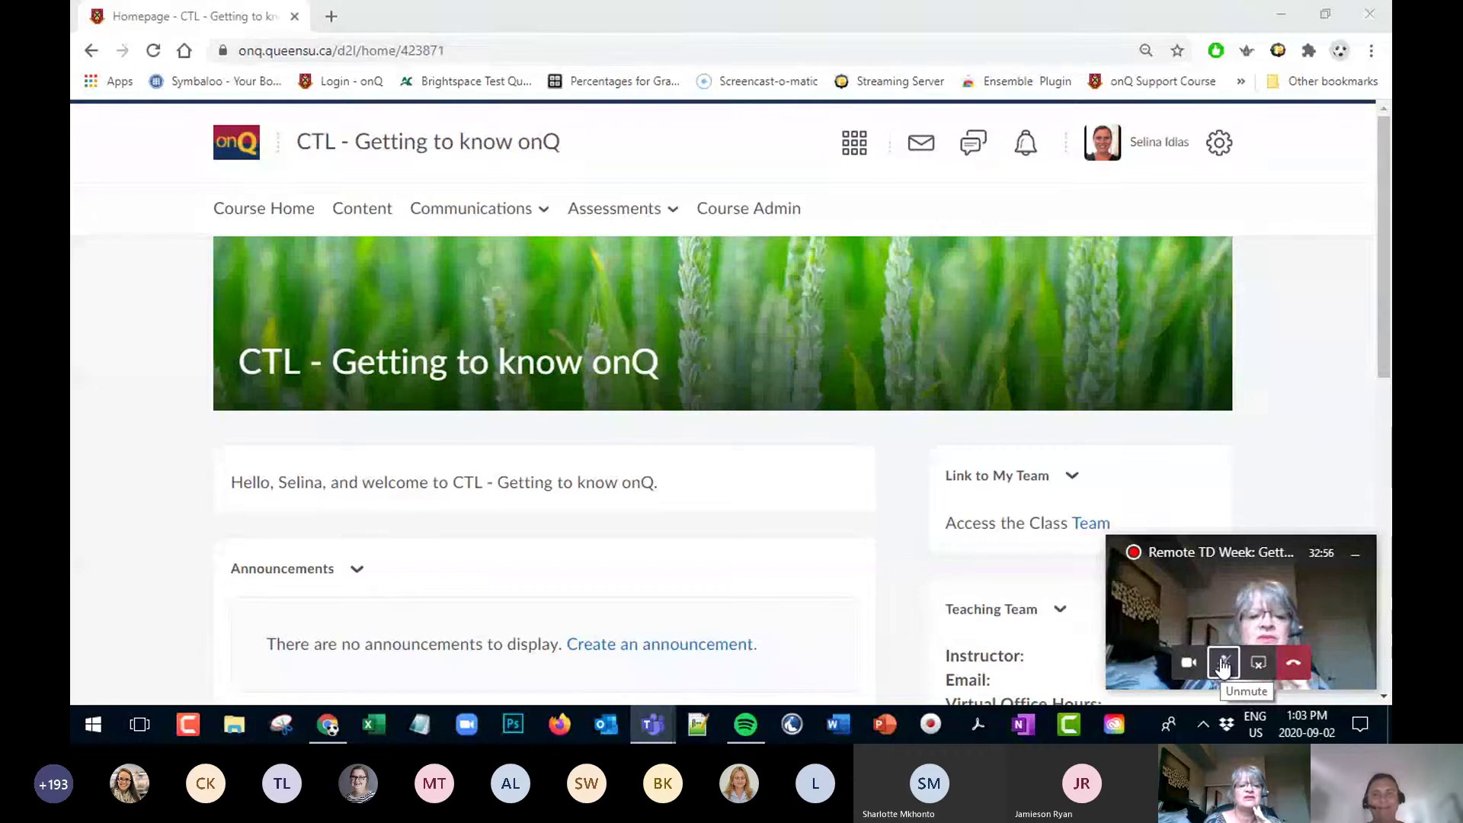
# Unmute the meeting microphone, toggle the camera, then open the course Classlist from Communications
pyautogui.click(1222, 665)
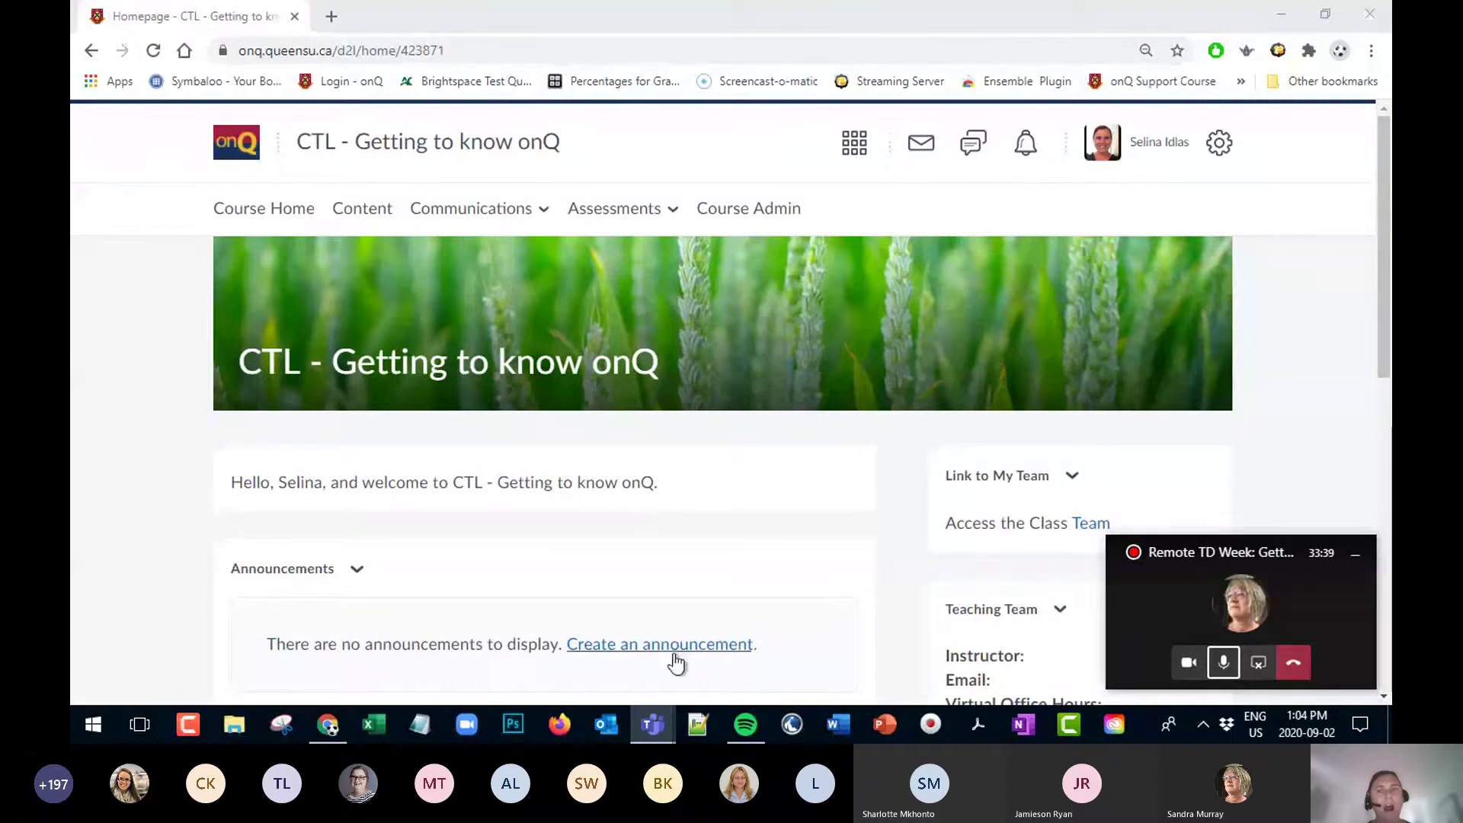
pyautogui.click(1188, 663)
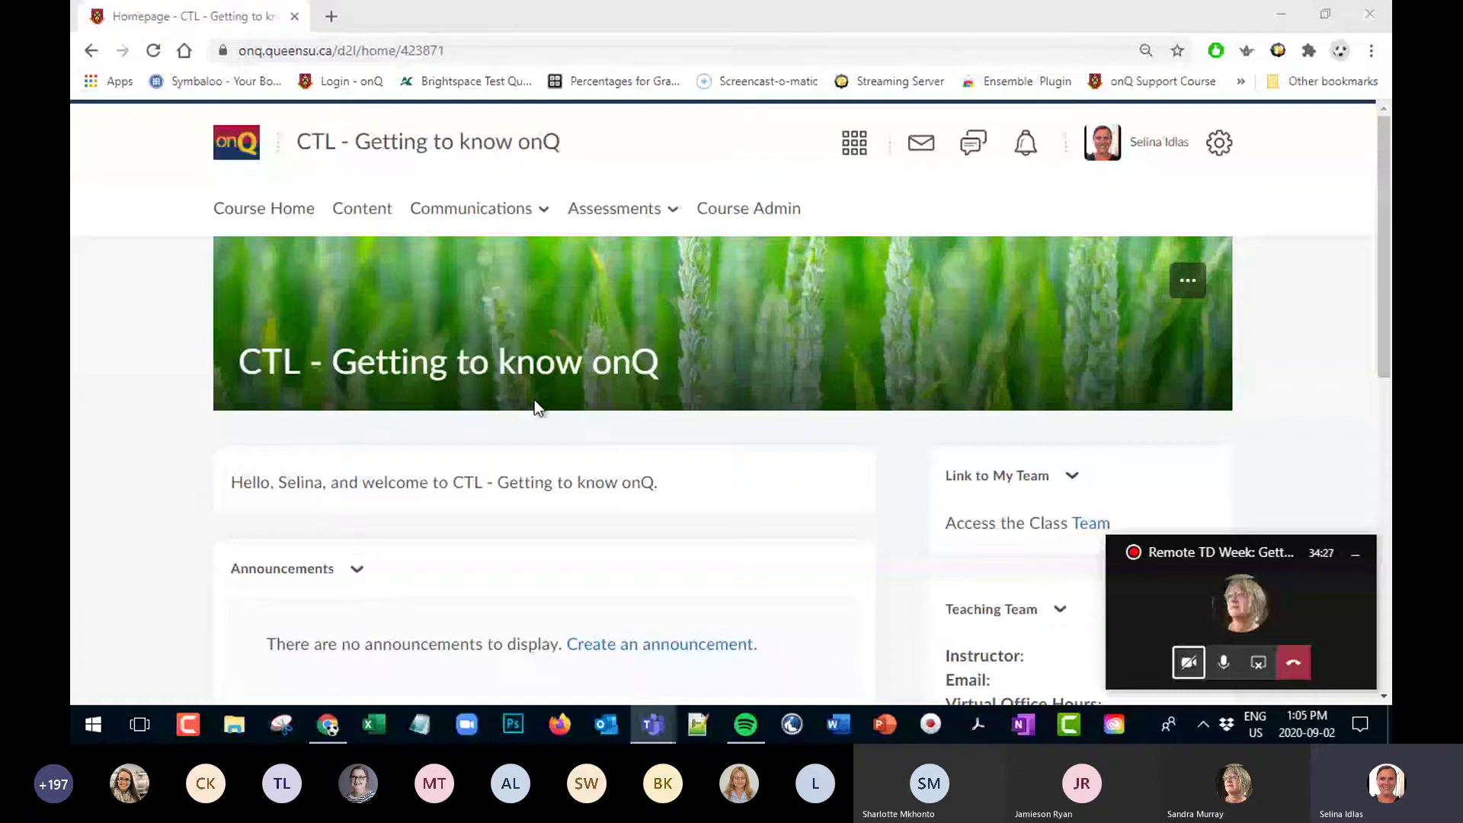
pyautogui.click(542, 211)
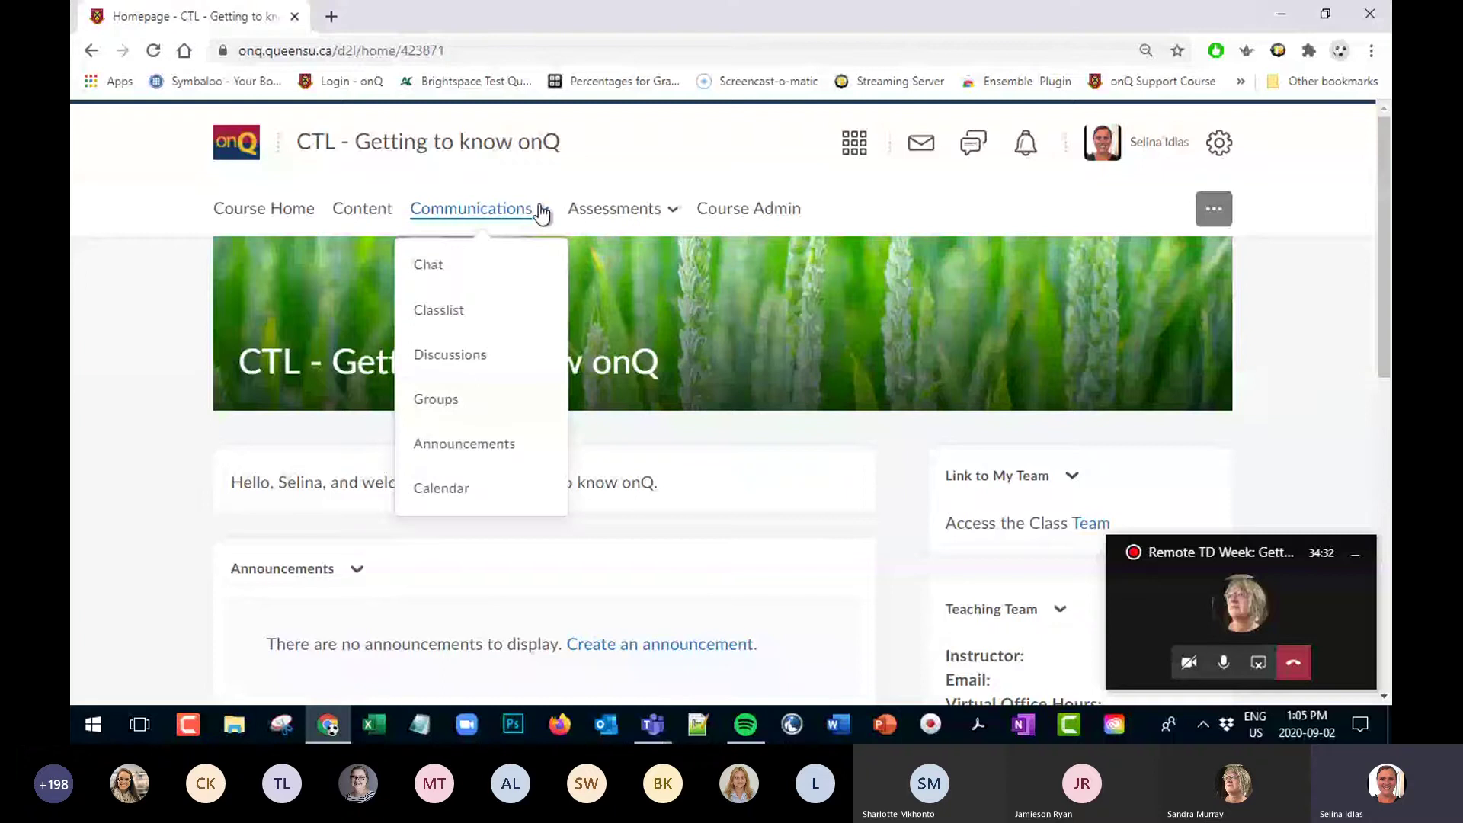
pyautogui.click(404, 312)
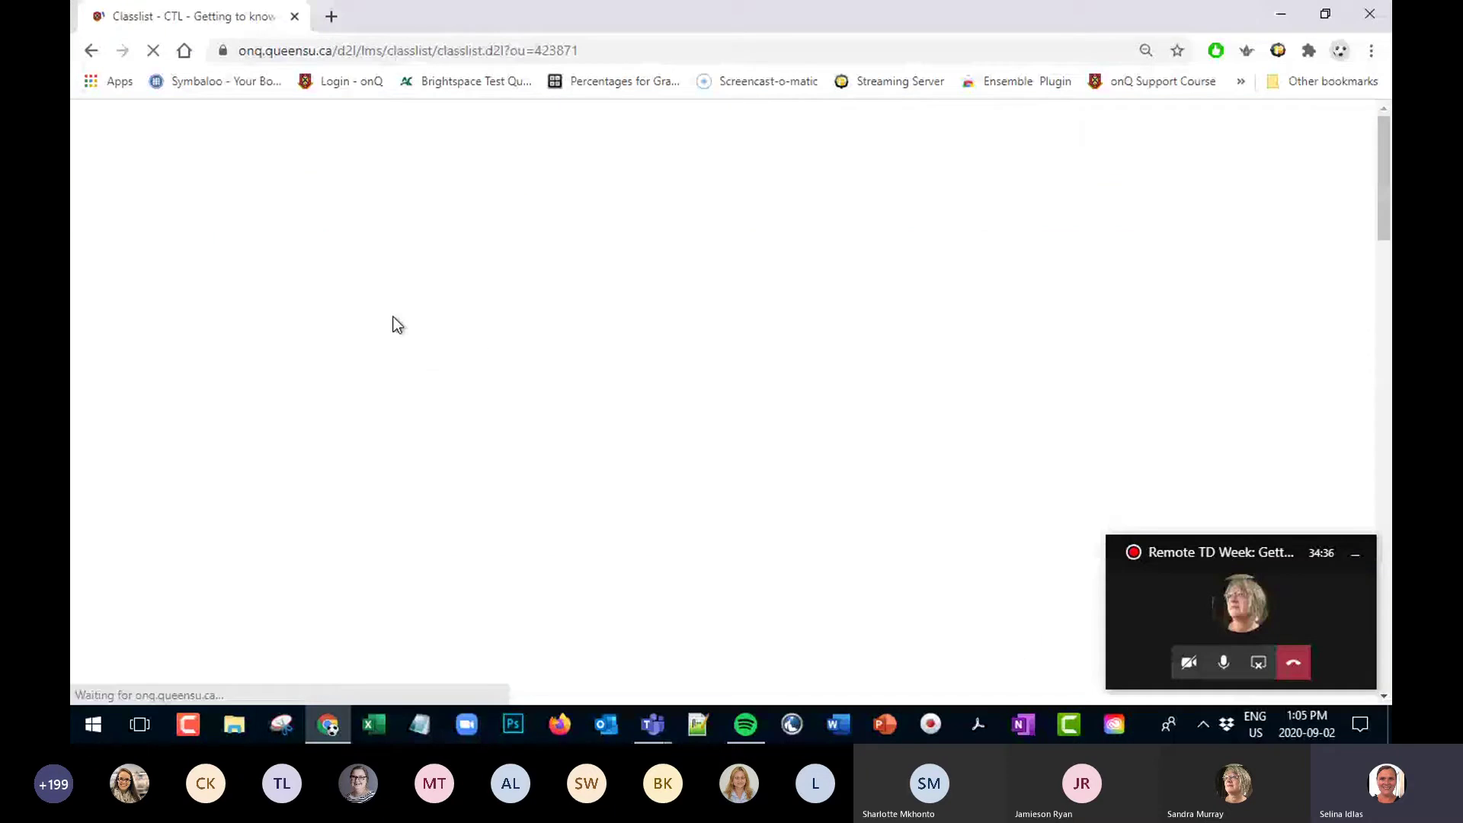
# Tick the Grader (TA-S) entry in the user table and start an Enrolment change
pyautogui.scroll(-5, 402, 412)
pyautogui.scroll(-5, 399, 405)
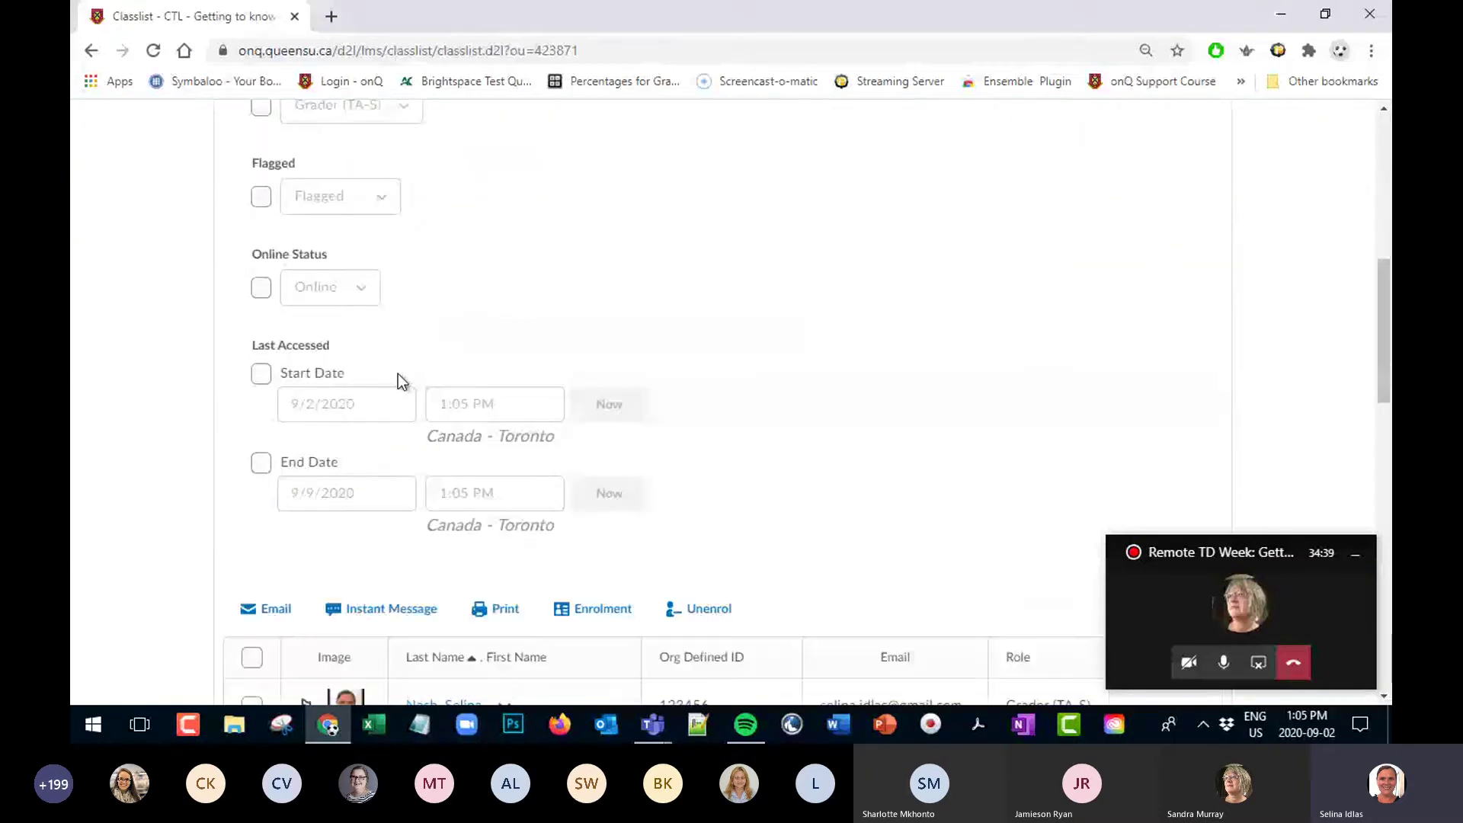
pyautogui.scroll(-2, 398, 374)
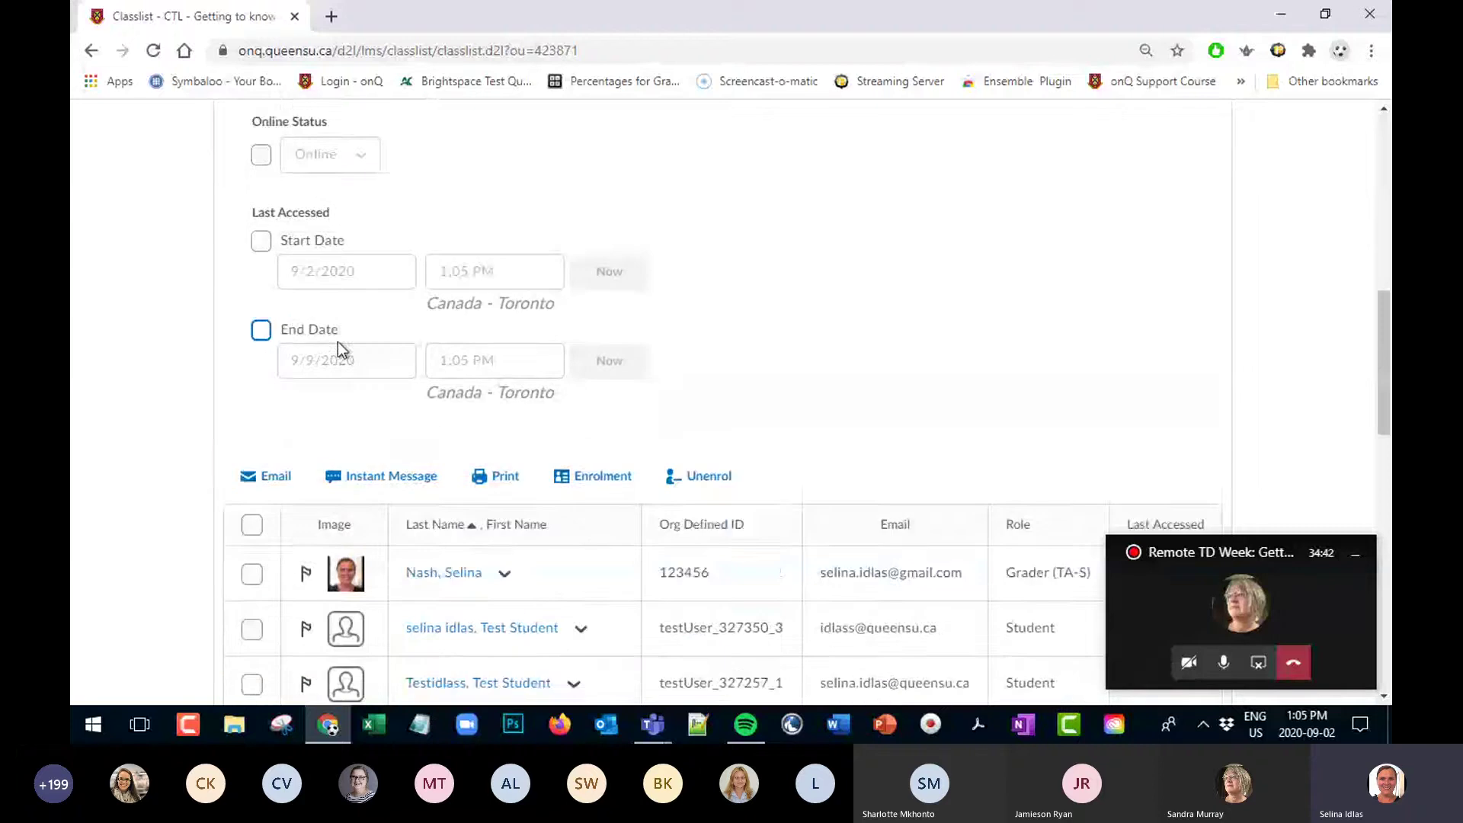
pyautogui.scroll(-2, 337, 349)
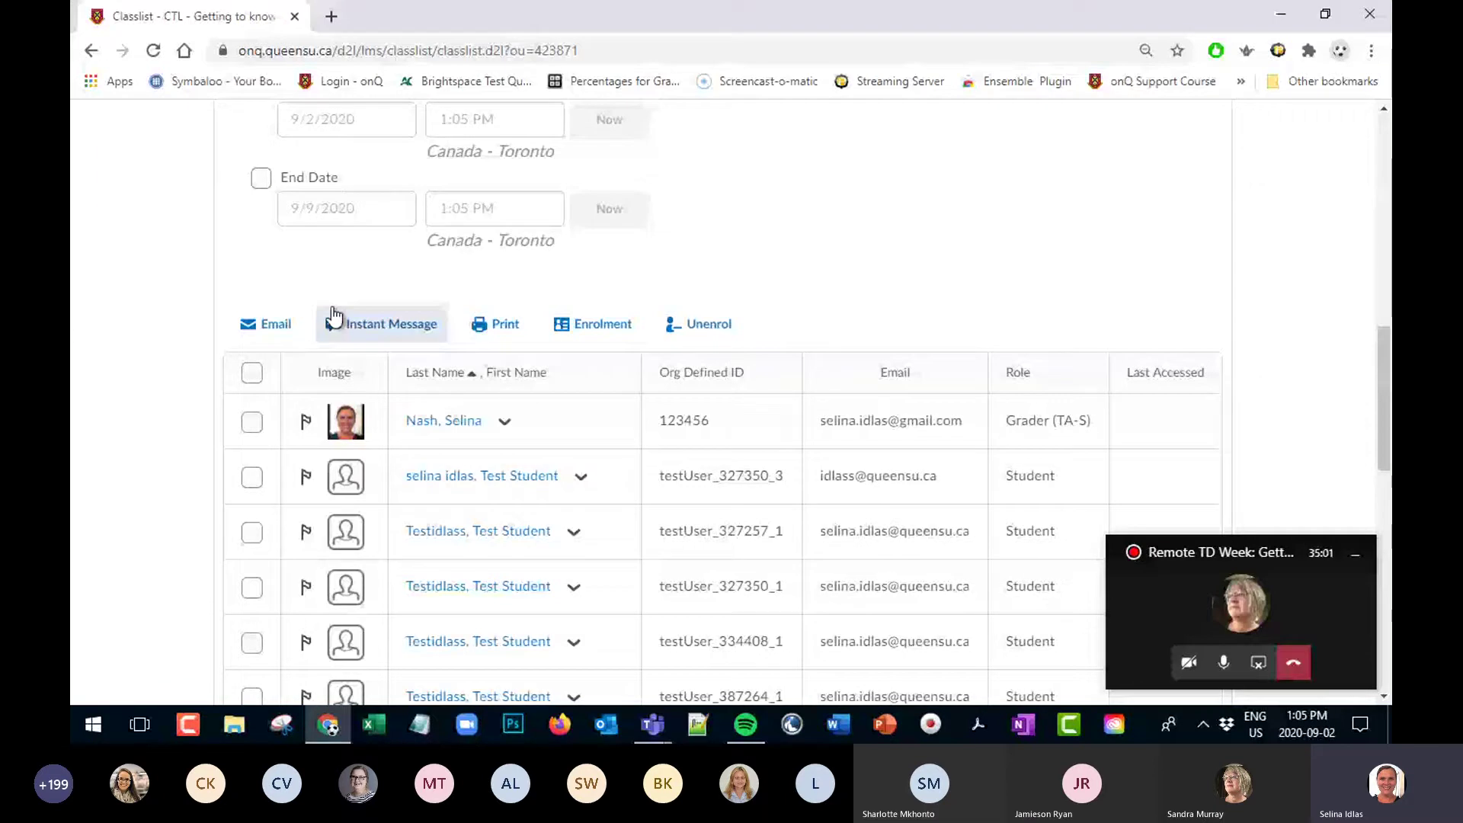
pyautogui.click(252, 423)
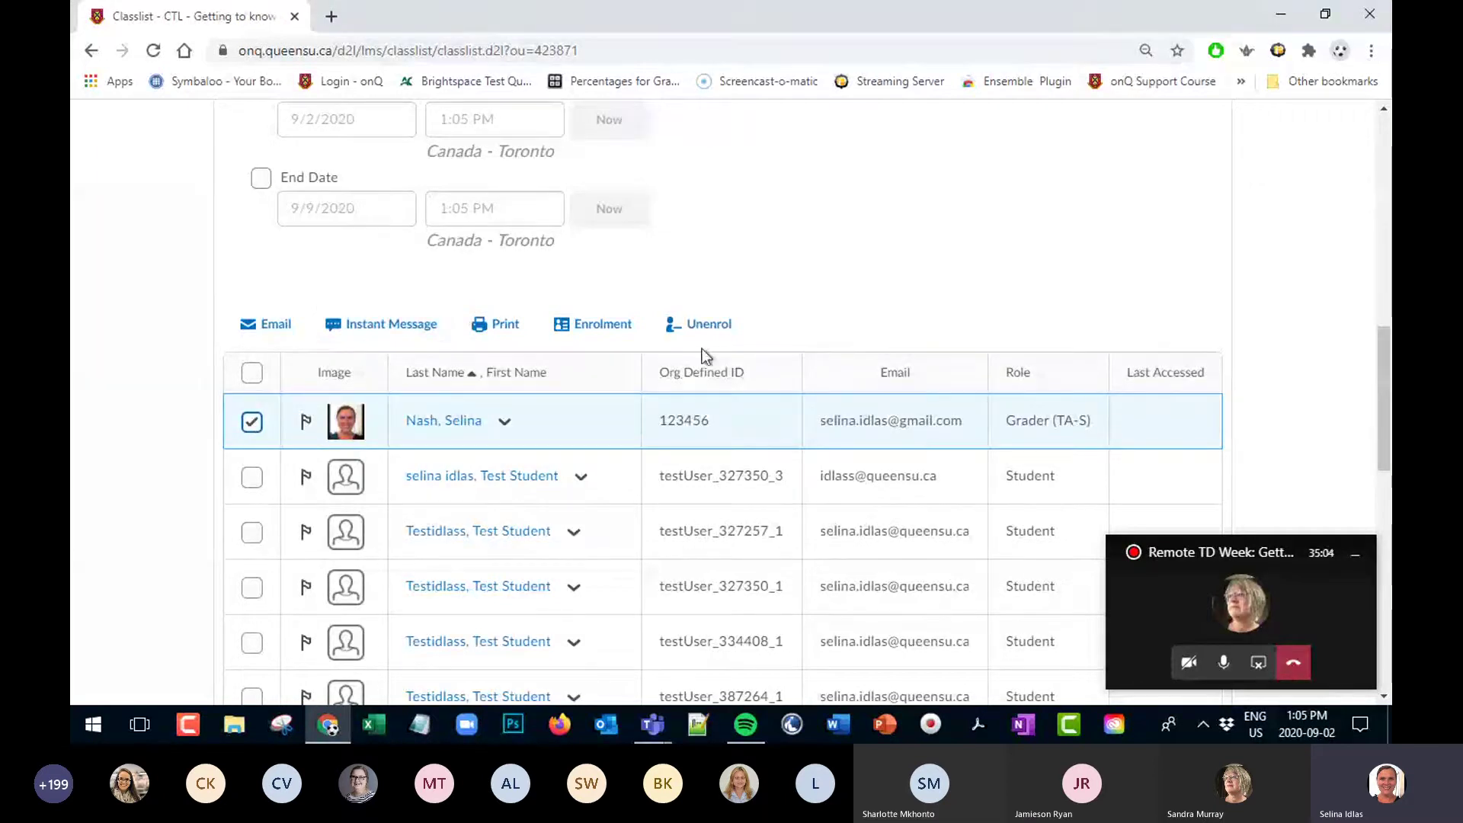
pyautogui.click(605, 334)
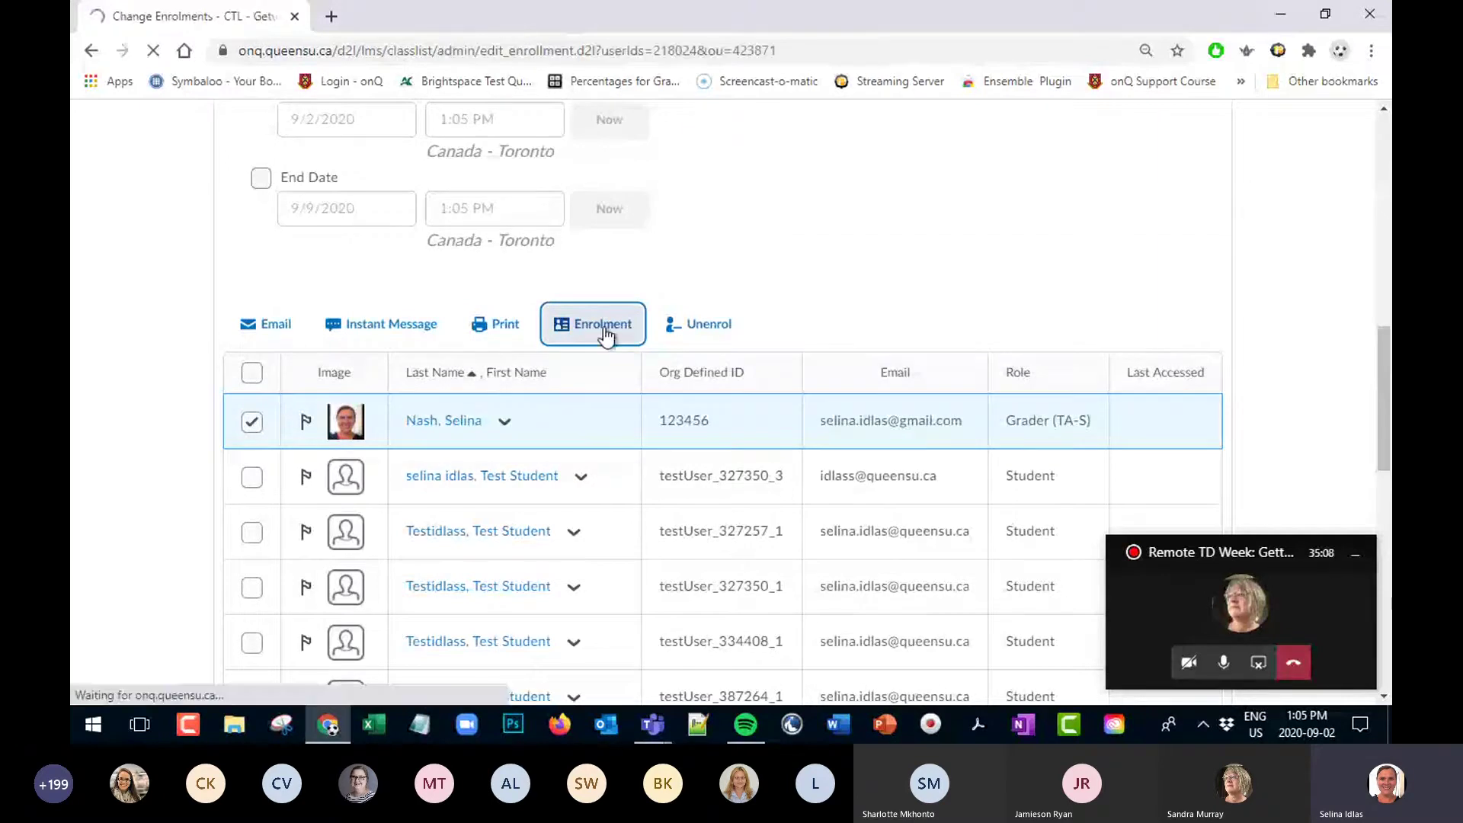
# Browse the New Role list, close it without choosing a role, and Save back to the homepage
pyautogui.click(1000, 497)
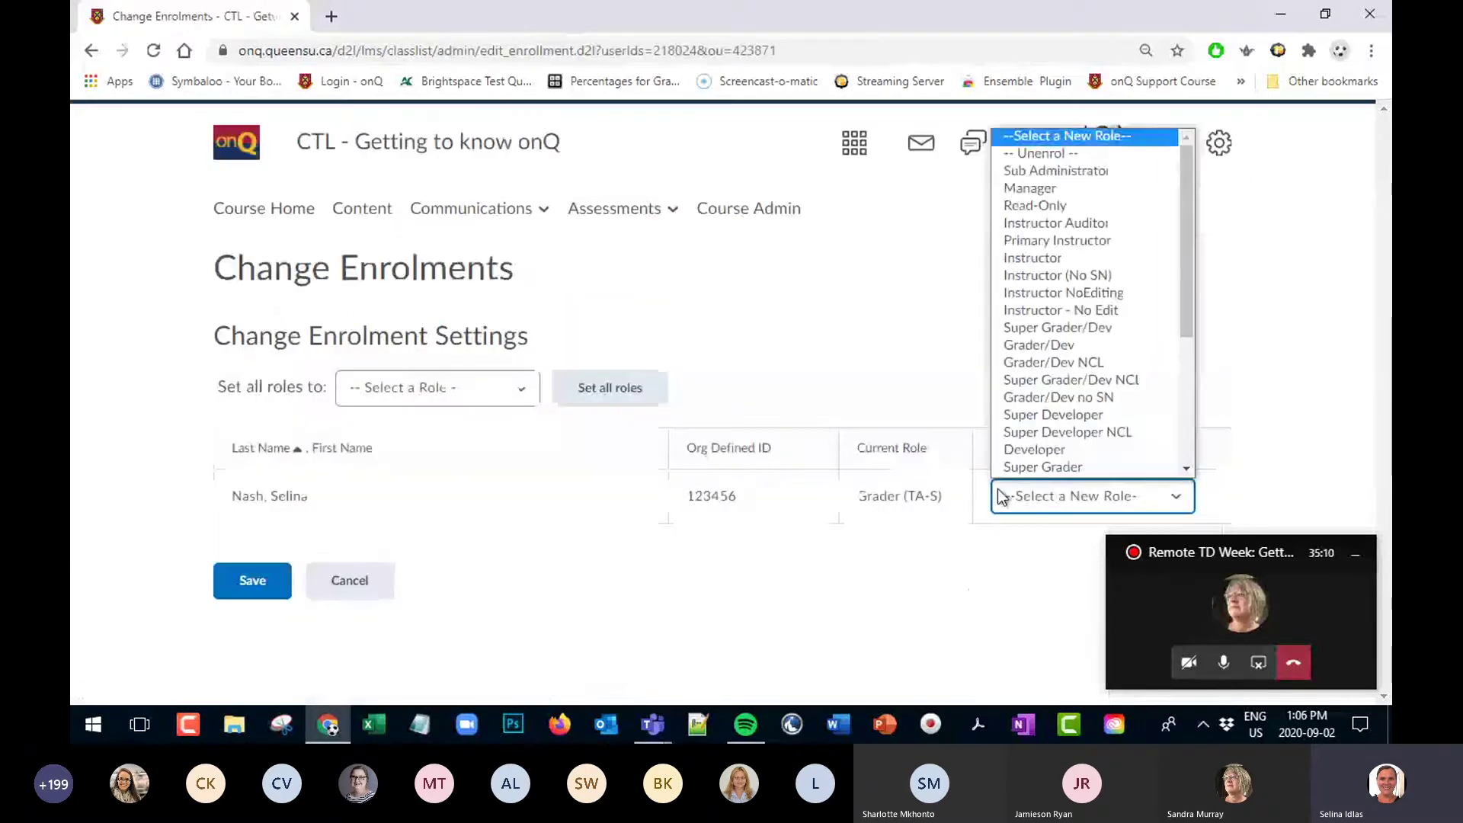
pyautogui.scroll(-2, 1062, 474)
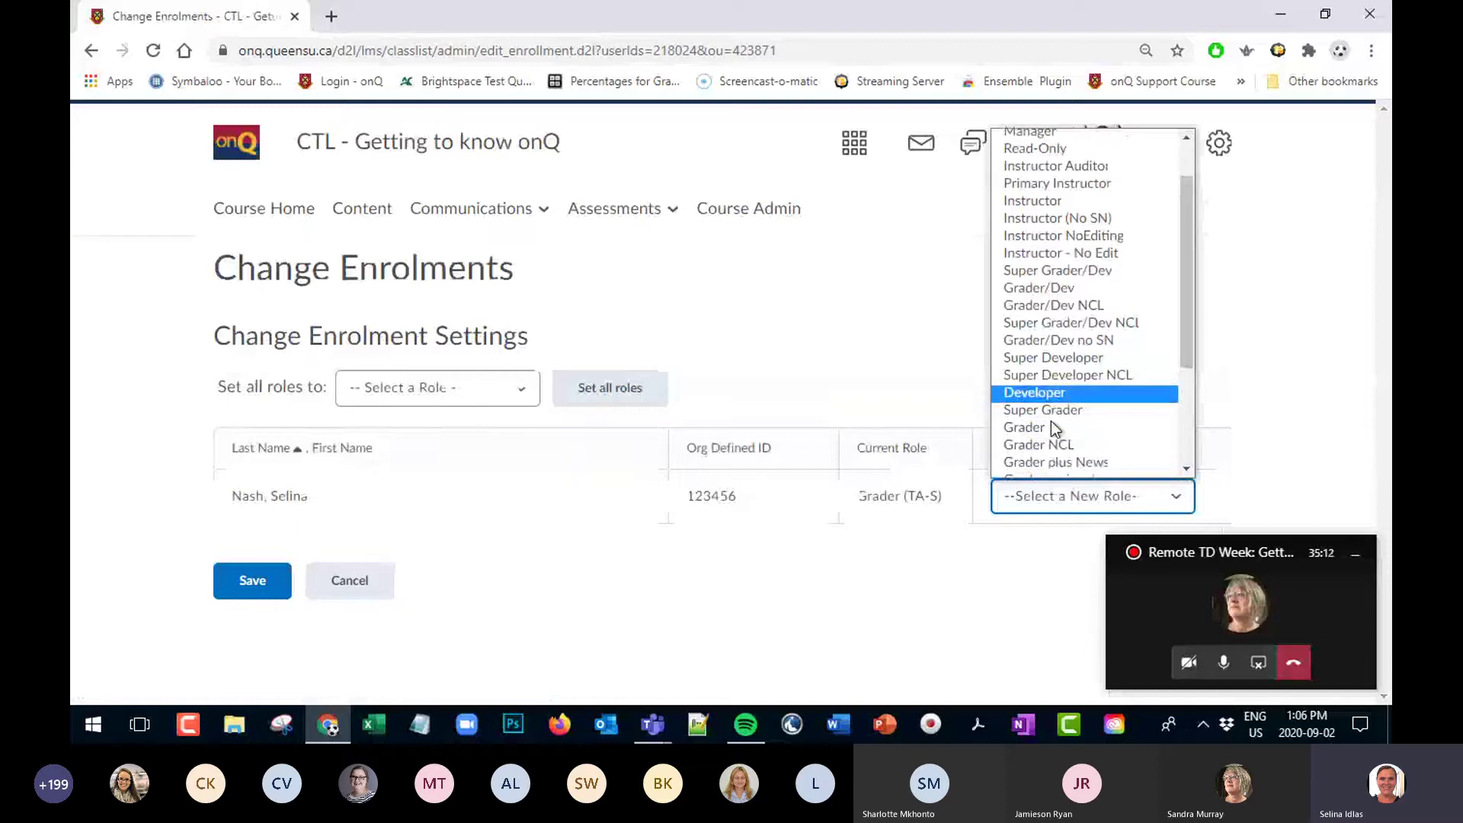
pyautogui.scroll(-3, 1050, 421)
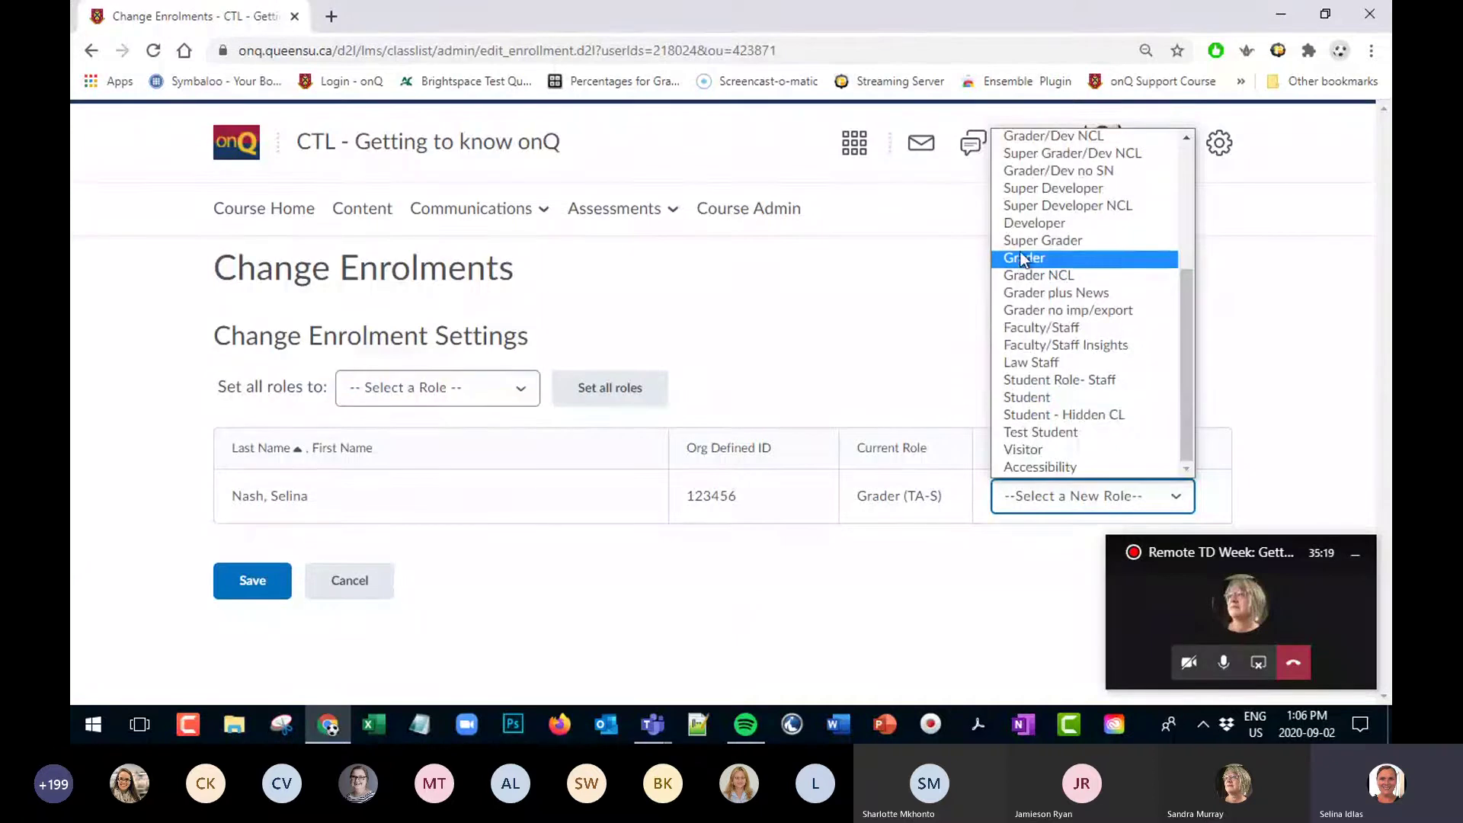
pyautogui.scroll(1, 1020, 252)
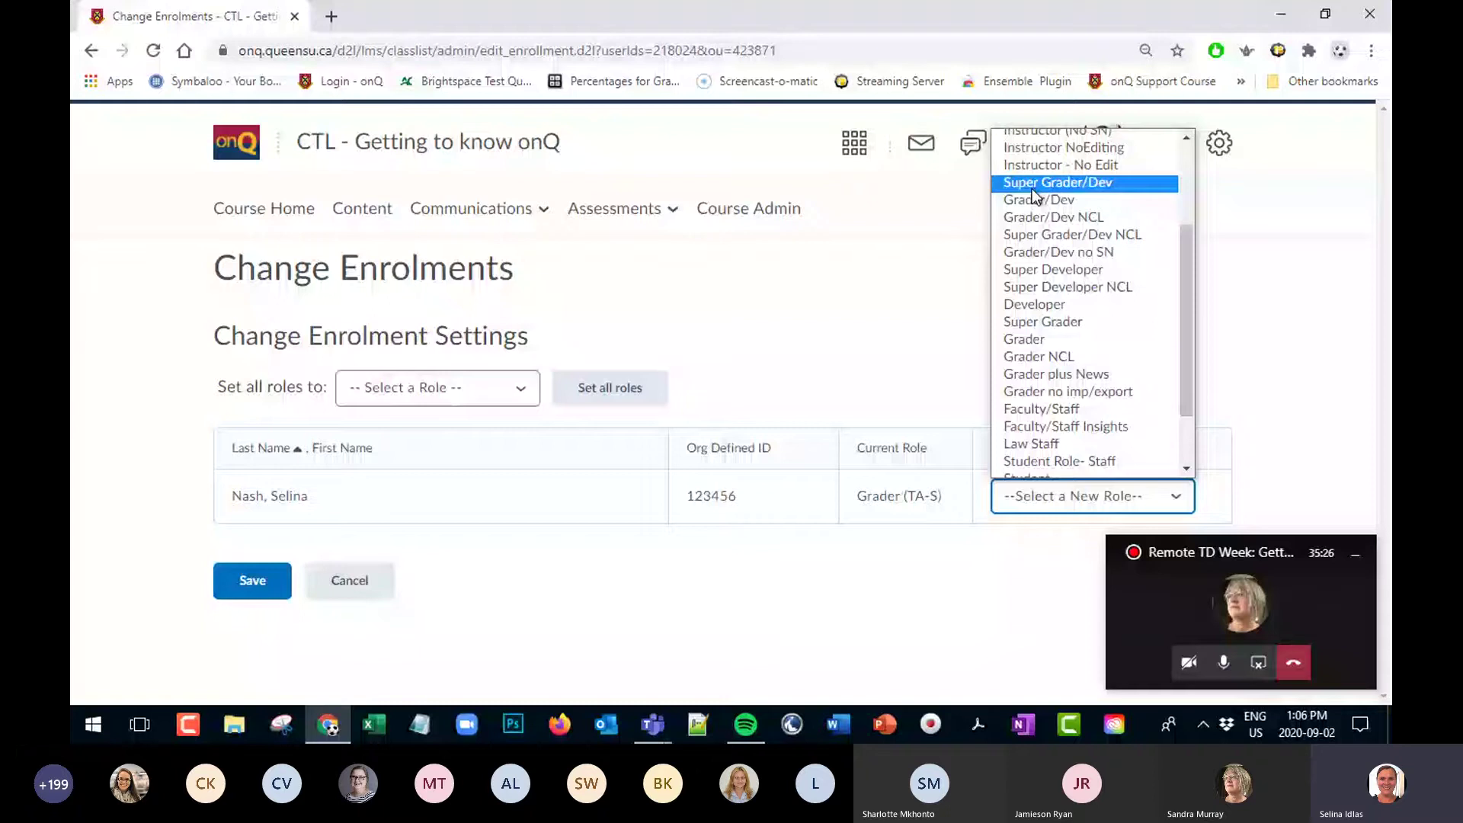
pyautogui.click(957, 609)
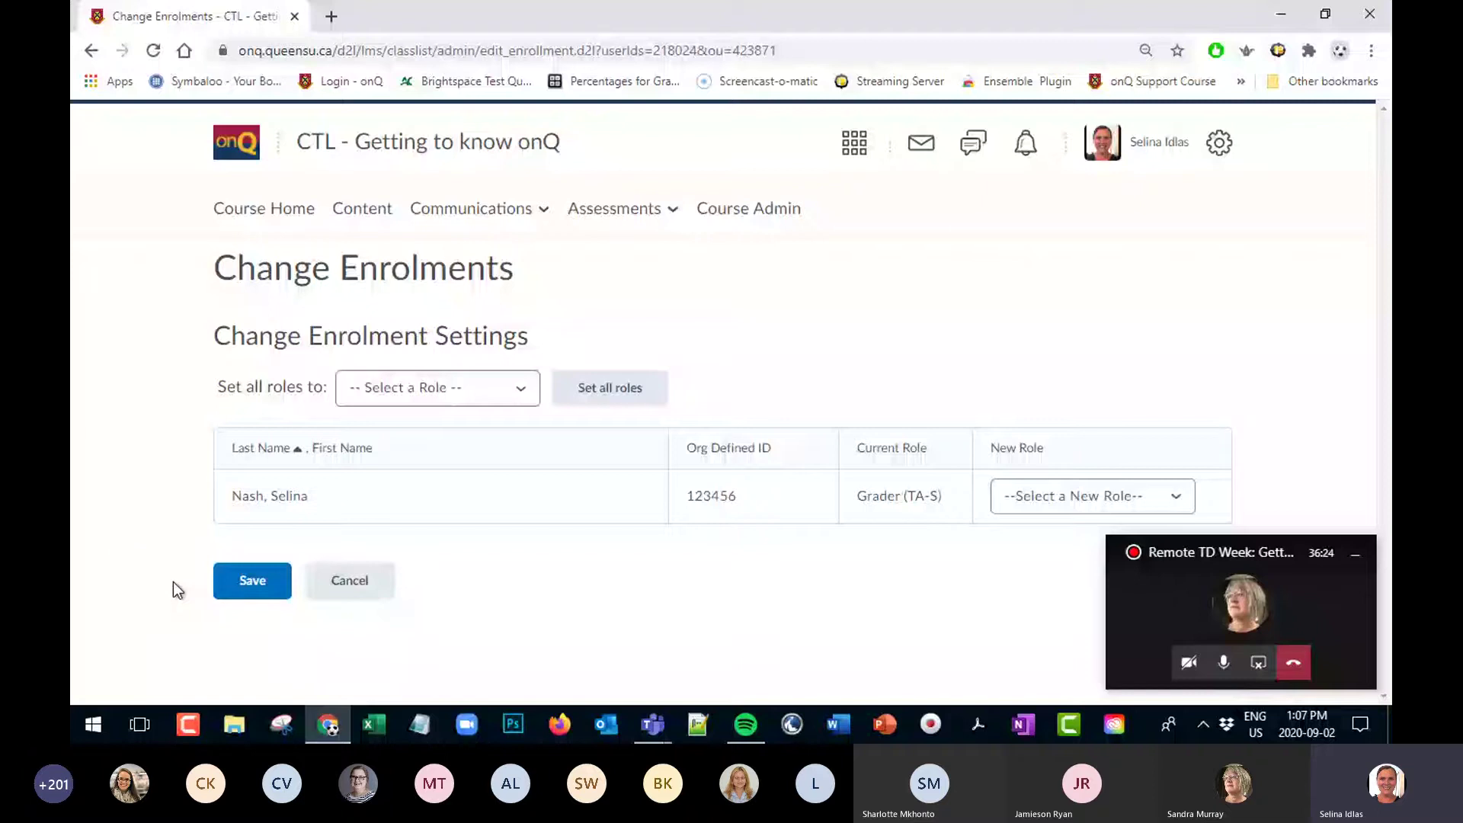
pyautogui.click(252, 583)
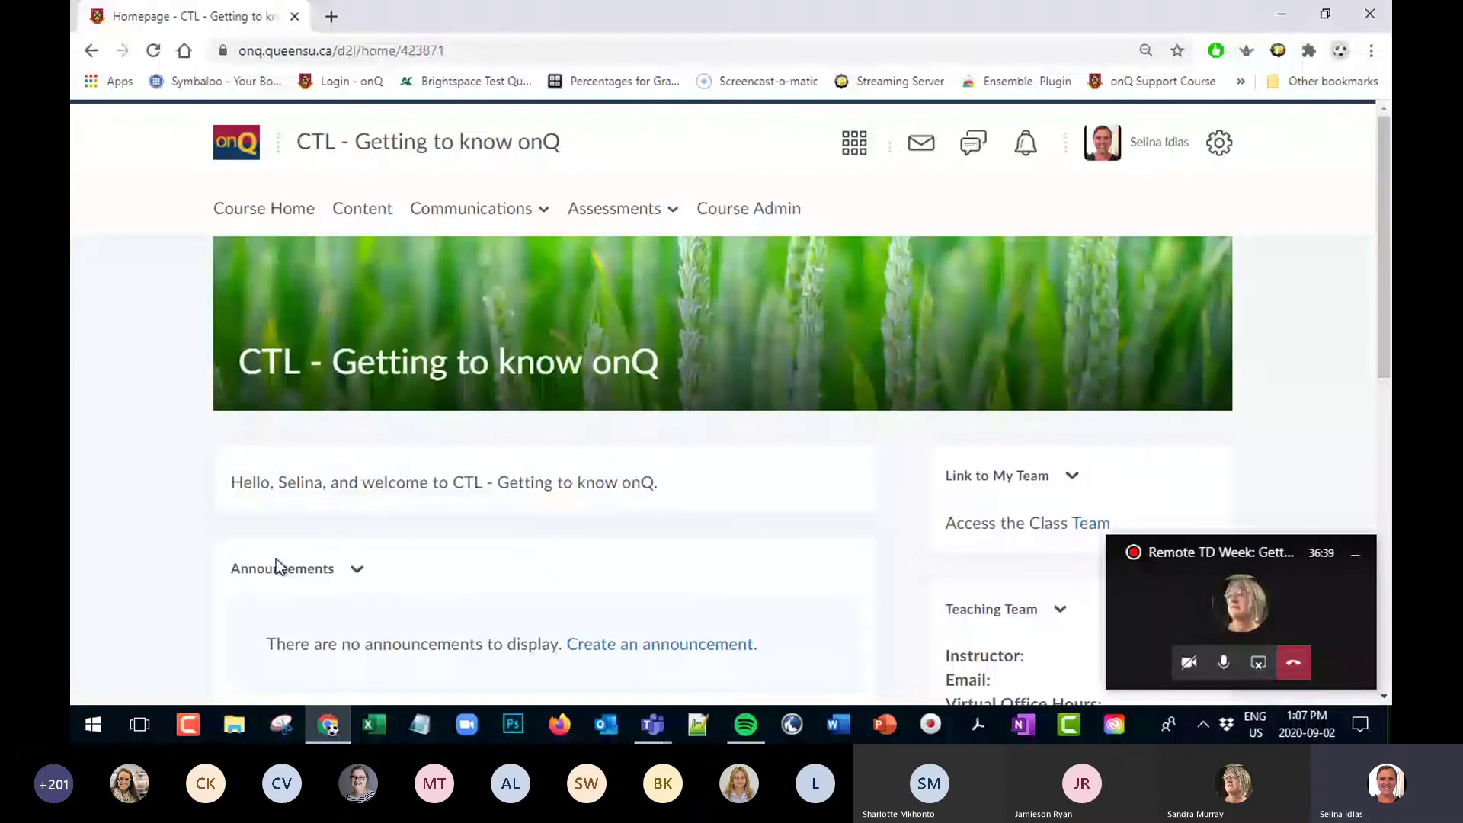
# Scroll the course homepage down to the Announcements widget
pyautogui.scroll(-2, 276, 560)
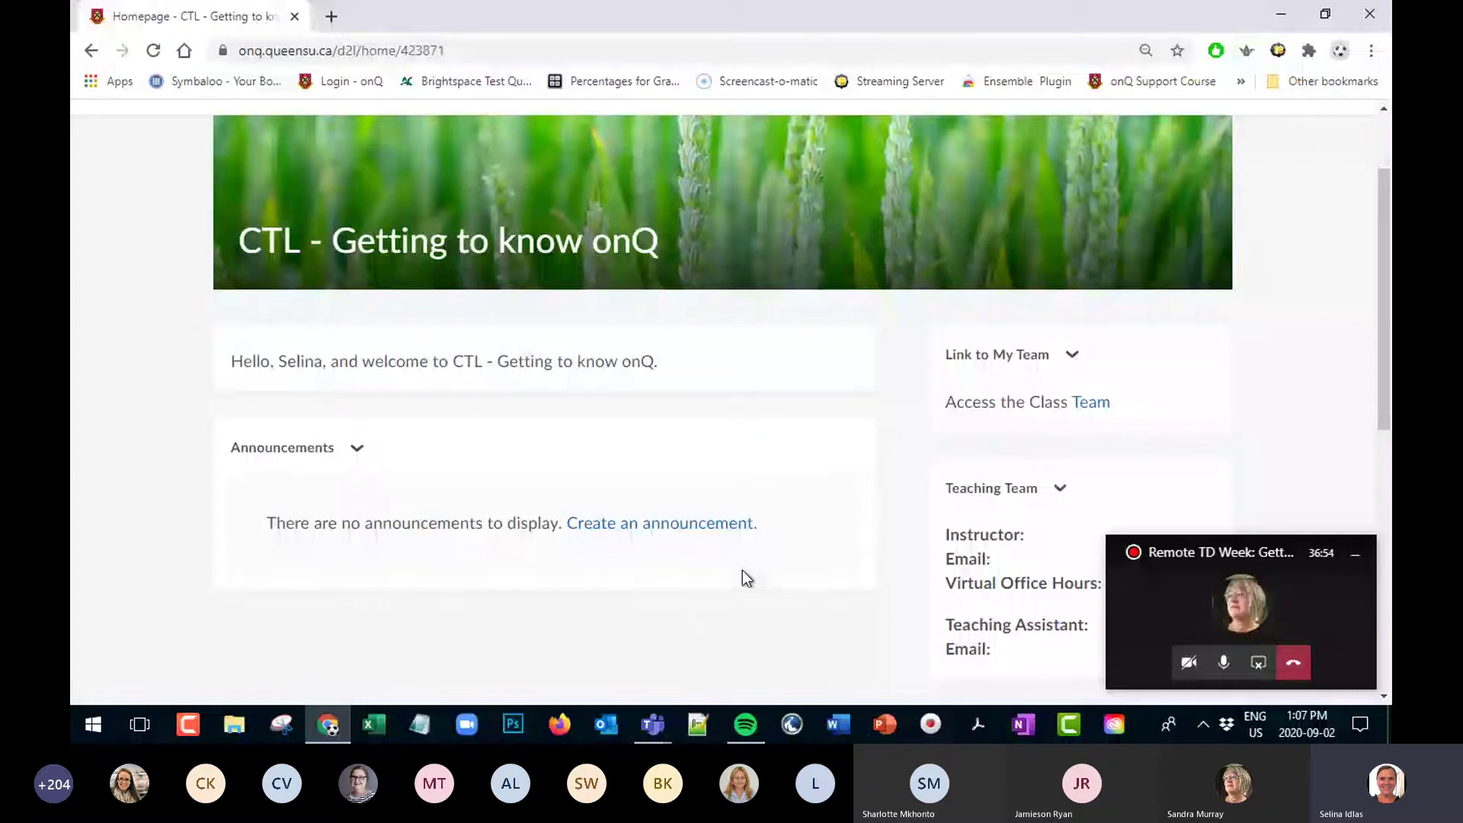
# Open a new announcement, visit its Headline and 9/2/2020 Start Date fields, then leave it unpublished
pyautogui.click(642, 526)
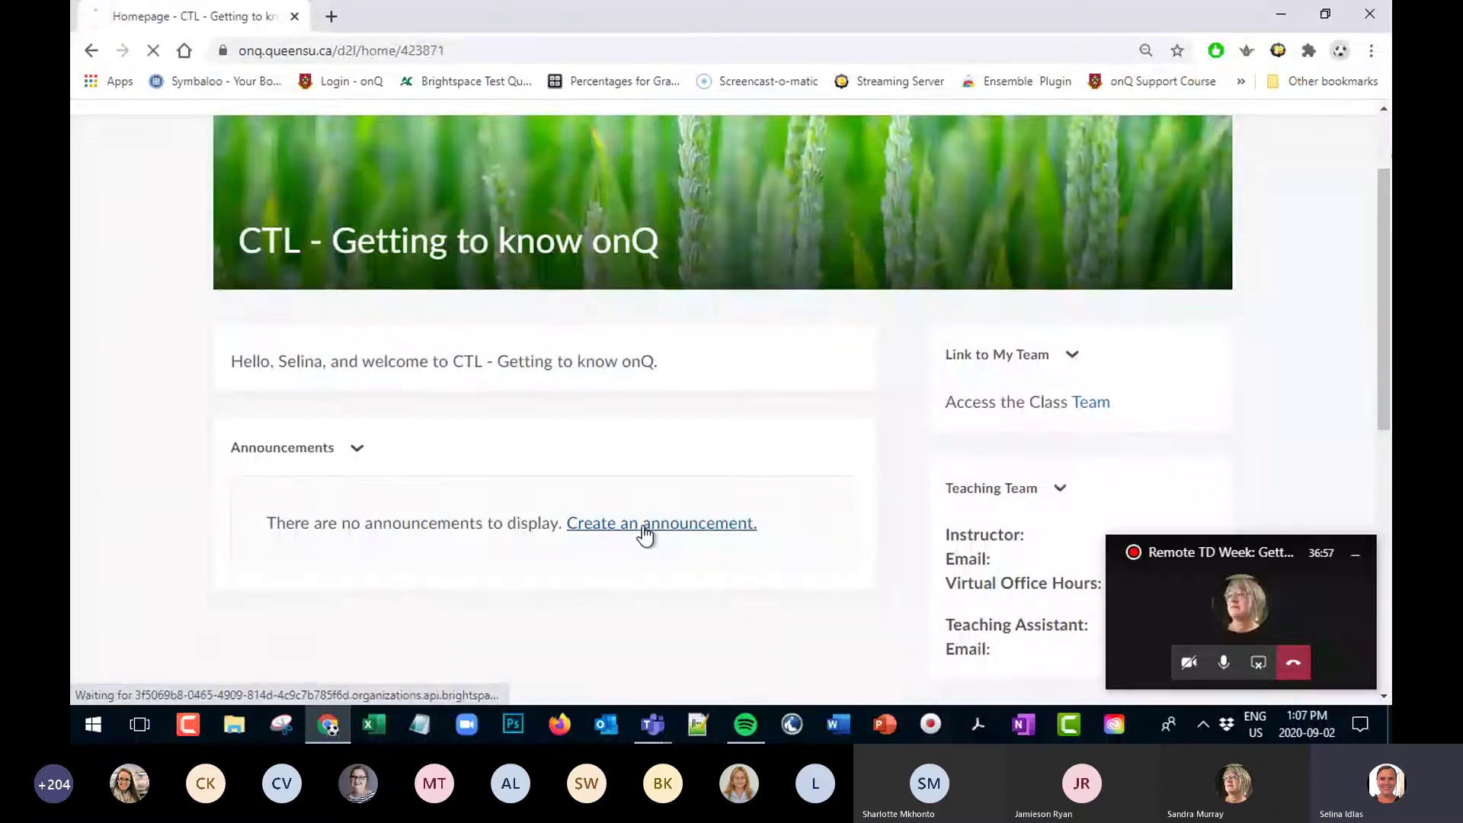
pyautogui.click(298, 411)
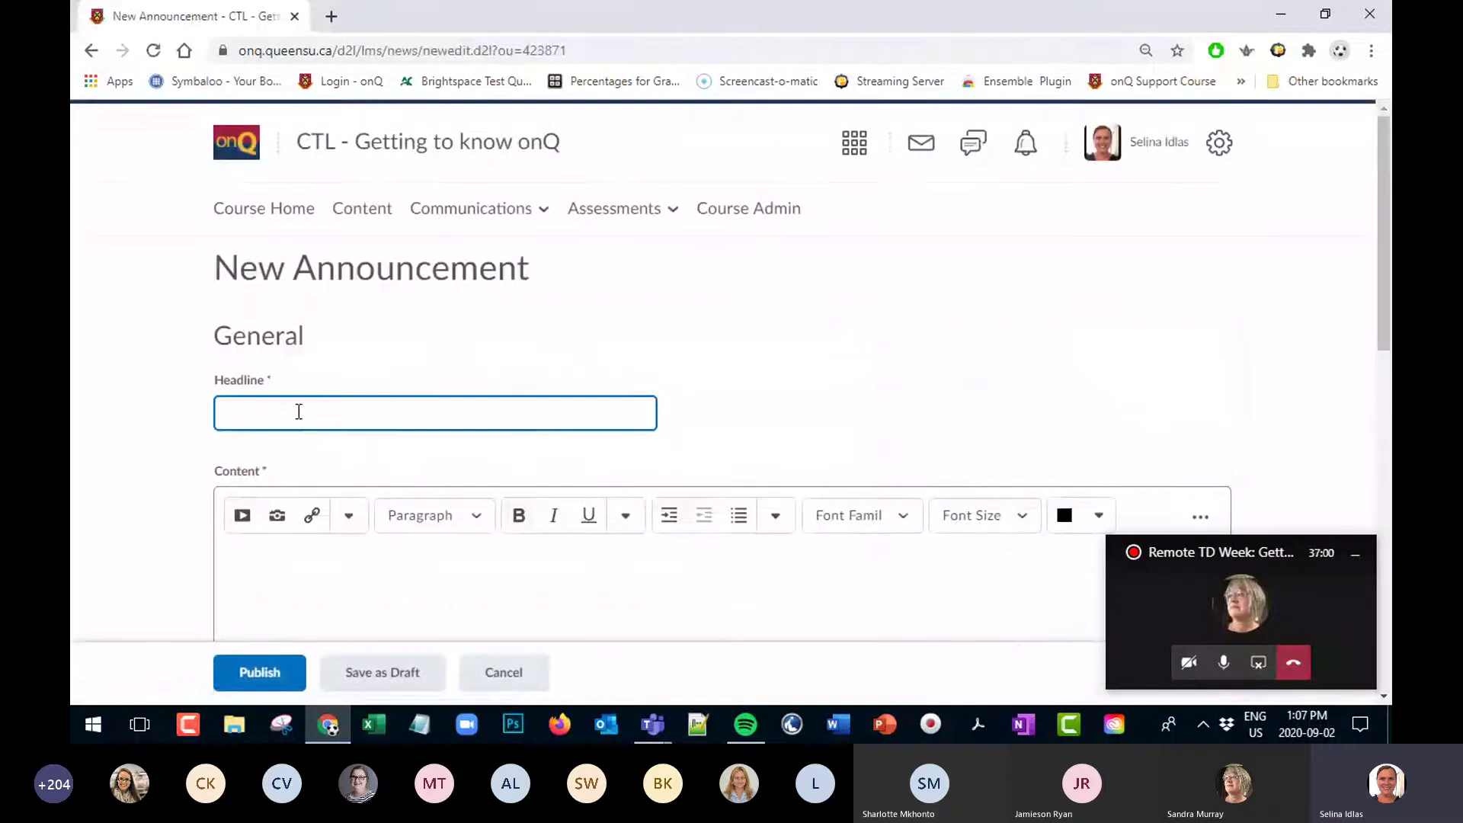
pyautogui.scroll(-4, 282, 407)
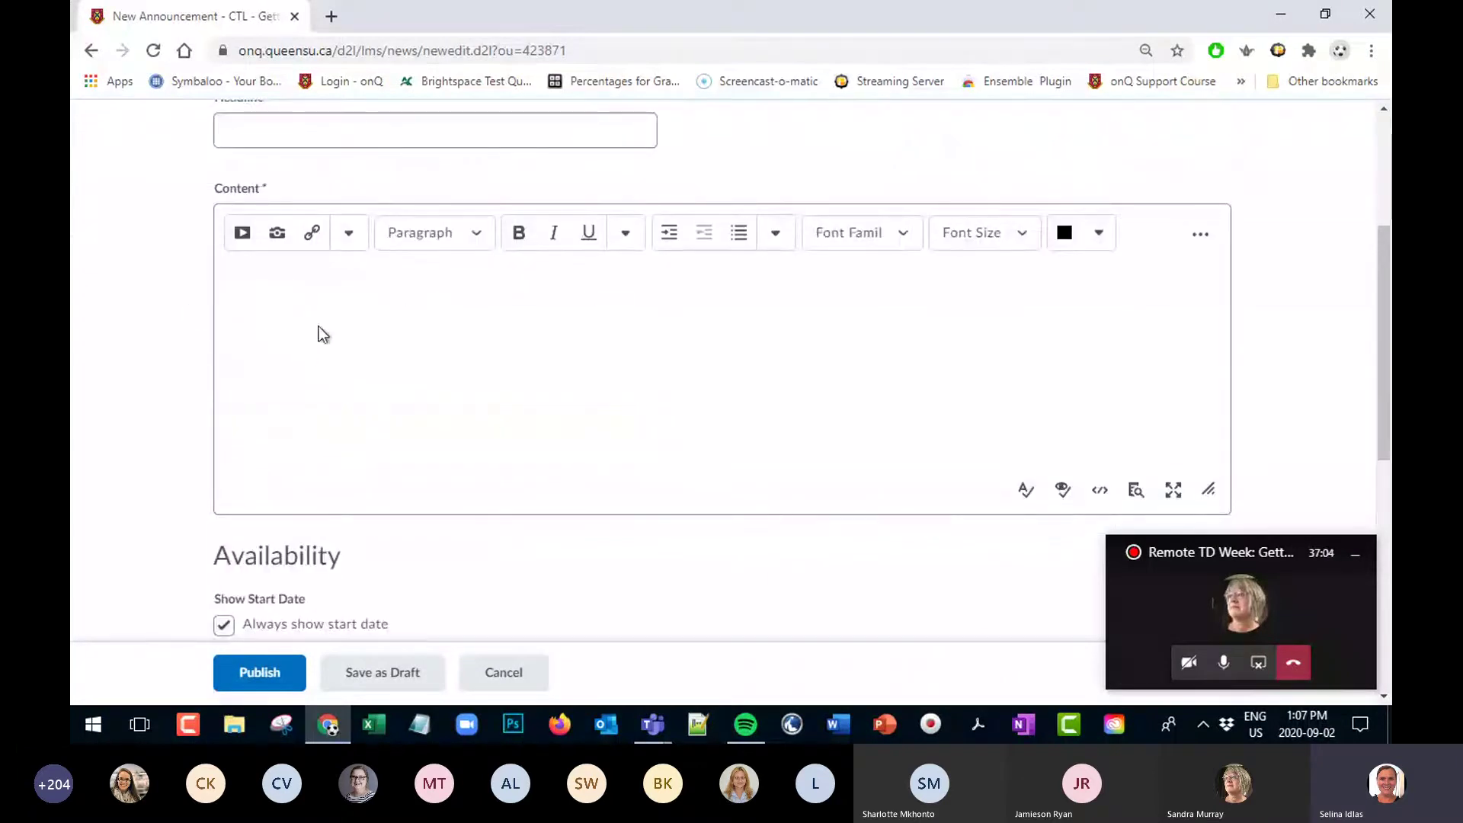
pyautogui.scroll(-4, 419, 385)
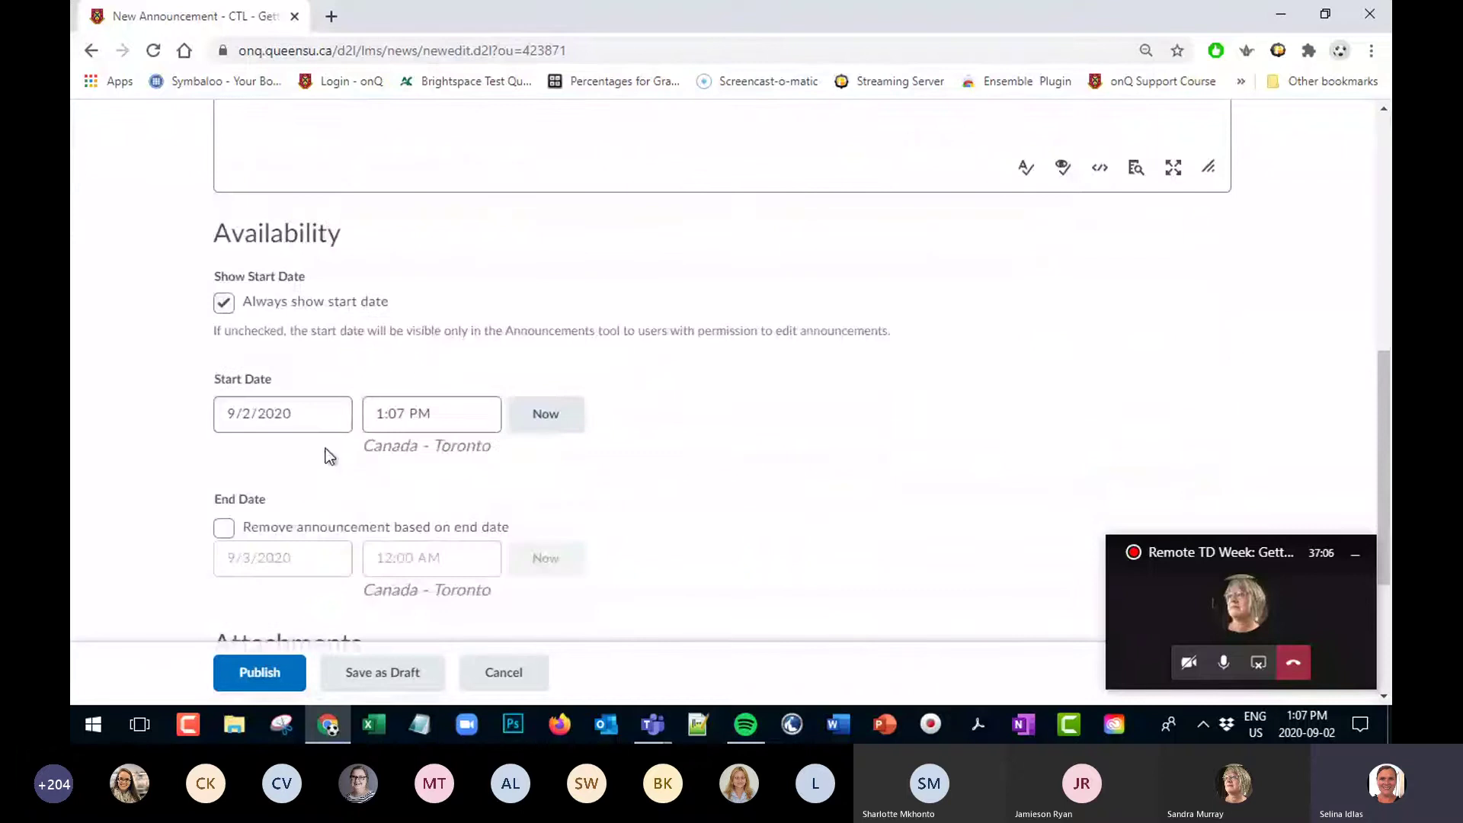
pyautogui.click(318, 420)
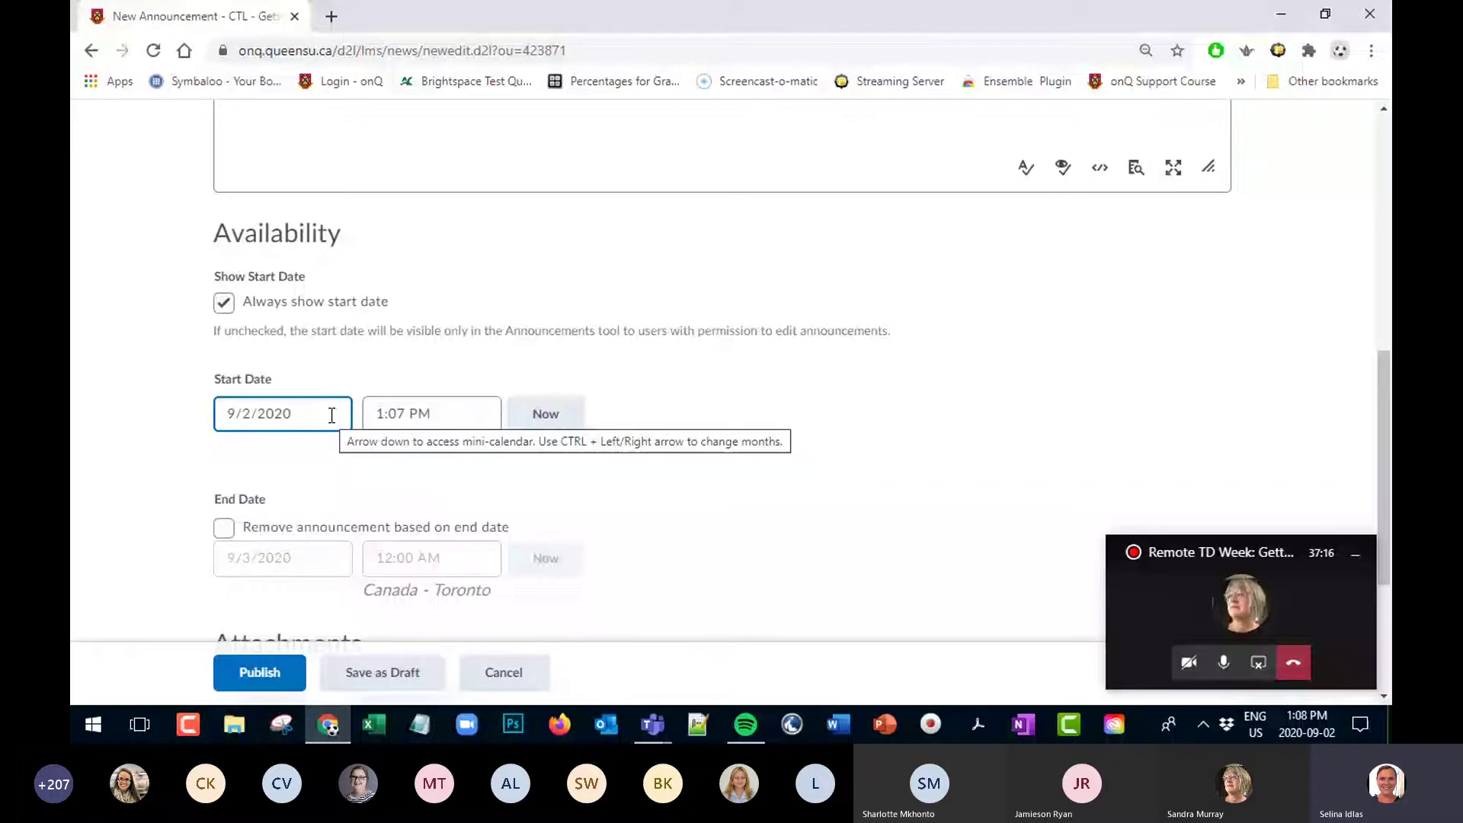
pyautogui.scroll(-2, 510, 511)
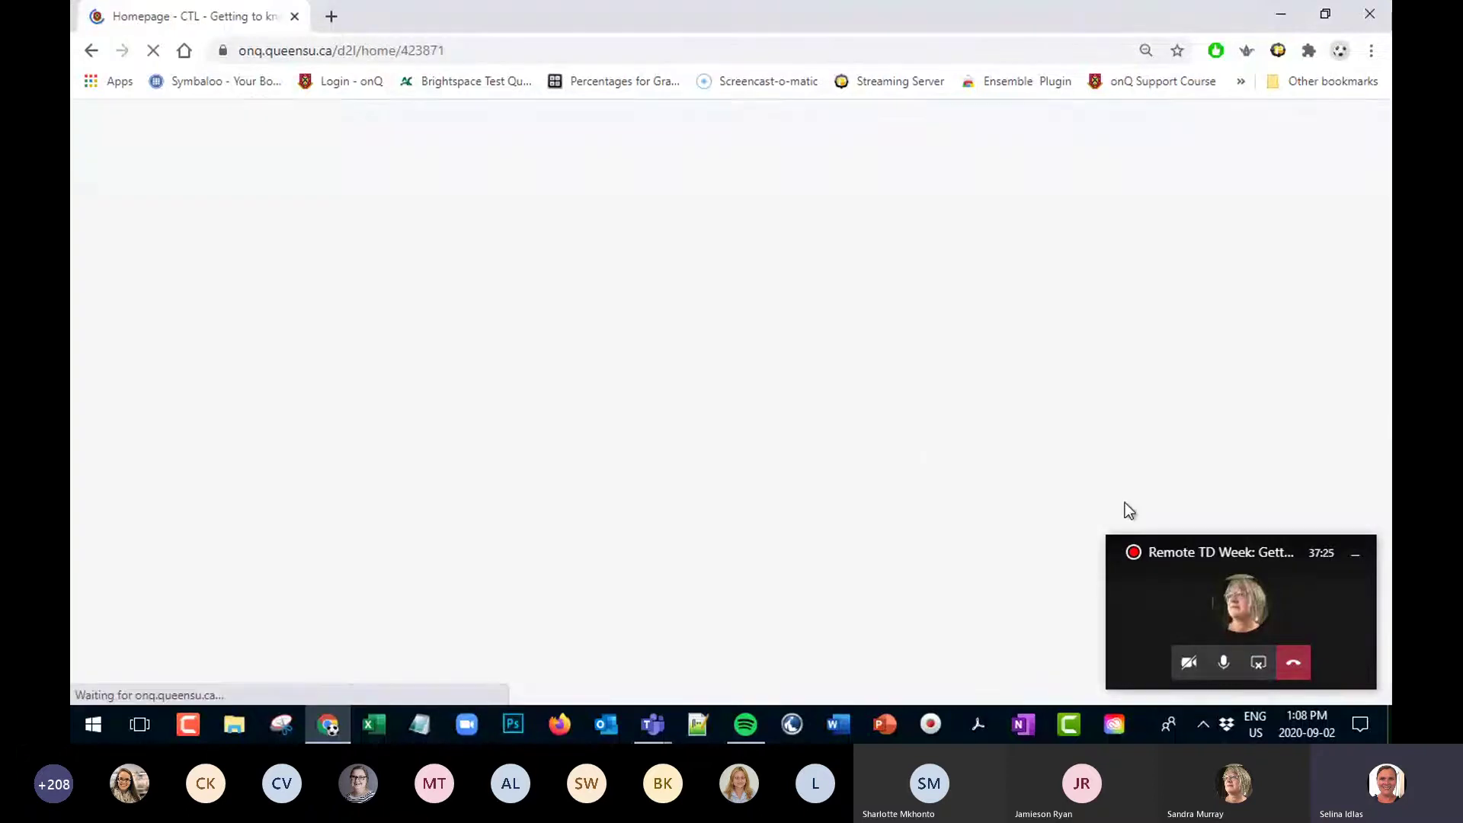
pyautogui.scroll(-4, 905, 477)
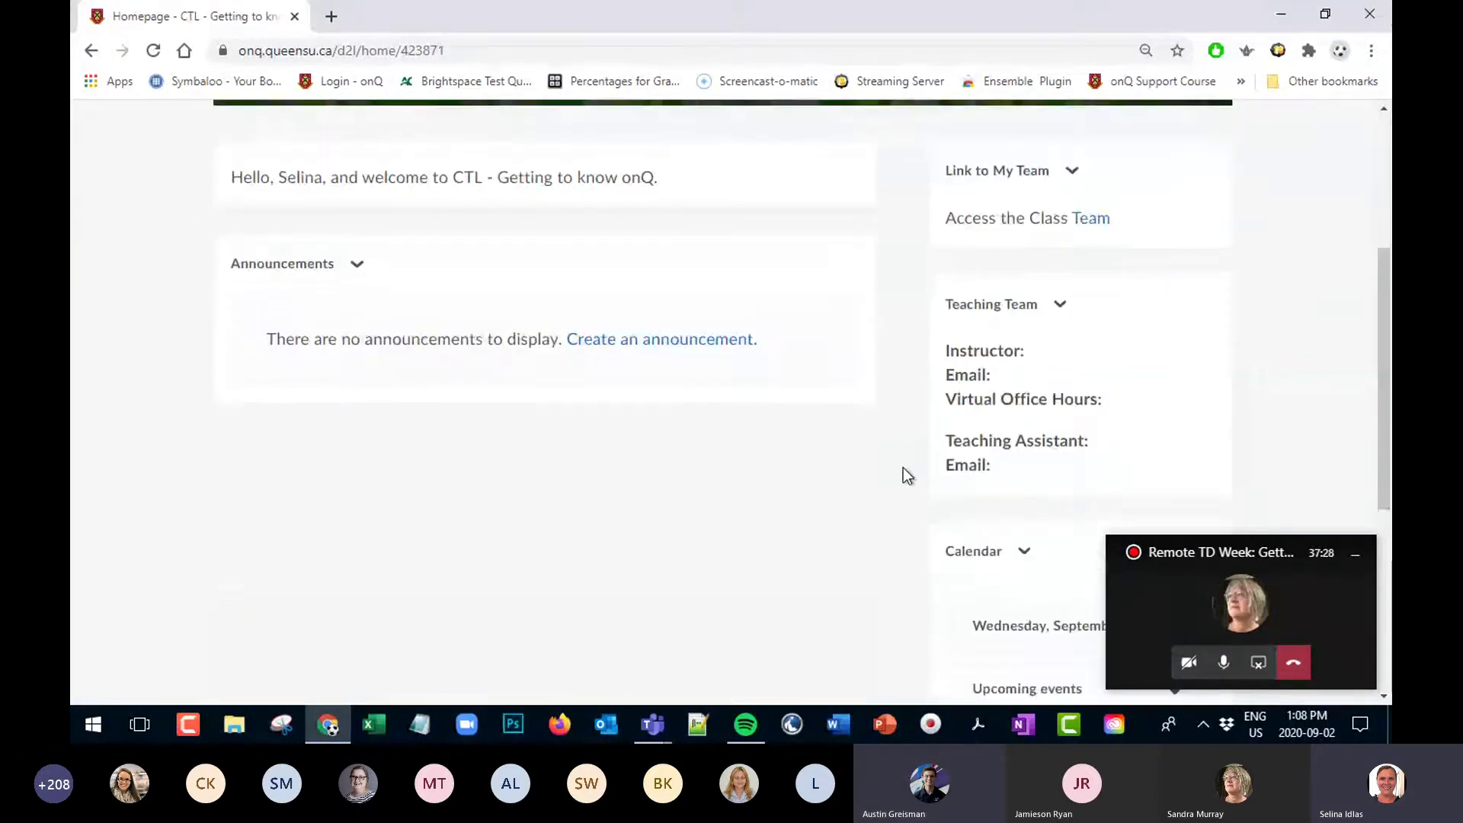
pyautogui.scroll(1, 907, 247)
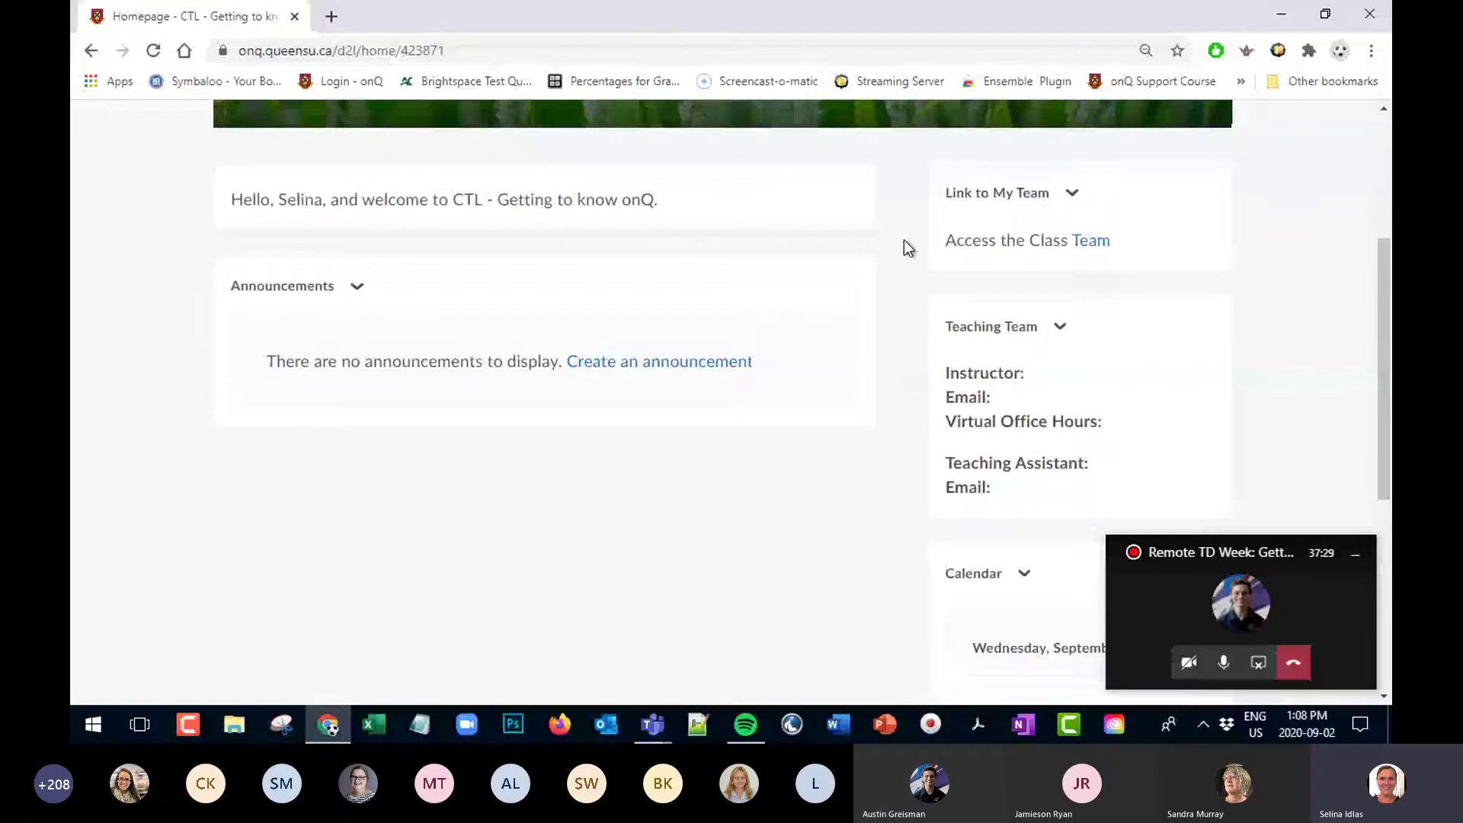
pyautogui.scroll(4, 904, 240)
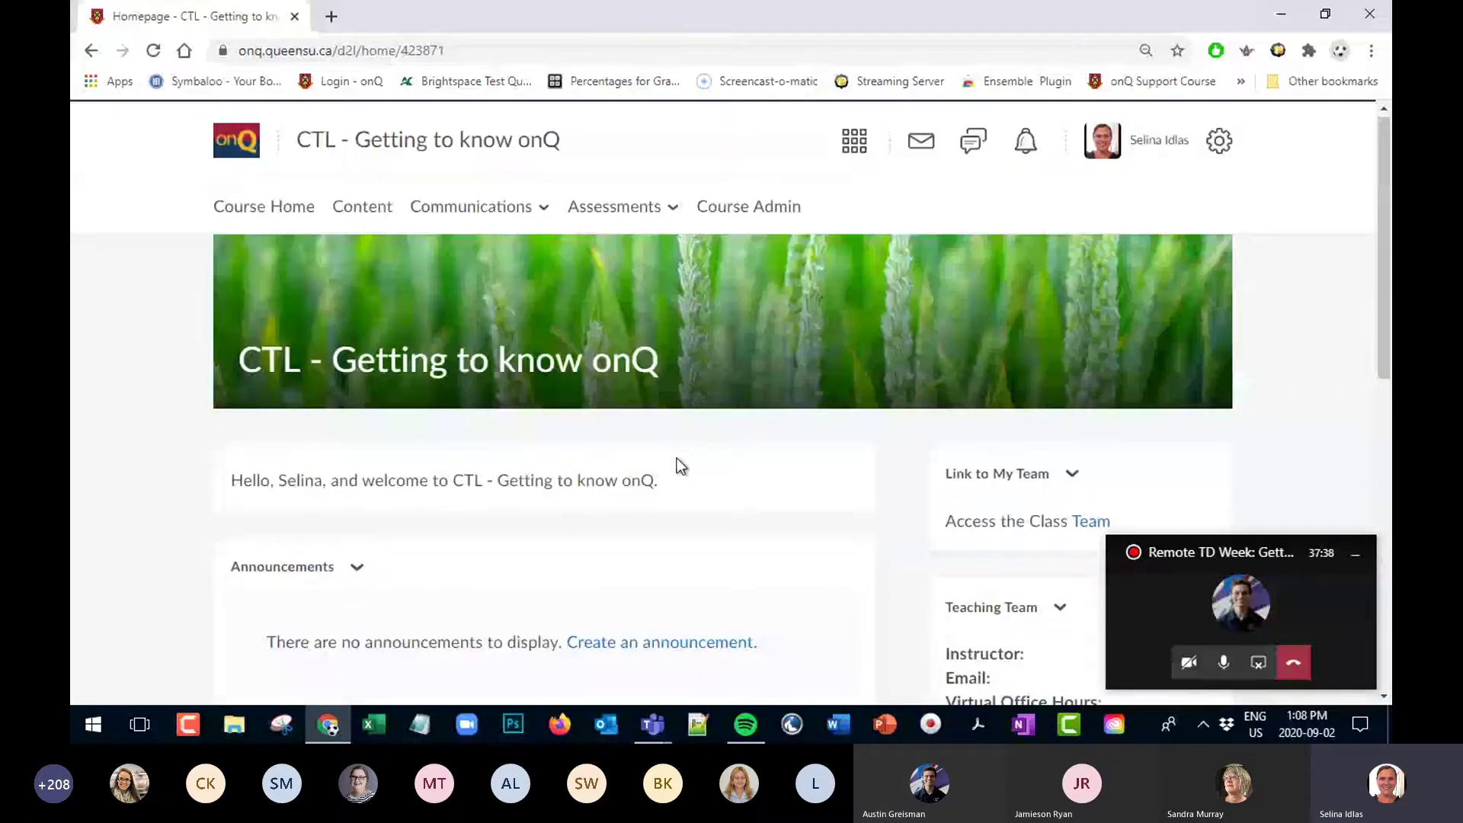
pyautogui.scroll(-3, 676, 459)
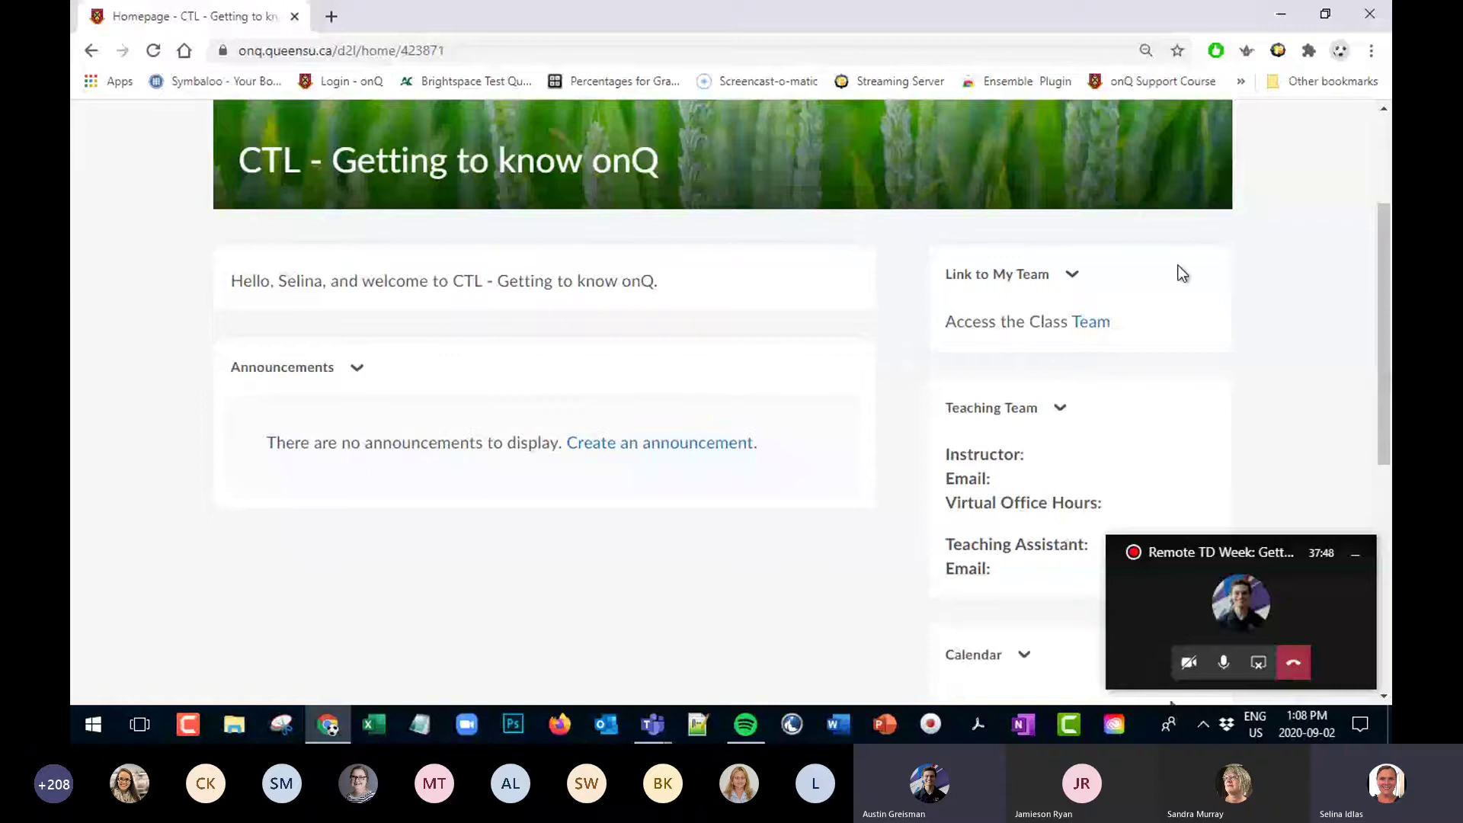
pyautogui.scroll(-2, 1045, 171)
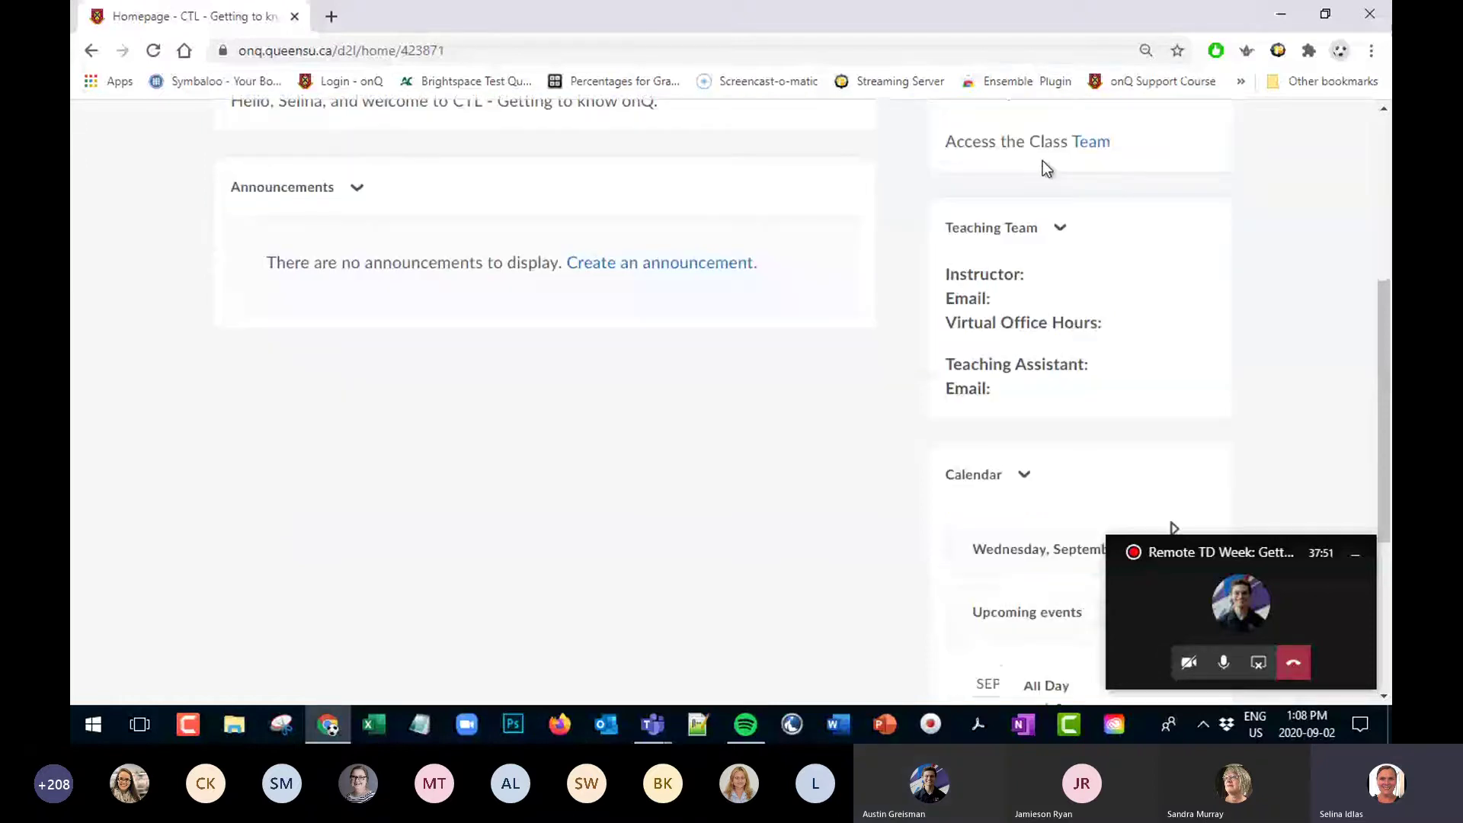
pyautogui.scroll(-1, 1042, 161)
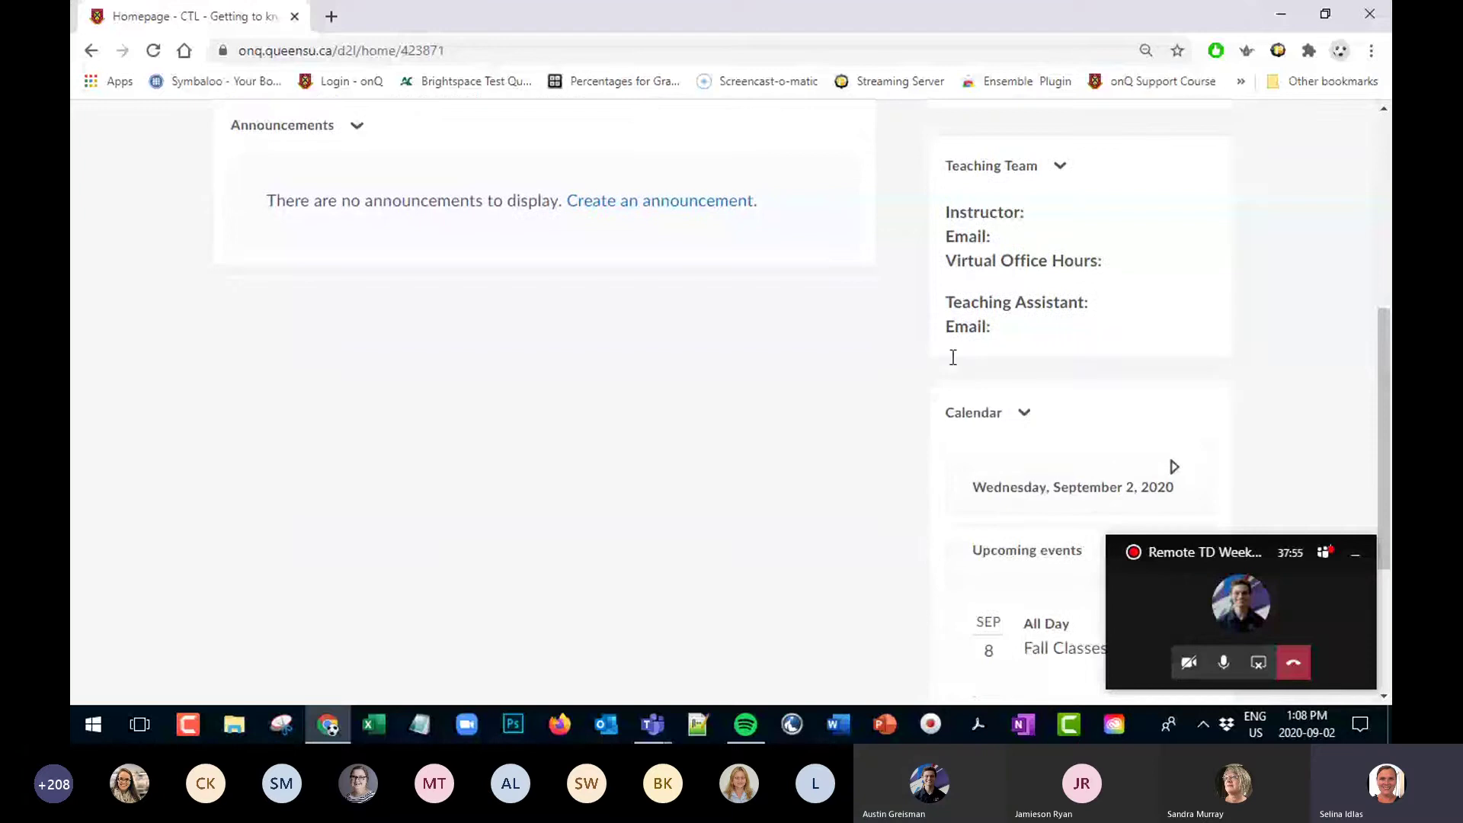
# Edit the Teaching Team widget's properties and Save and Close the widget editor
pyautogui.click(1061, 174)
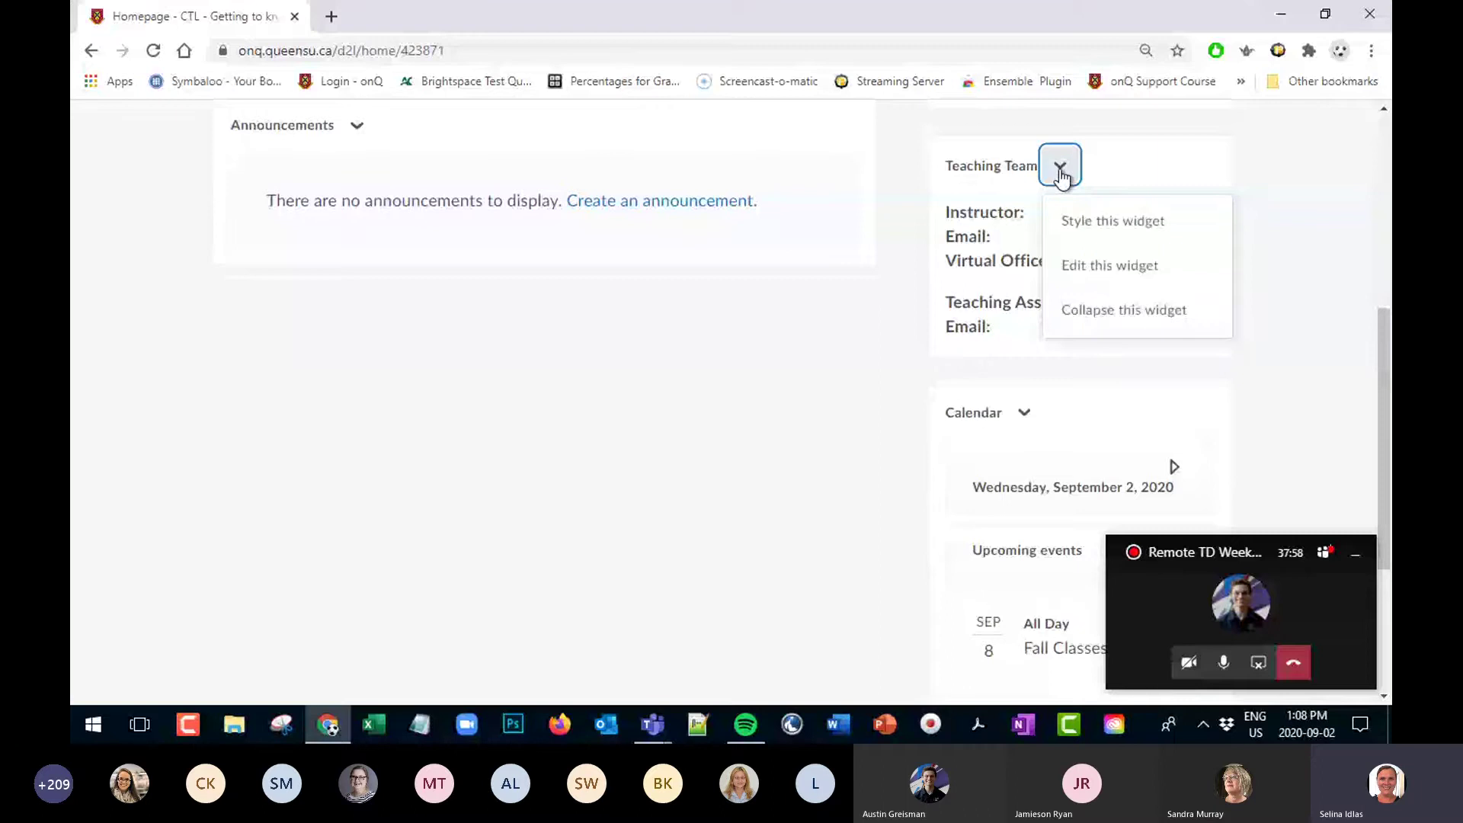
pyautogui.click(1109, 266)
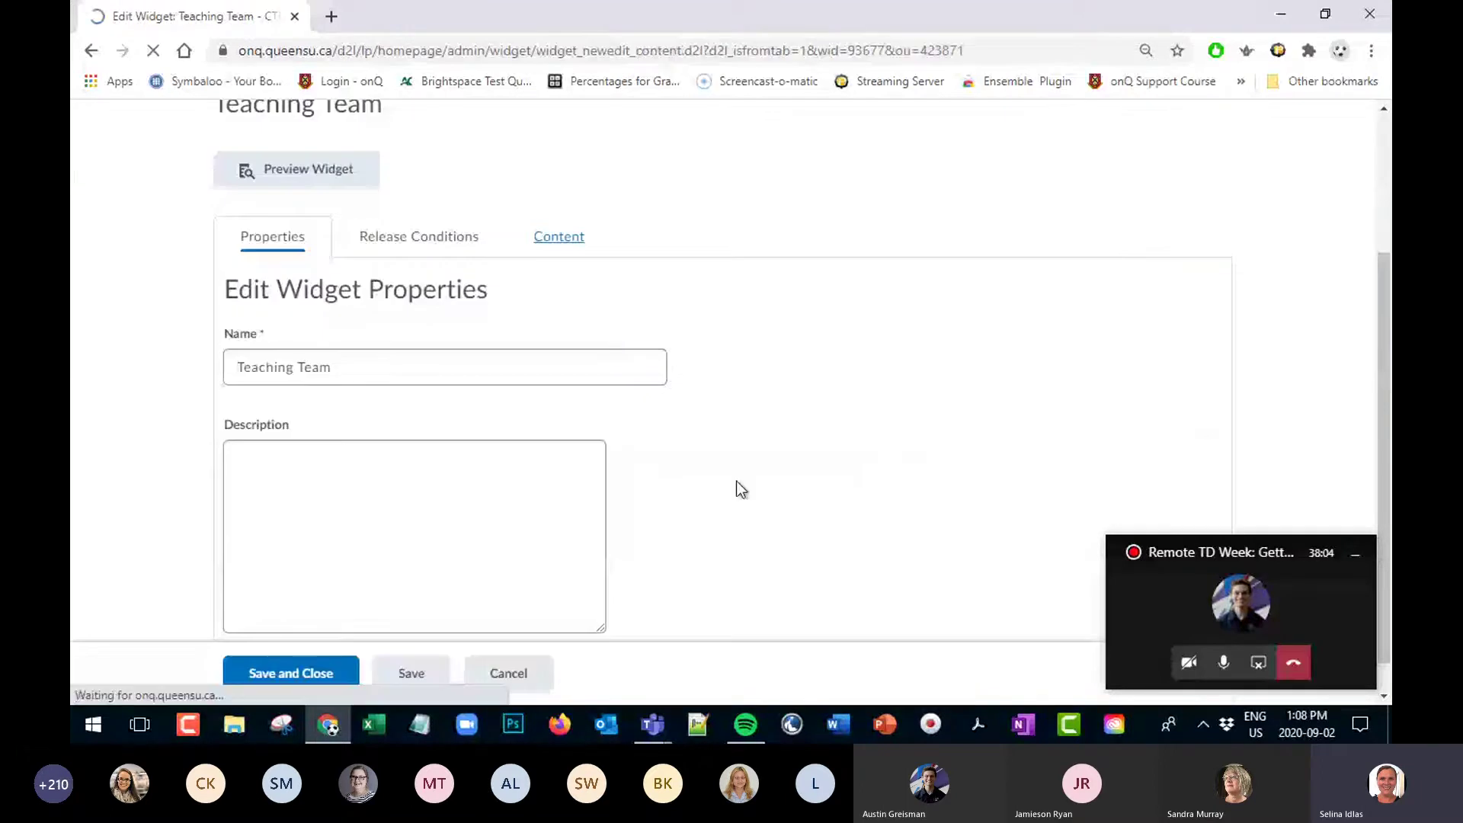
pyautogui.scroll(-1, 621, 305)
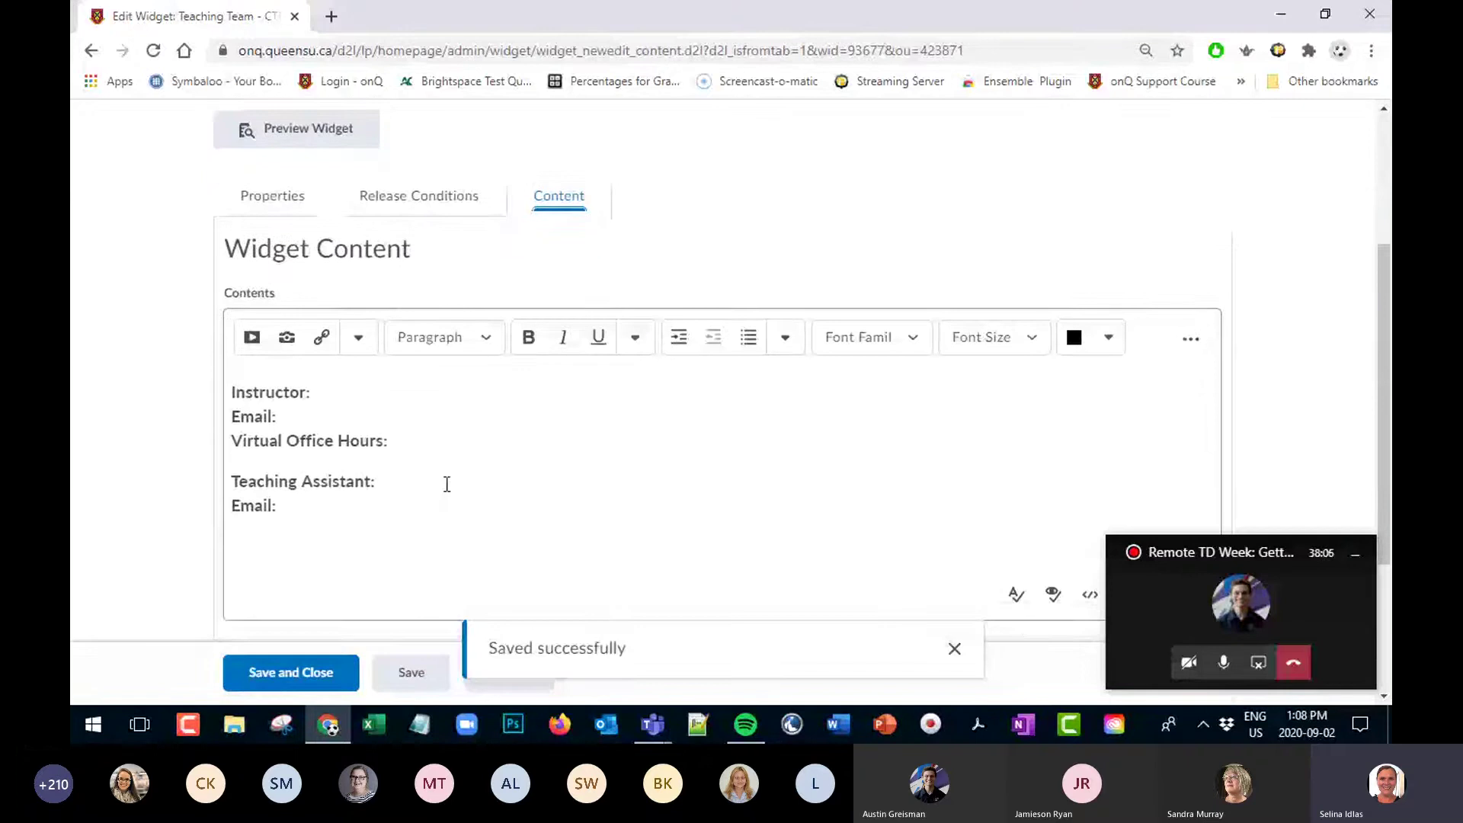
pyautogui.click(275, 681)
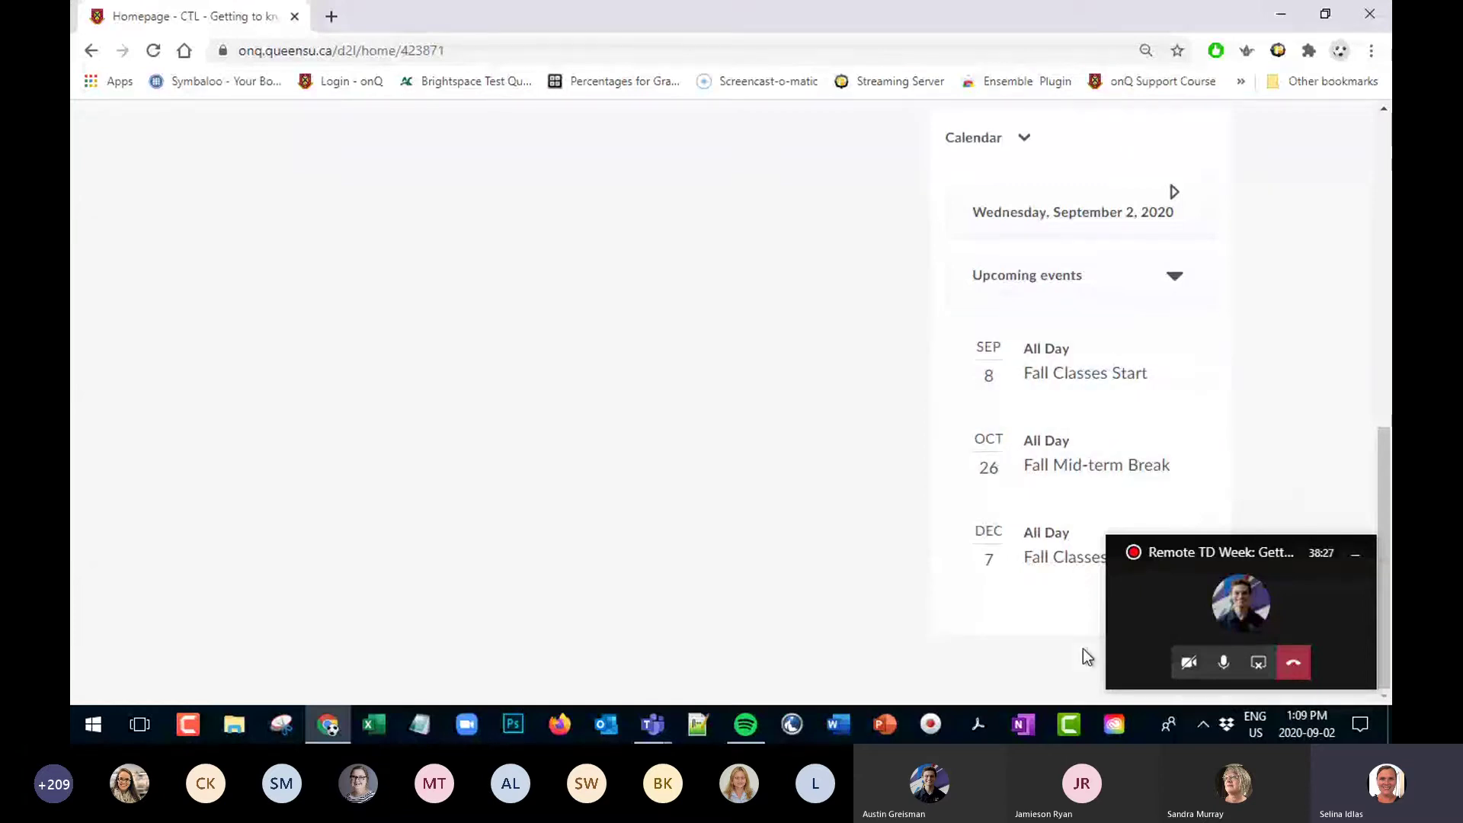
# Use the Calendar widget's Go to Calendar option to open the September 2020 month view
pyautogui.scroll(3, 747, 635)
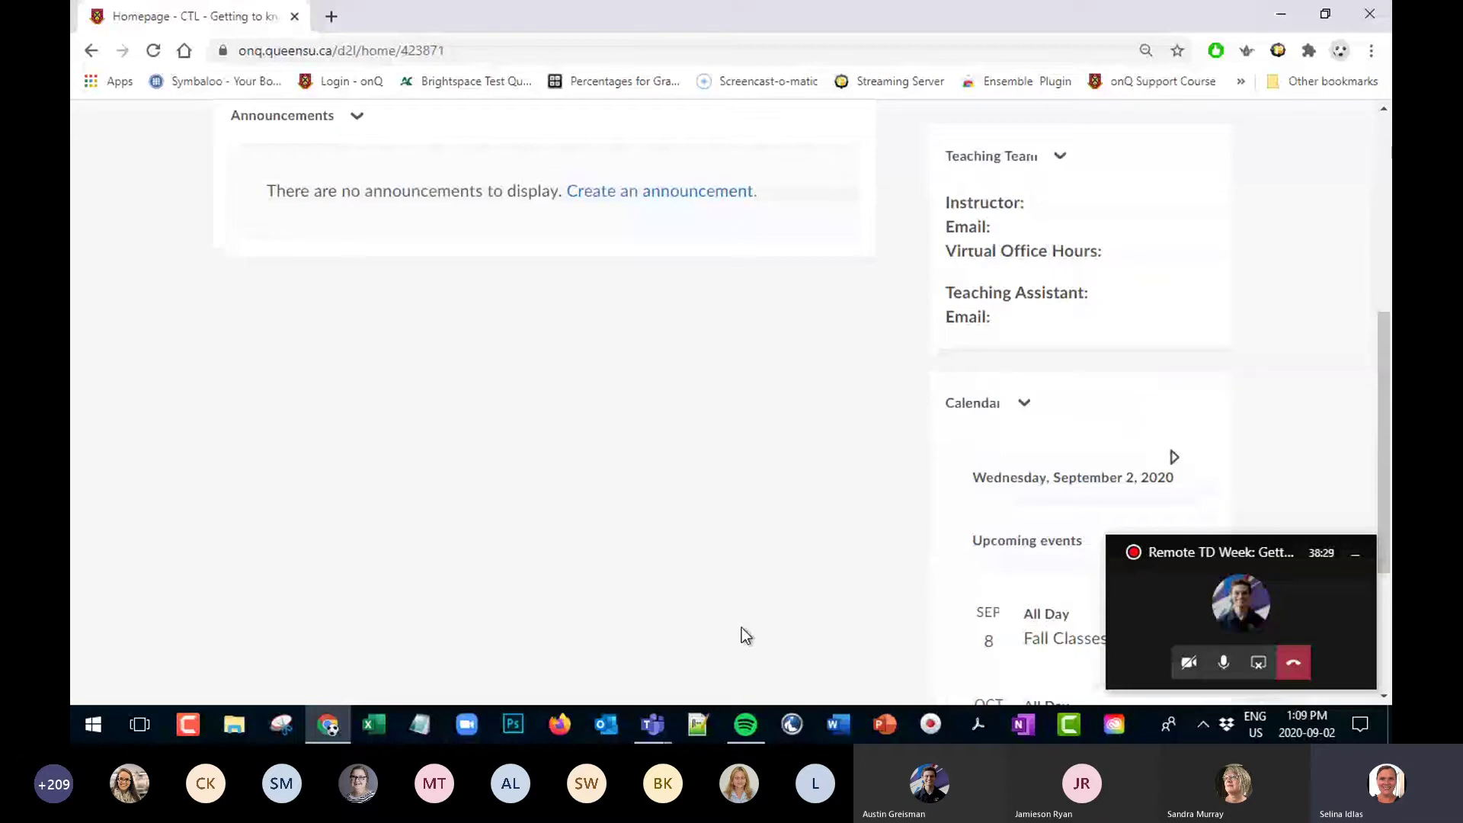
pyautogui.scroll(1, 1044, 450)
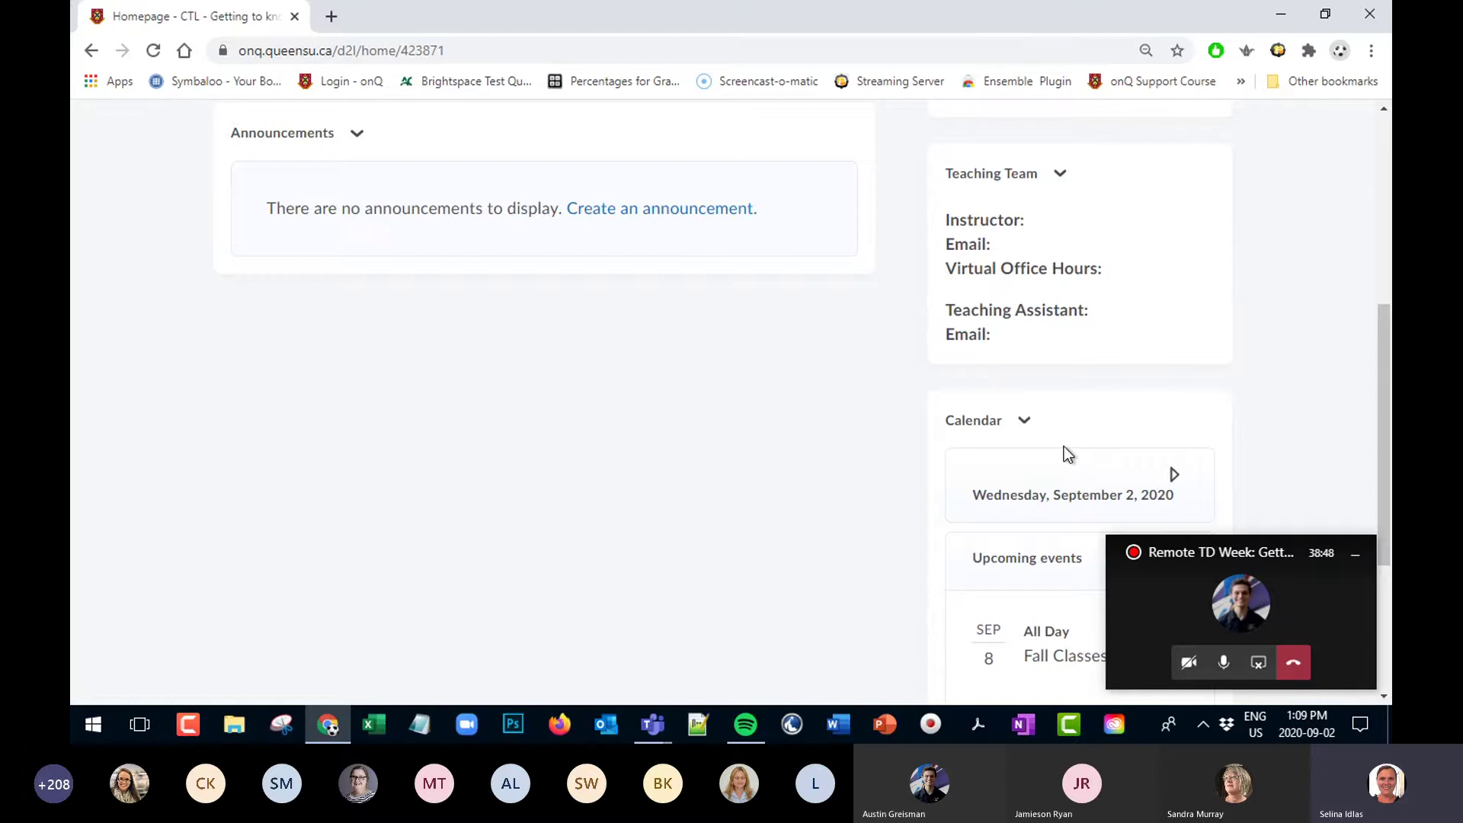
pyautogui.click(1025, 420)
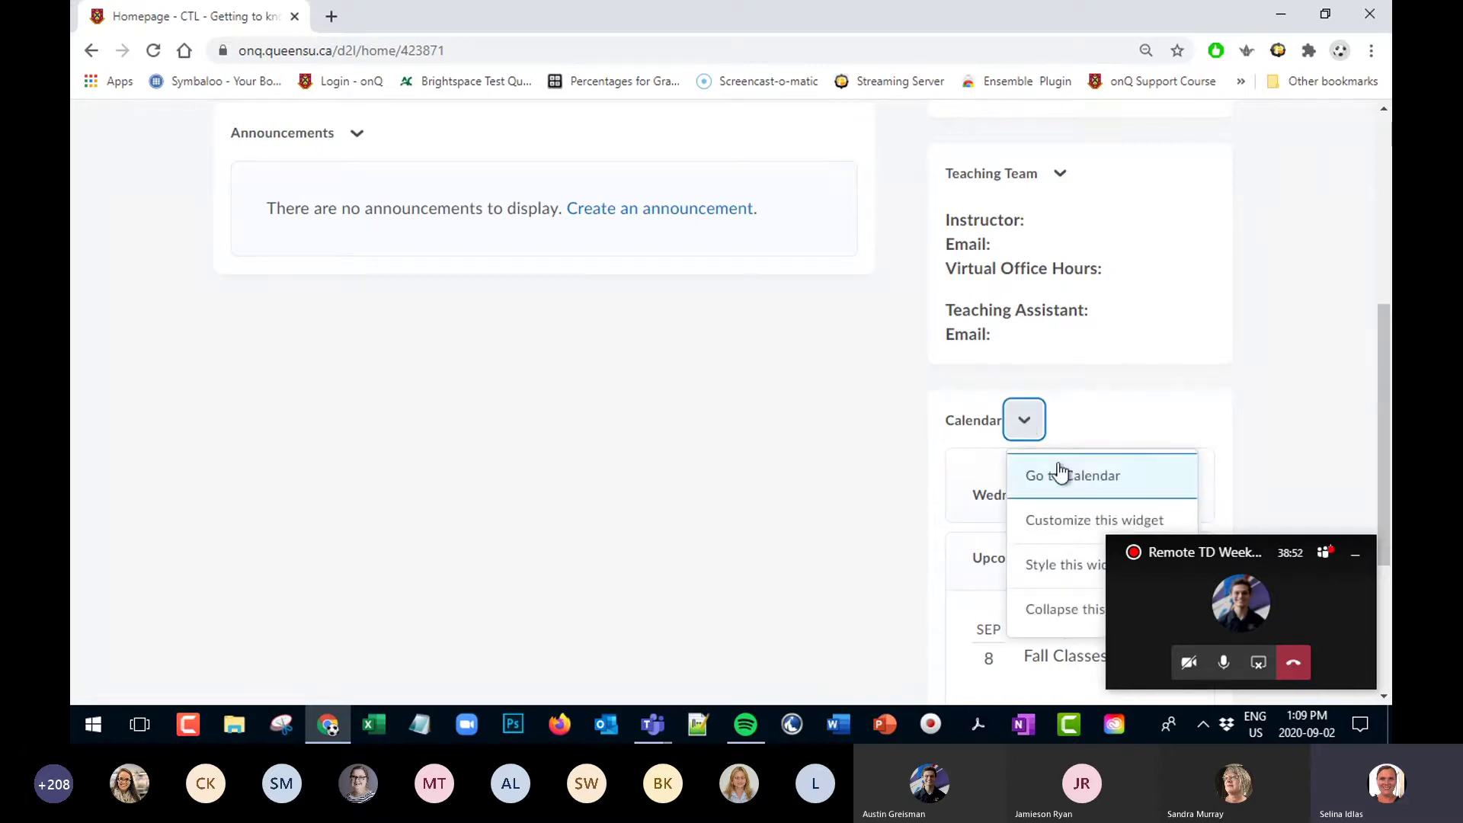
pyautogui.click(1055, 480)
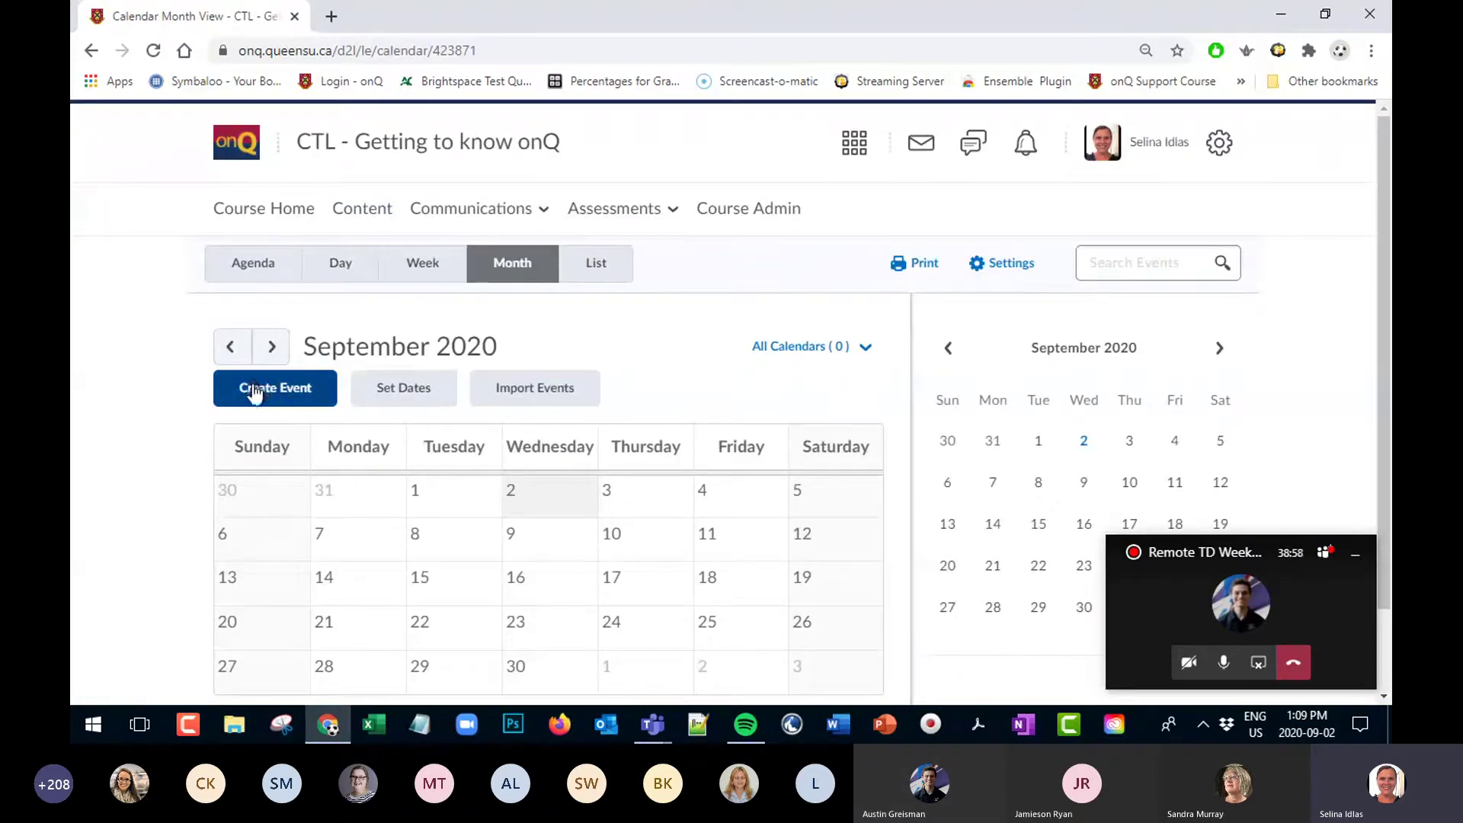
# Return to Course Home and open Classlist from the Communications menu
pyautogui.click(242, 217)
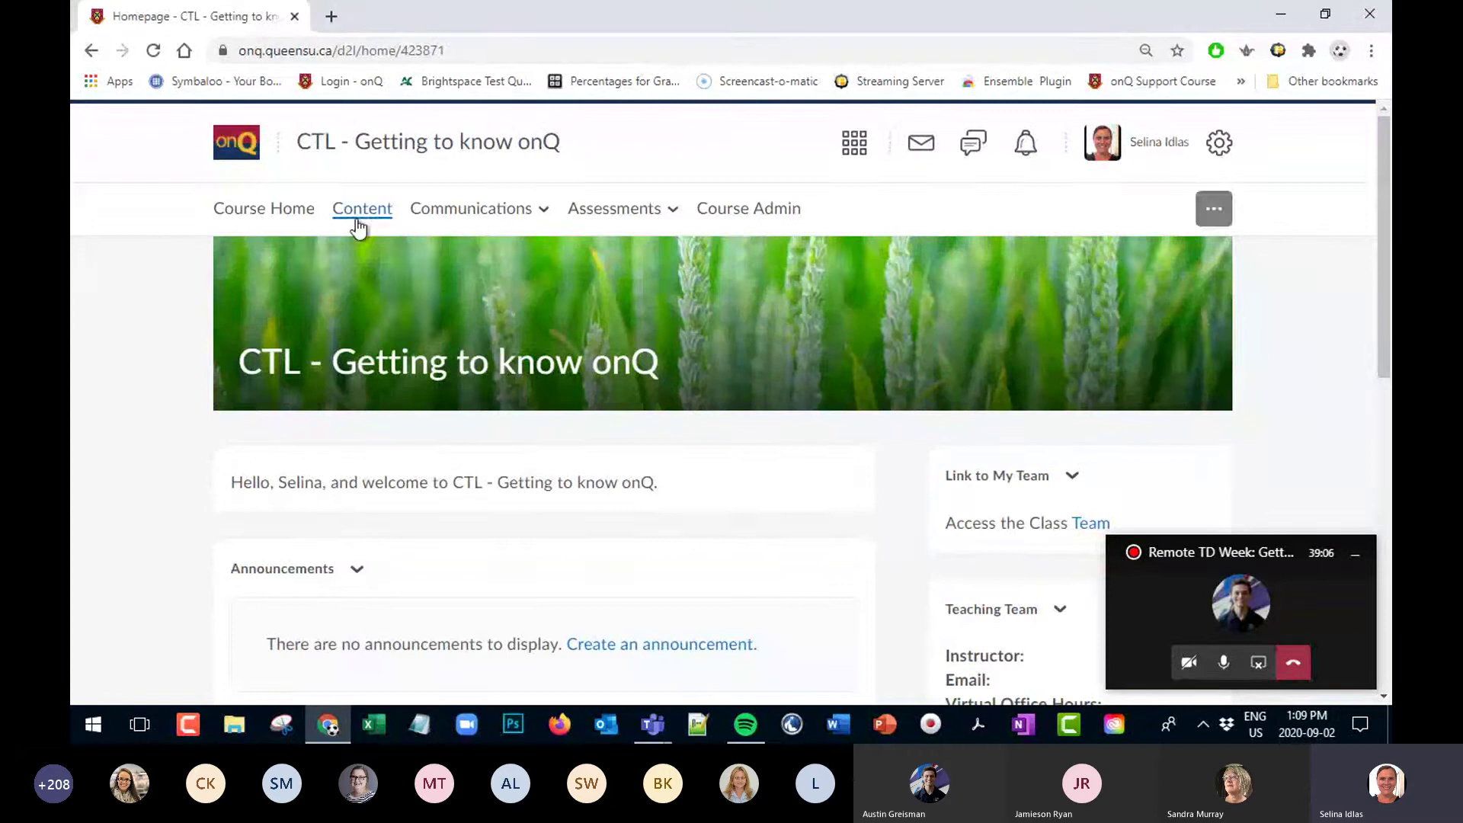
pyautogui.click(446, 214)
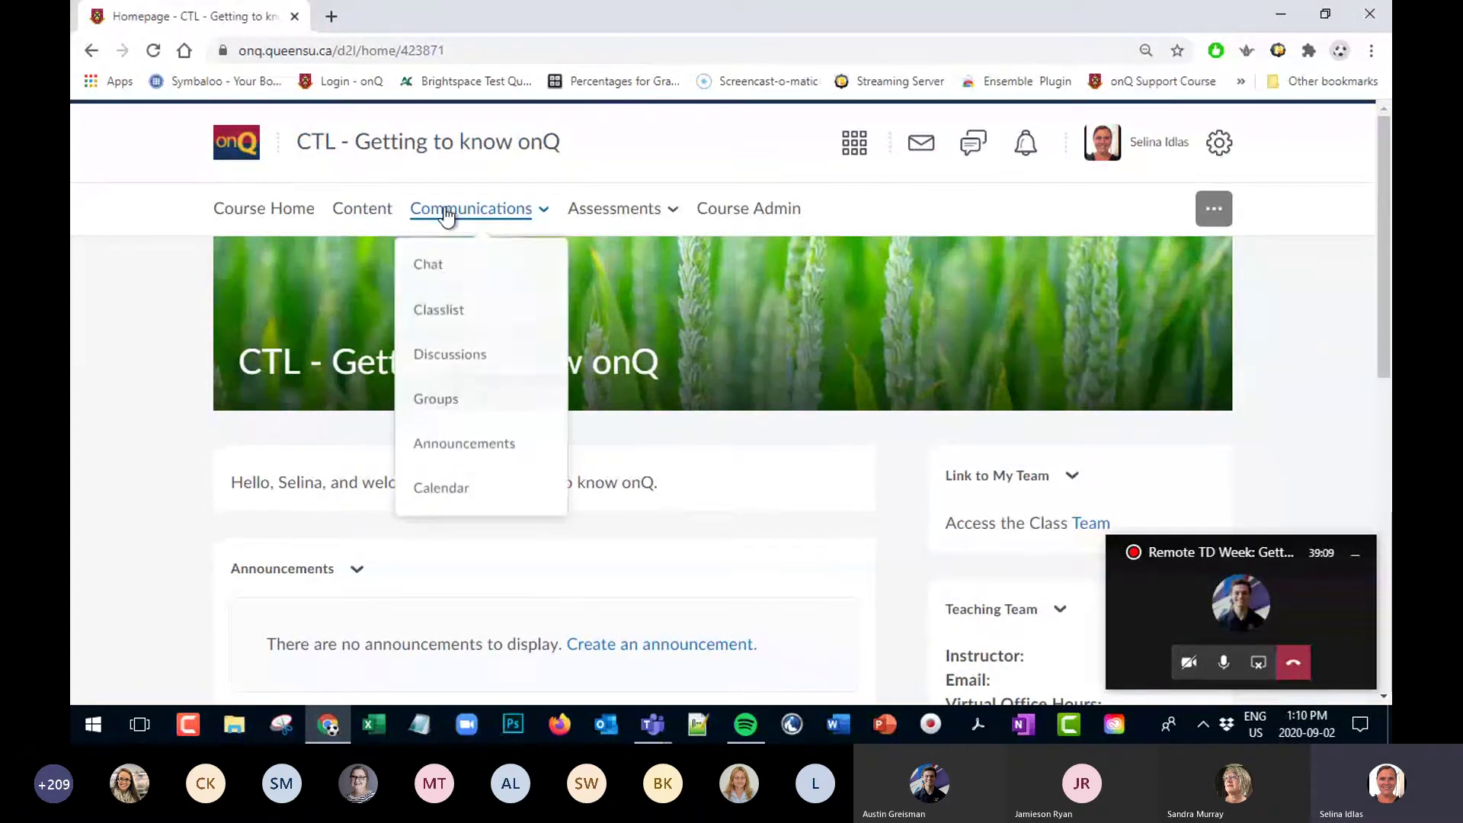
pyautogui.click(448, 301)
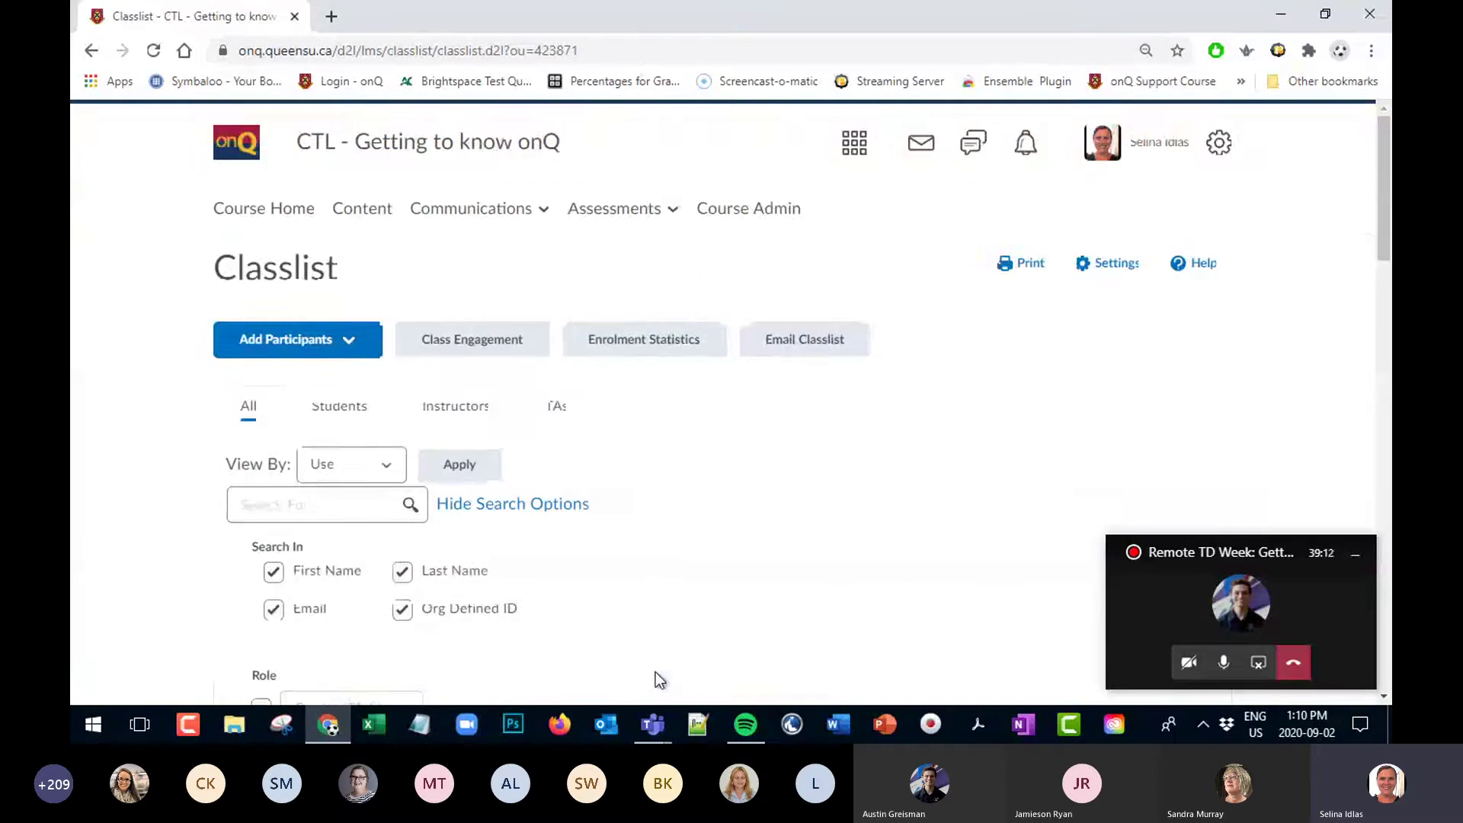
# Expand the Classlist's View By dropdown showing user, groups and sections options
pyautogui.scroll(-3, 581, 549)
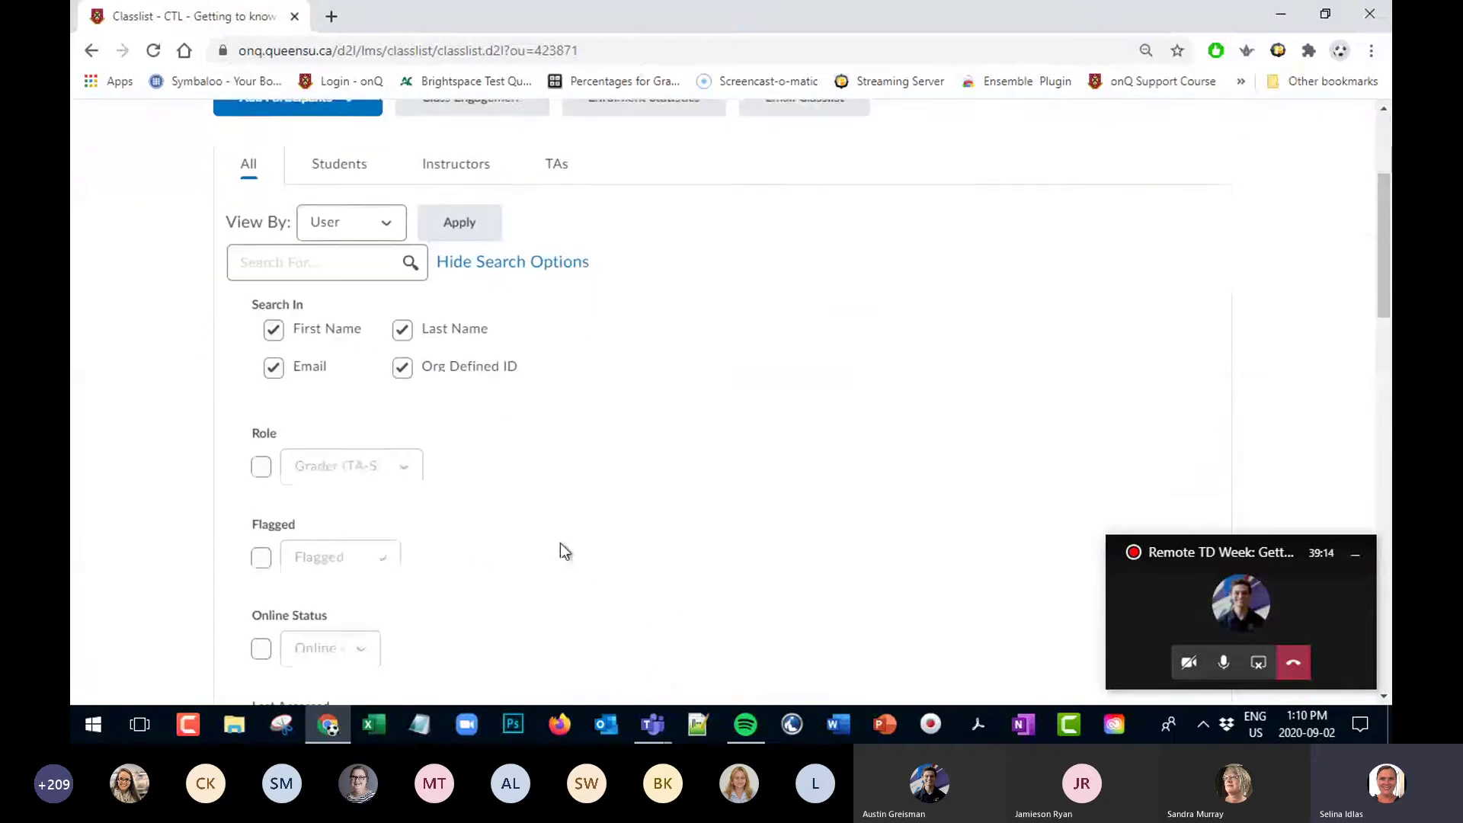
pyautogui.click(326, 220)
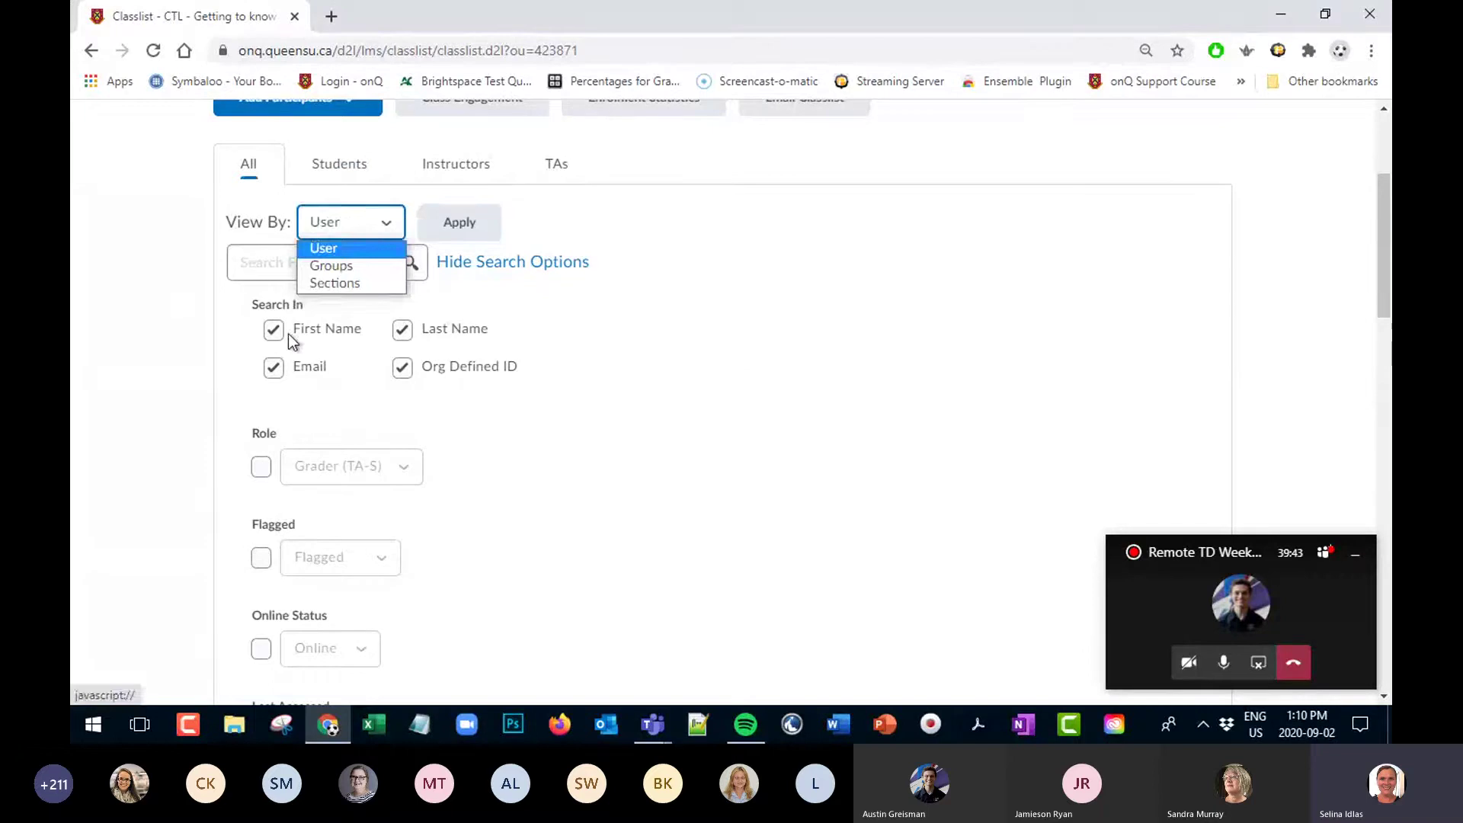
# View the classlist by Sections and apply a filter showing only section 003
pyautogui.click(310, 284)
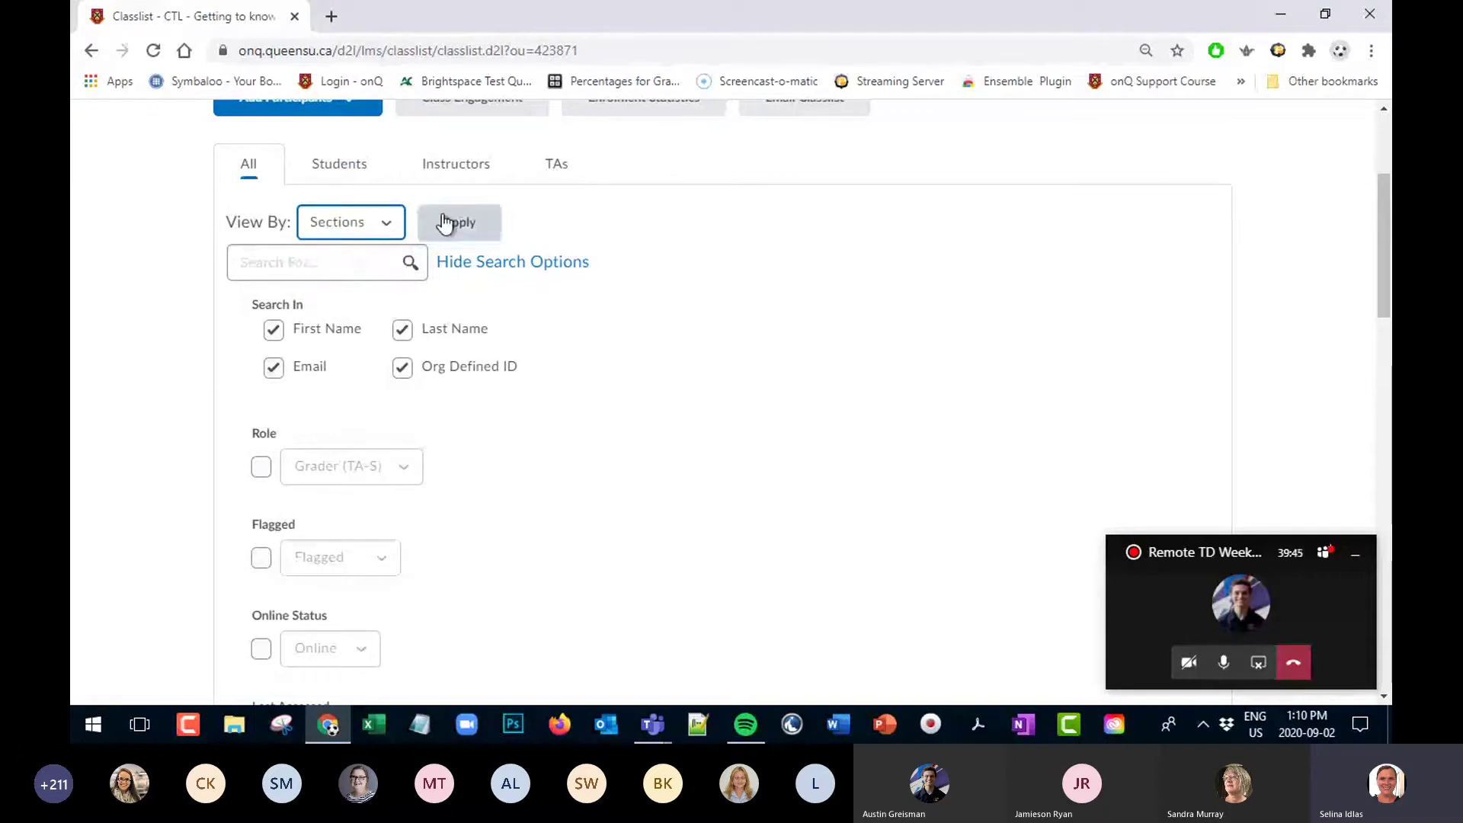
pyautogui.click(485, 231)
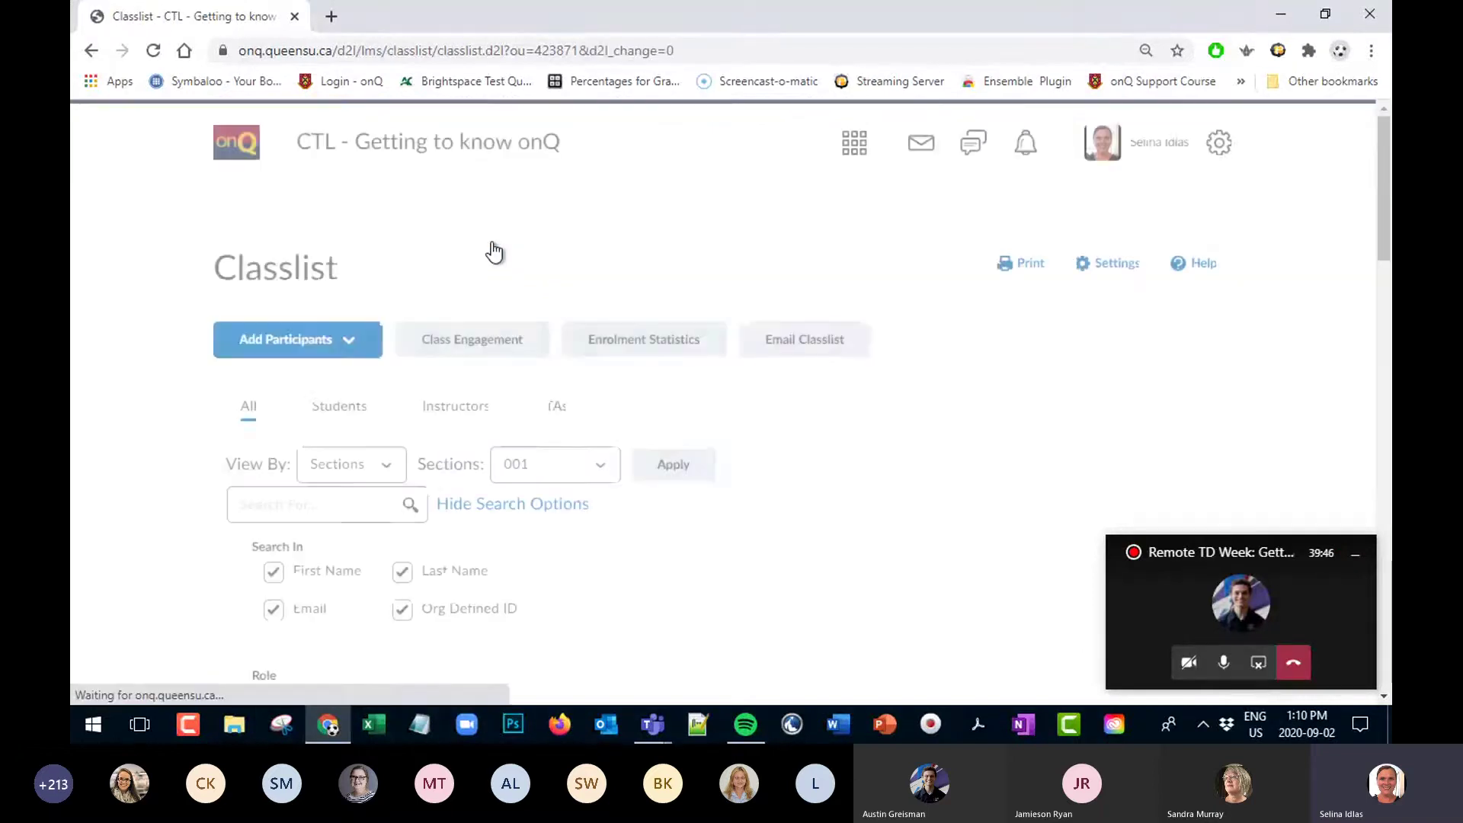
pyautogui.click(537, 481)
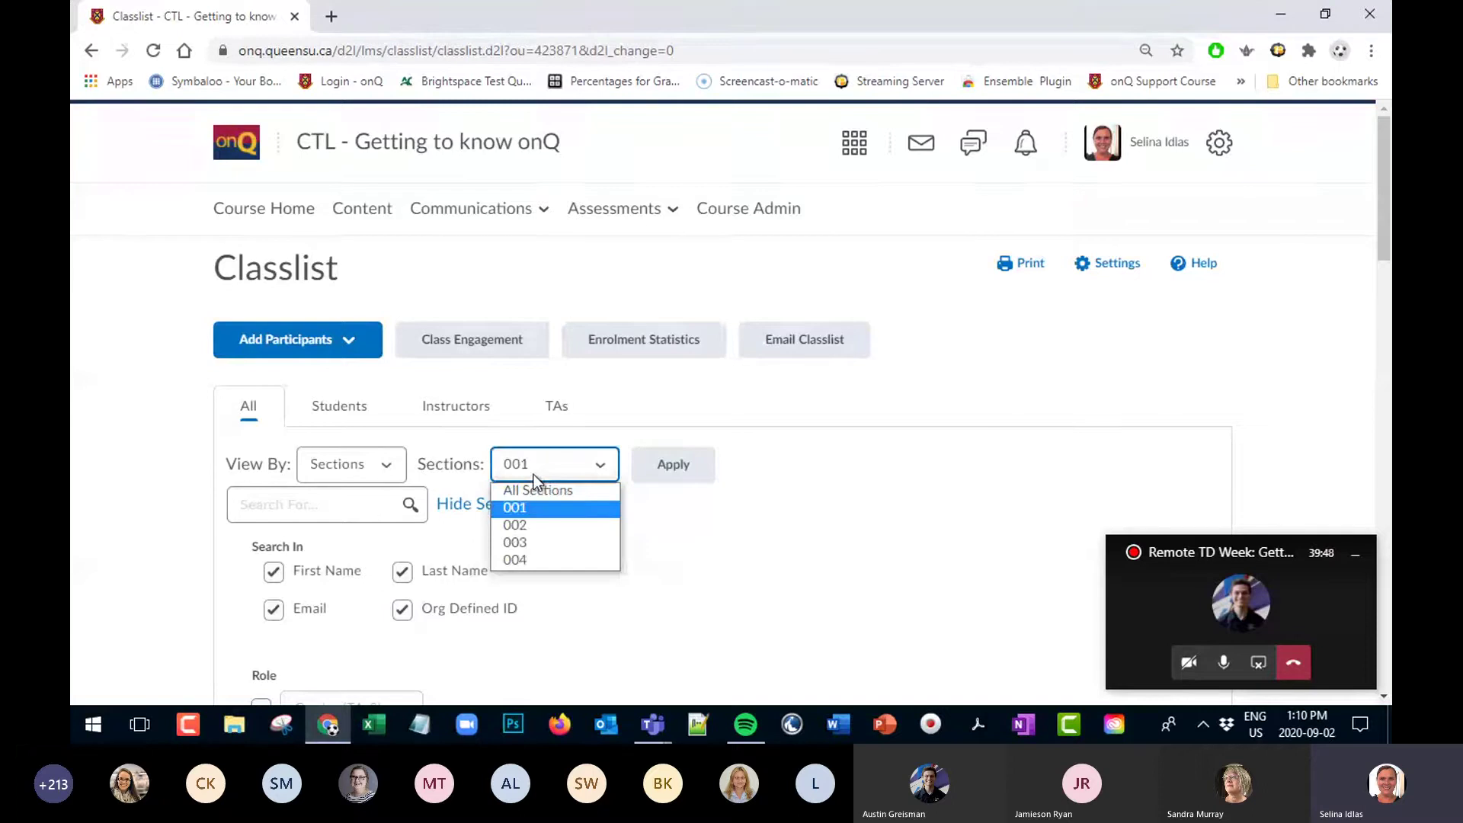
pyautogui.click(524, 542)
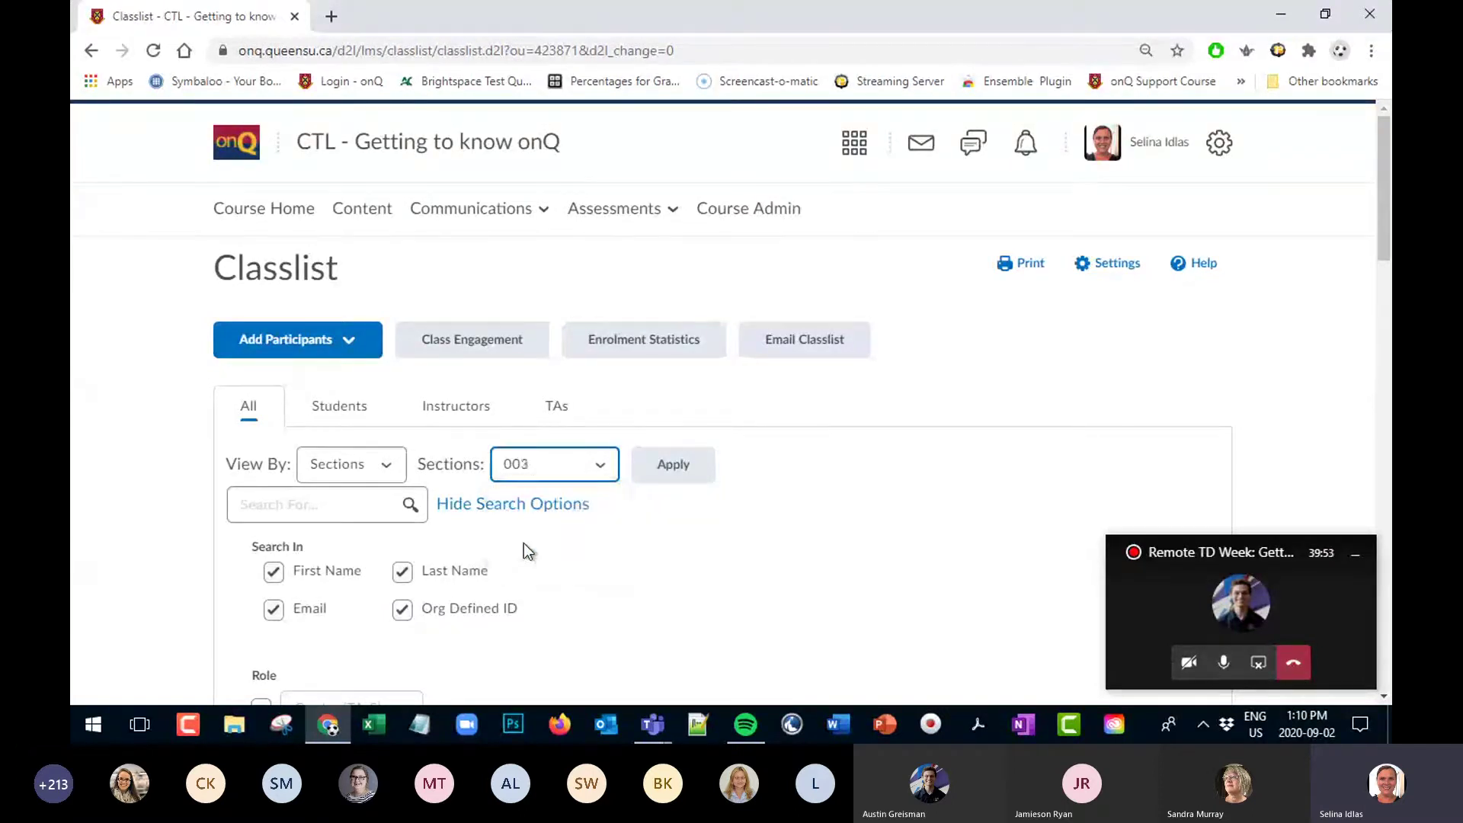
pyautogui.click(664, 480)
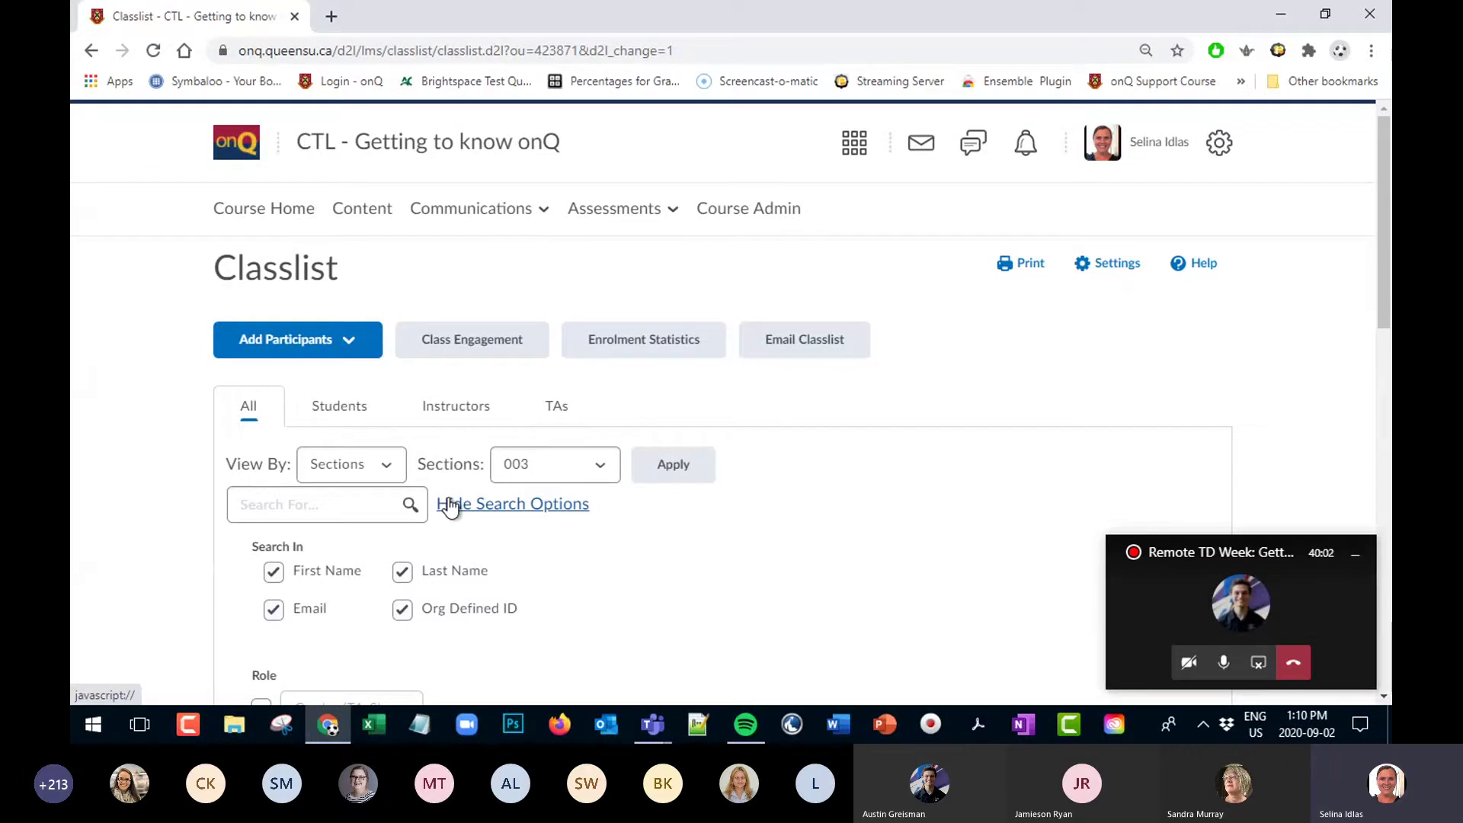
pyautogui.scroll(-3, 339, 423)
pyautogui.scroll(-7, 346, 412)
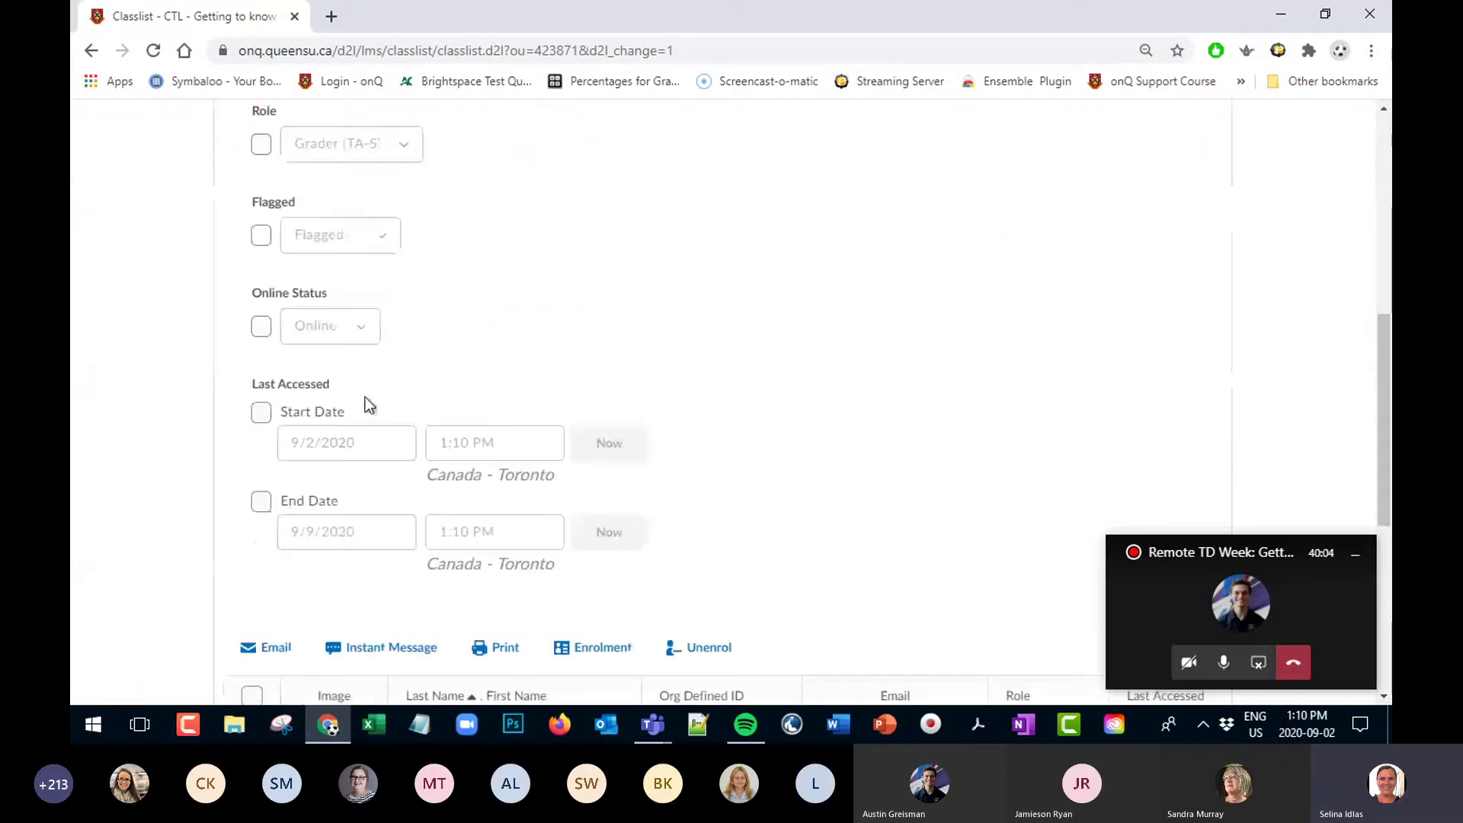
pyautogui.scroll(10, 83, 574)
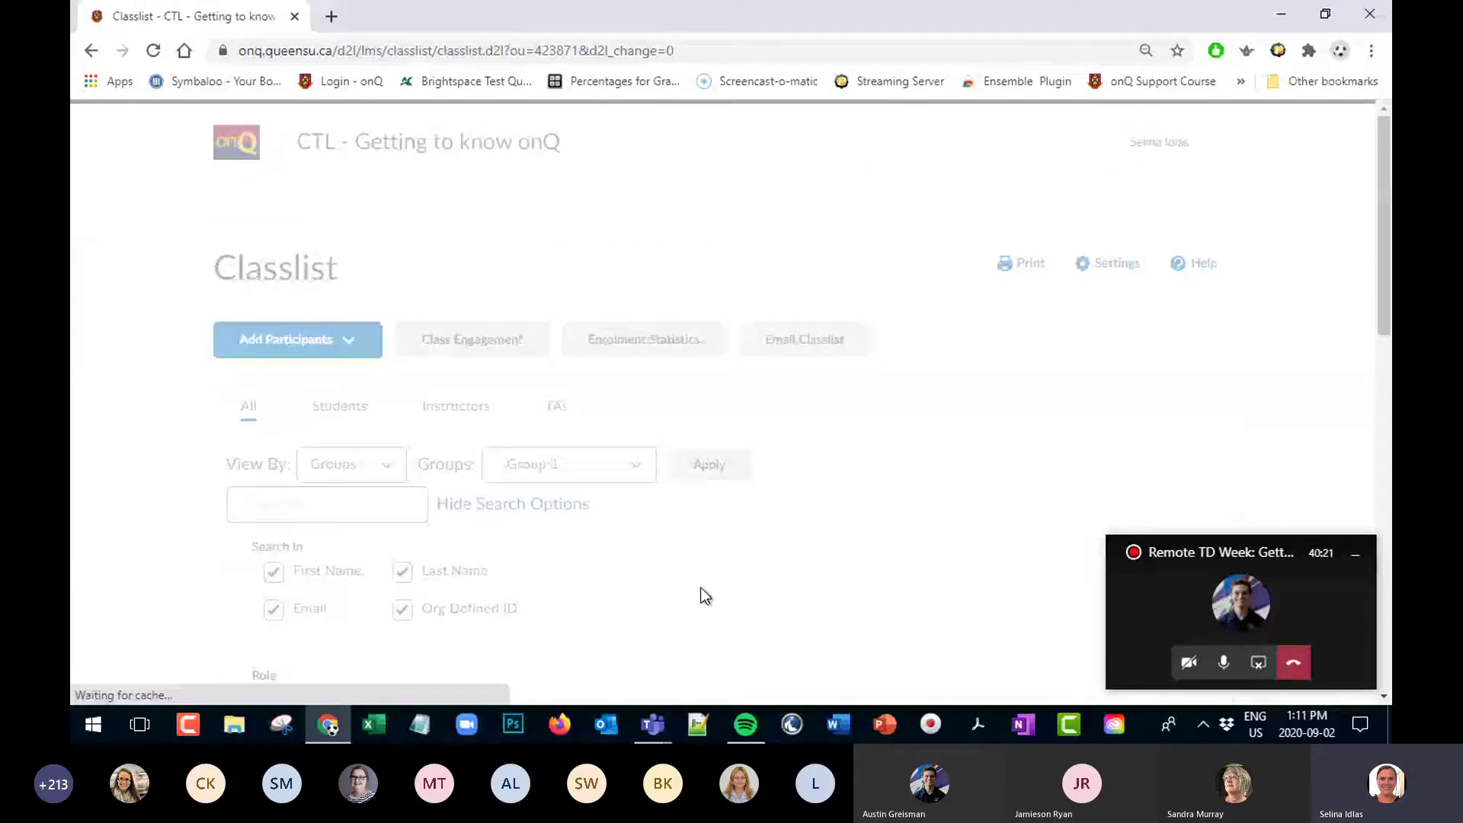
# Switch View By back to Sections, apply it, and tick the header select-all checkbox
pyautogui.scroll(-5, 559, 448)
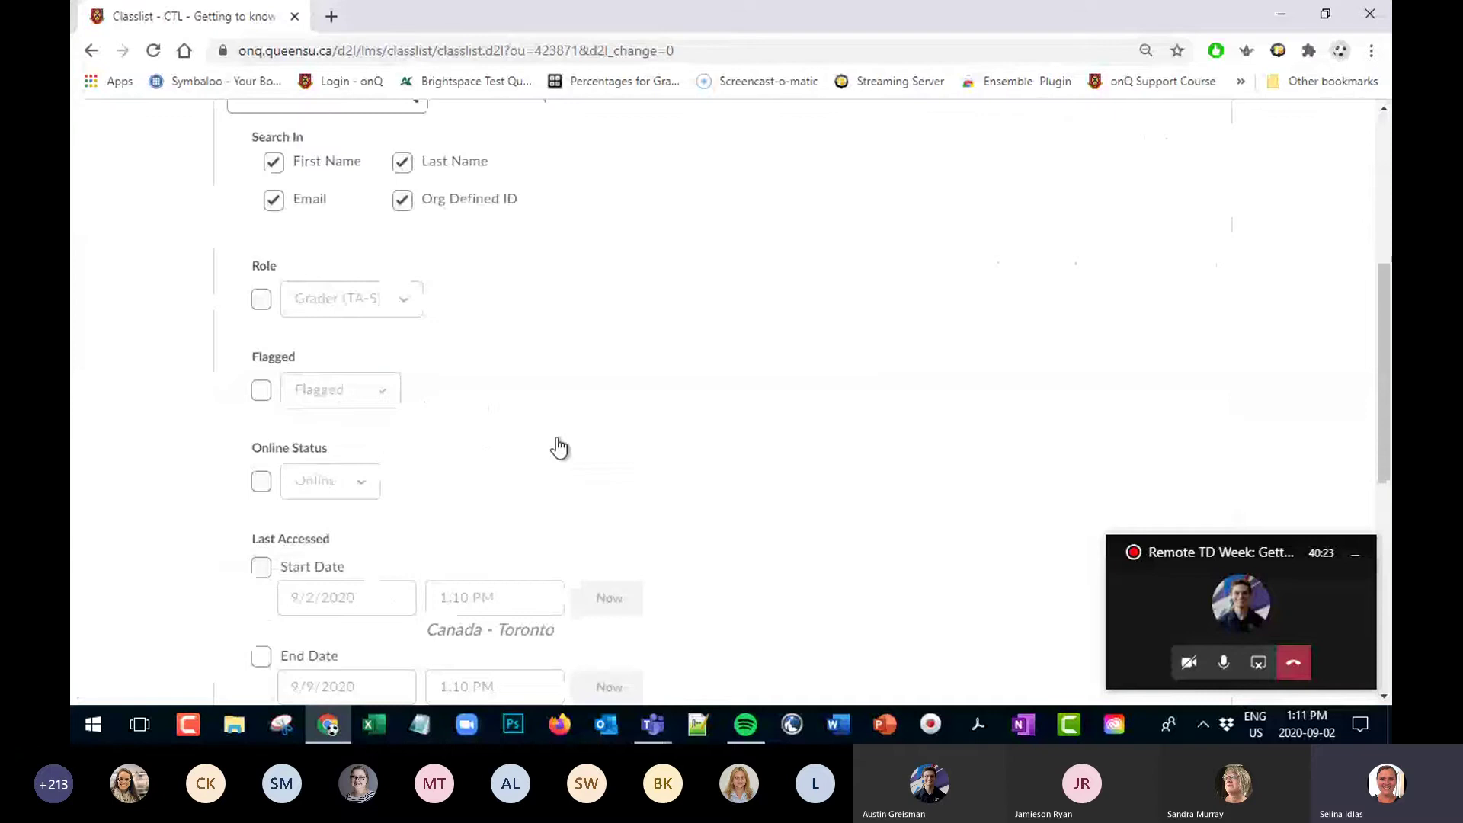
pyautogui.scroll(5, 558, 448)
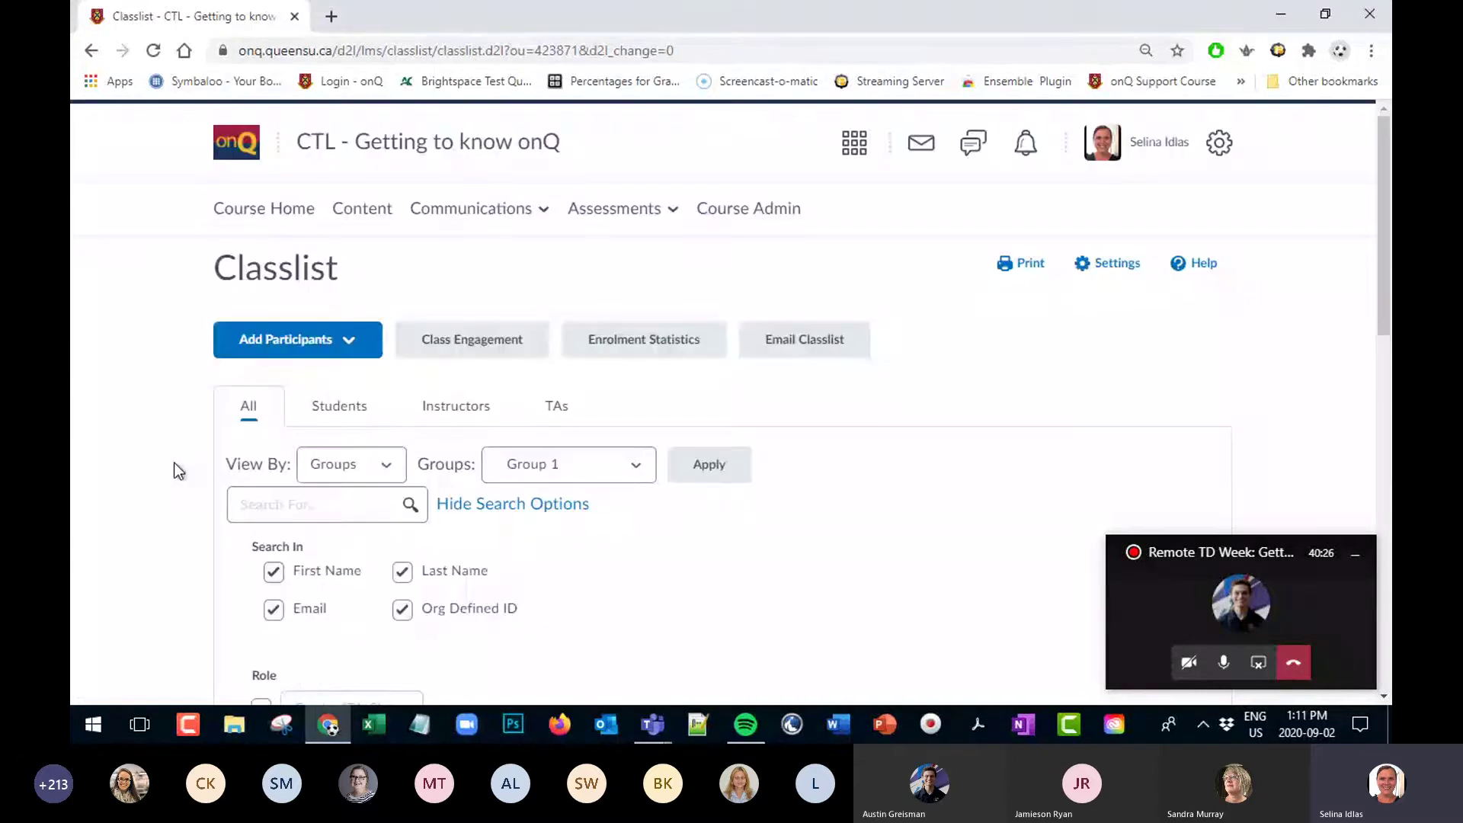
pyautogui.click(313, 465)
pyautogui.click(313, 525)
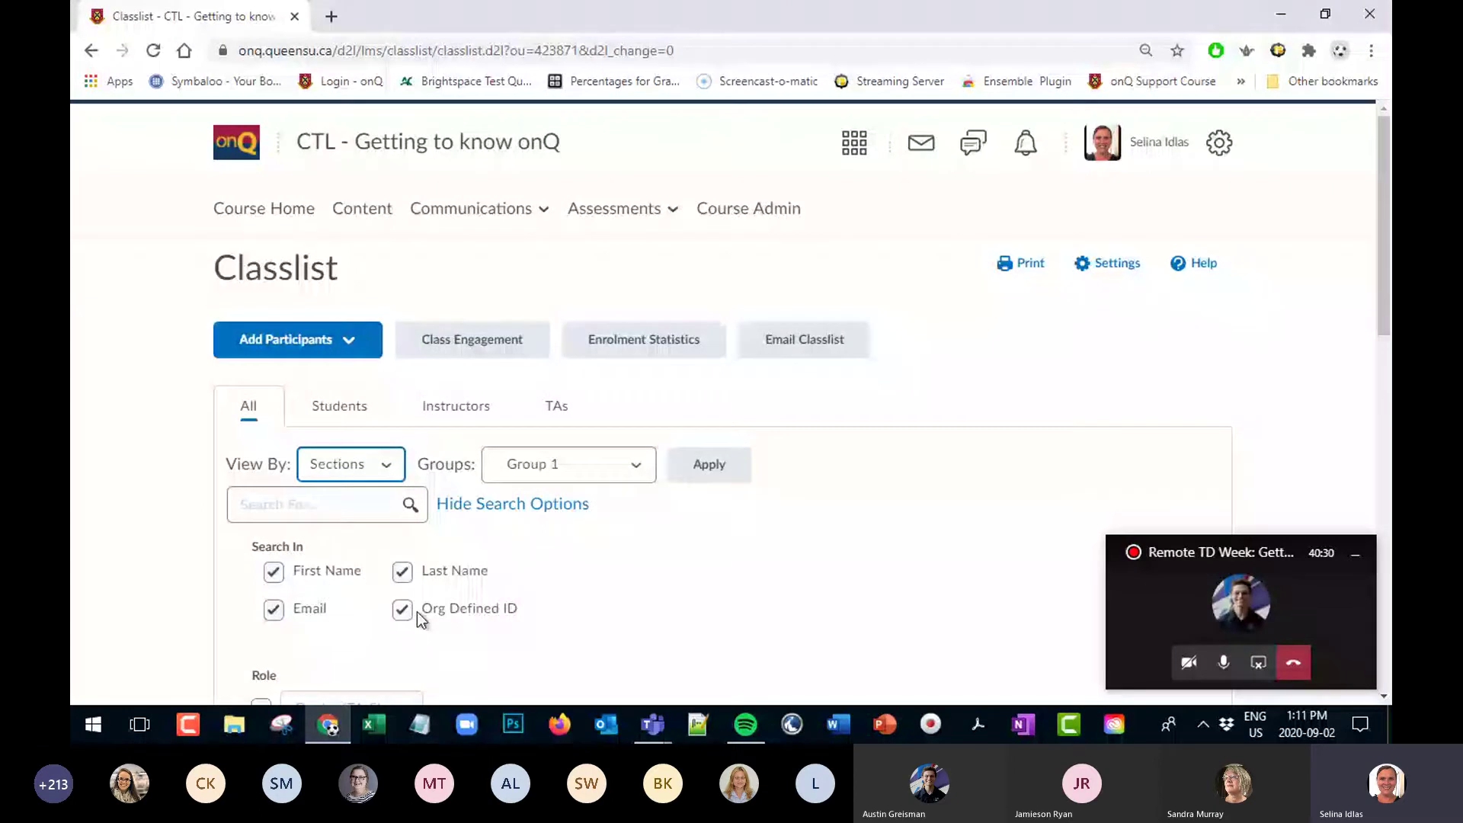
pyautogui.click(708, 464)
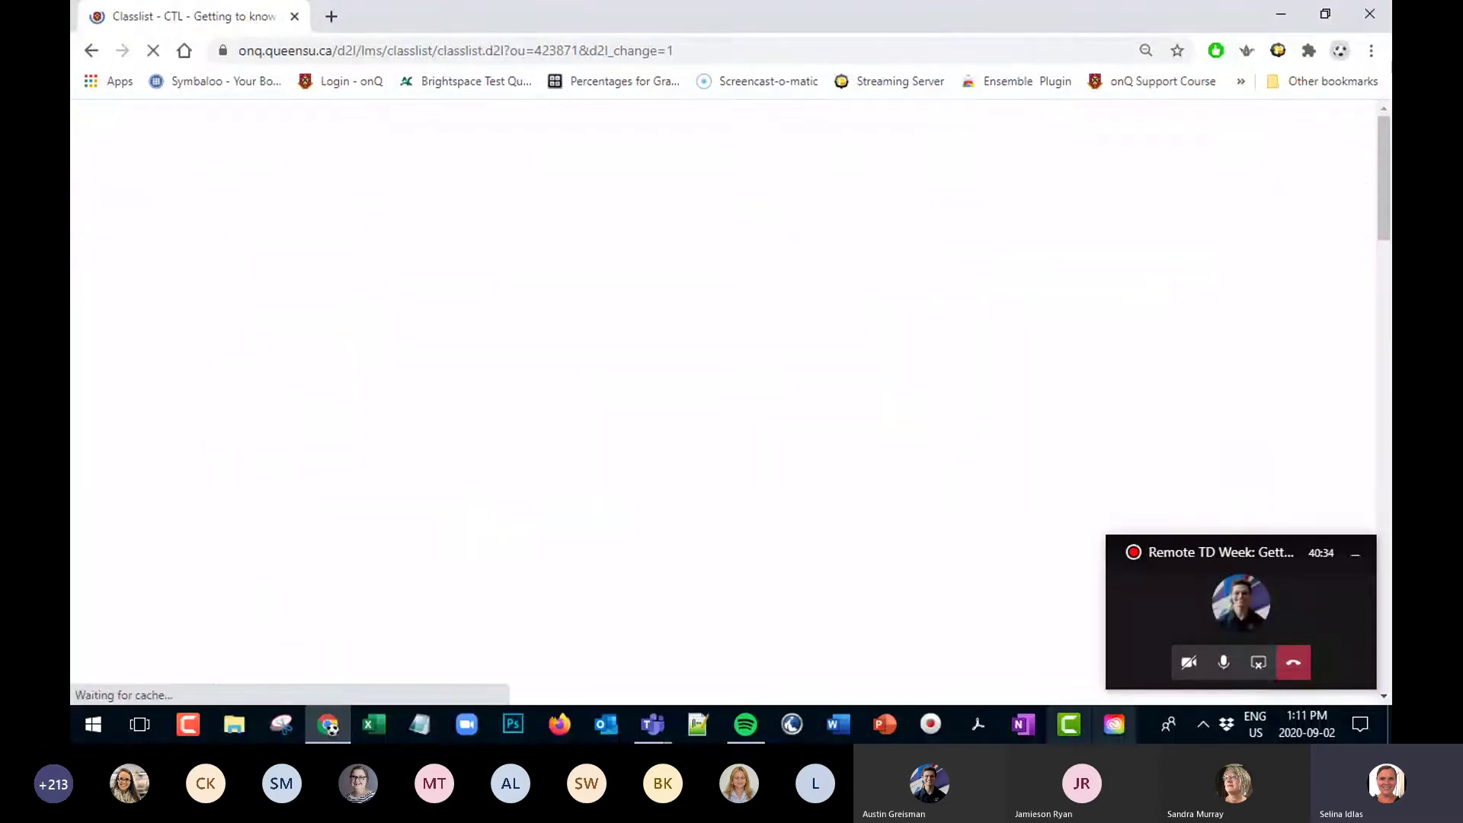
pyautogui.scroll(-3, 570, 523)
pyautogui.scroll(-9, 570, 523)
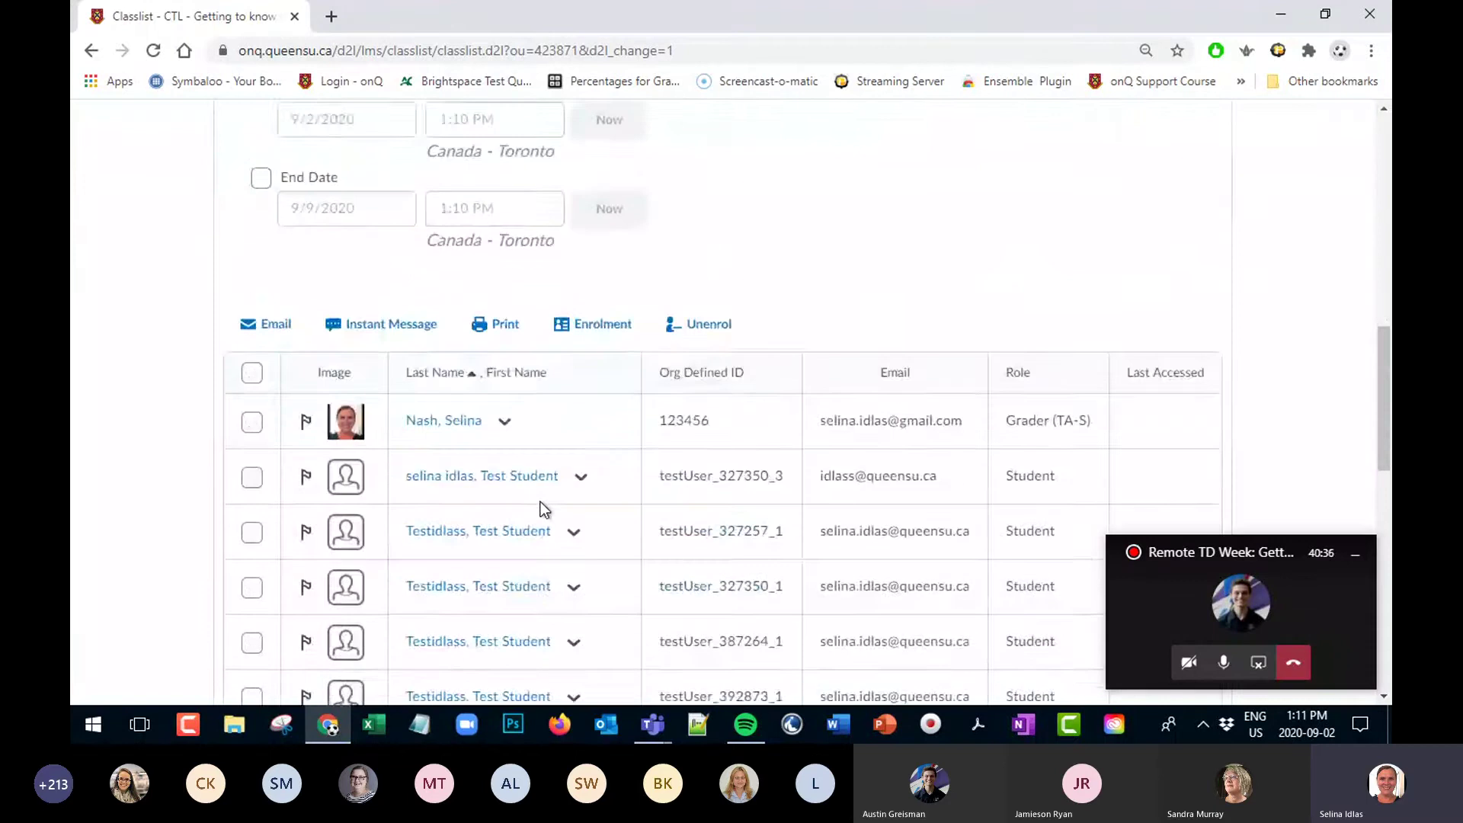
pyautogui.click(252, 333)
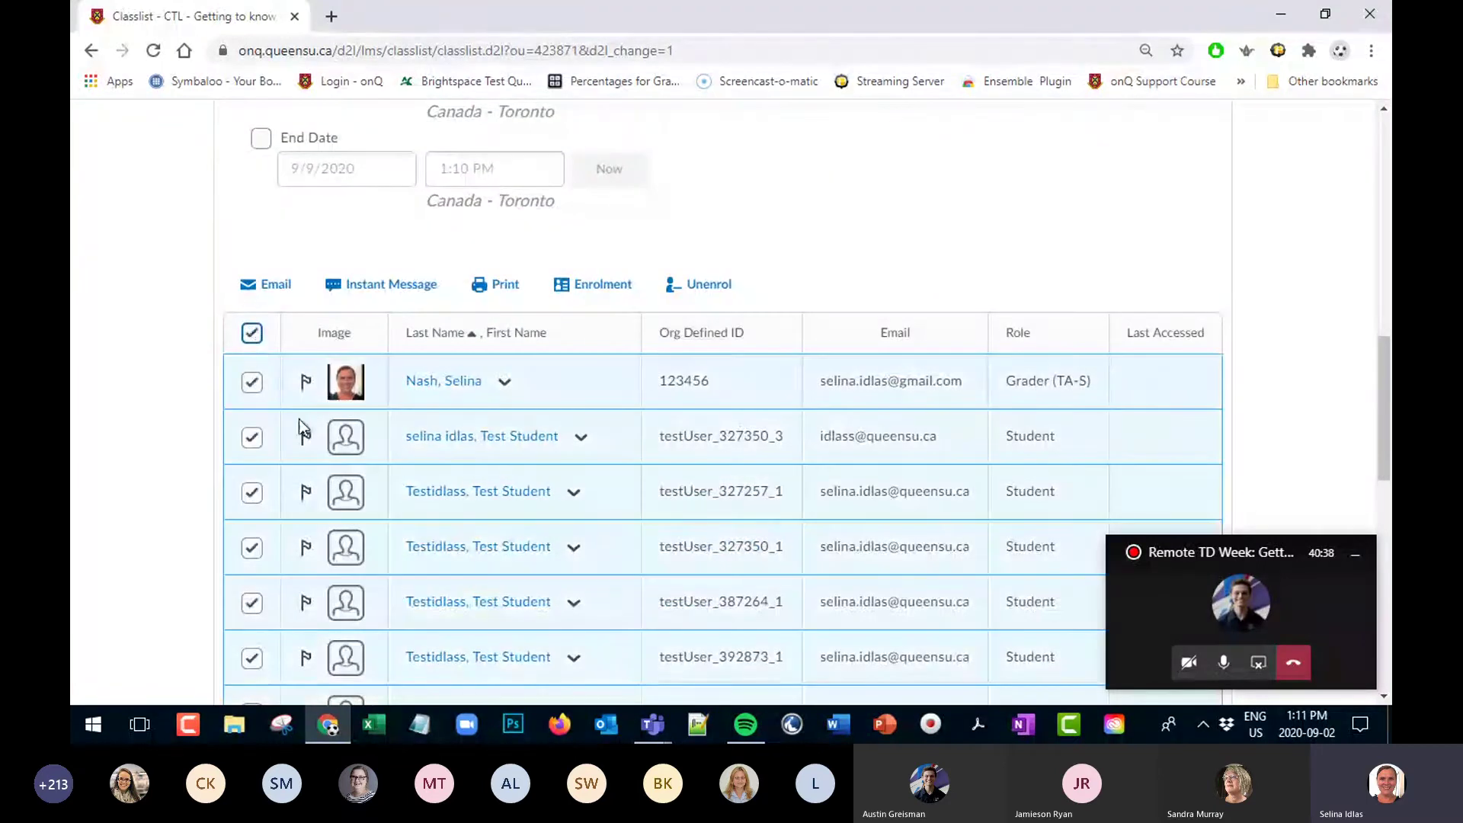
pyautogui.click(276, 285)
pyautogui.click(263, 621)
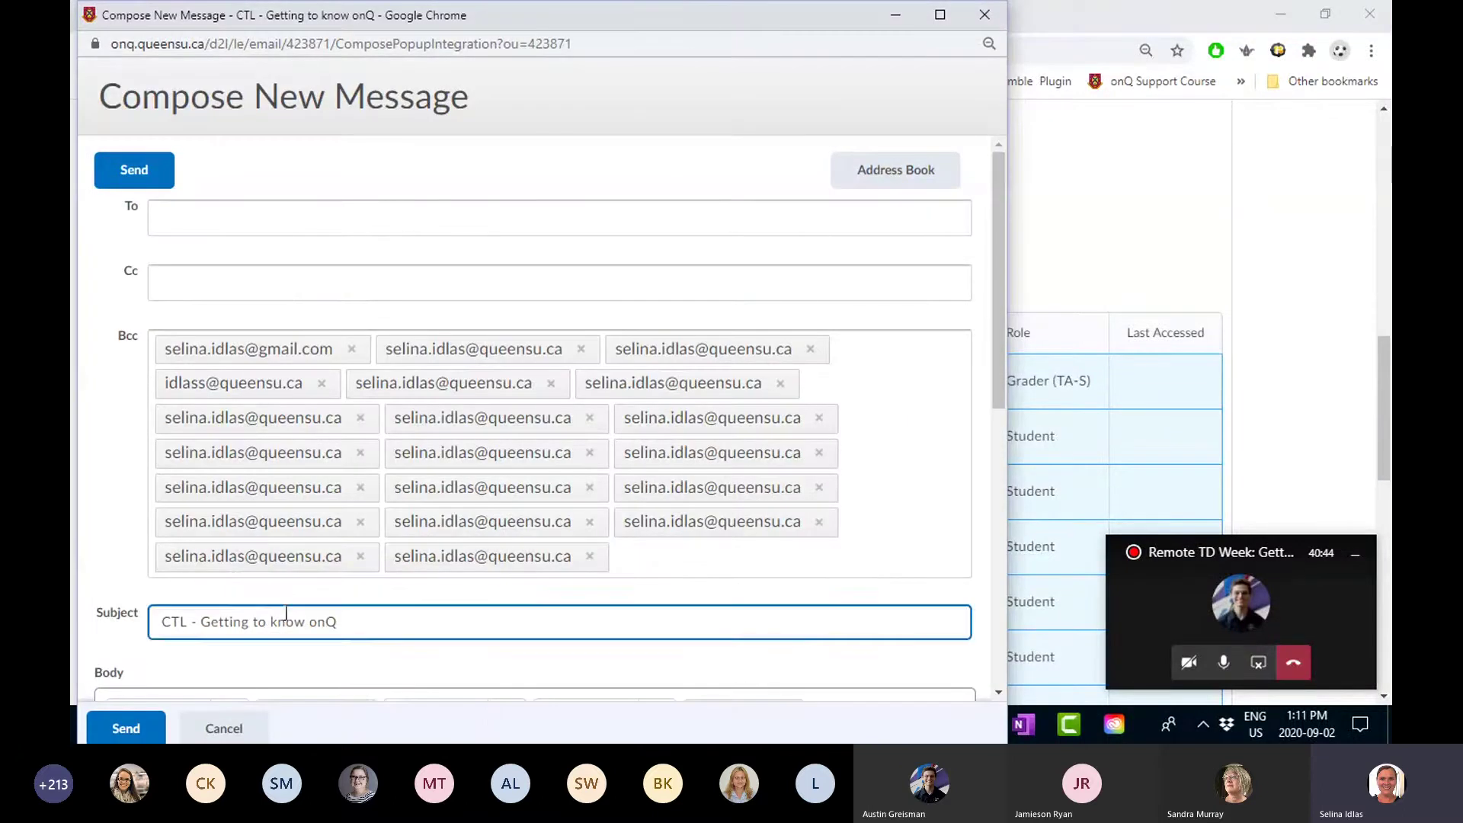
pyautogui.scroll(-4, 387, 628)
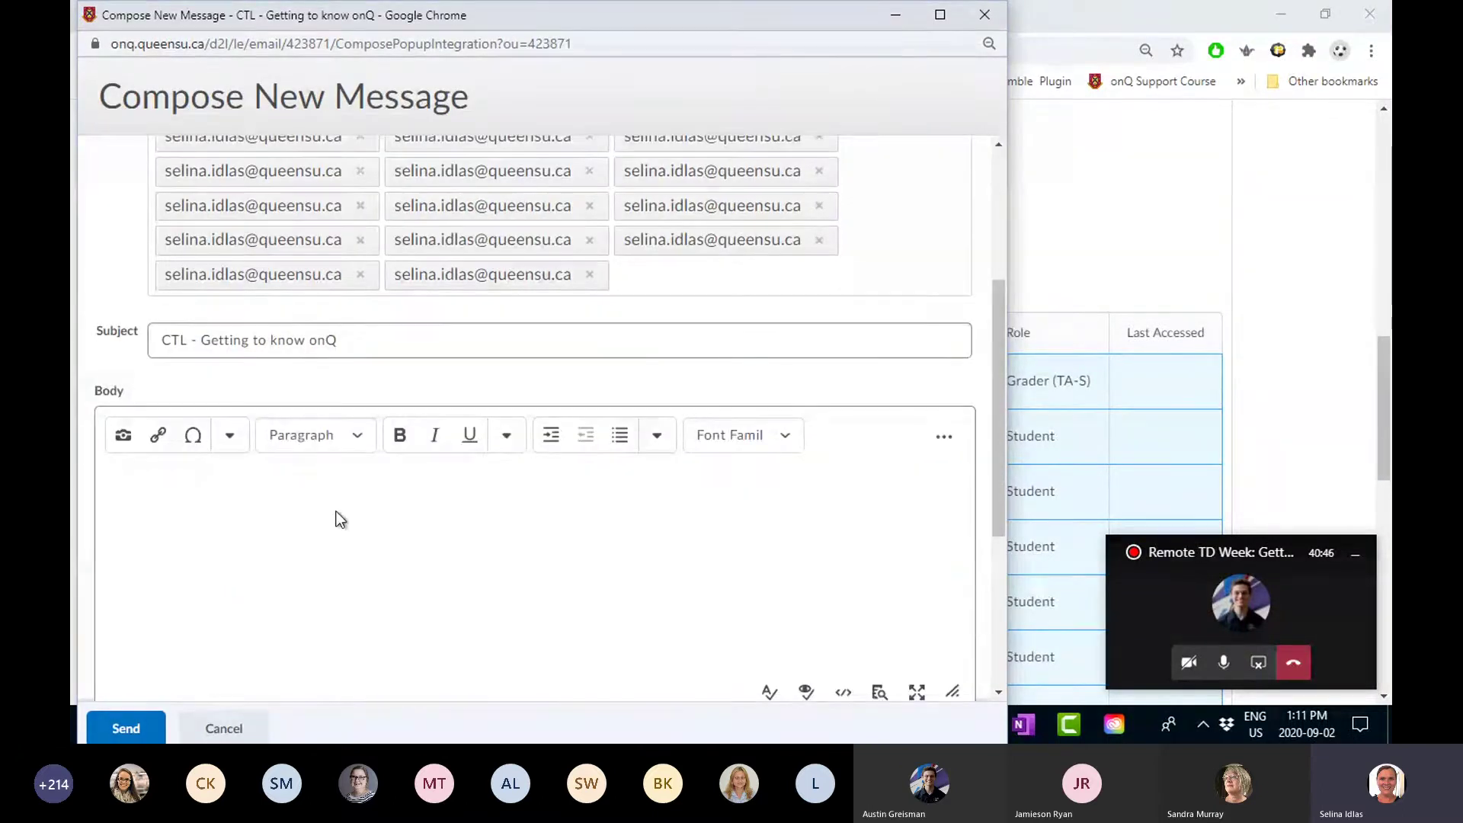
pyautogui.scroll(4, 352, 499)
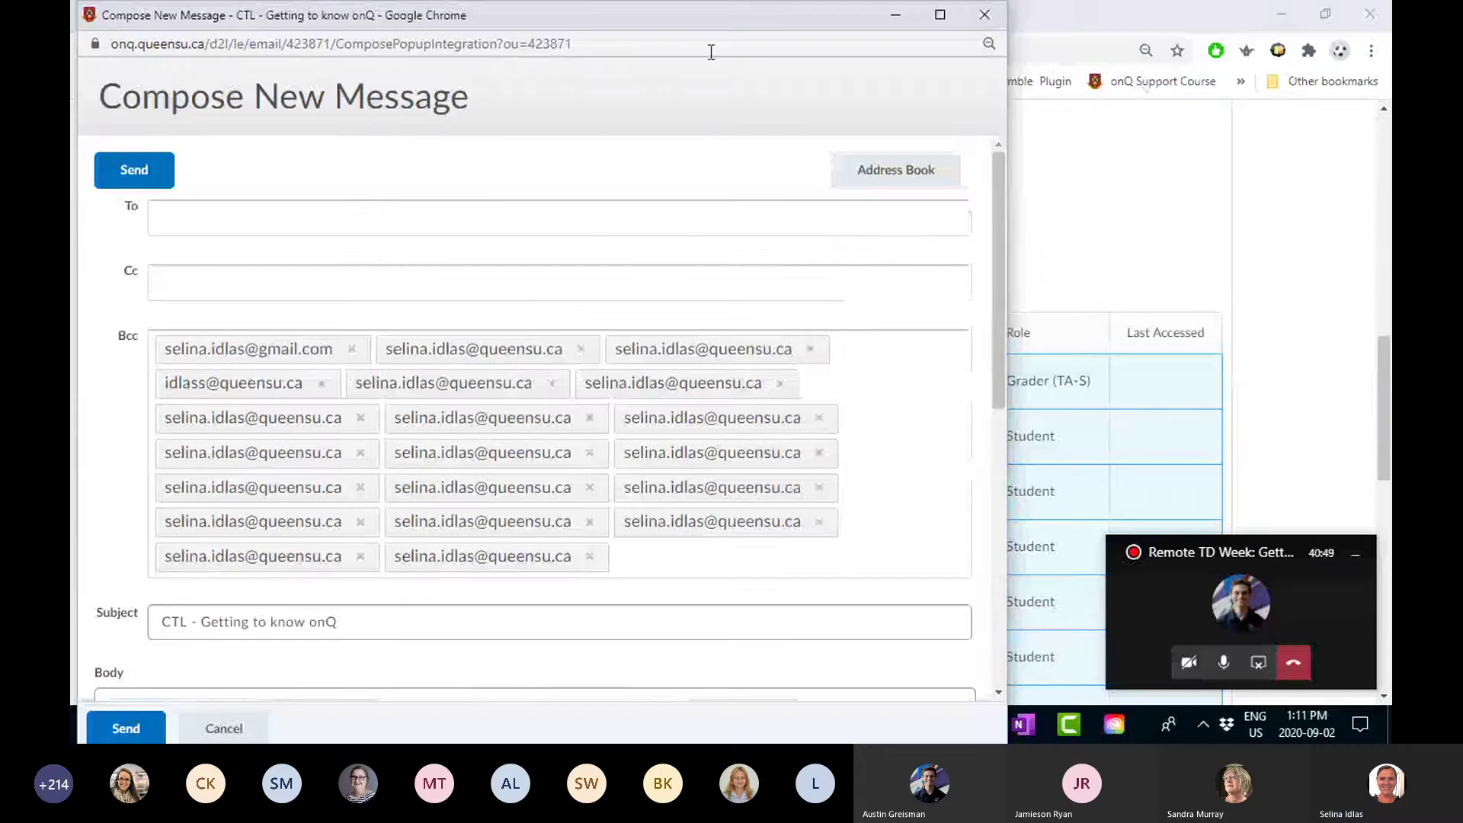
pyautogui.click(986, 14)
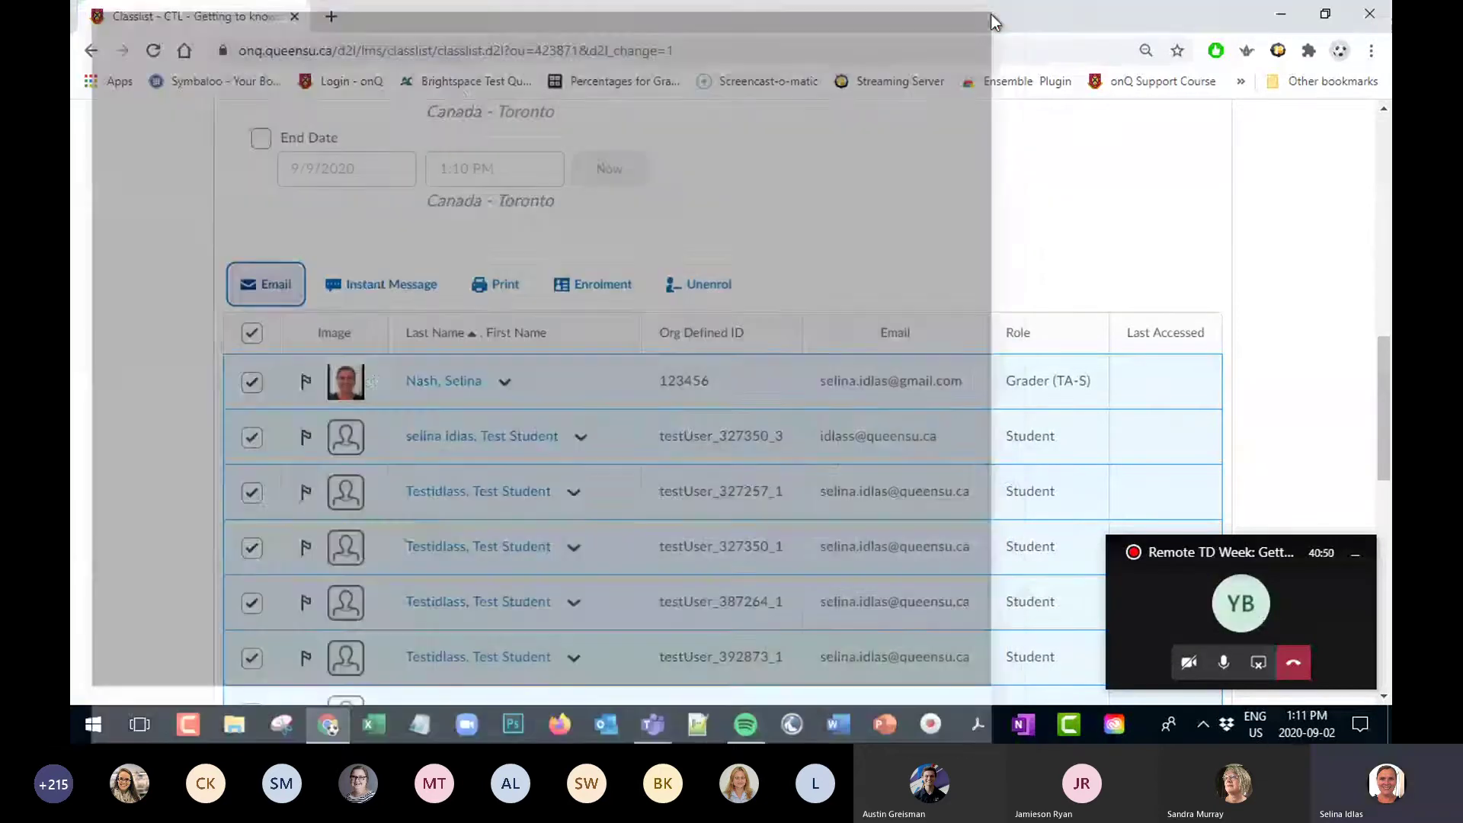
# Show the classlist by User for All Sections, then start an e-mail to the whole classlist
pyautogui.scroll(10, 771, 208)
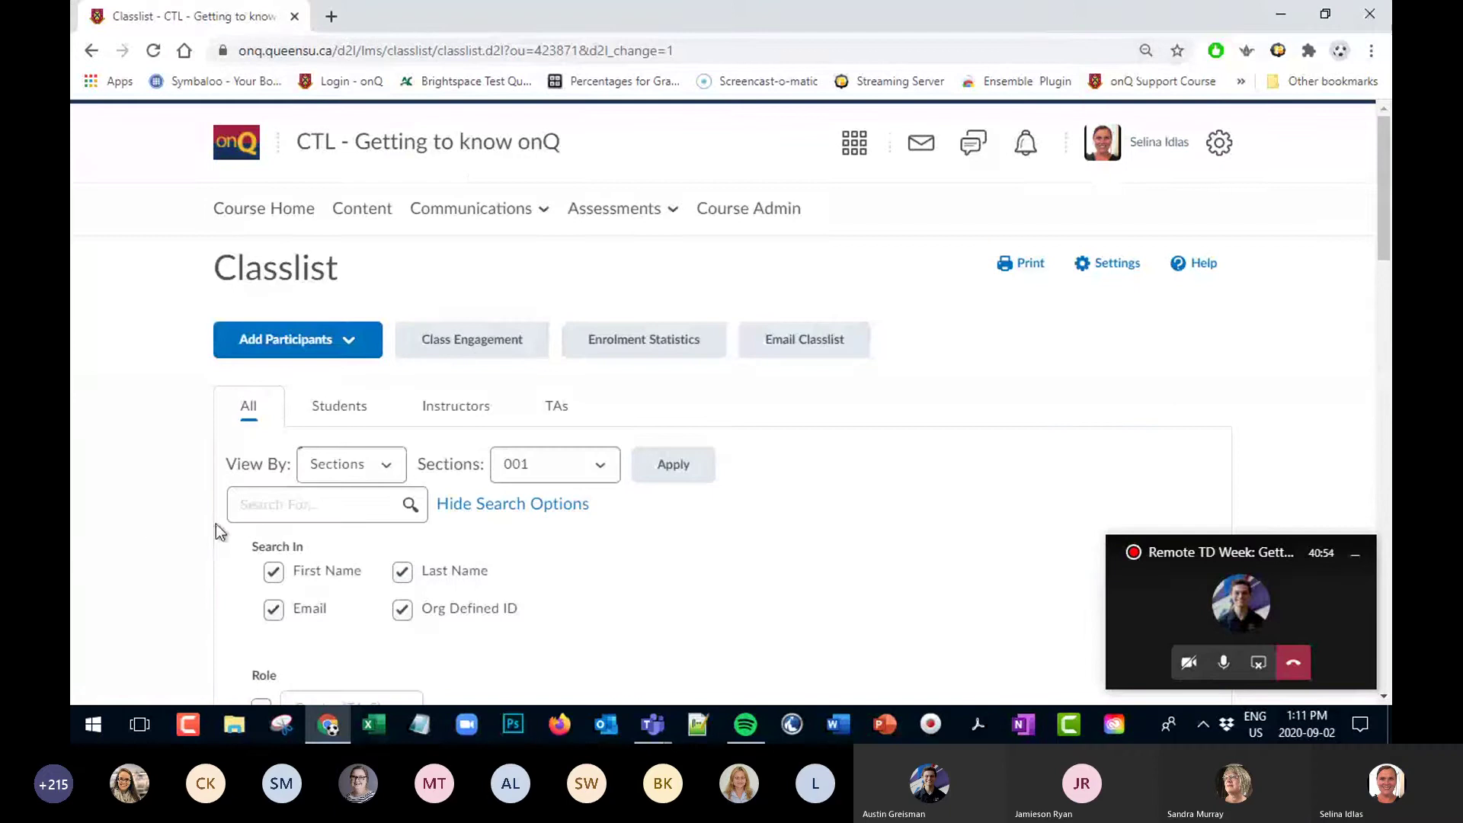
pyautogui.click(362, 467)
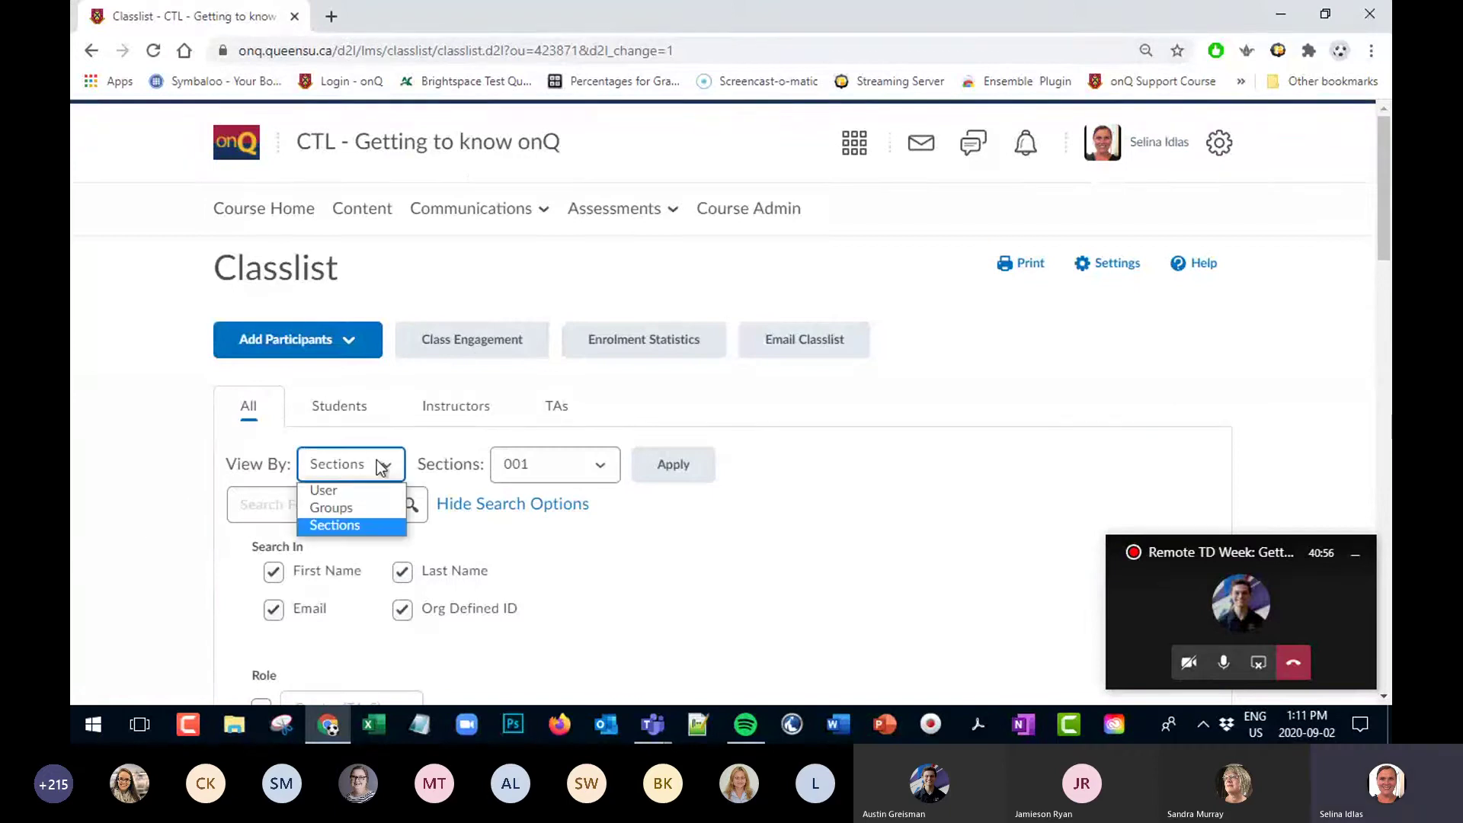
pyautogui.click(352, 491)
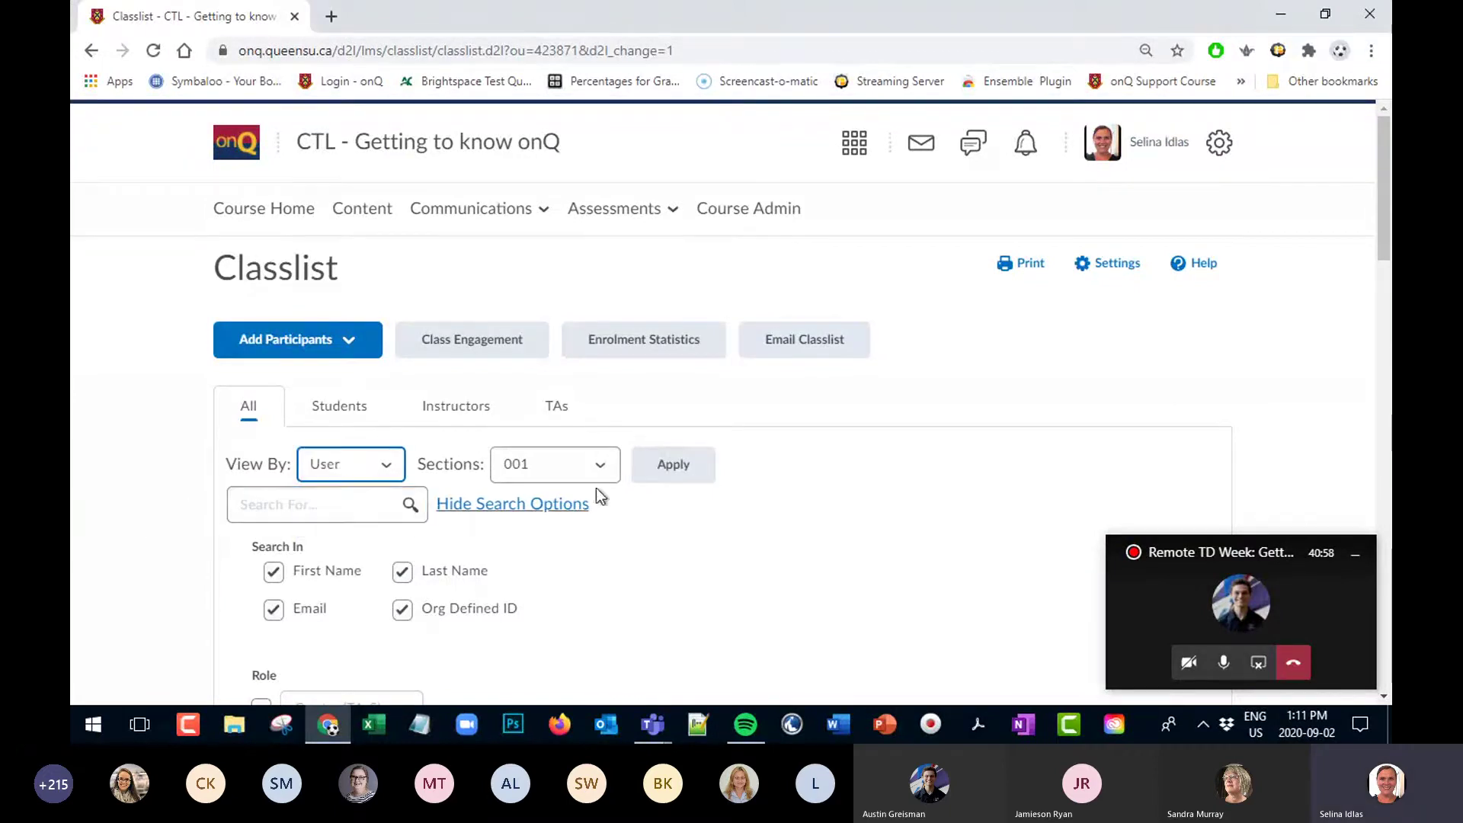
pyautogui.click(595, 466)
pyautogui.click(563, 491)
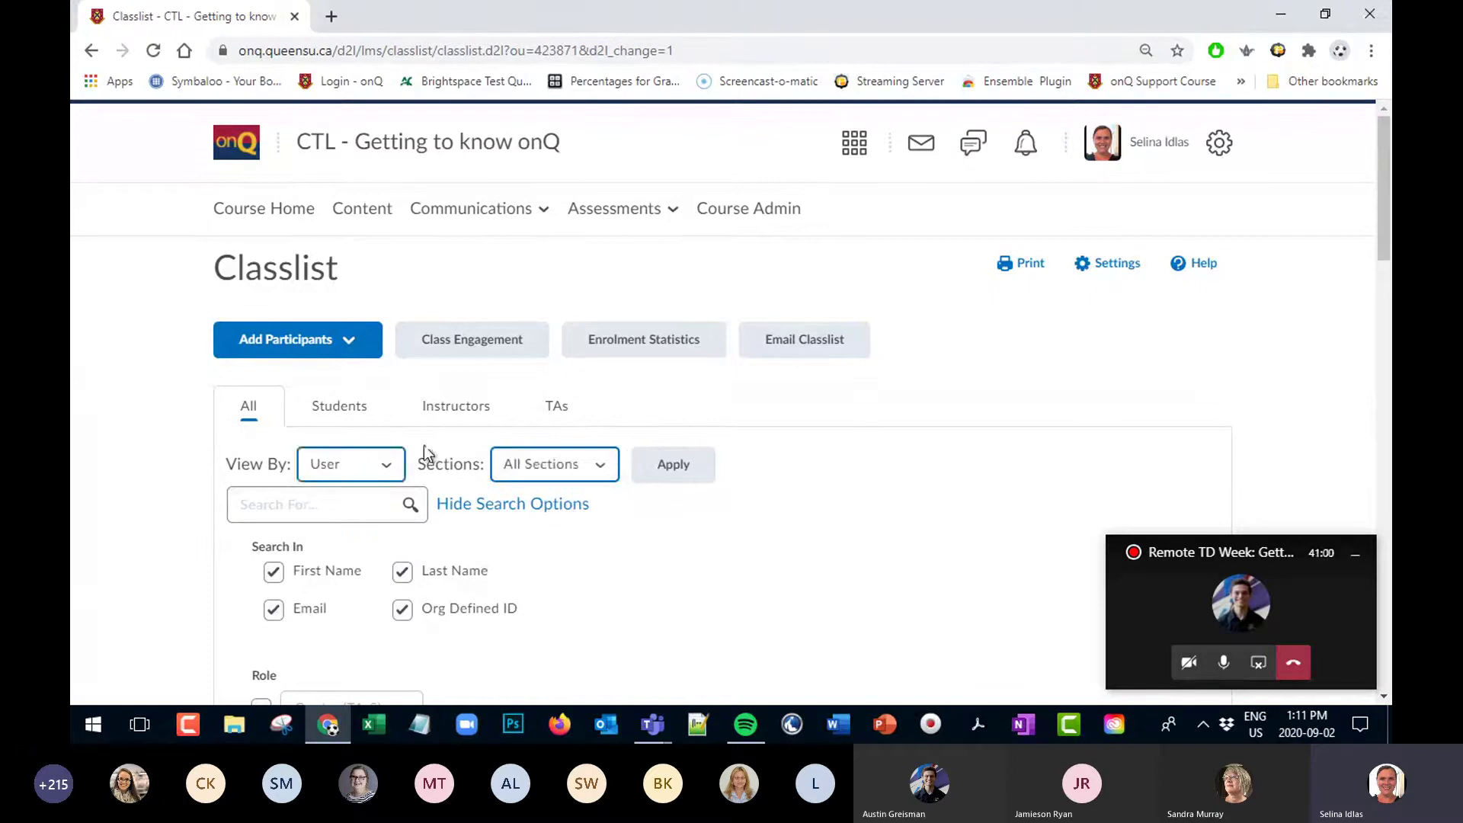
pyautogui.click(812, 339)
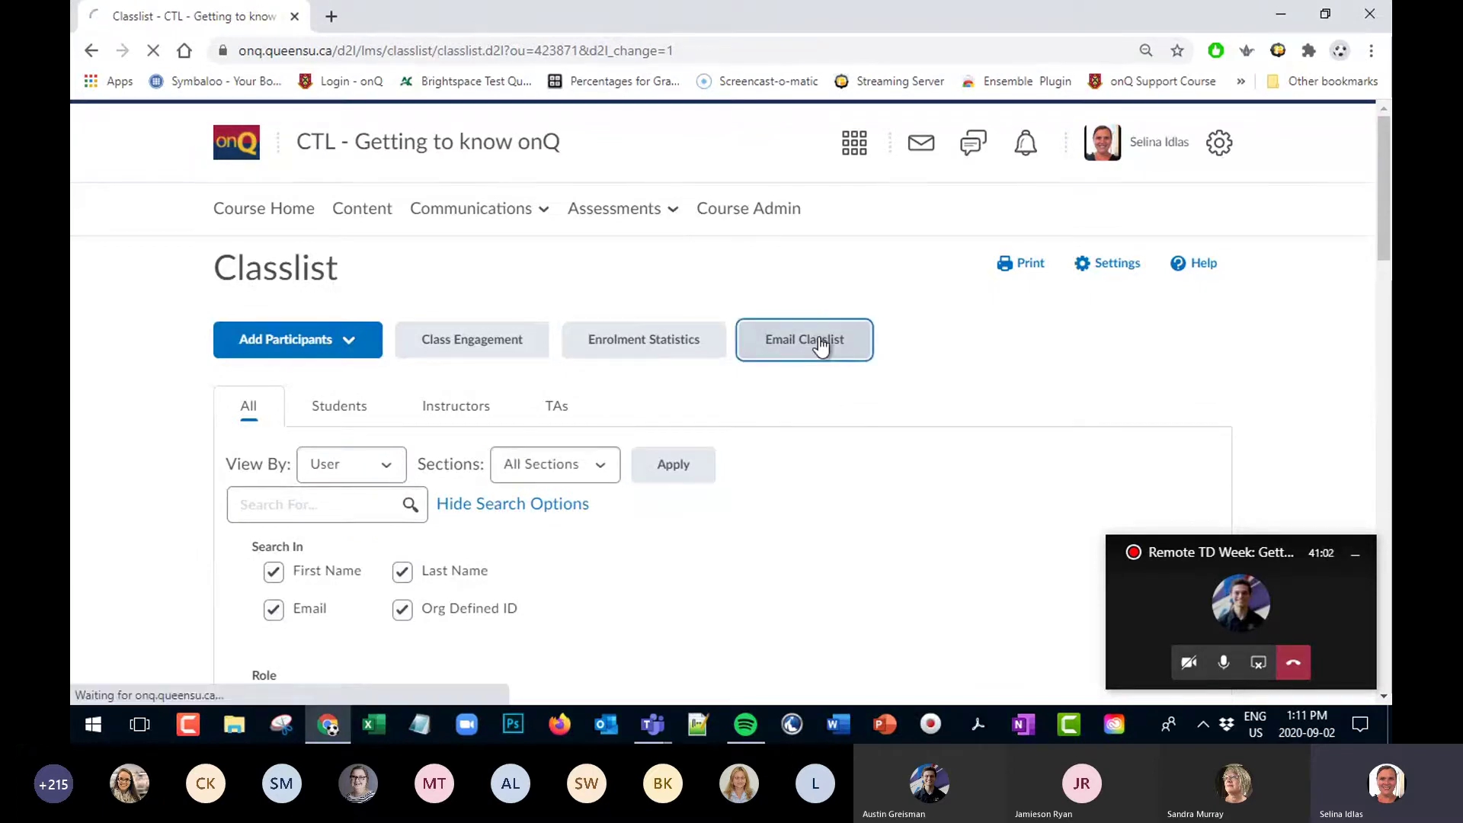
pyautogui.scroll(-15, 815, 397)
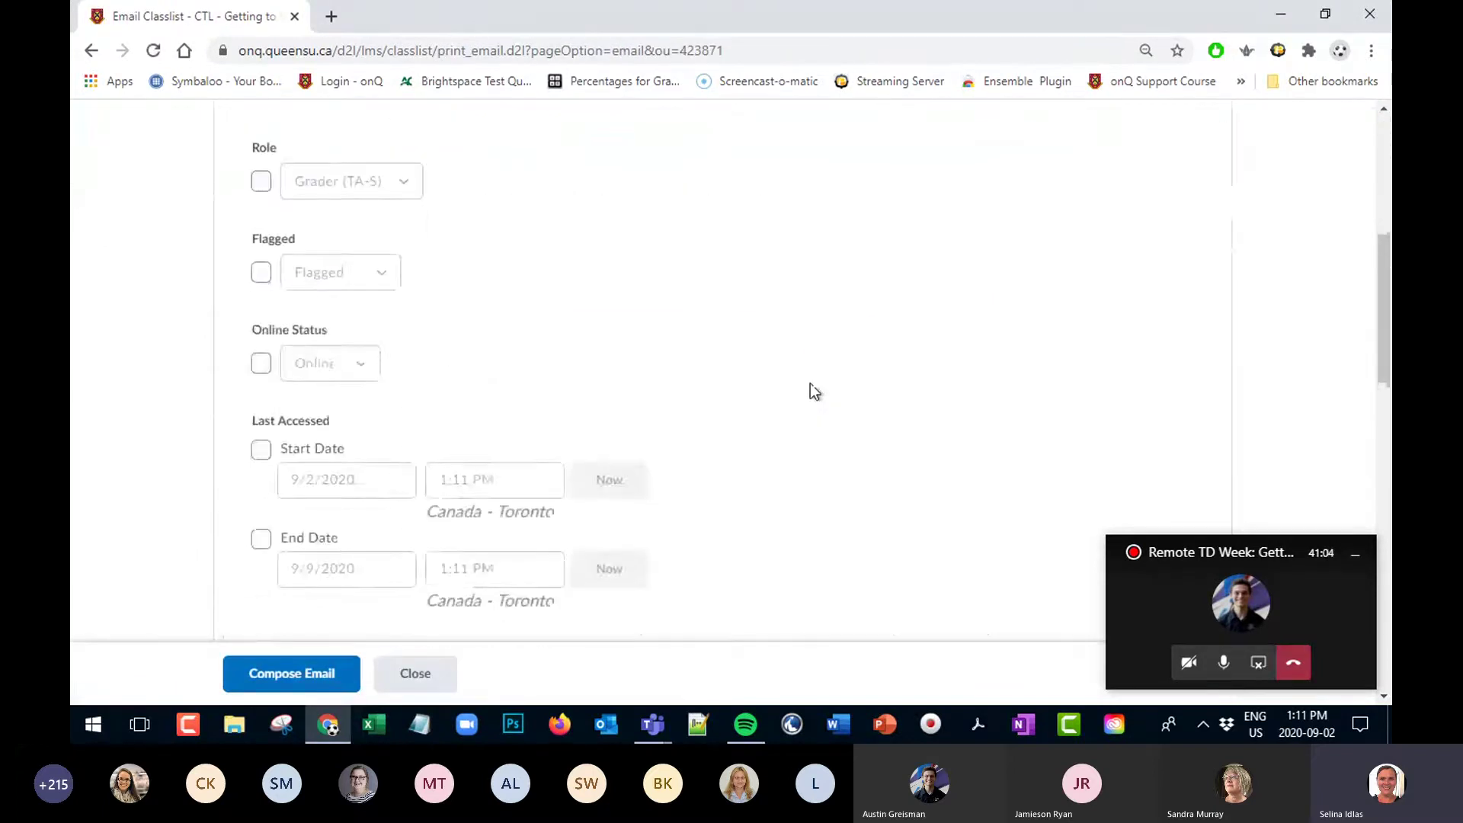
pyautogui.scroll(-4, 616, 223)
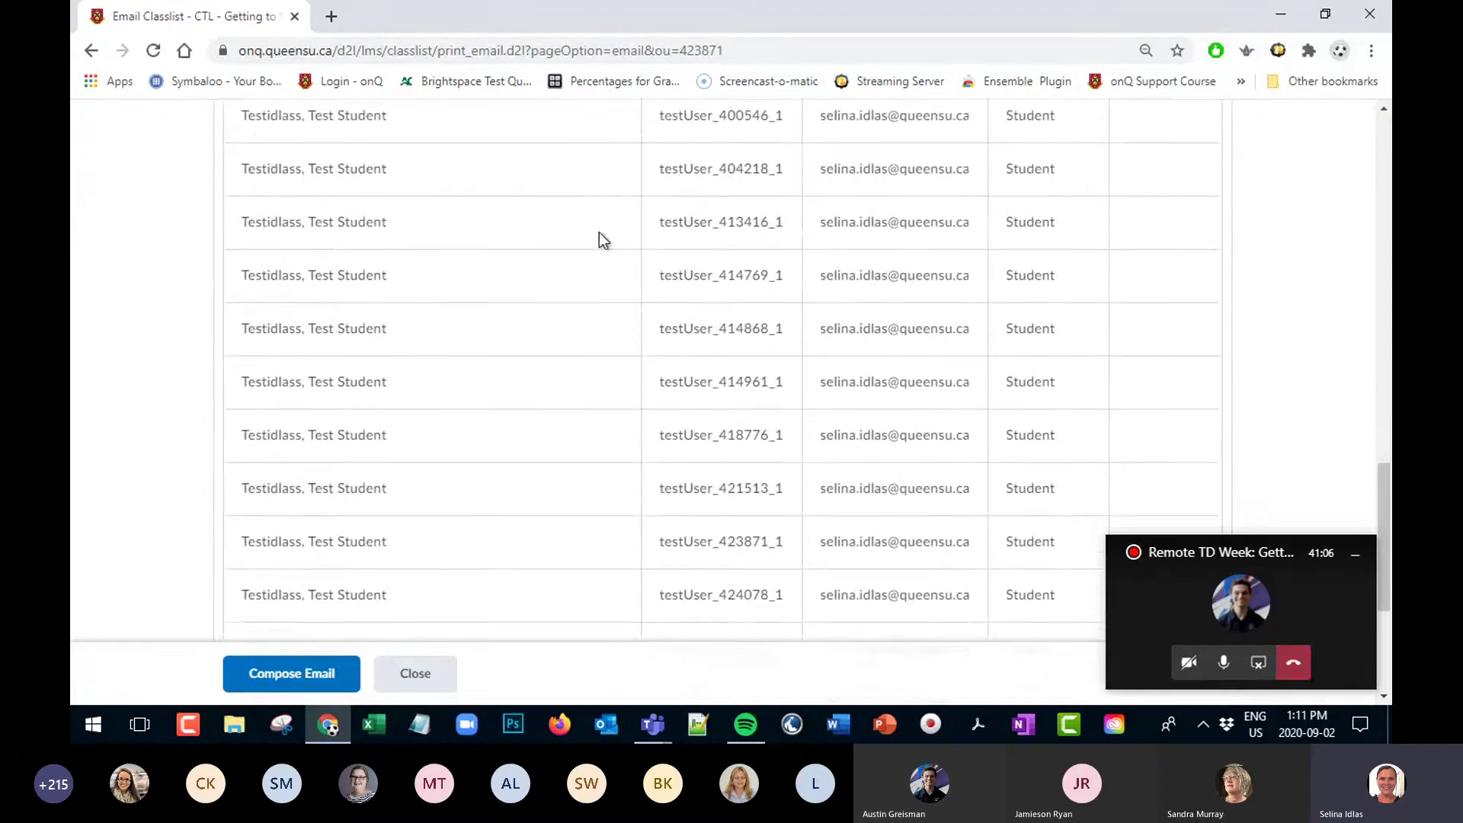
pyautogui.scroll(15, 599, 236)
pyautogui.scroll(-7, 546, 311)
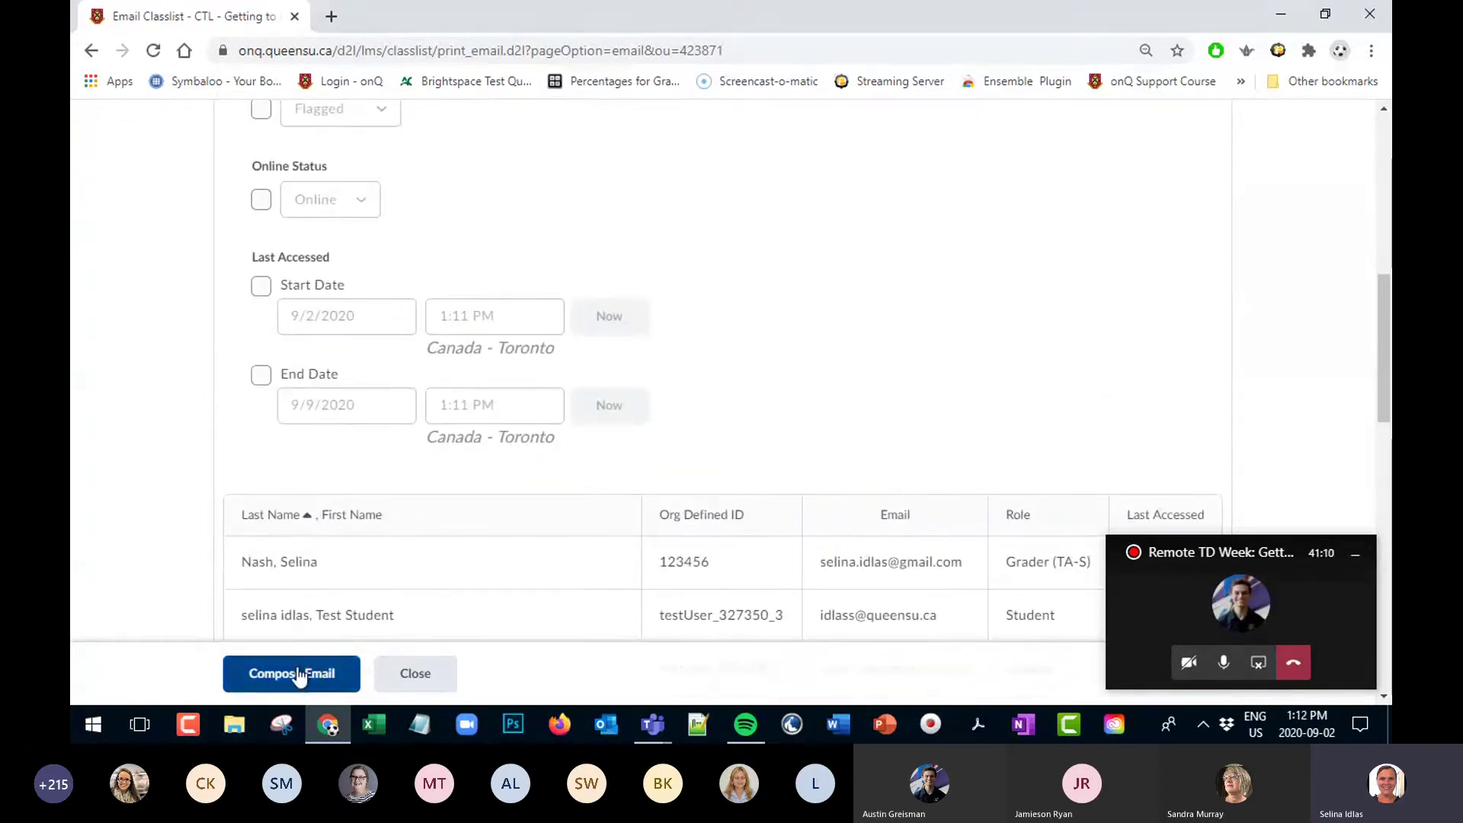
pyautogui.scroll(1, 998, 450)
pyautogui.scroll(10, 995, 450)
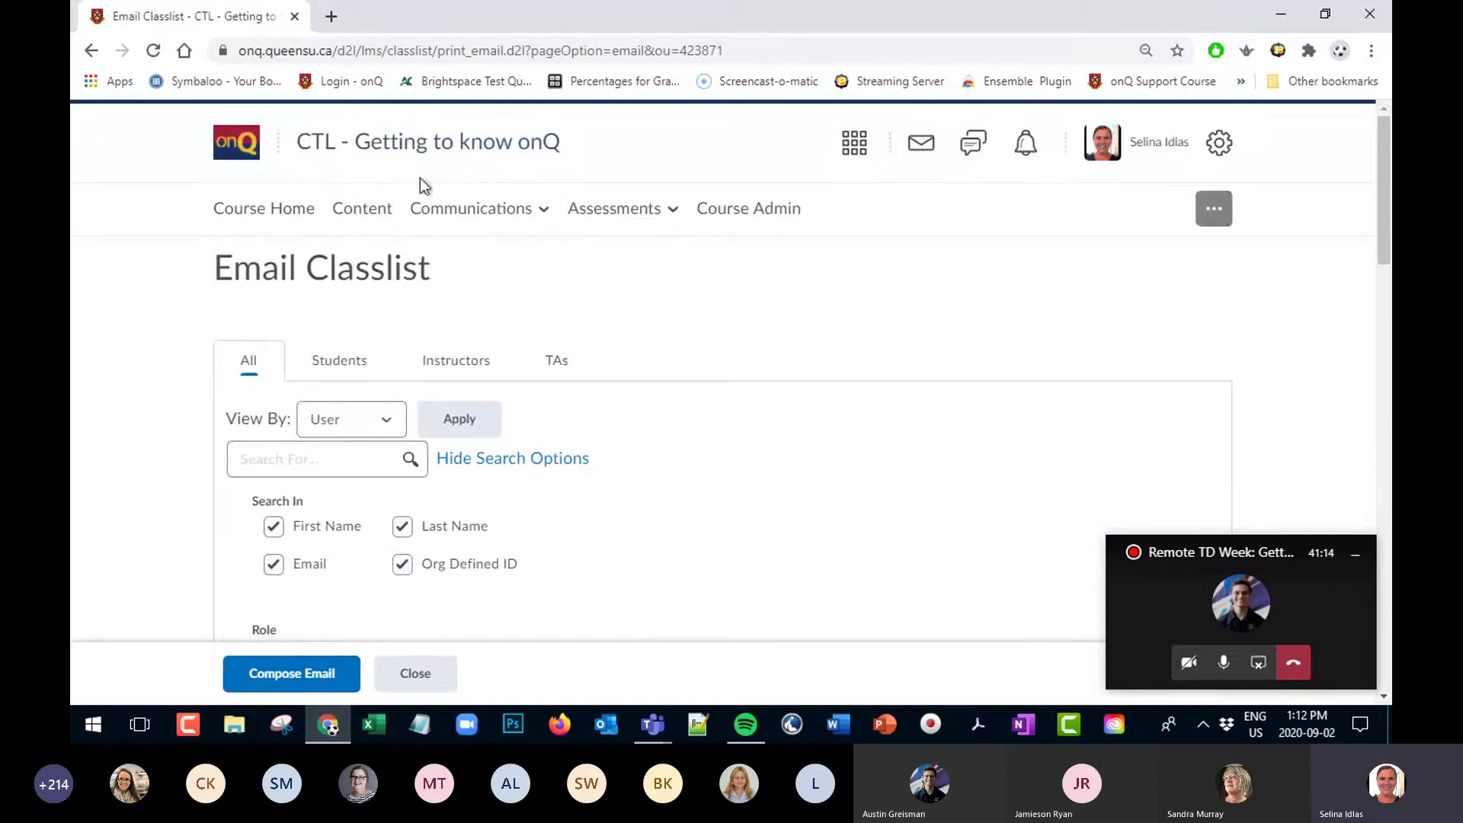
# Open course Content and look over Week 2: Sept. 14's Introduction, Required Resources and Activities and Assessments
pyautogui.click(355, 211)
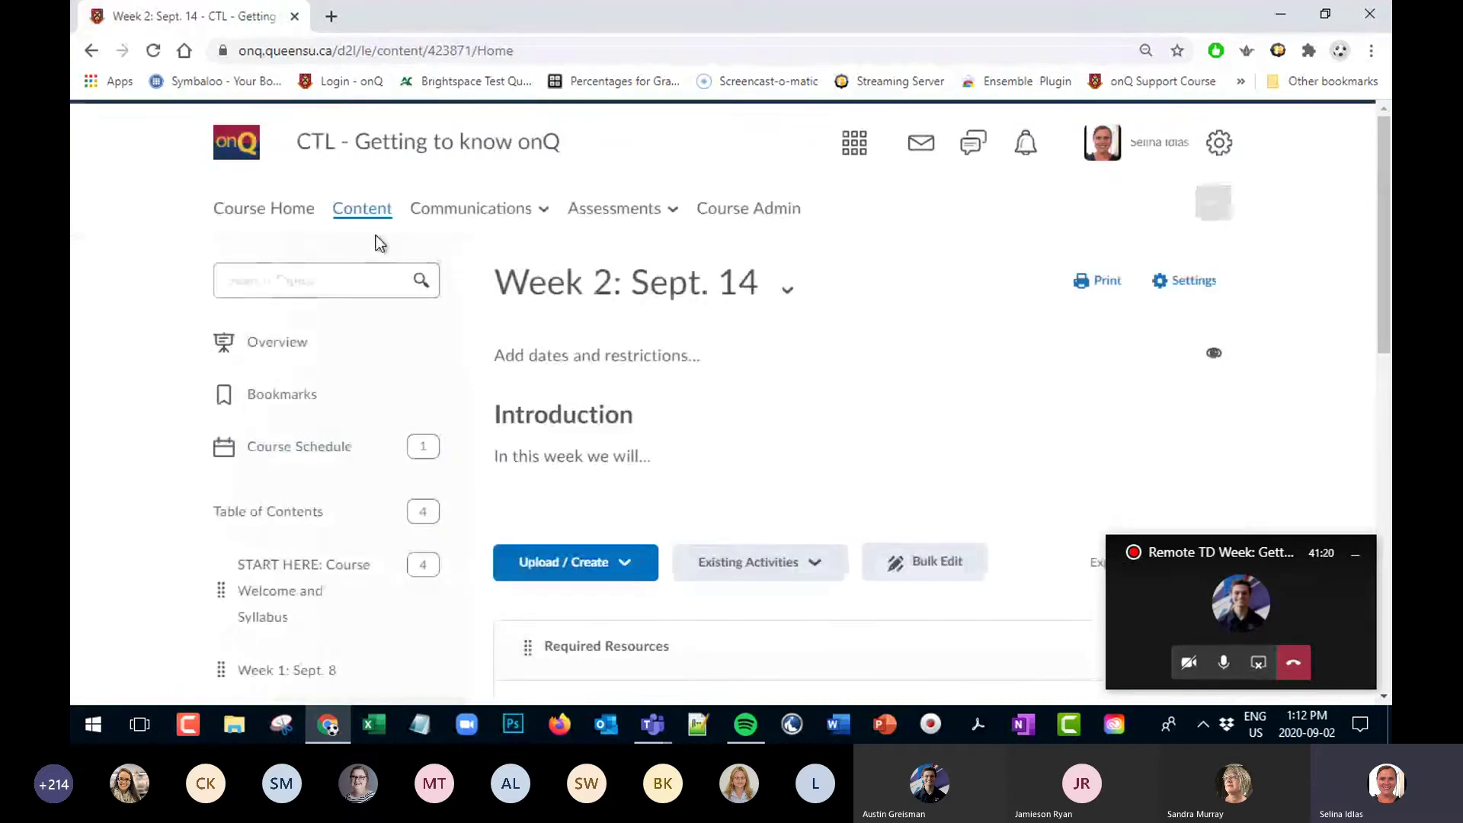
pyautogui.scroll(-2, 399, 435)
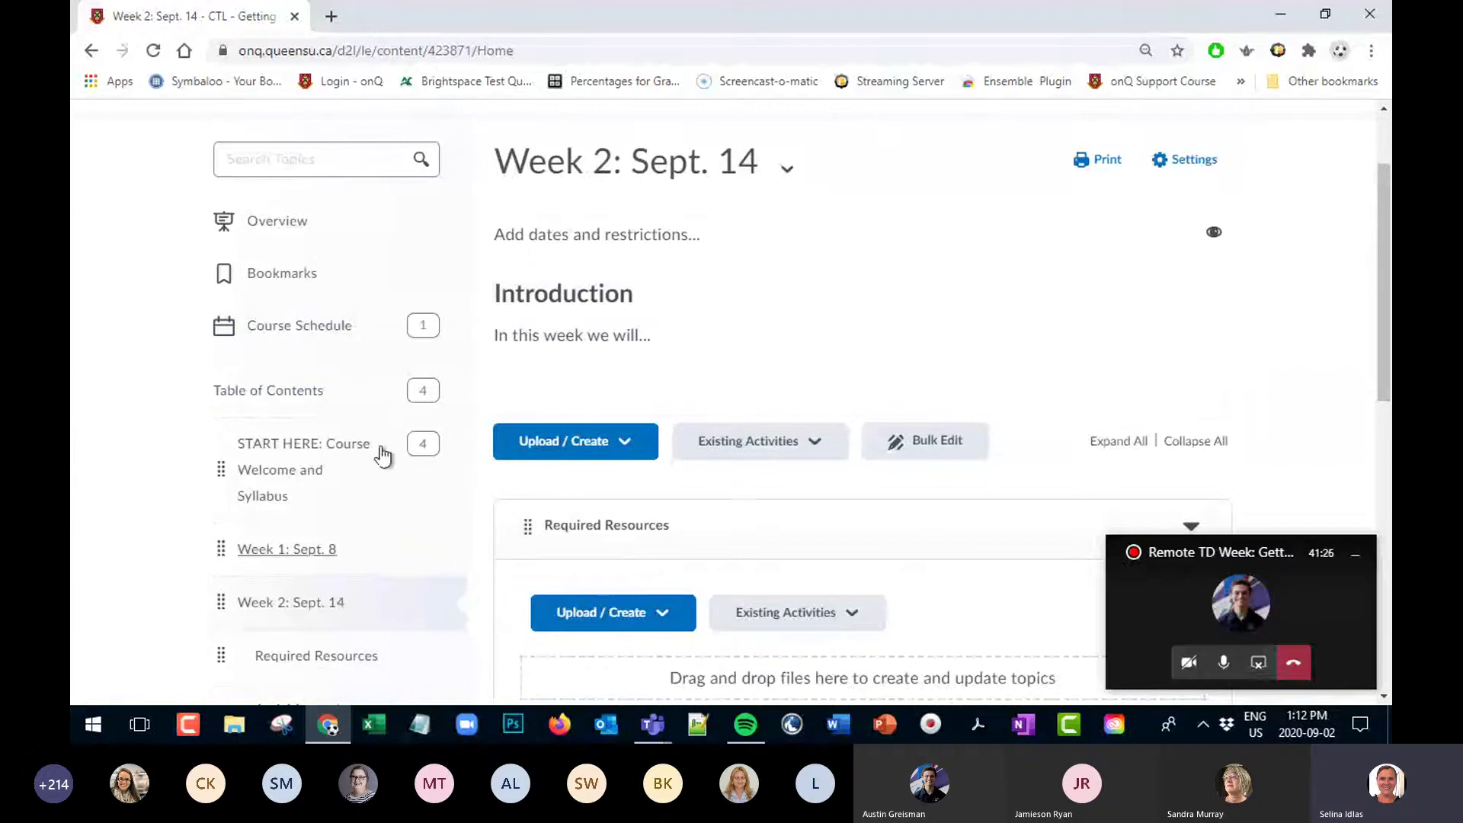
pyautogui.scroll(-5, 366, 442)
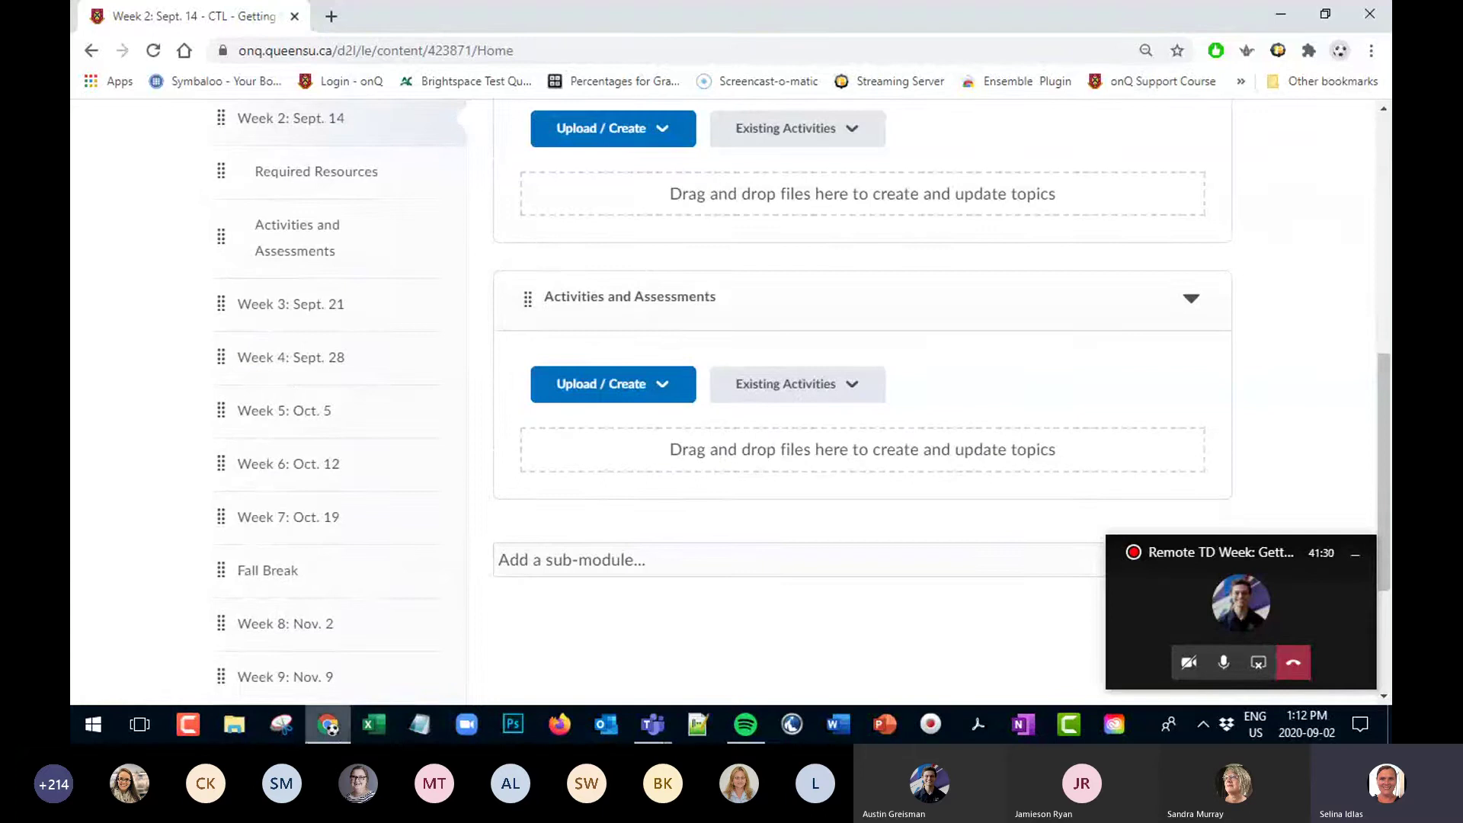
pyautogui.scroll(5, 161, 373)
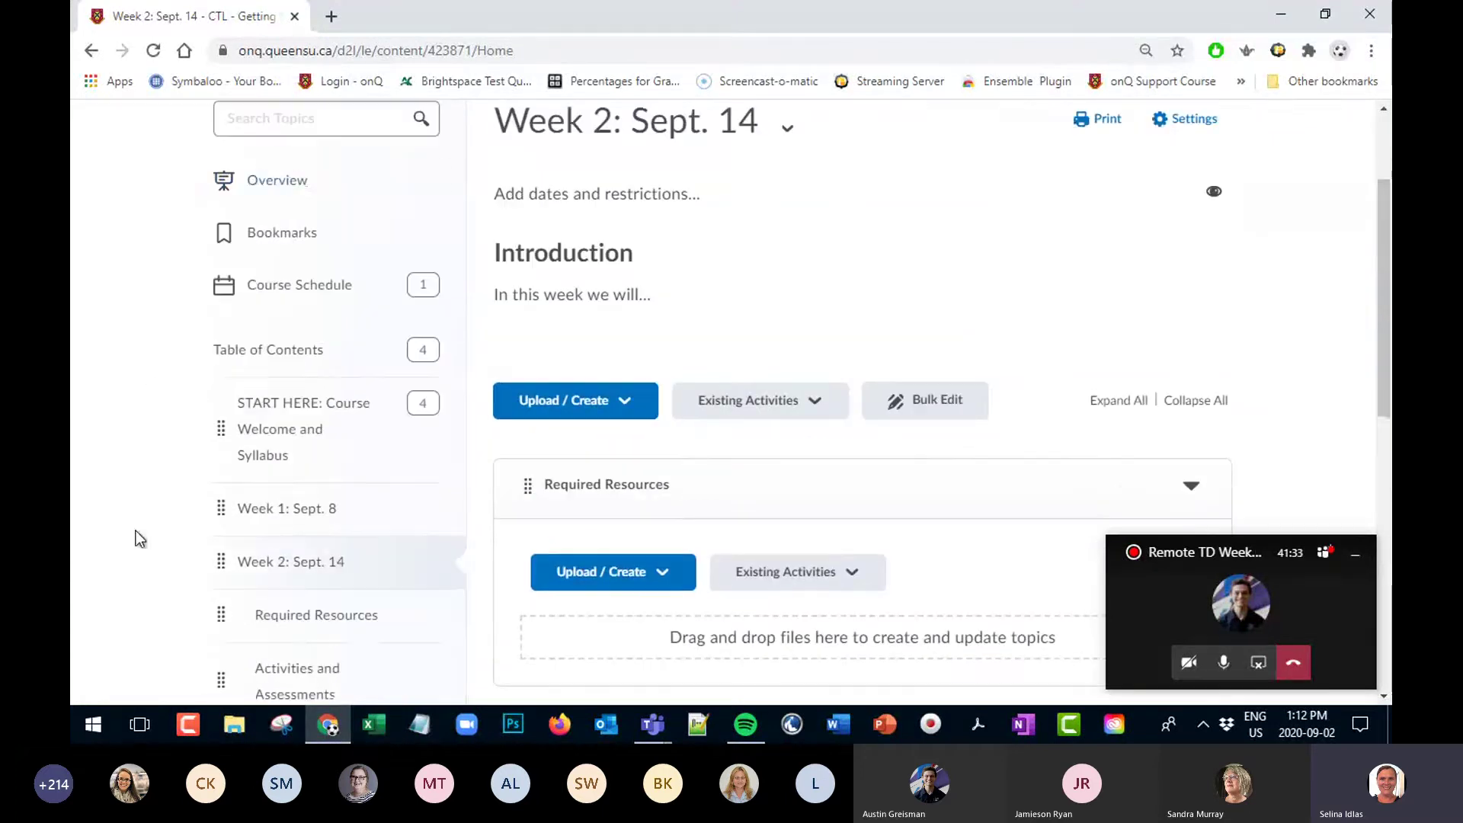
pyautogui.scroll(-2, 385, 365)
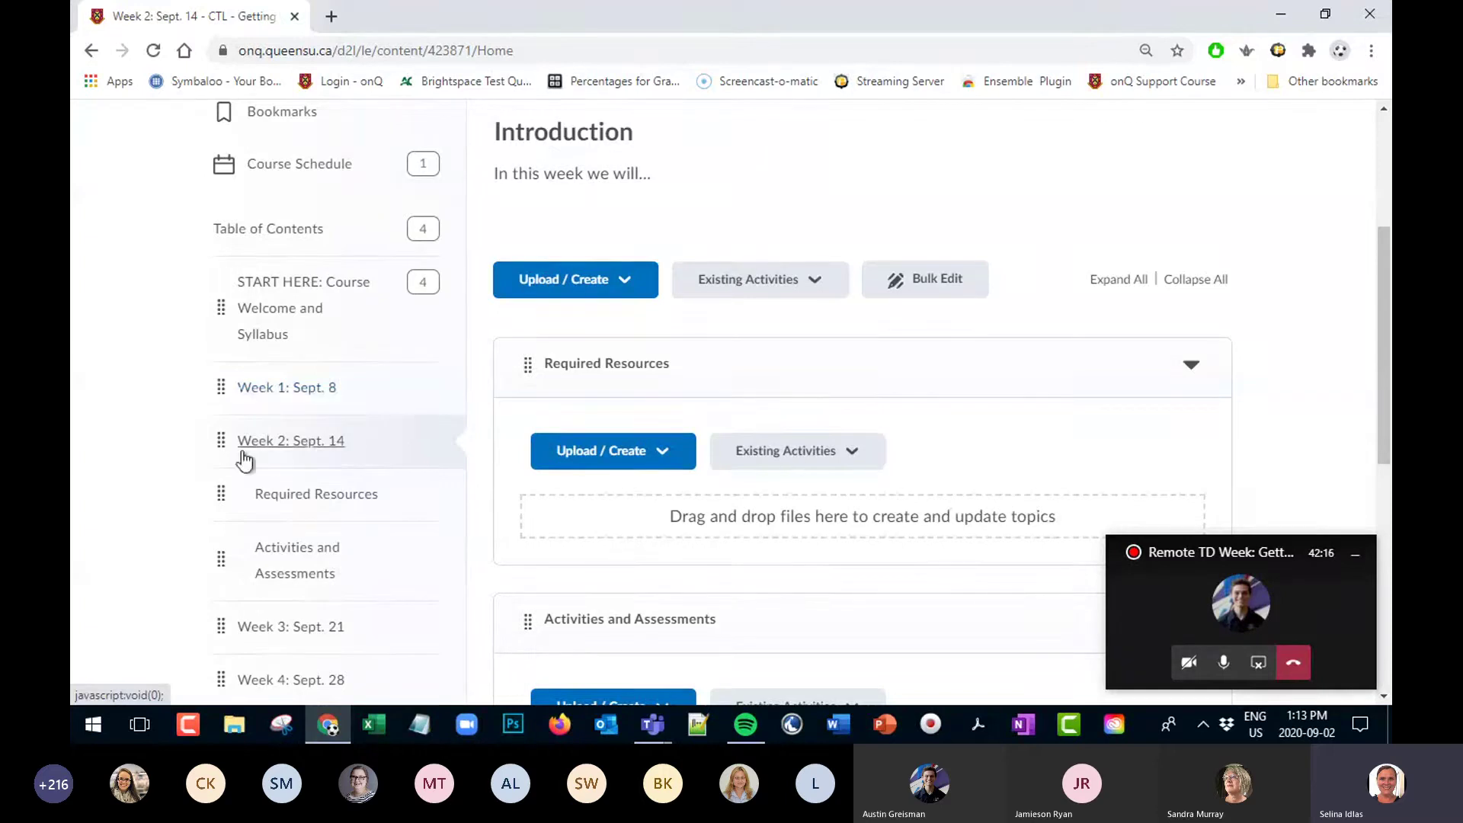
pyautogui.scroll(-1, 517, 496)
pyautogui.scroll(2, 519, 497)
pyautogui.scroll(3, 516, 499)
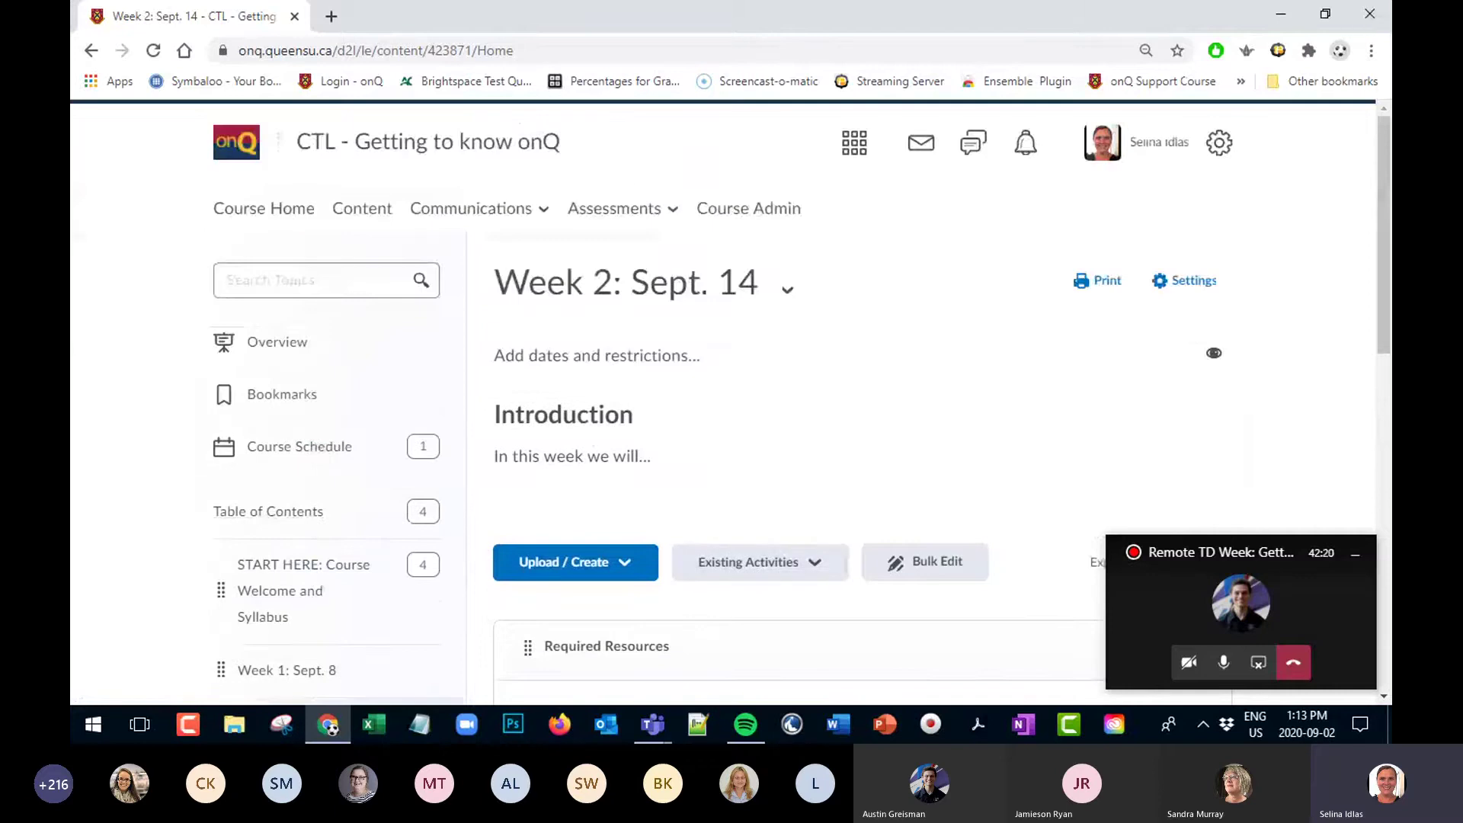
# Open the Week 1: Sept. 8 module and bring up its Upload / Create options
pyautogui.click(433, 674)
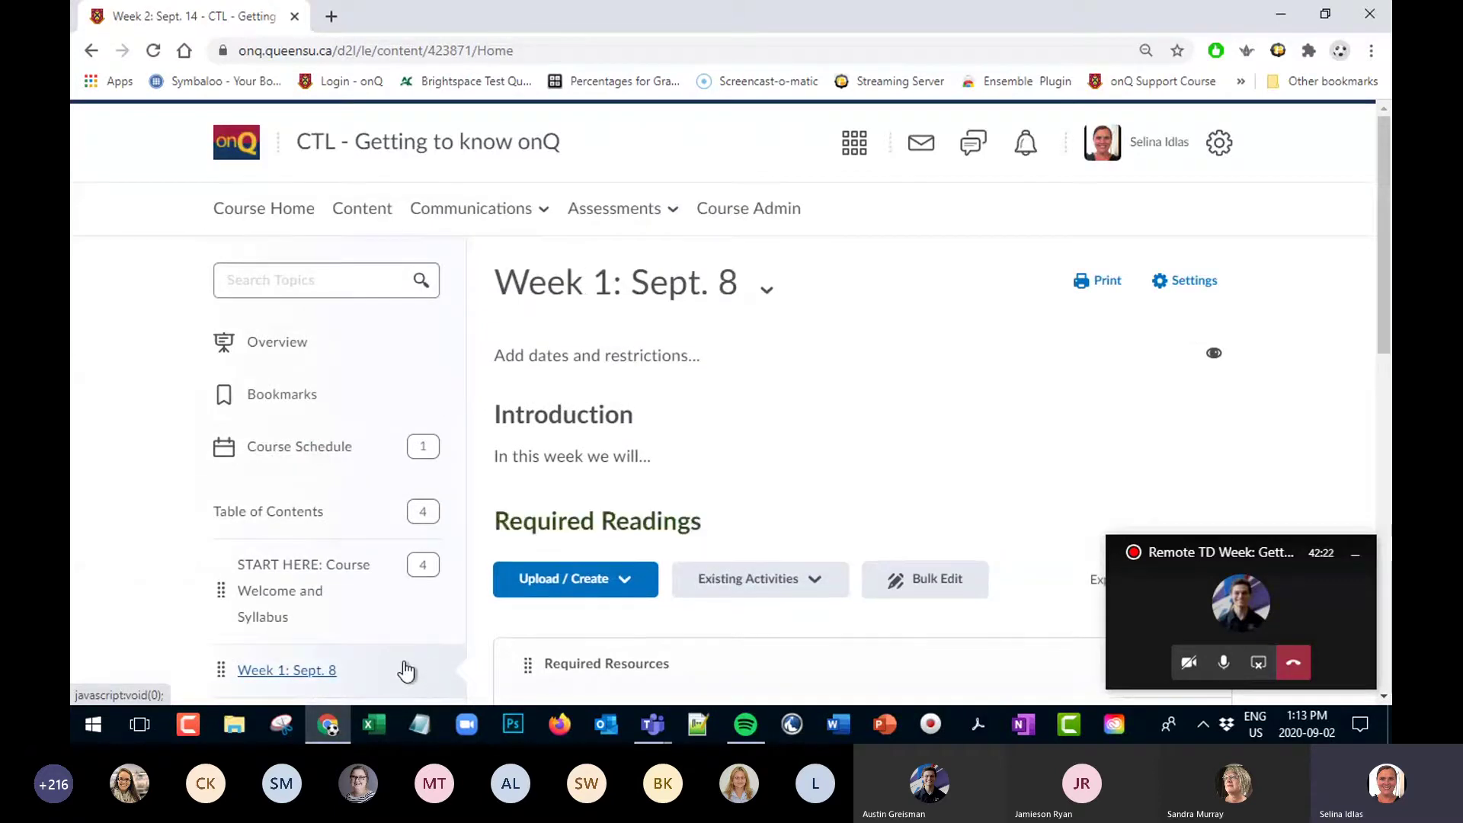
pyautogui.scroll(-2, 186, 640)
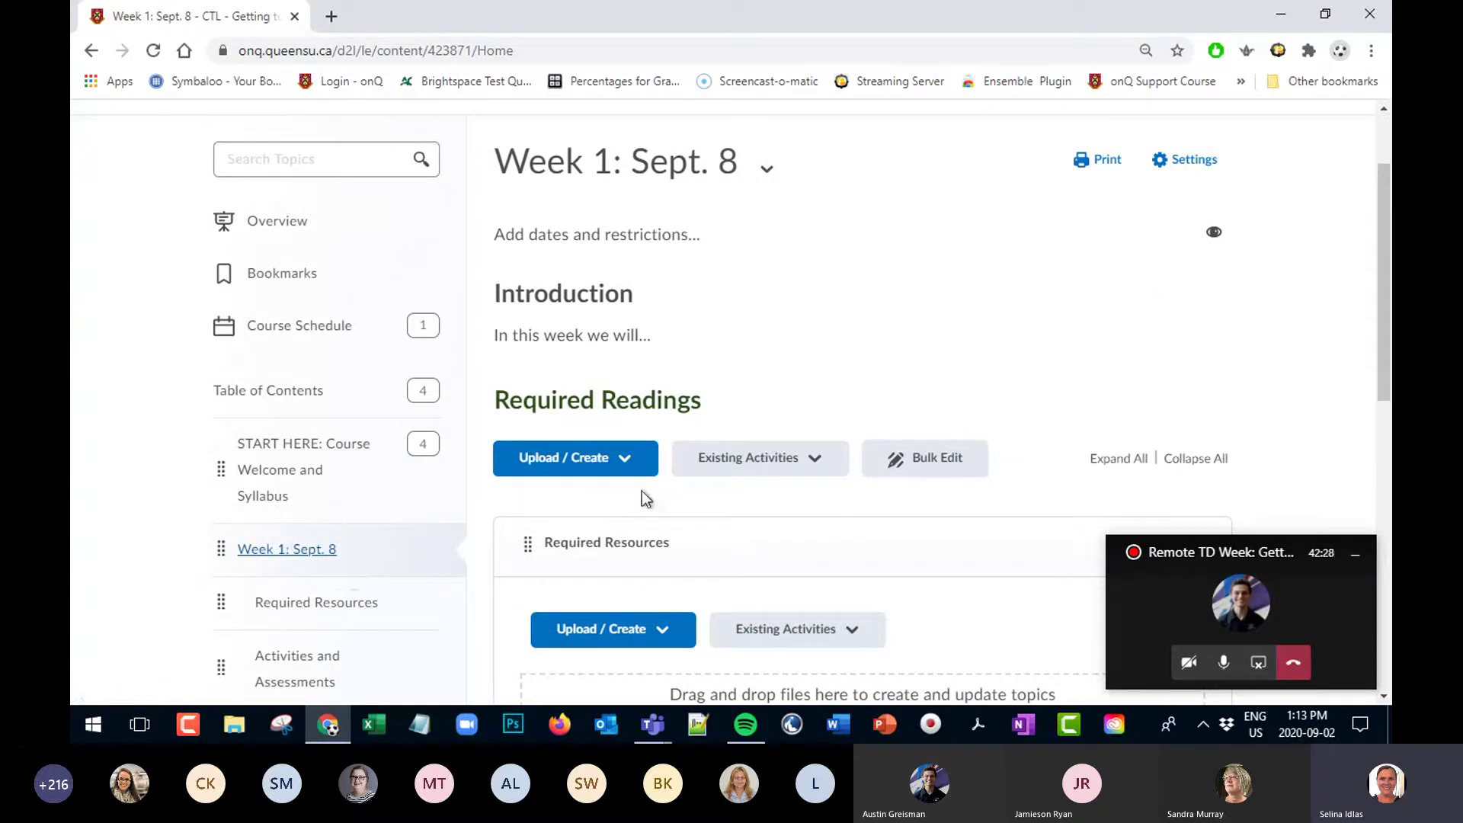
pyautogui.click(551, 467)
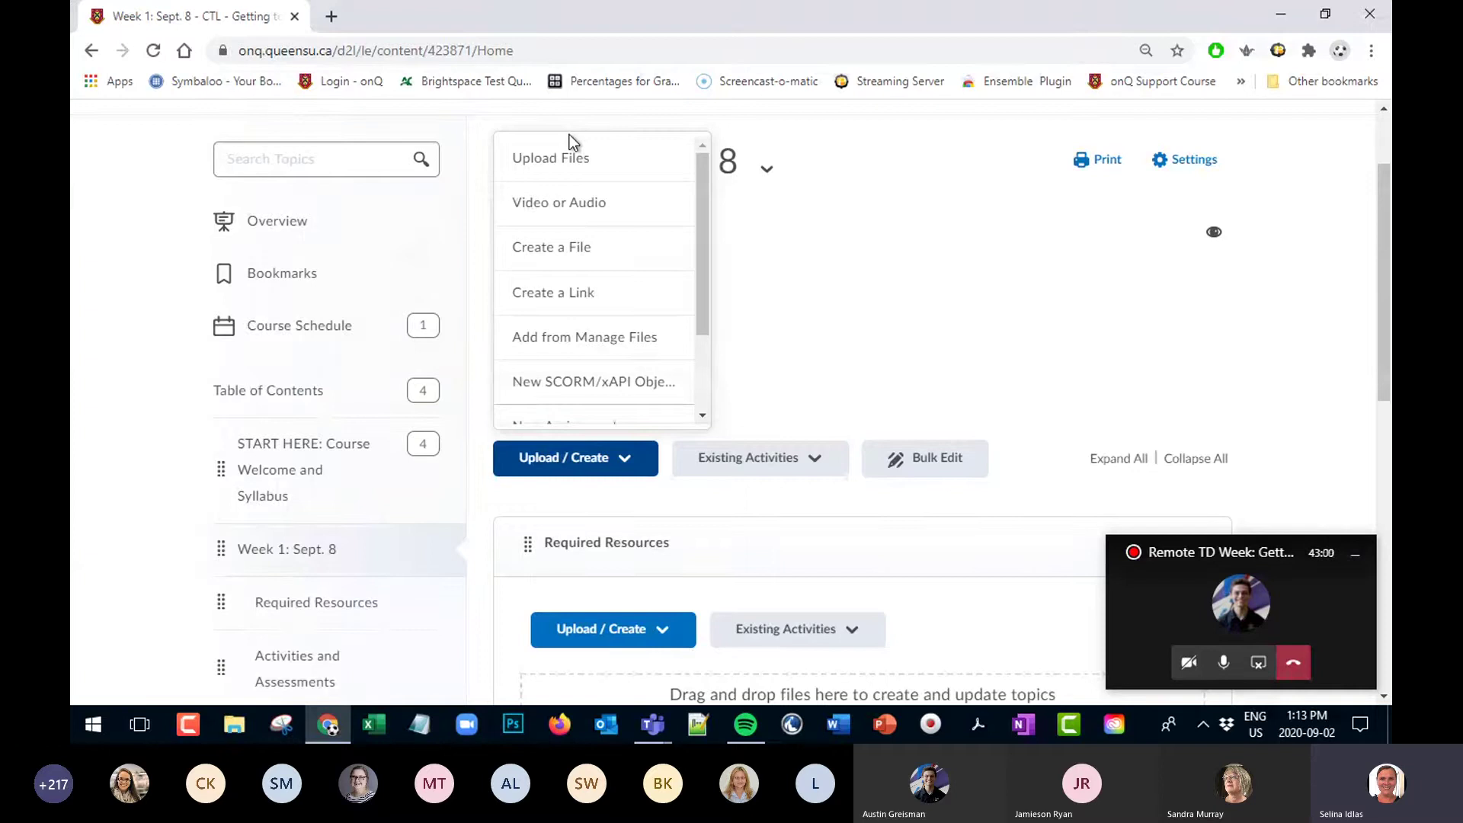
pyautogui.click(537, 206)
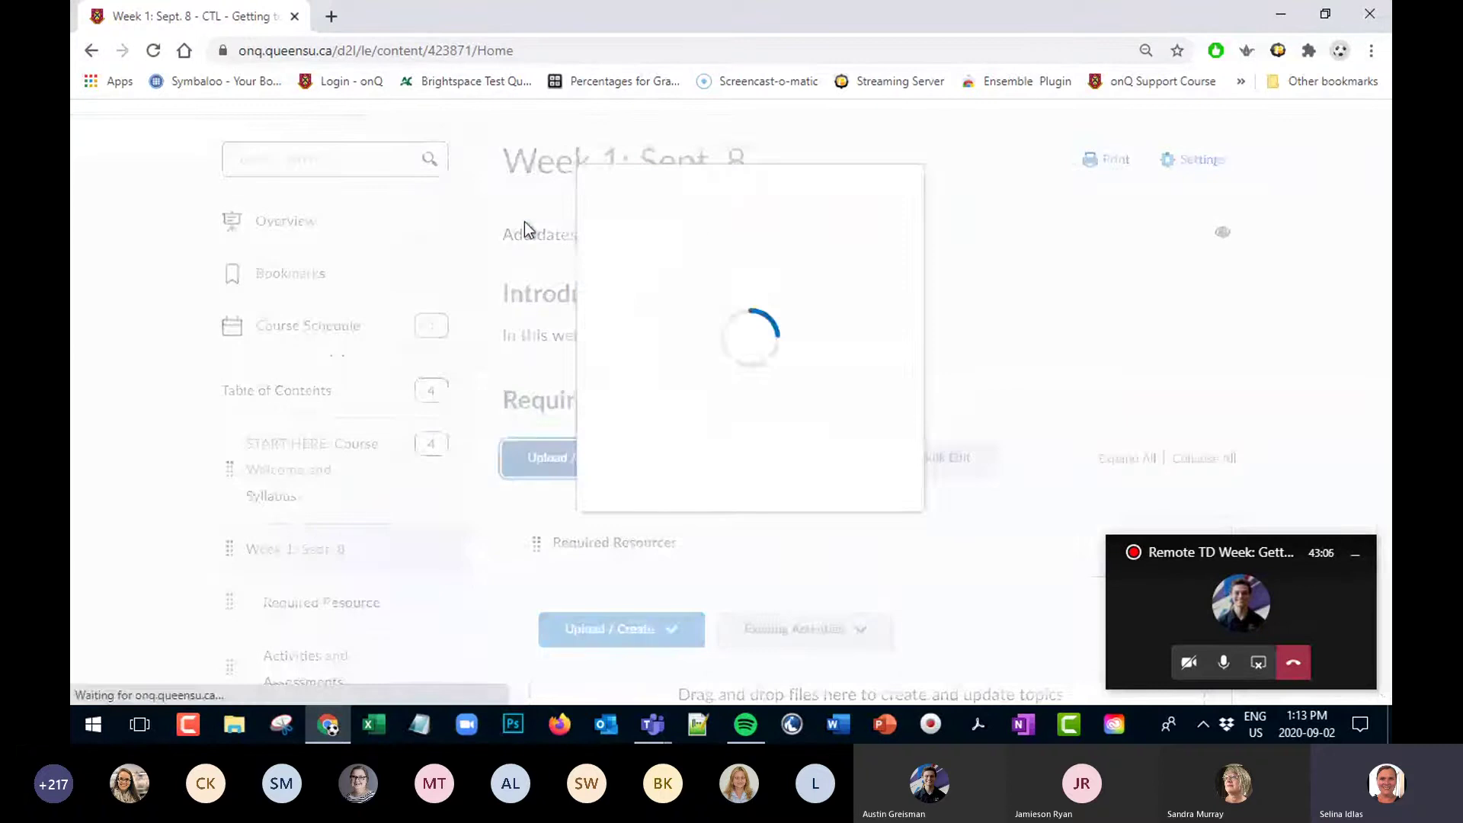
pyautogui.click(553, 284)
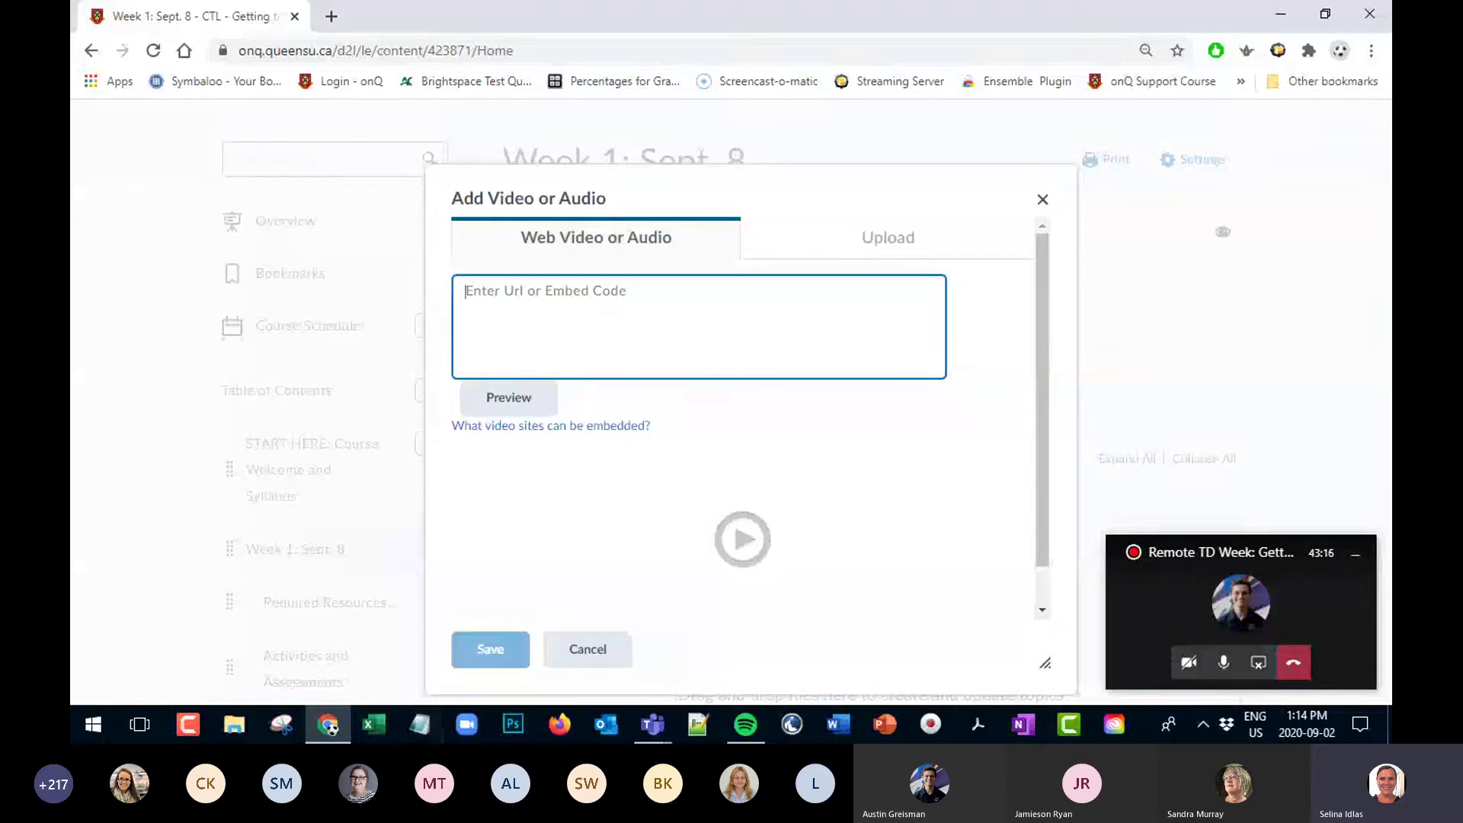
pyautogui.click(1044, 201)
pyautogui.click(556, 465)
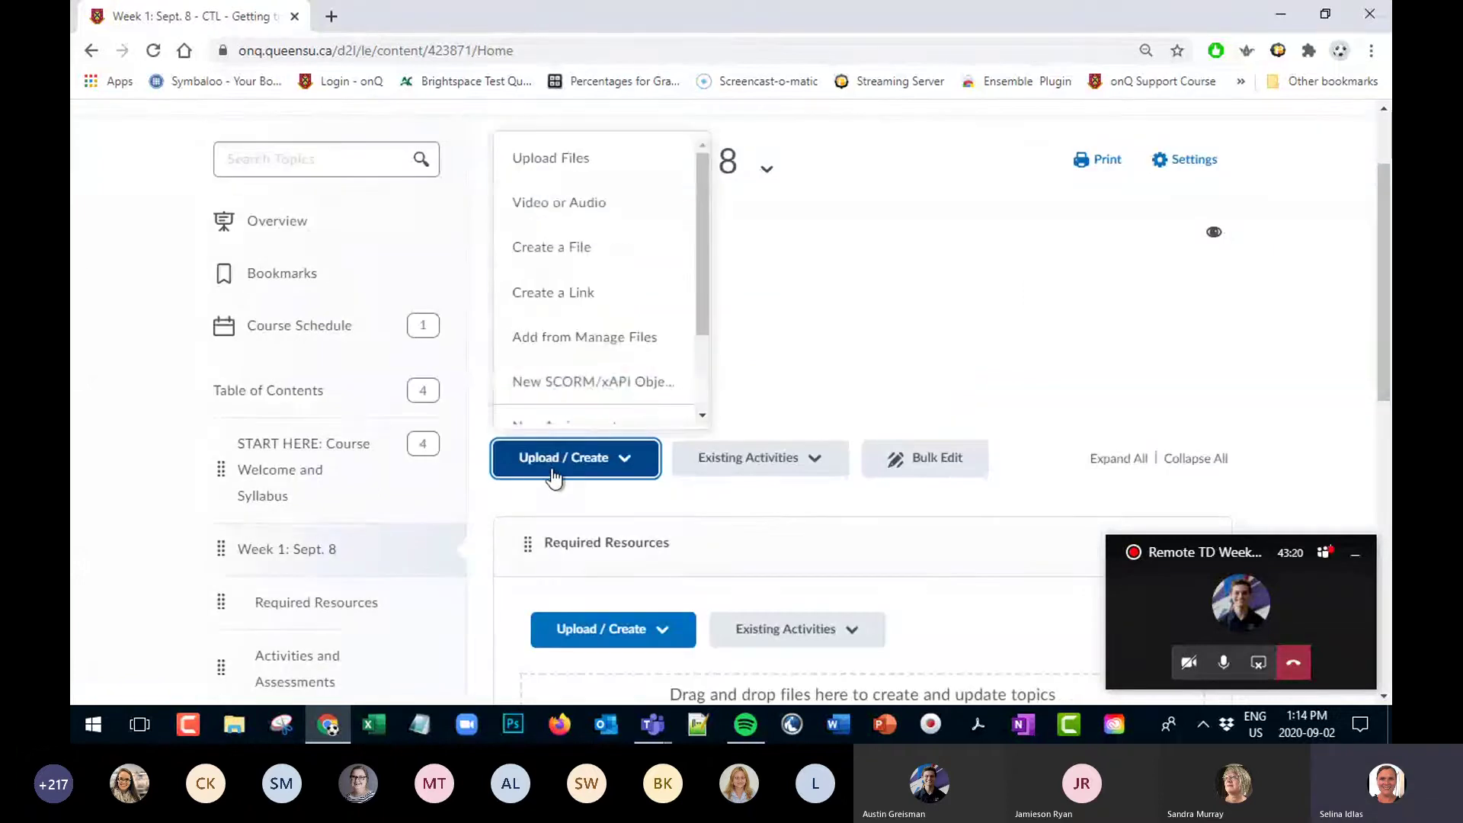
pyautogui.click(574, 253)
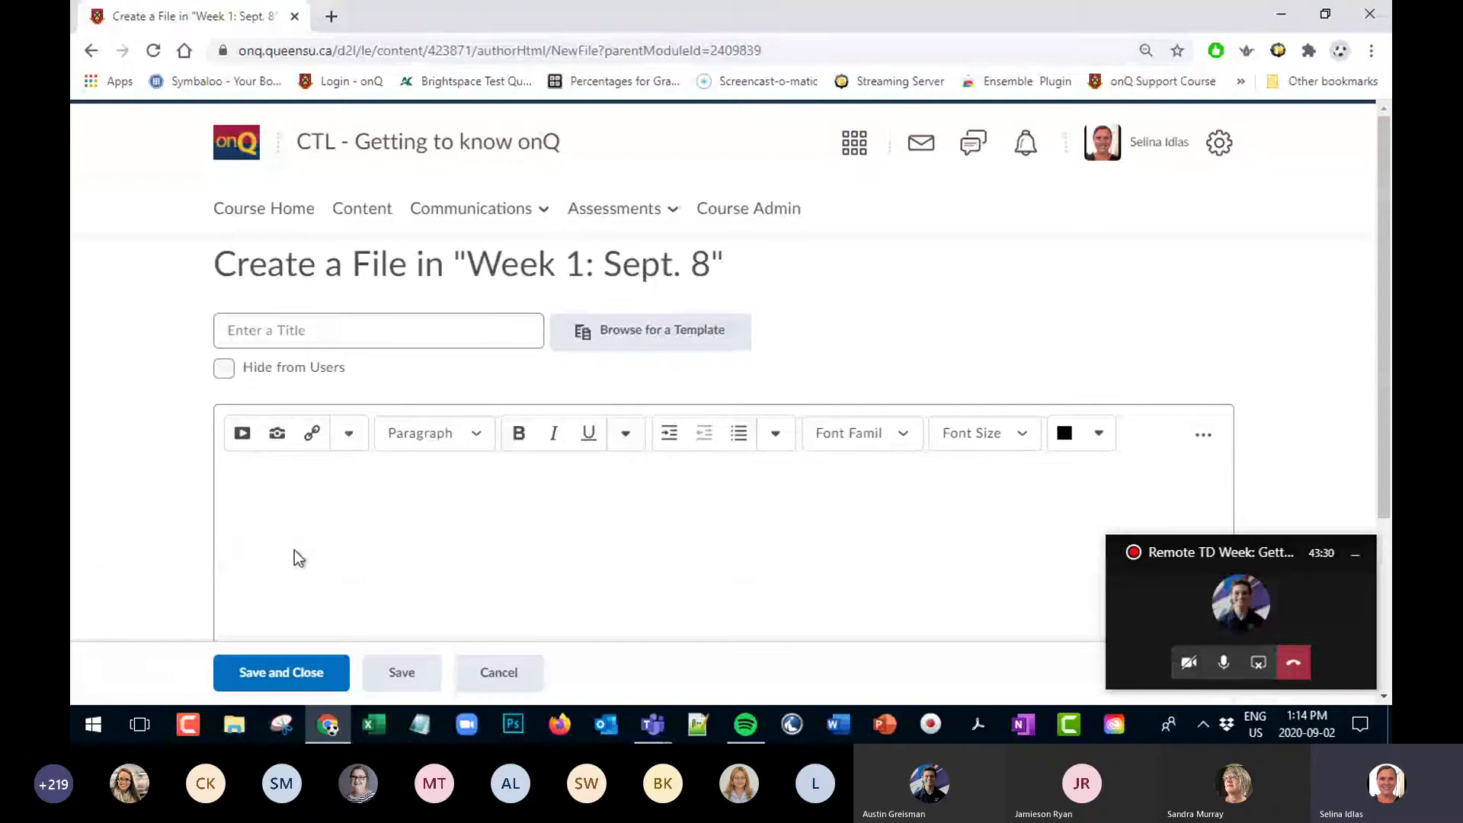
pyautogui.click(288, 327)
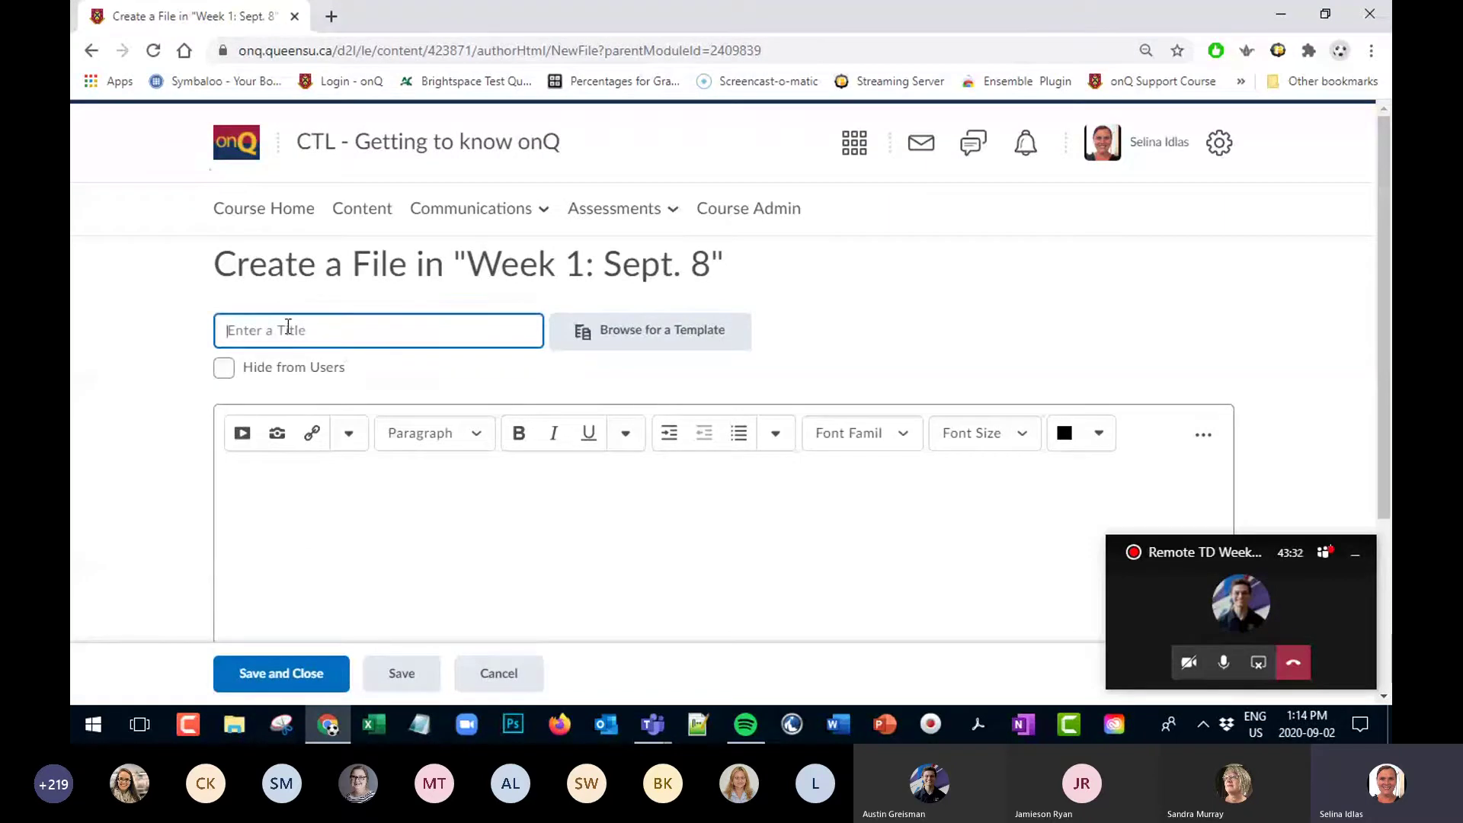
pyautogui.scroll(-2, 308, 461)
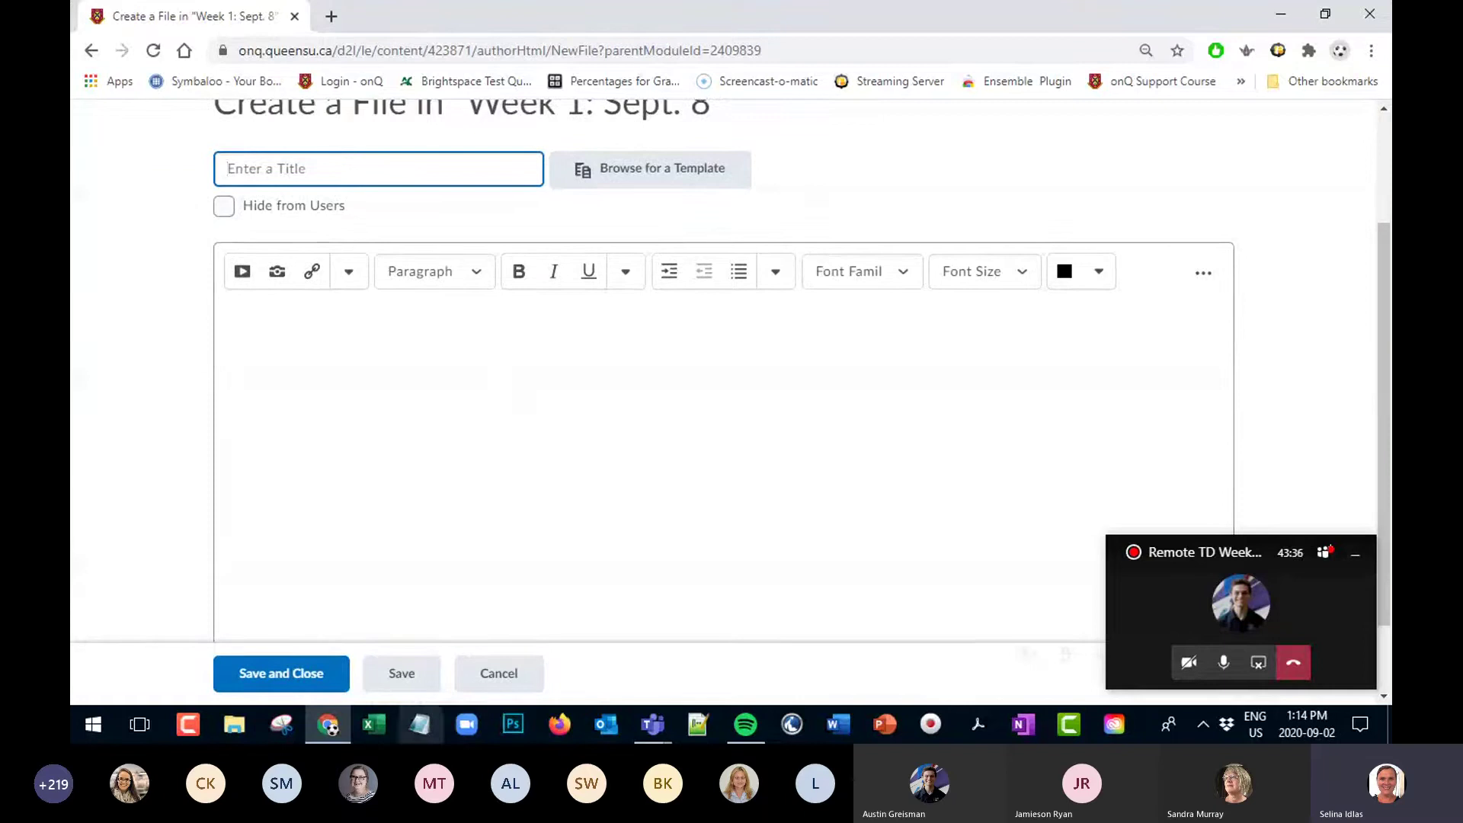
pyautogui.click(497, 681)
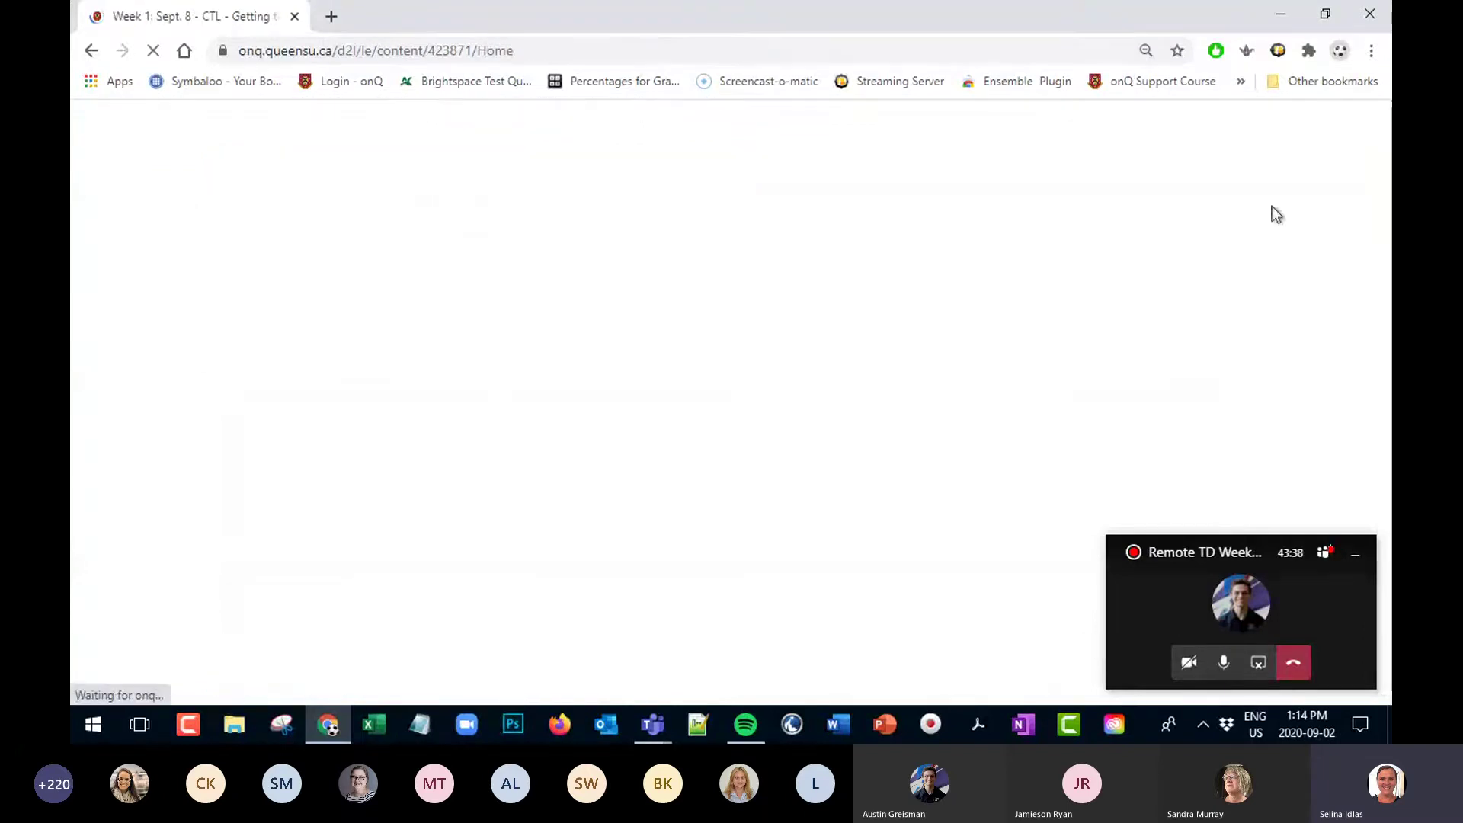
pyautogui.scroll(-2, 663, 236)
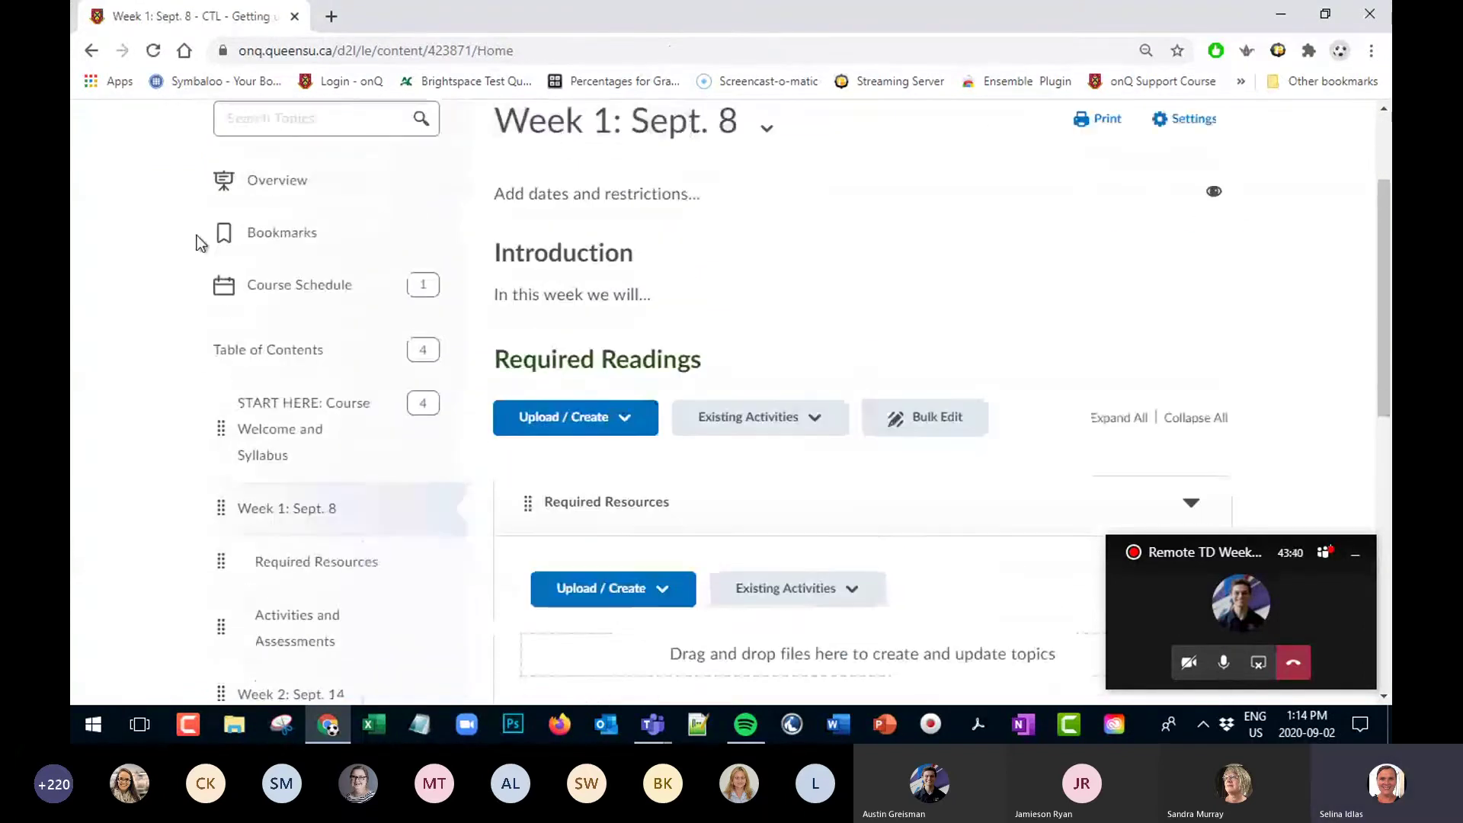
pyautogui.click(540, 474)
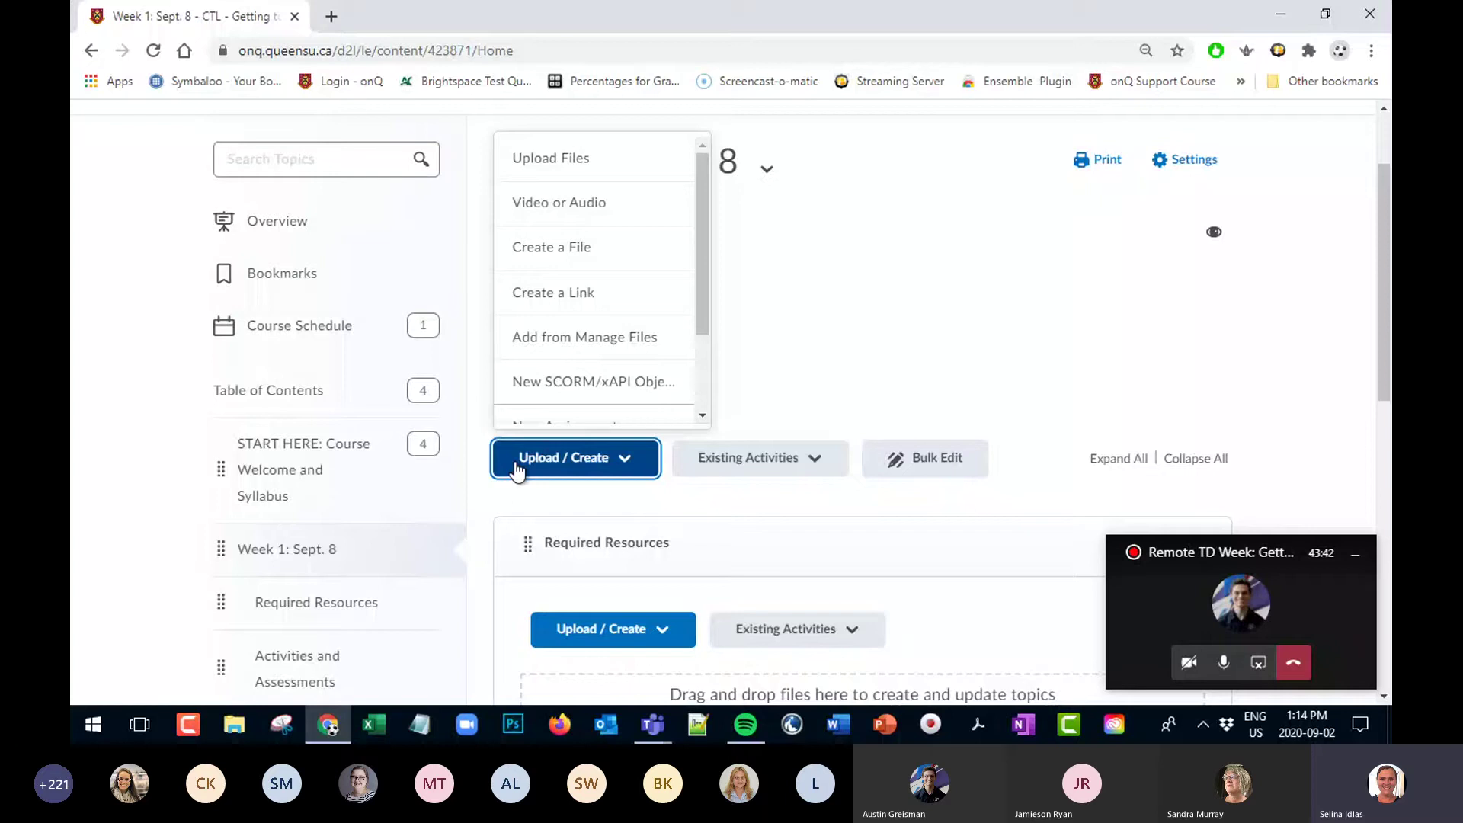
pyautogui.click(589, 296)
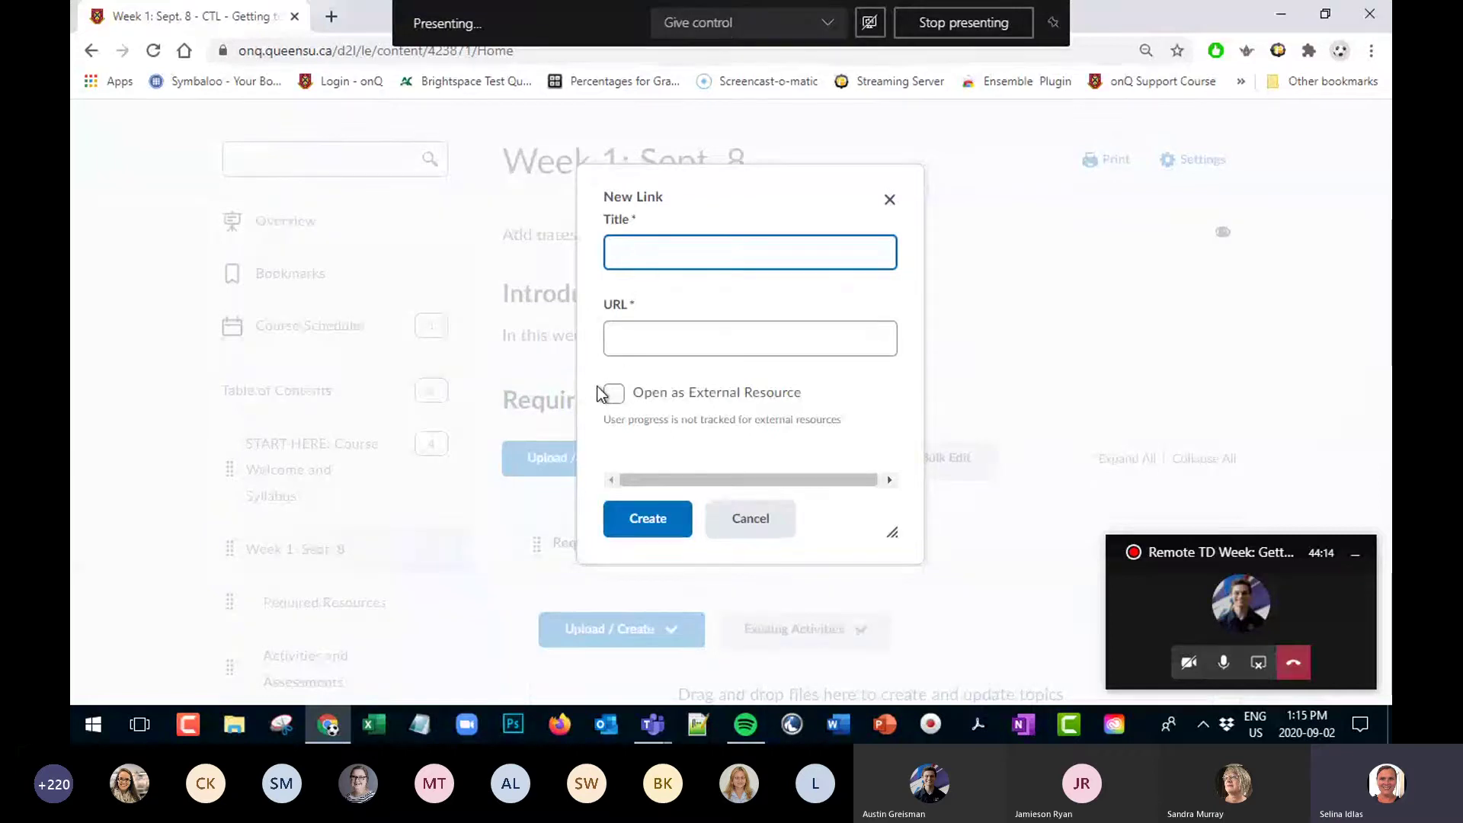
pyautogui.click(754, 519)
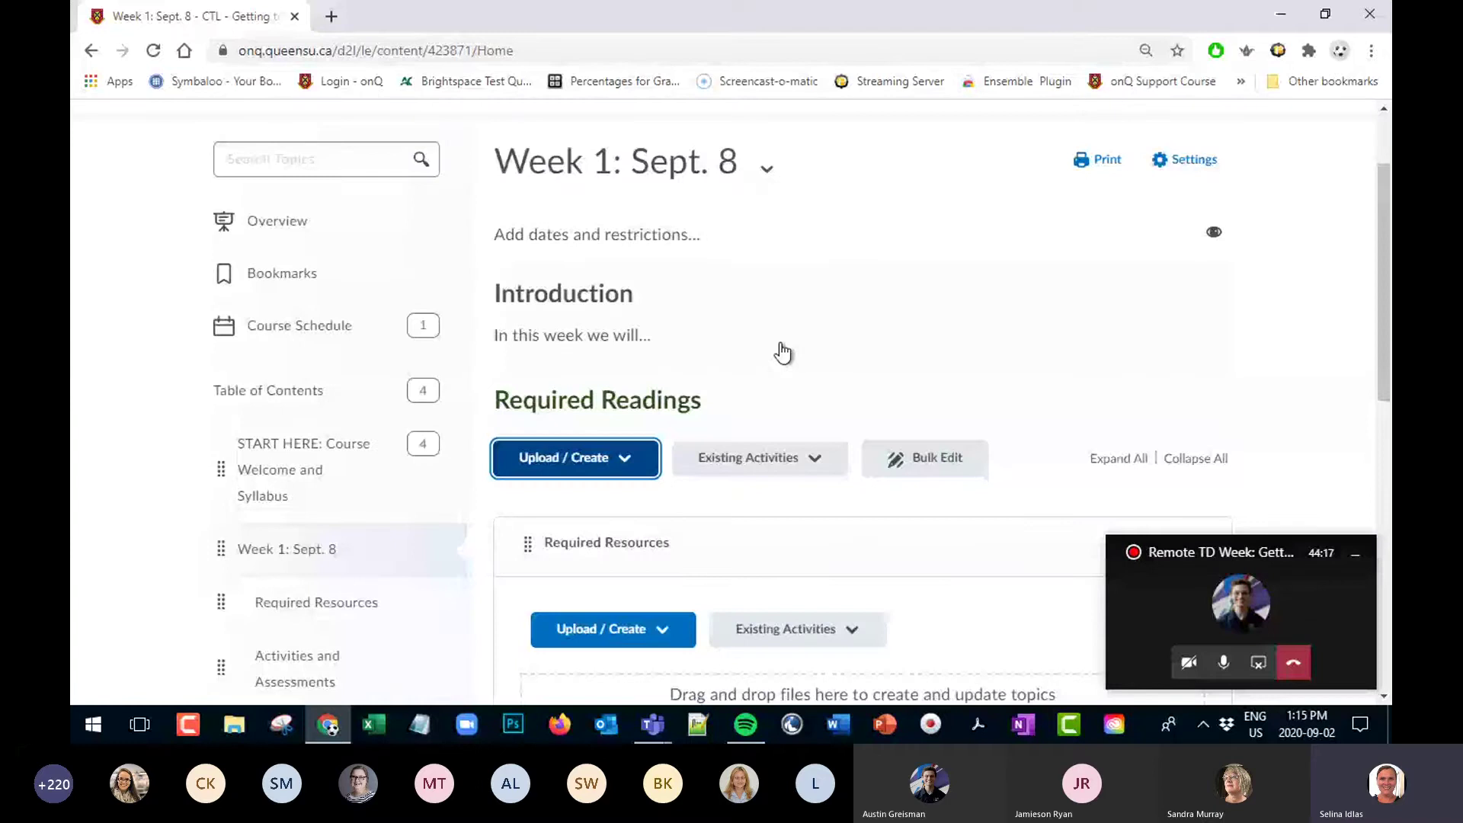
# Open Week 1's Activities and Assessments sub-module and scroll down to the Add a module box below Week 12
pyautogui.scroll(-2, 650, 539)
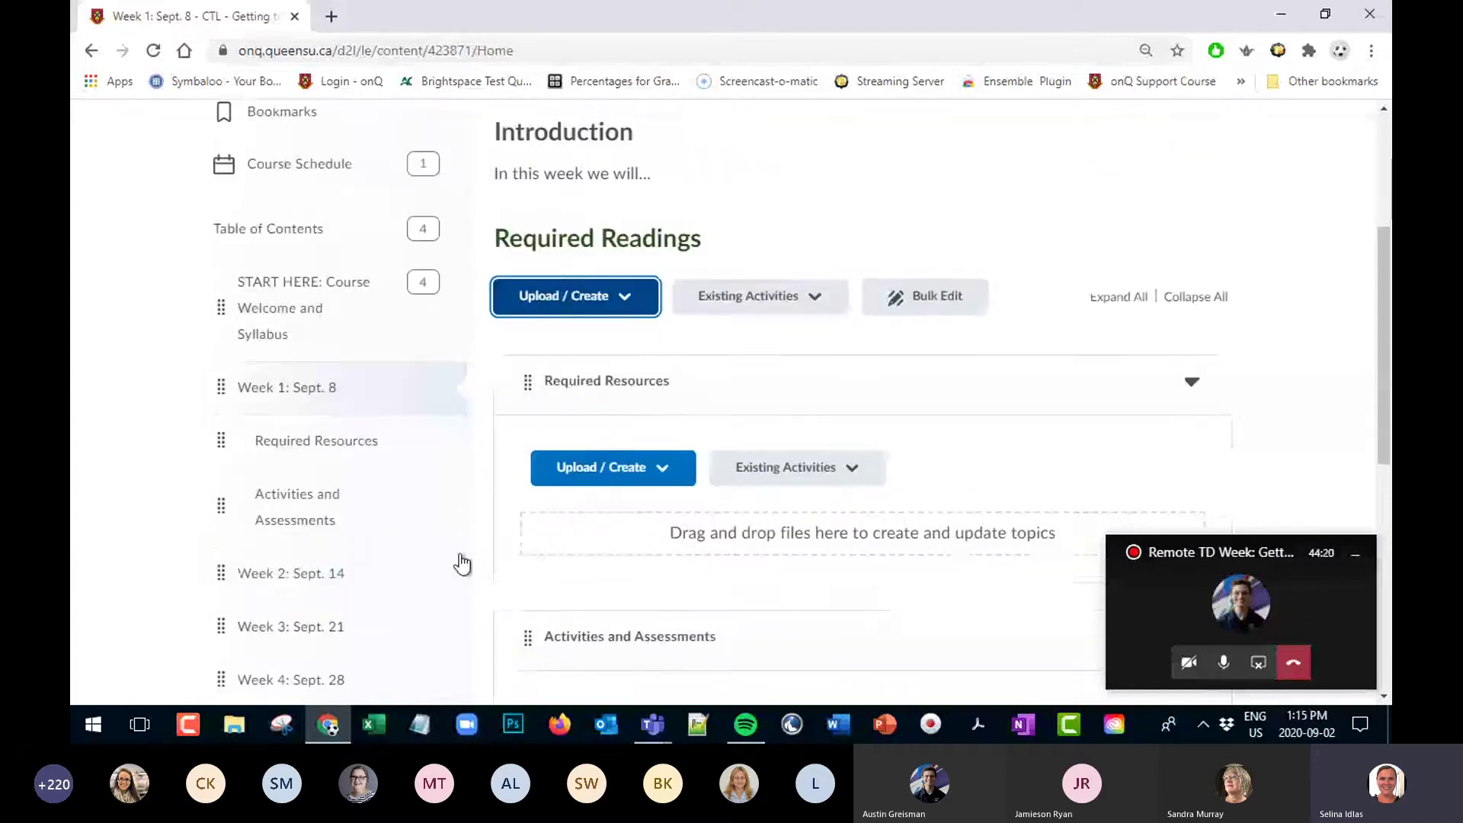
pyautogui.click(298, 523)
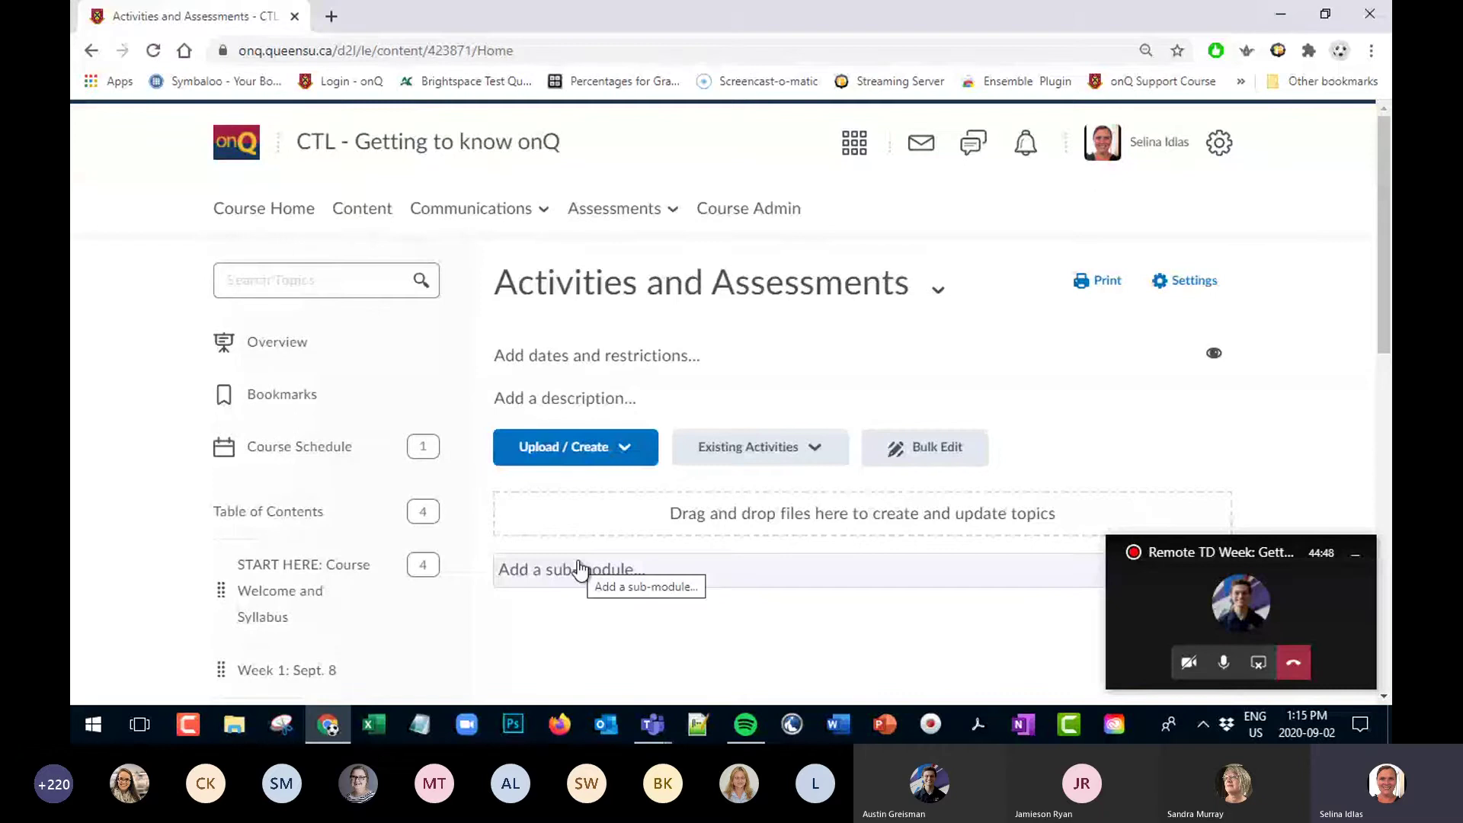
pyautogui.scroll(-3, 534, 473)
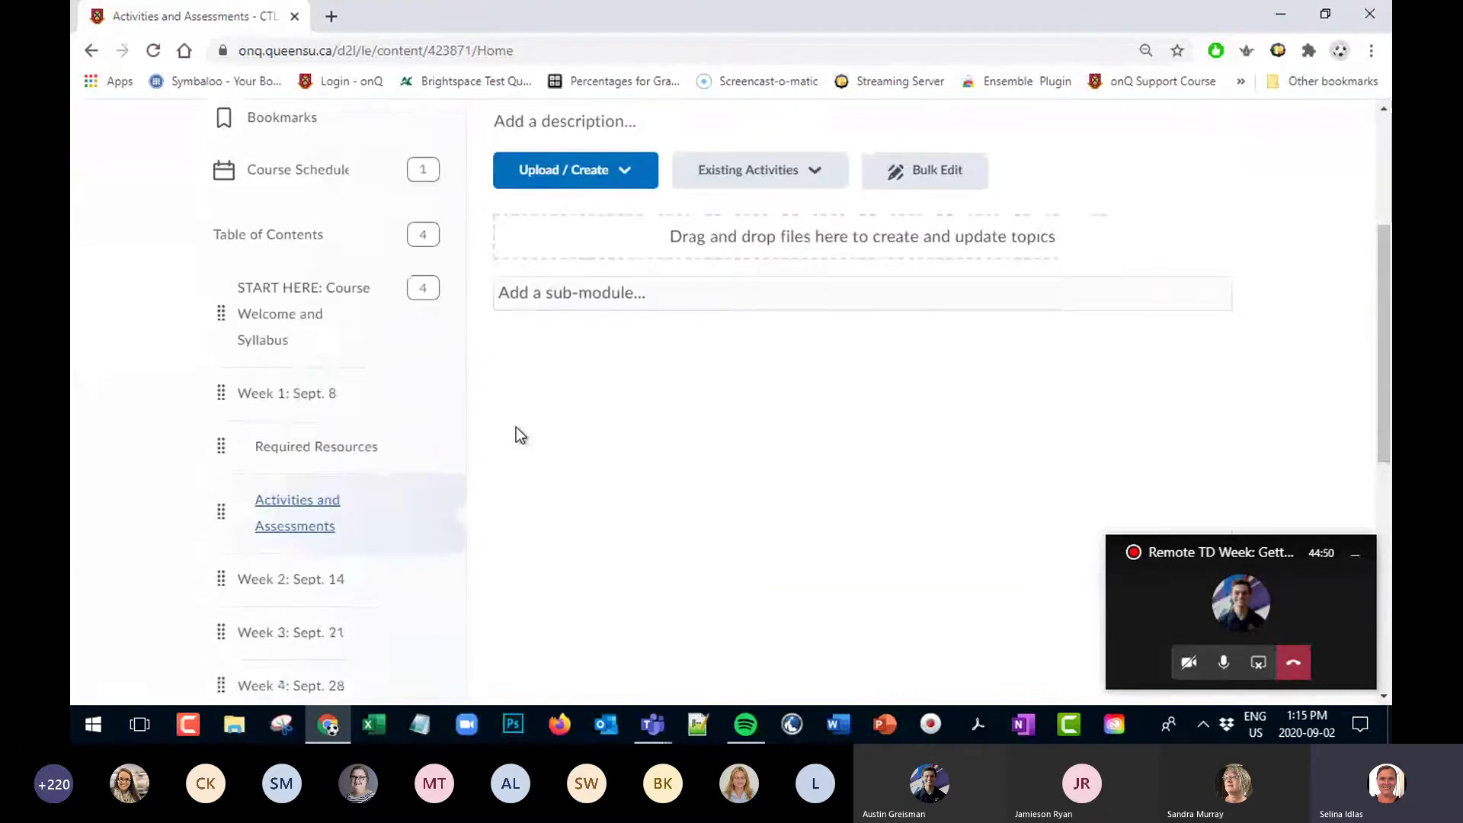
pyautogui.scroll(-6, 515, 427)
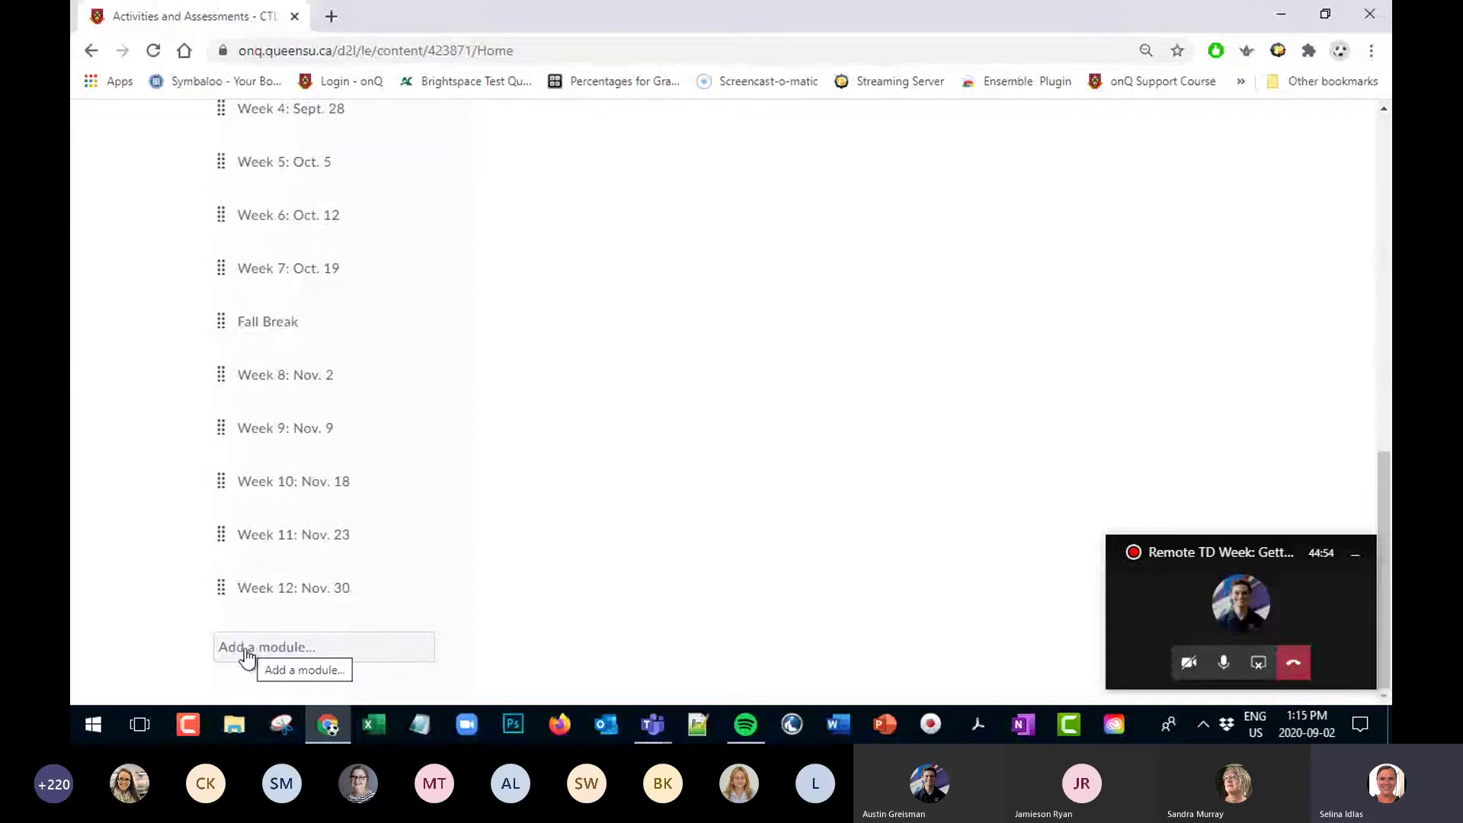
# Add a new course module named 'Week 13'
pyautogui.click(298, 653)
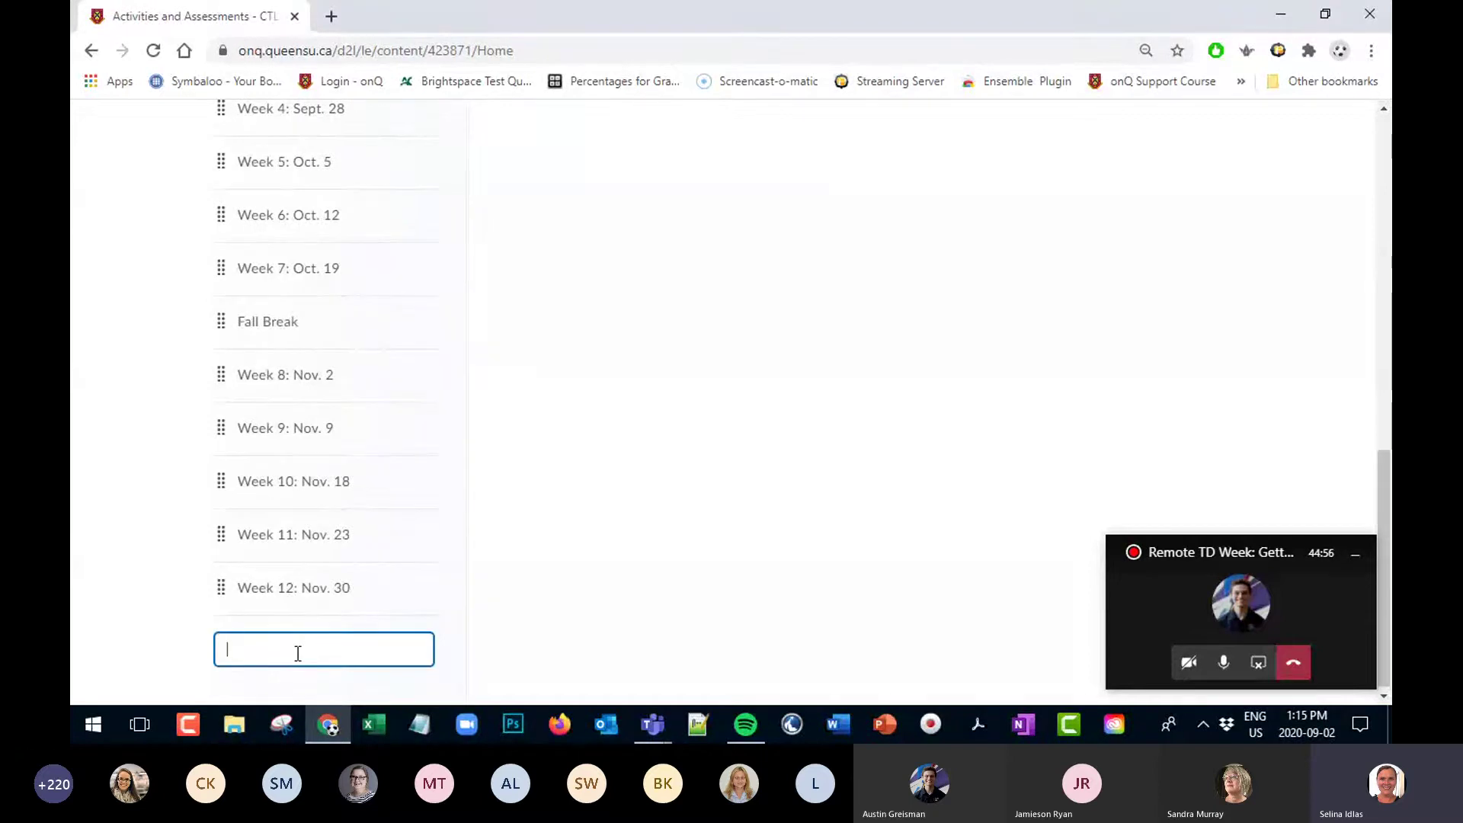
pyautogui.write('Week 13')
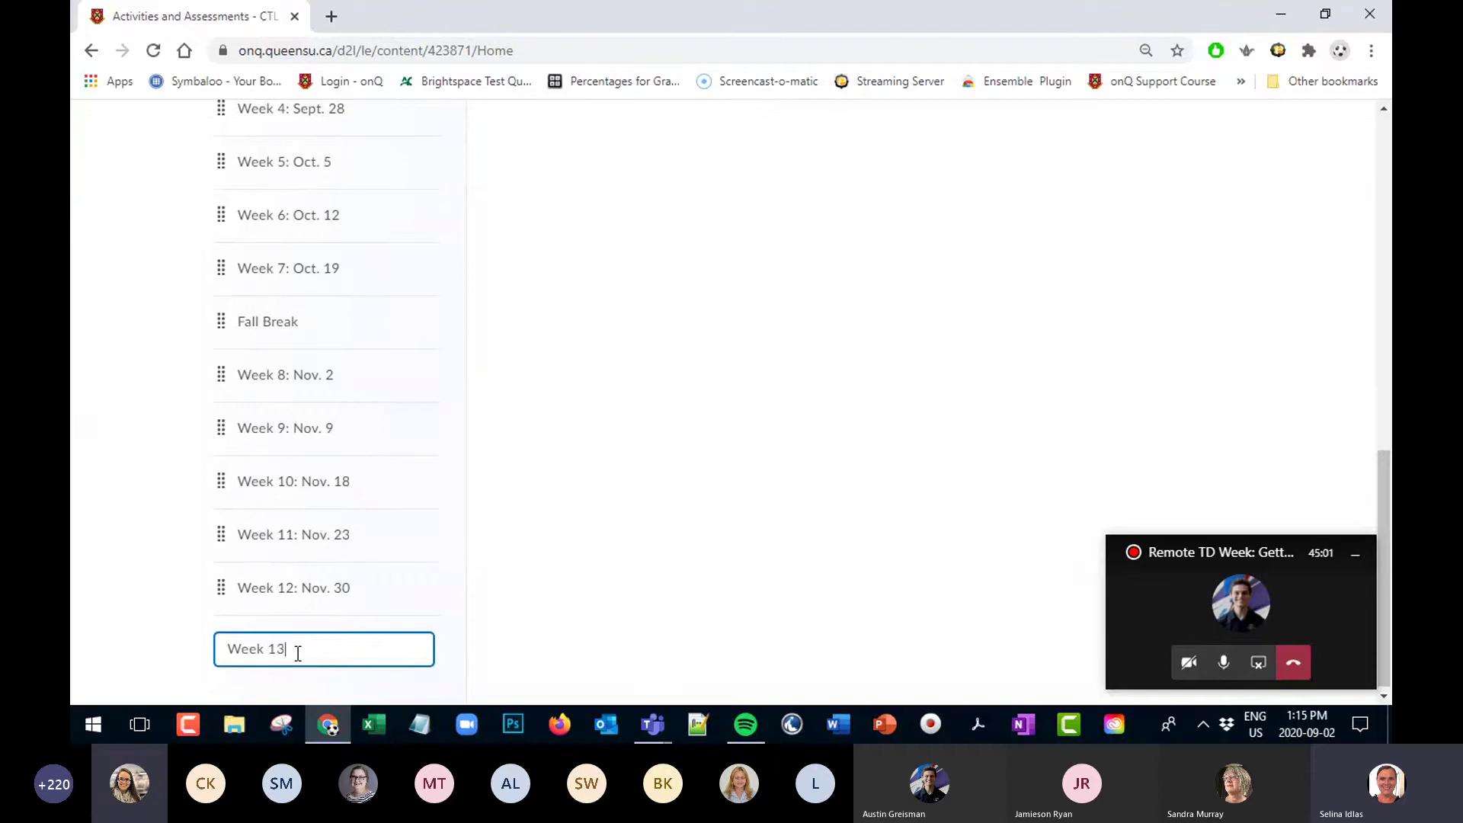
pyautogui.press('Return')
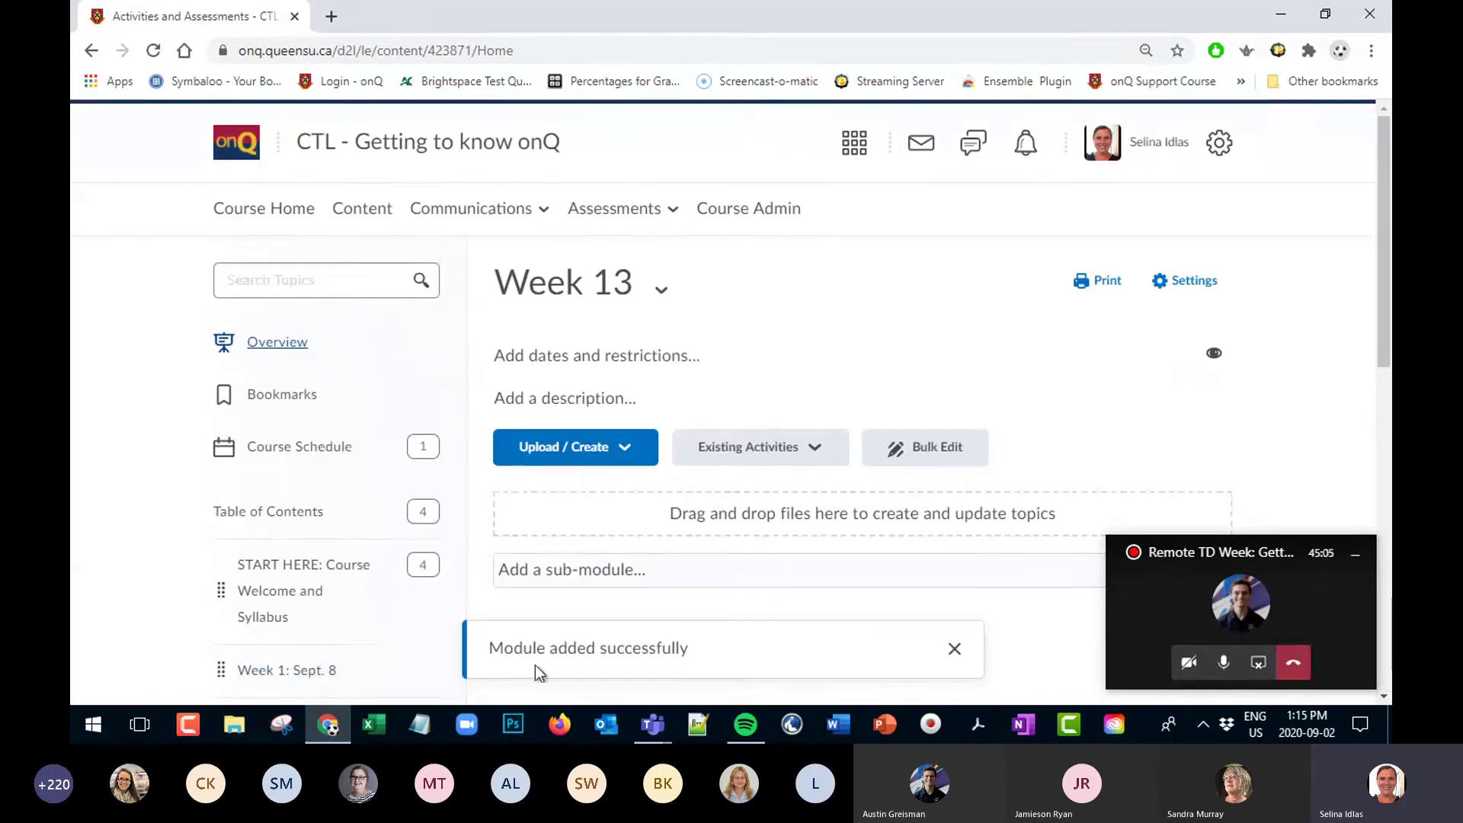
# Add an 'Assignments' sub-module inside Week 13
pyautogui.click(555, 570)
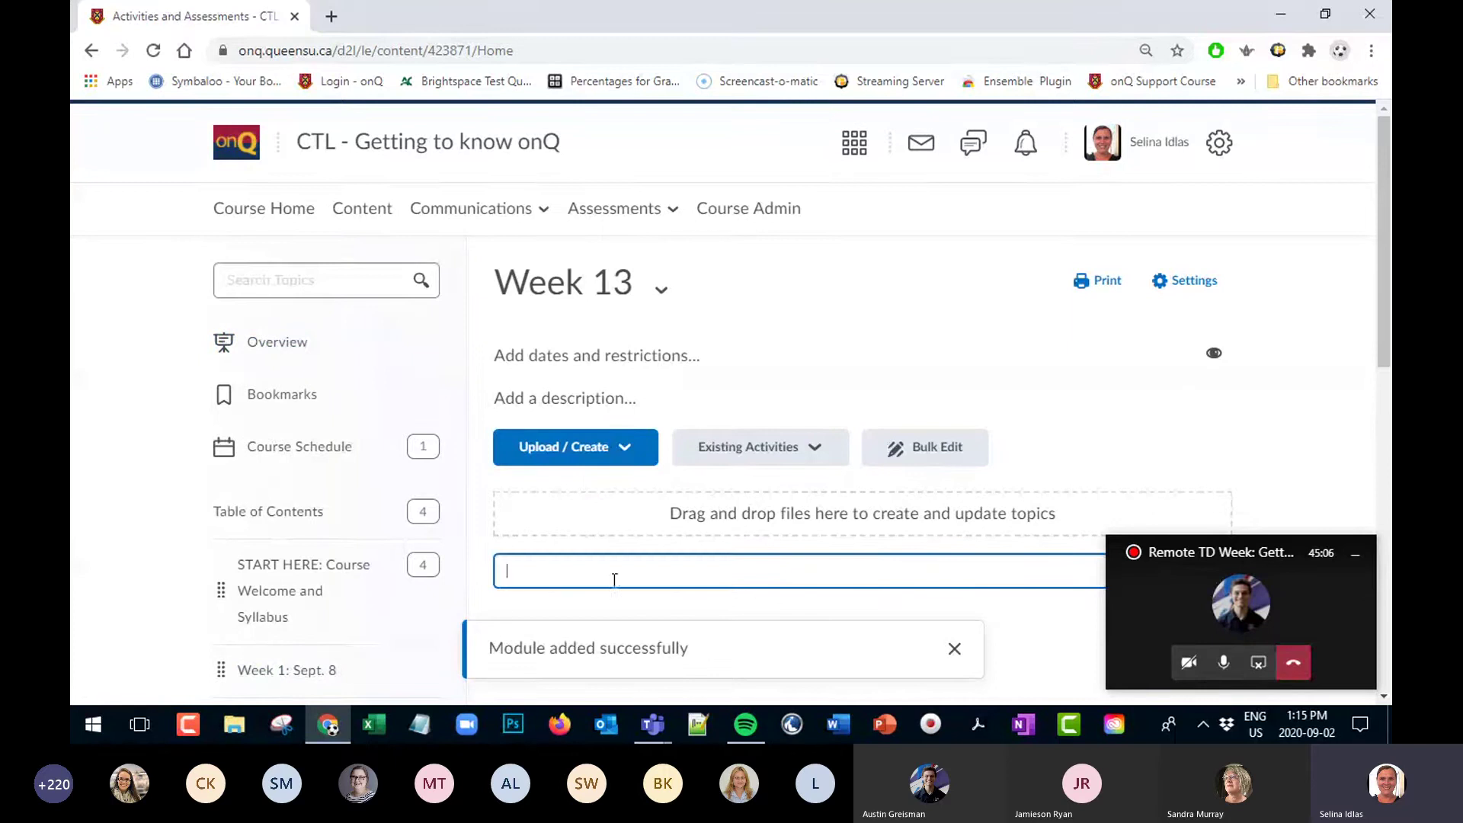
pyautogui.write('Assignments')
pyautogui.press('Return')
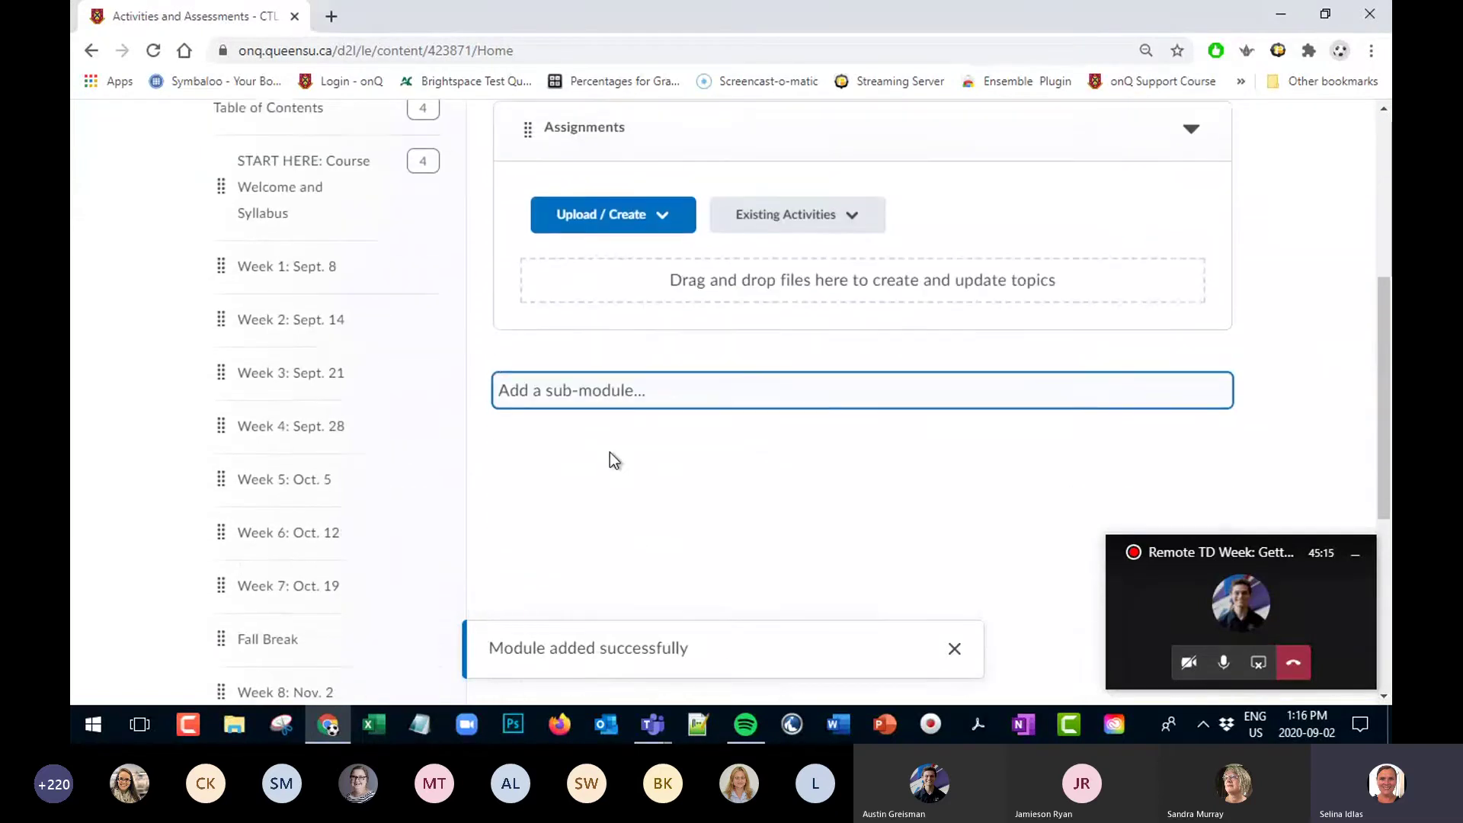
pyautogui.scroll(-3, 461, 382)
pyautogui.scroll(-3, 268, 259)
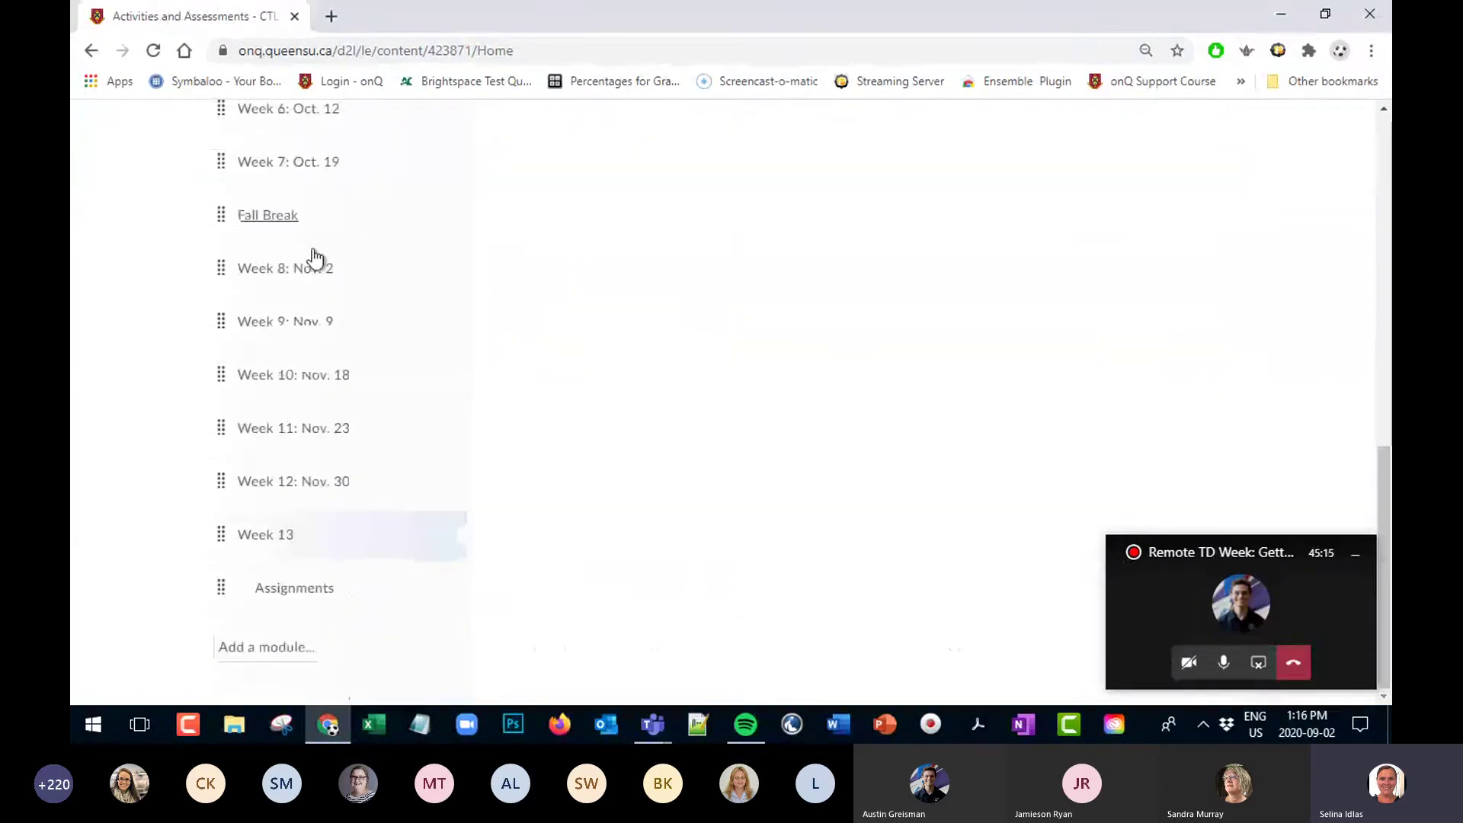
# Drag Week 13 and its Assignments sub-module to sit between Week 11: Nov. 23 and Week 12: Nov. 30
pyautogui.click(220, 538)
pyautogui.moveTo(221, 481); pyautogui.dragTo(218, 579)
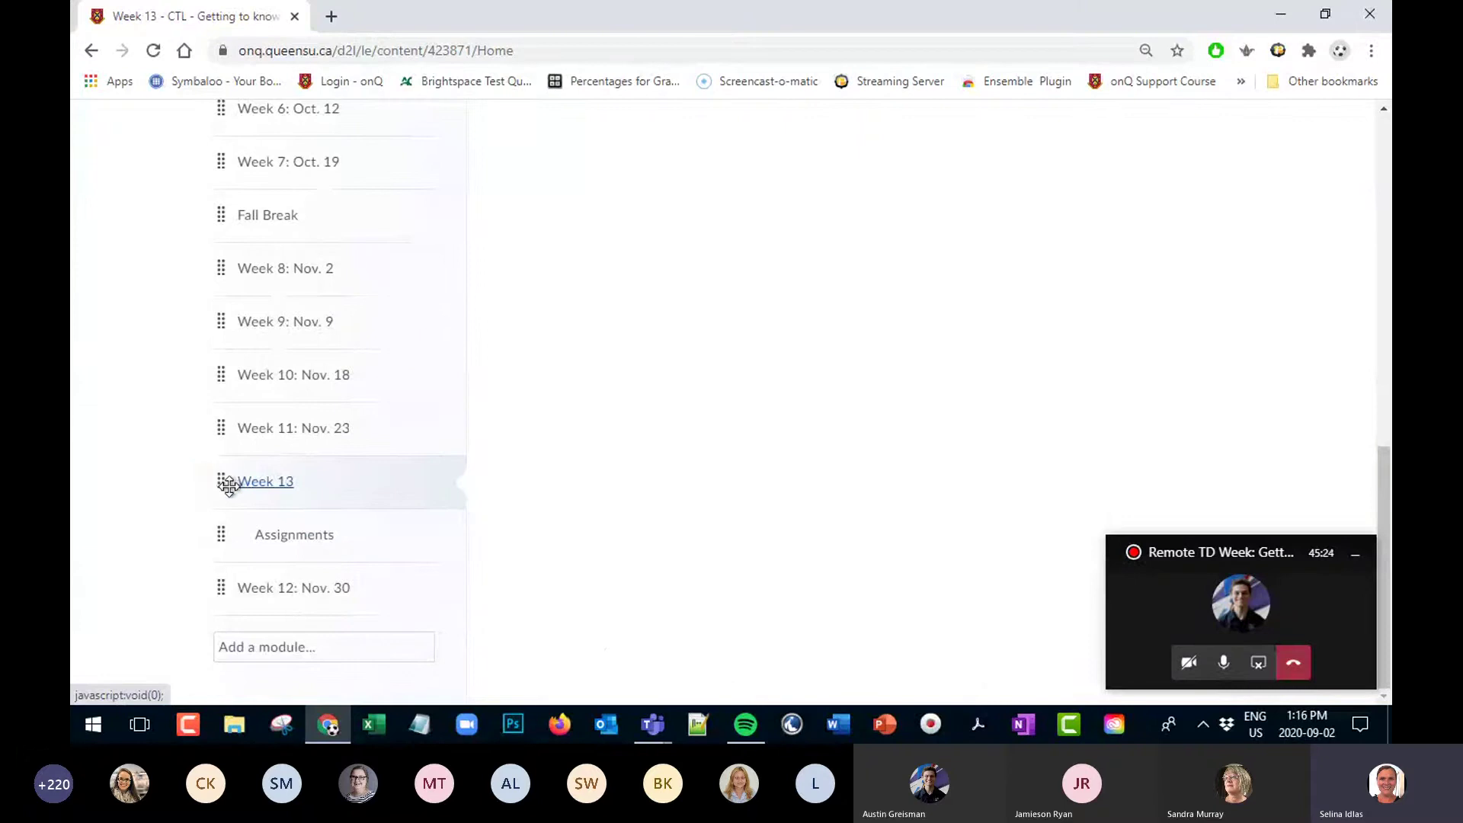
pyautogui.moveTo(219, 482); pyautogui.dragTo(237, 412)
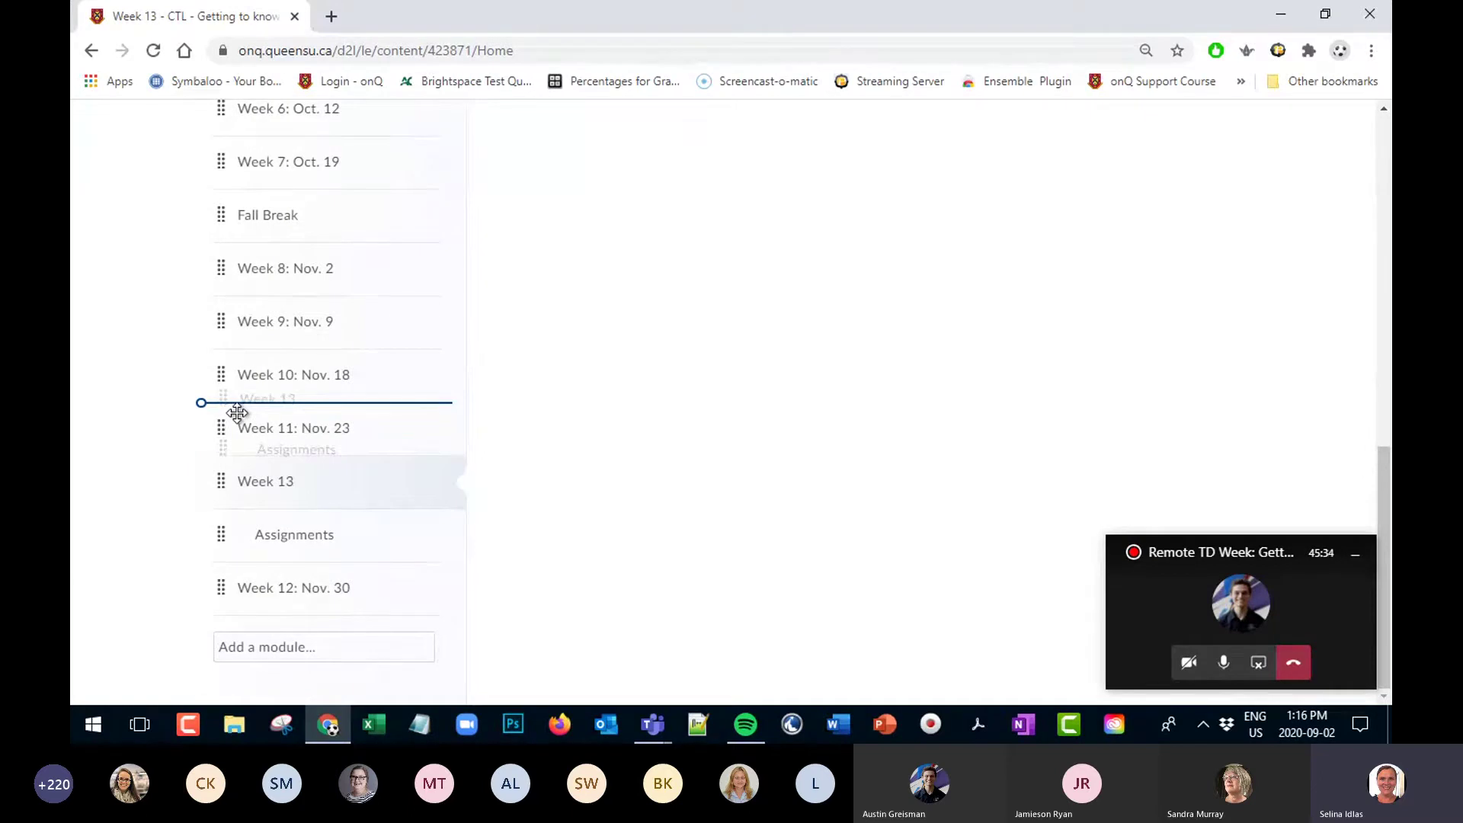
pyautogui.moveTo(237, 412); pyautogui.dragTo(248, 429)
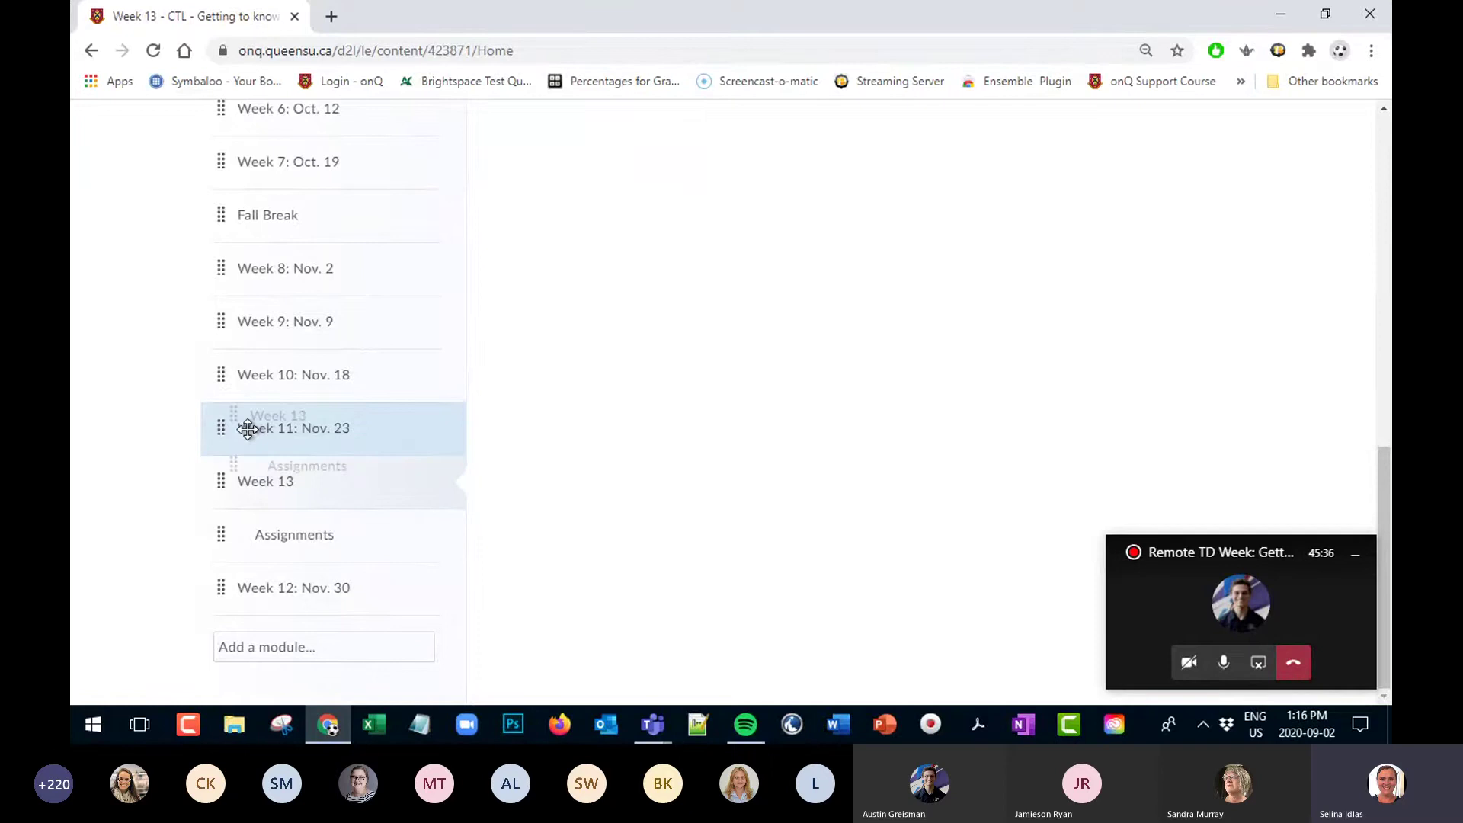
pyautogui.moveTo(247, 429); pyautogui.dragTo(242, 503)
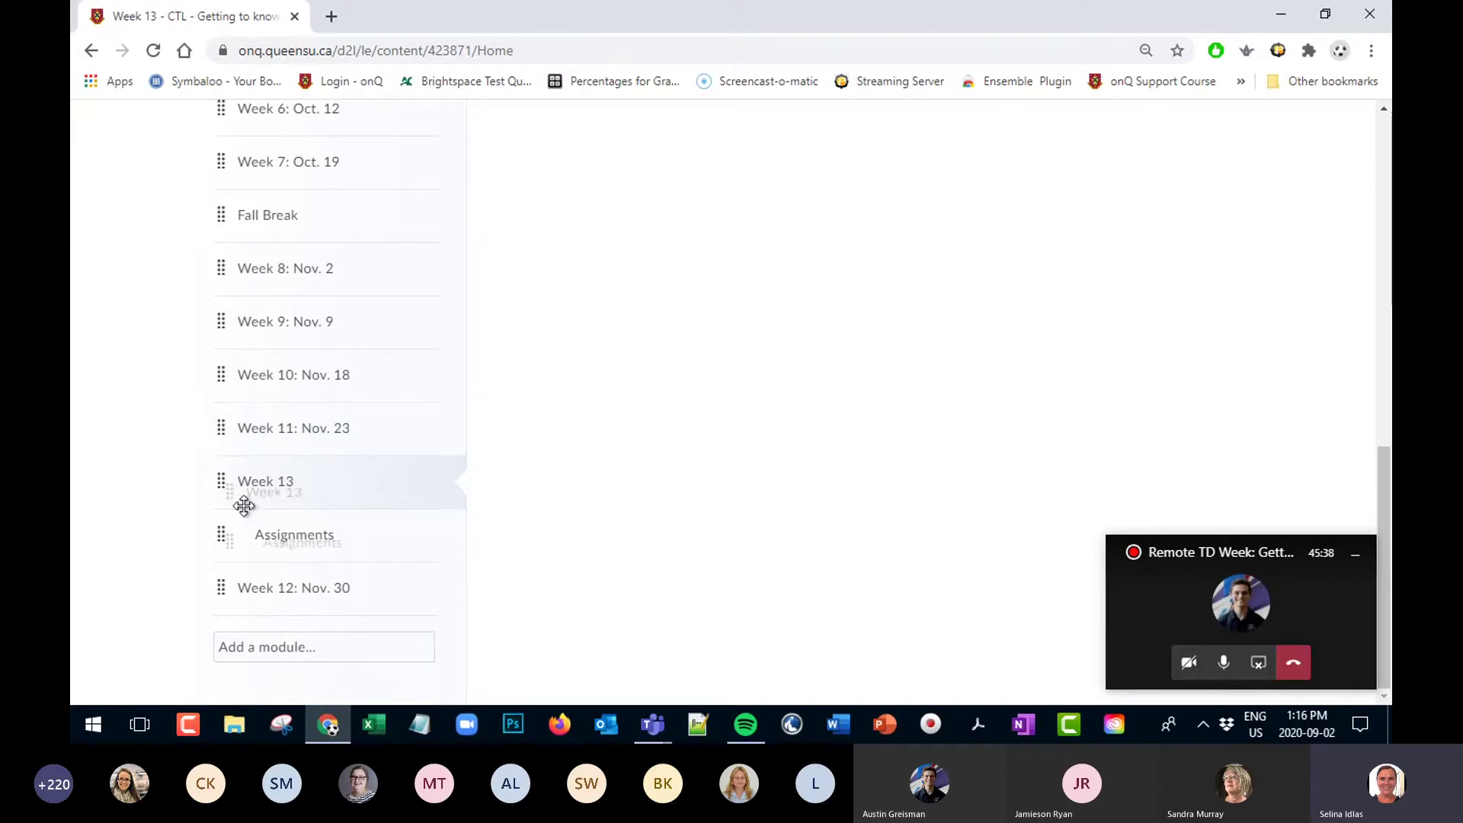
pyautogui.scroll(7, 682, 575)
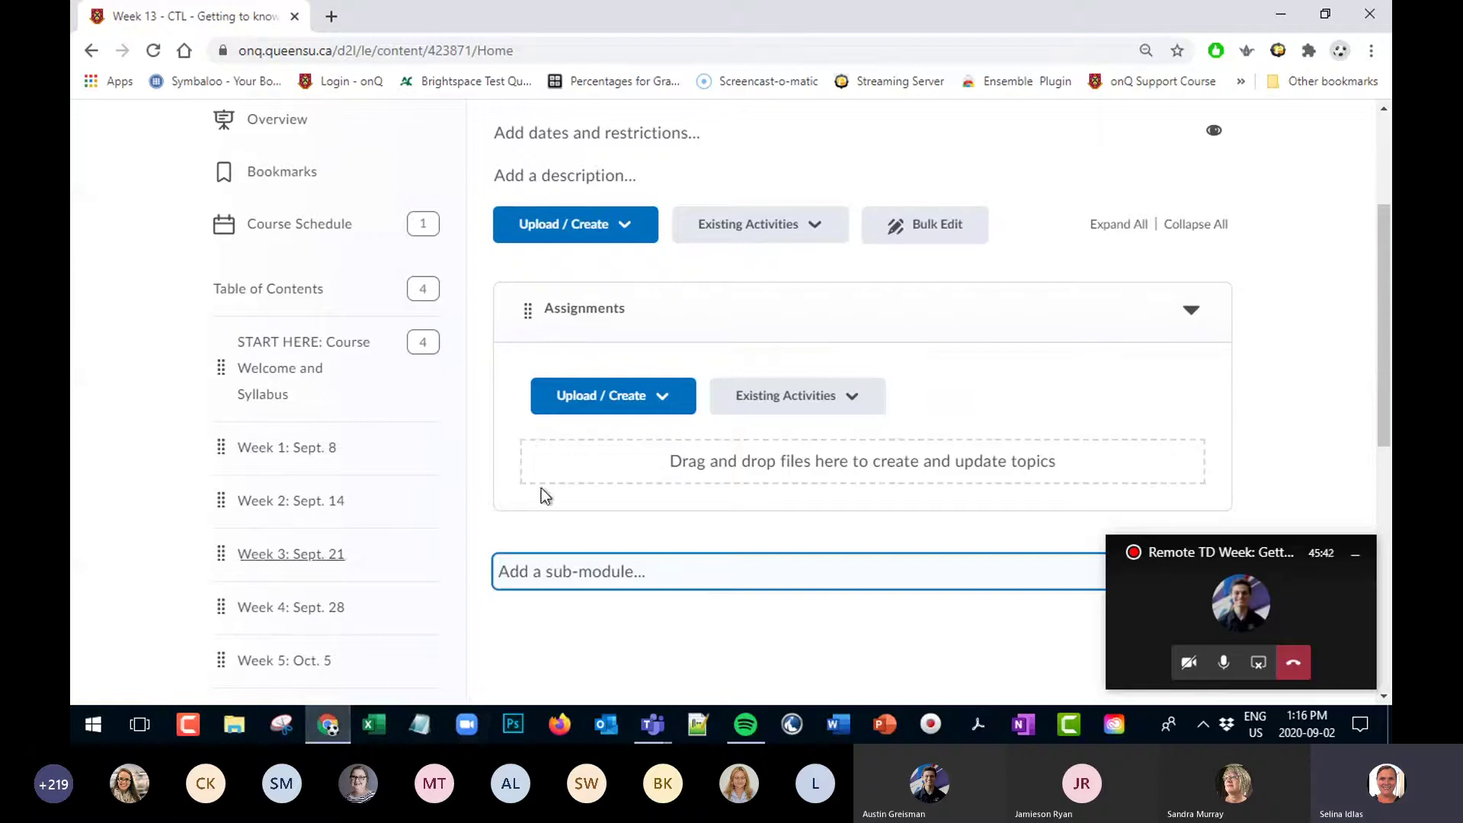
pyautogui.tripleClick(645, 451)
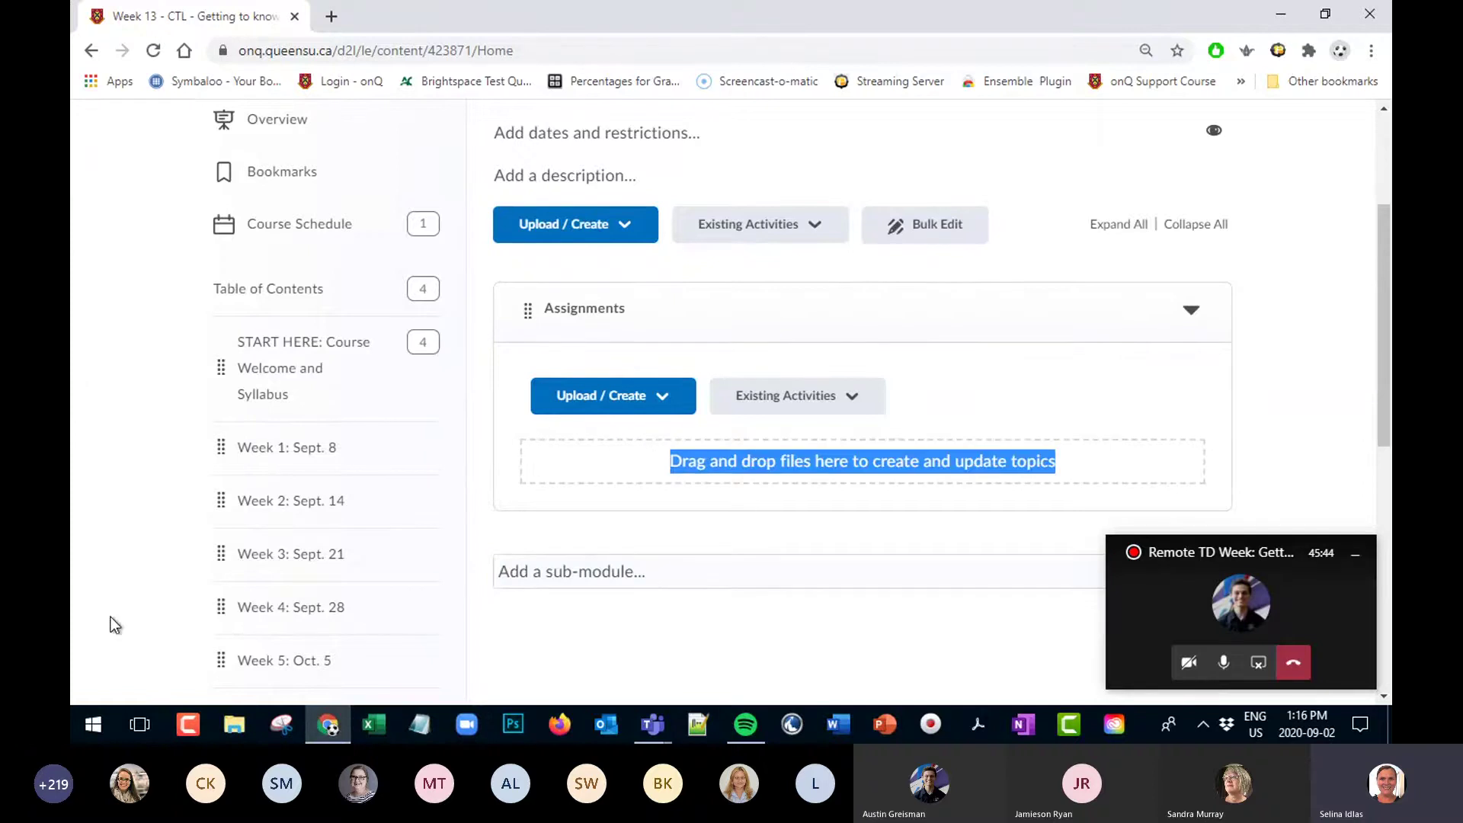
pyautogui.scroll(-6, 222, 451)
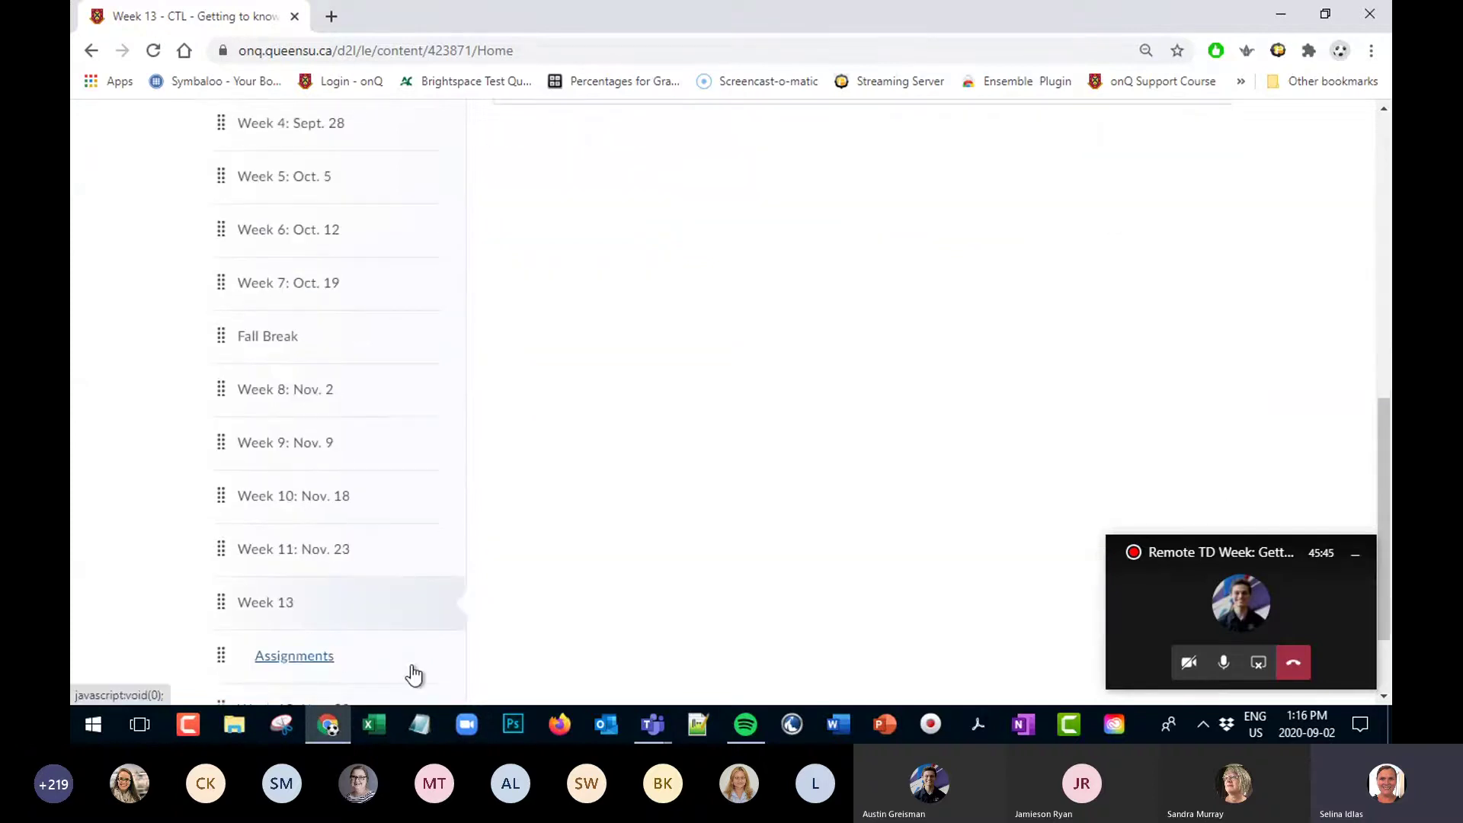
# Open the empty Assignments sub-module page under Week 13
pyautogui.click(369, 658)
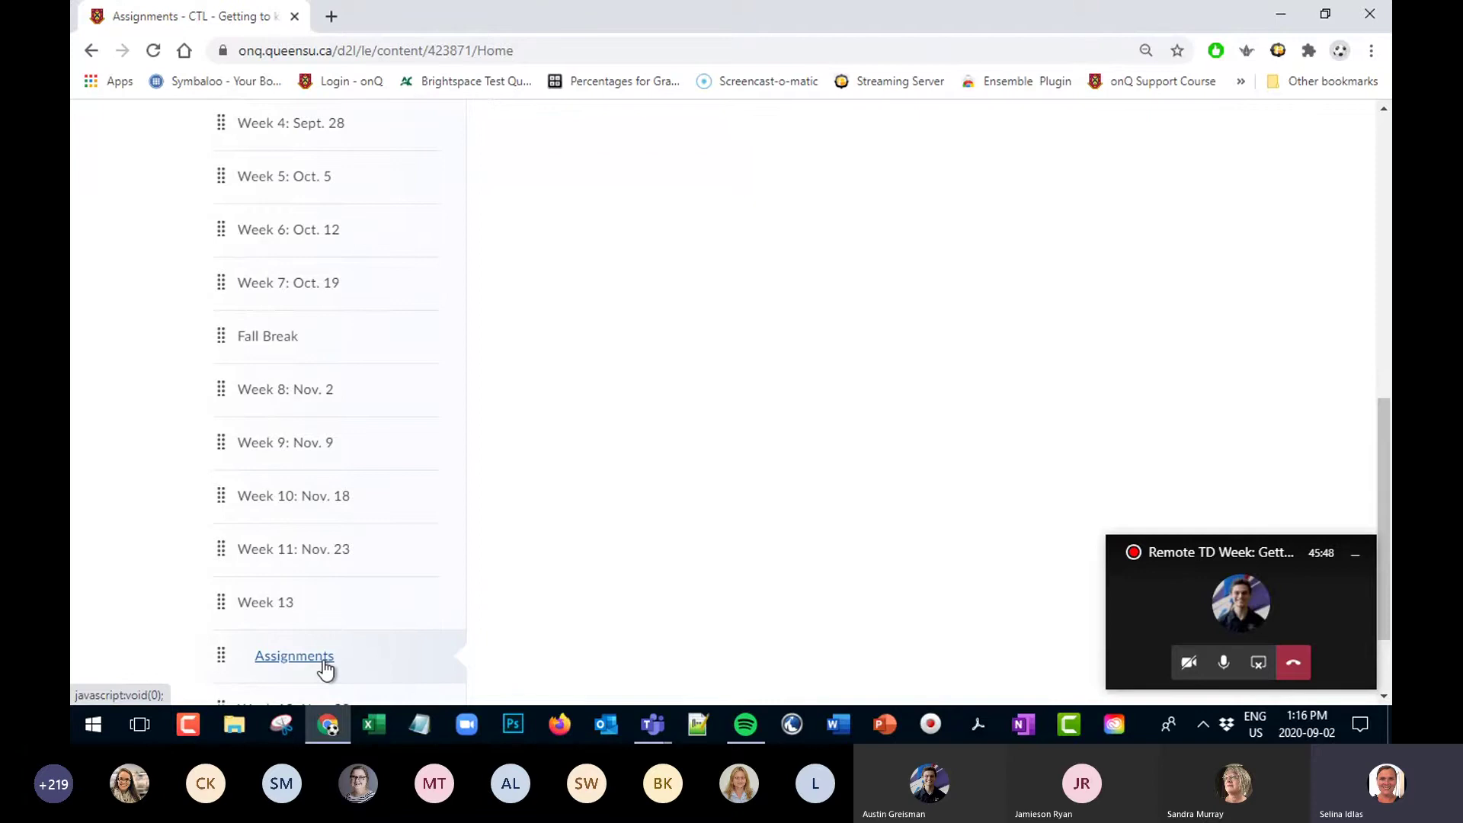
pyautogui.scroll(6, 953, 415)
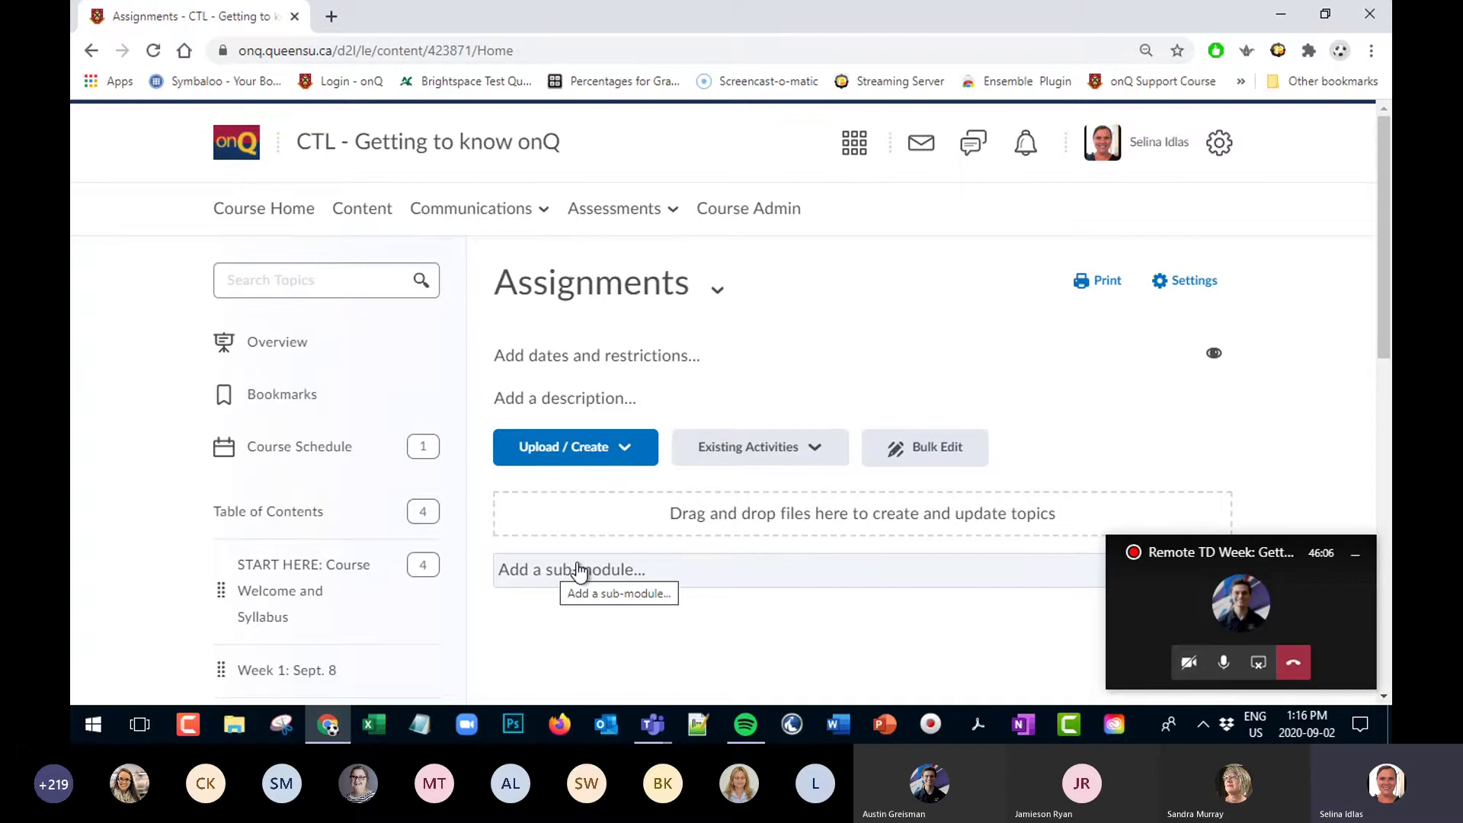
pyautogui.click(357, 286)
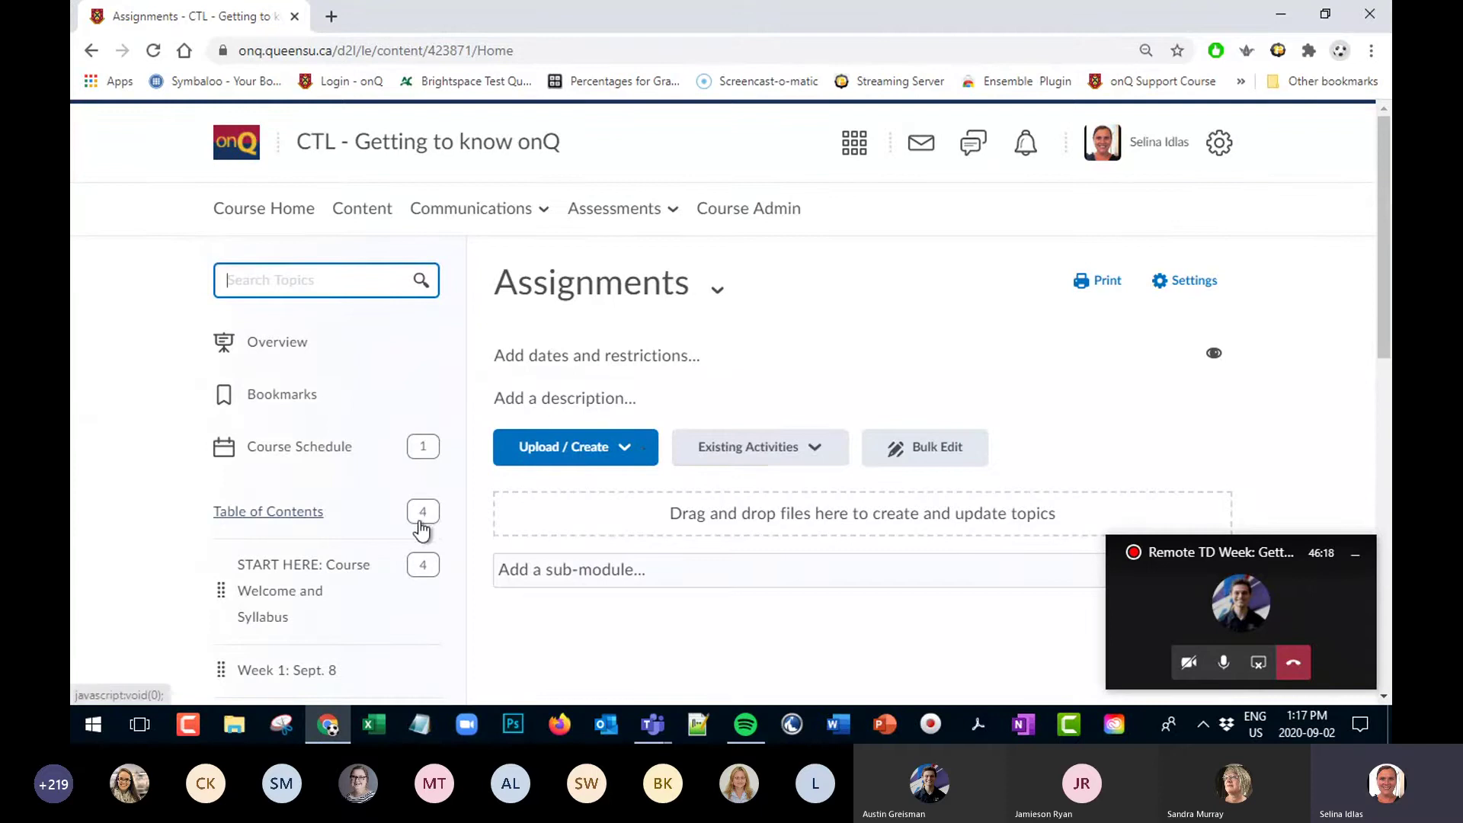
# Open the Week 5: Oct. 5 module and list its Existing Activities types
pyautogui.click(329, 602)
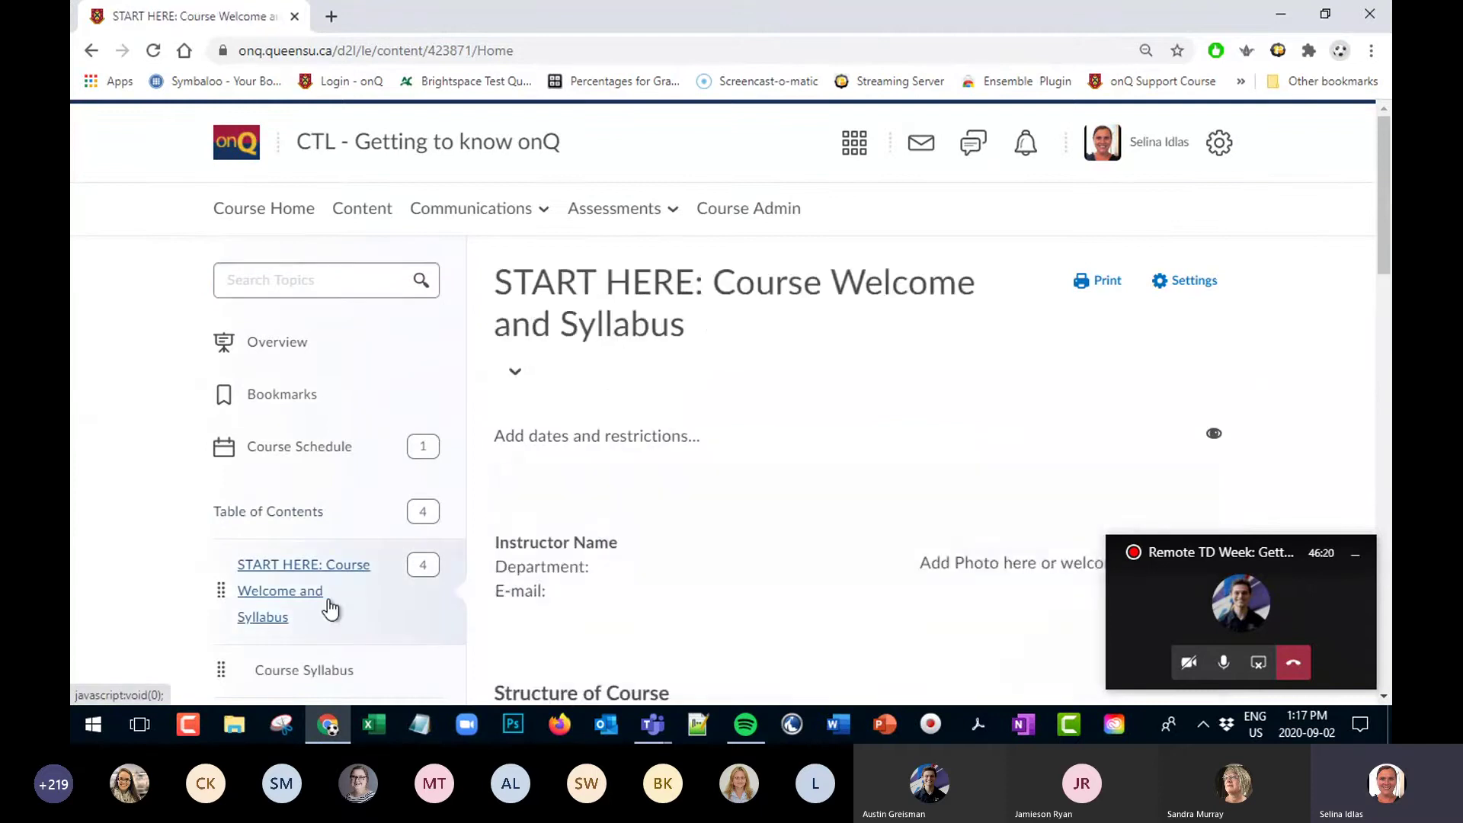
pyautogui.scroll(-7, 330, 609)
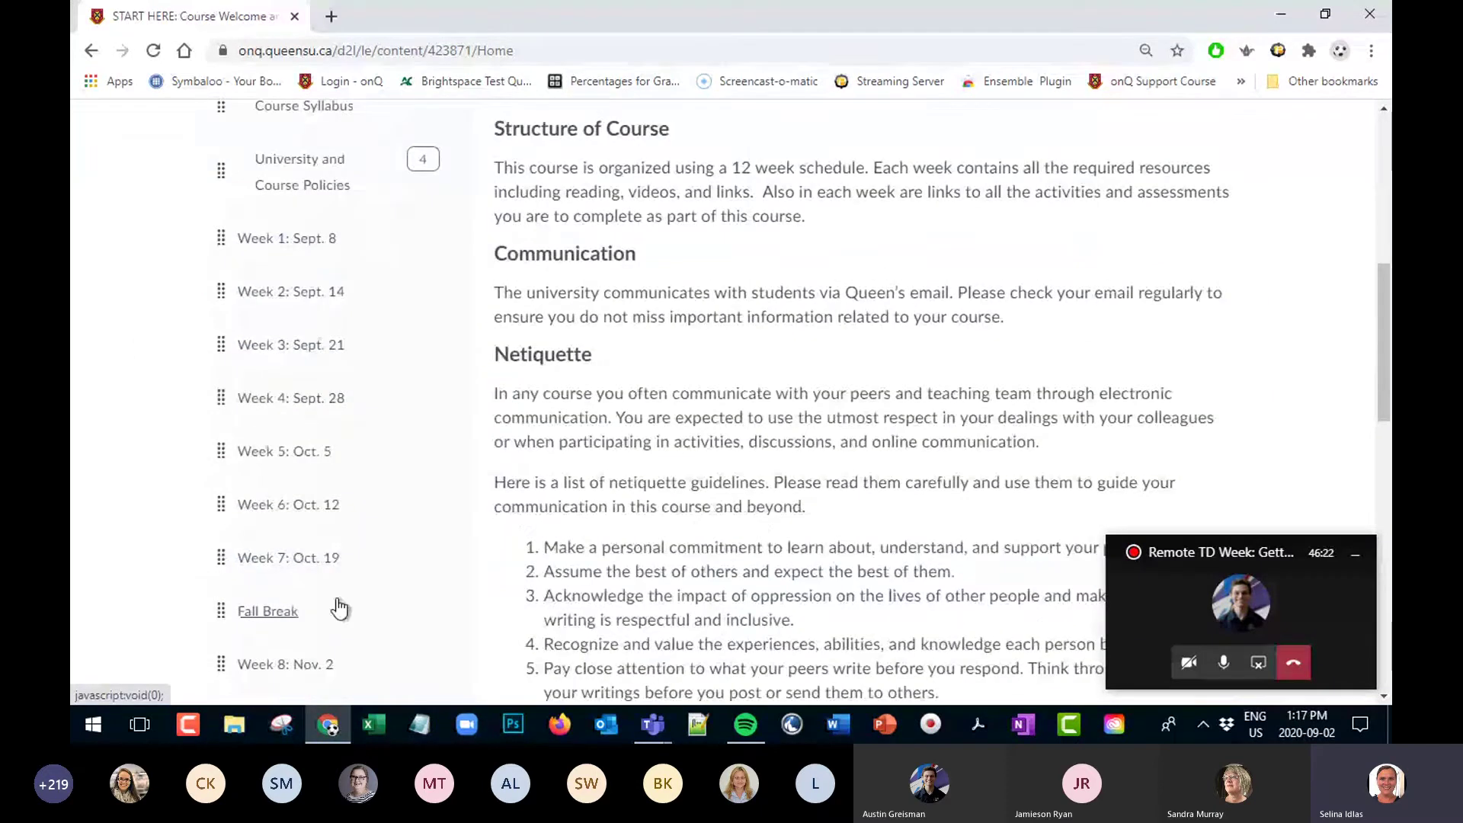
pyautogui.click(284, 452)
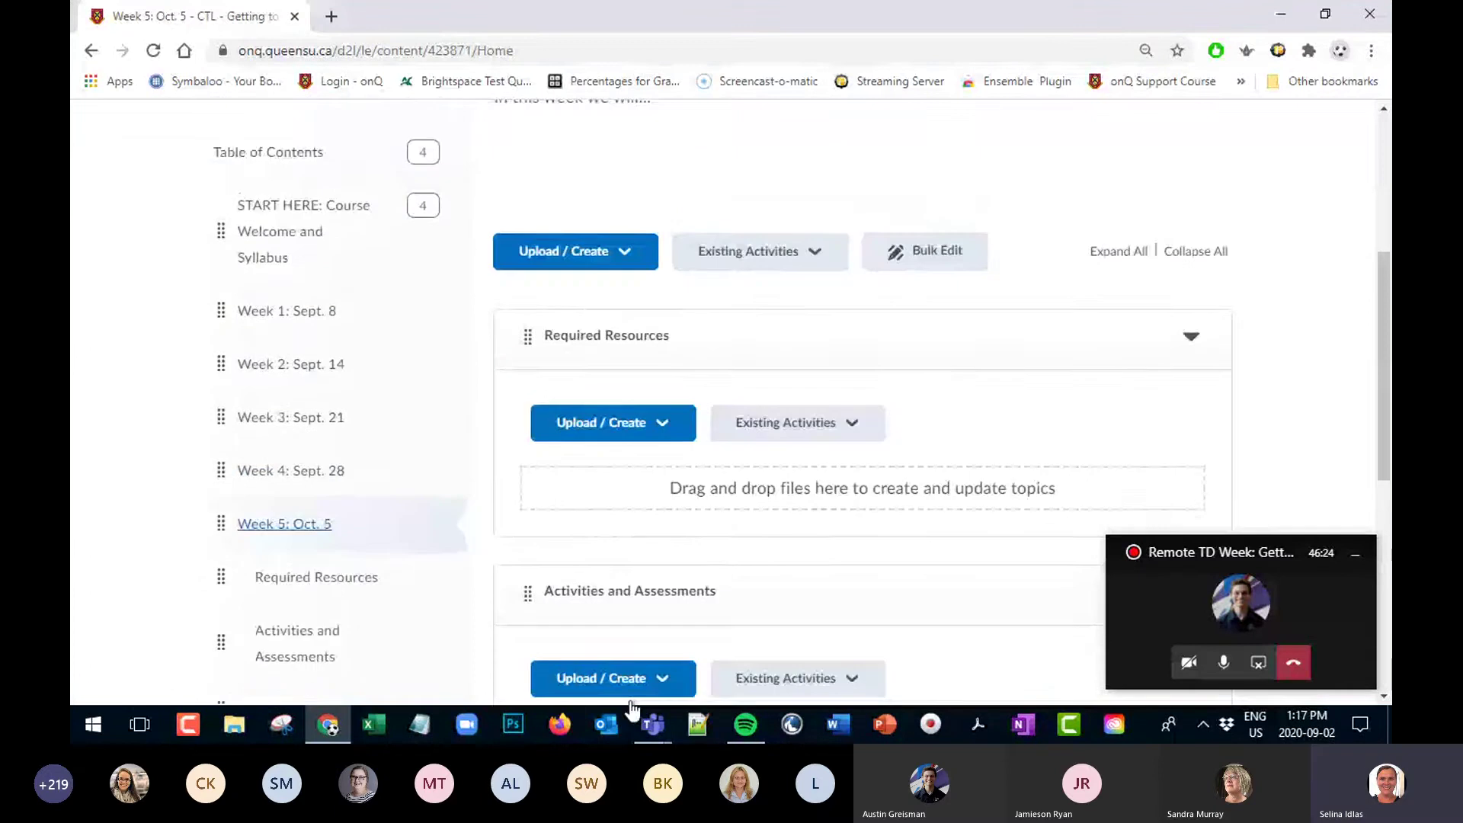
pyautogui.scroll(4, 785, 411)
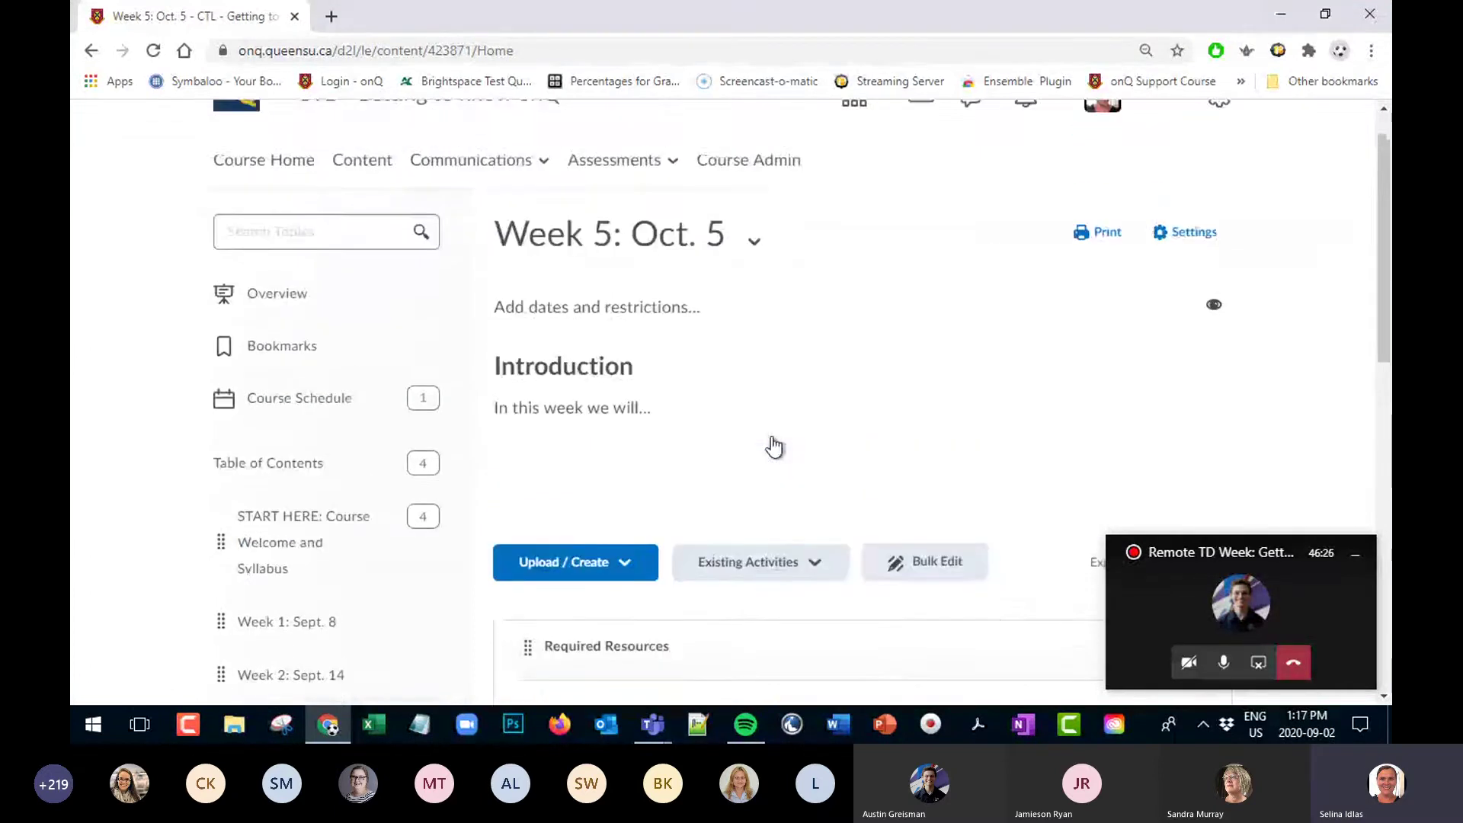
pyautogui.scroll(-2, 793, 420)
pyautogui.click(785, 423)
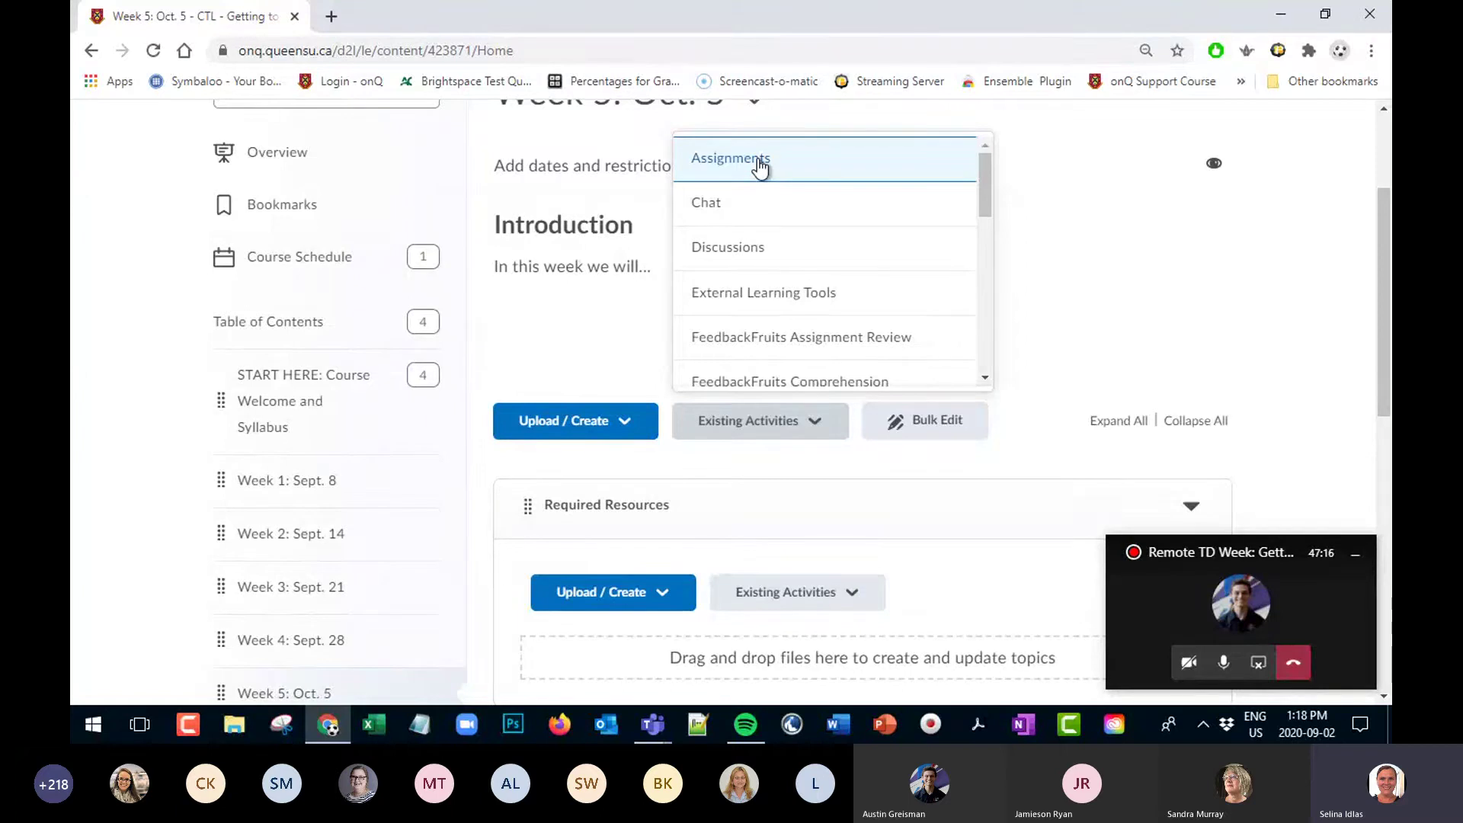
# Close the Existing Activities list, leaving Week 5's Introduction text open for editing
pyautogui.click(1149, 266)
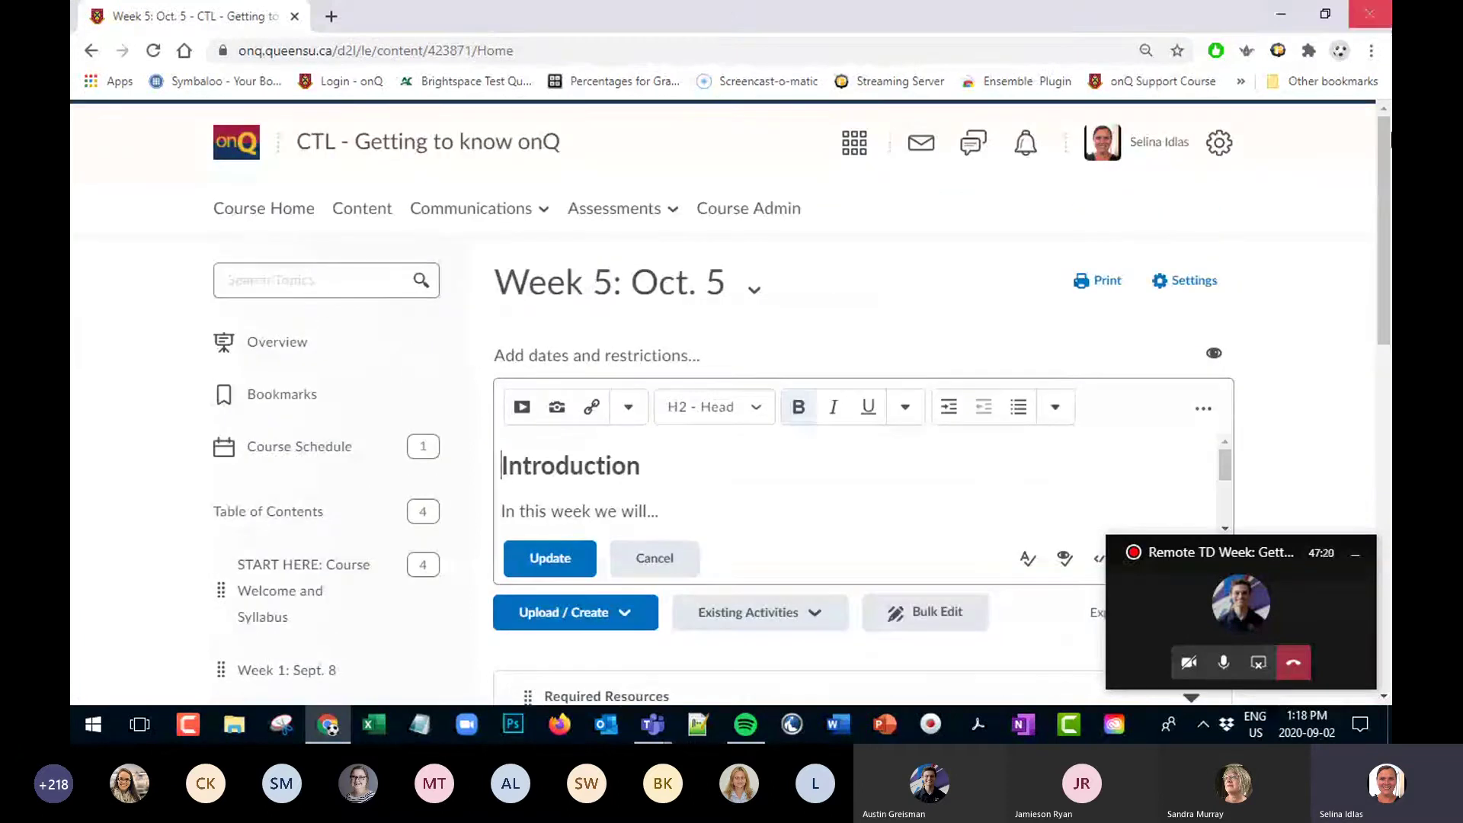
pyautogui.click(74, 385)
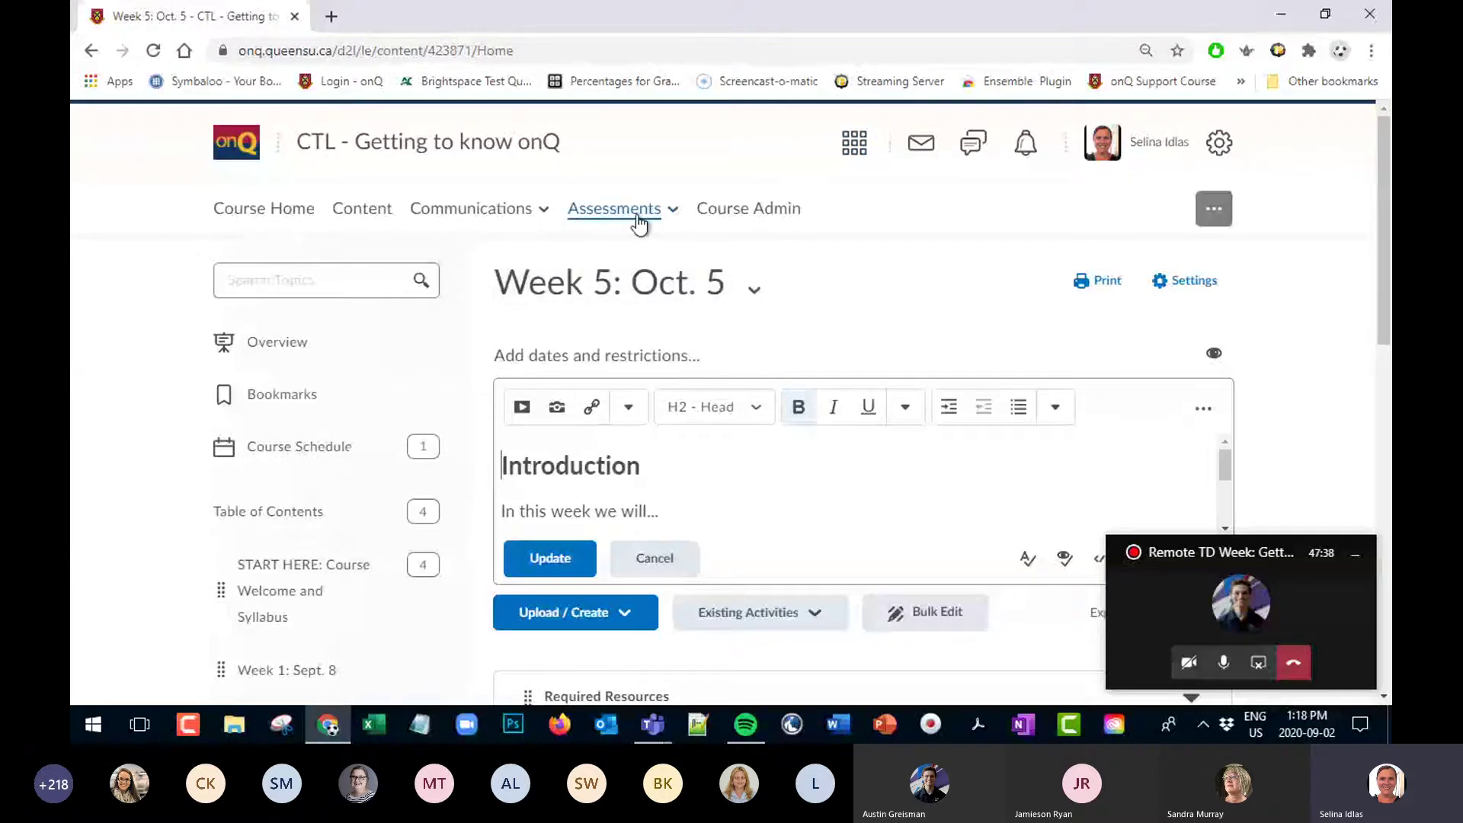
# Go to the Assignments page listing Assignment 1 and Assignment 2 via the Assessments menu
pyautogui.click(676, 217)
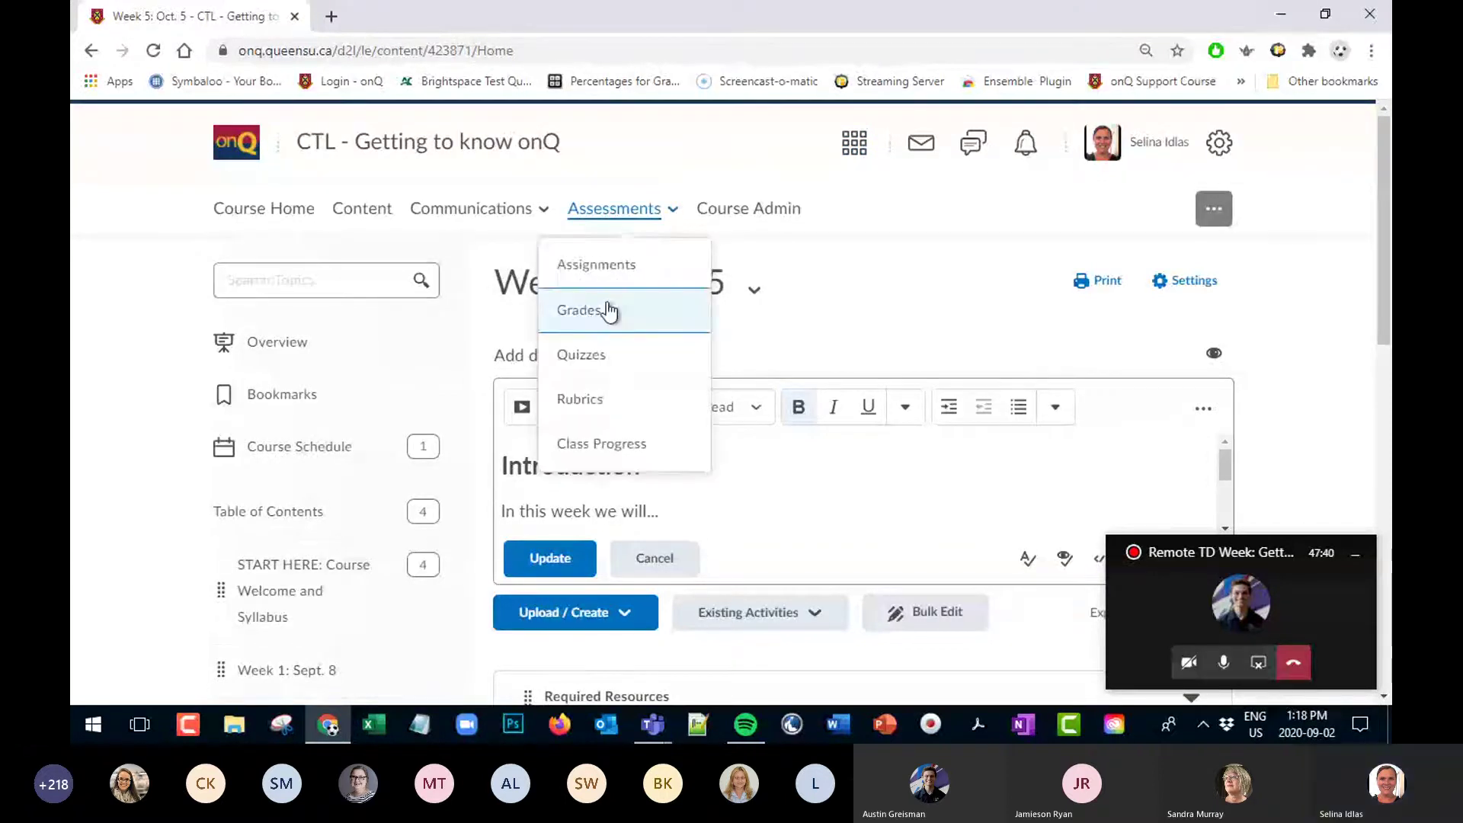
pyautogui.click(607, 271)
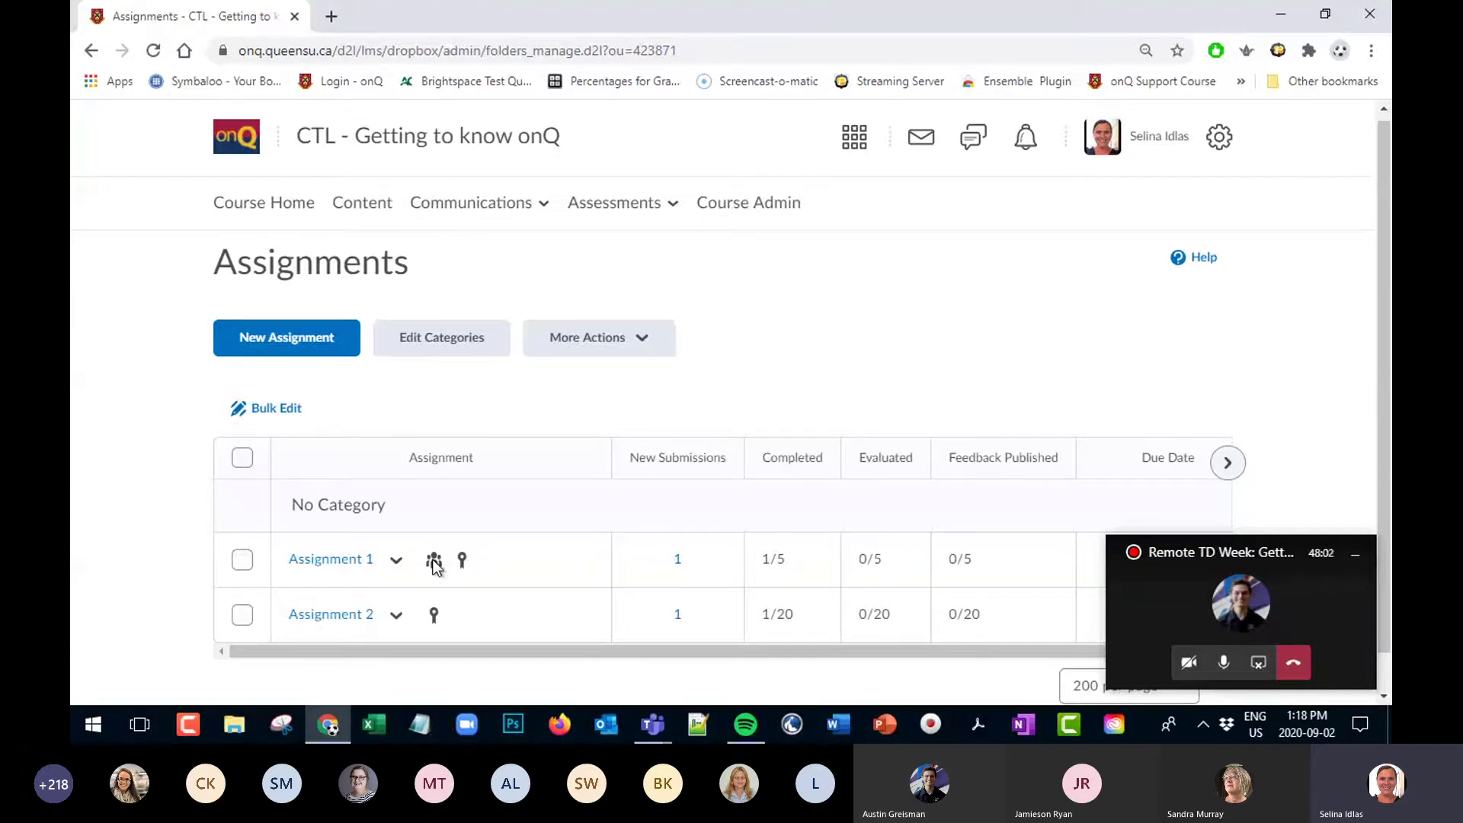
# From the Assignments list, choose View Submissions in Assignment 1's actions menu
pyautogui.moveTo(434, 566)
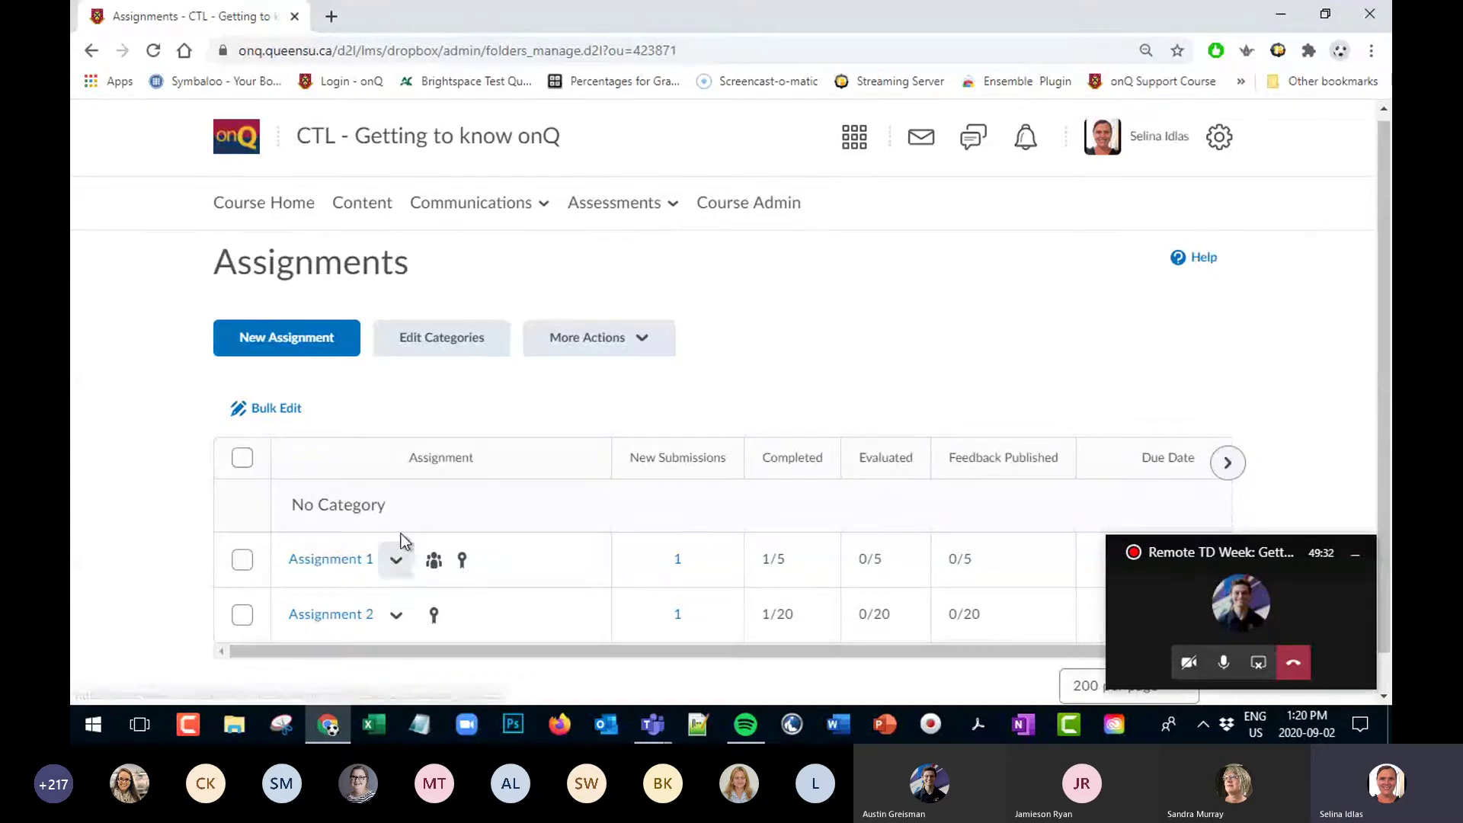
pyautogui.click(599, 212)
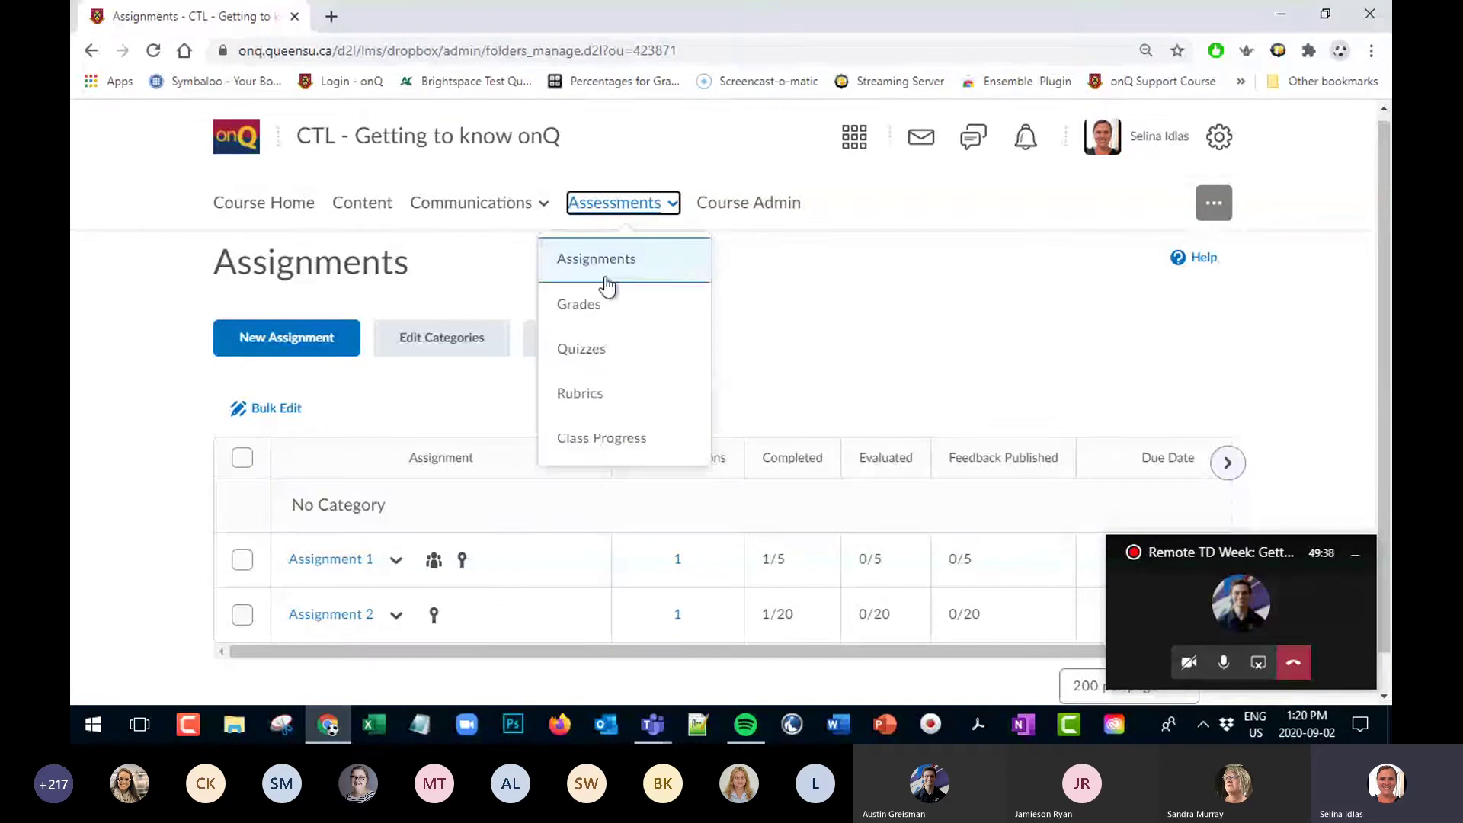
pyautogui.click(72, 577)
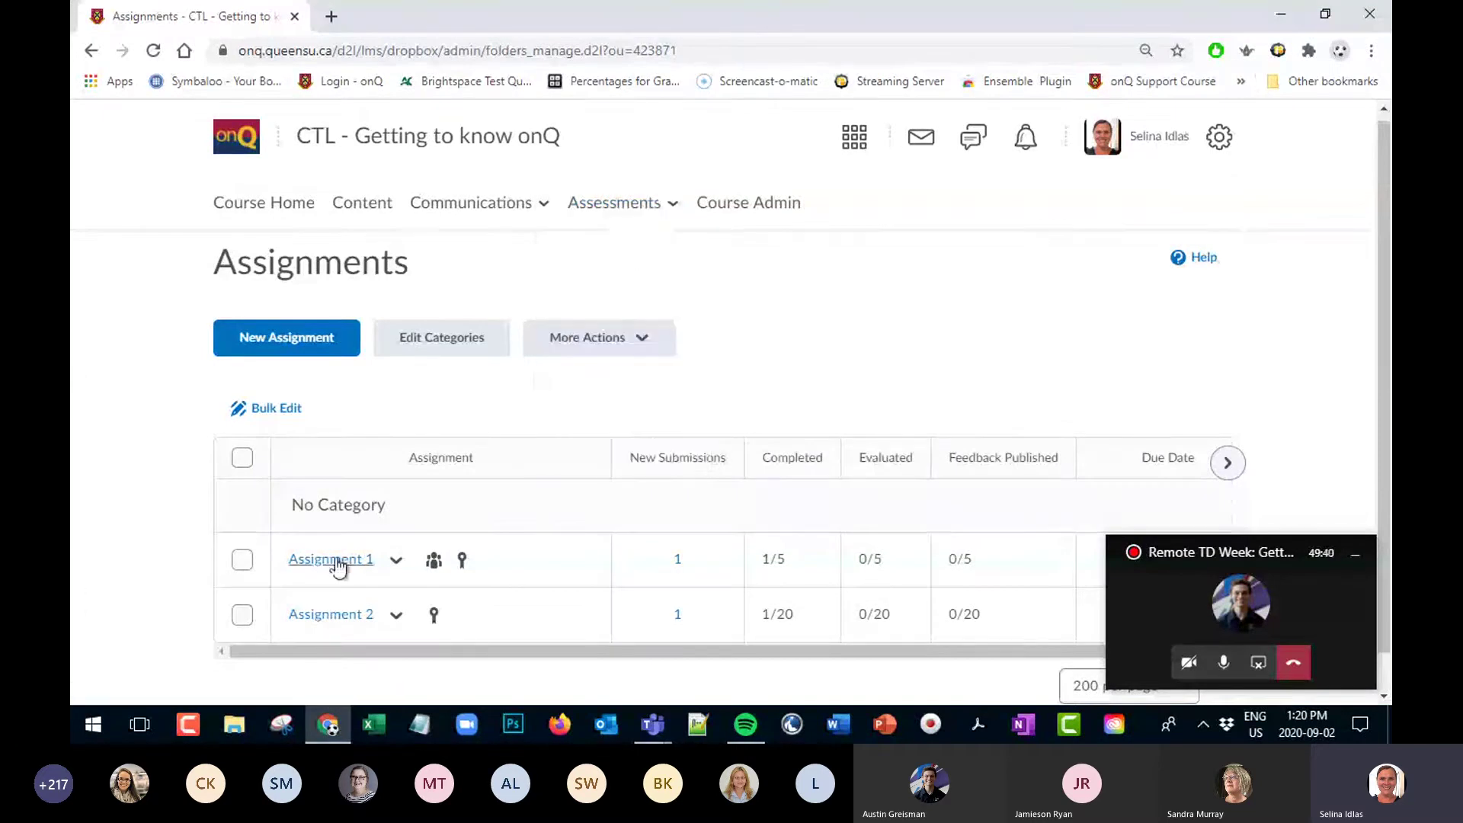
pyautogui.click(398, 571)
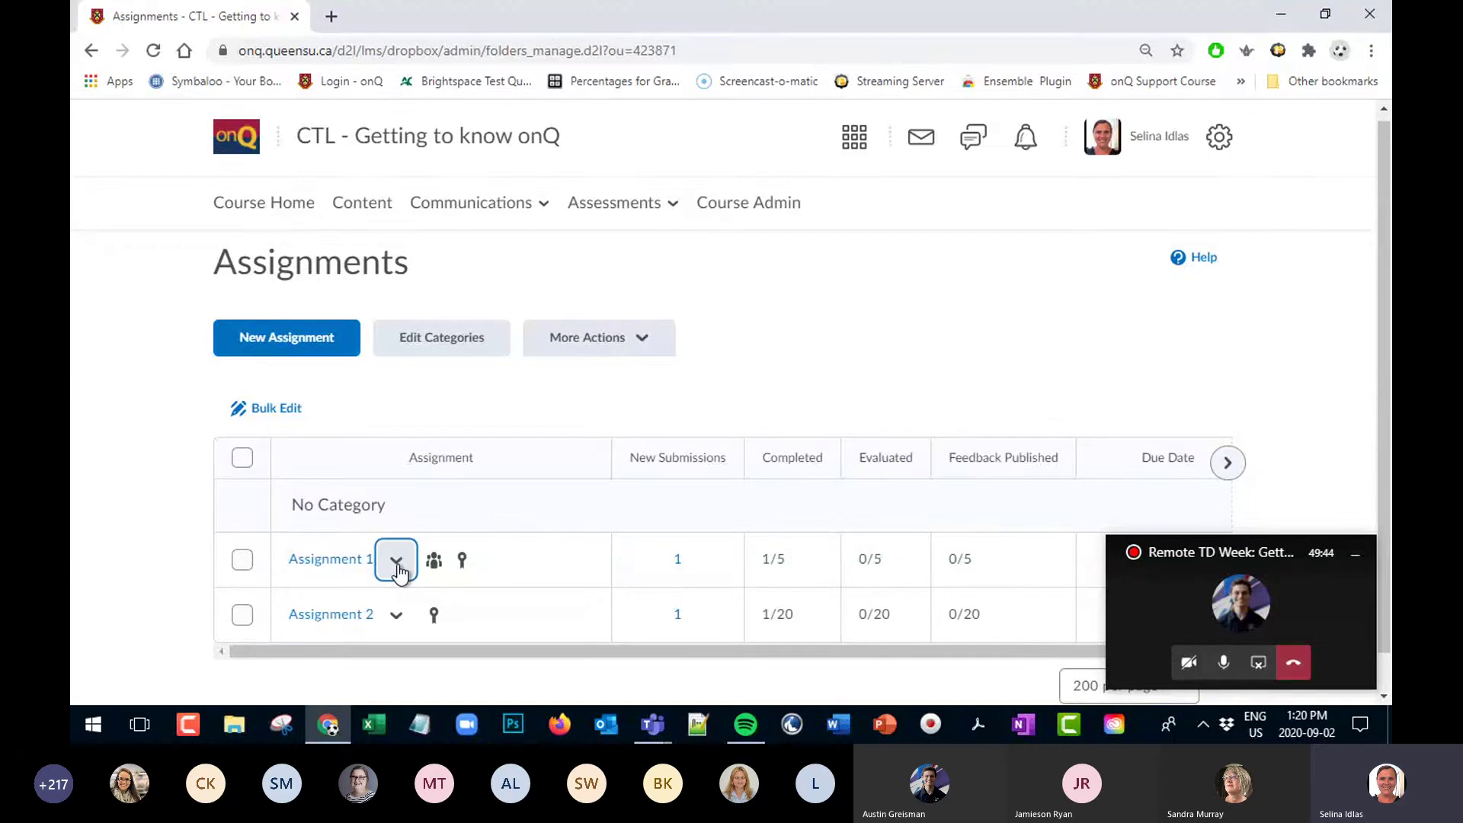
pyautogui.click(398, 570)
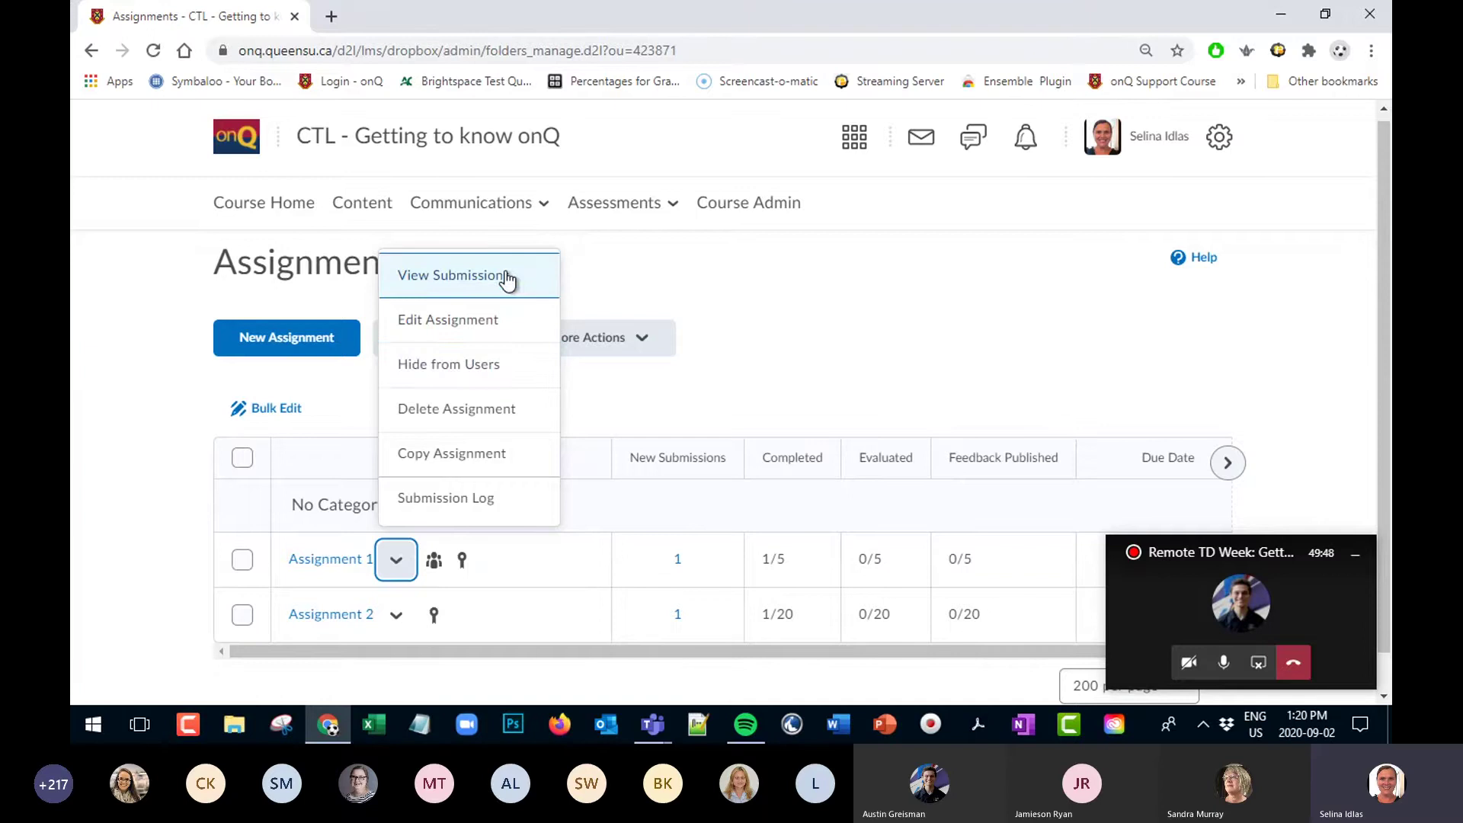
pyautogui.click(468, 279)
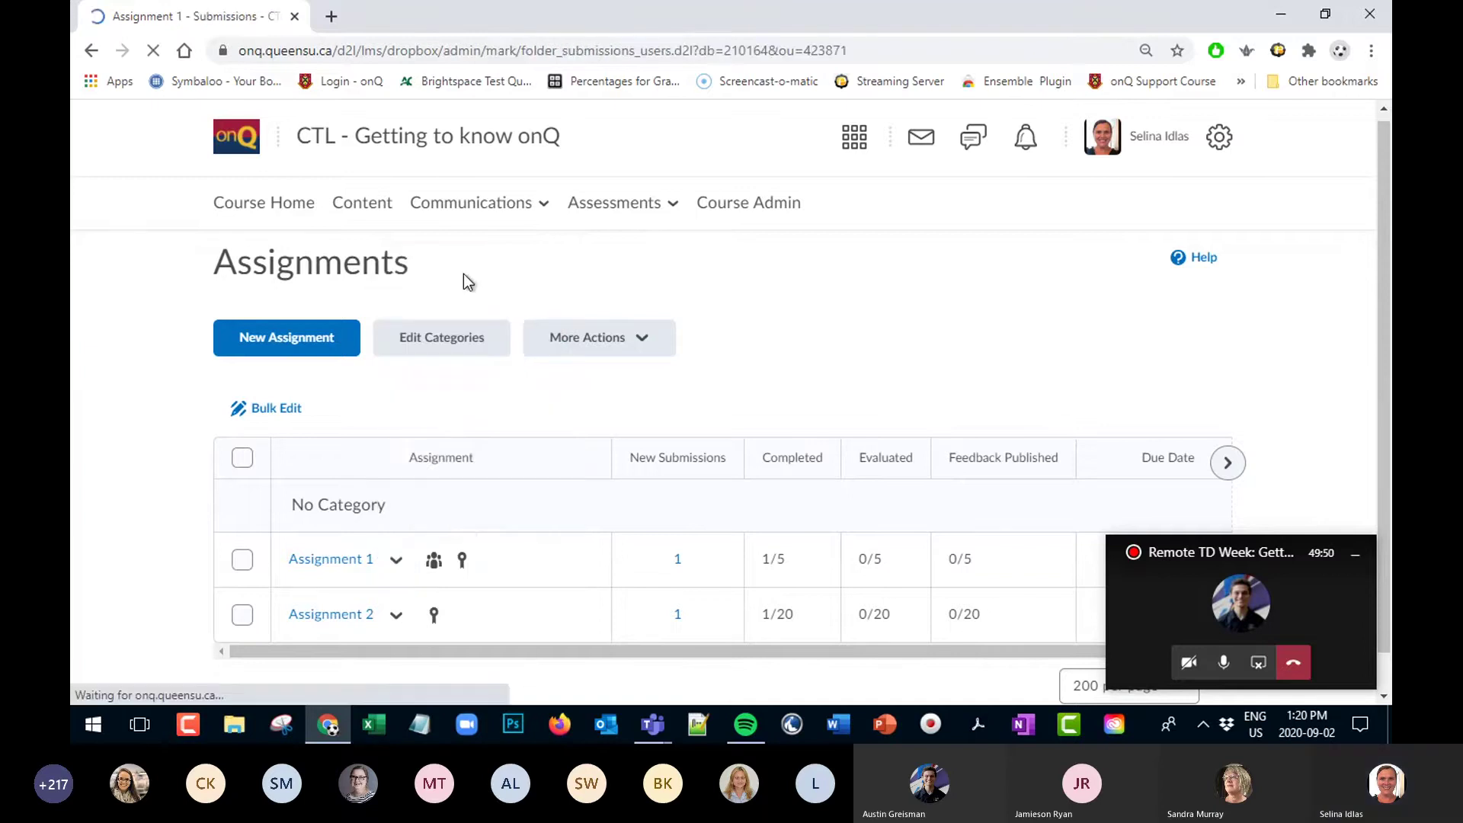
pyautogui.scroll(-2, 390, 391)
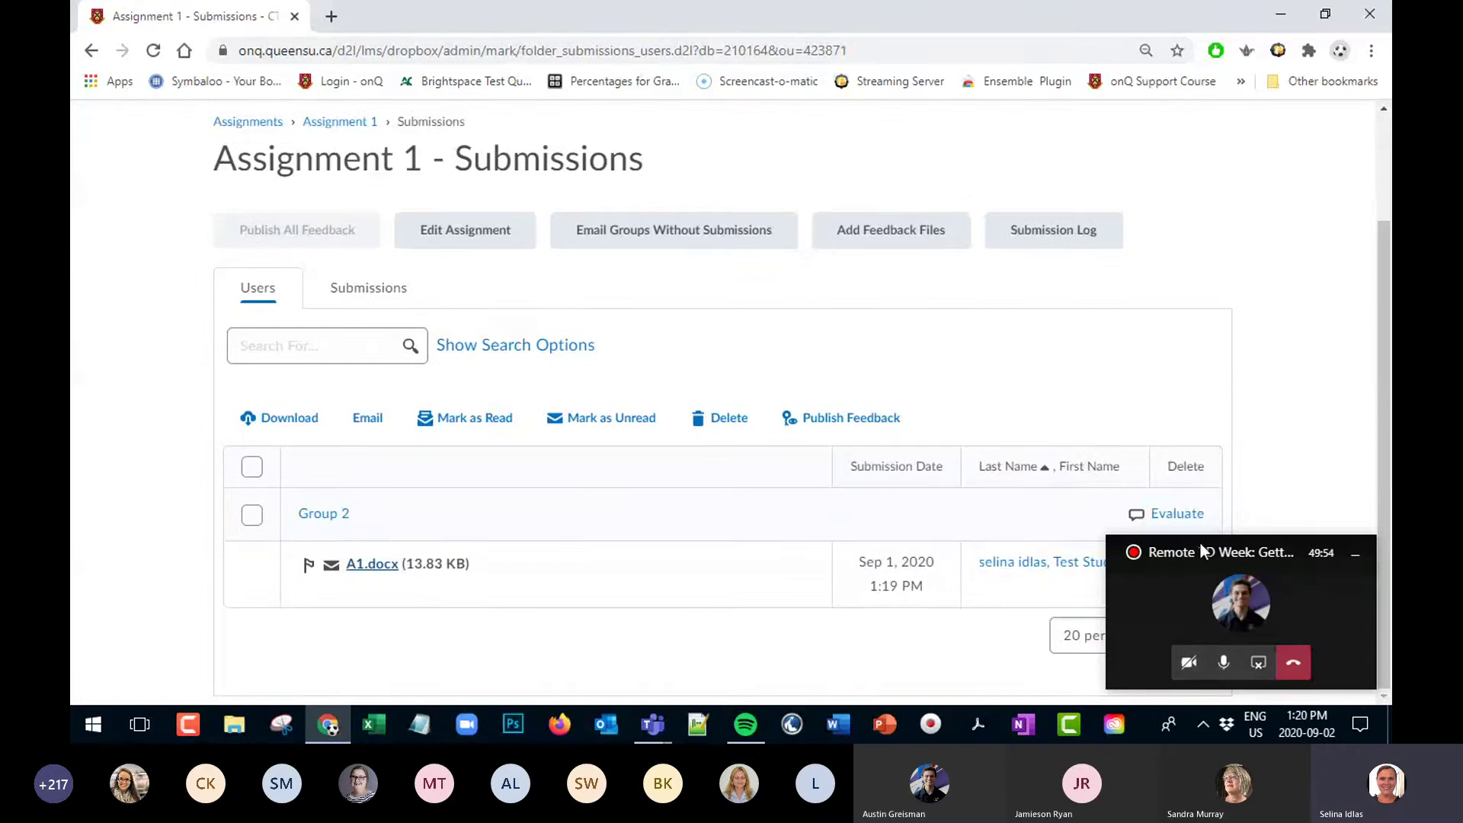
pyautogui.moveTo(1200, 542); pyautogui.dragTo(1184, 71)
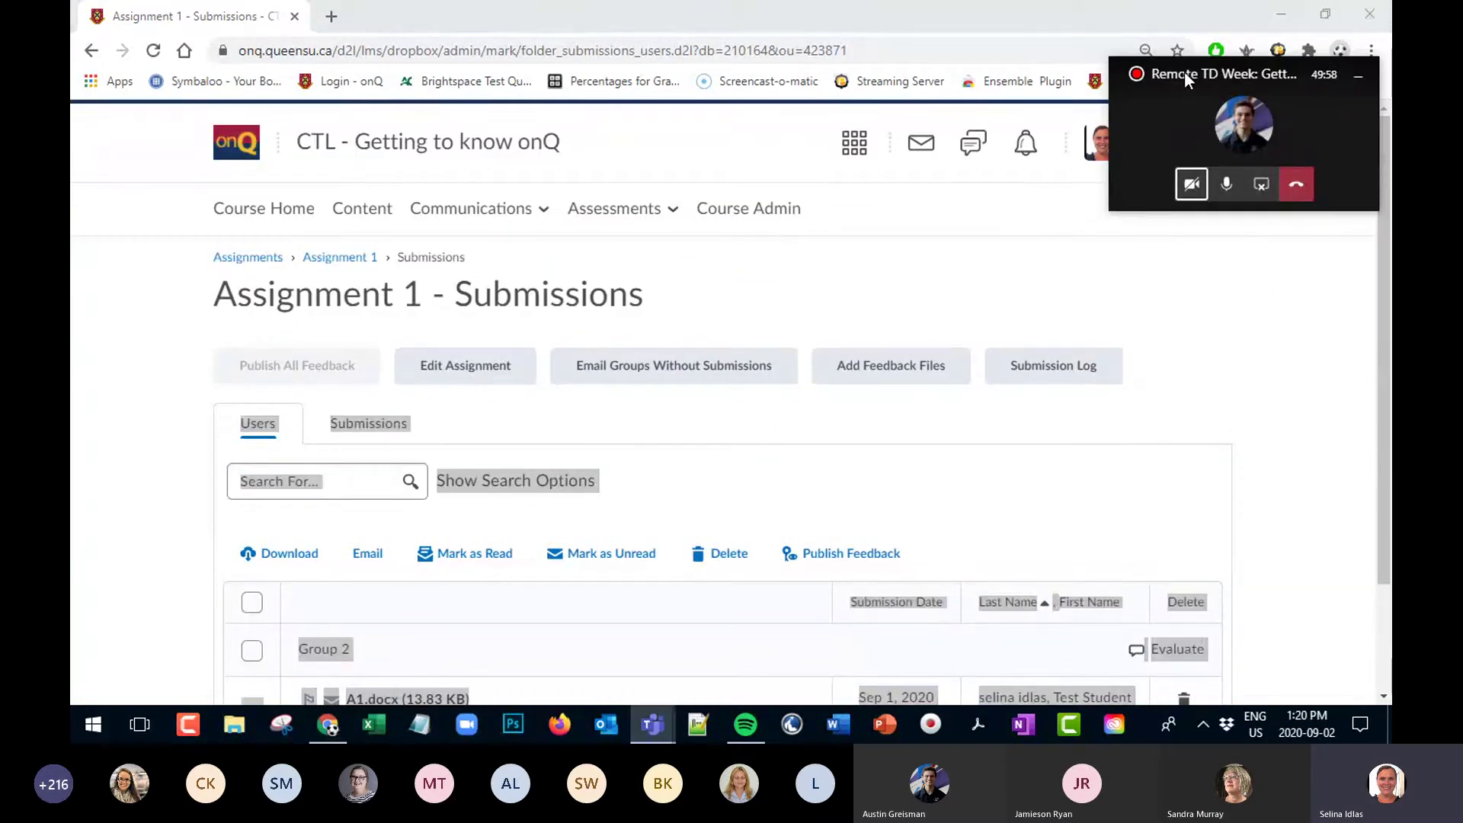
pyautogui.click(467, 523)
pyautogui.scroll(-2, 467, 523)
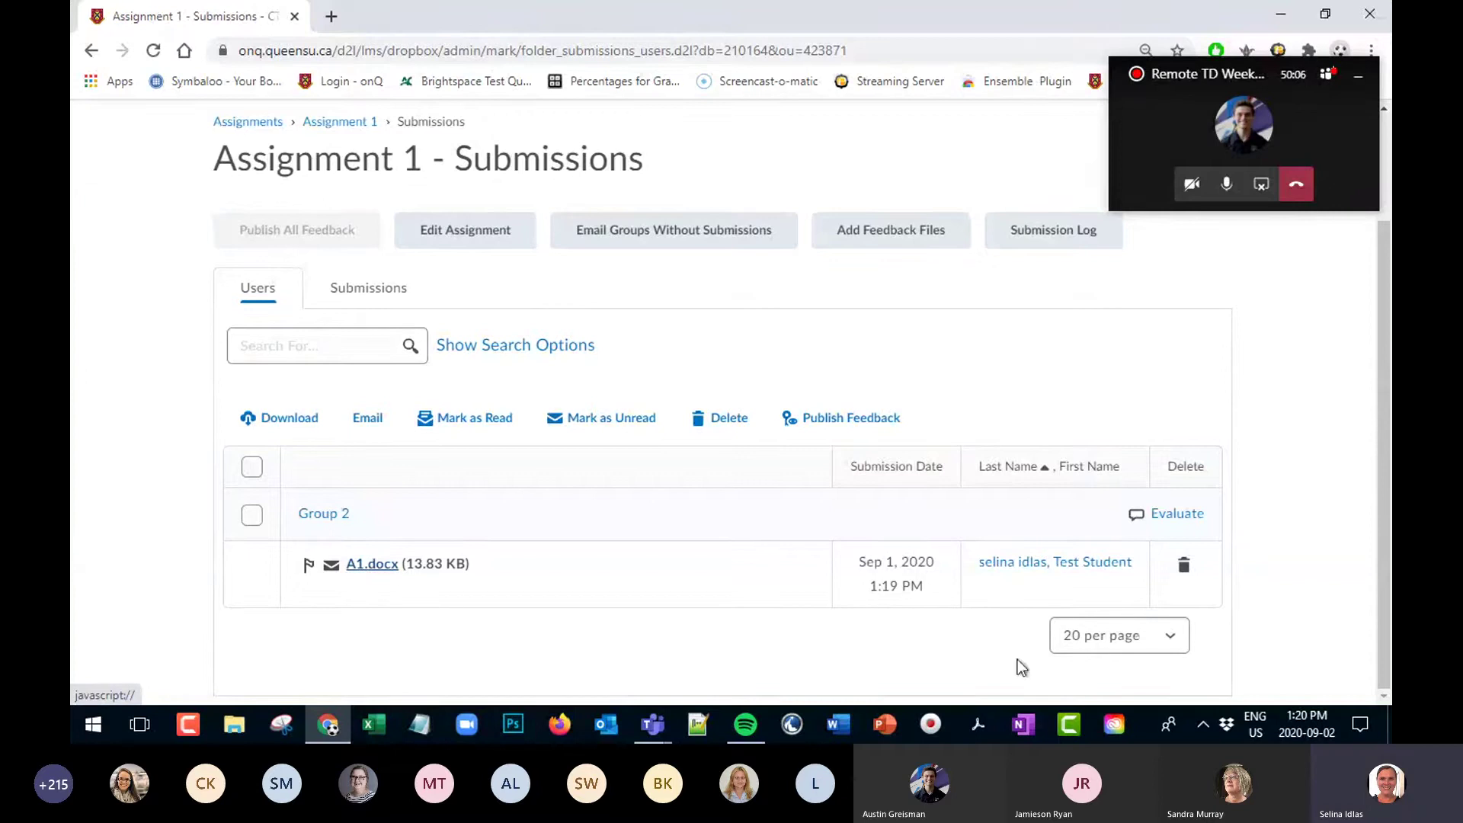
# Open Group 2's Assignment 1 Evaluate page and review the full Group 2 member list
pyautogui.click(1179, 522)
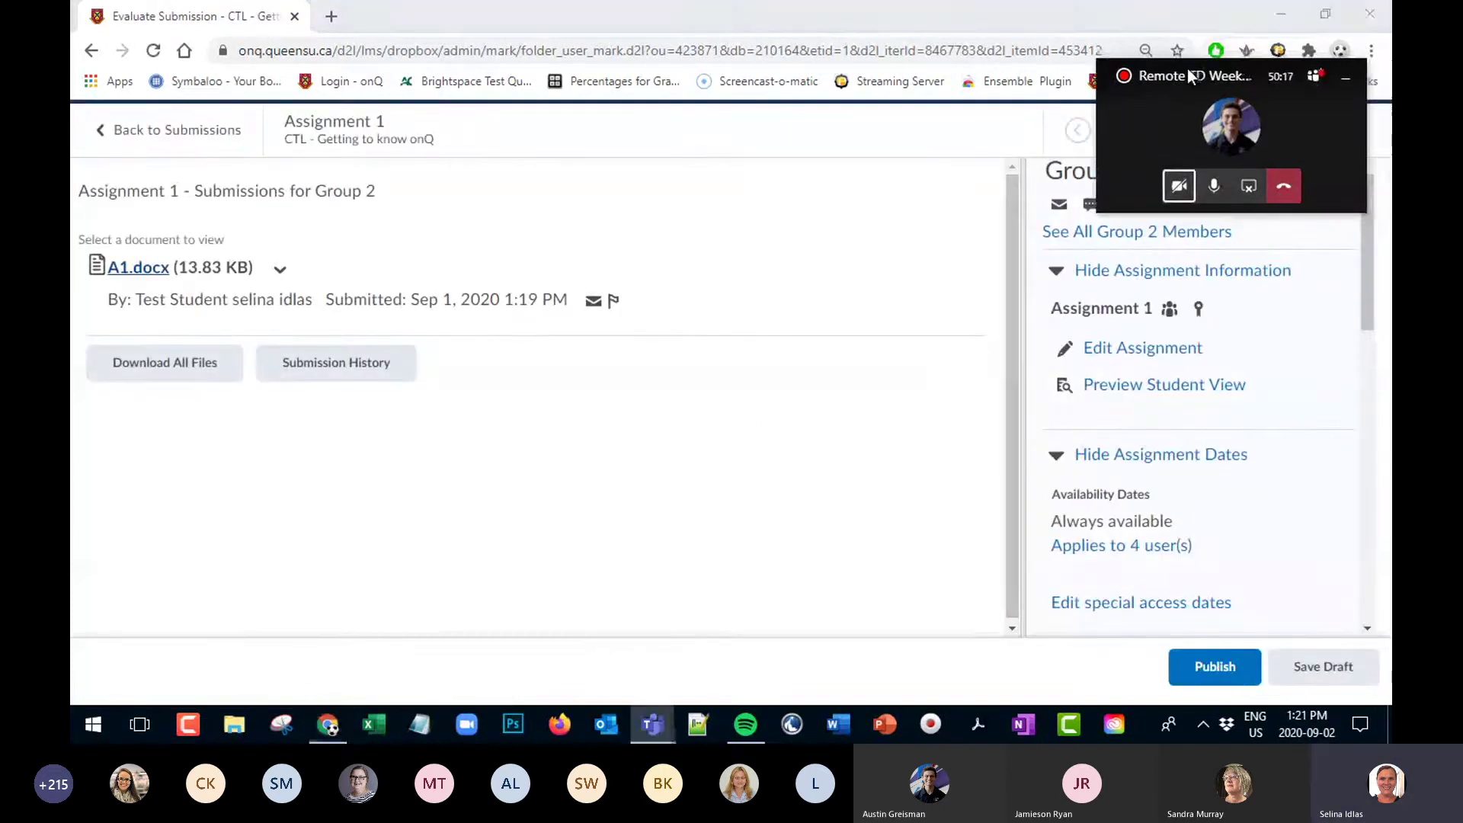
pyautogui.moveTo(1203, 74); pyautogui.dragTo(806, 7)
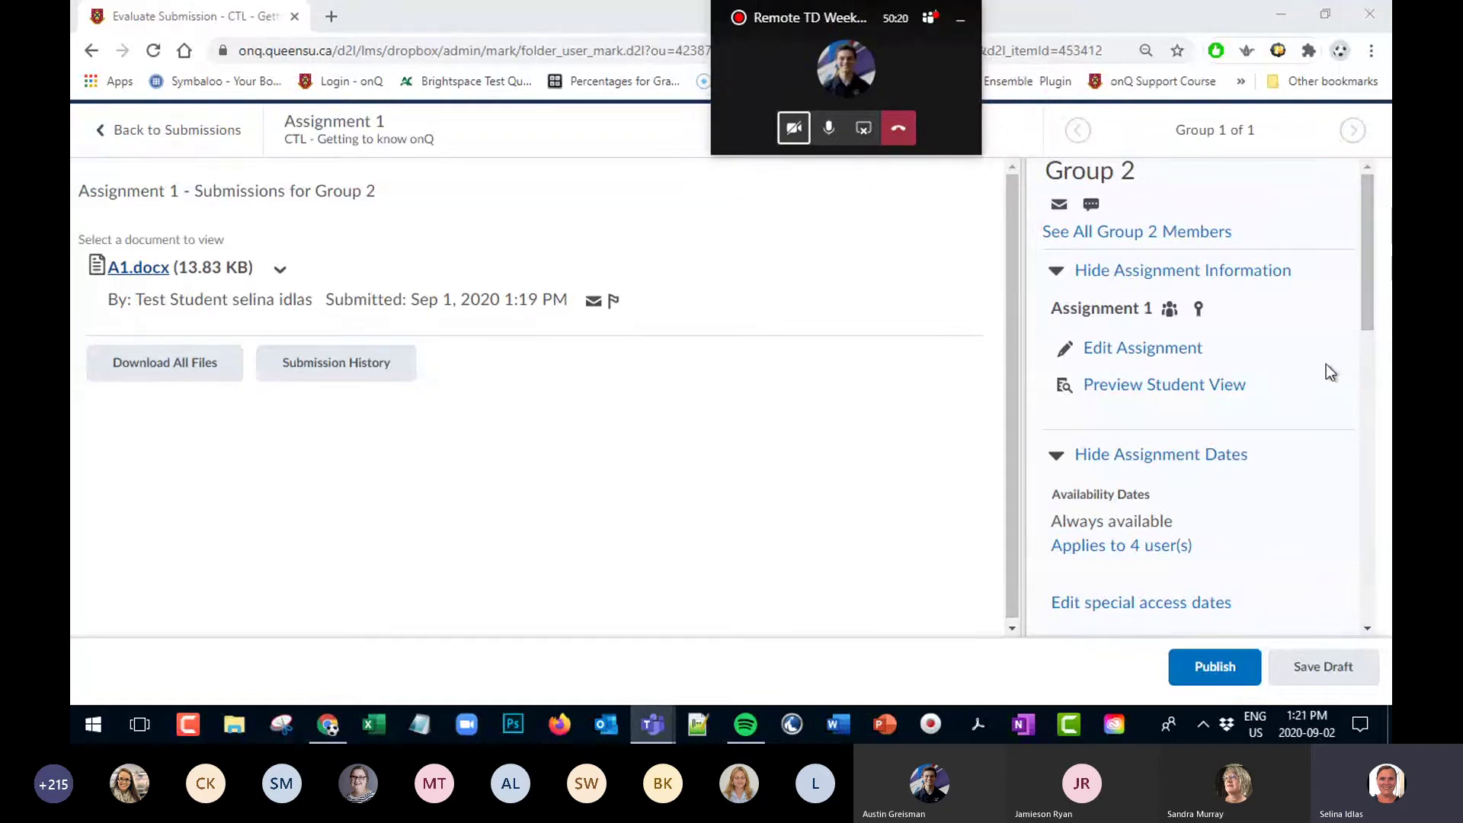
pyautogui.moveTo(1371, 258)
pyautogui.mouseDown()
pyautogui.moveTo(1387, 577)
pyautogui.moveTo(1388, 255)
pyautogui.mouseUp()
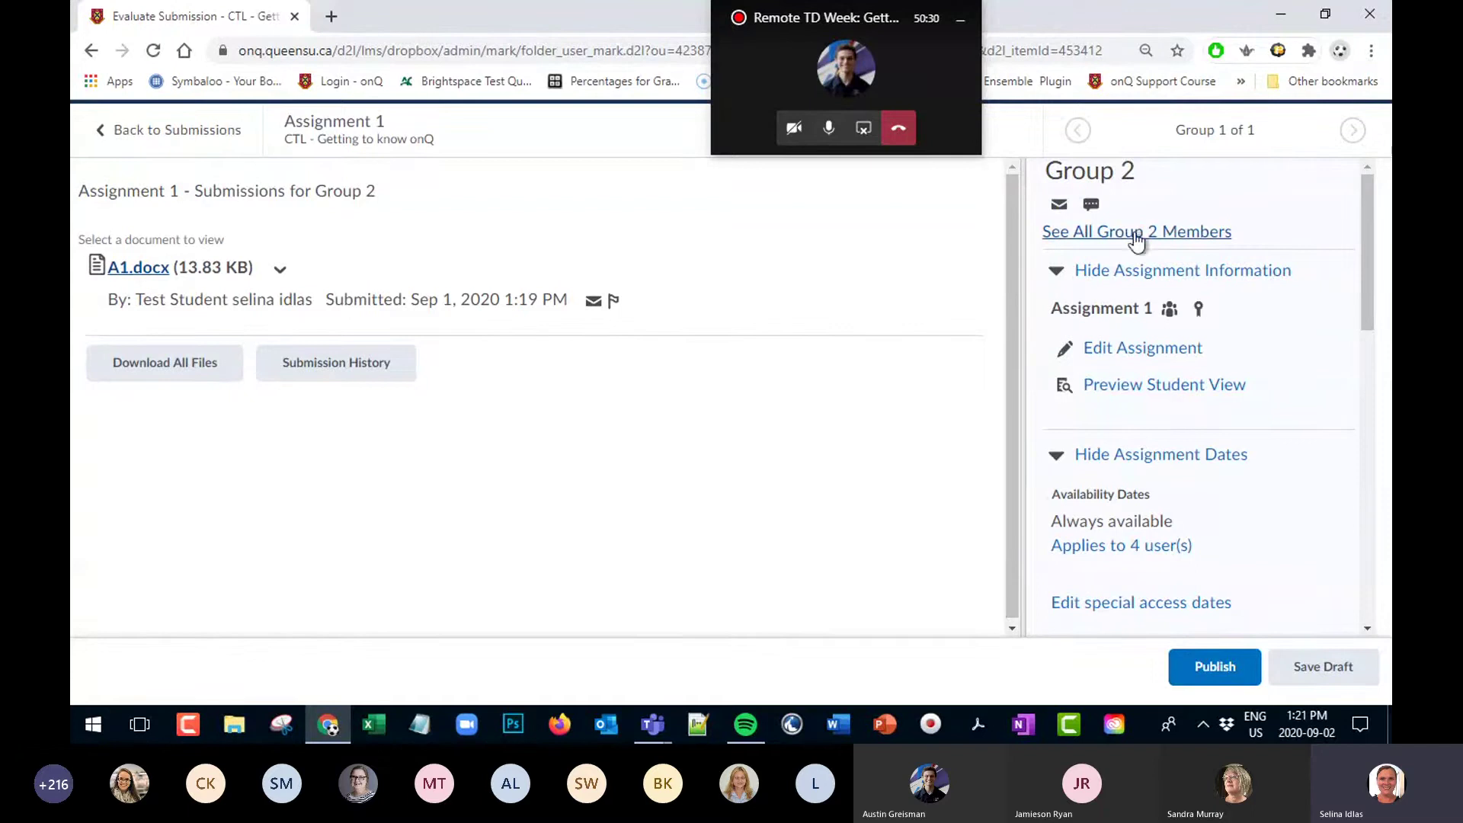
pyautogui.click(1103, 230)
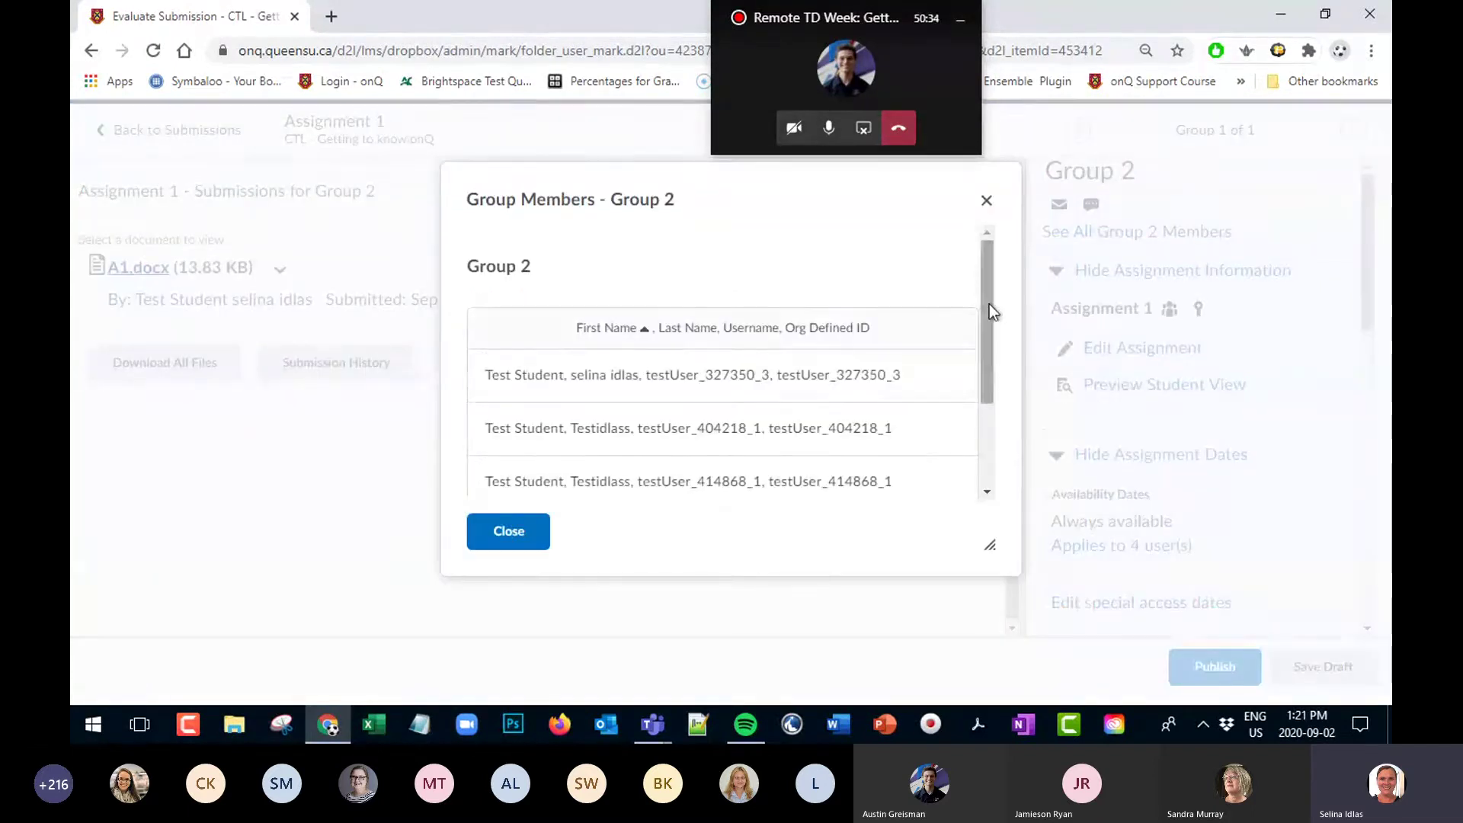
pyautogui.moveTo(988, 307)
pyautogui.mouseDown()
pyautogui.moveTo(995, 423)
pyautogui.moveTo(1004, 289)
pyautogui.mouseUp()
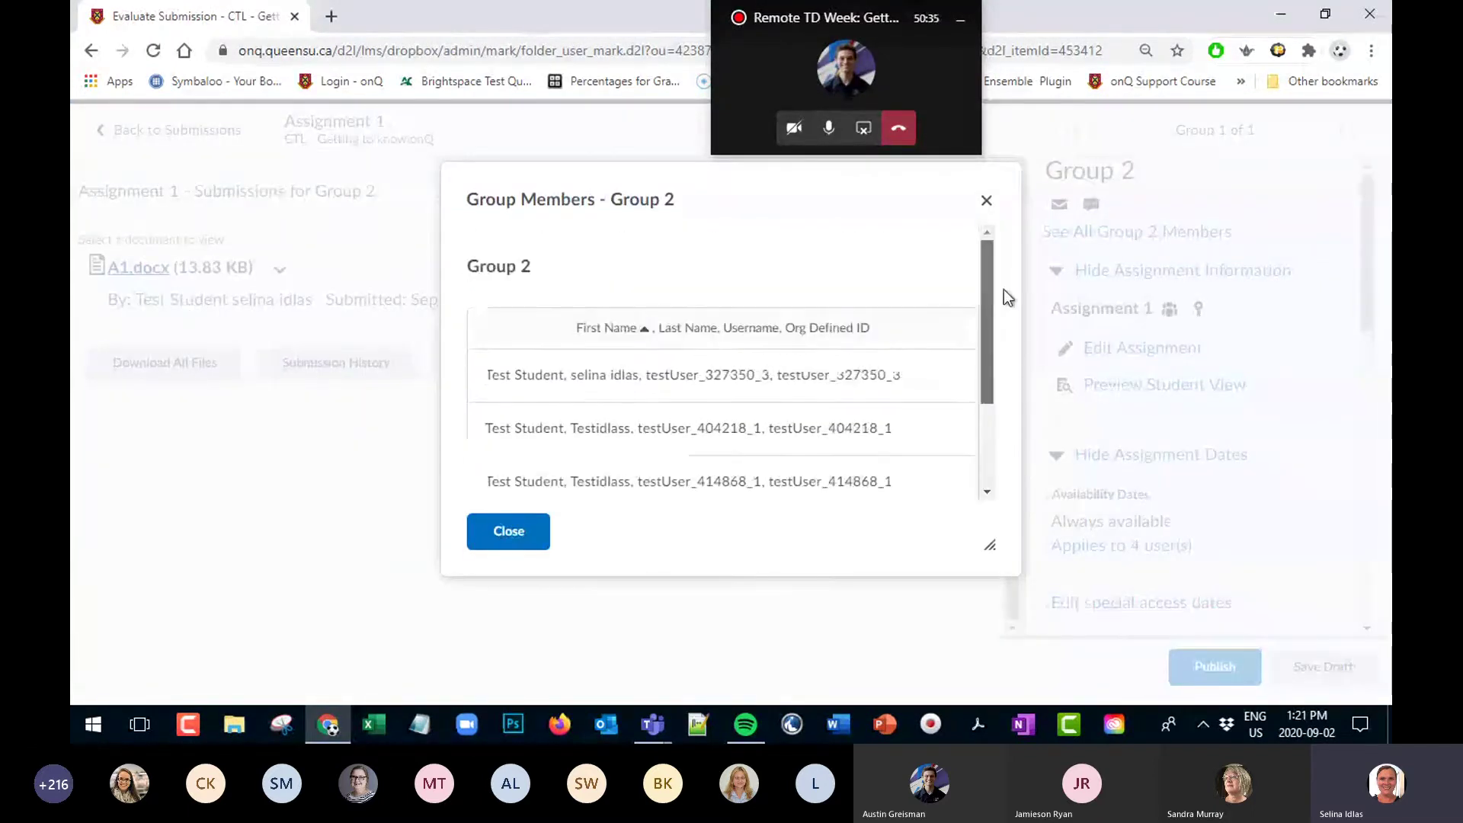
pyautogui.click(986, 200)
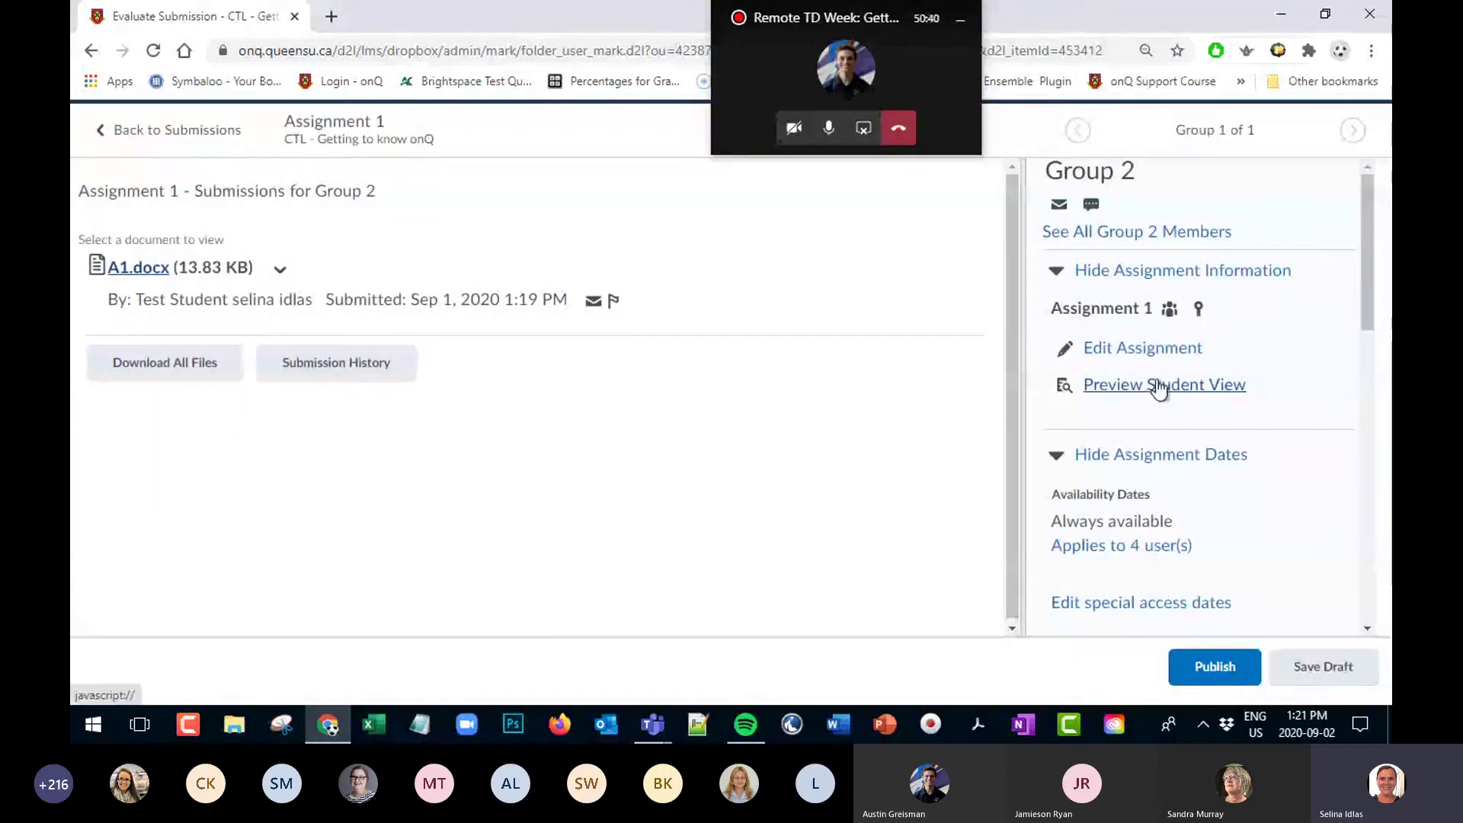
pyautogui.tripleClick(1374, 314)
pyautogui.moveTo(1365, 305); pyautogui.dragTo(1377, 488)
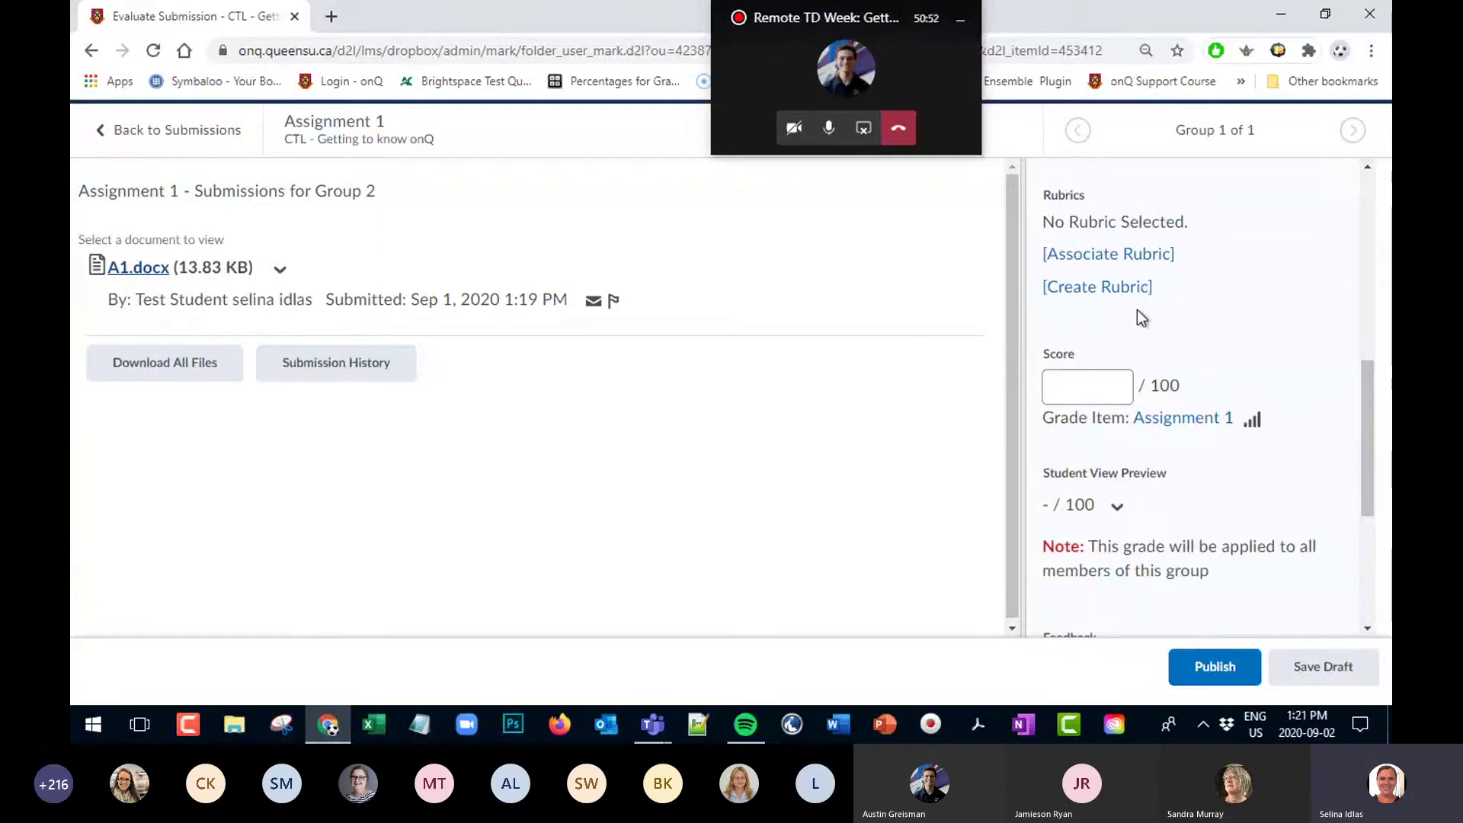
# Scroll Group 2's grading panel to the Feedback options and view A1.docx in the document viewer
pyautogui.click(1089, 393)
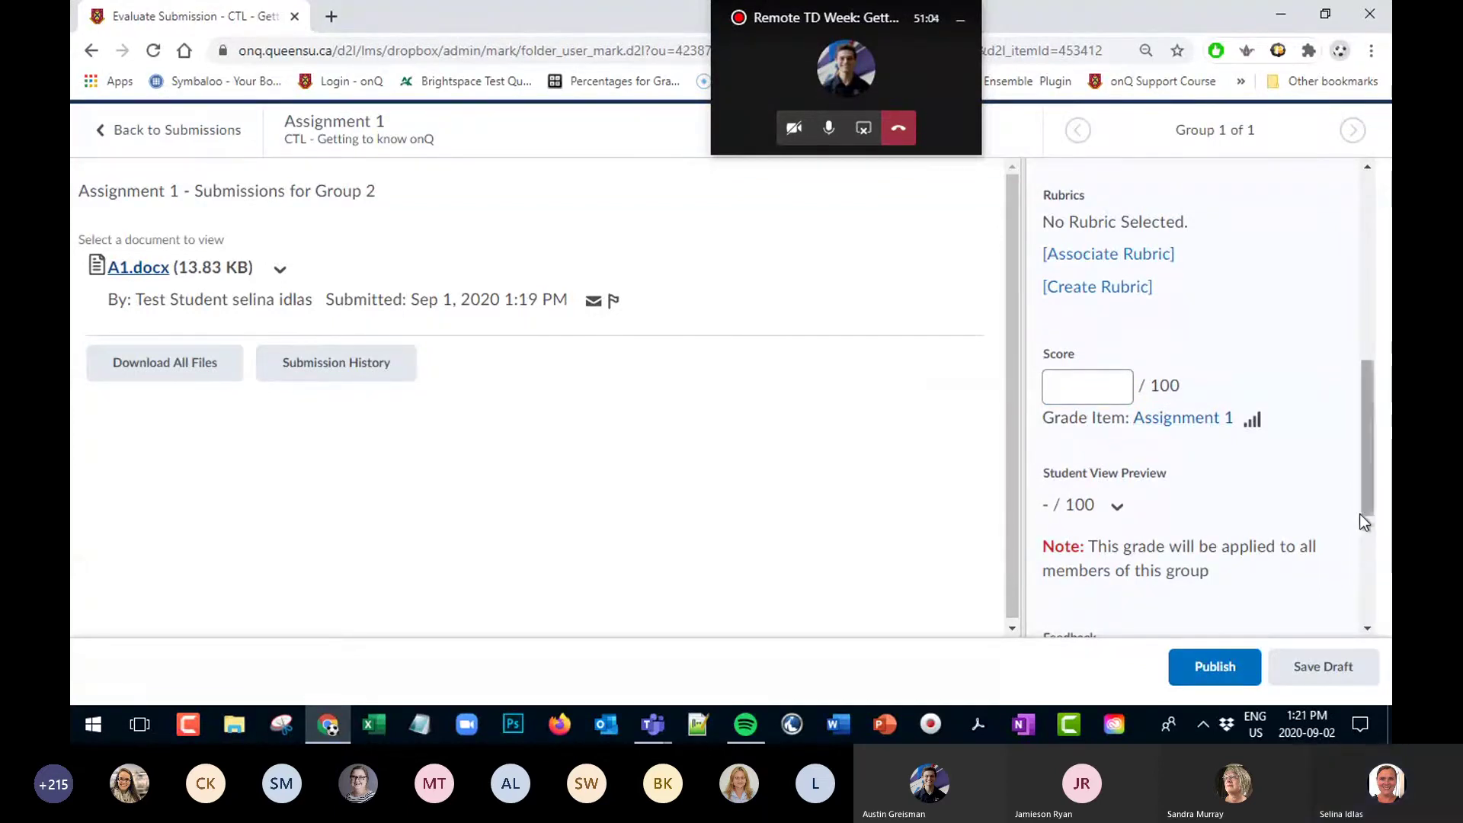
pyautogui.scroll(-1, 1368, 526)
pyautogui.scroll(-2, 1368, 529)
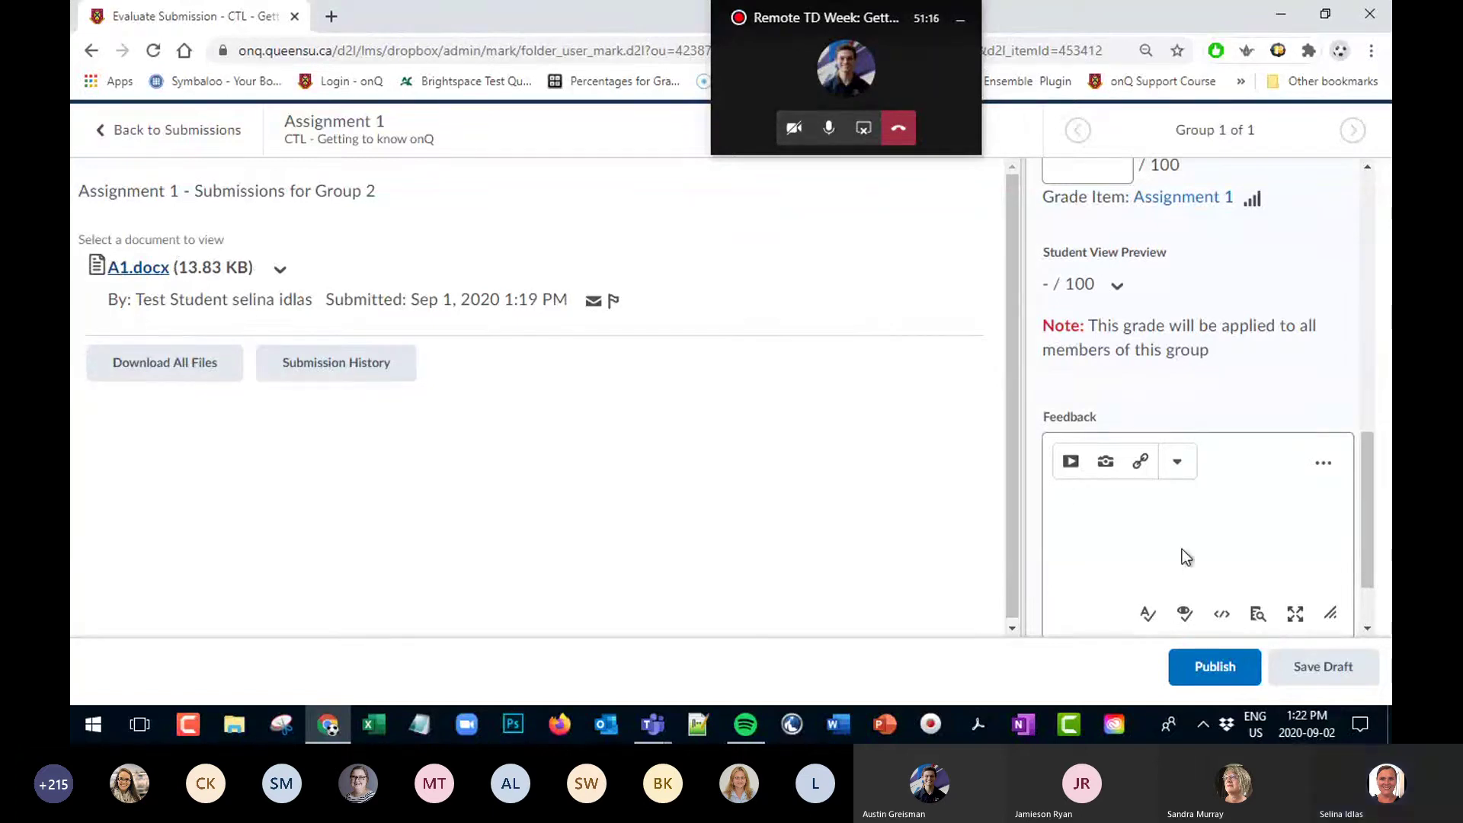
pyautogui.scroll(2, 1182, 549)
pyautogui.scroll(-3, 1173, 536)
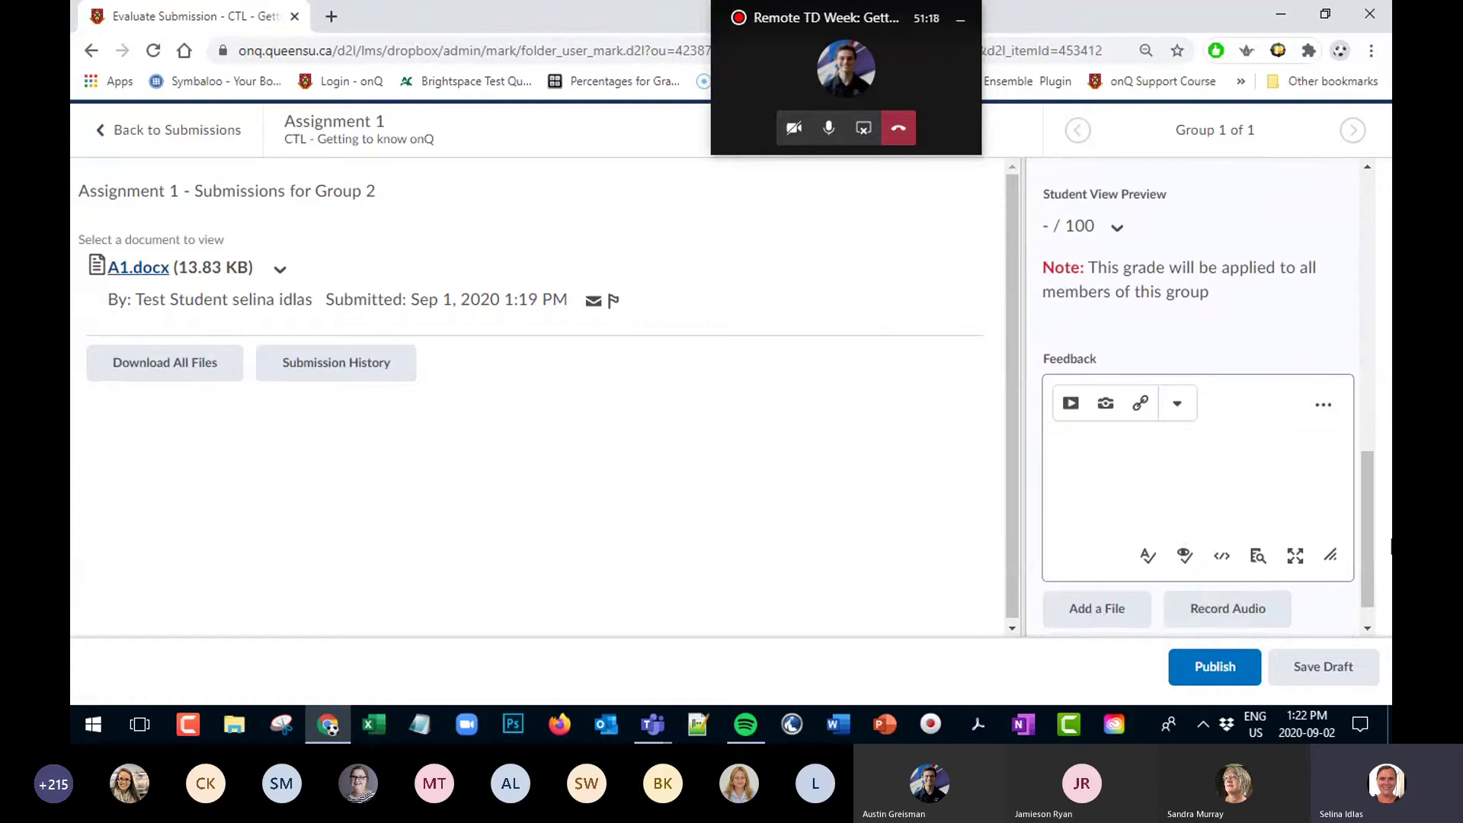
pyautogui.moveTo(1371, 500); pyautogui.dragTo(1374, 404)
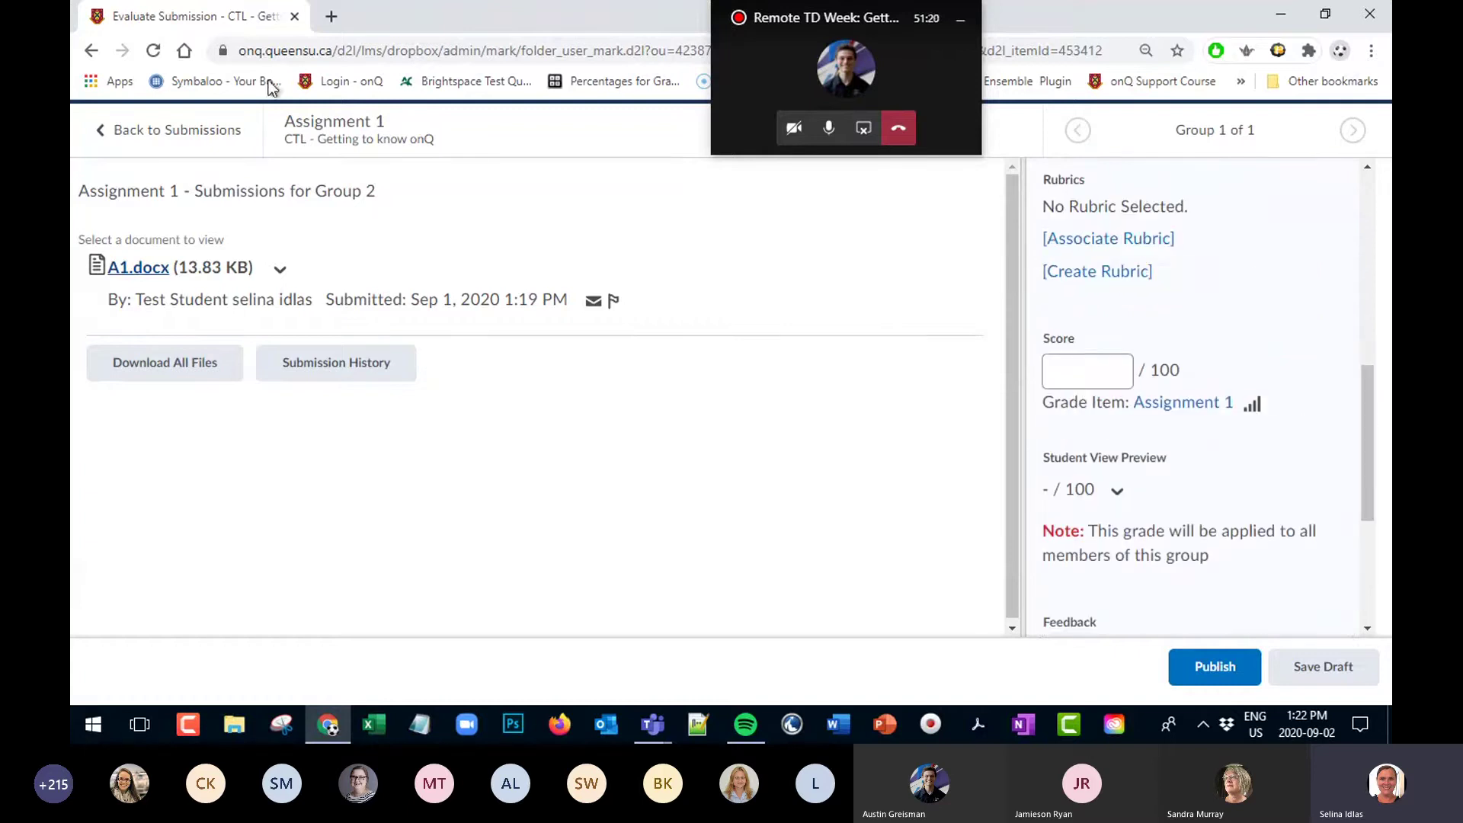
pyautogui.click(136, 276)
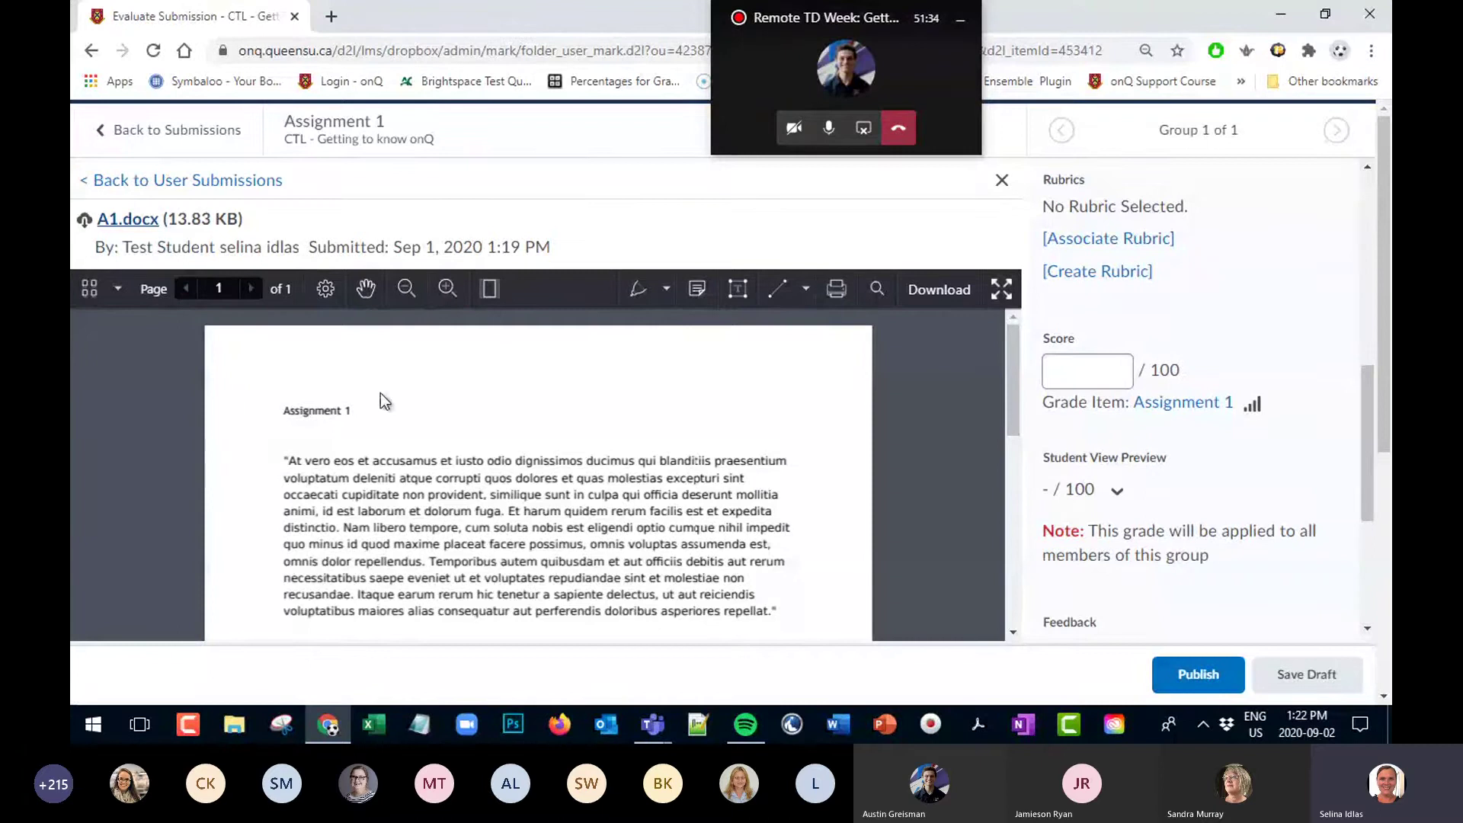
# Highlight the quotation's opening lines yellow with the Text Highlighter
pyautogui.click(663, 289)
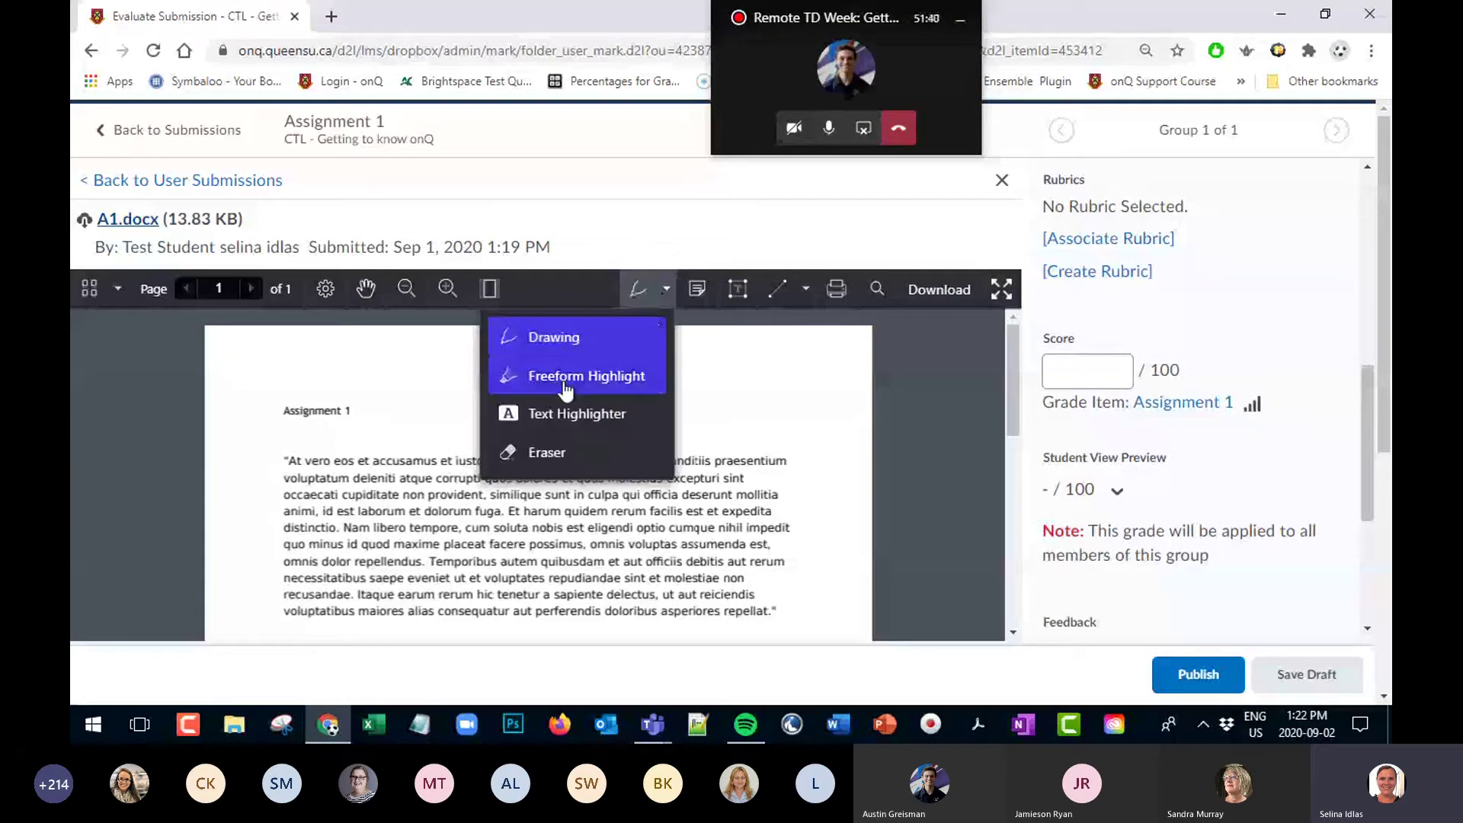
pyautogui.click(565, 413)
pyautogui.moveTo(487, 461); pyautogui.dragTo(700, 479)
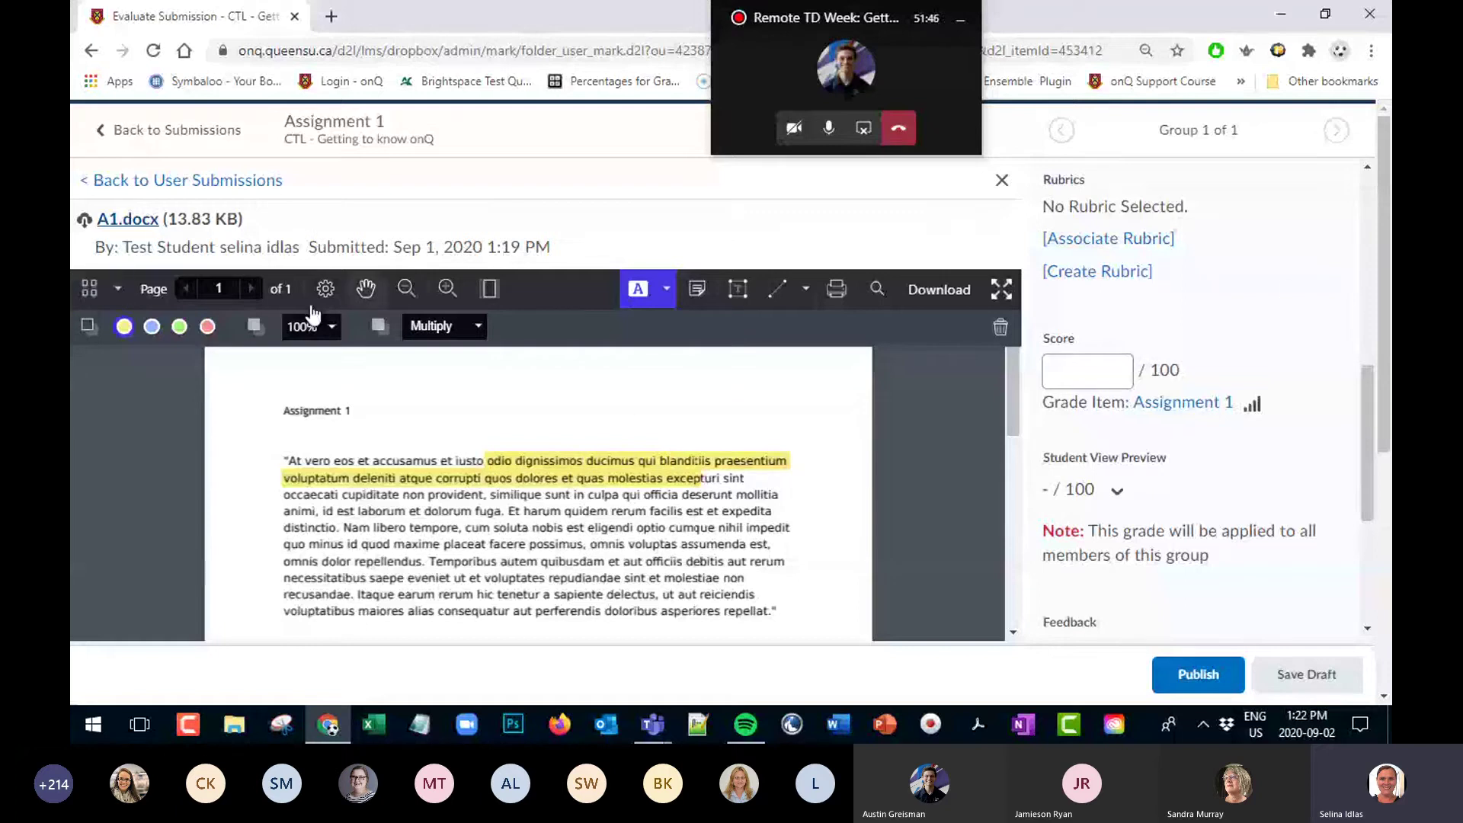
# Try adding a sticky-note comment, then discard it and leave annotation mode
pyautogui.click(697, 301)
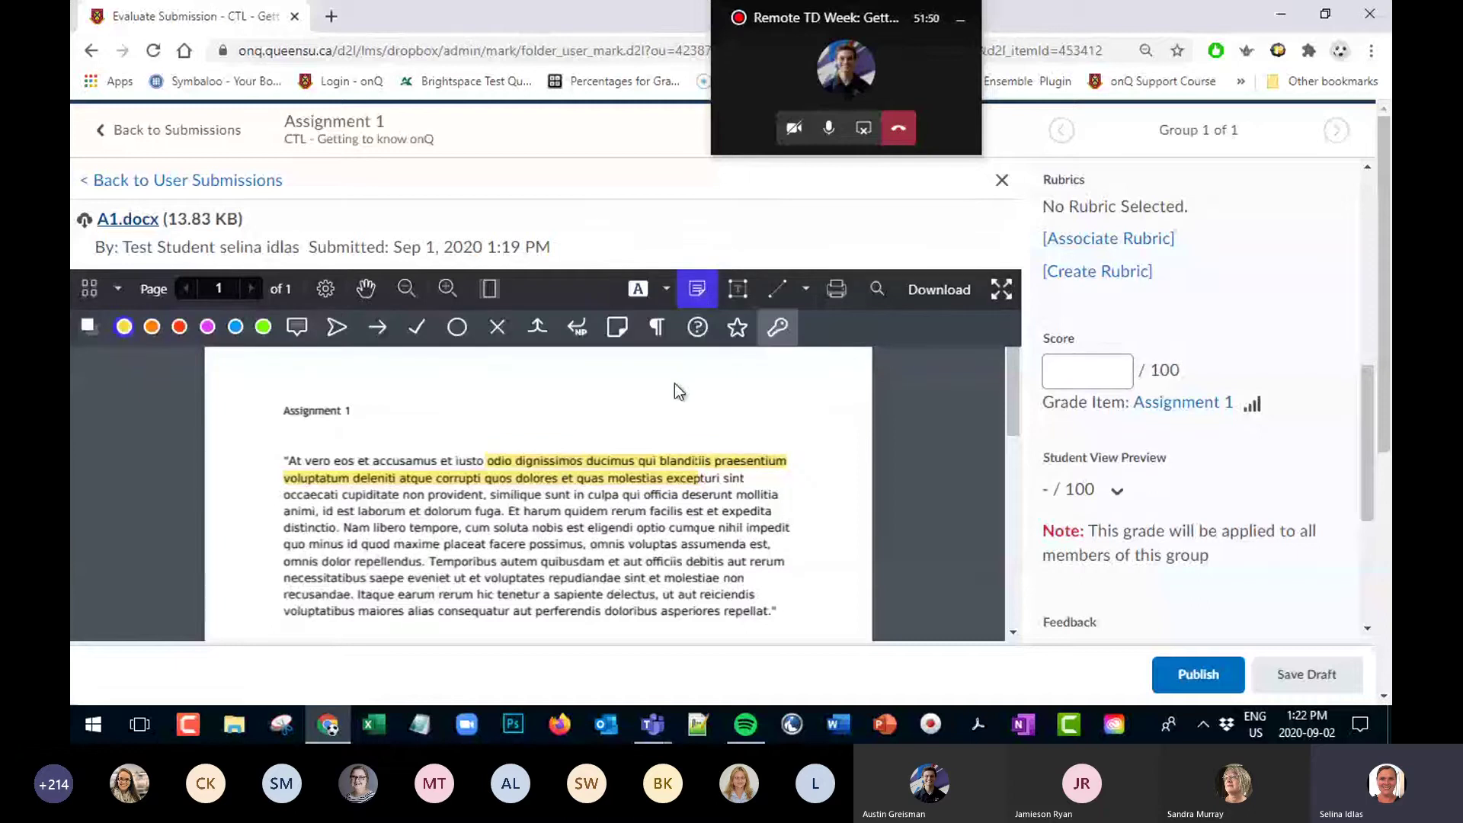
pyautogui.click(656, 565)
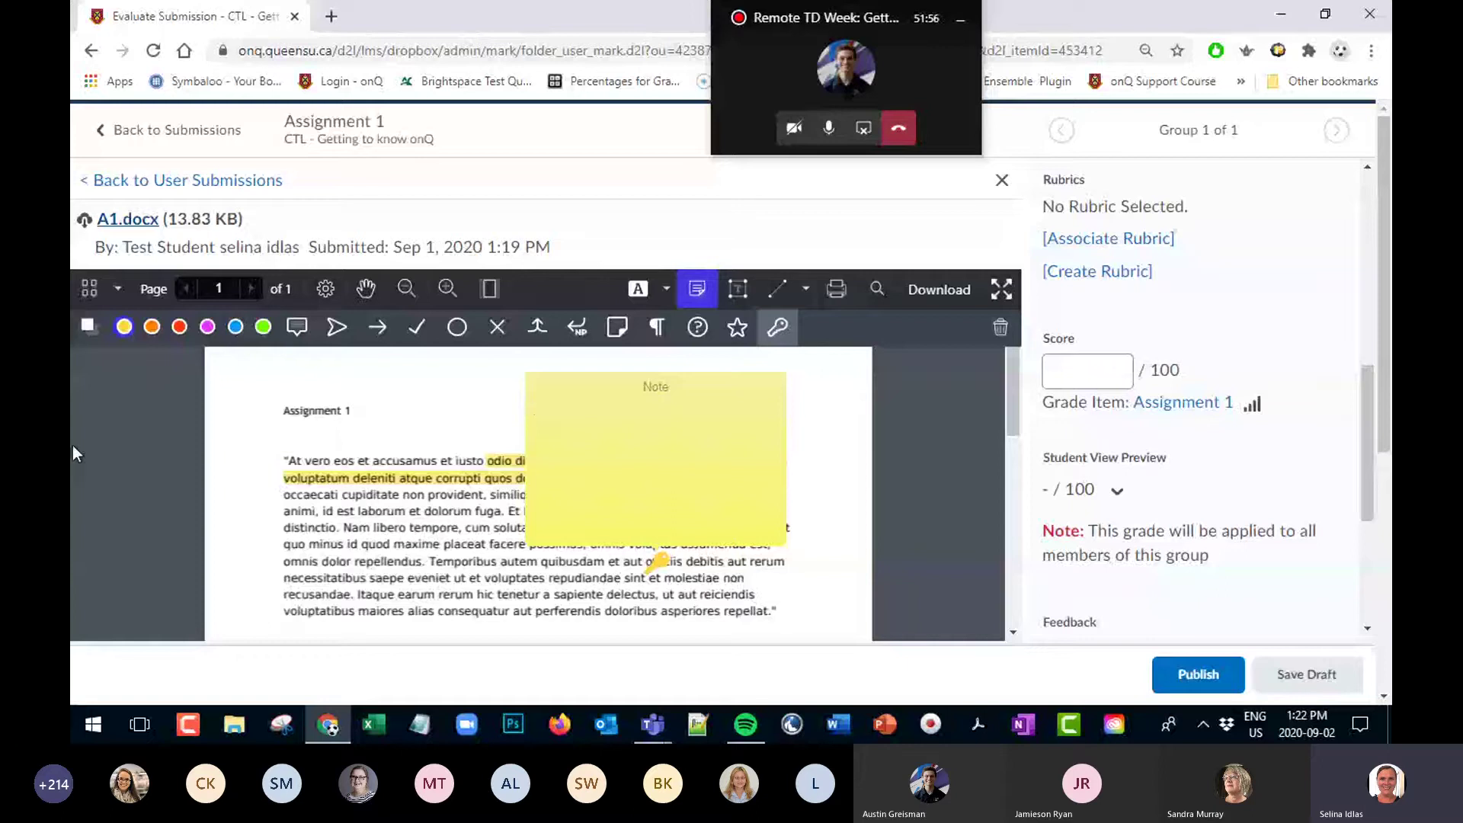
pyautogui.press('Escape')
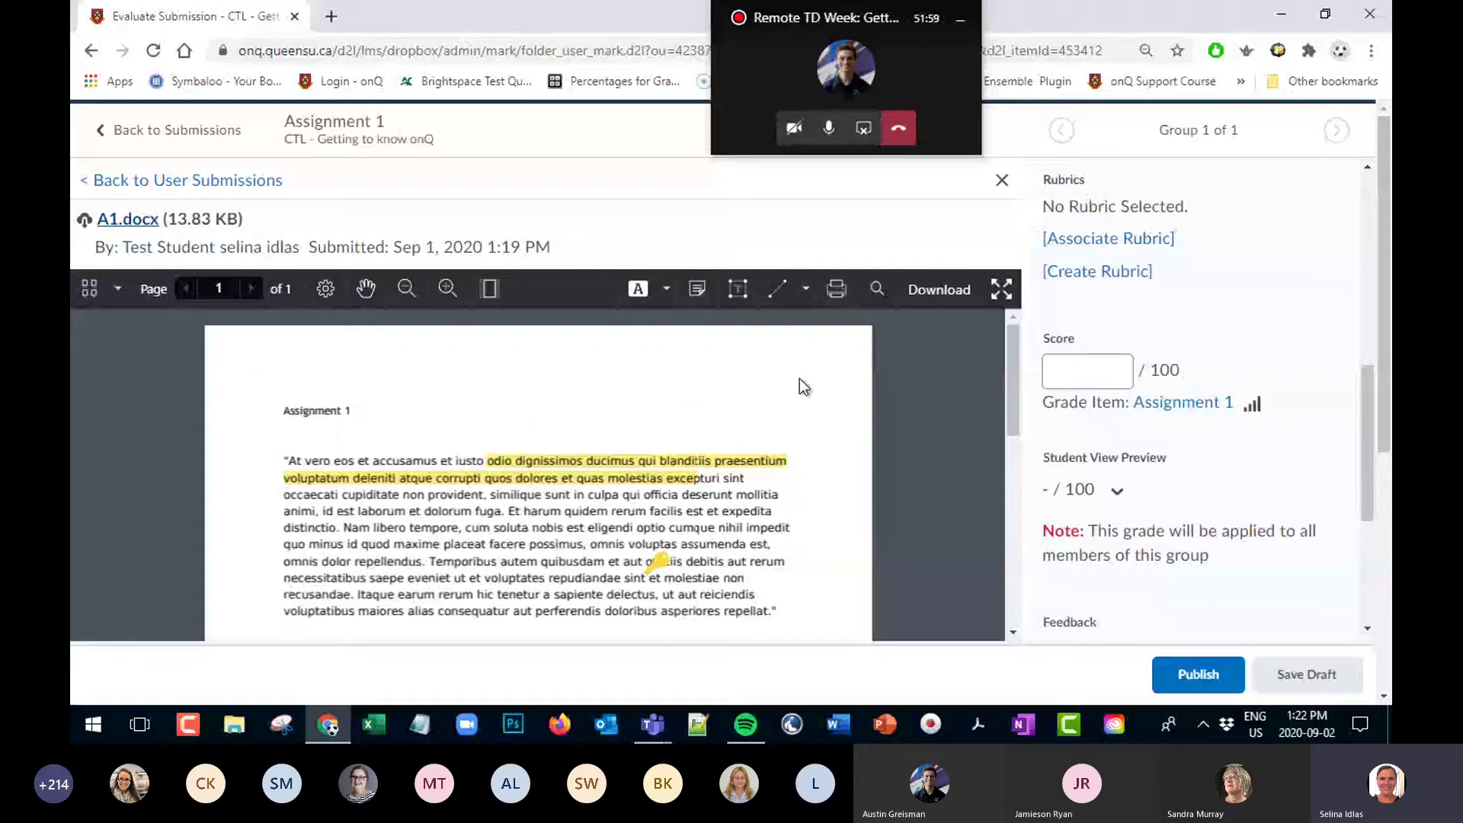
pyautogui.click(696, 288)
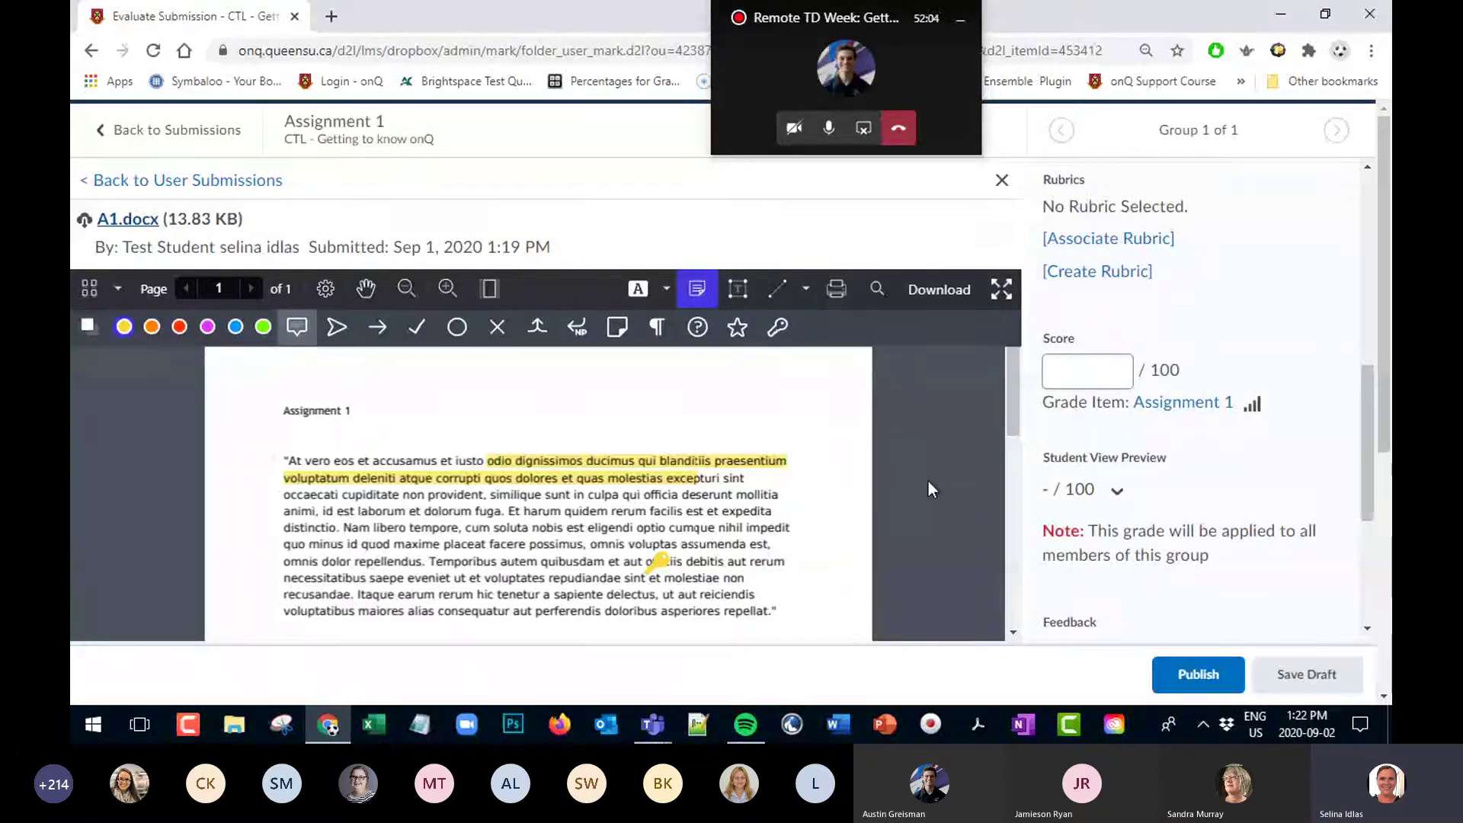
pyautogui.press('Escape')
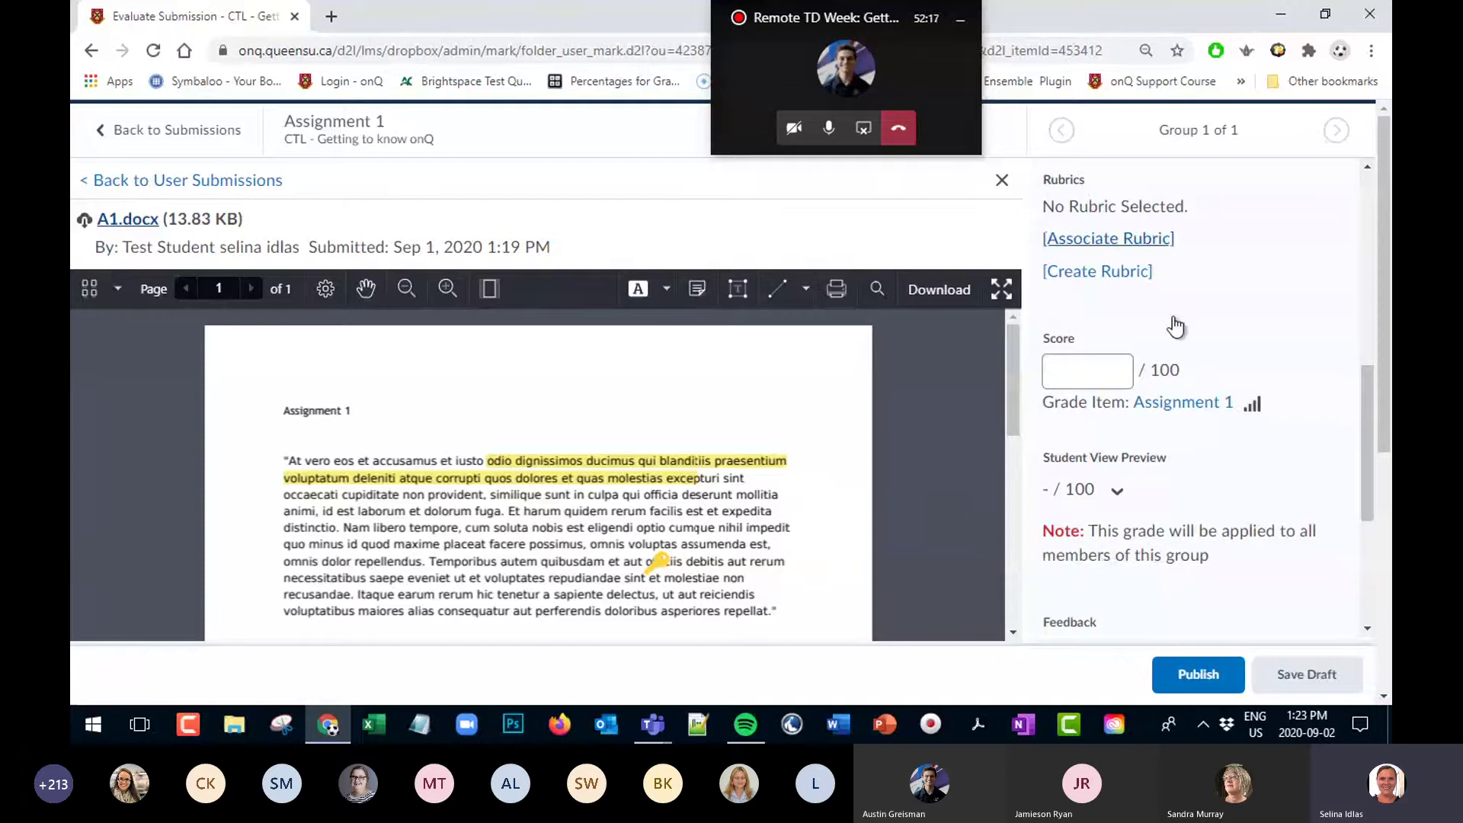
# Enter 70 as Group 2's score so the Student View Preview shows 70%
pyautogui.click(1090, 371)
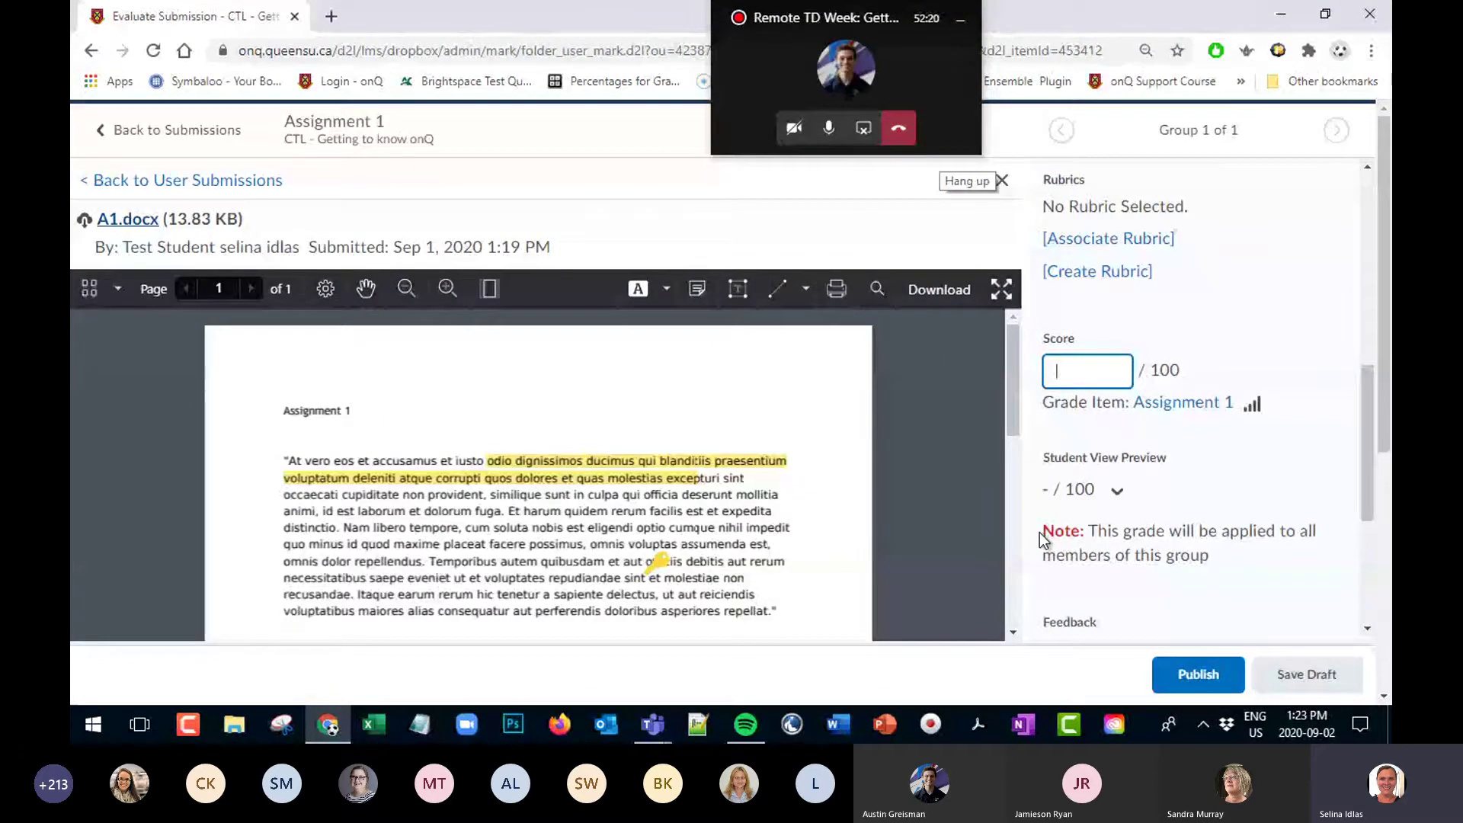
pyautogui.write('70')
pyautogui.click(1245, 452)
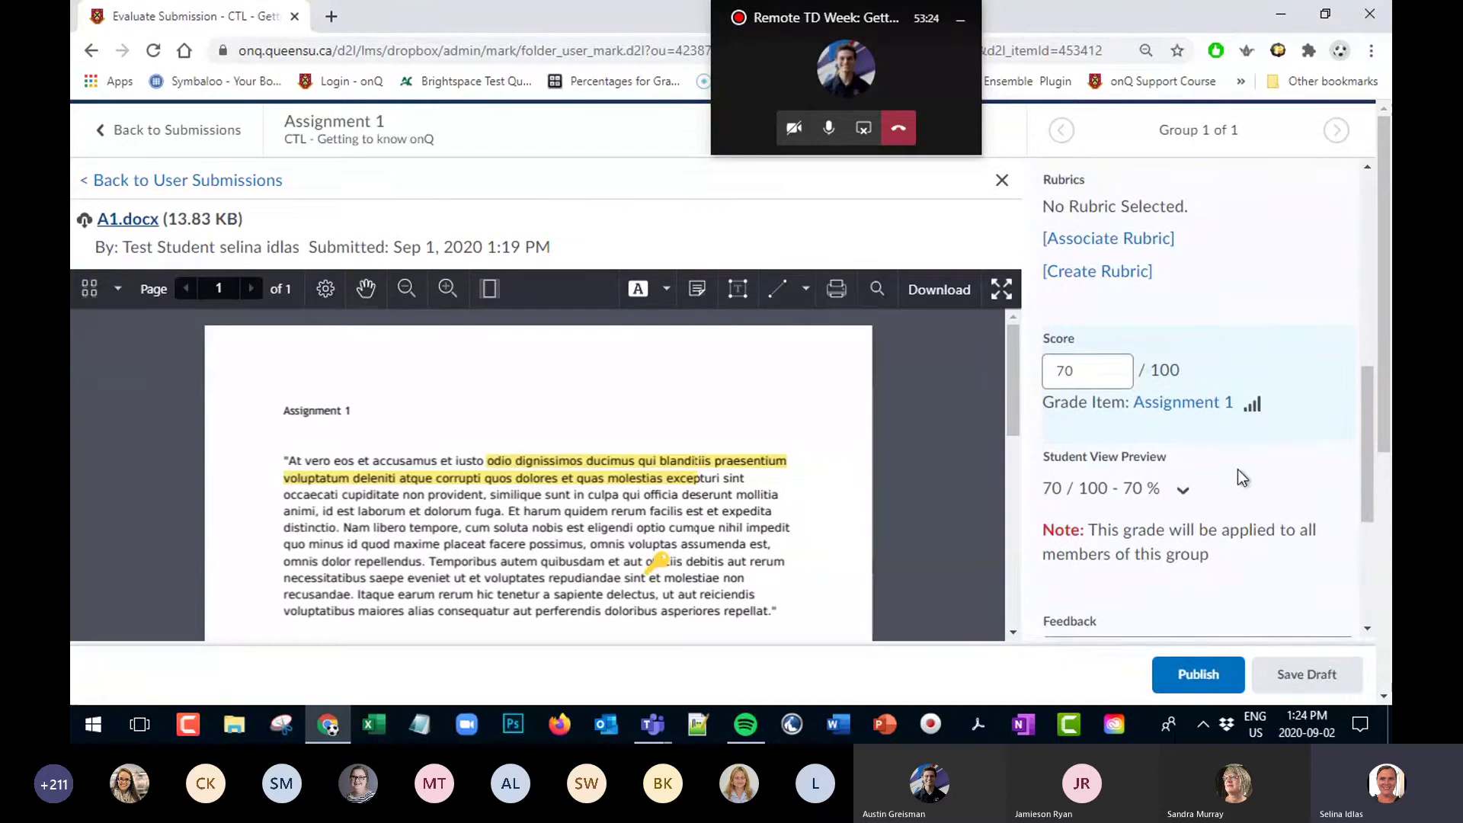
pyautogui.scroll(-4, 1238, 470)
# Focus the Feedback editor and save Group 2's 70/100 evaluation as a draft
pyautogui.click(1145, 416)
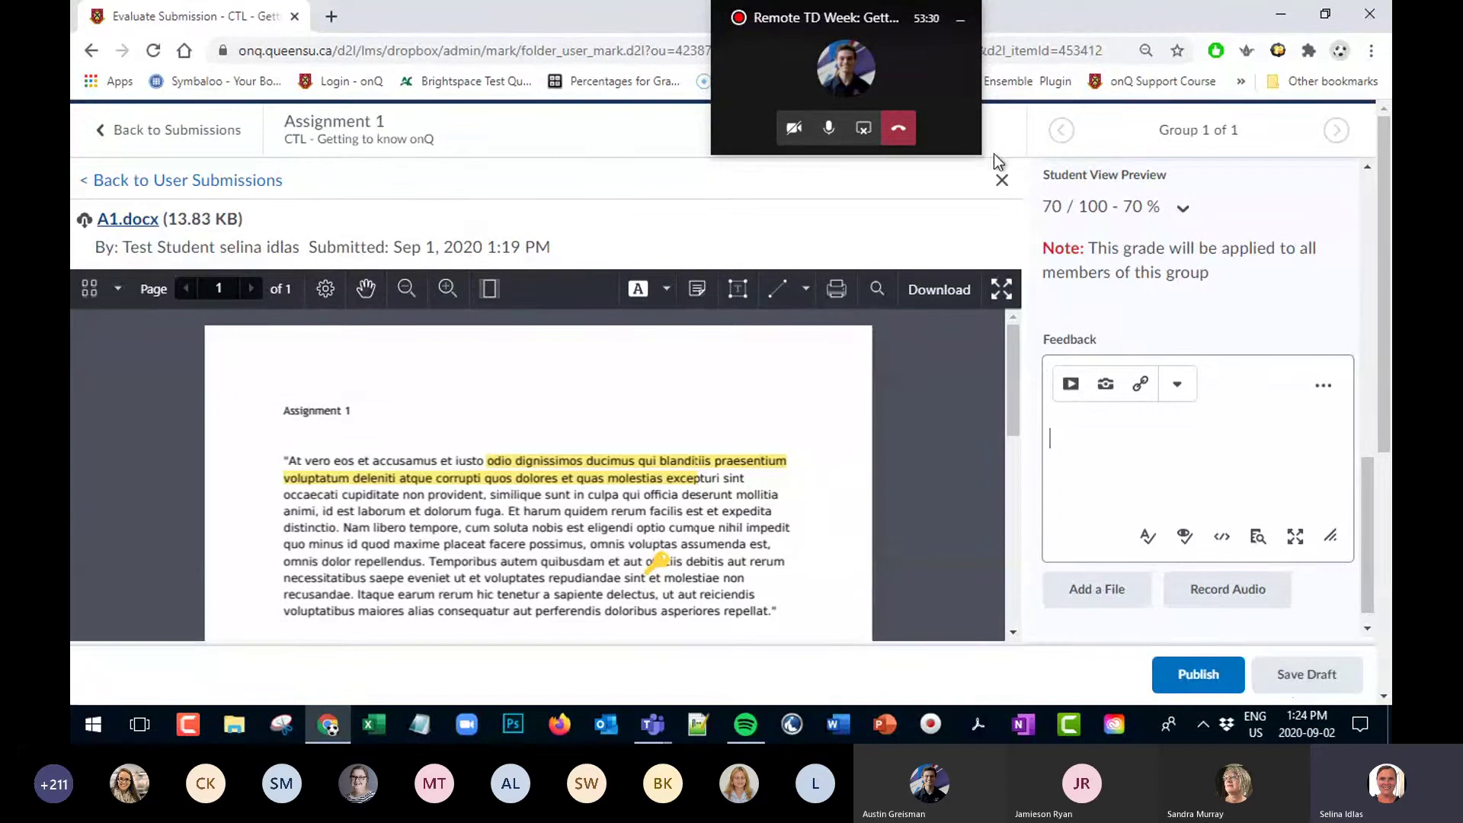
pyautogui.click(1310, 672)
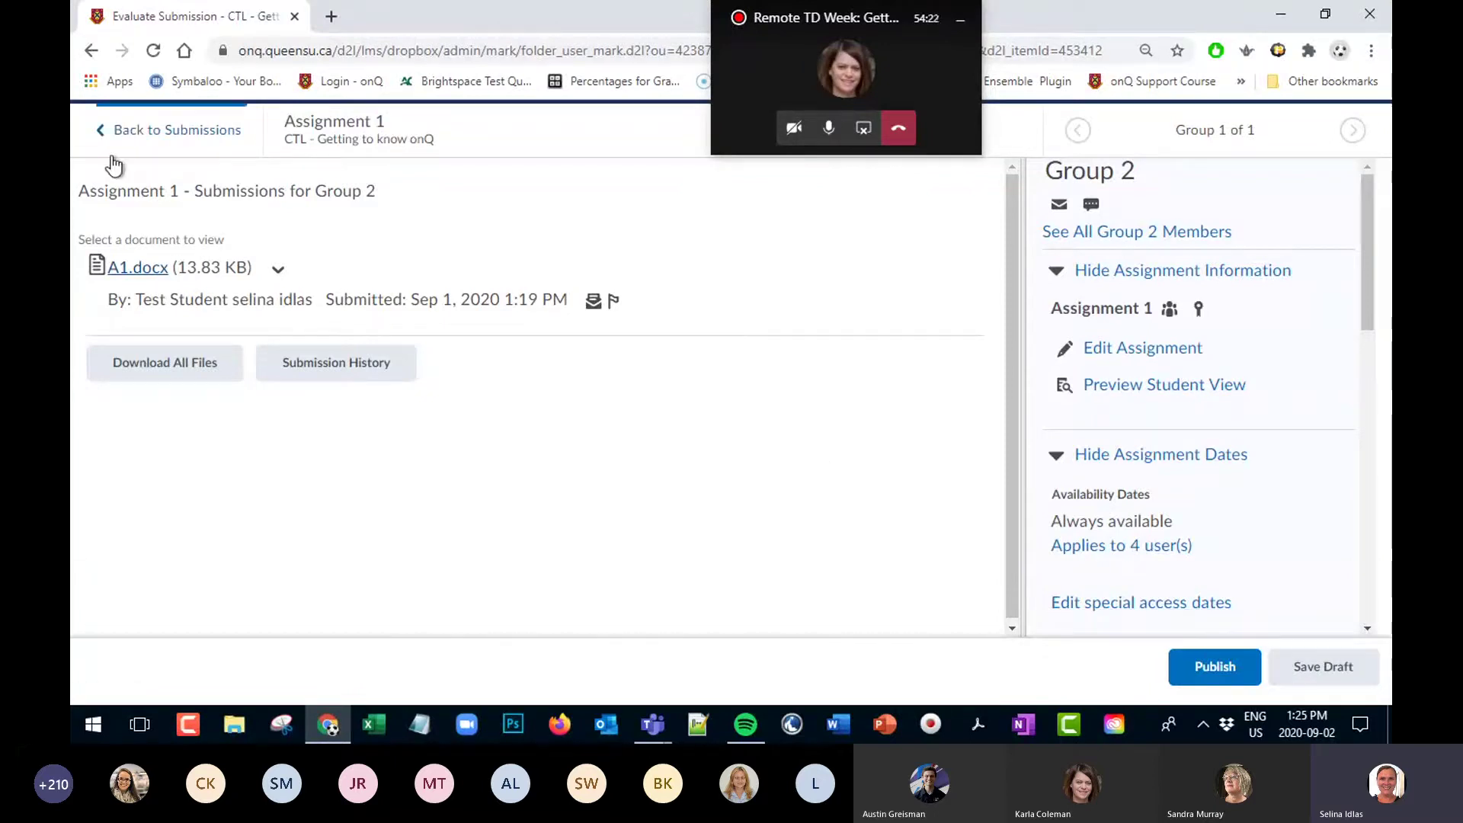
# Return to the submissions list and go to Communications > Classlist
pyautogui.click(128, 131)
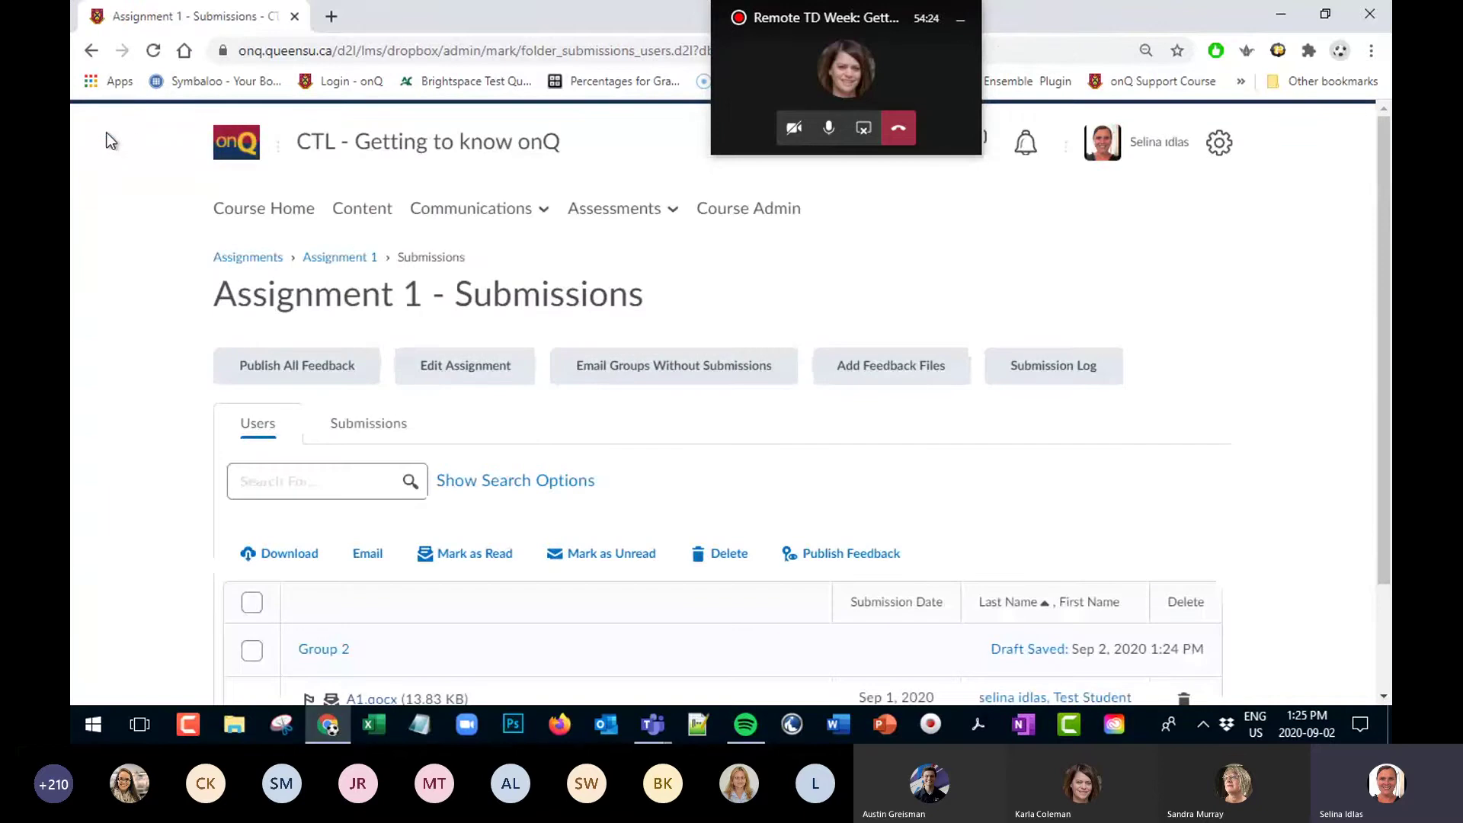
pyautogui.click(473, 212)
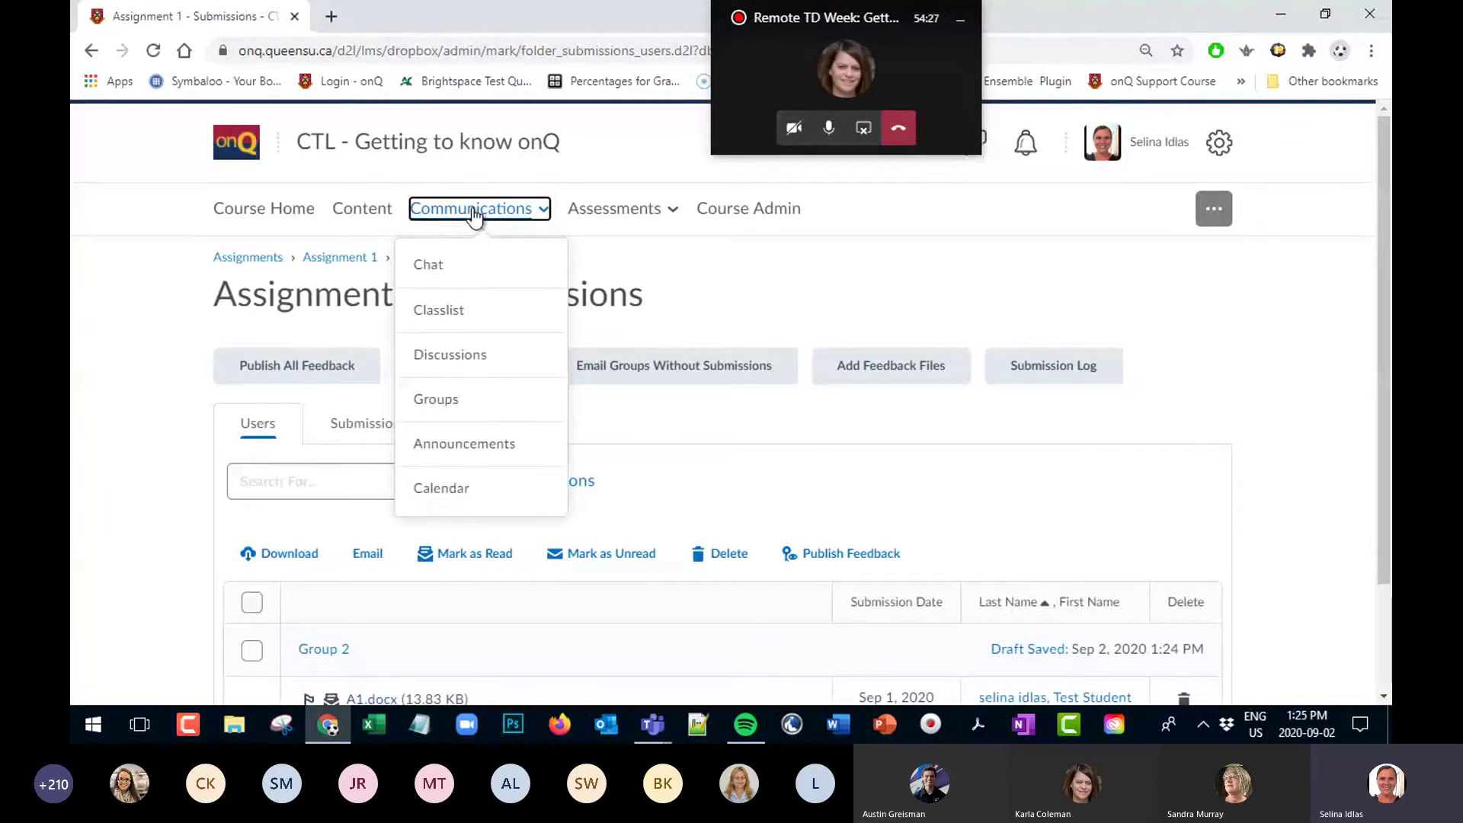
pyautogui.click(450, 319)
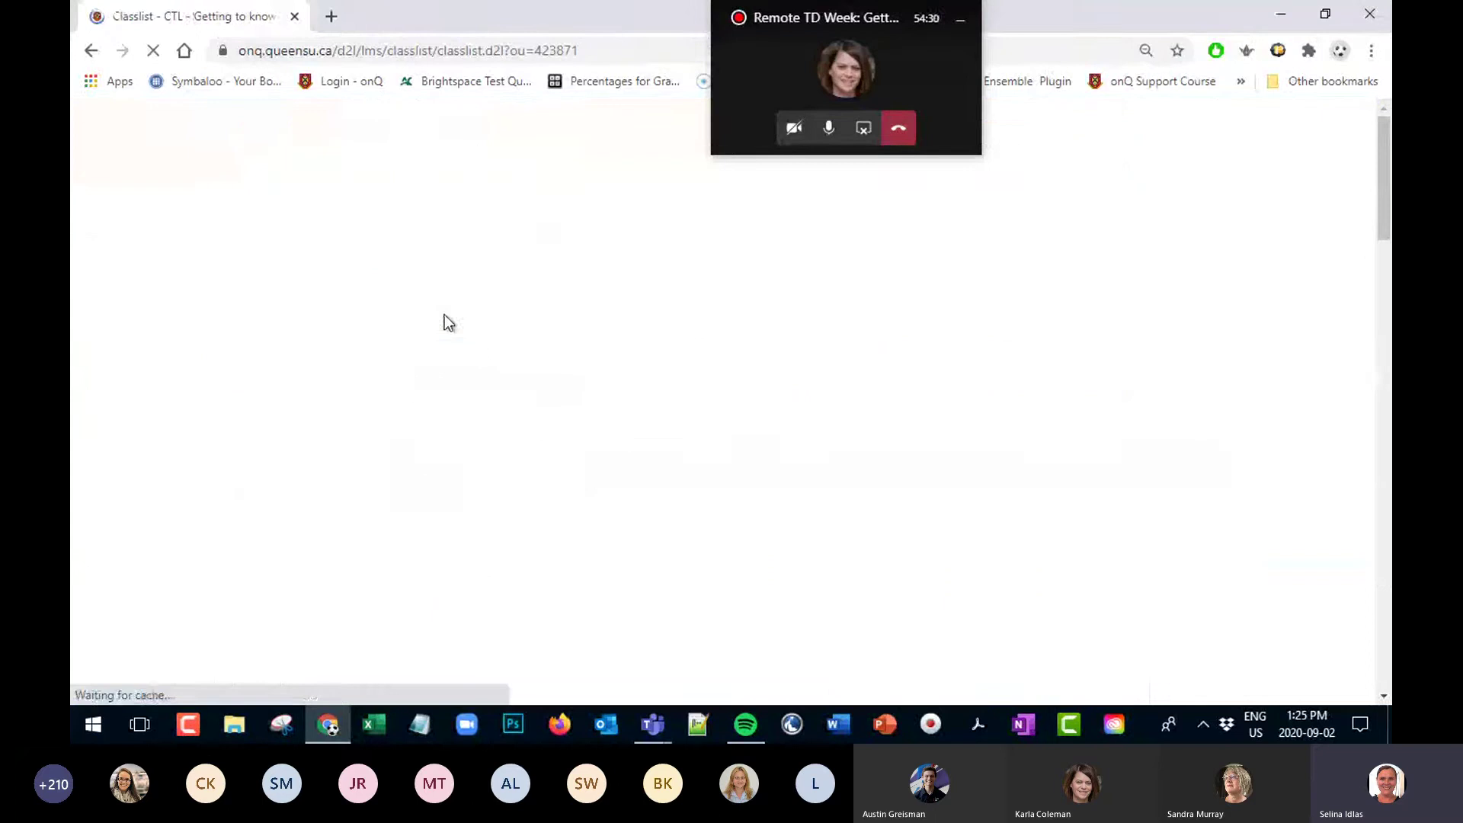
# Locate the grader in the Classlist and choose Impersonate from their name menu
pyautogui.scroll(-8, 532, 523)
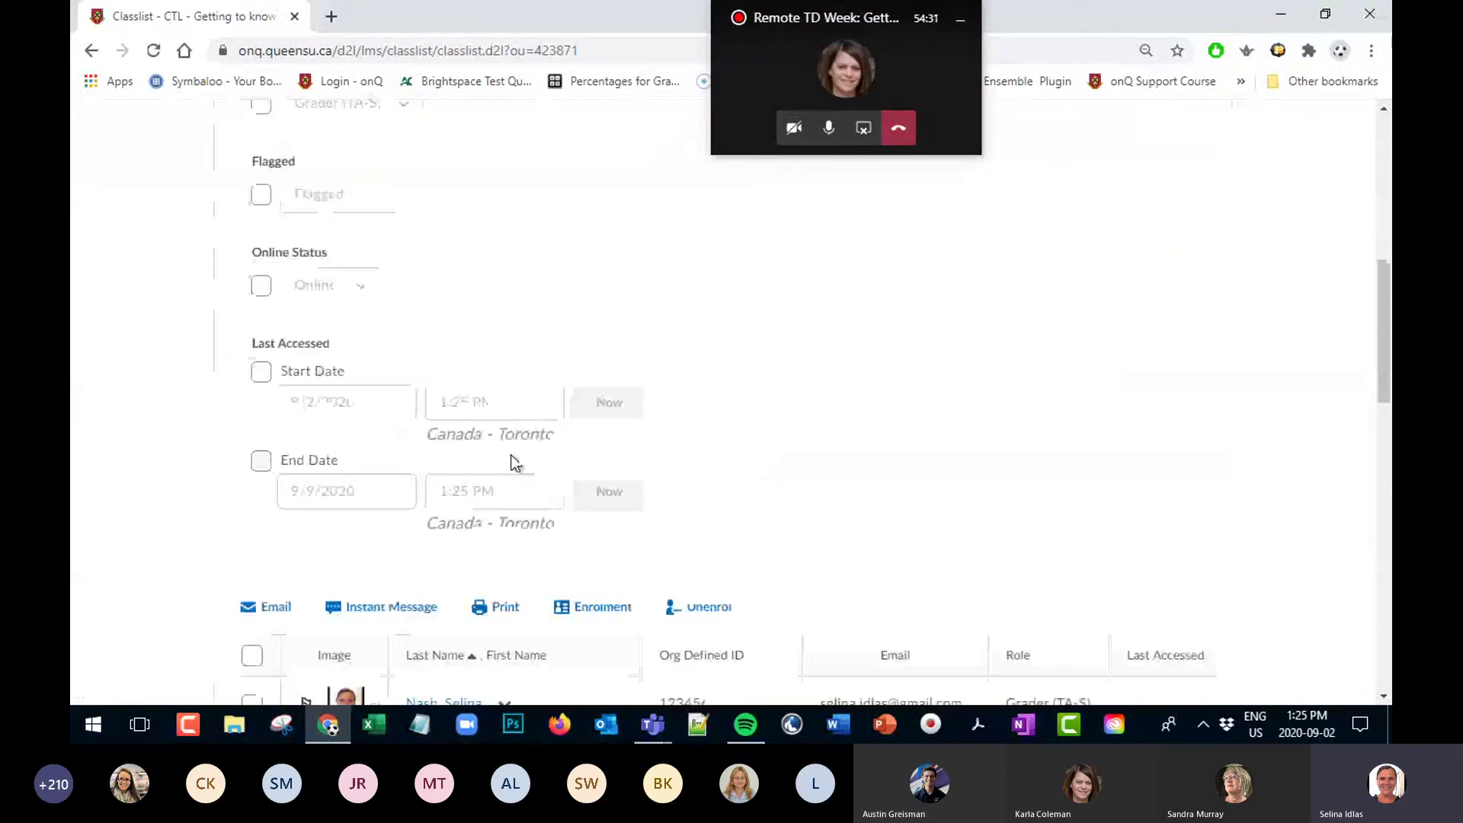
pyautogui.scroll(-15, 533, 458)
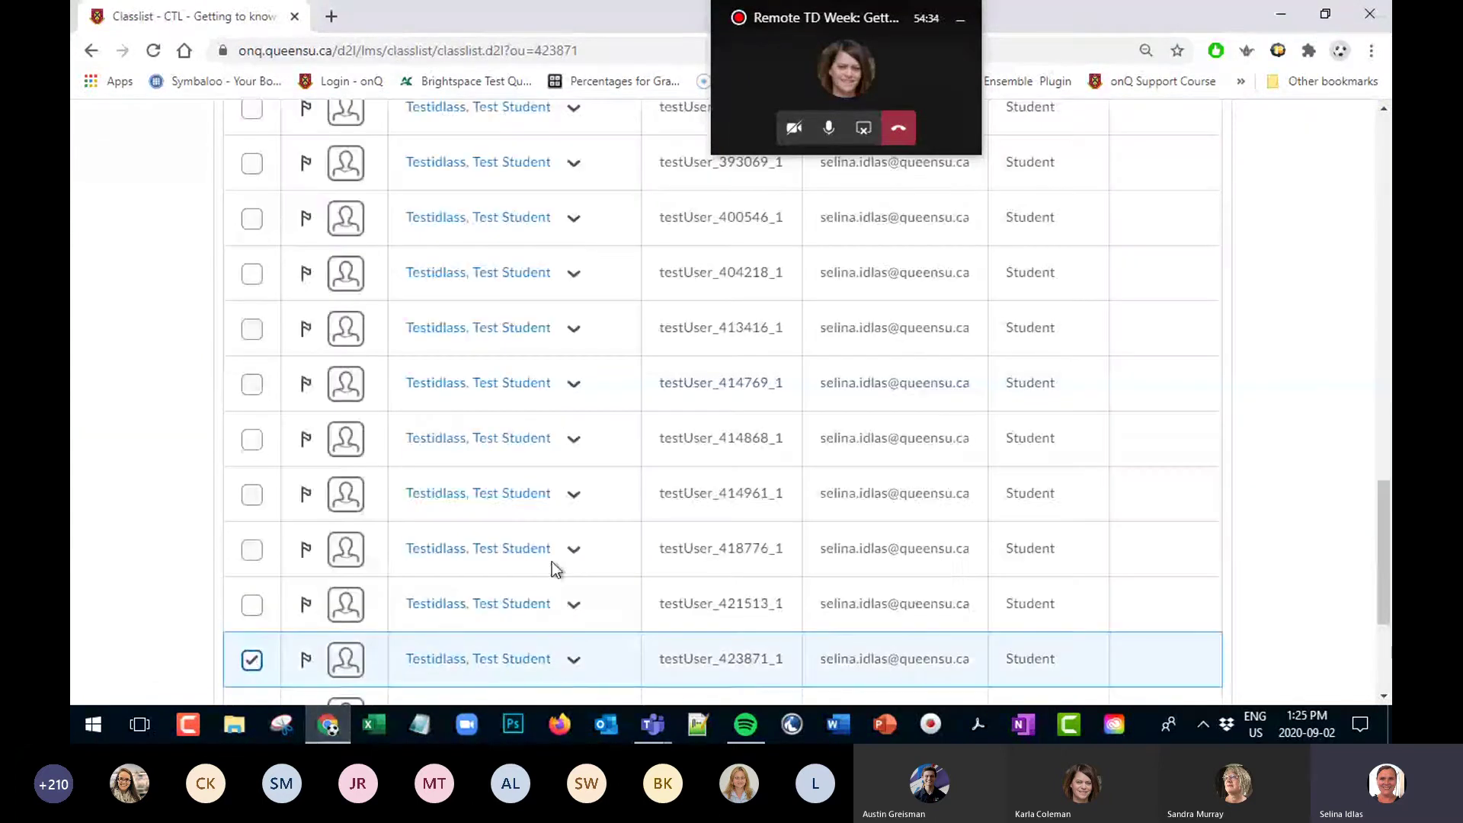
pyautogui.scroll(10, 552, 572)
pyautogui.scroll(8, 557, 572)
pyautogui.scroll(-3, 562, 534)
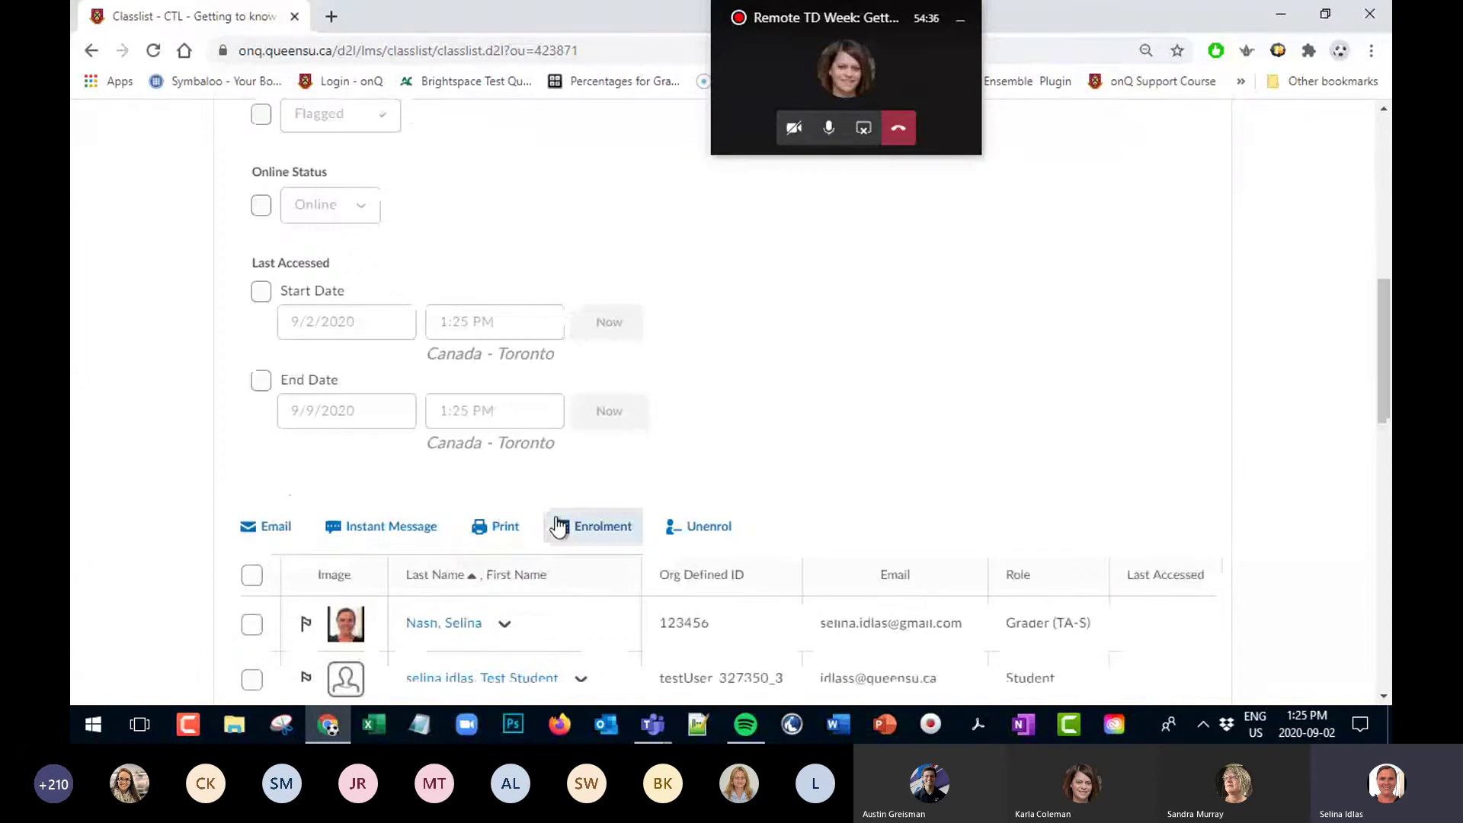
pyautogui.scroll(-3, 568, 381)
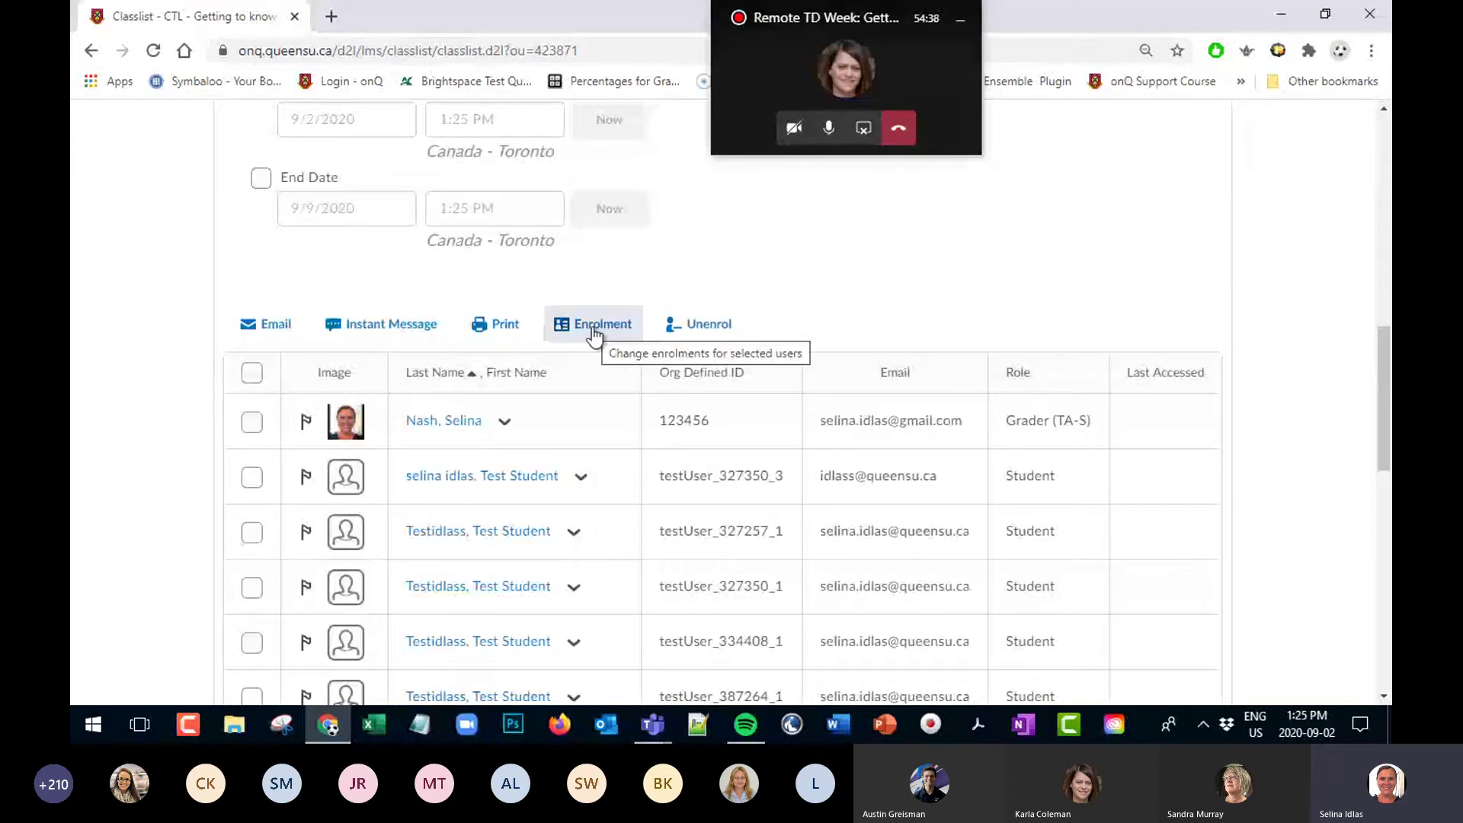
pyautogui.click(503, 427)
pyautogui.click(570, 276)
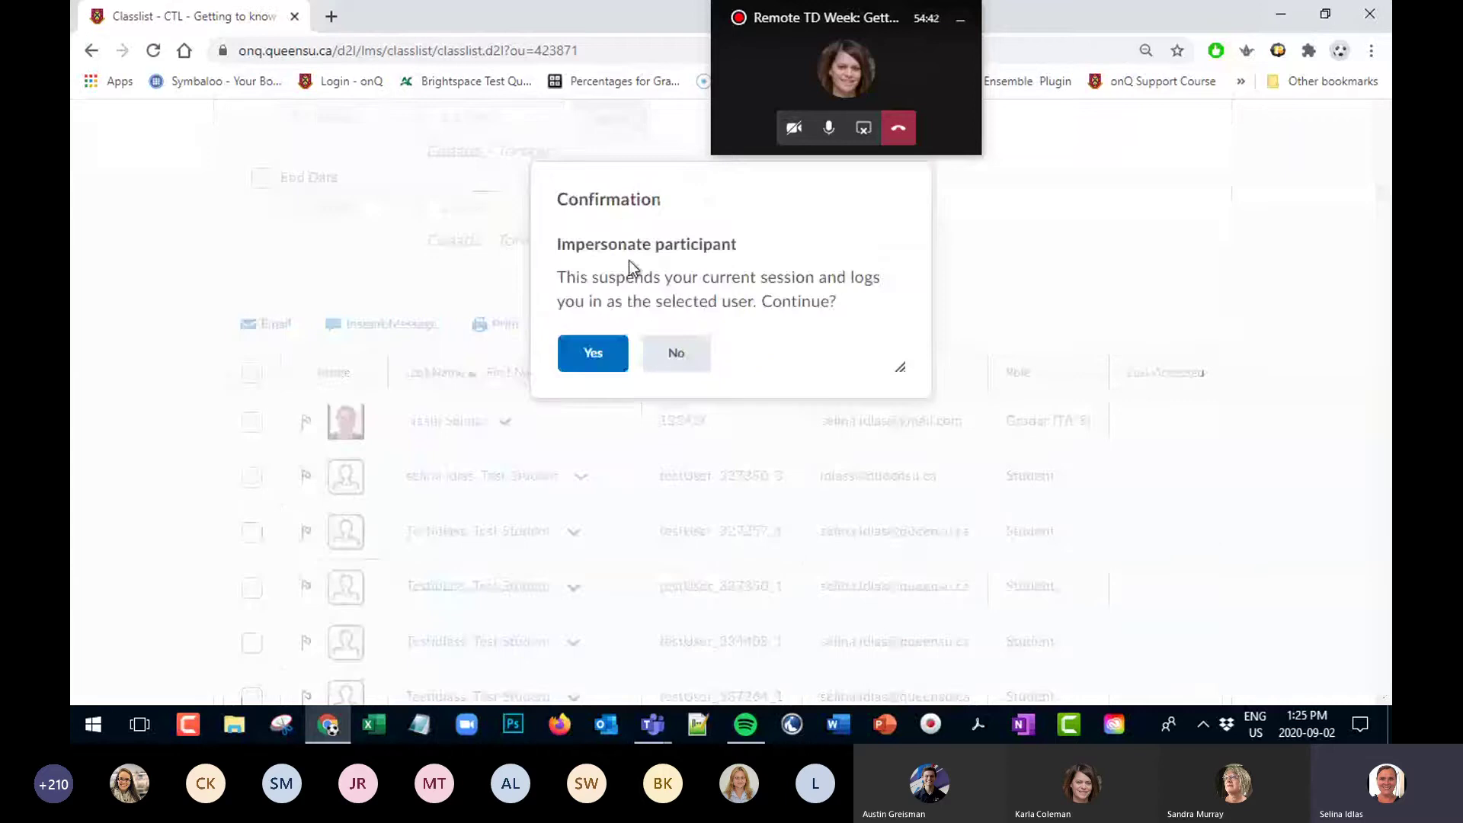
# Confirm impersonating the grader and go to Assessments > Assignments
pyautogui.click(593, 355)
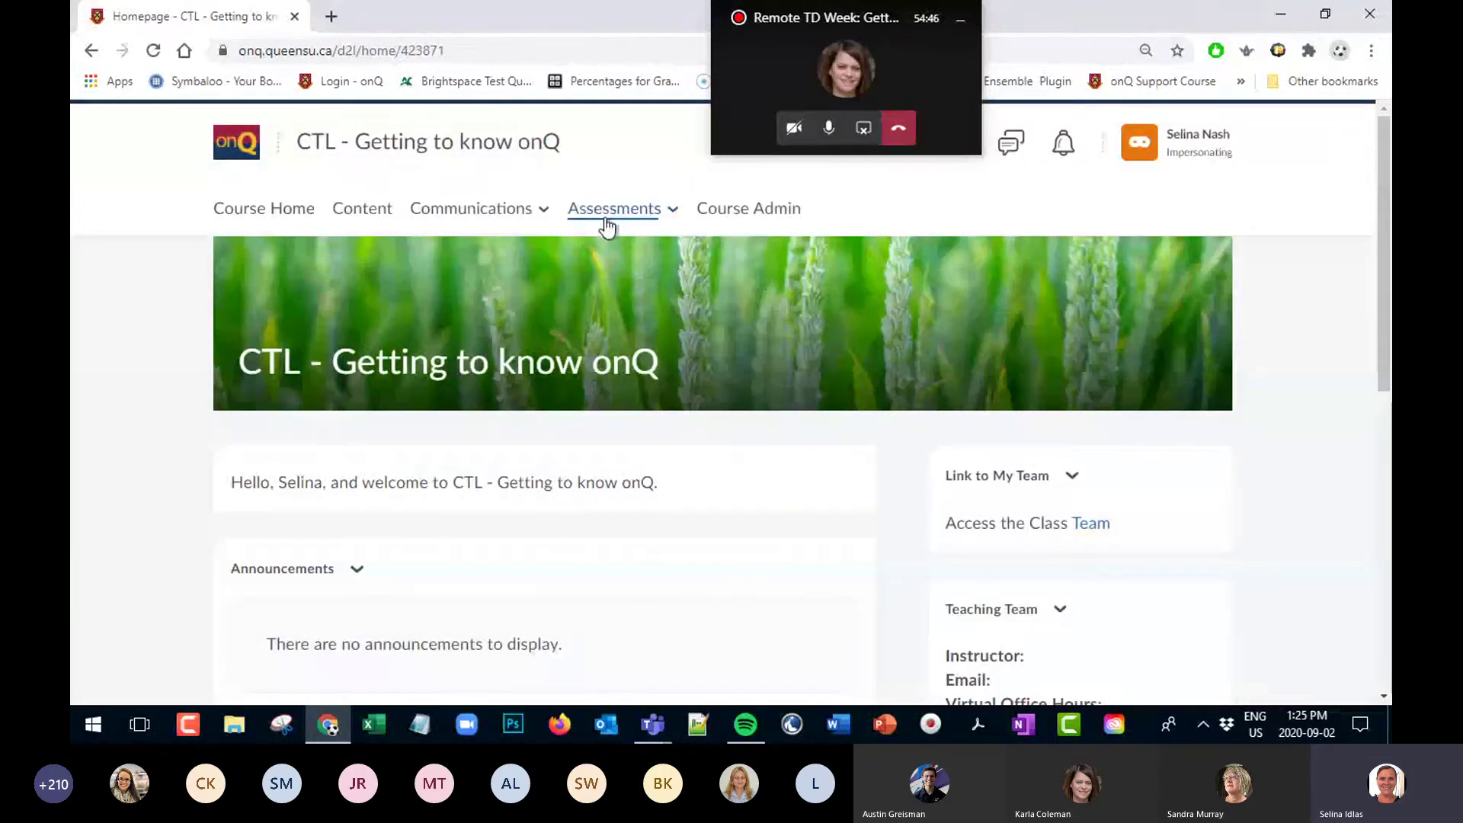
pyautogui.click(607, 225)
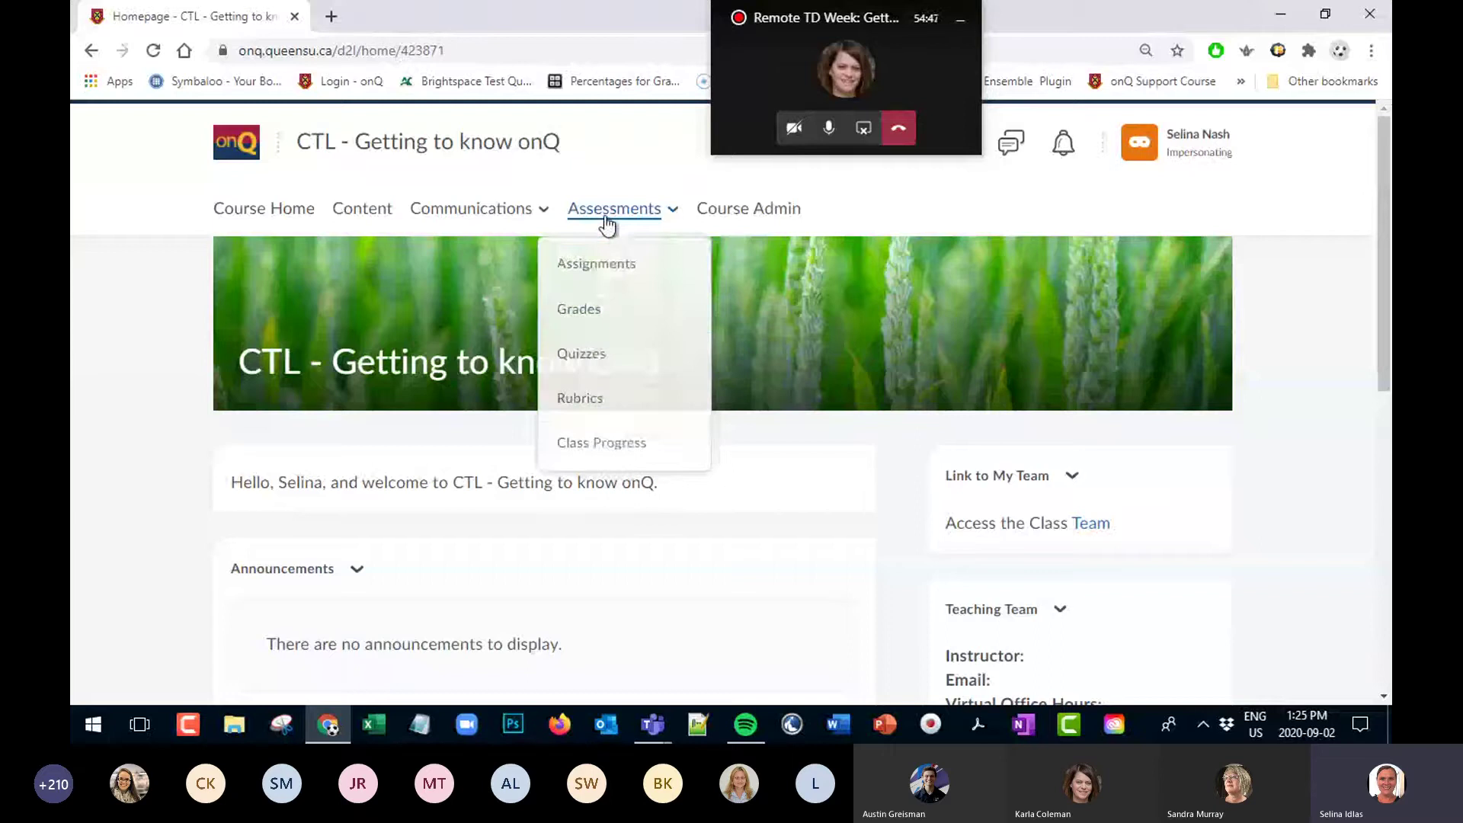
pyautogui.click(601, 266)
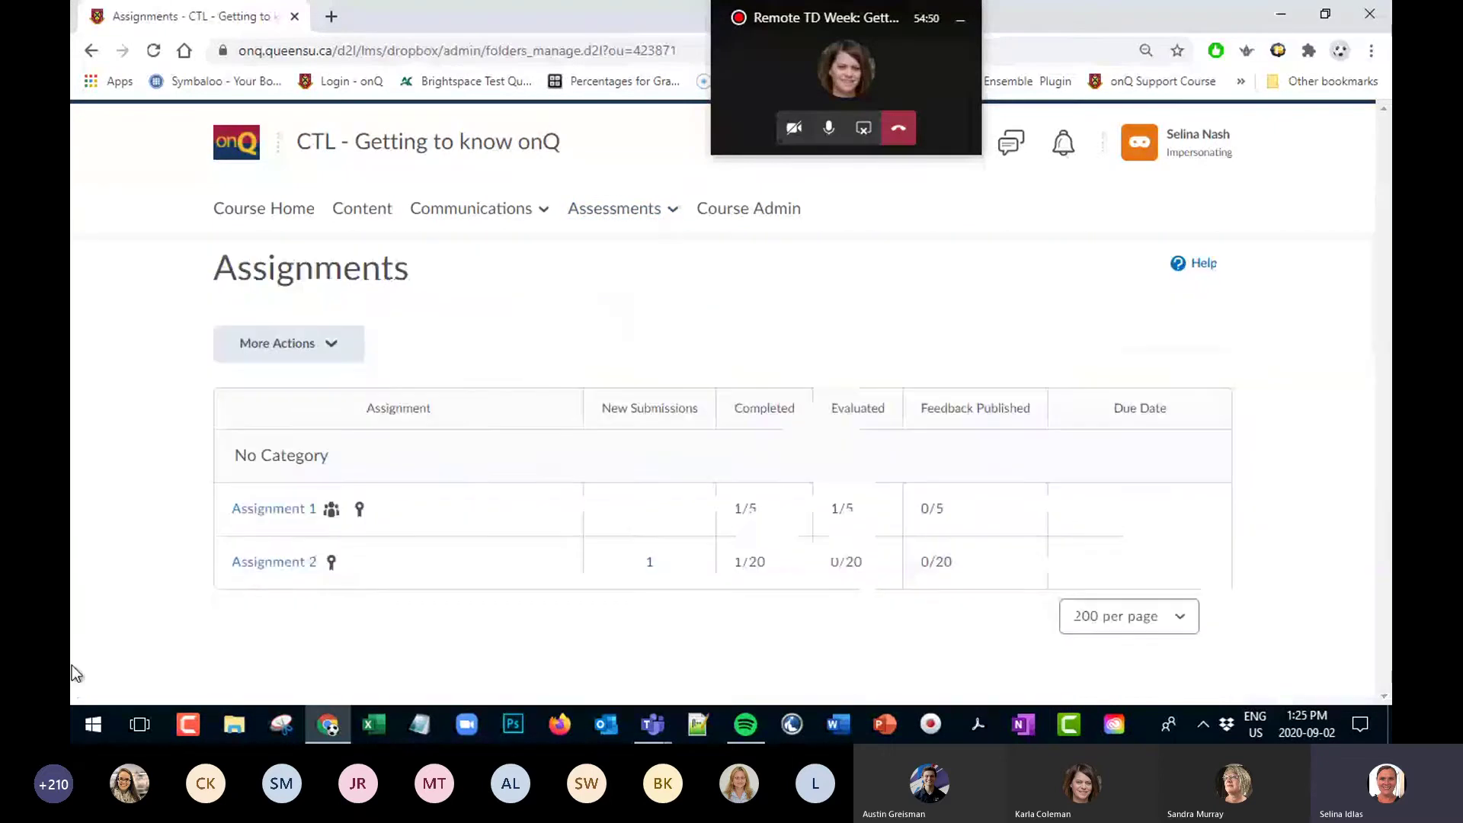
# As the grader, open Group 2's Draft Saved Assignment 1 evaluation and view A1.docx inline
pyautogui.click(276, 511)
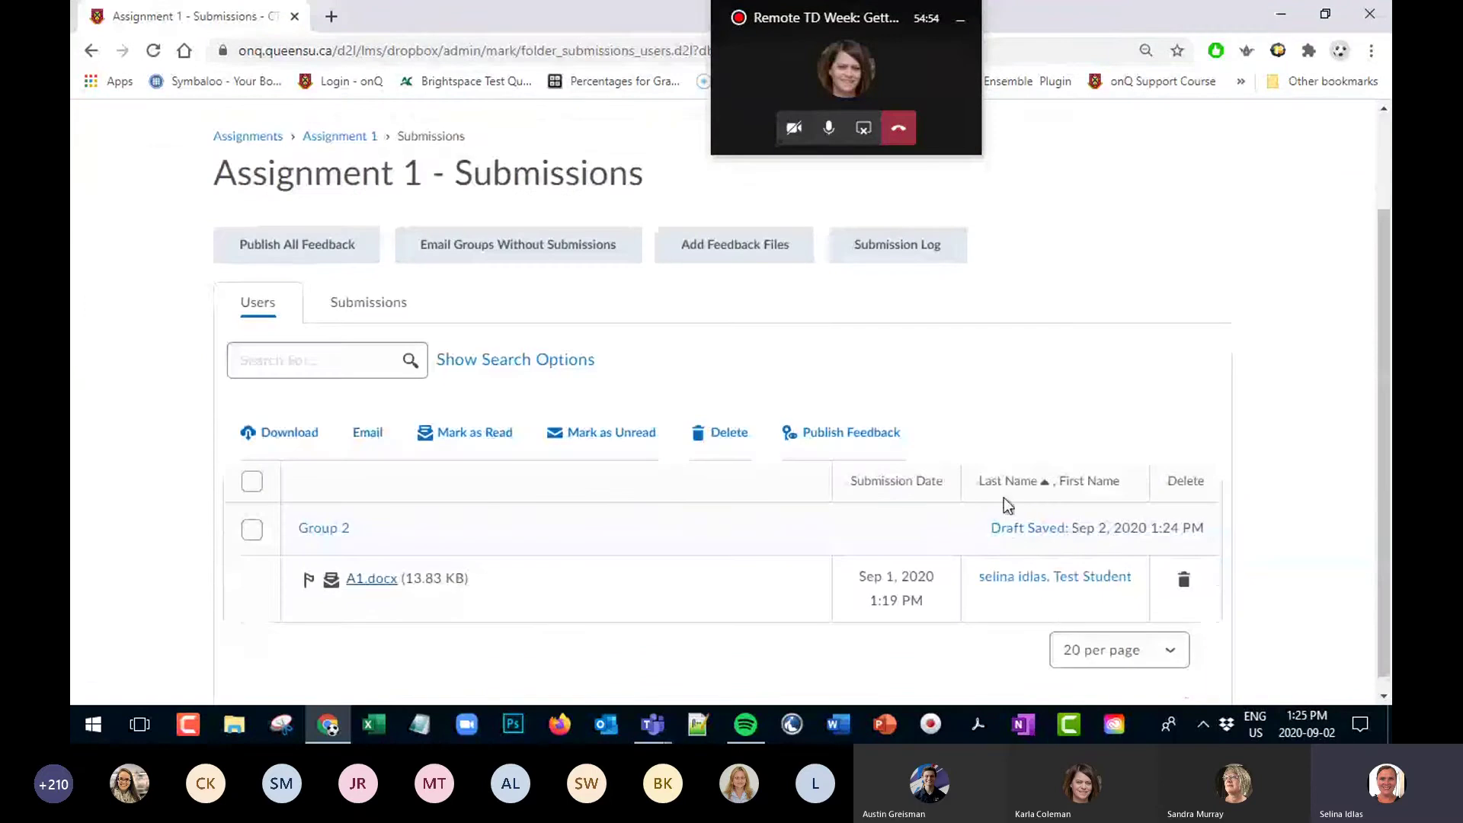
pyautogui.click(1016, 533)
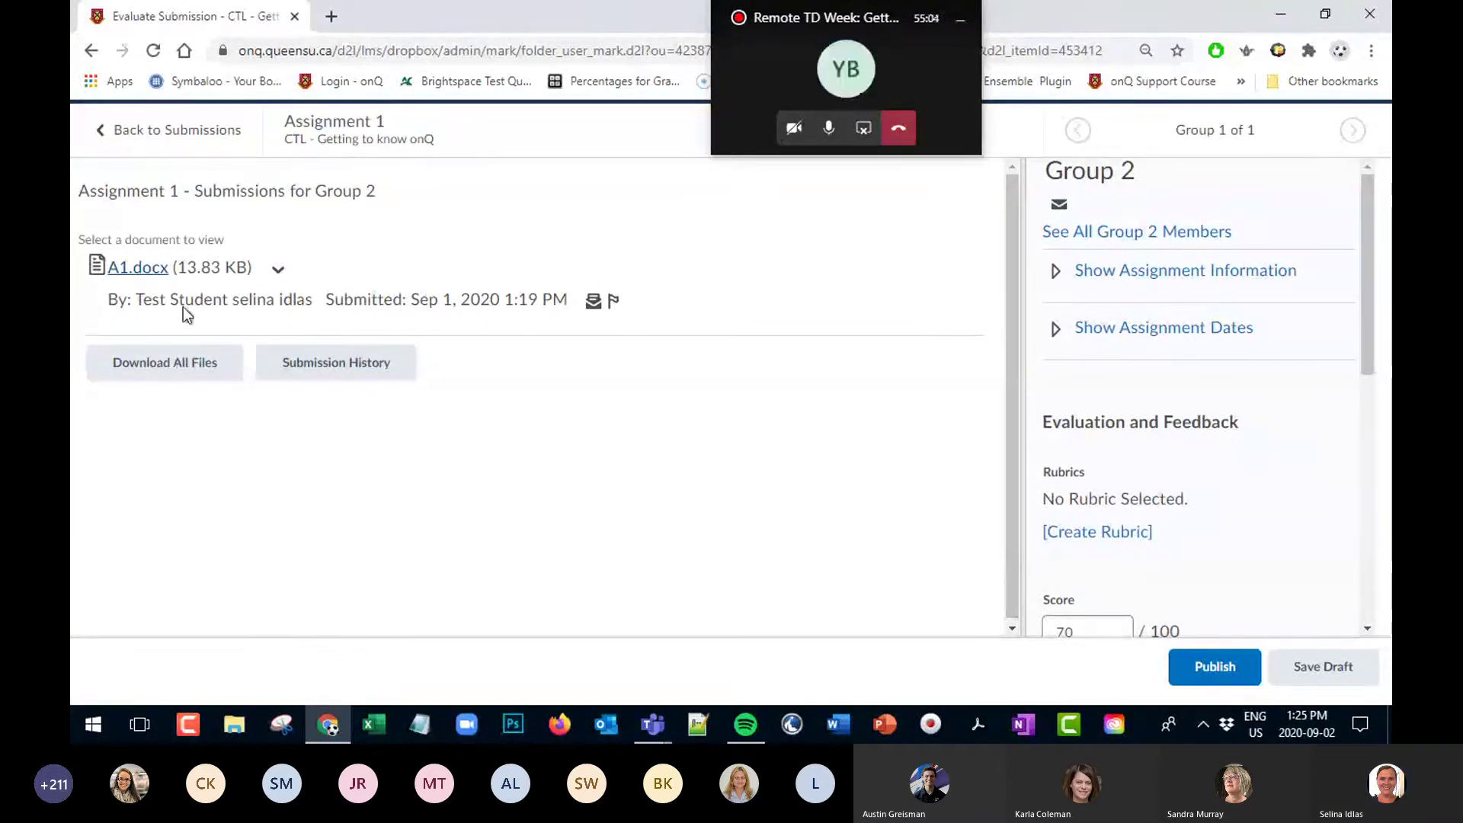
pyautogui.click(128, 268)
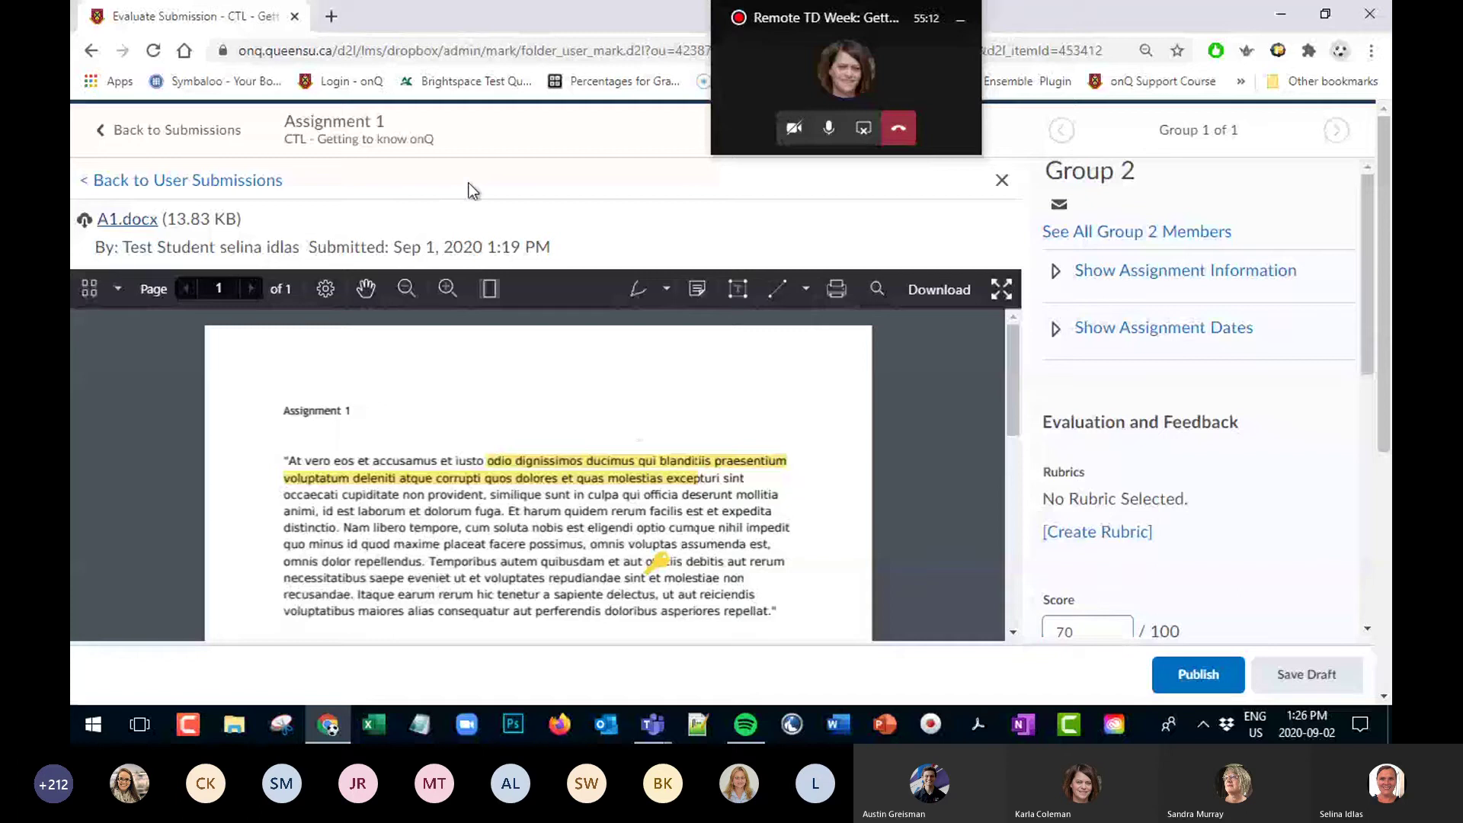
# Save the 70/100 evaluation as a draft, dismiss the confirmation, and save again
pyautogui.click(1309, 677)
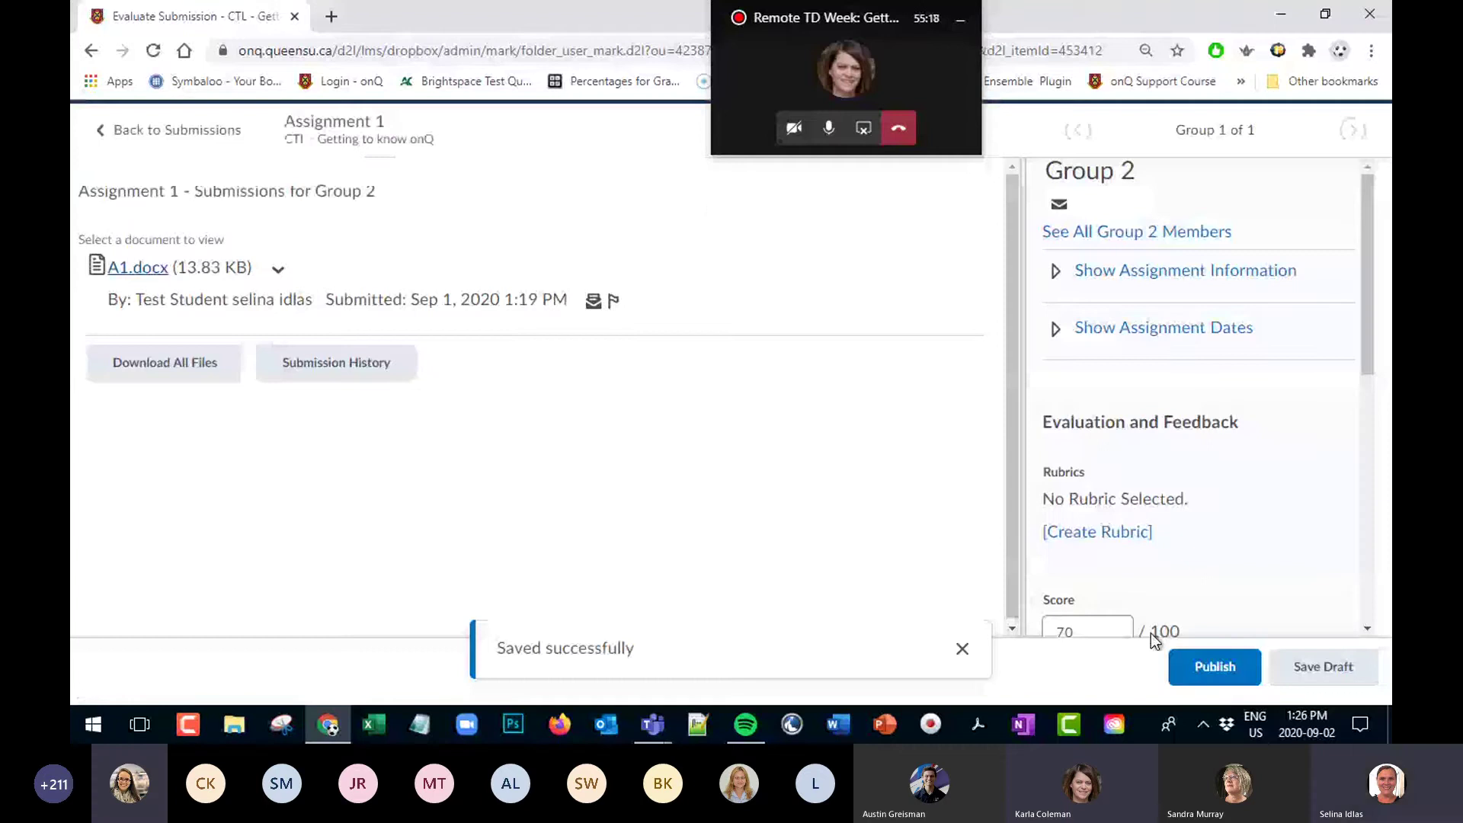
pyautogui.click(1334, 684)
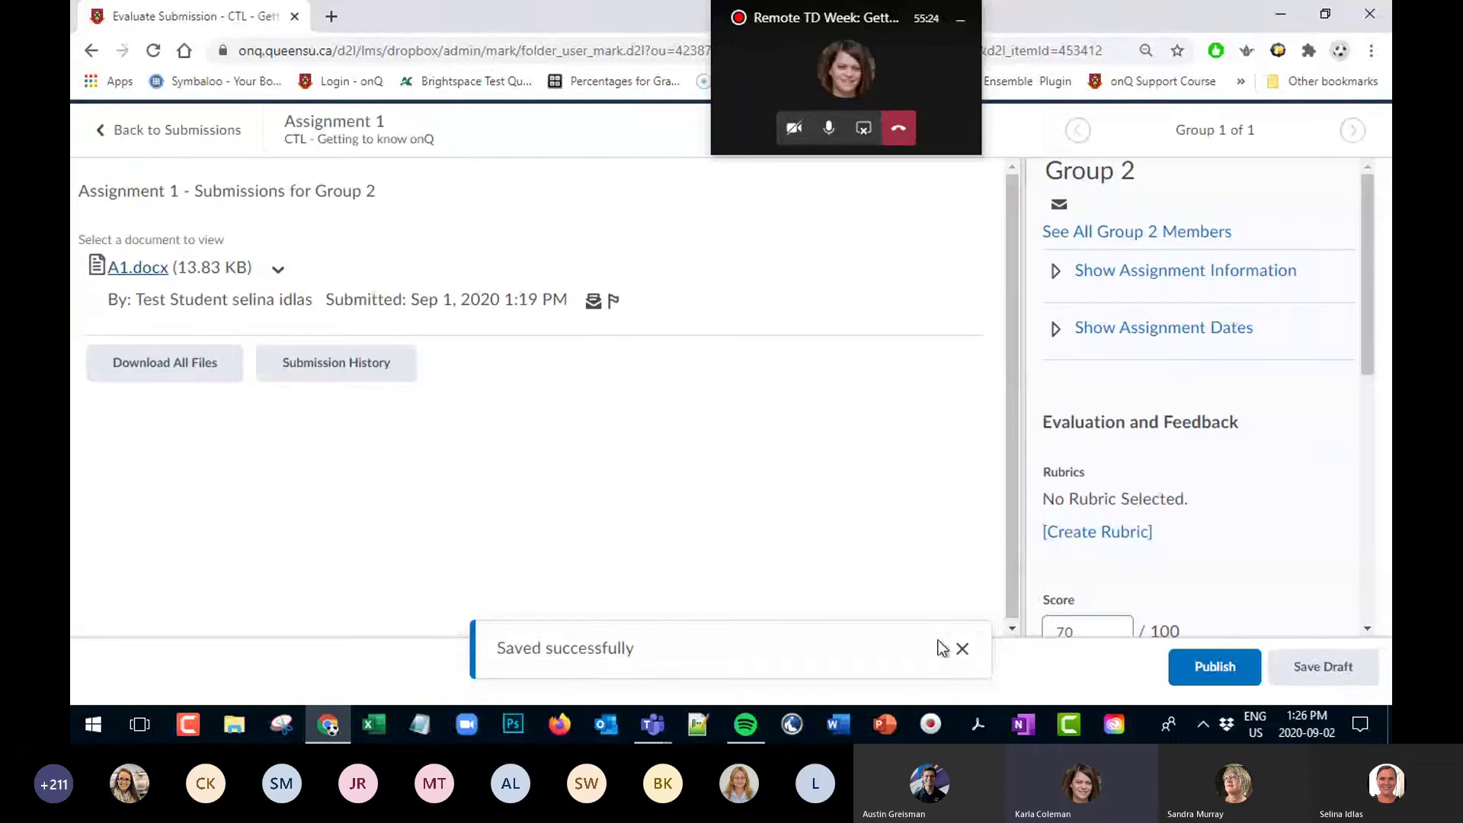
pyautogui.click(962, 654)
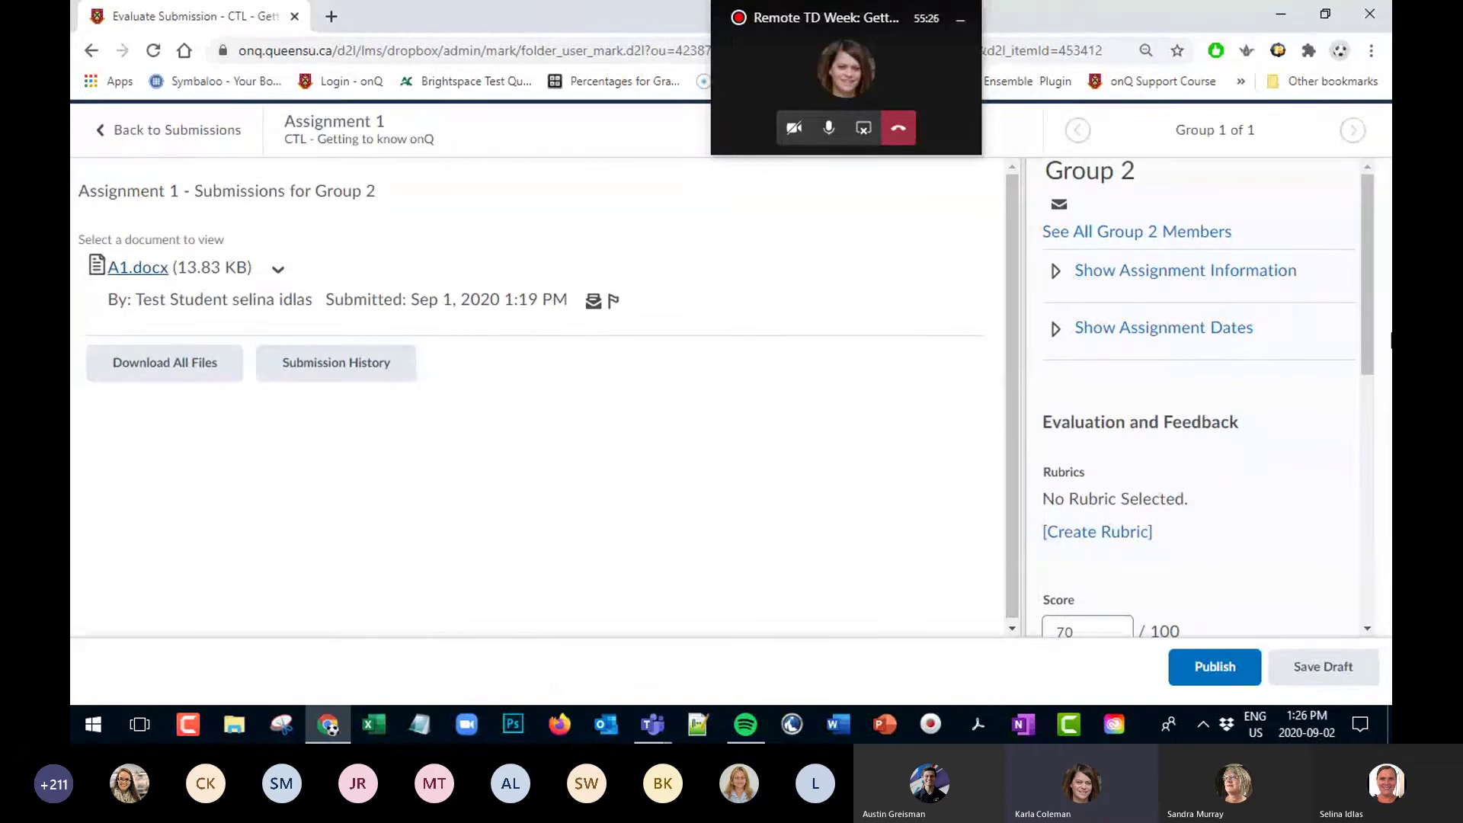
pyautogui.moveTo(1365, 355); pyautogui.dragTo(1365, 418)
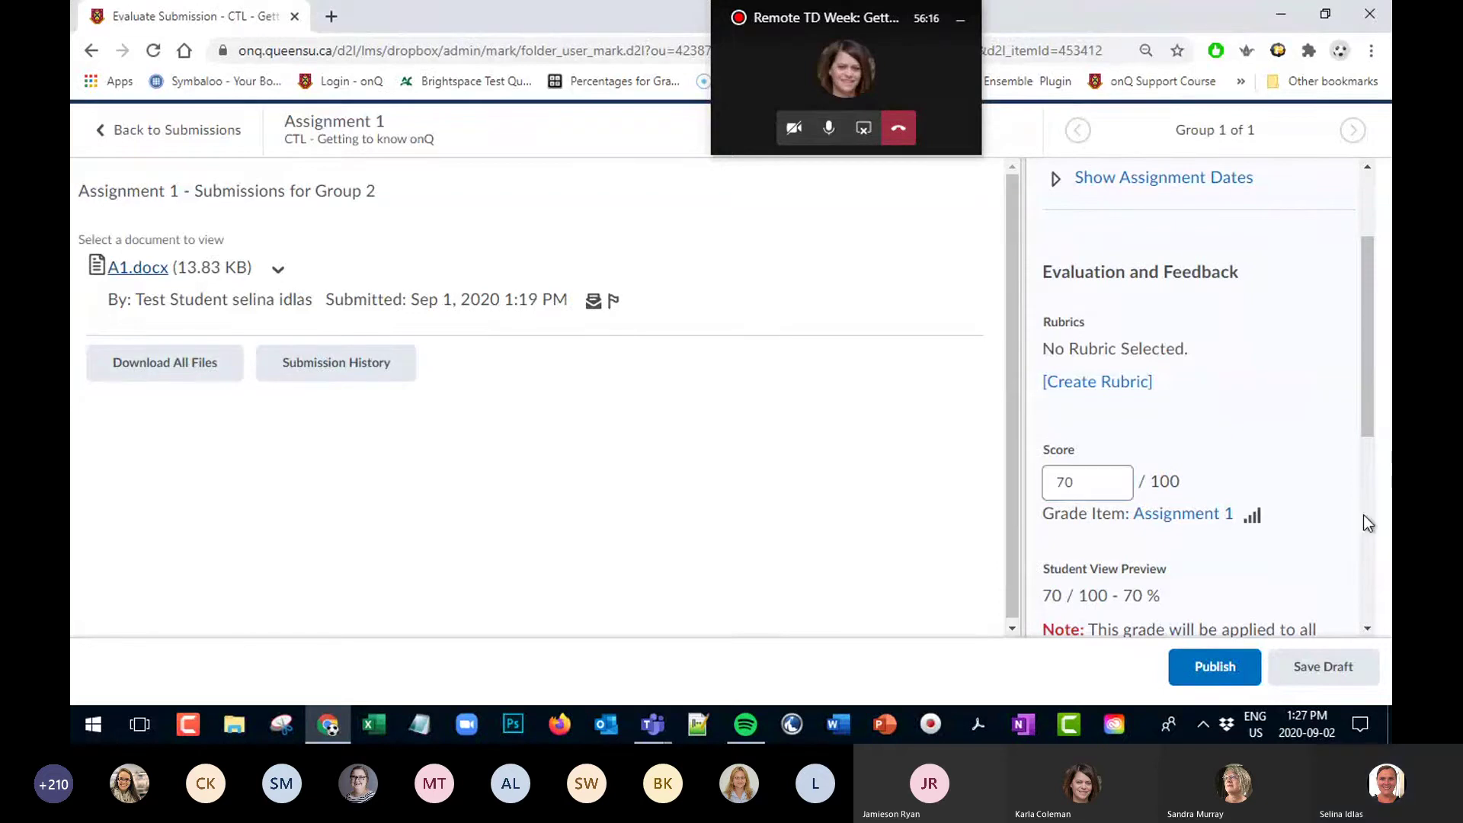
pyautogui.click(1298, 674)
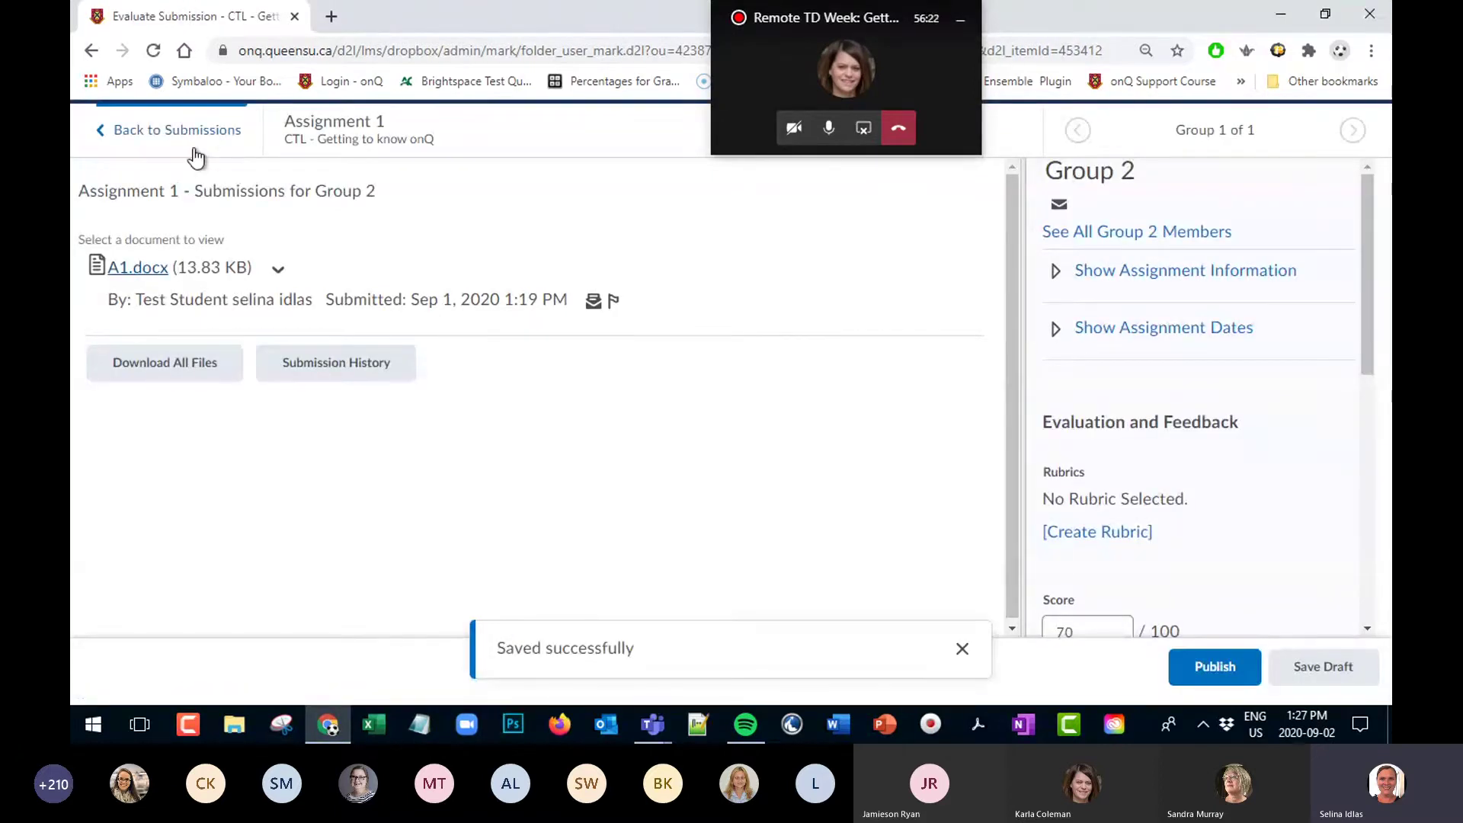
# Leave Group 2's evaluation, resubmit the form when prompted, and reach the Assignments list
pyautogui.click(175, 146)
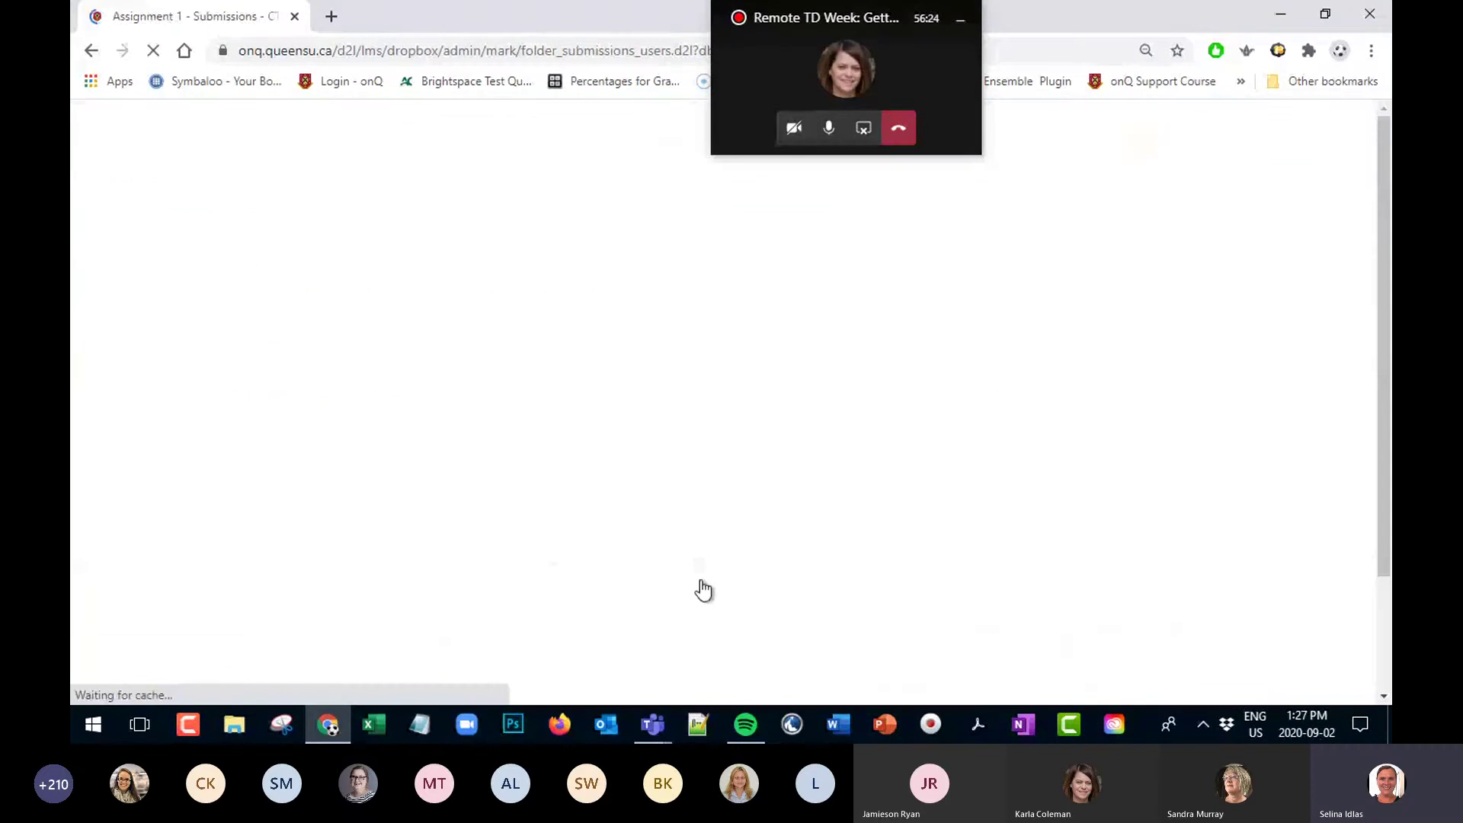
pyautogui.scroll(-2, 513, 506)
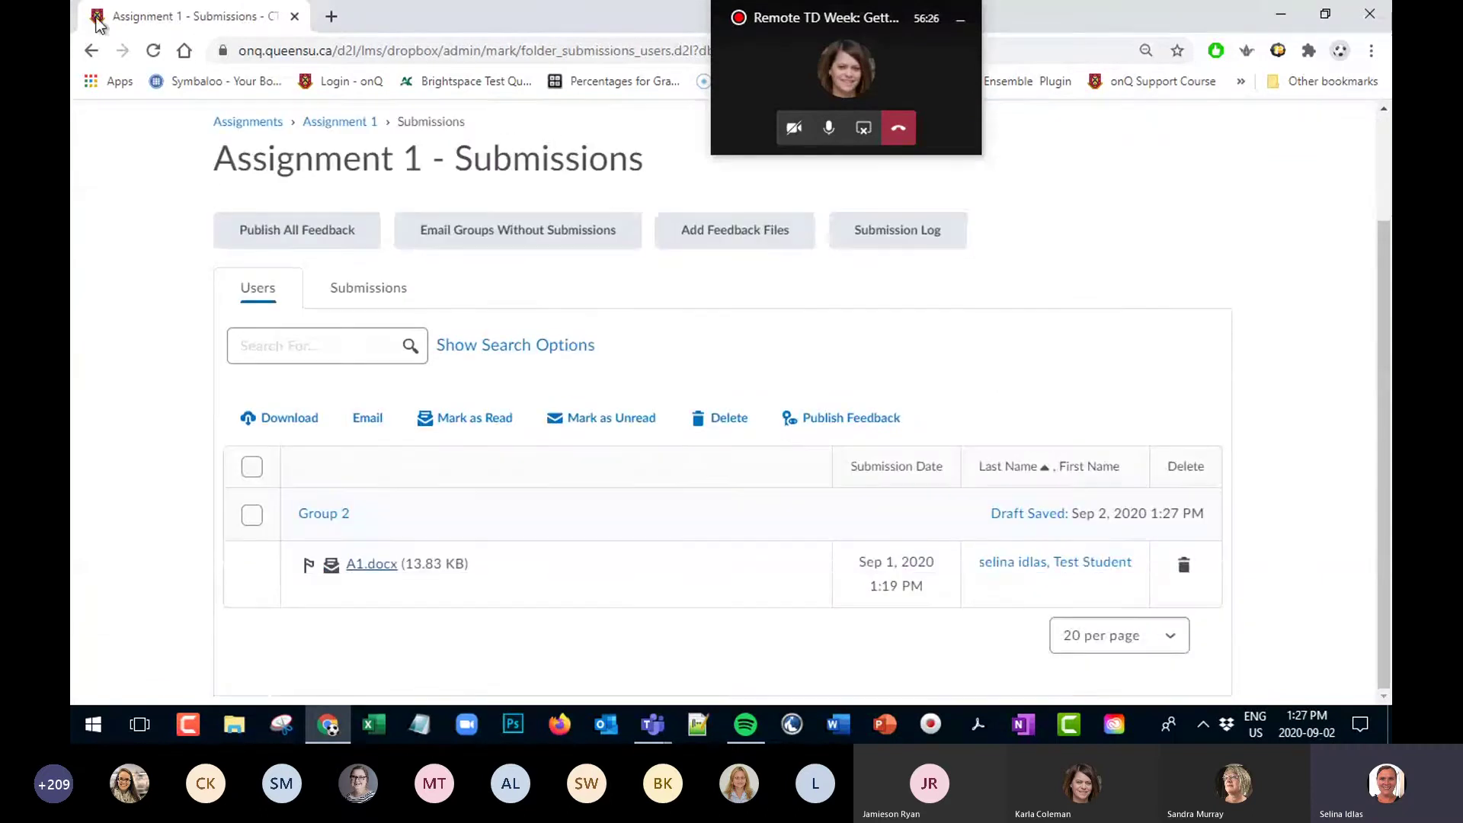
pyautogui.click(91, 51)
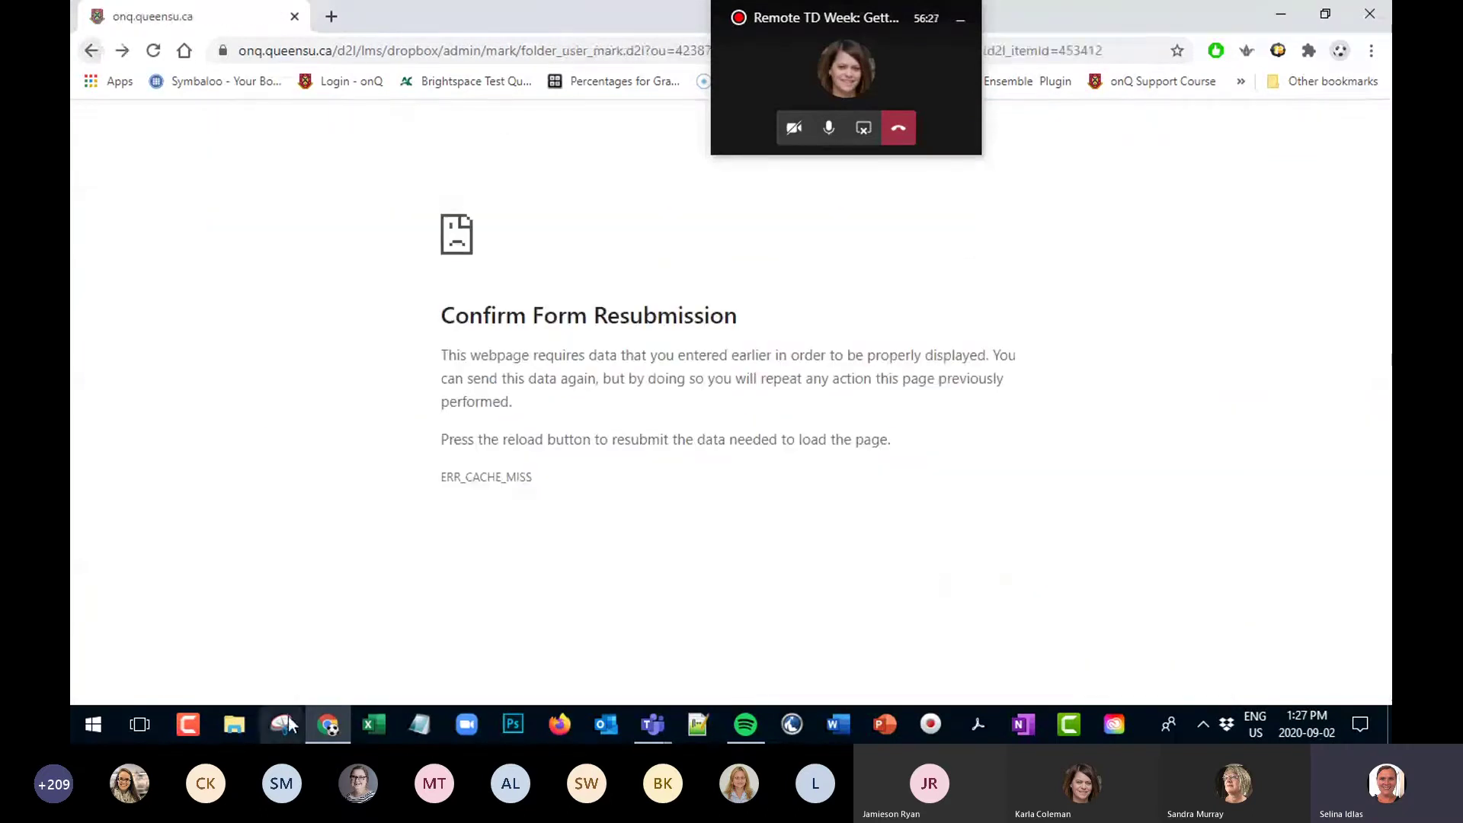
pyautogui.click(150, 53)
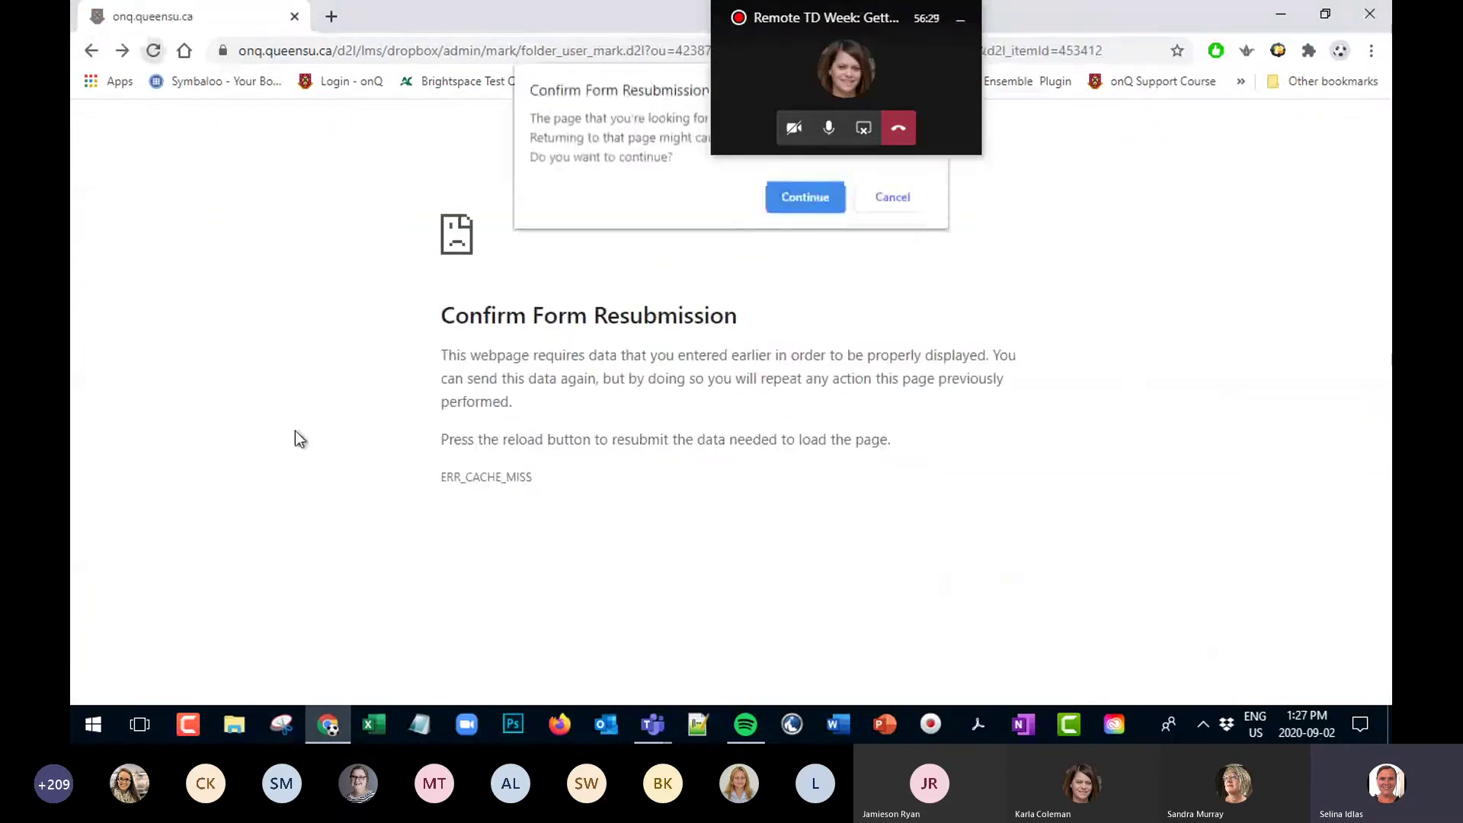
pyautogui.click(789, 204)
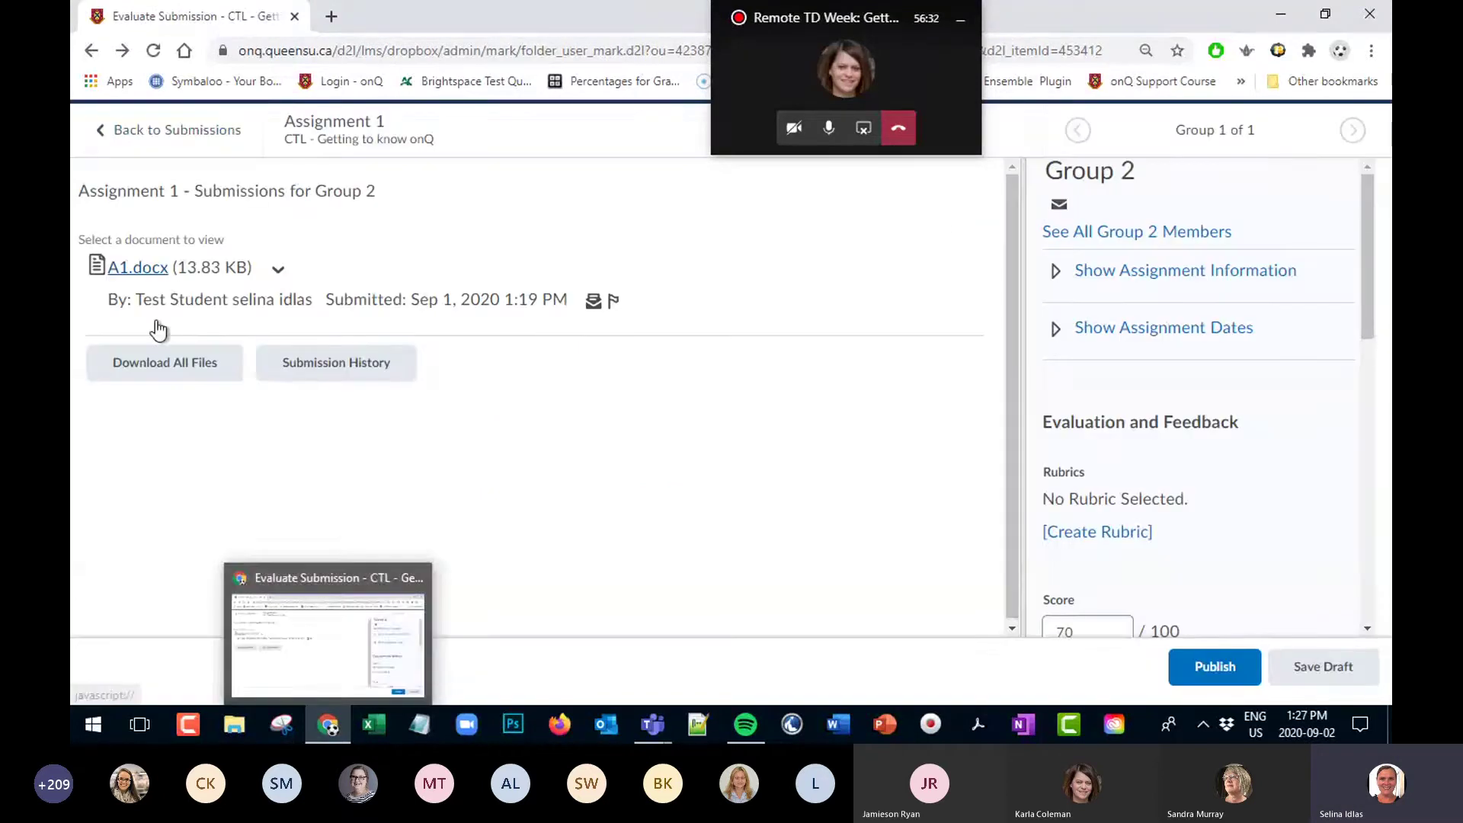
pyautogui.click(142, 135)
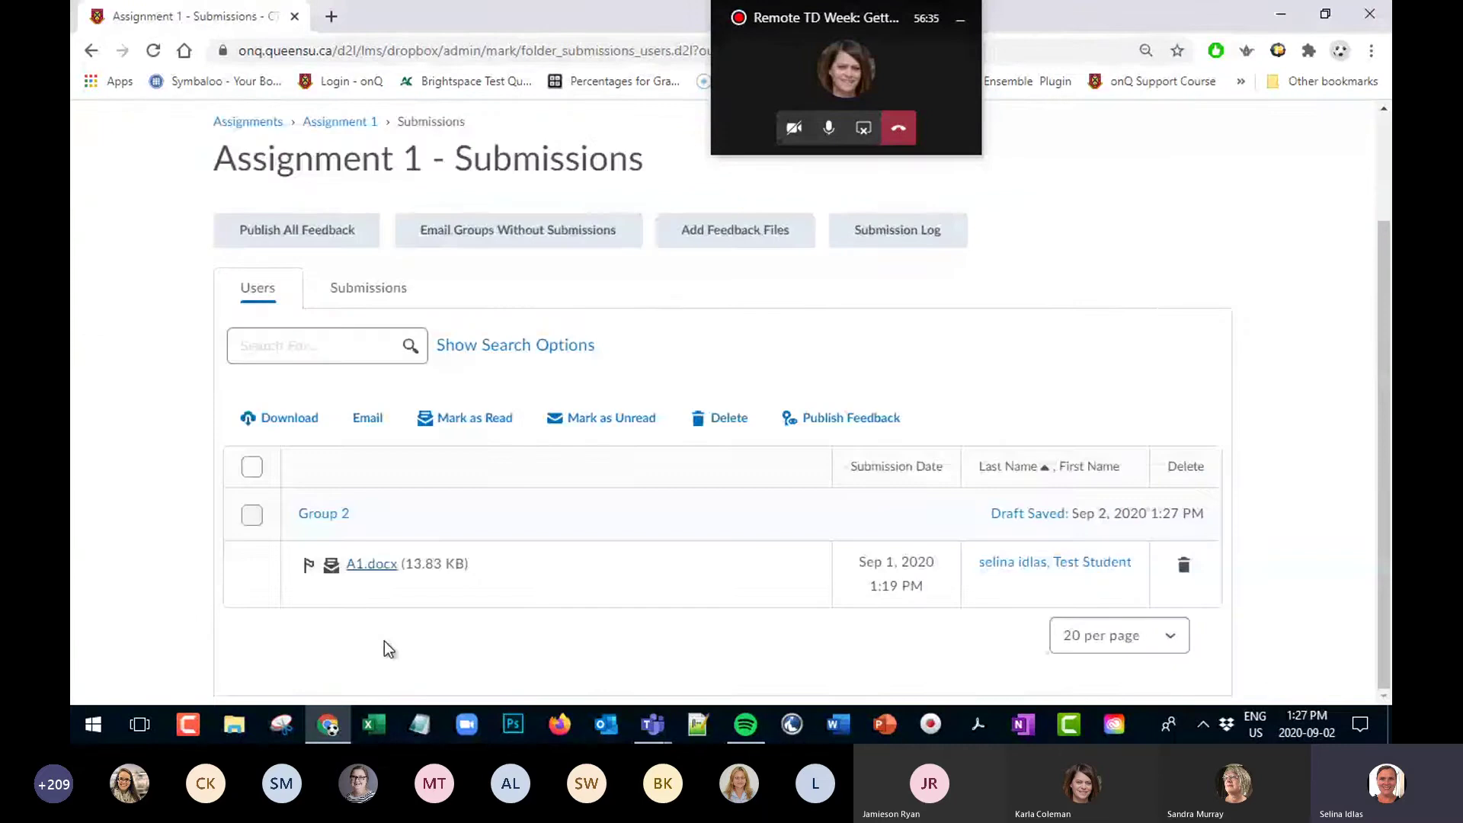
pyautogui.click(267, 122)
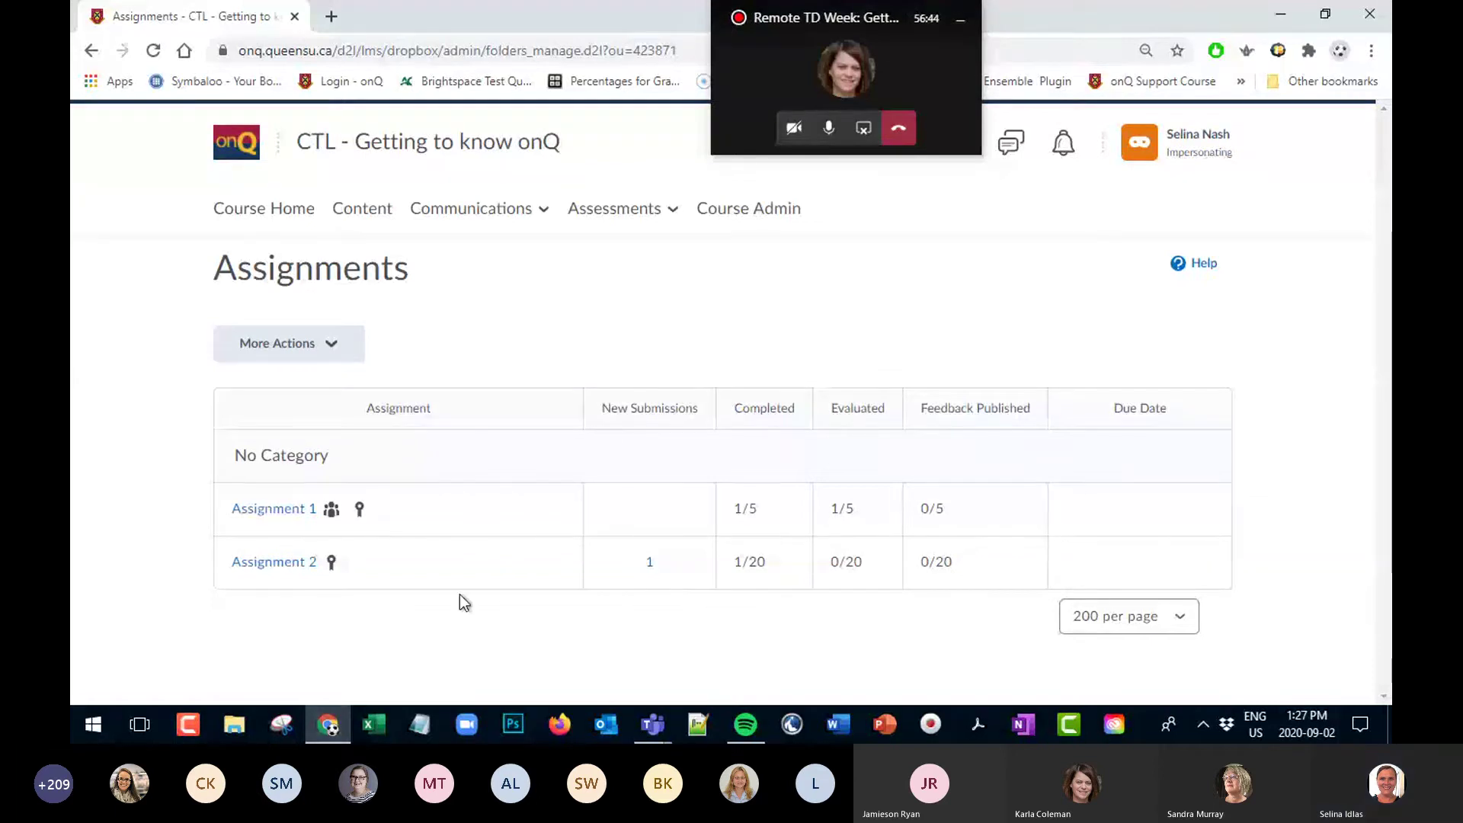
# Check the student's Assignment 2 submission and generate its download zip
pyautogui.click(291, 577)
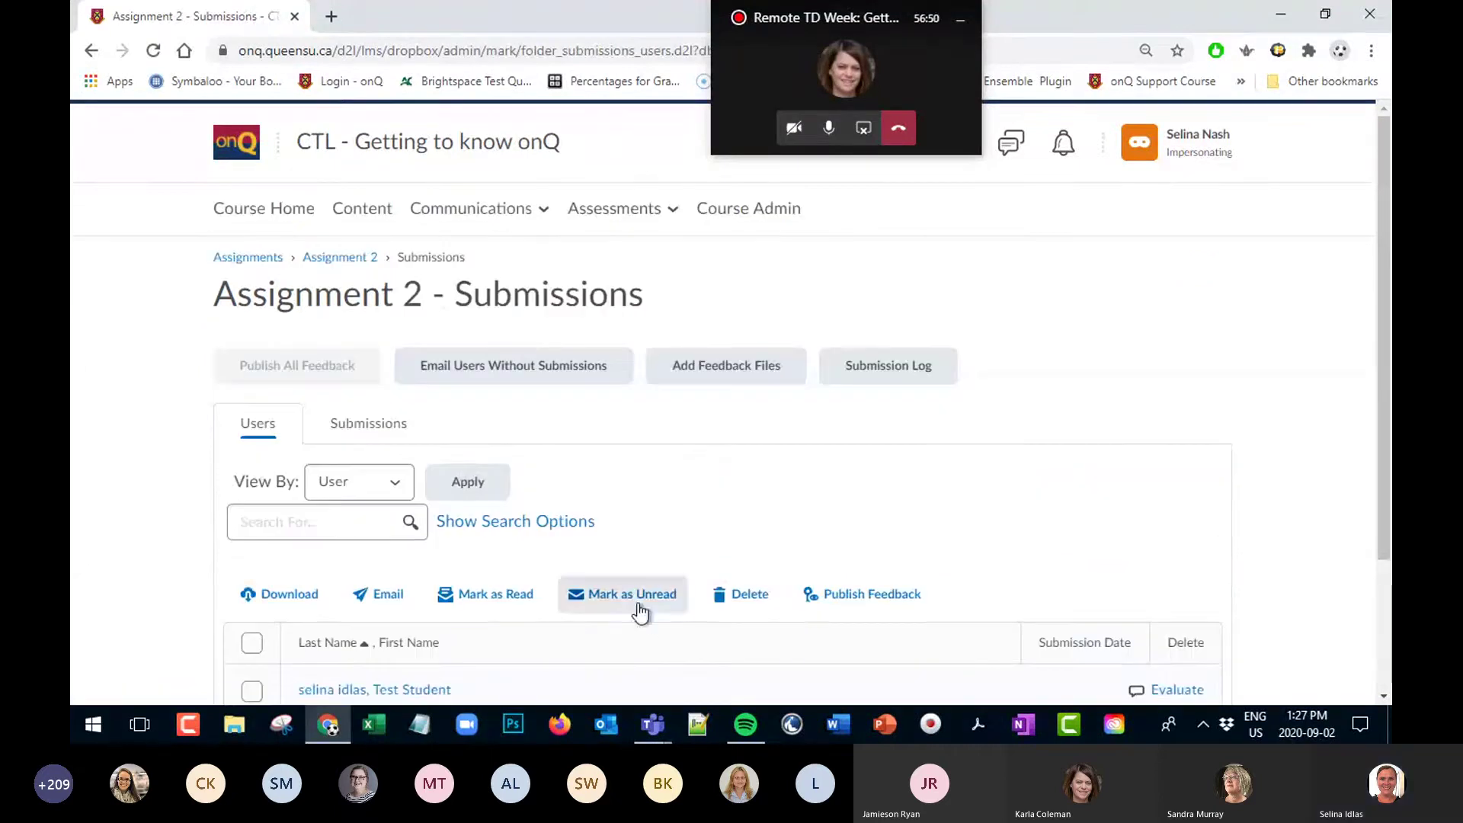
pyautogui.scroll(-3, 1002, 411)
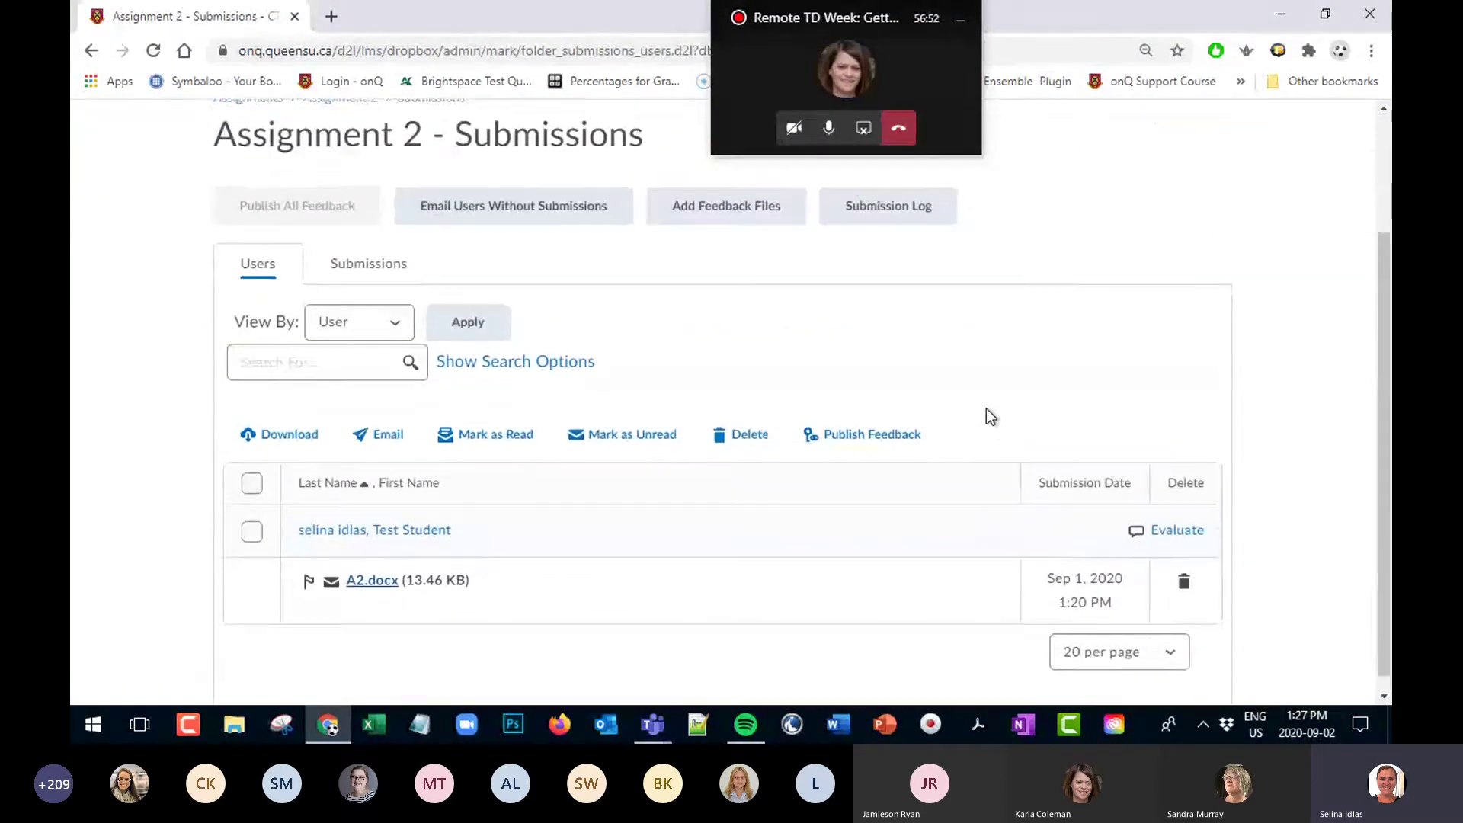
pyautogui.scroll(2, 979, 409)
pyautogui.scroll(-1, 534, 473)
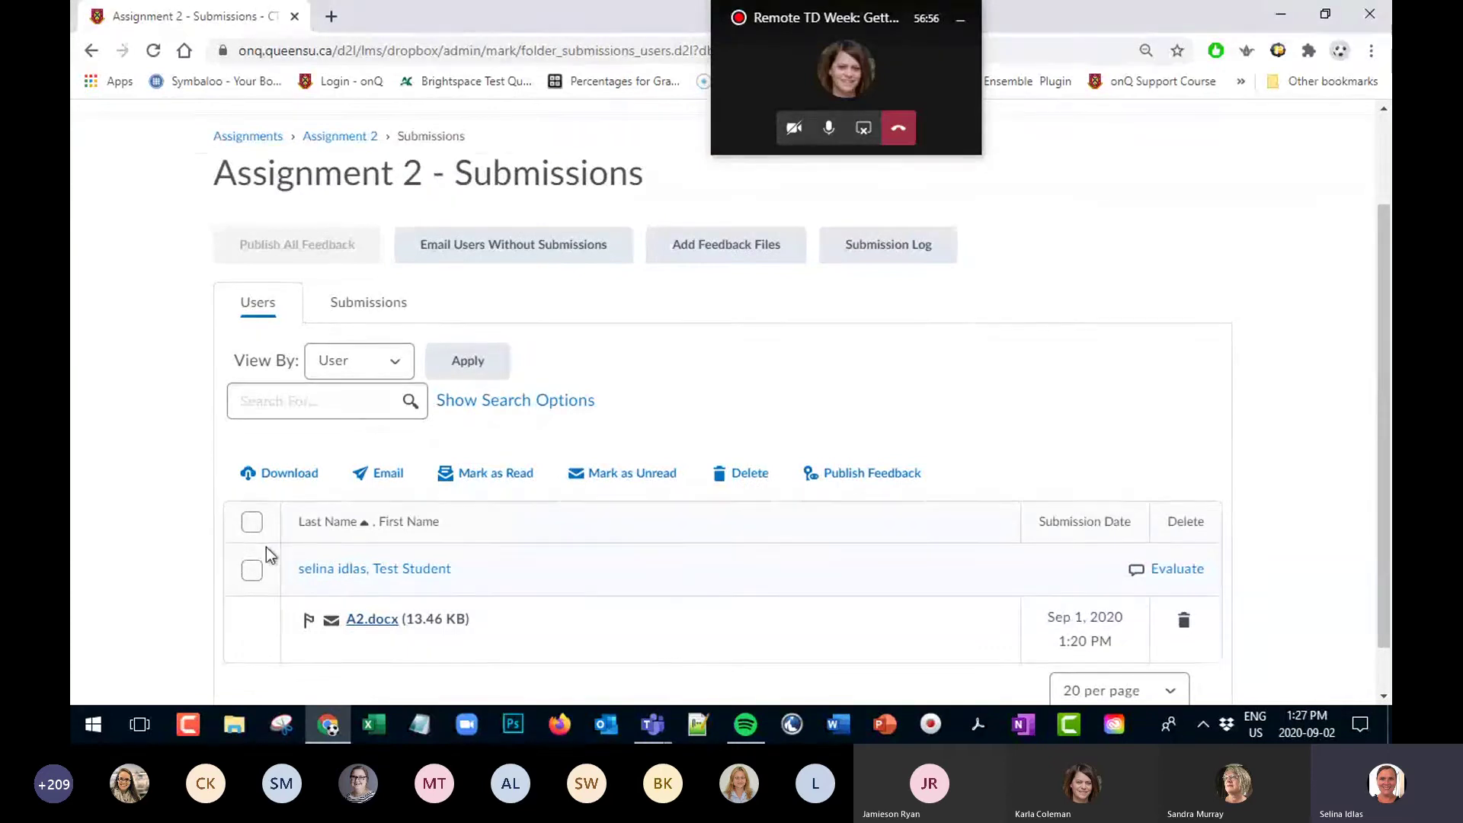
pyautogui.scroll(-1, 263, 552)
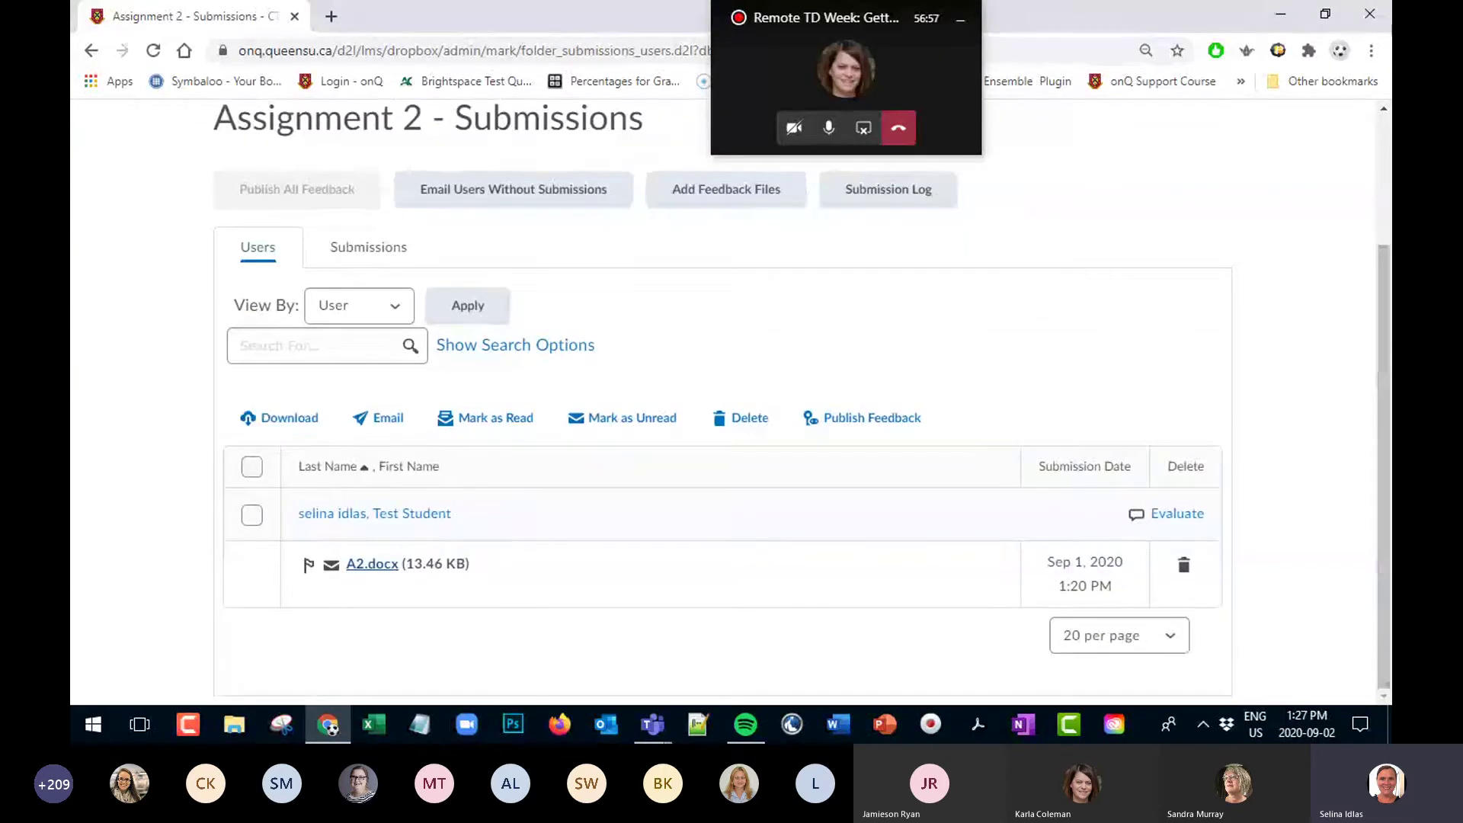
pyautogui.click(251, 468)
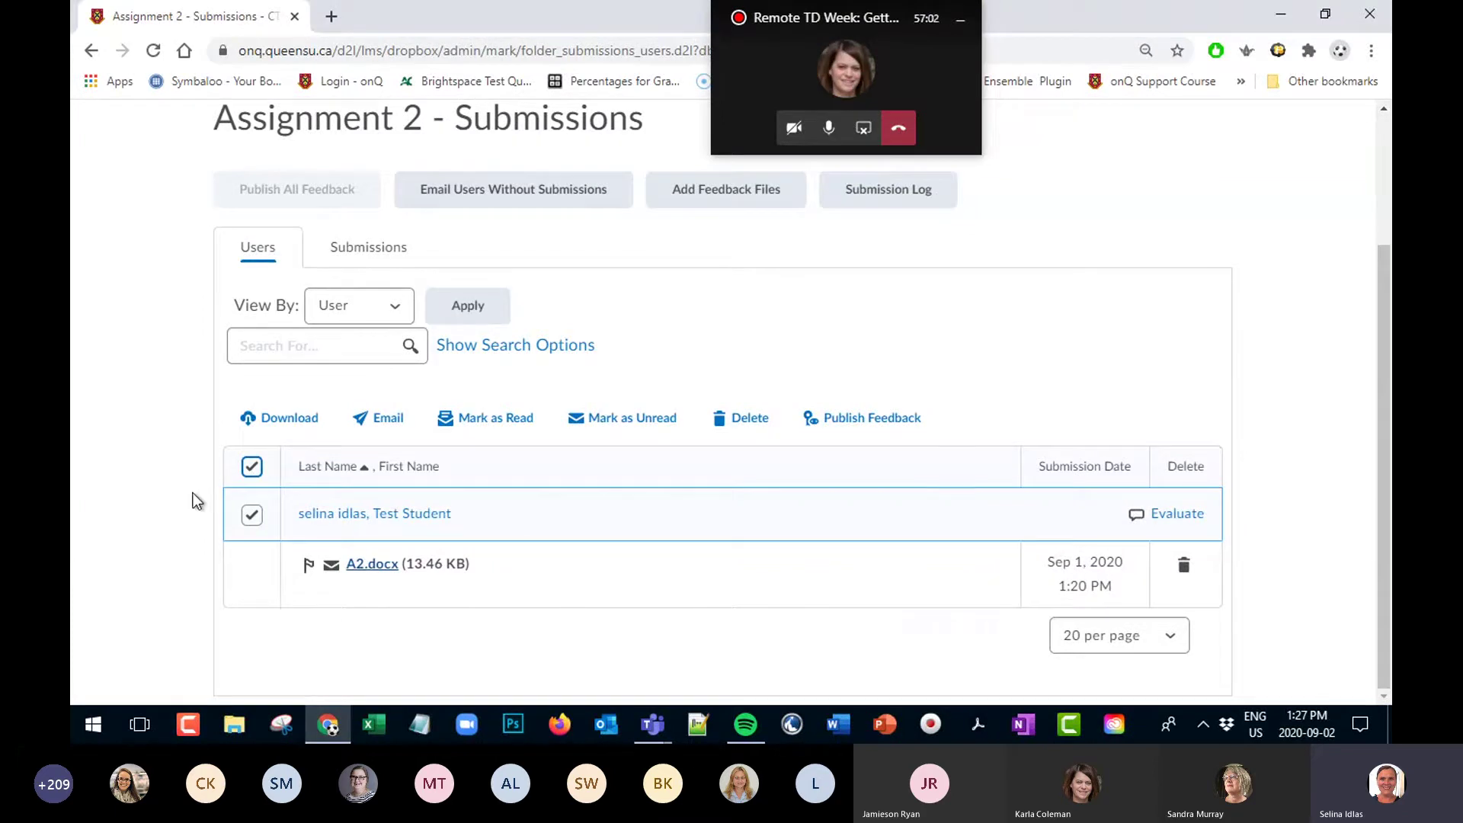
pyautogui.scroll(2, 486, 528)
pyautogui.scroll(-2, 481, 525)
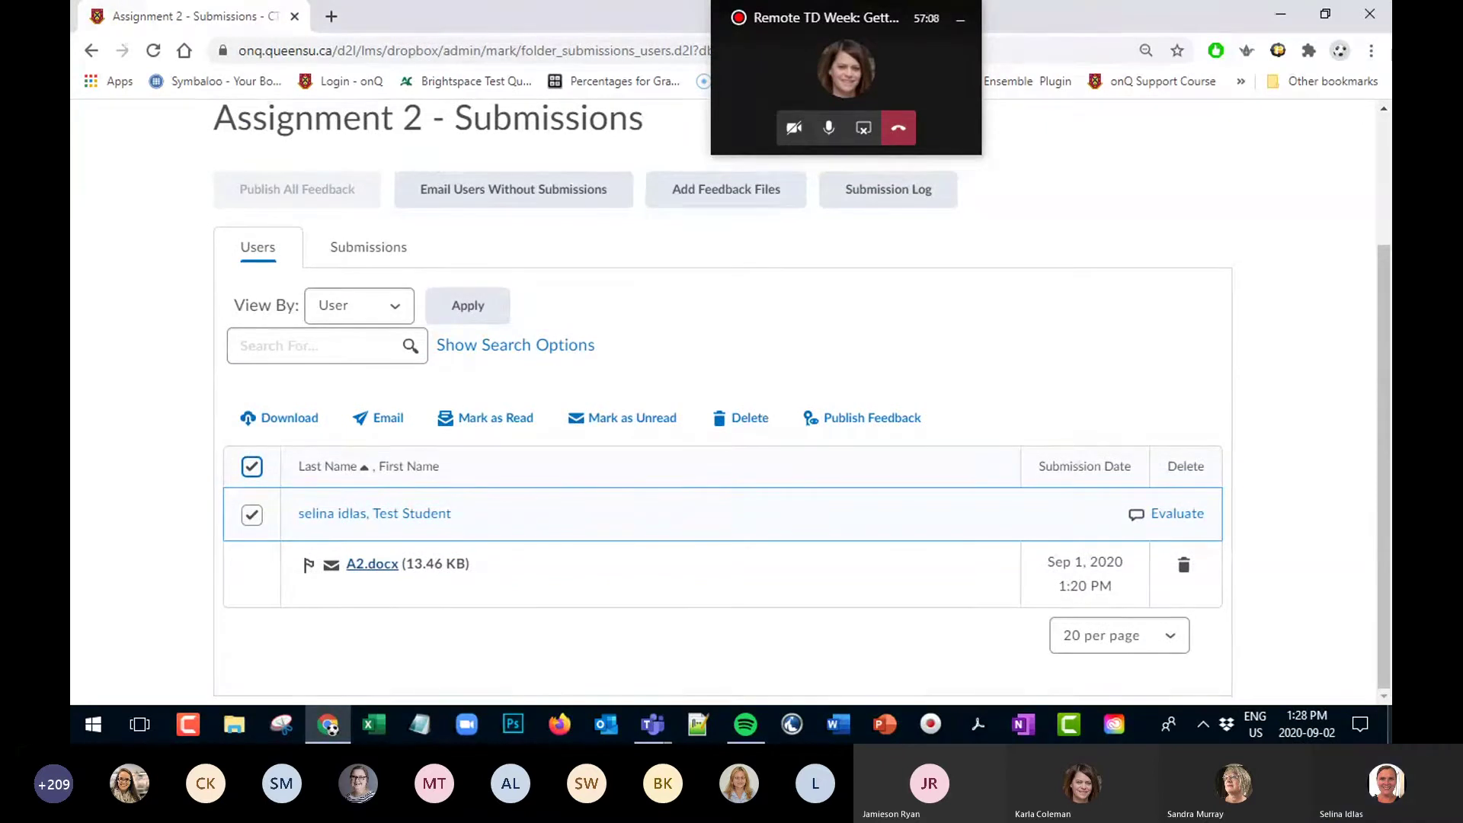
pyautogui.click(288, 434)
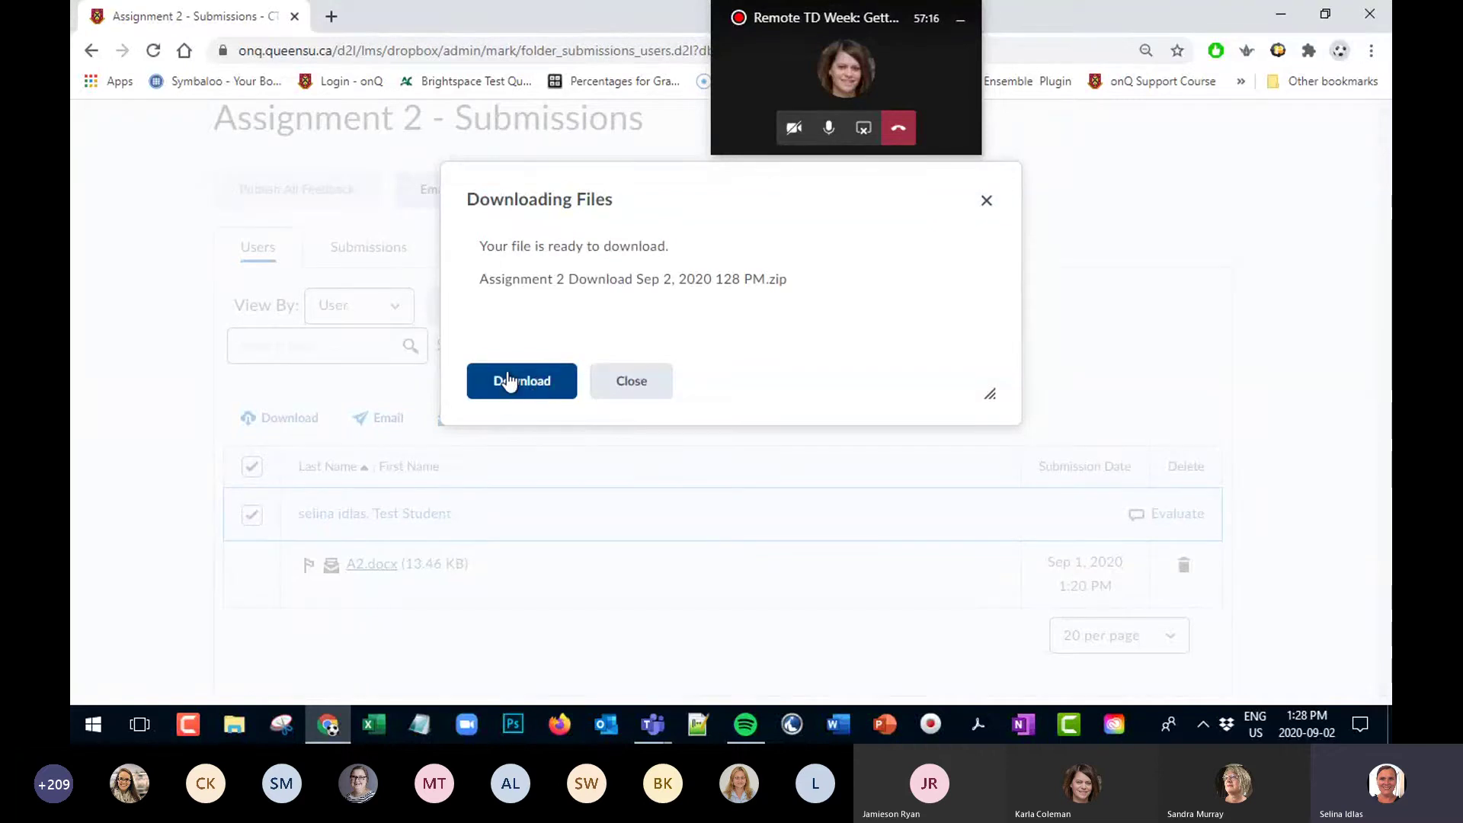
# Save 'Assignment 2 Download Sep 2, 2020 128 PM.zip' to the Desktop and open it
pyautogui.click(509, 381)
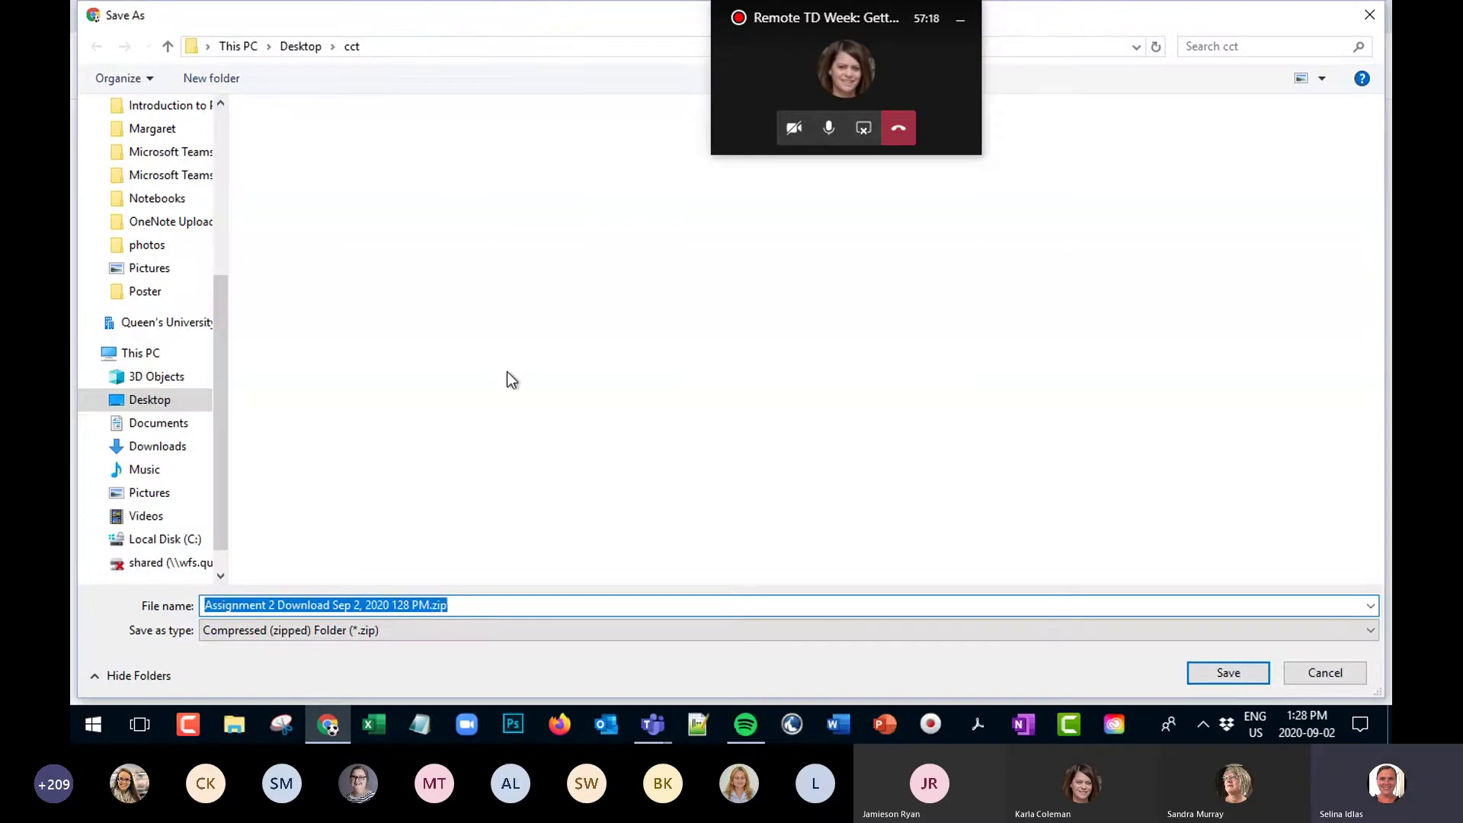
pyautogui.click(148, 400)
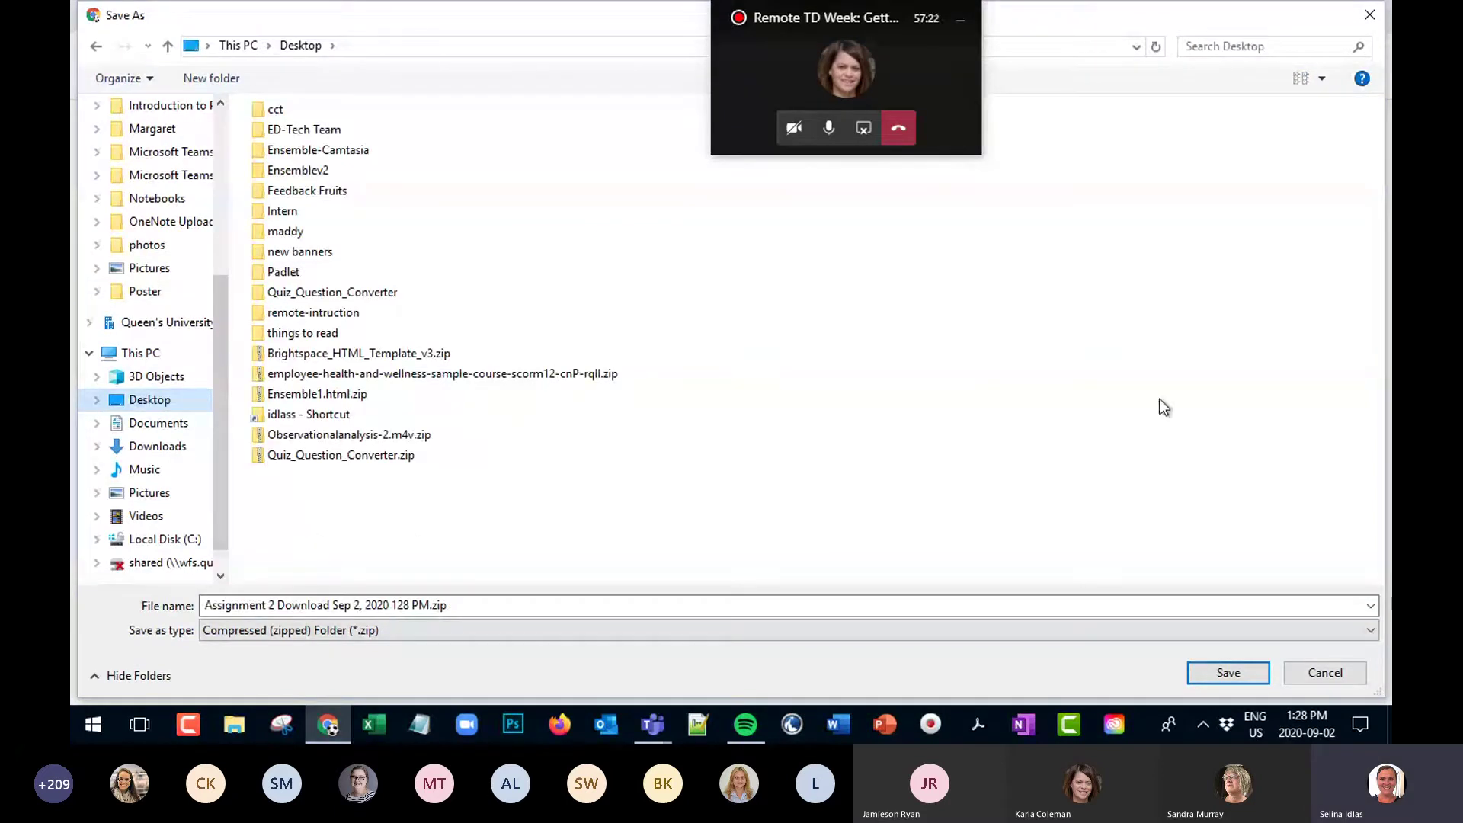
pyautogui.click(1250, 672)
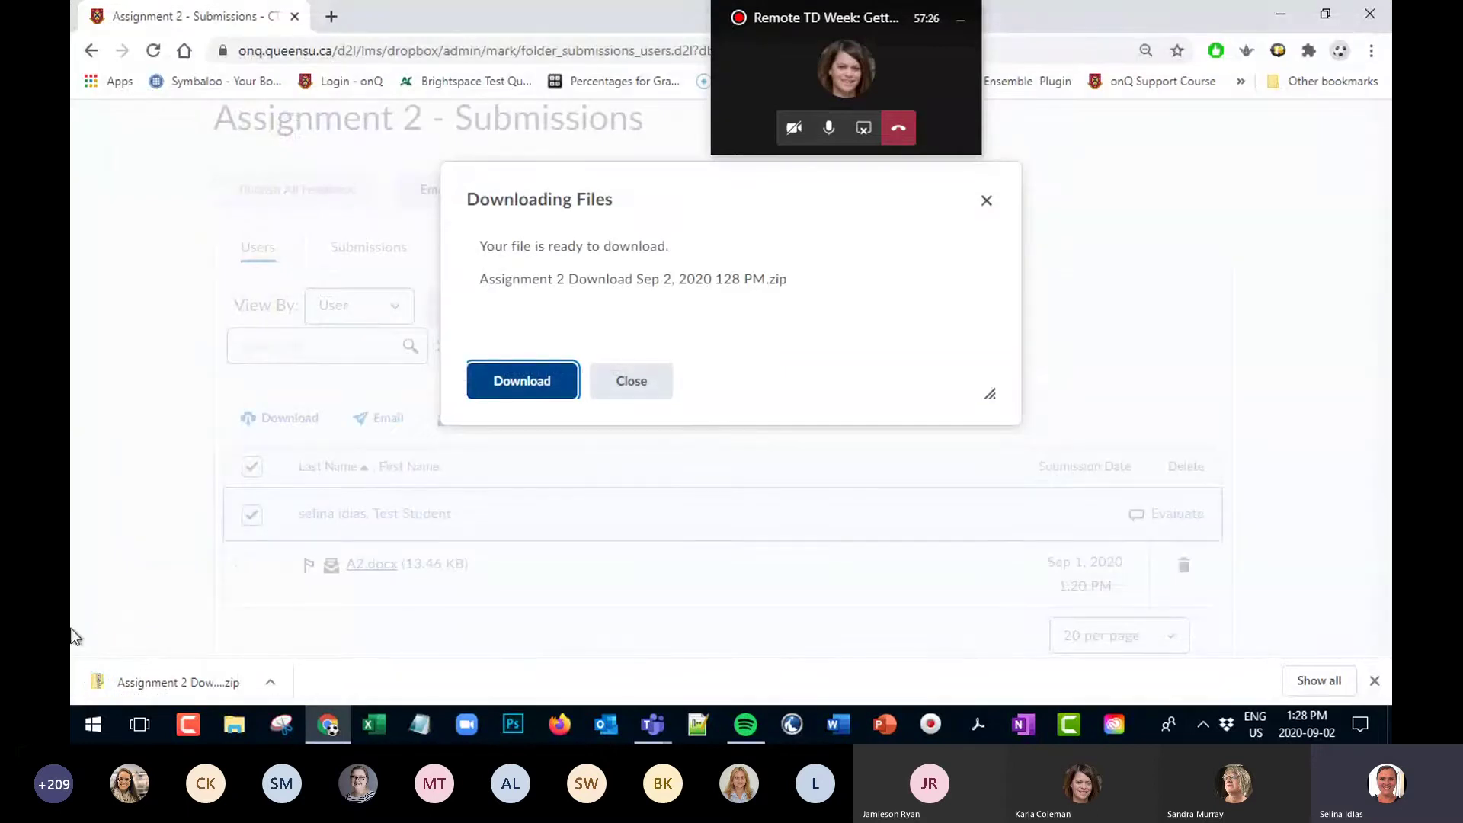
pyautogui.click(268, 680)
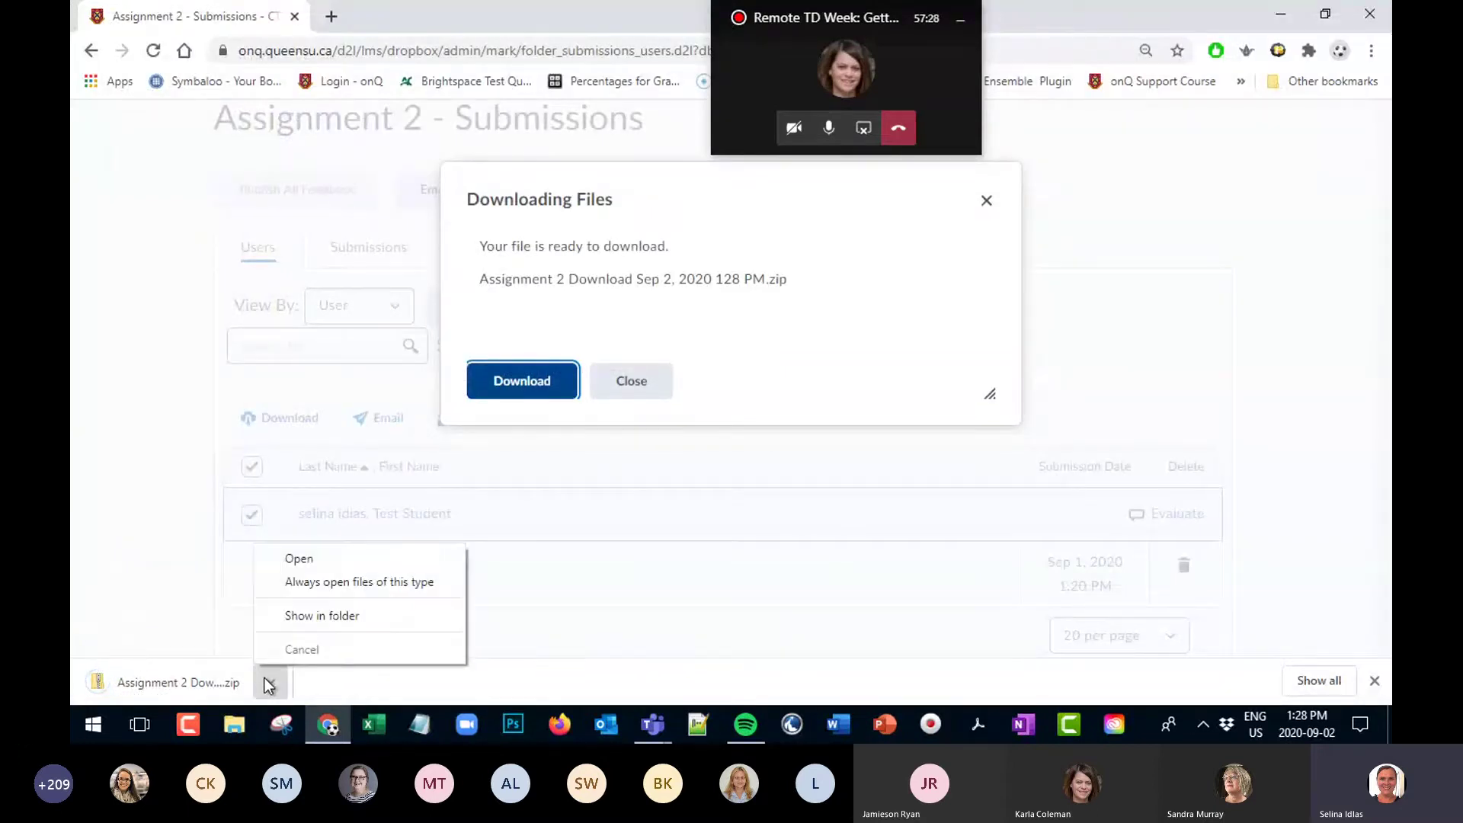
pyautogui.click(291, 564)
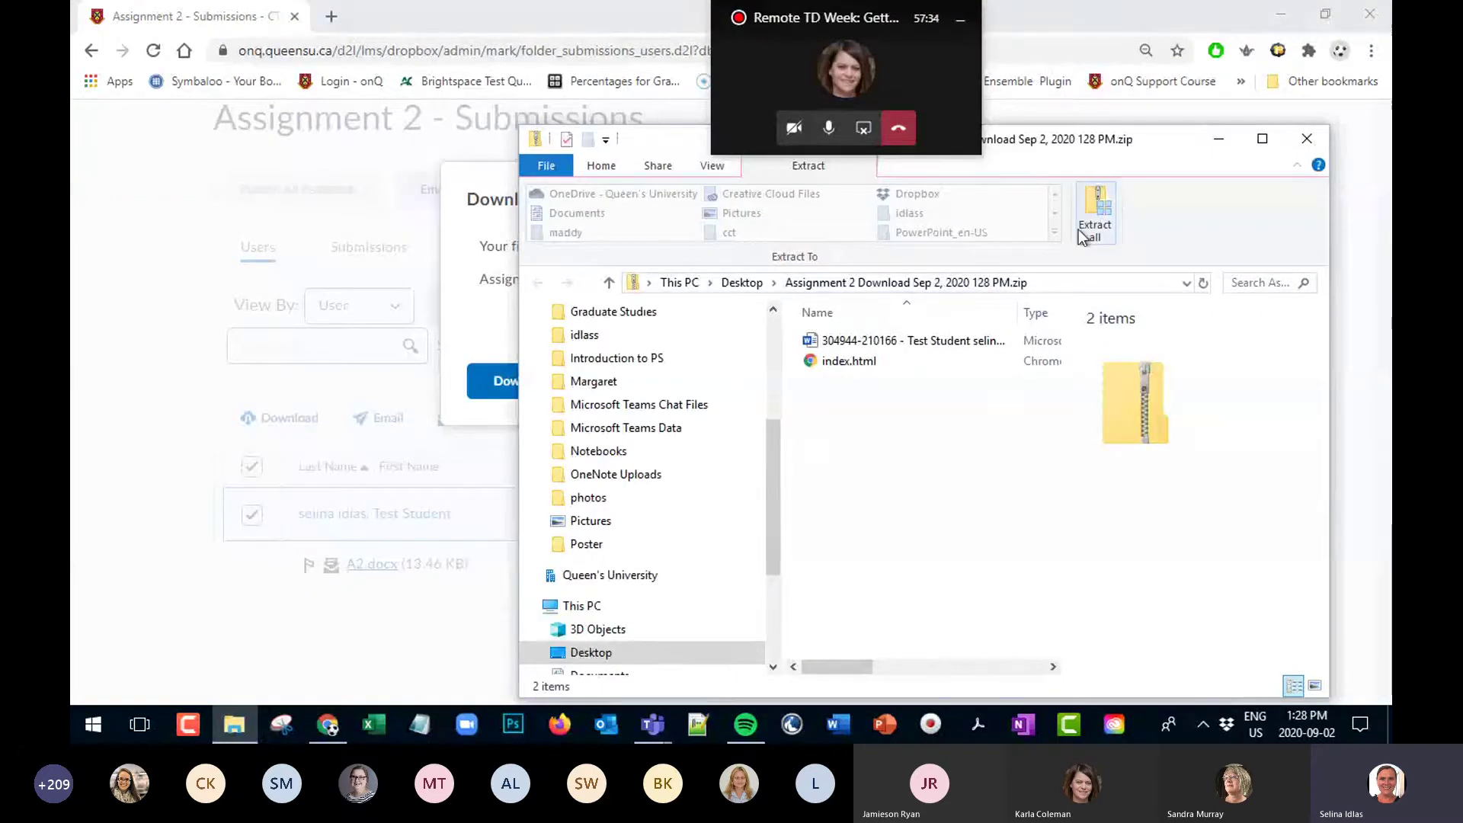
# Try extracting the zip to the Desktop, then cancel and return to the Desktop folder
pyautogui.click(1096, 206)
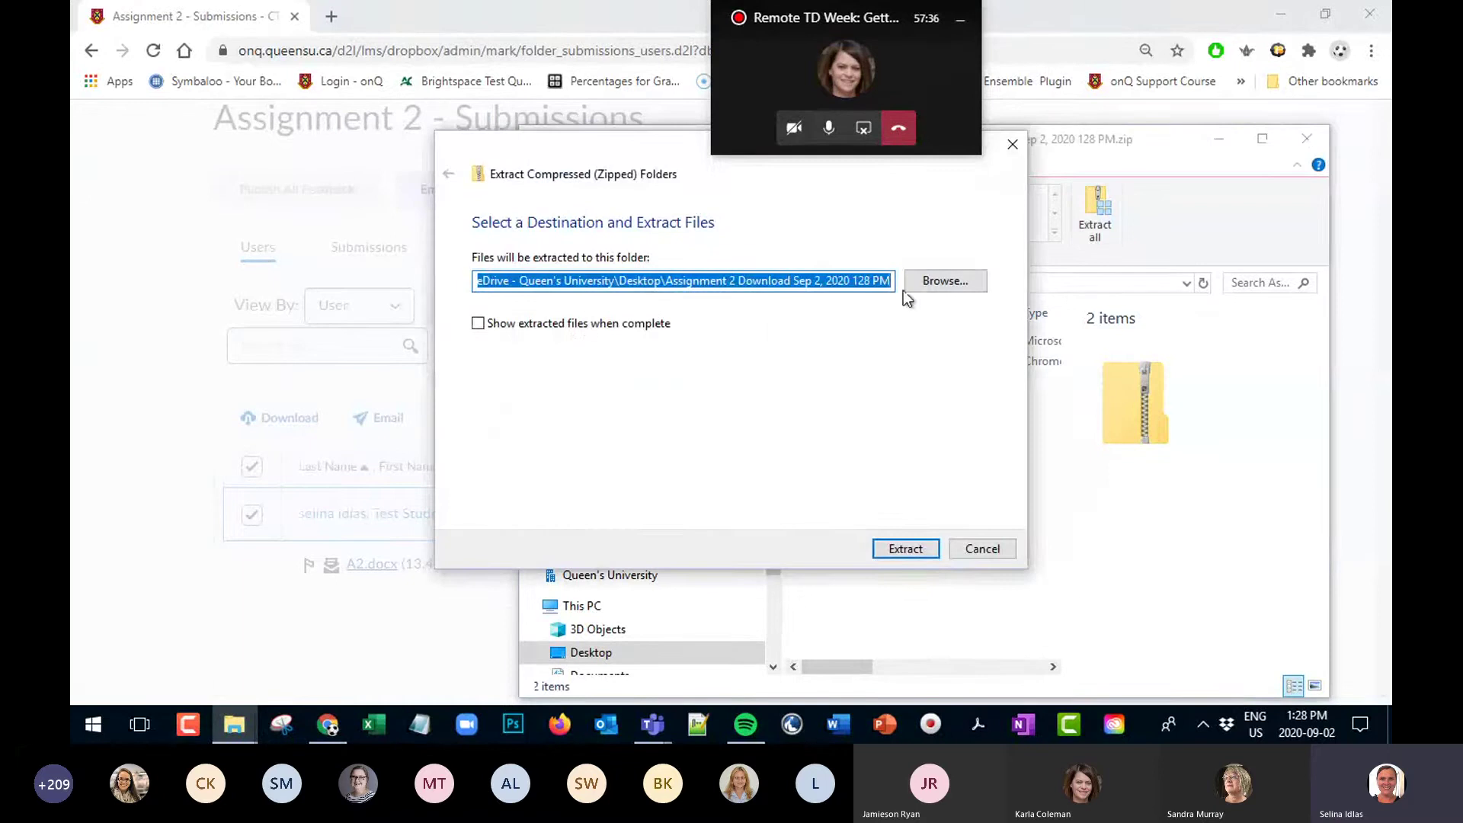
pyautogui.click(904, 549)
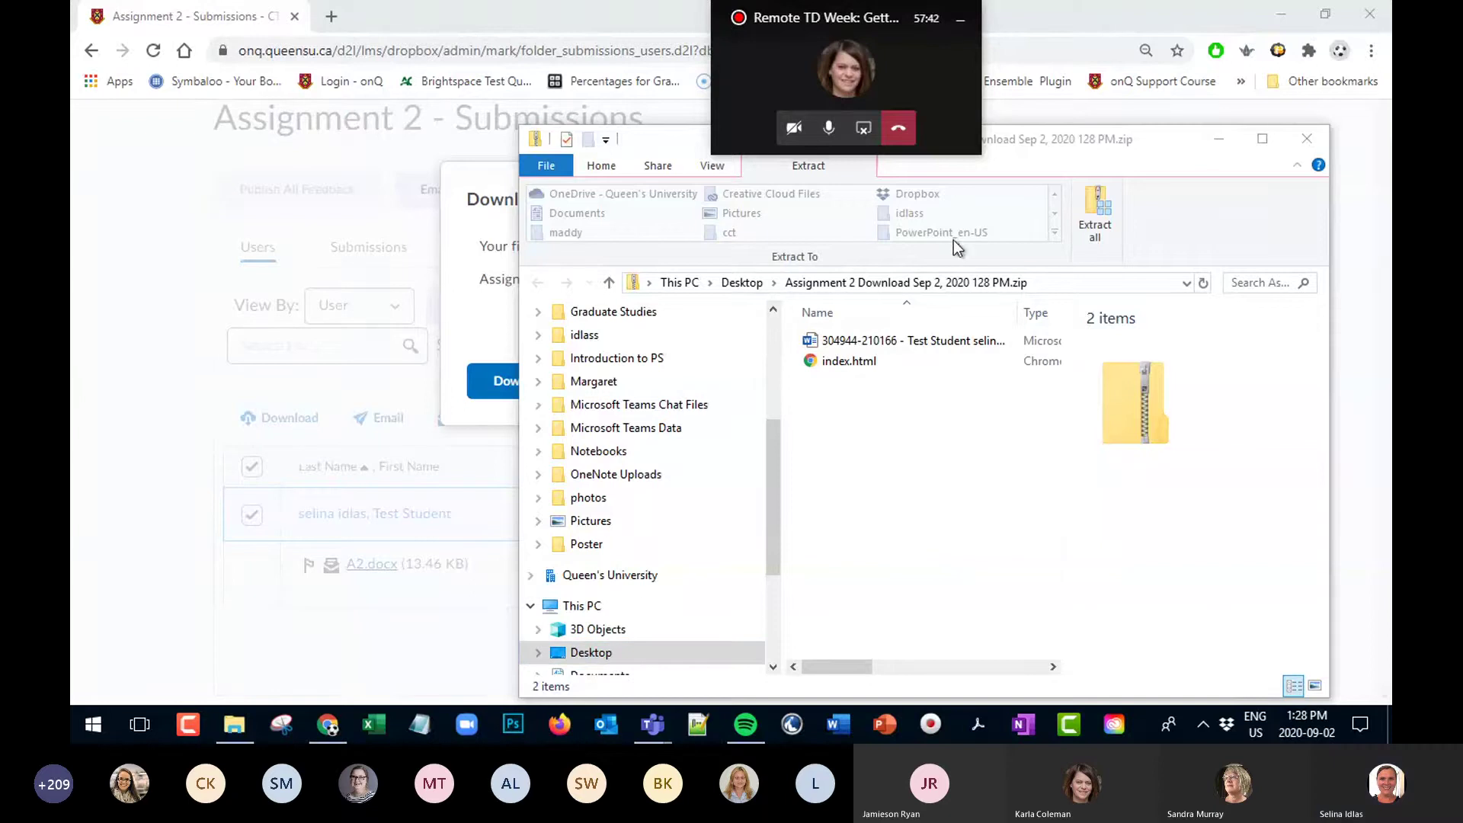
pyautogui.click(1097, 211)
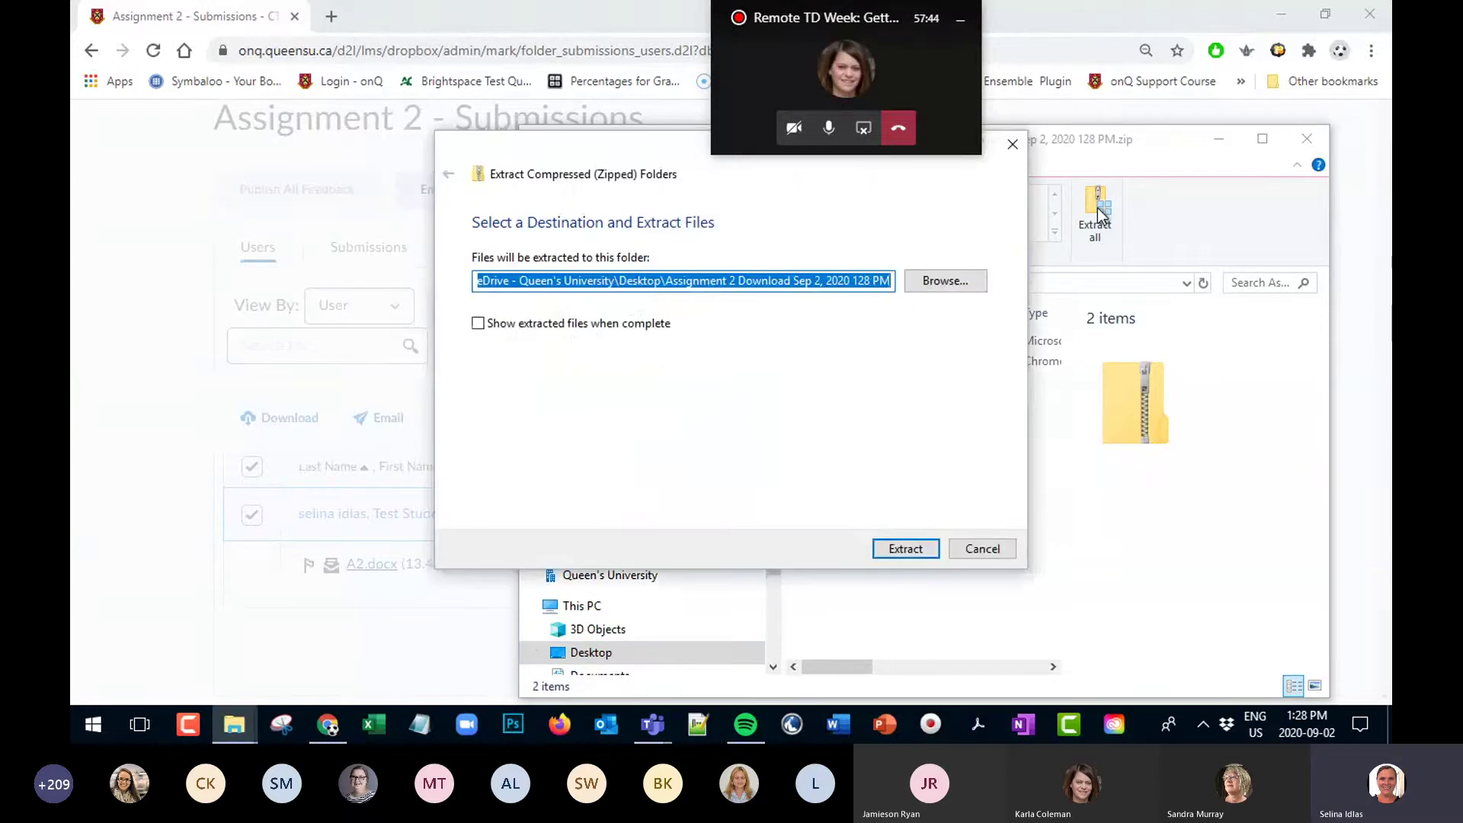
pyautogui.click(893, 548)
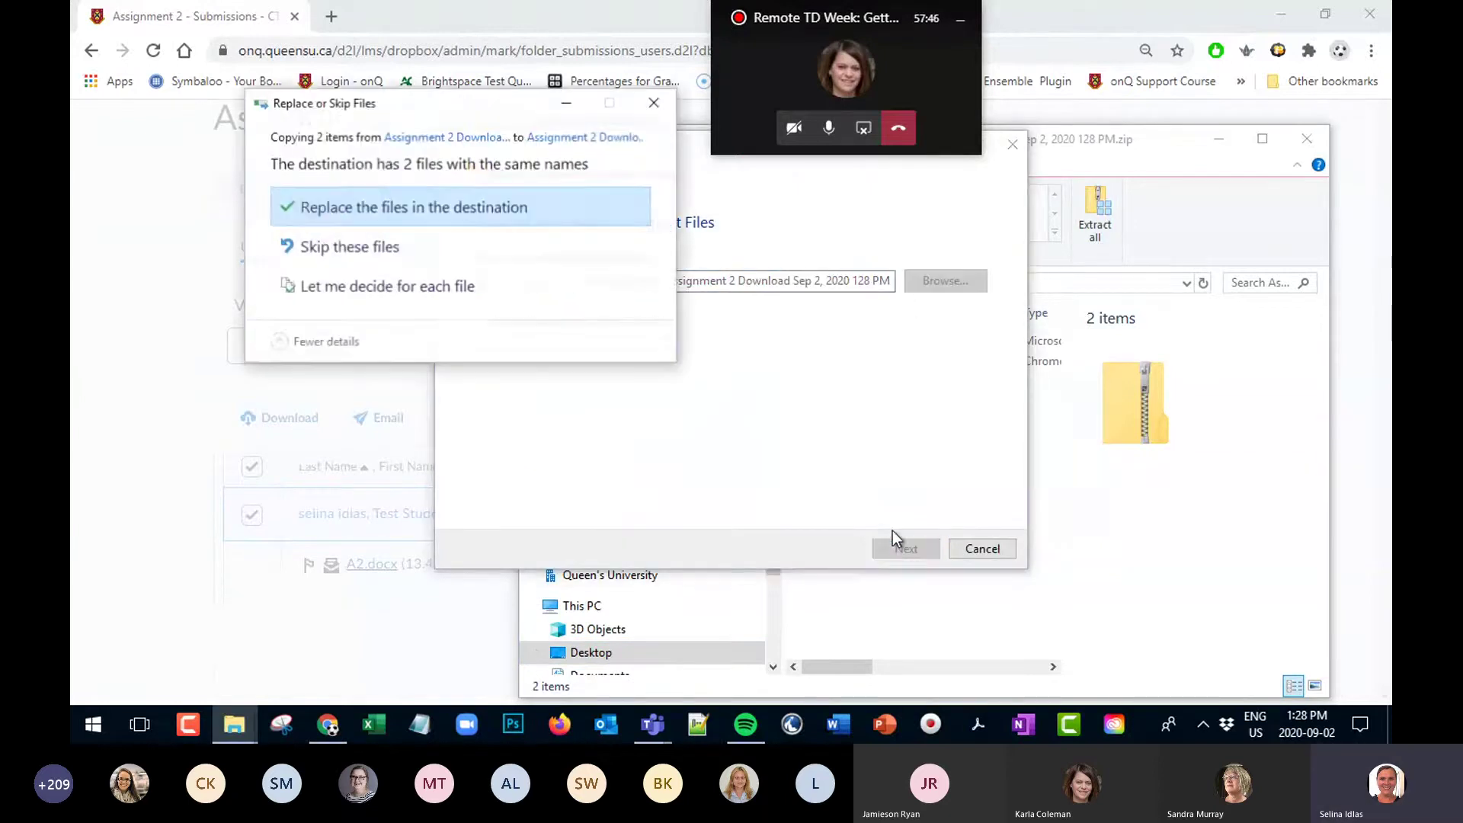
pyautogui.click(651, 96)
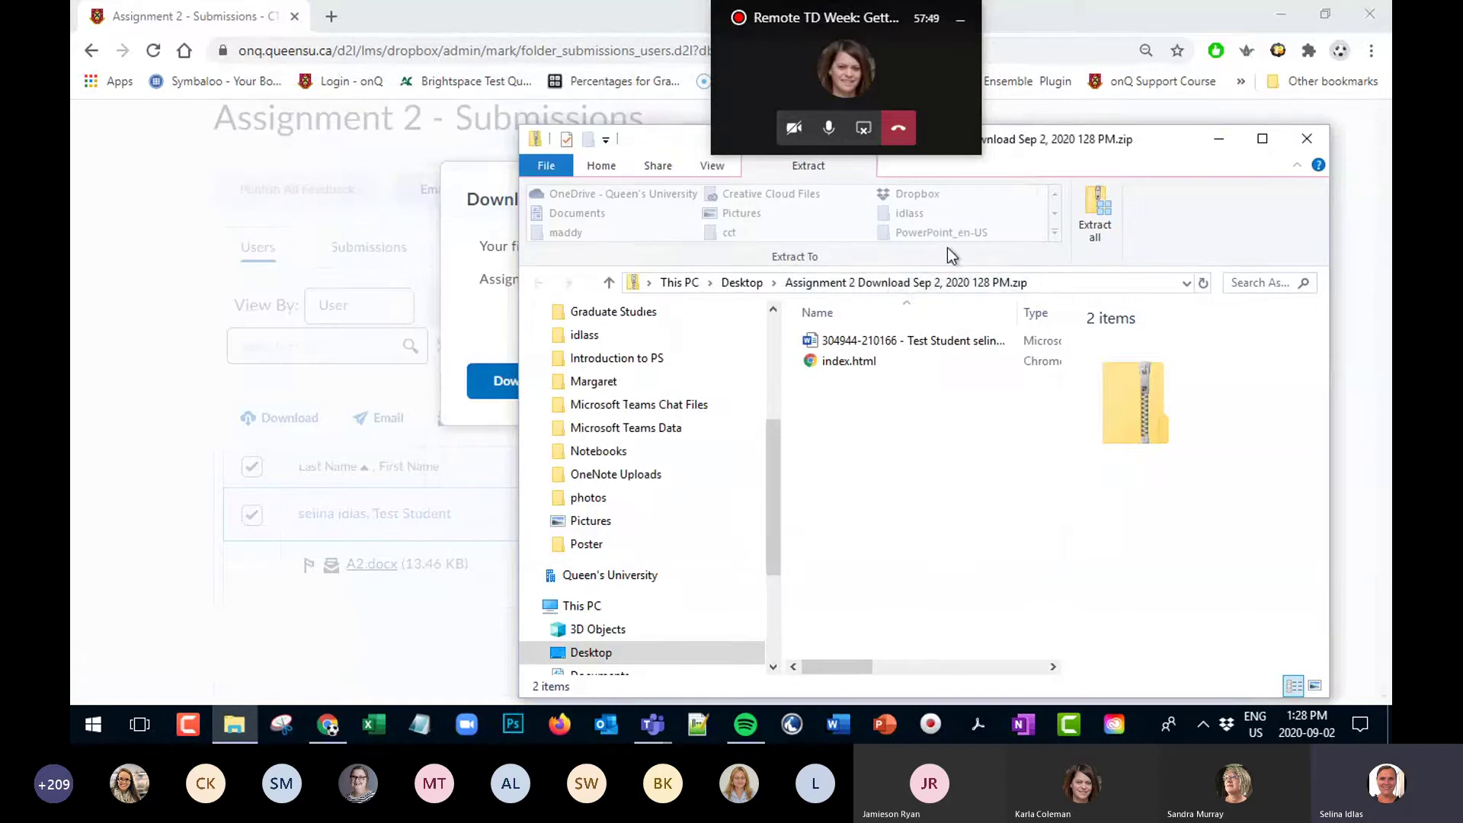
pyautogui.click(743, 284)
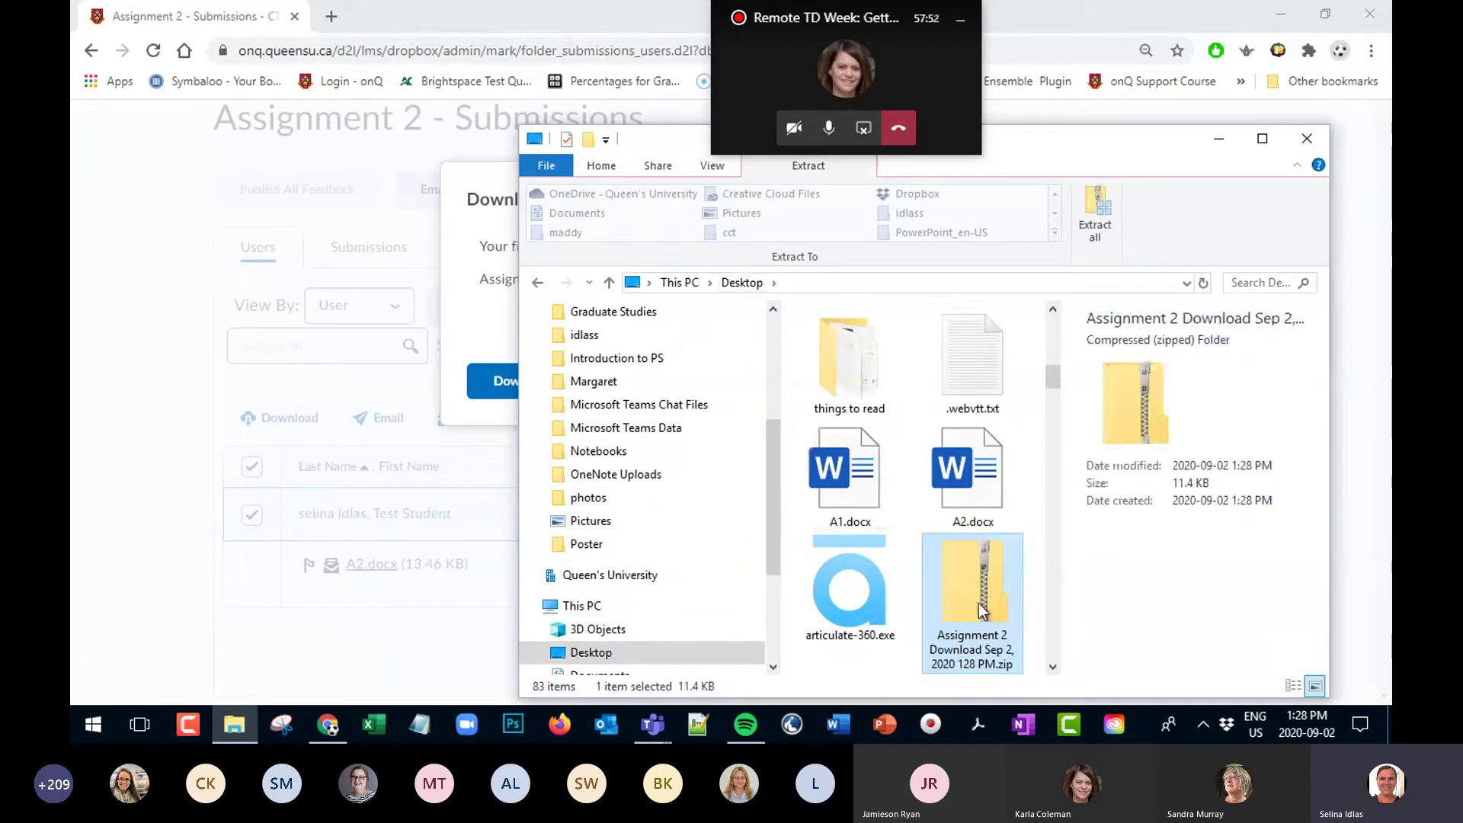
# Extract the zip to the Desktop, replacing existing files, and select the extracted folder
pyautogui.click(1094, 213)
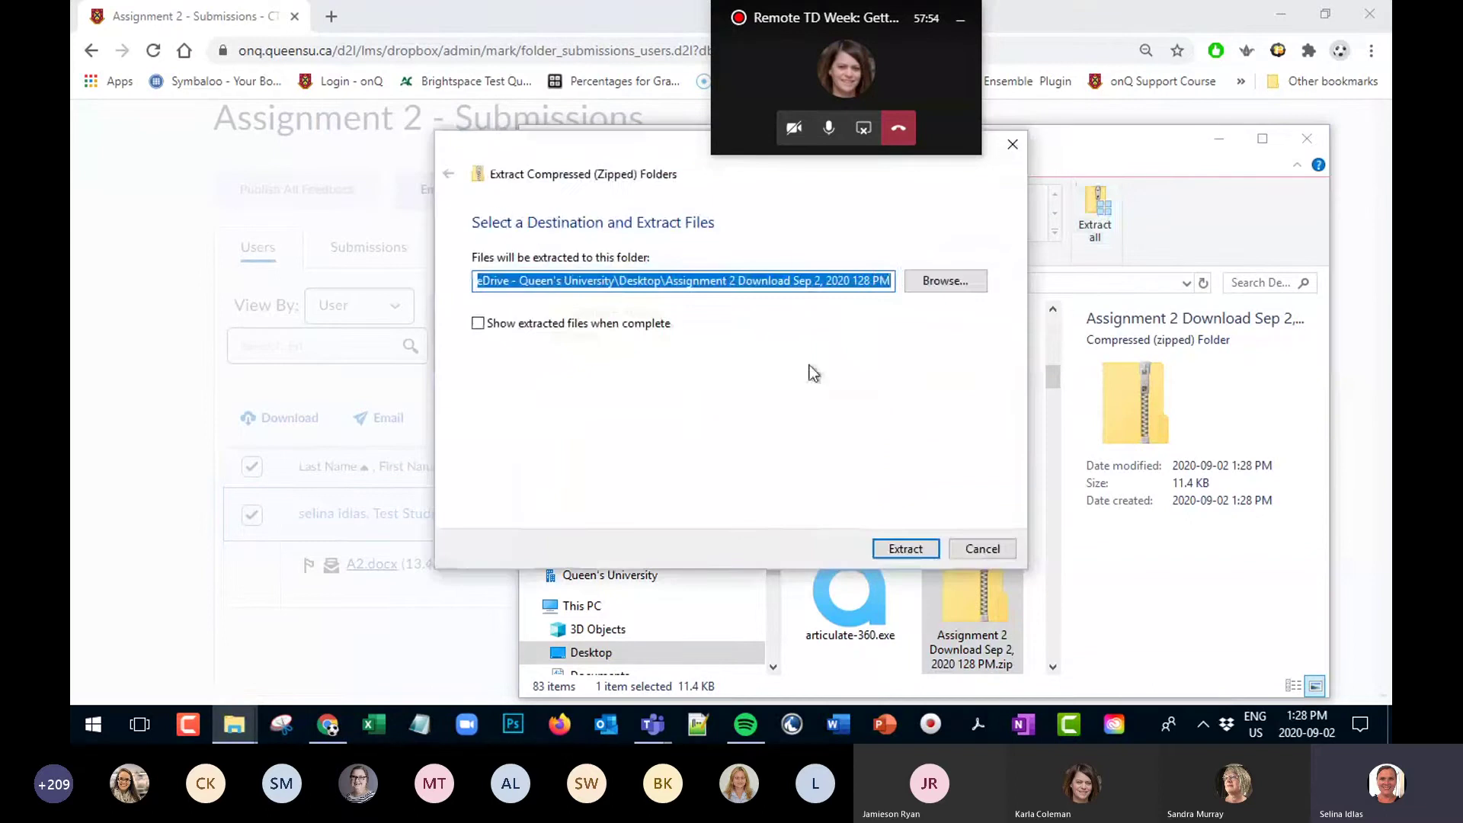
pyautogui.click(885, 552)
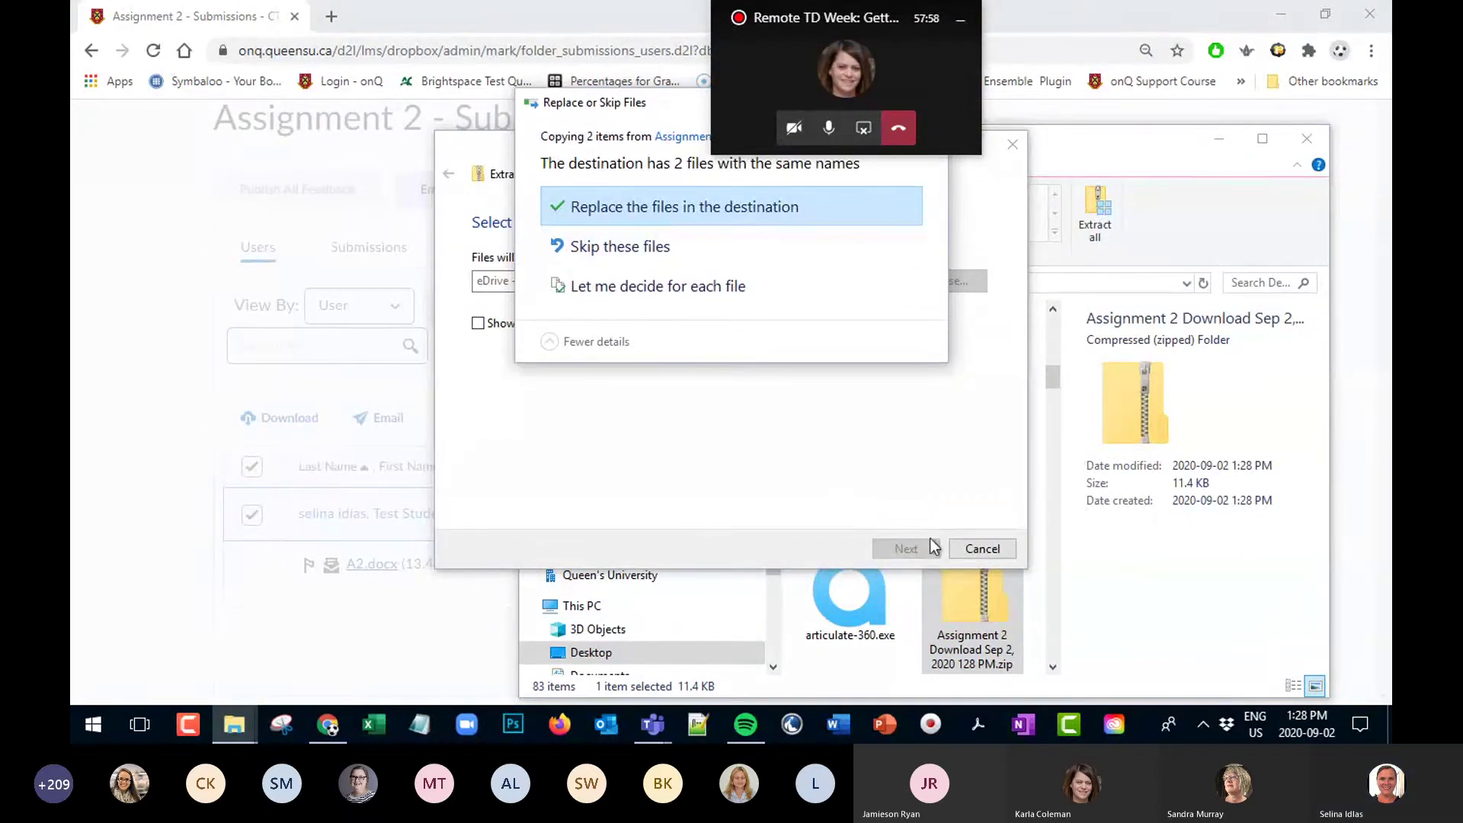
pyautogui.click(660, 203)
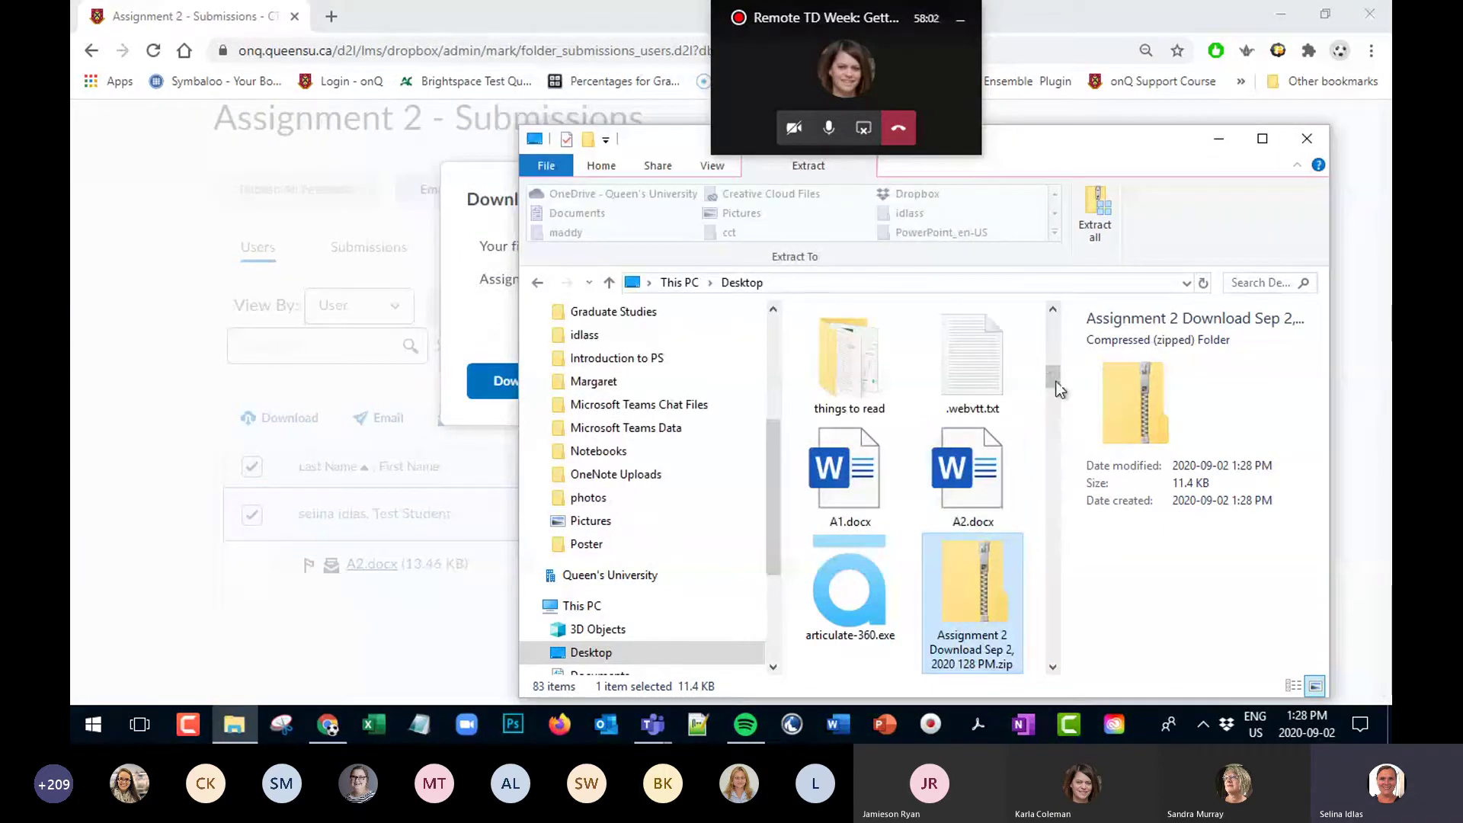
pyautogui.moveTo(1058, 389); pyautogui.dragTo(1044, 404)
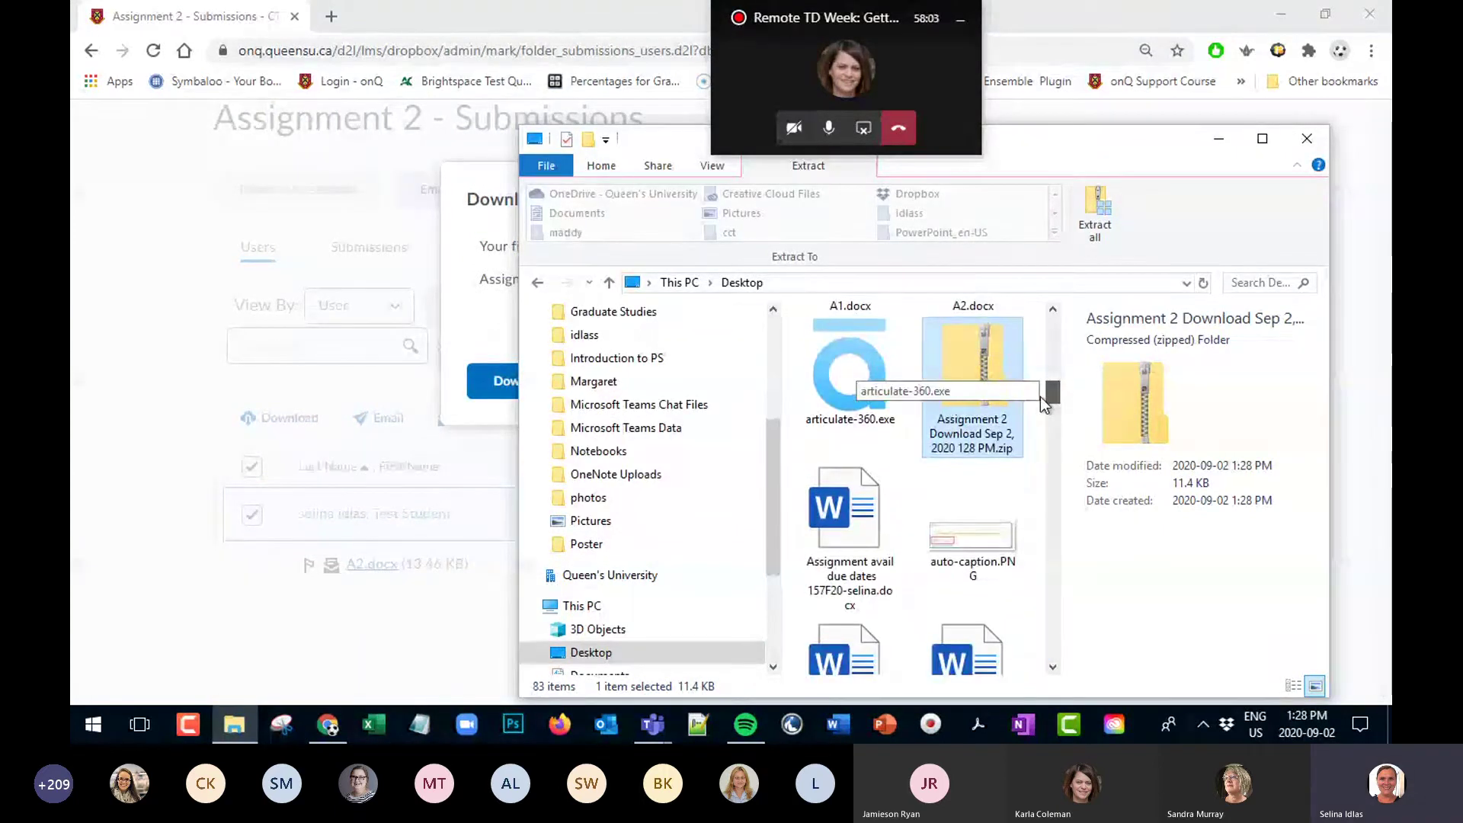
pyautogui.moveTo(1040, 396); pyautogui.dragTo(1022, 489)
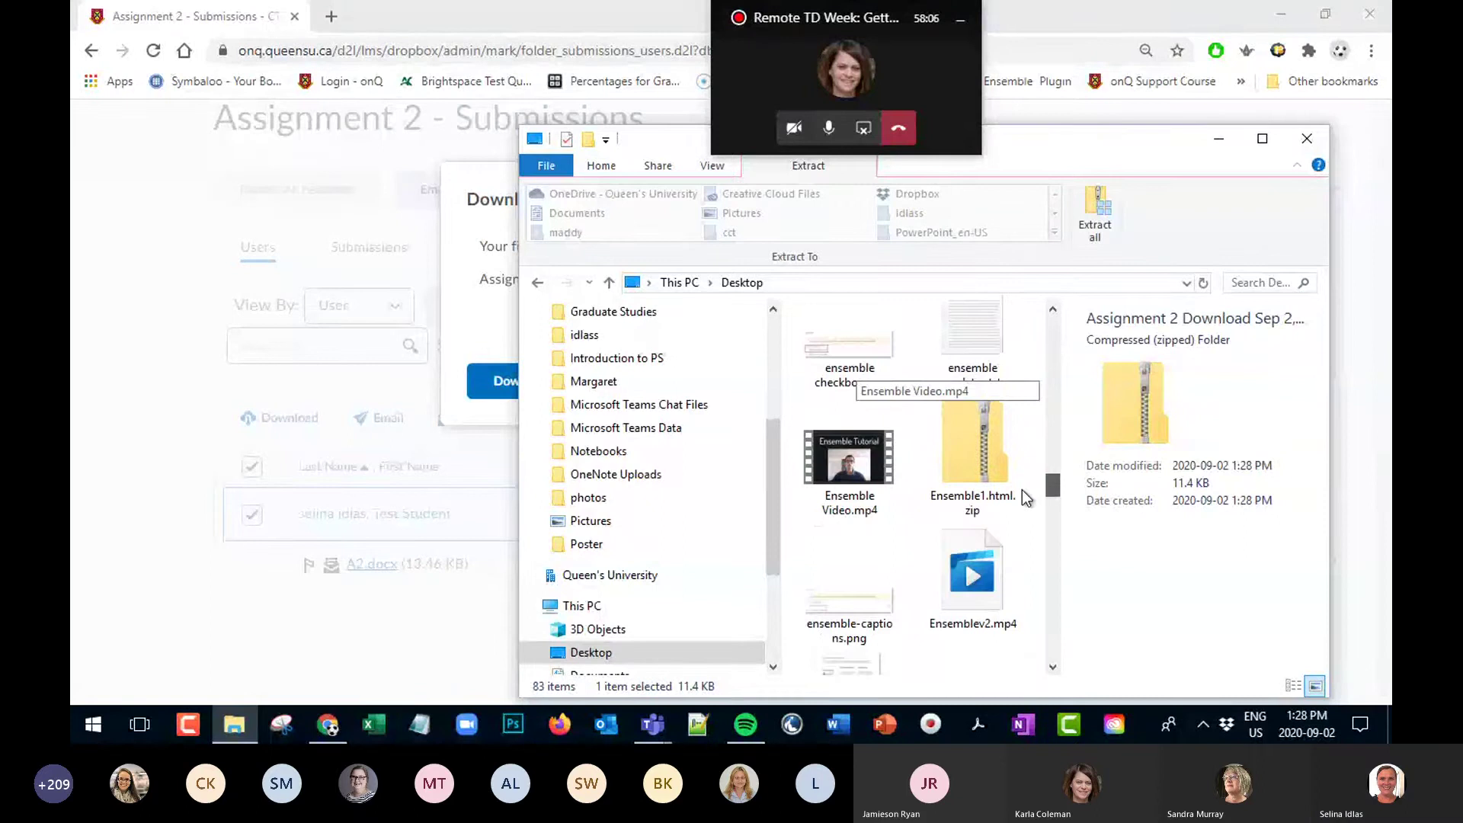
pyautogui.click(1262, 138)
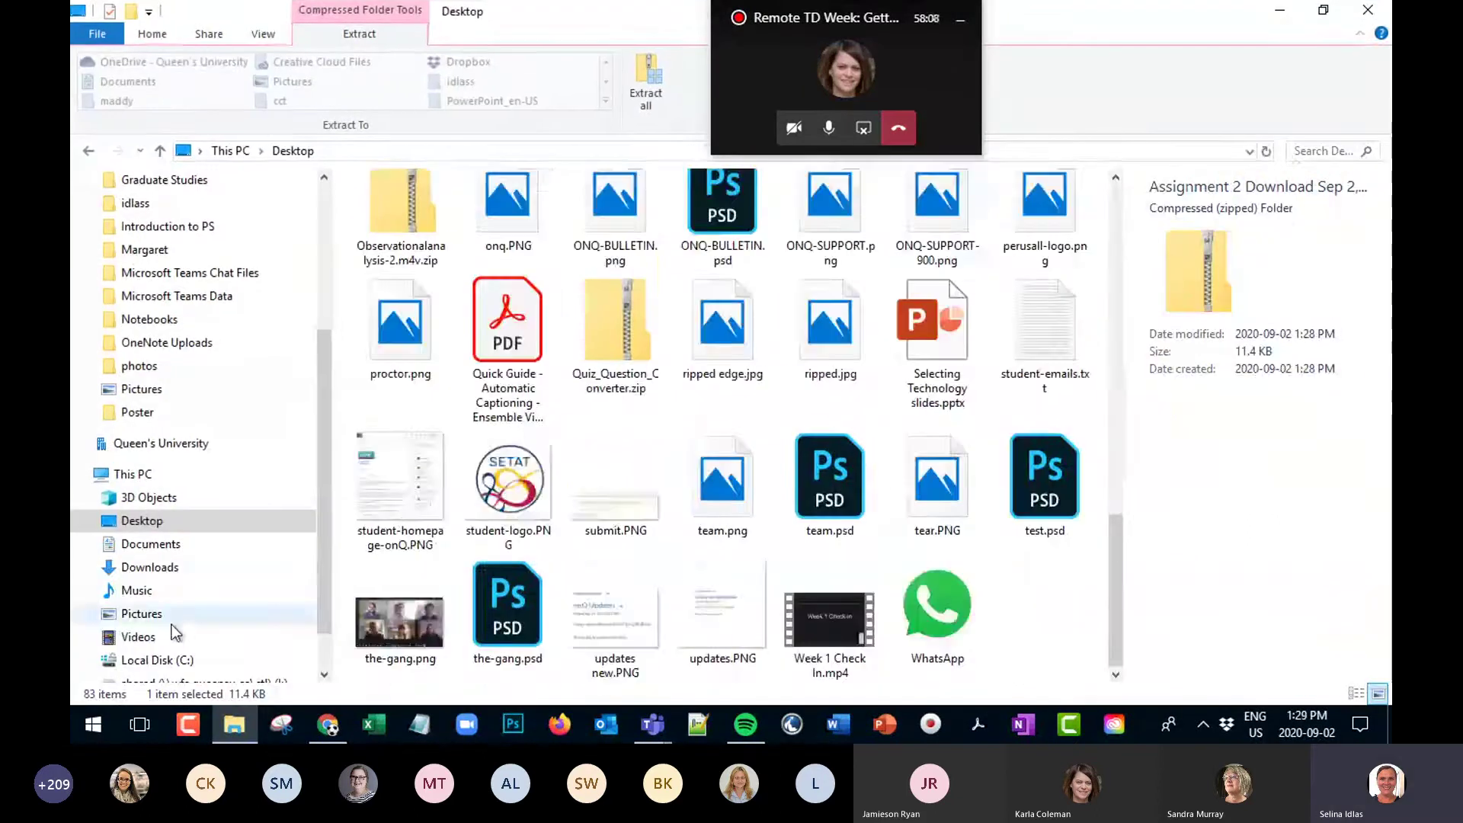
pyautogui.scroll(10, 387, 528)
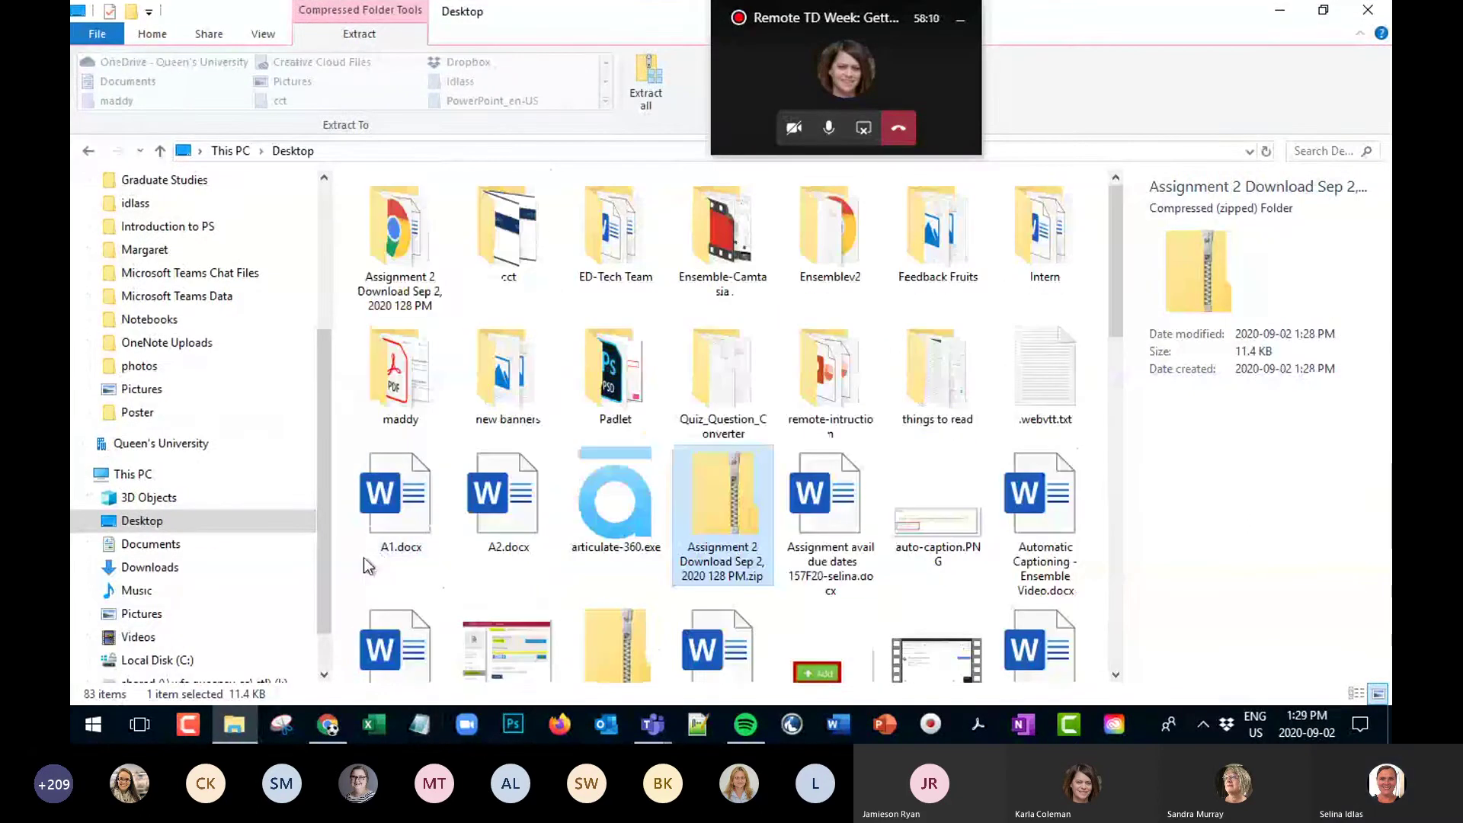
pyautogui.click(392, 225)
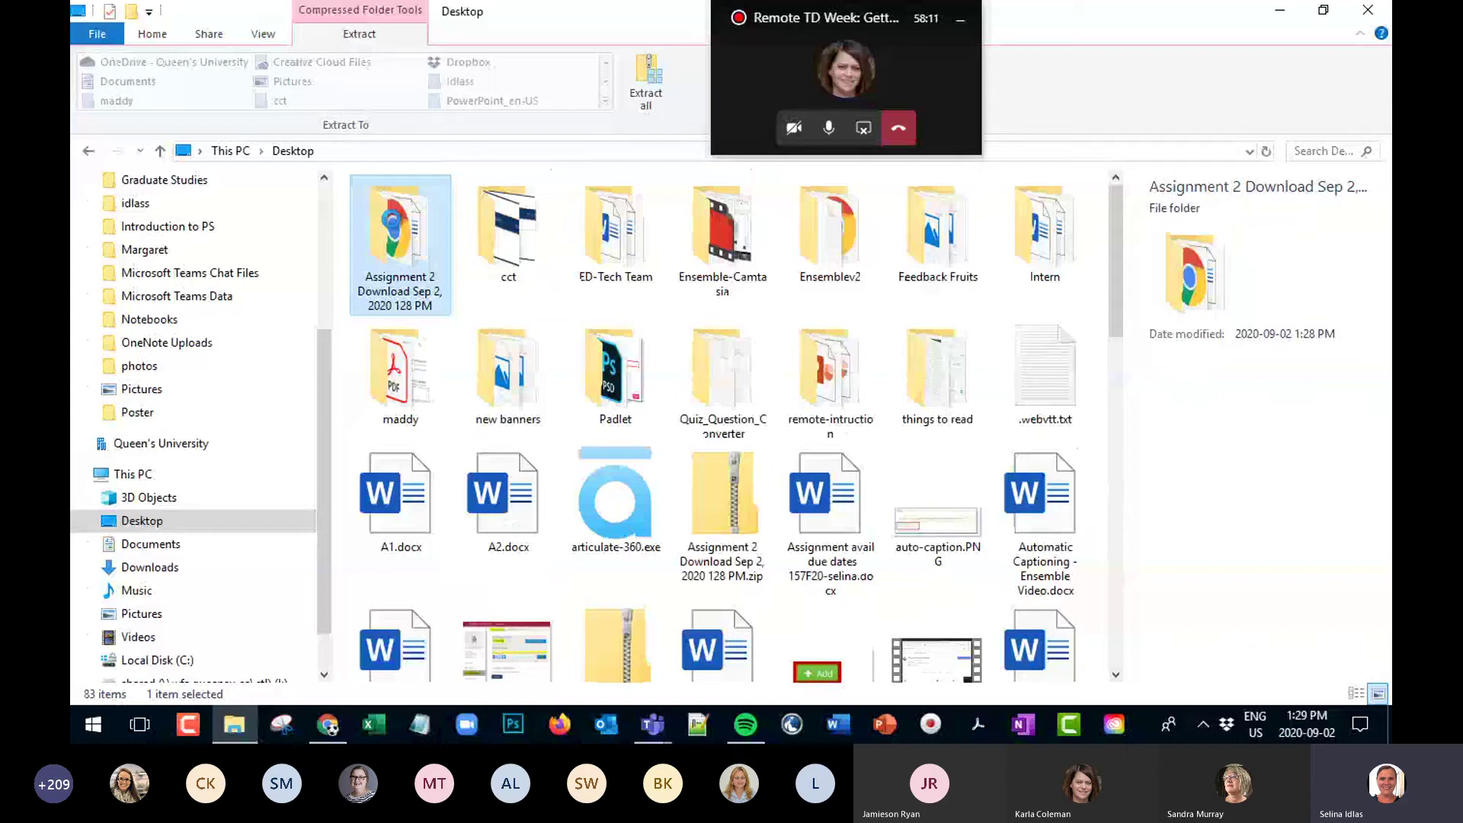
# Open the extracted Assignment 2 Download folder and launch the student's .docx in Word
pyautogui.doubleClick(383, 226)
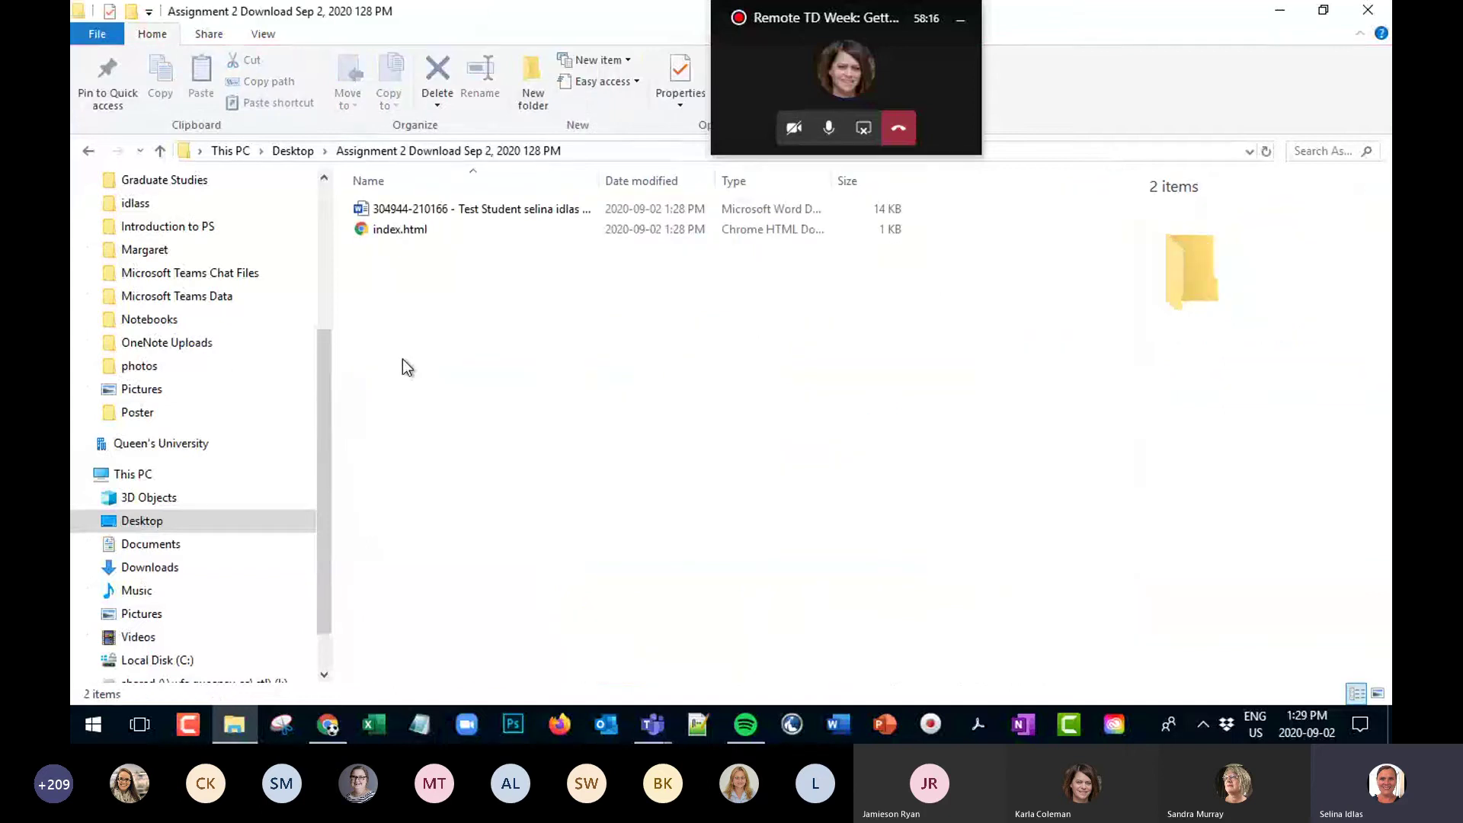
pyautogui.click(419, 214)
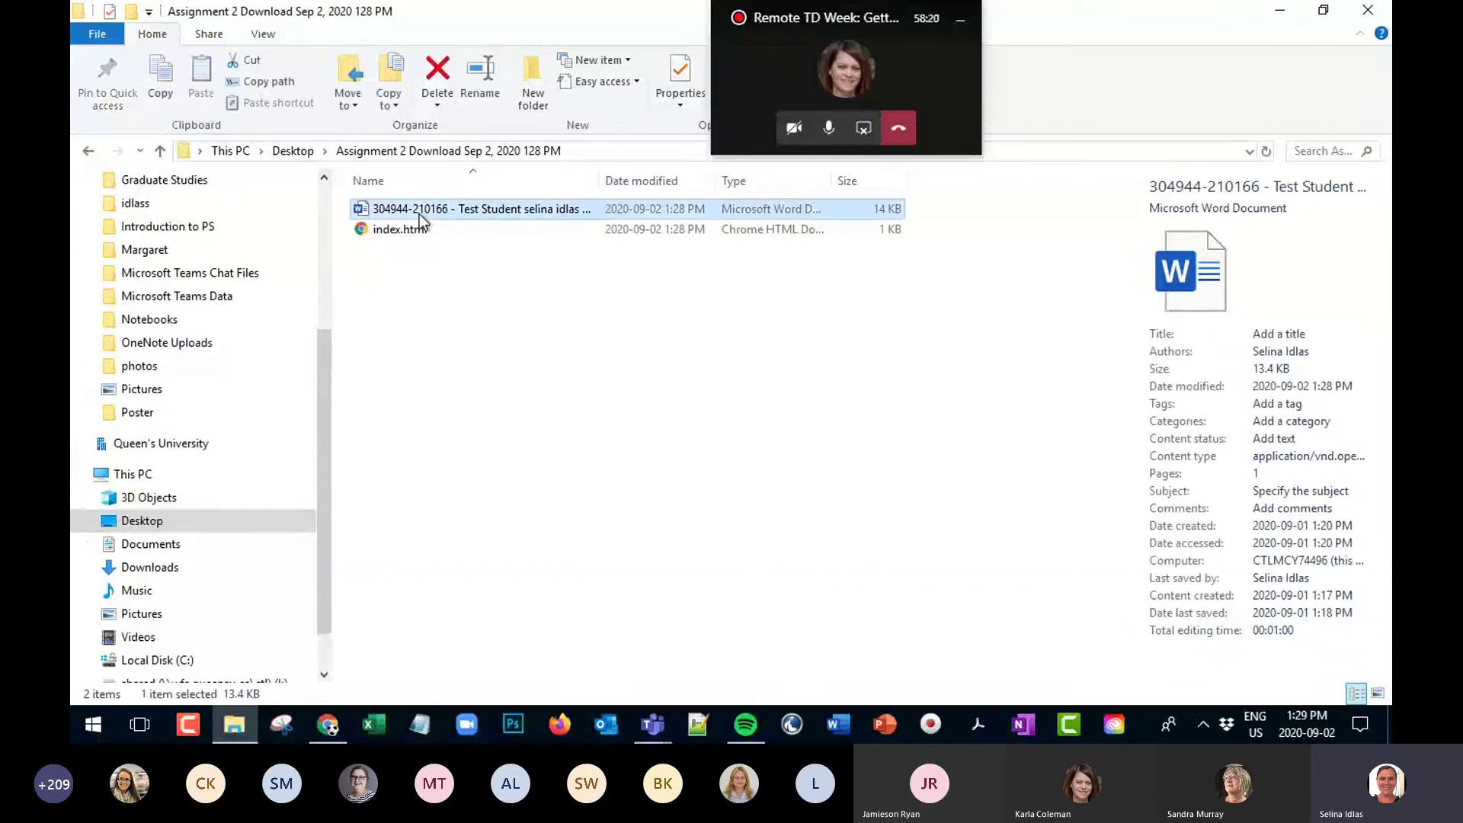
pyautogui.doubleClick(394, 203)
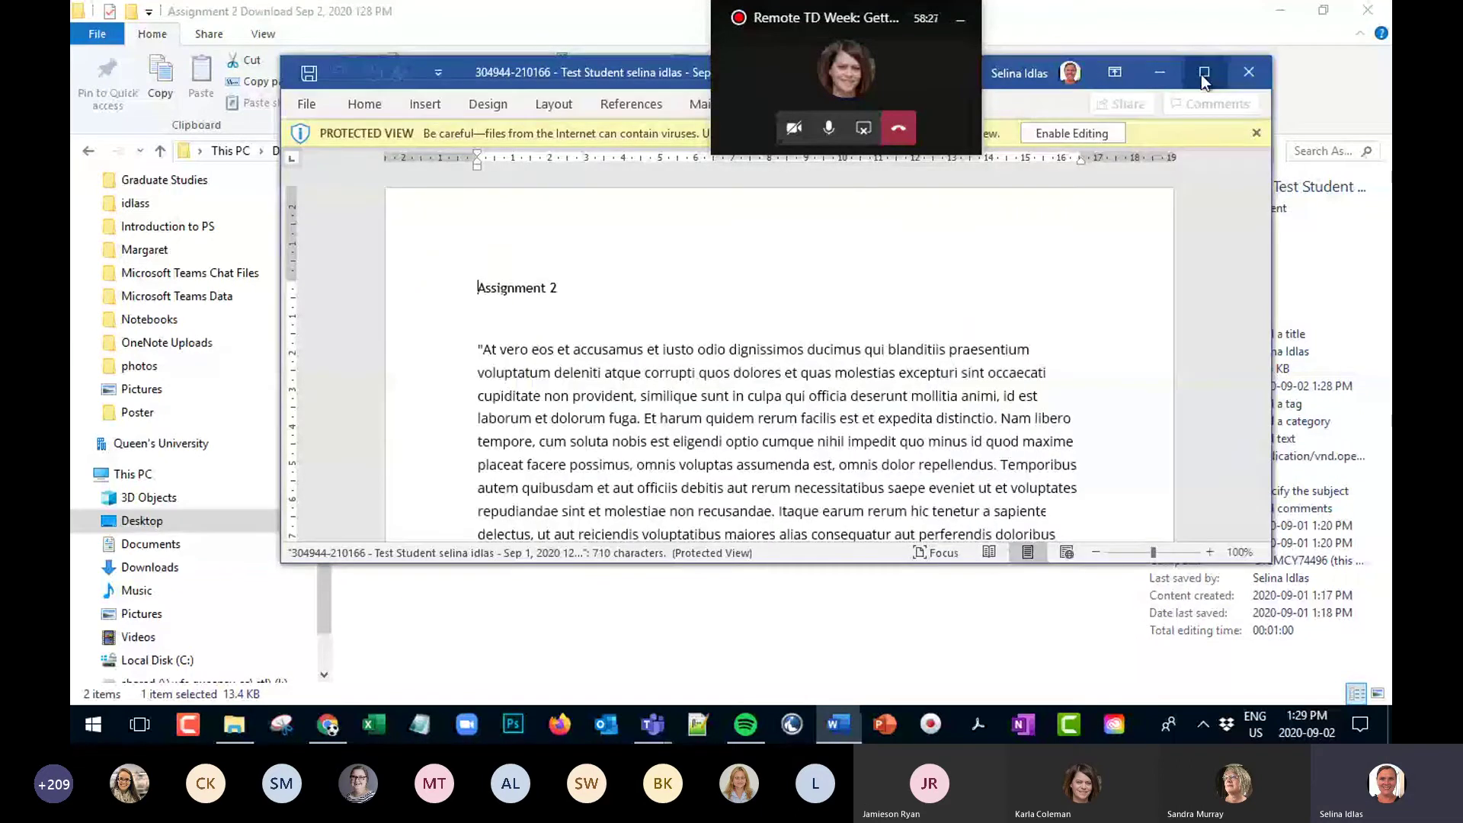
# Maximize A2.docx, check the Review Show Markup options, and select the paragraph's opening lines
pyautogui.click(1203, 73)
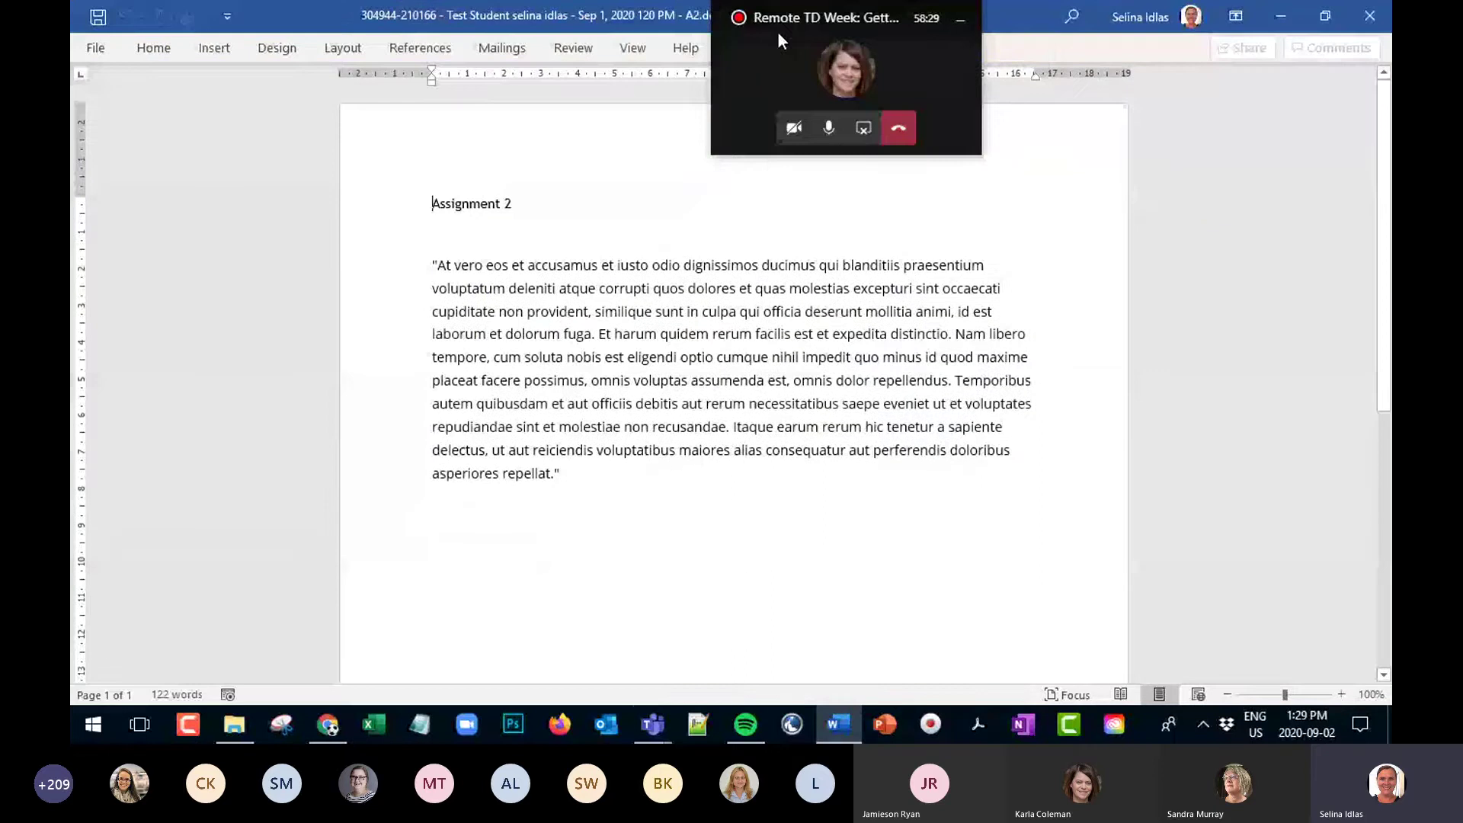
pyautogui.moveTo(779, 33); pyautogui.dragTo(1126, 34)
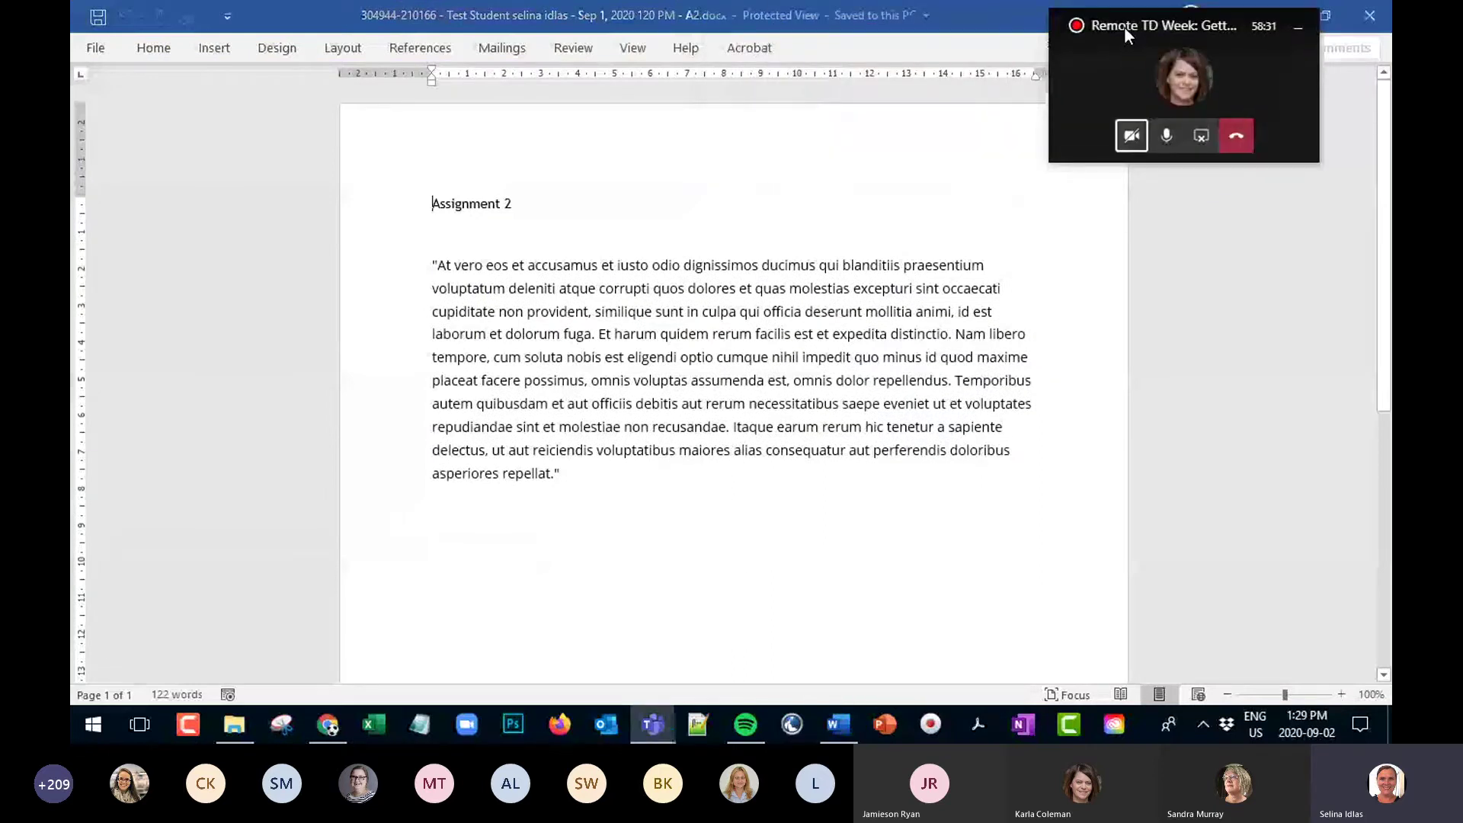
pyautogui.click(573, 47)
pyautogui.click(785, 98)
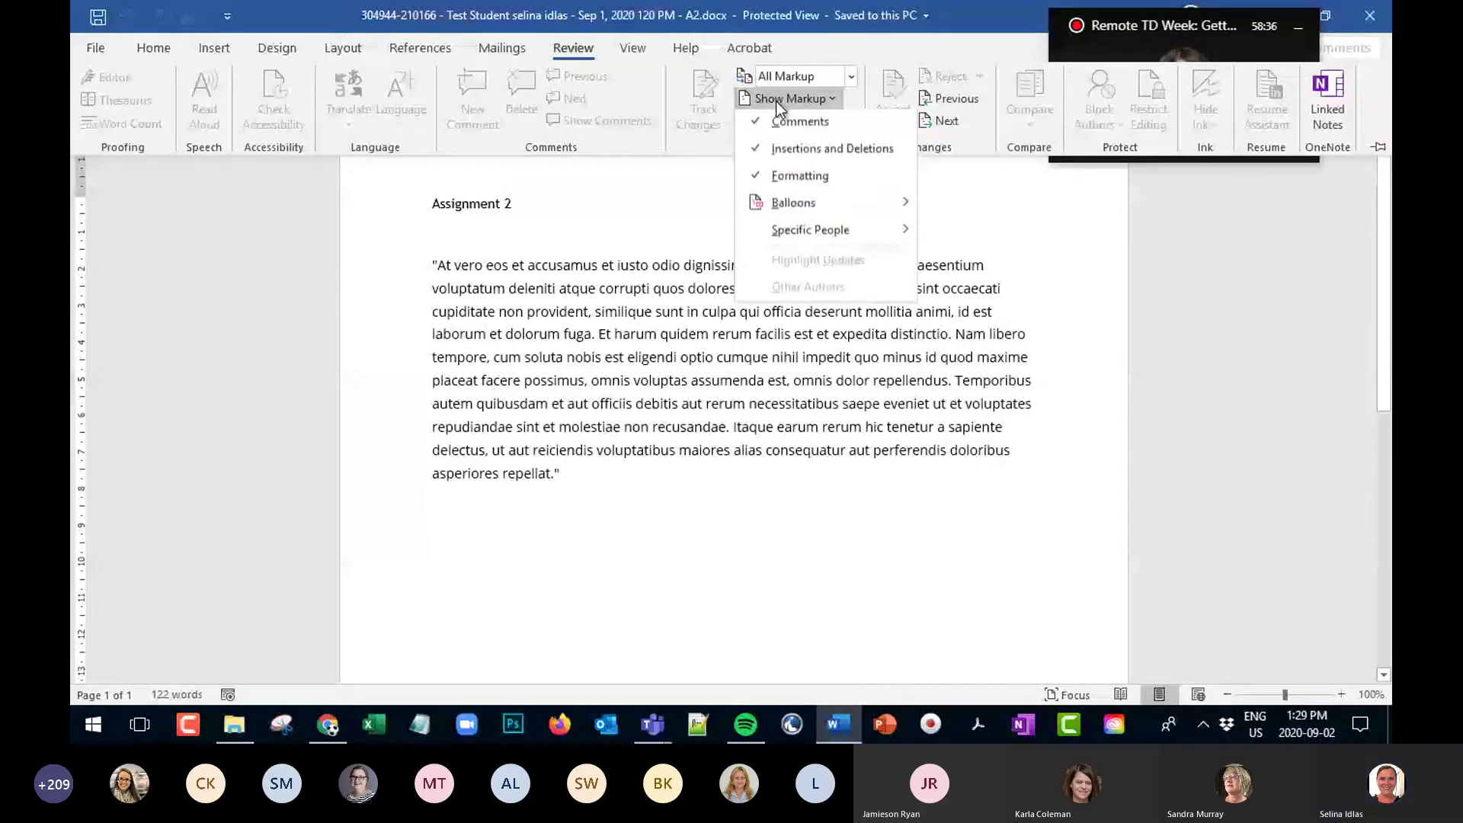
pyautogui.click(776, 100)
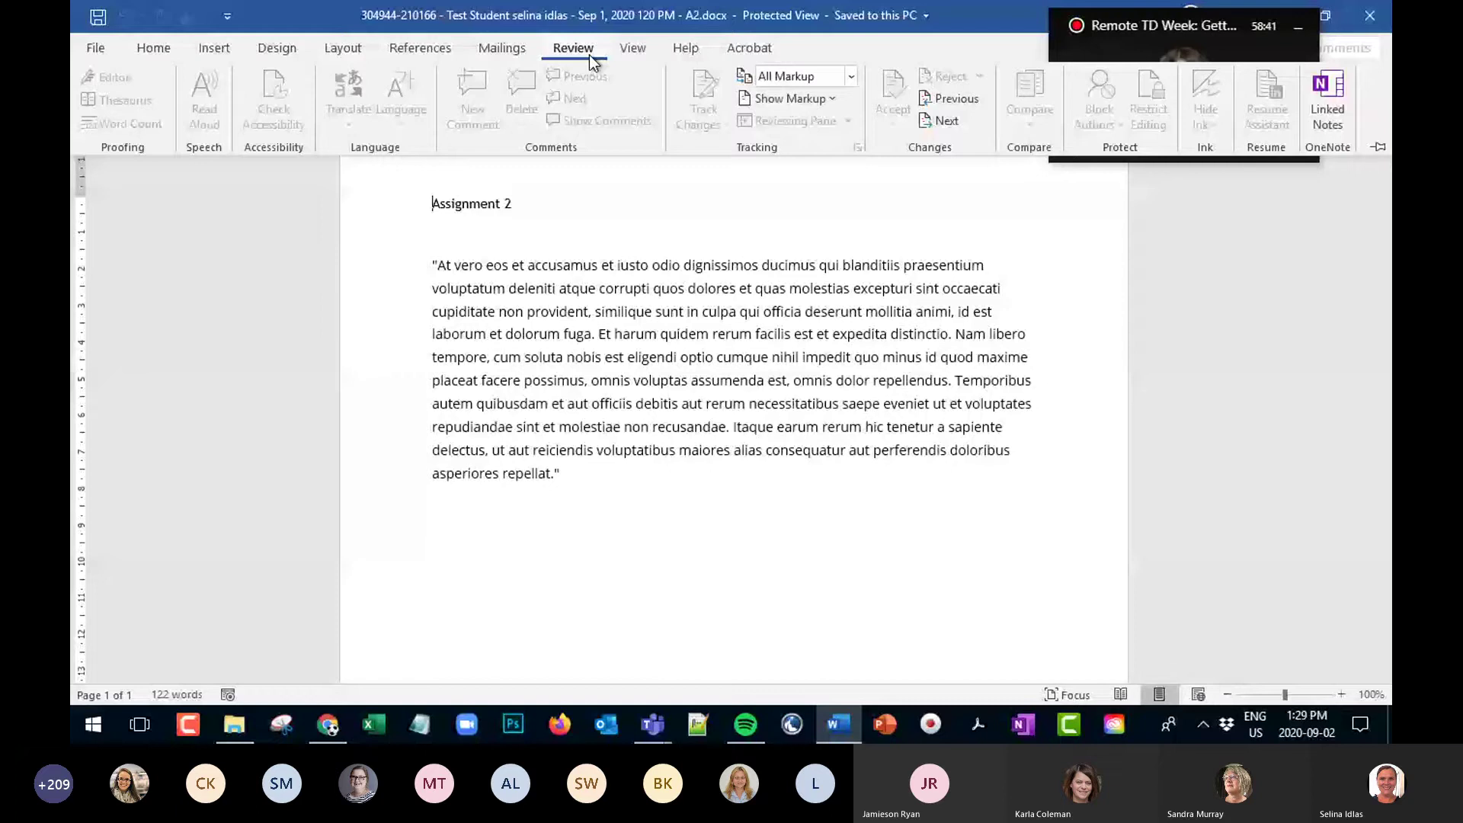
pyautogui.click(829, 98)
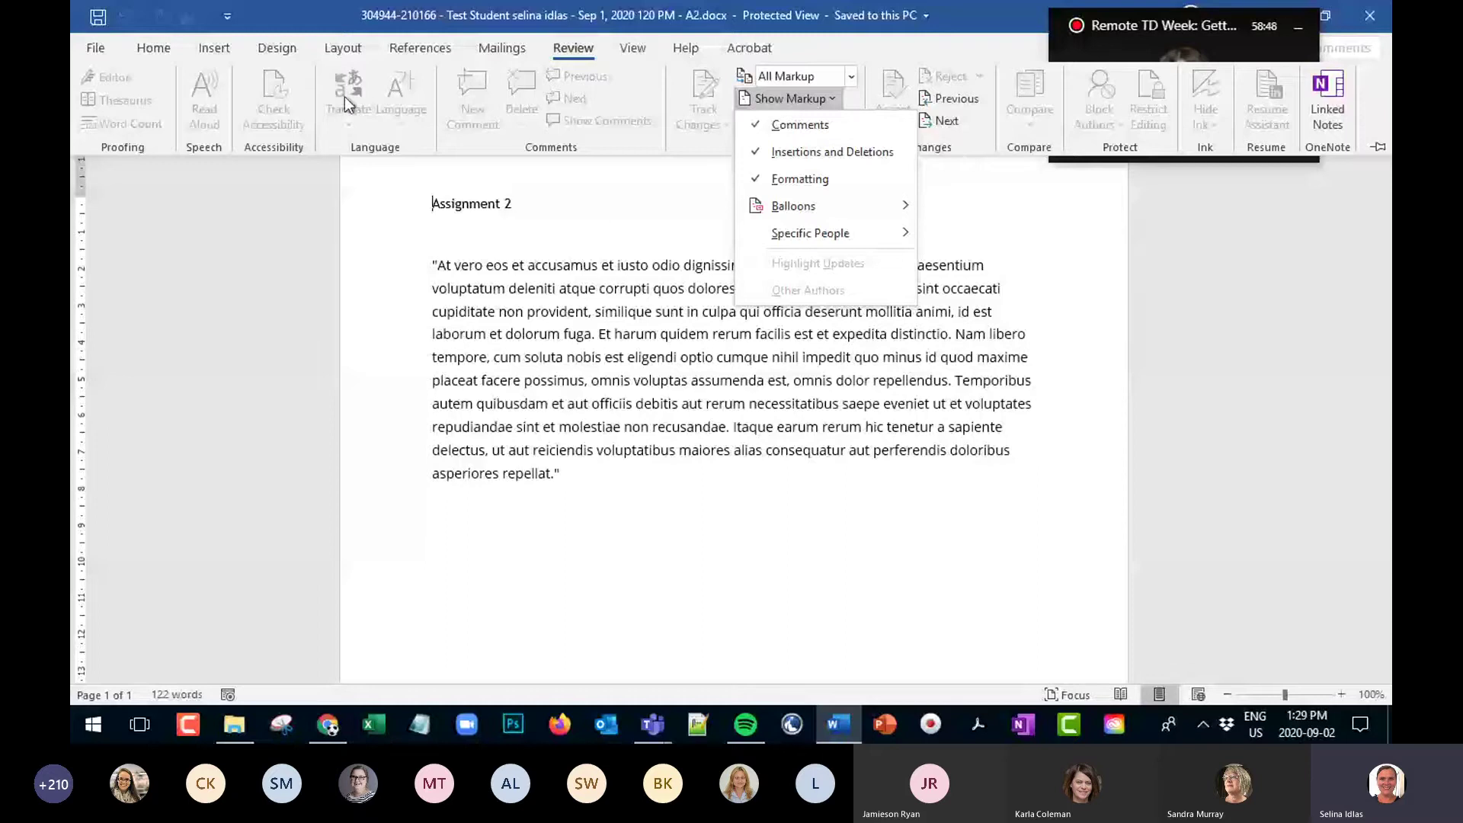
pyautogui.click(562, 257)
pyautogui.moveTo(562, 258); pyautogui.dragTo(745, 294)
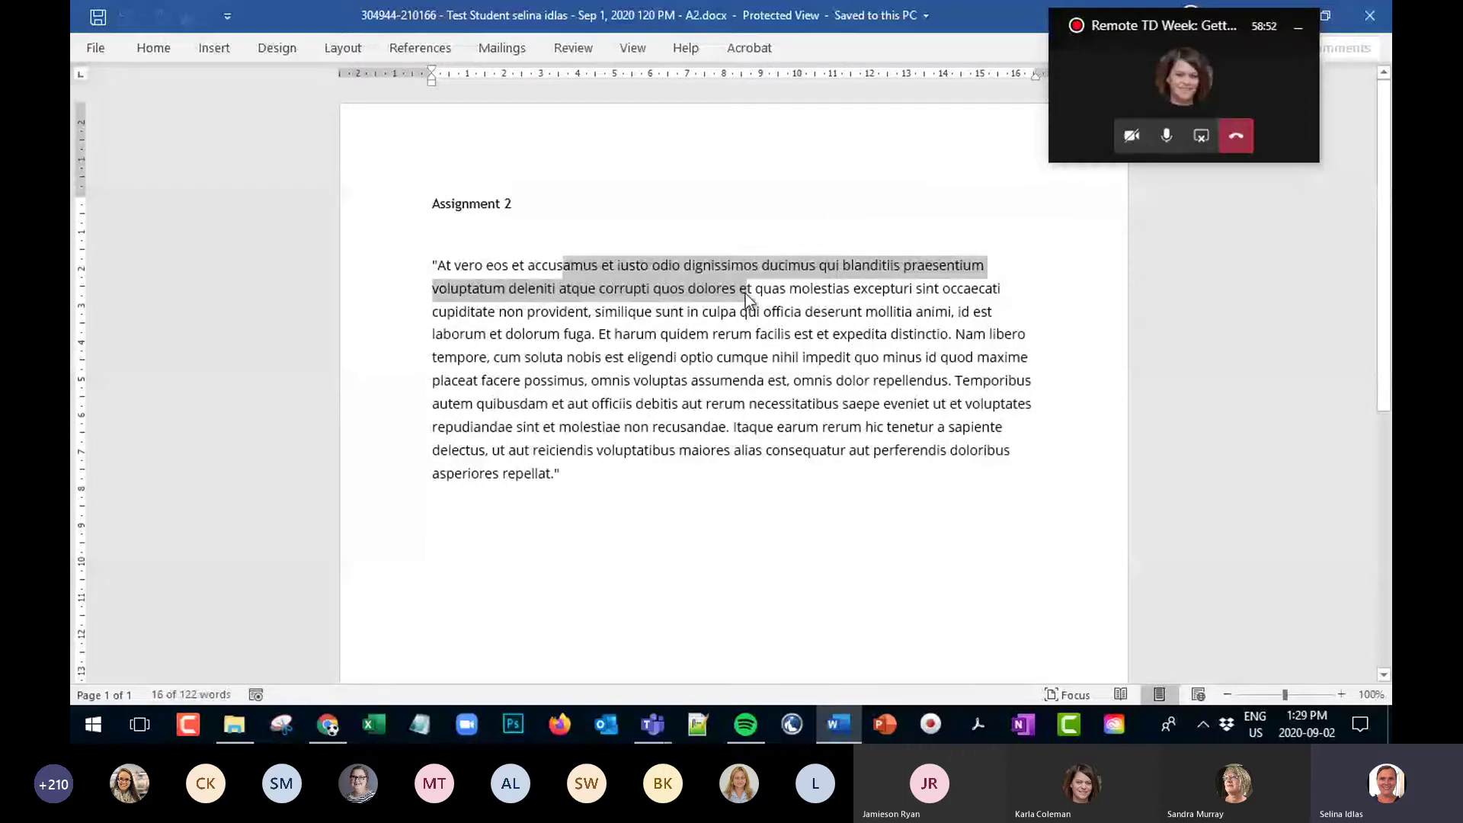
pyautogui.click(153, 47)
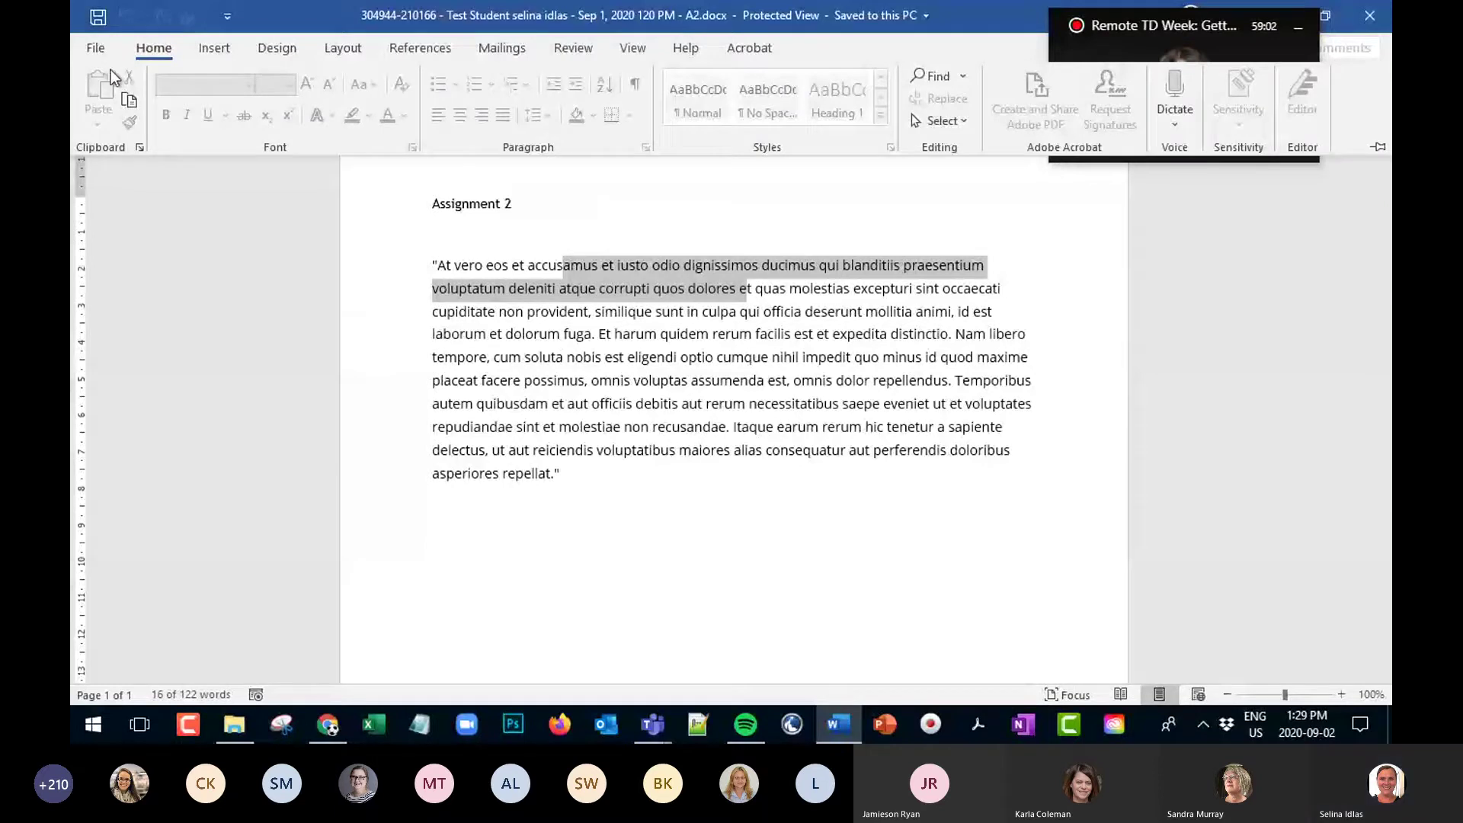
pyautogui.press('Escape')
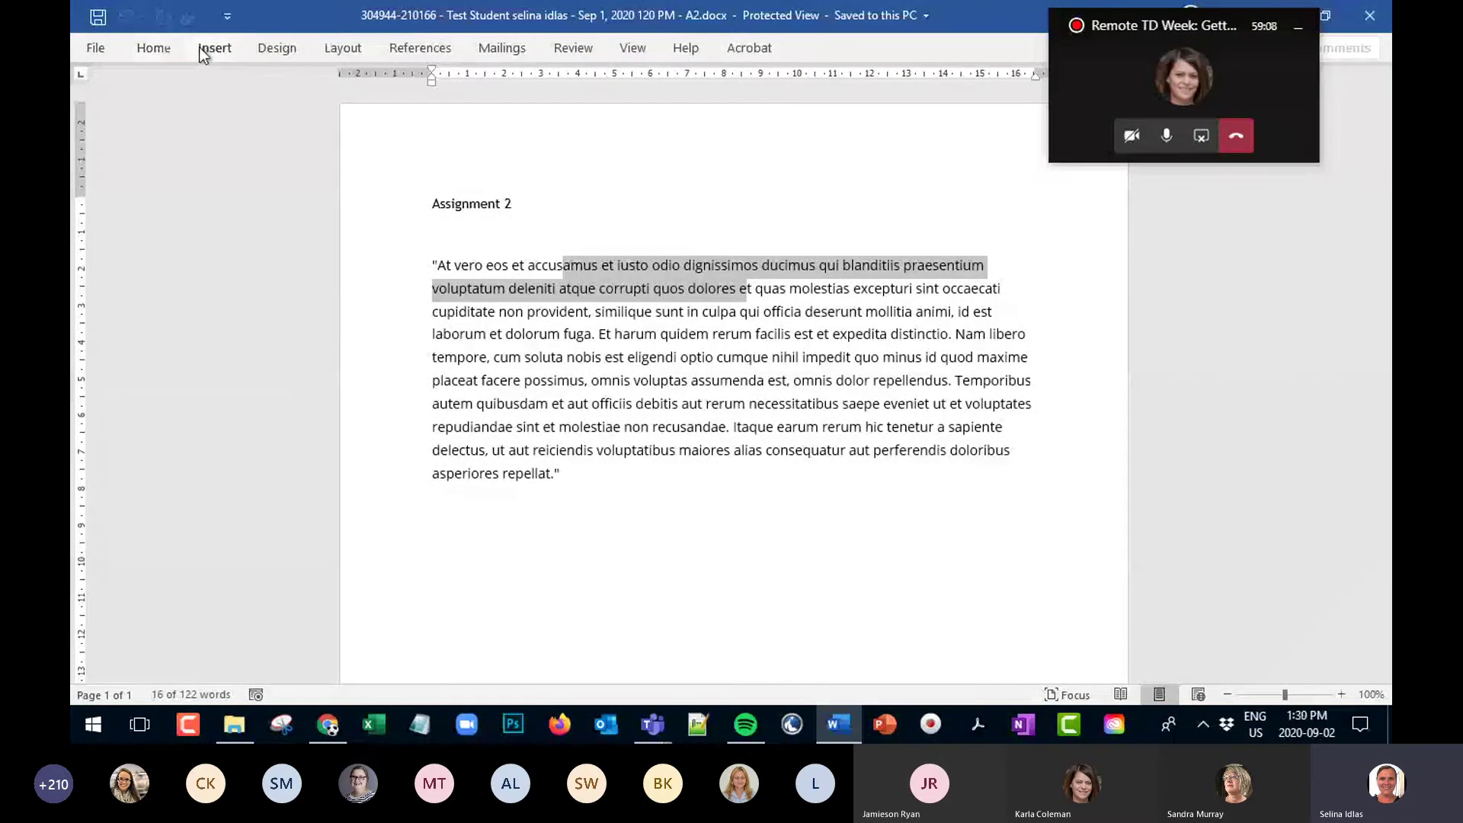
pyautogui.click(152, 48)
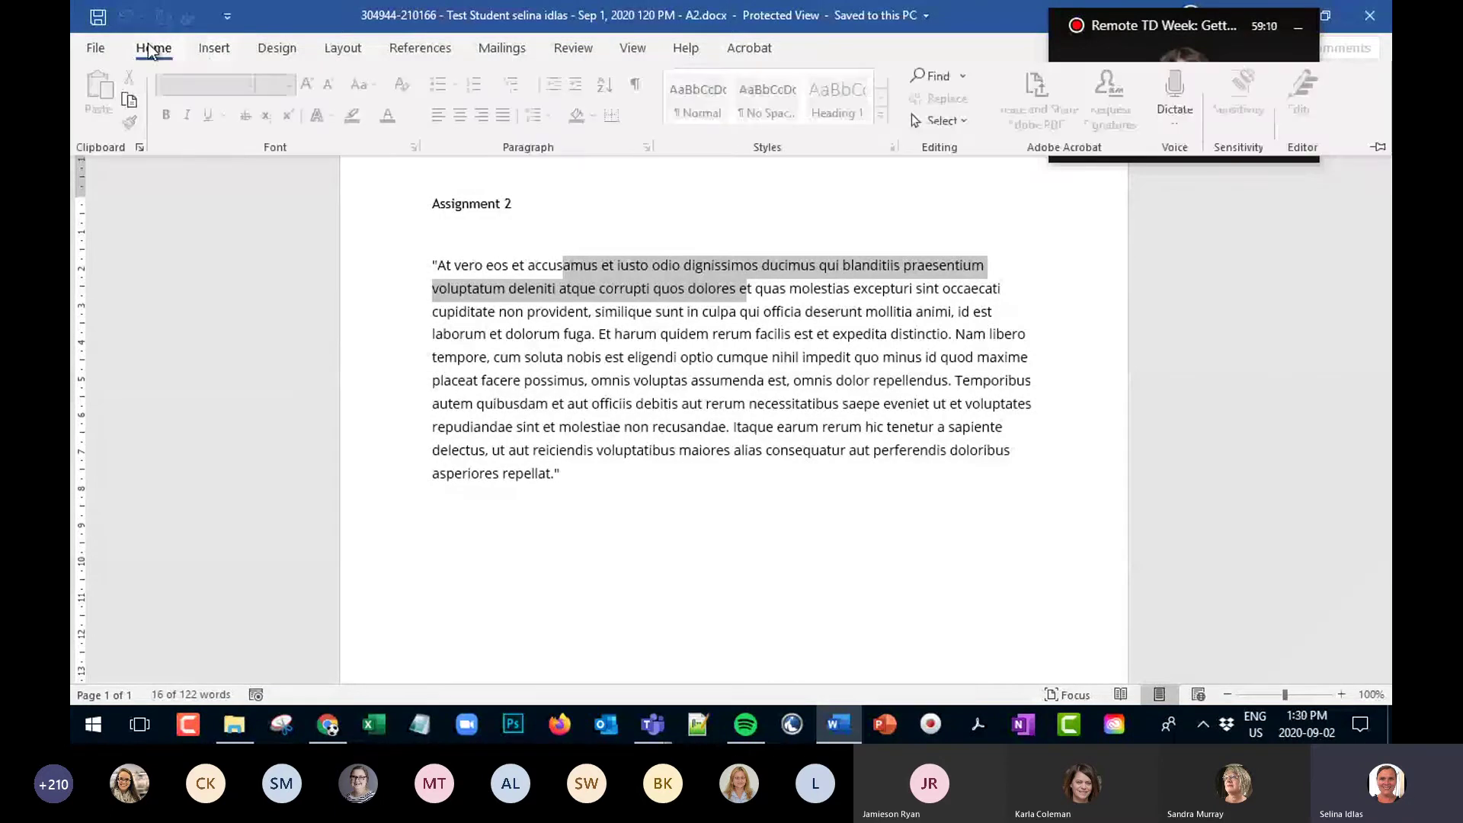
pyautogui.click(215, 49)
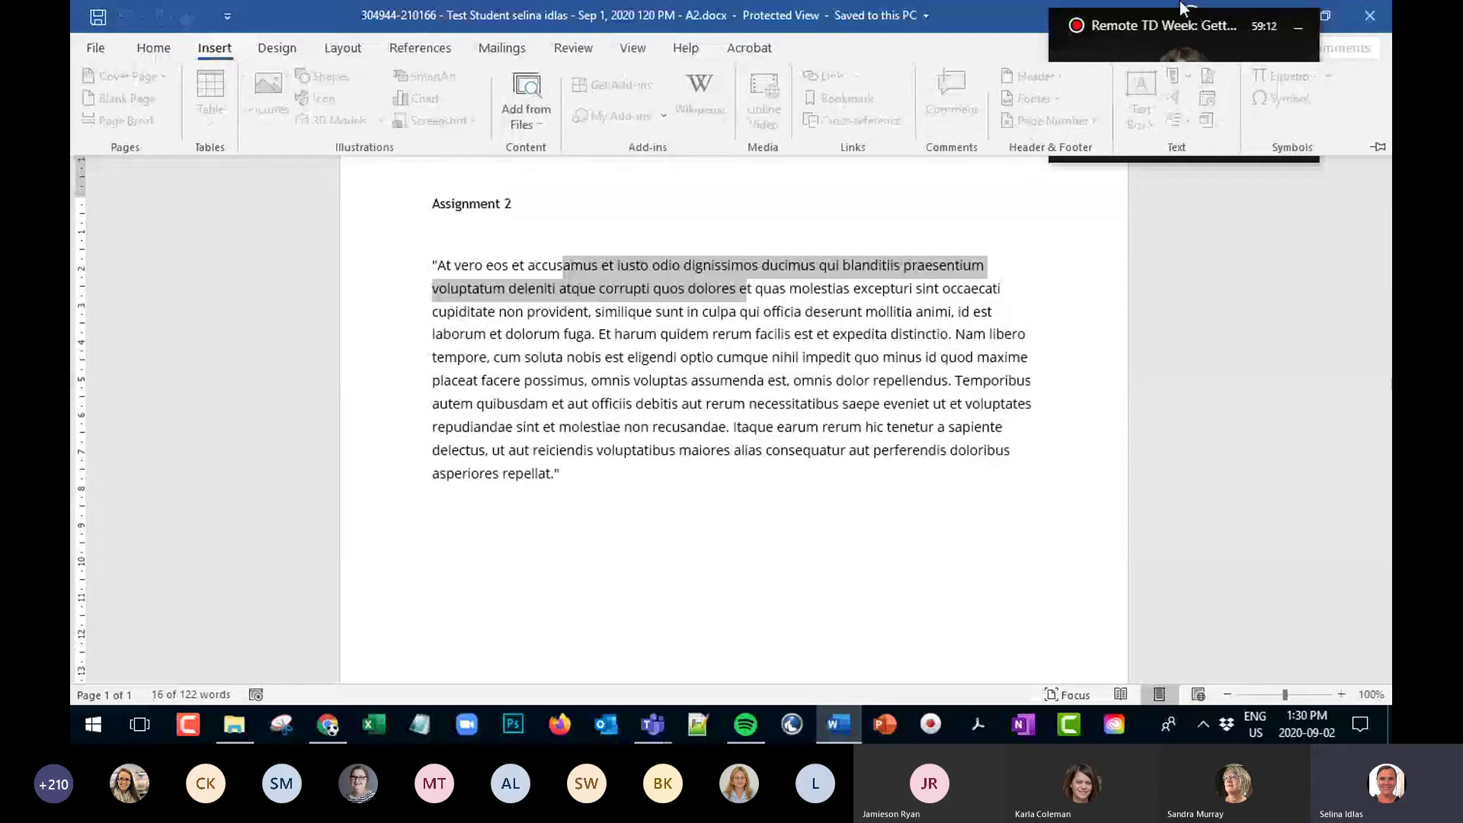
pyautogui.moveTo(1202, 21); pyautogui.dragTo(1268, 259)
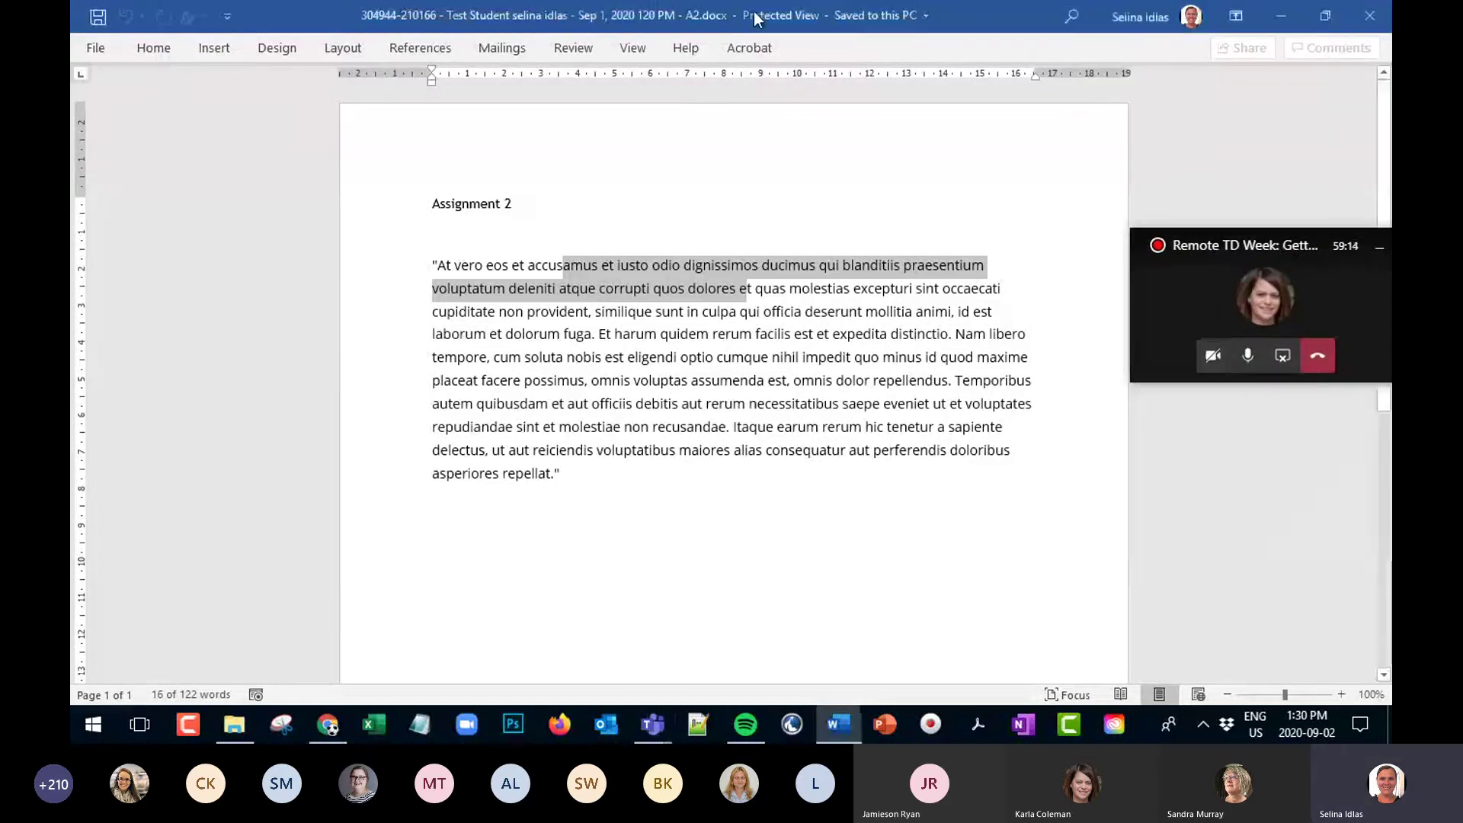
pyautogui.click(667, 17)
pyautogui.click(258, 105)
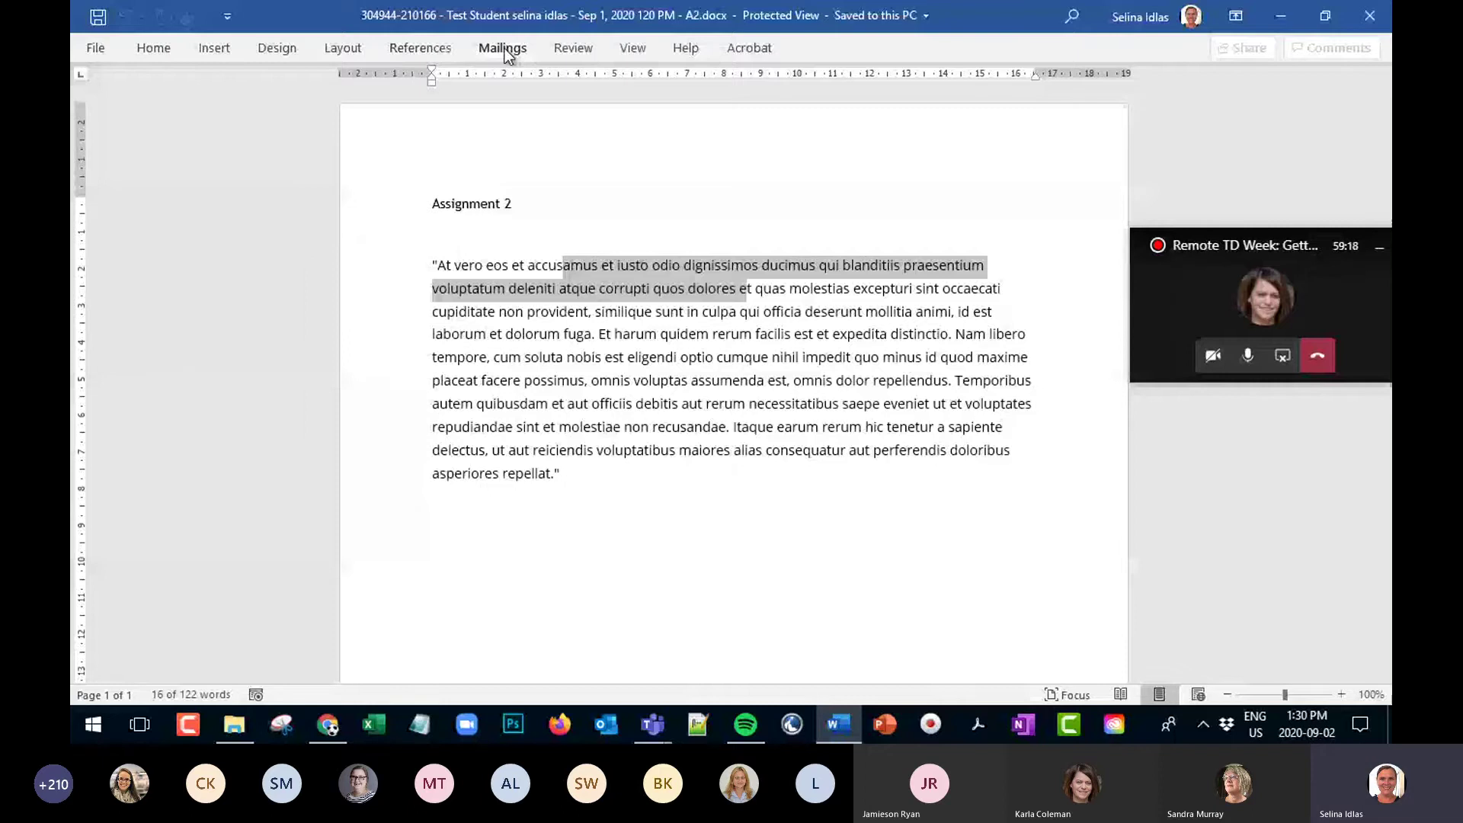
pyautogui.click(568, 266)
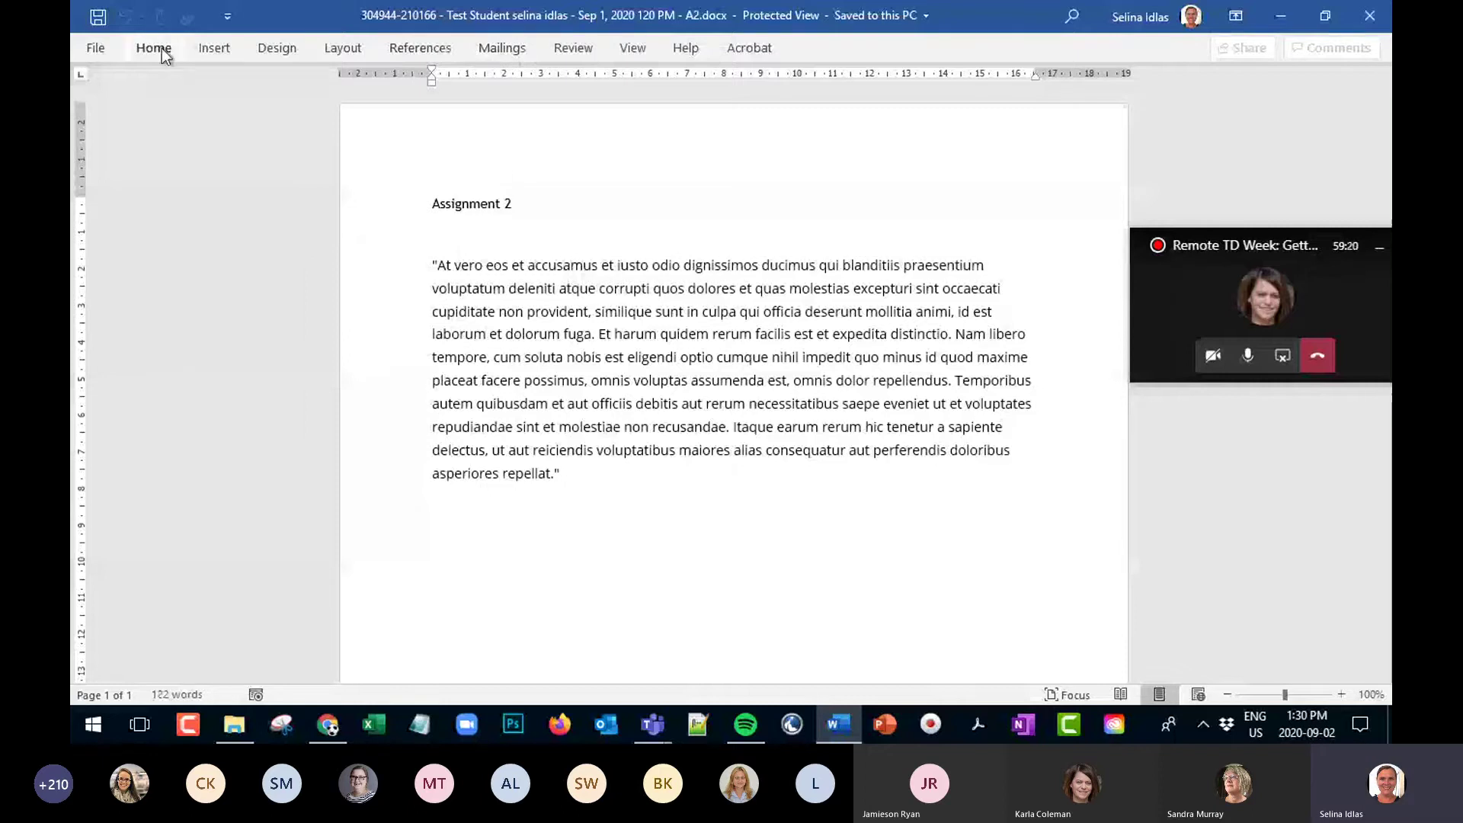
pyautogui.click(90, 48)
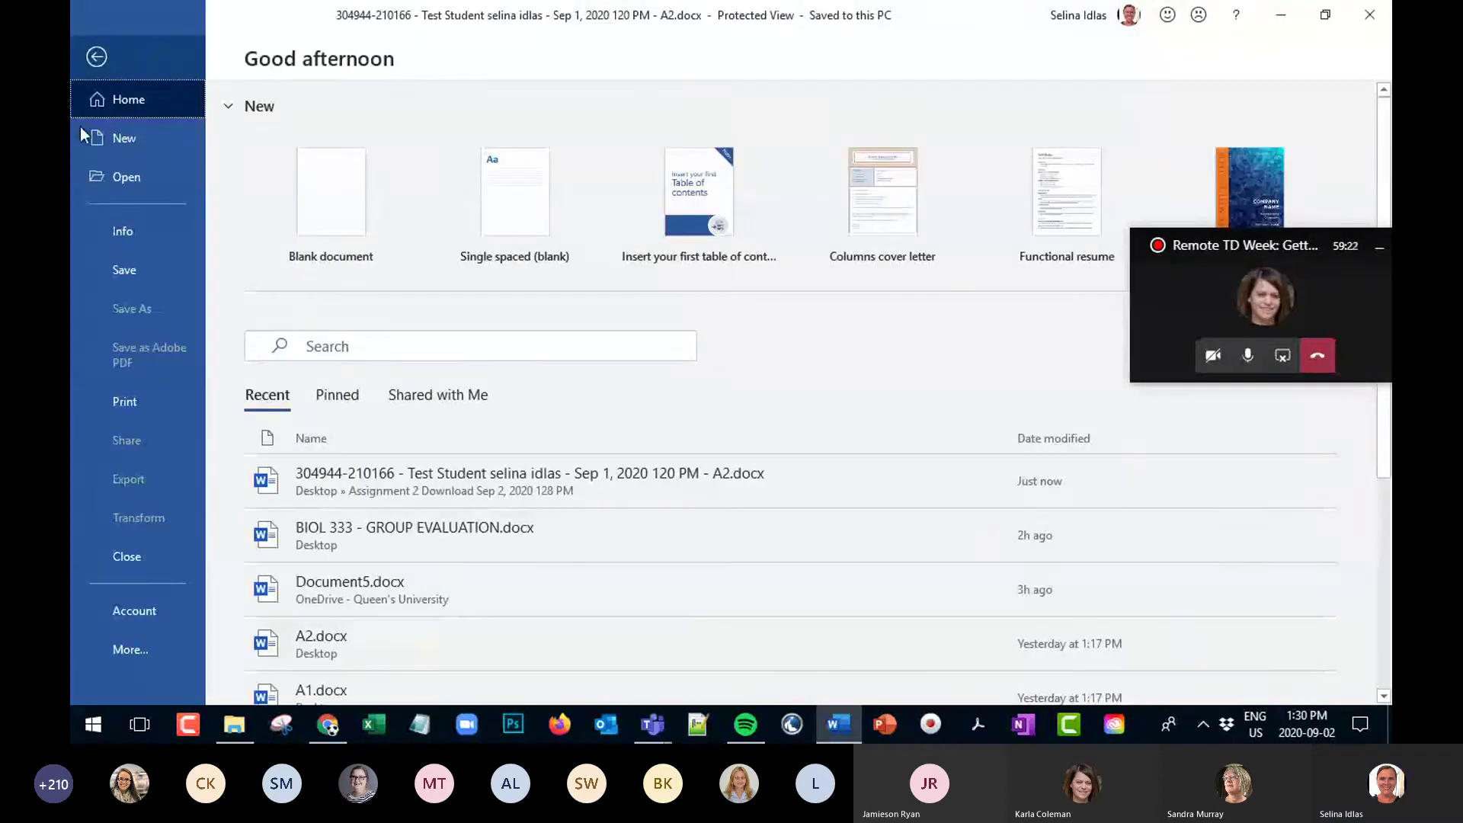
pyautogui.click(337, 484)
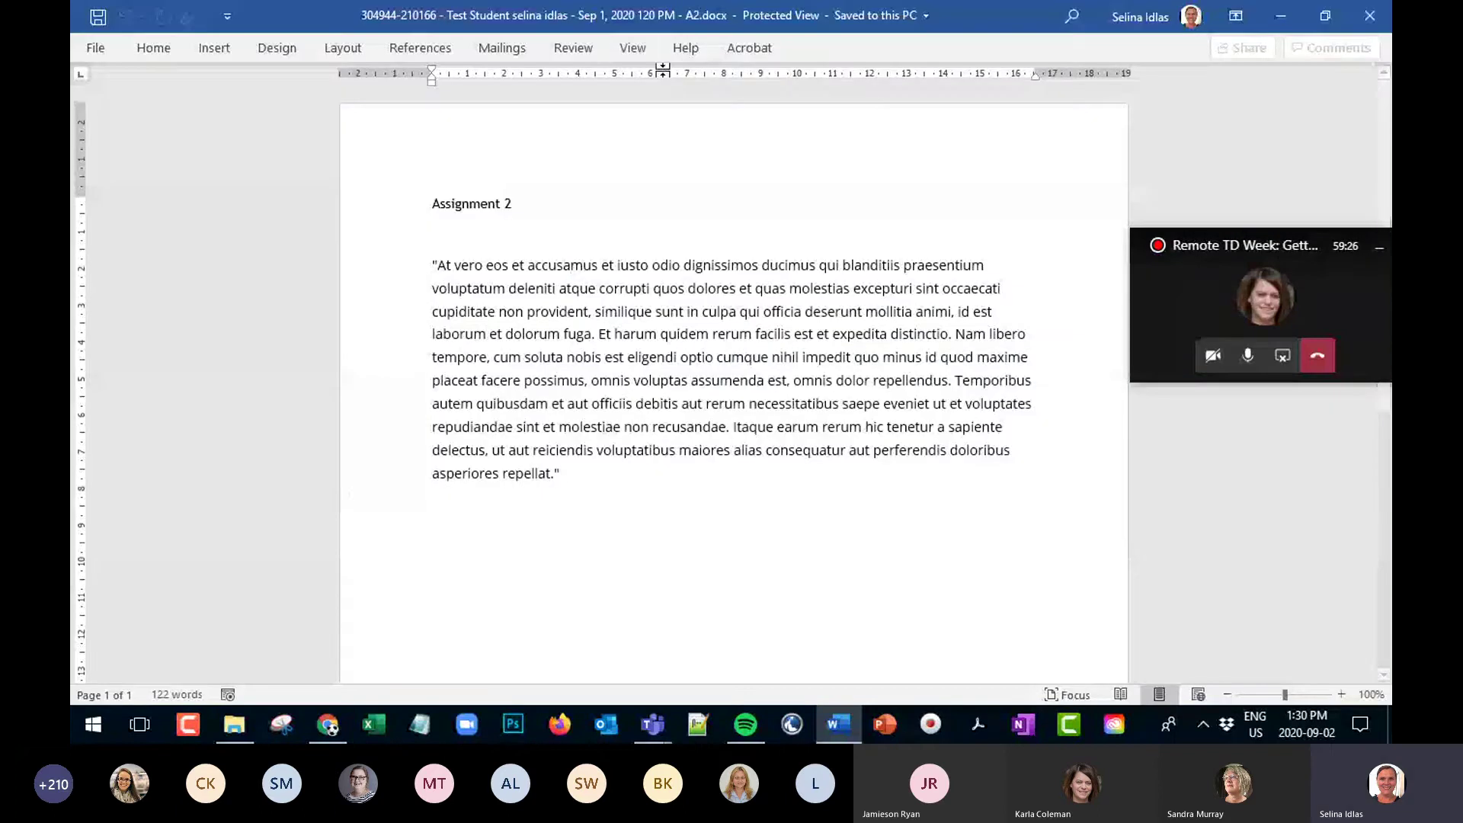
pyautogui.click(630, 53)
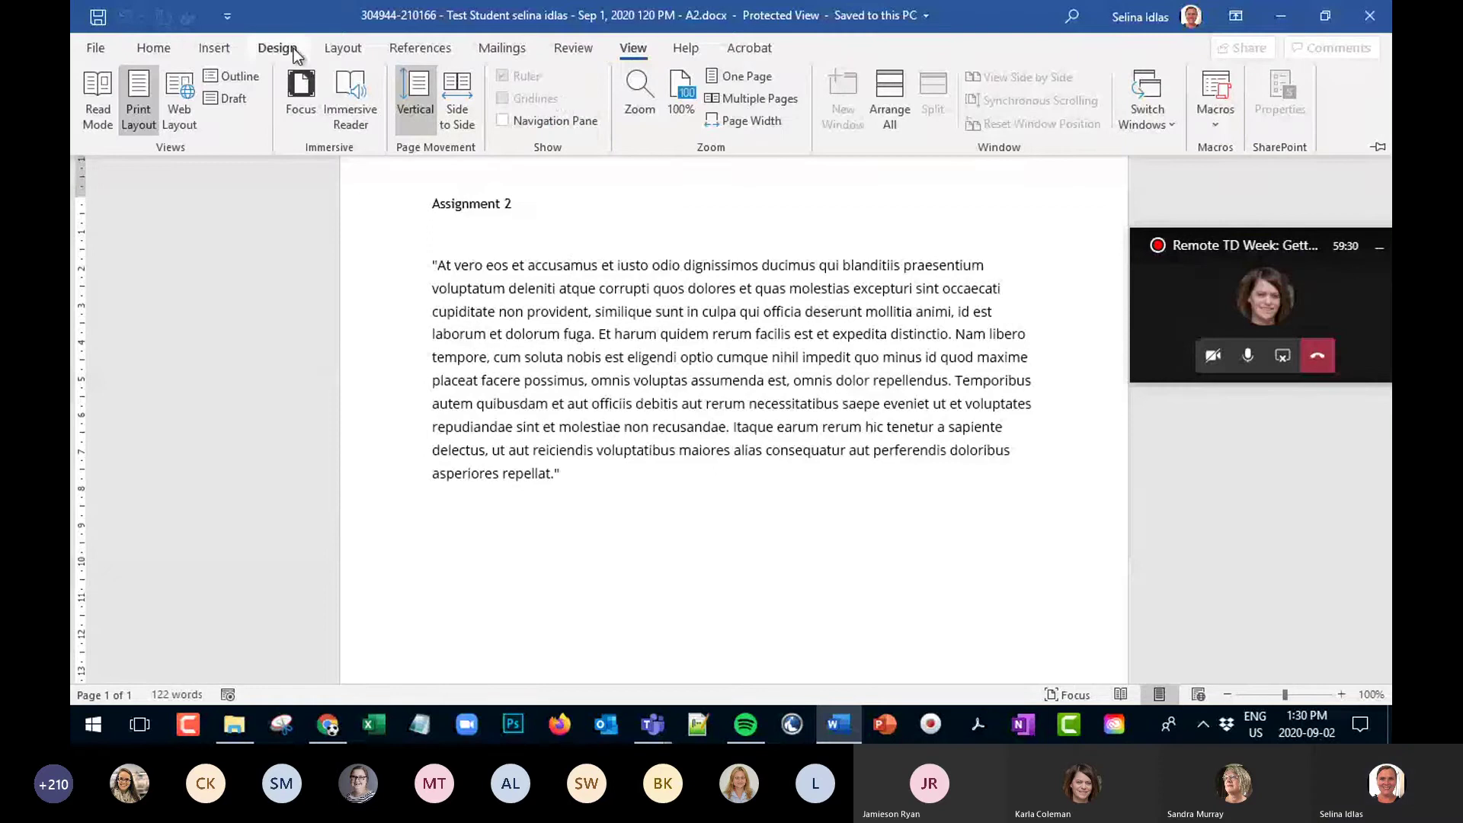
pyautogui.hotkey('ctrl', 'F1')
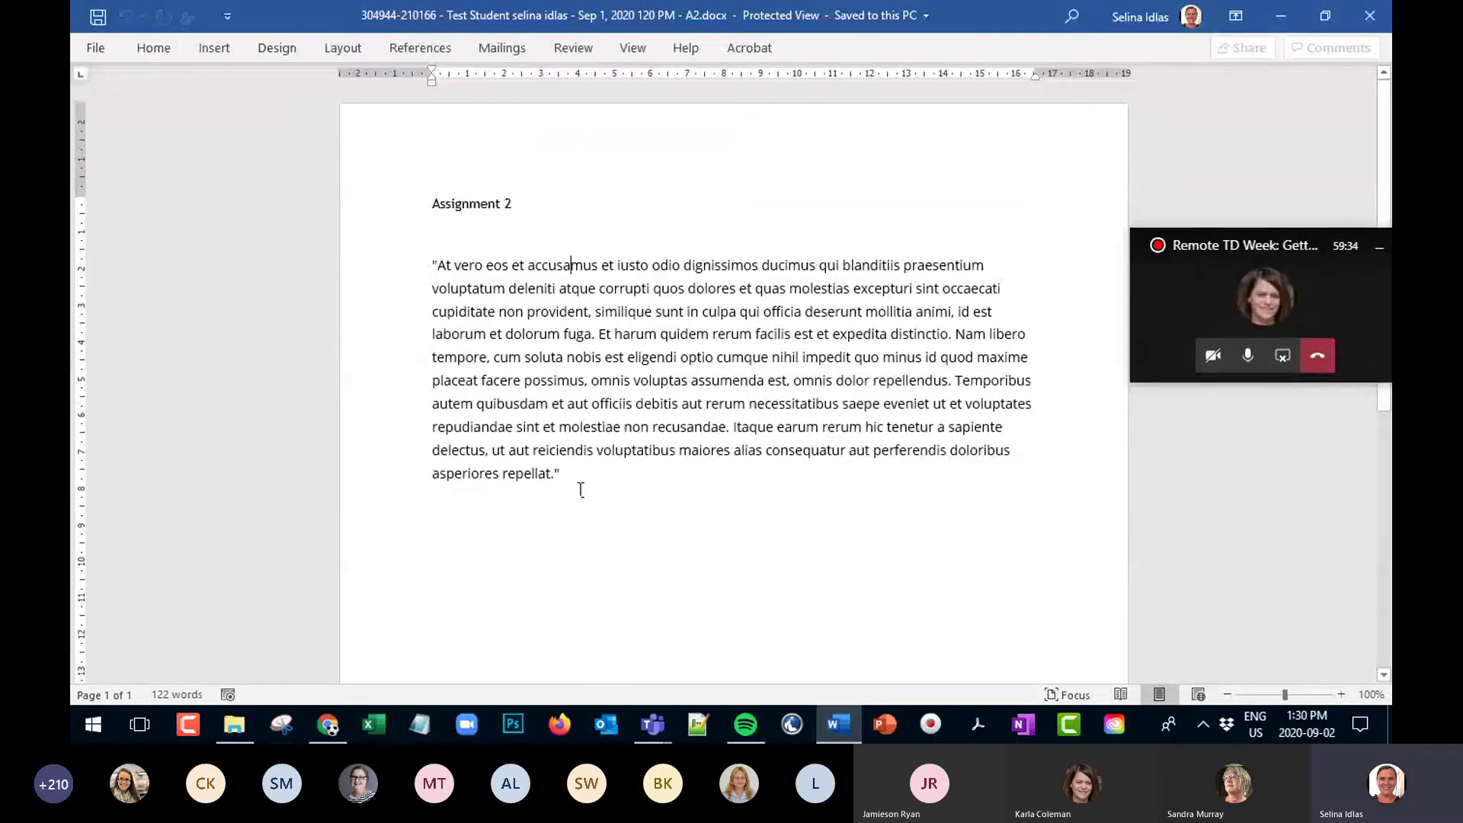
pyautogui.hotkey('ctrl', 'a')
pyautogui.scroll(-1, 722, 617)
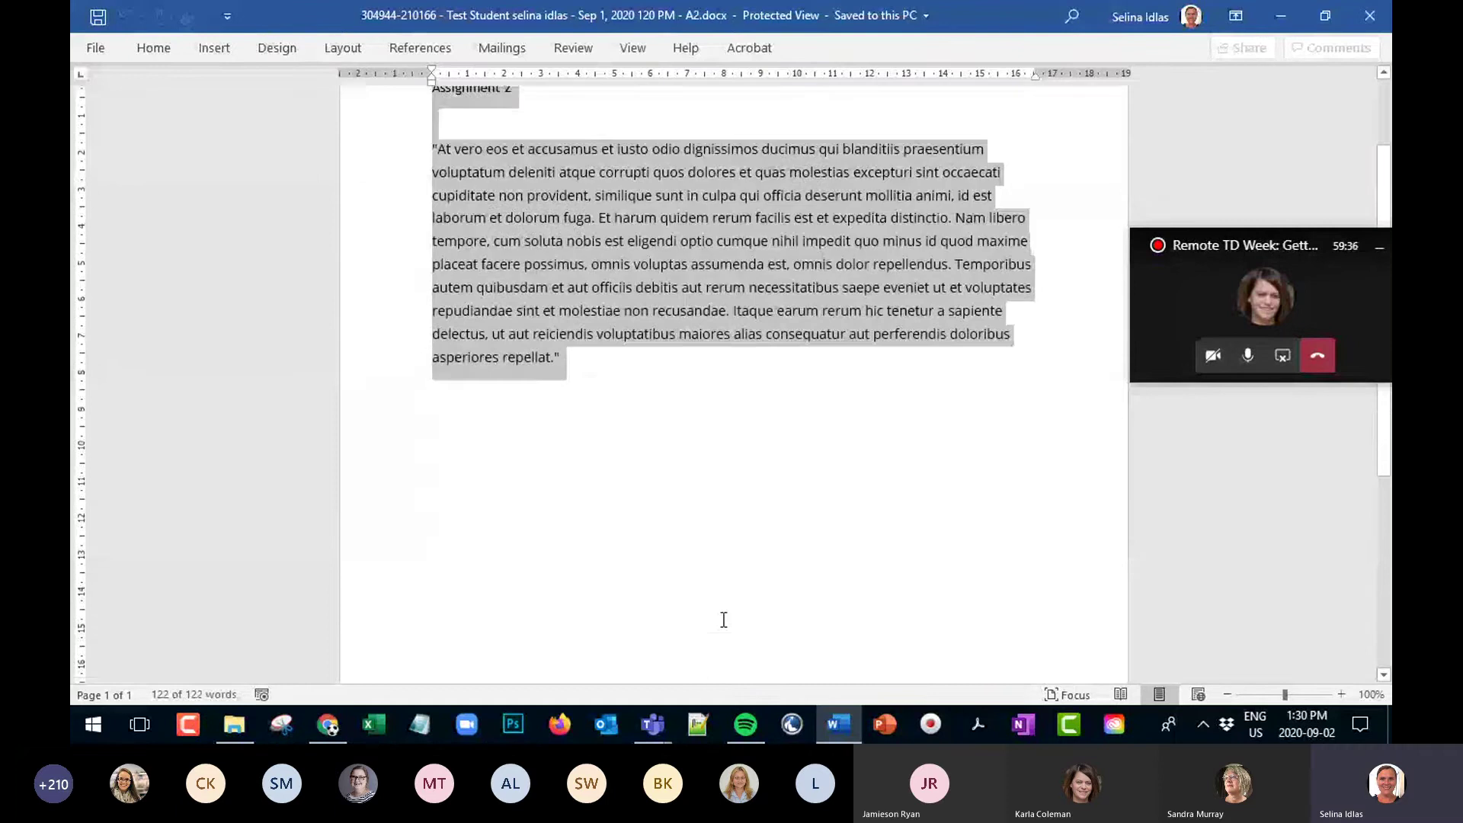
pyautogui.scroll(1, 718, 617)
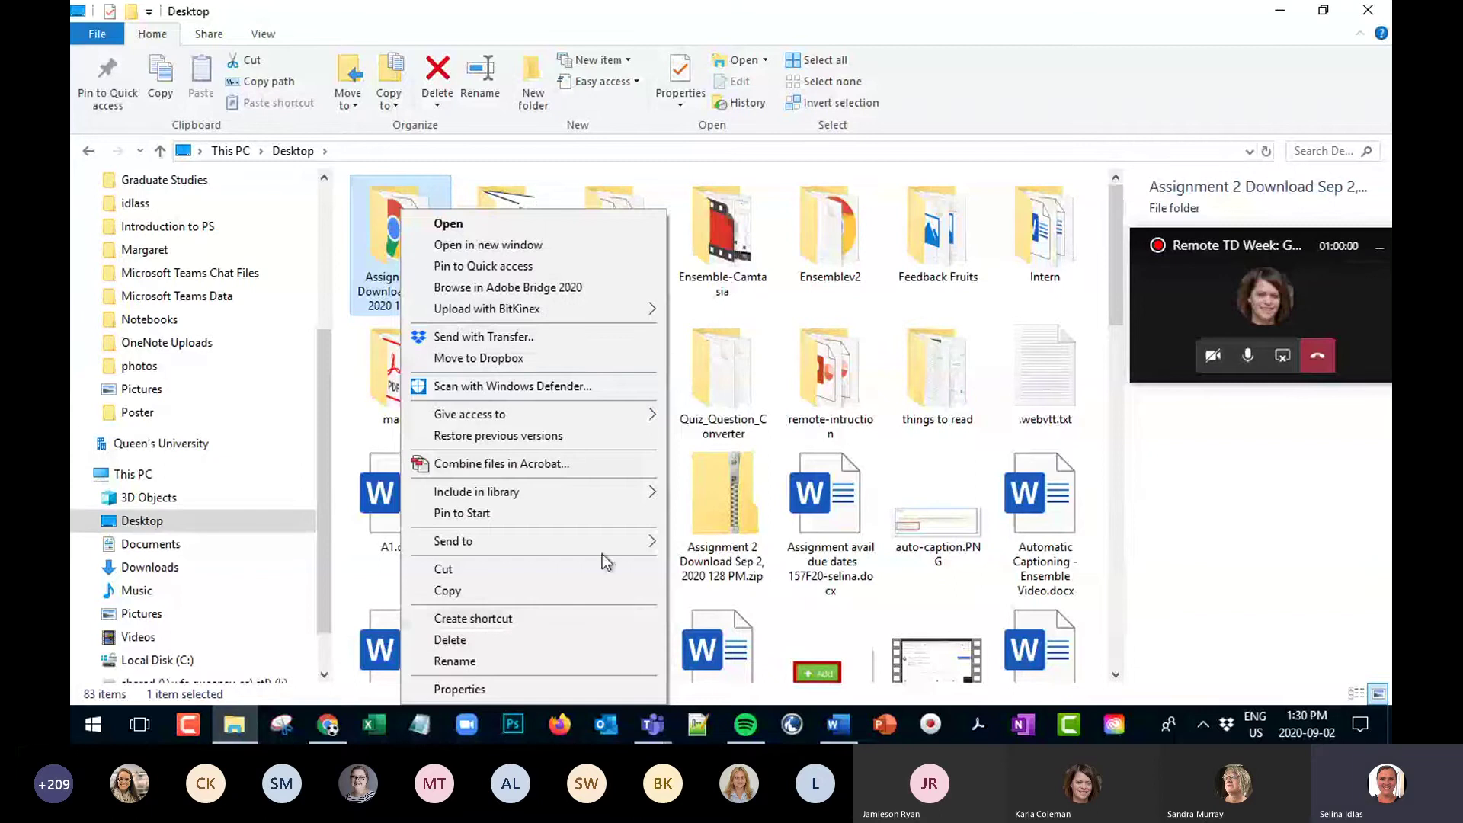
# Zip the Assignment 2 Download folder into a new '(2).zip' on the Desktop with the default name
pyautogui.moveTo(602, 544)
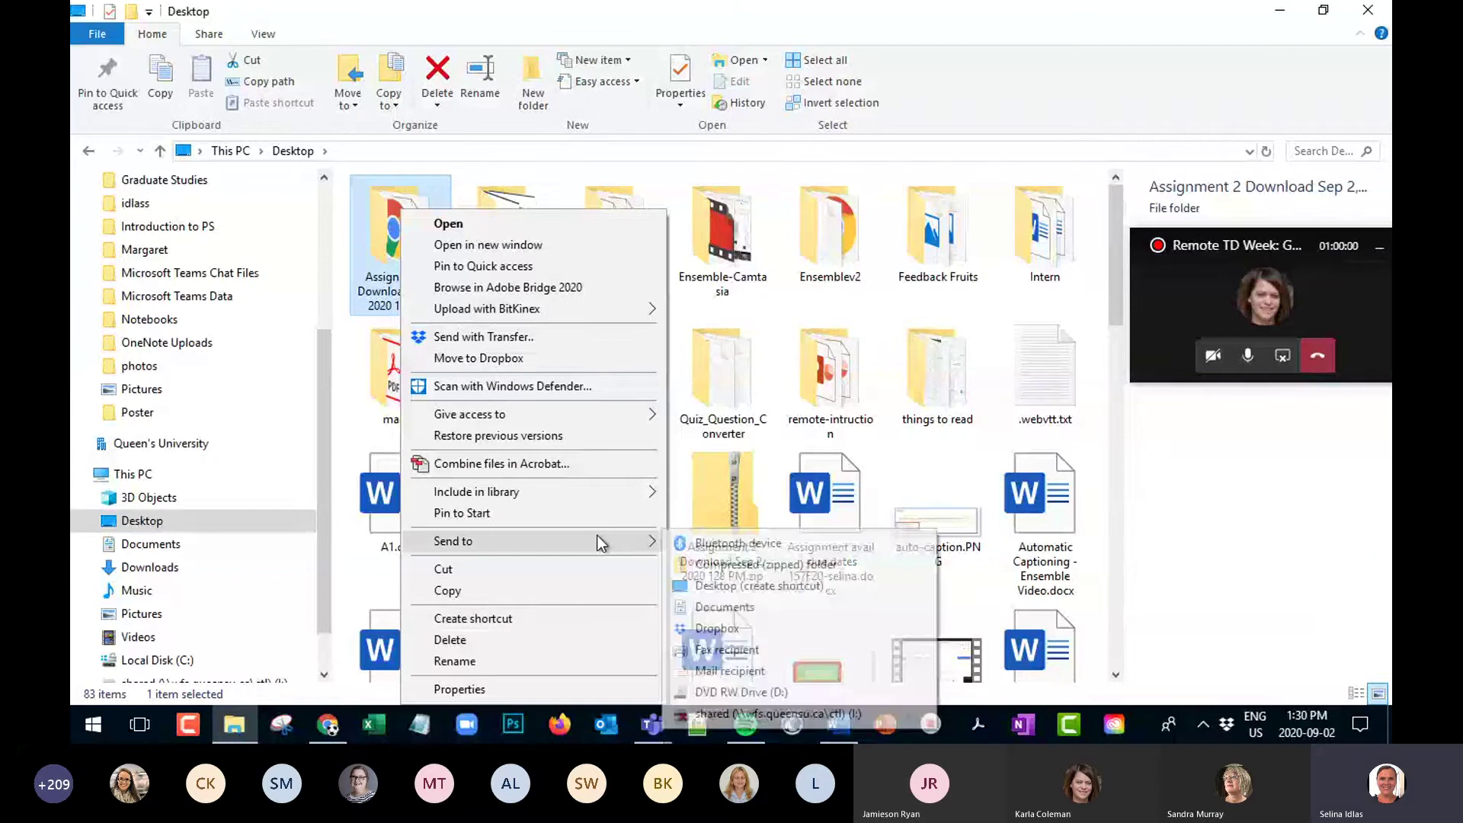
pyautogui.click(700, 564)
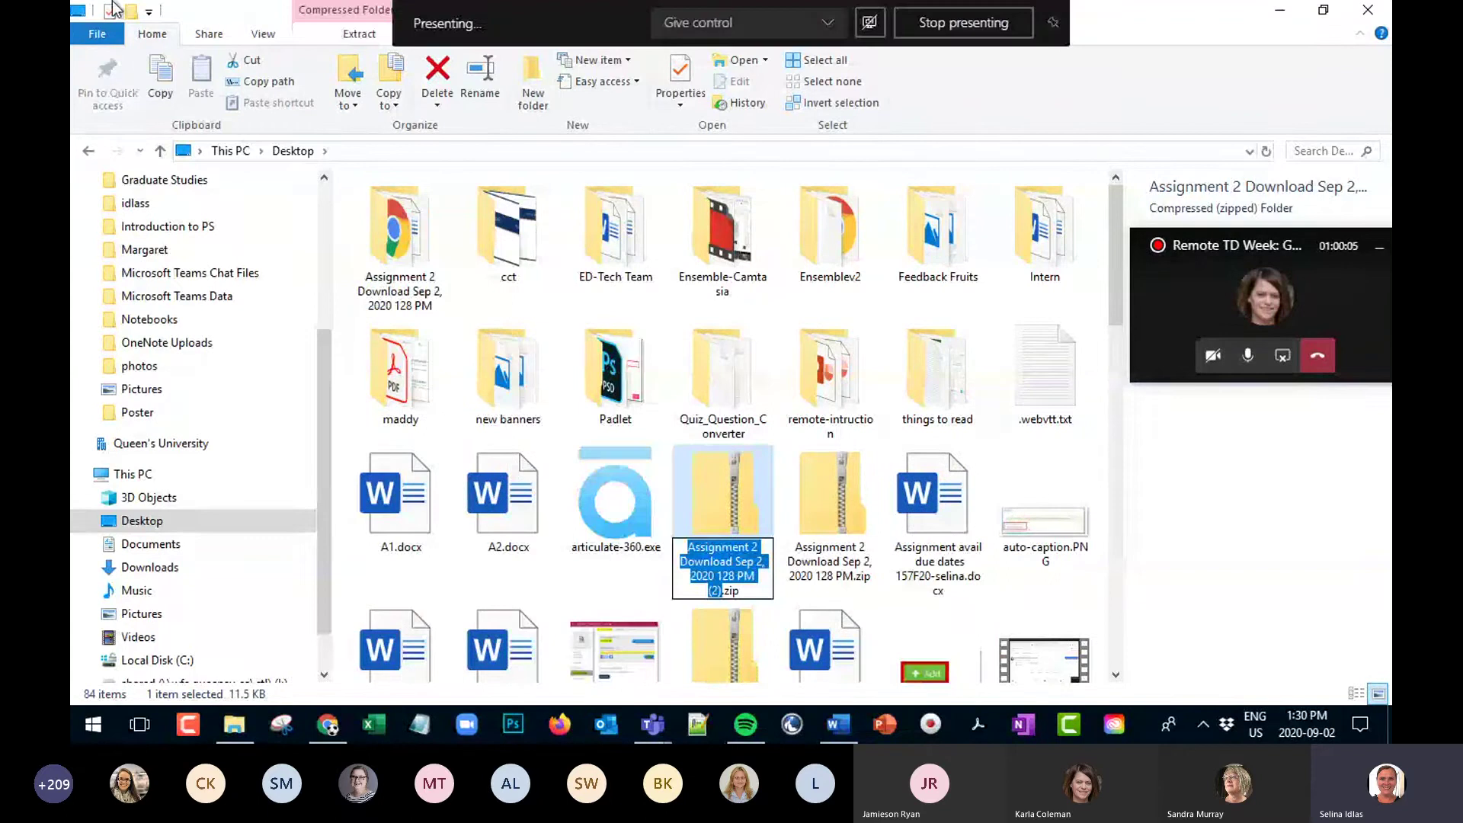
pyautogui.click(750, 593)
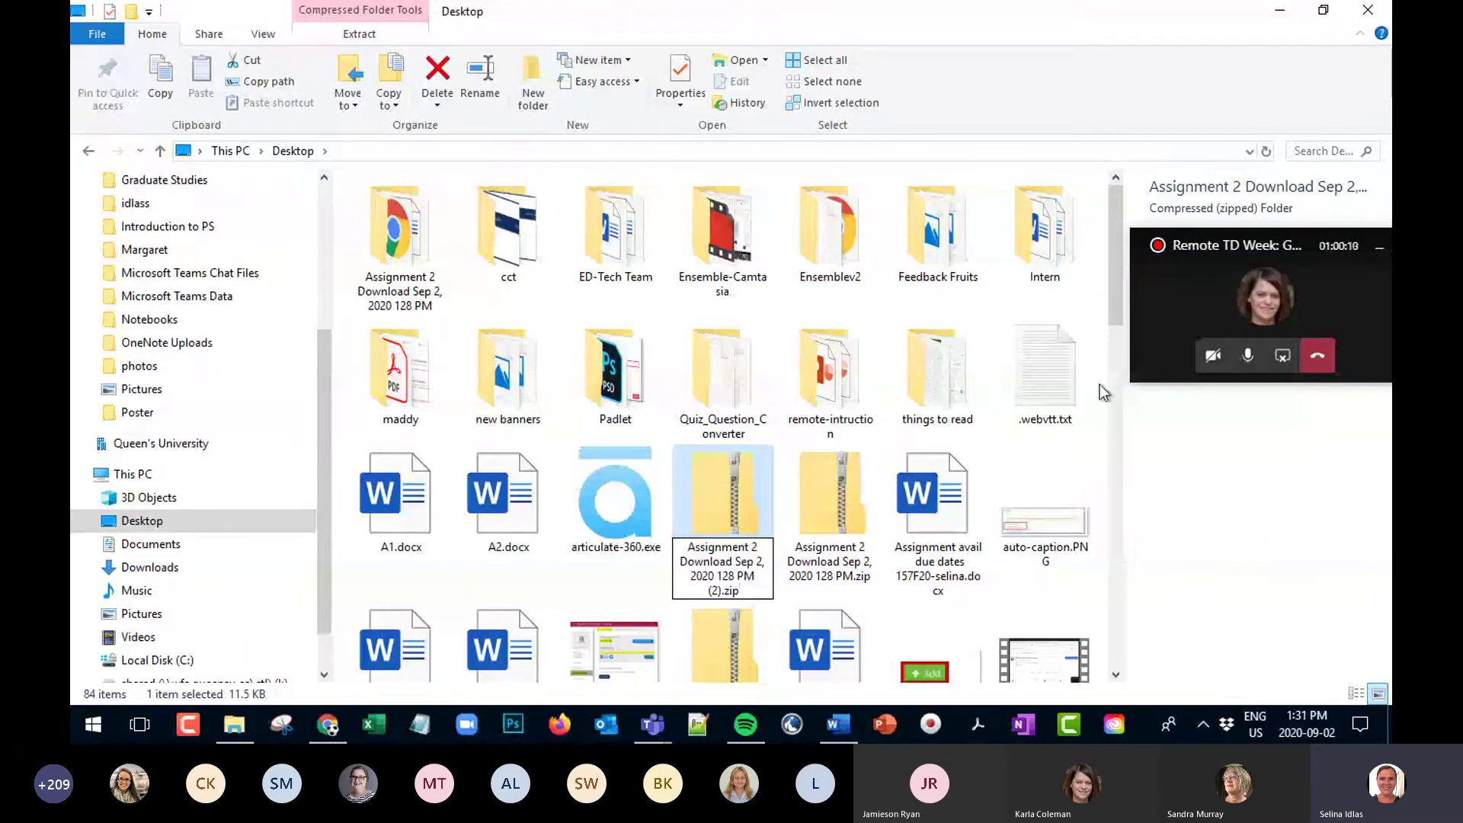
pyautogui.click(327, 724)
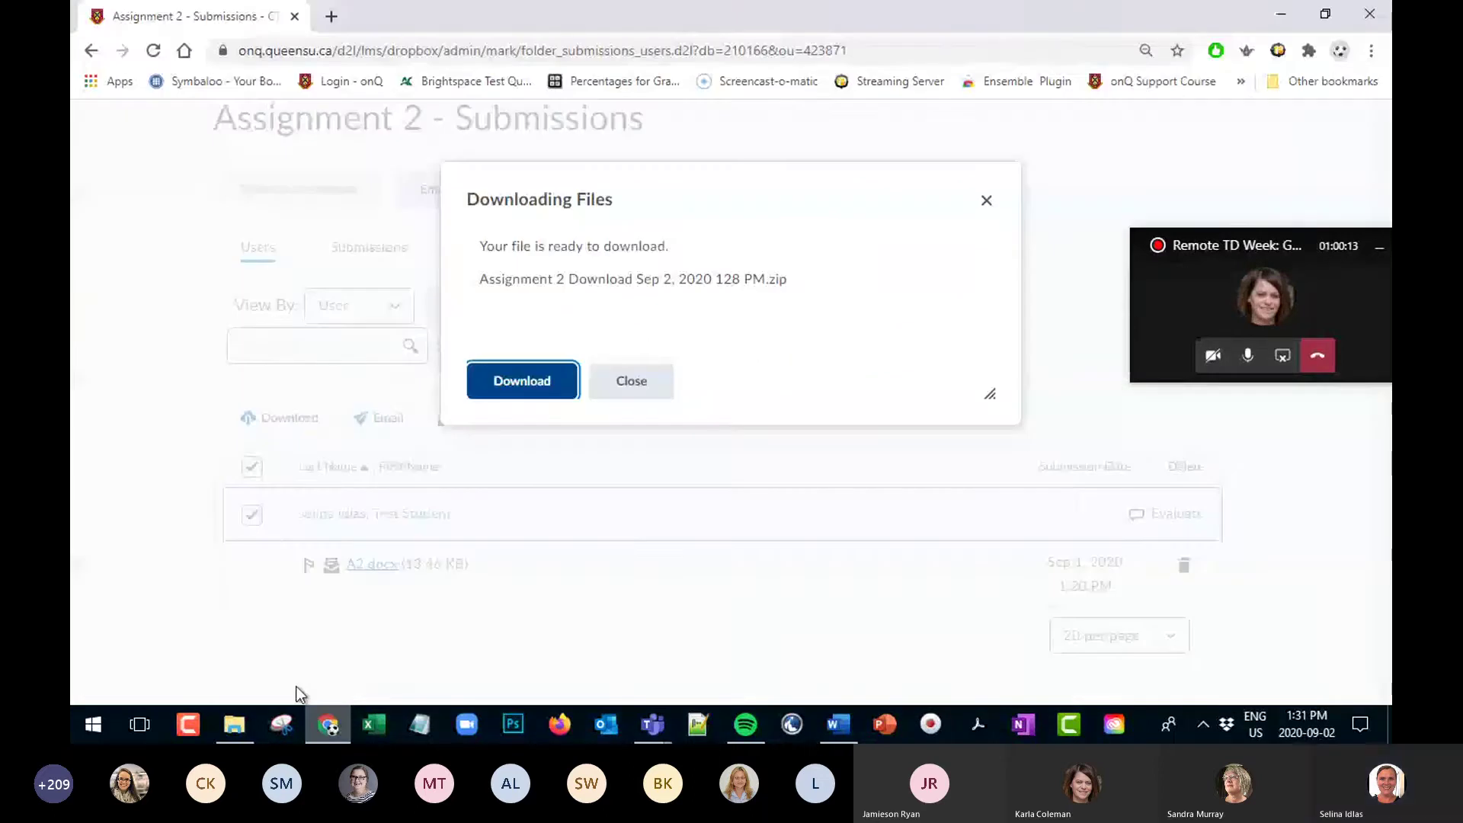
# Upload the re-zipped Assignment 2 folder as a feedback file and dismiss the success message
pyautogui.click(630, 390)
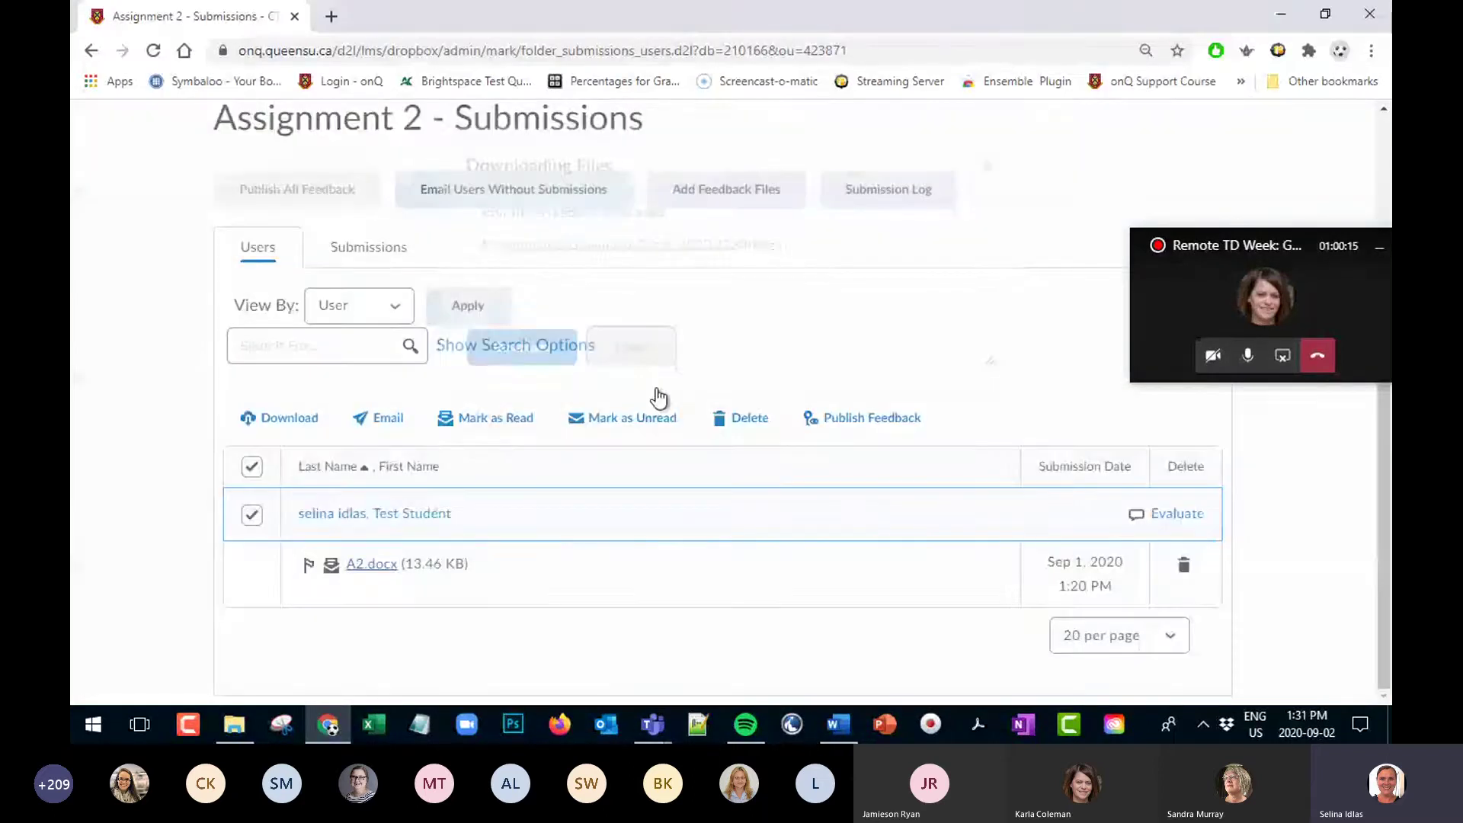
pyautogui.click(748, 190)
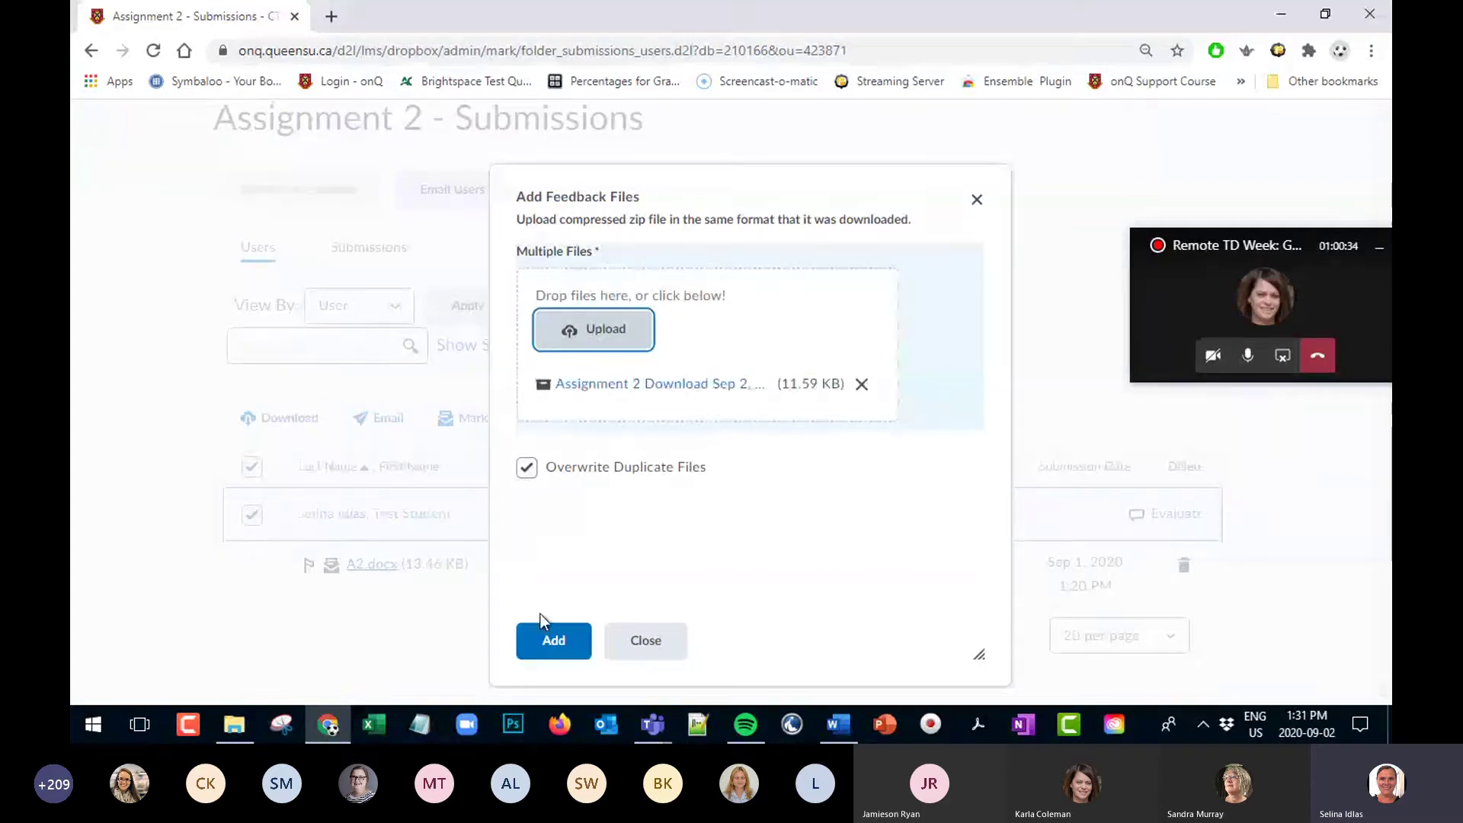
pyautogui.click(550, 648)
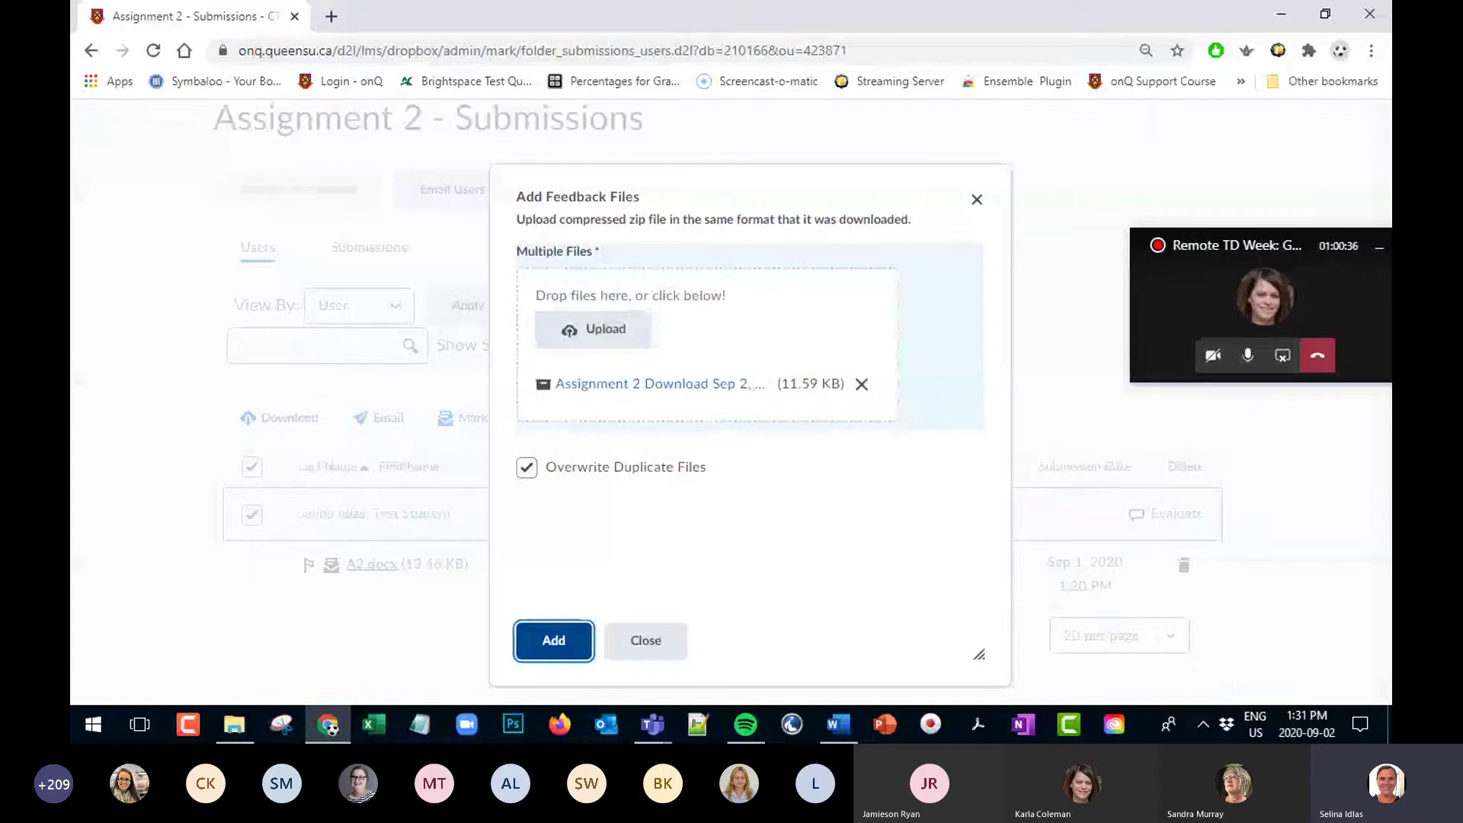
pyautogui.moveTo(838, 724)
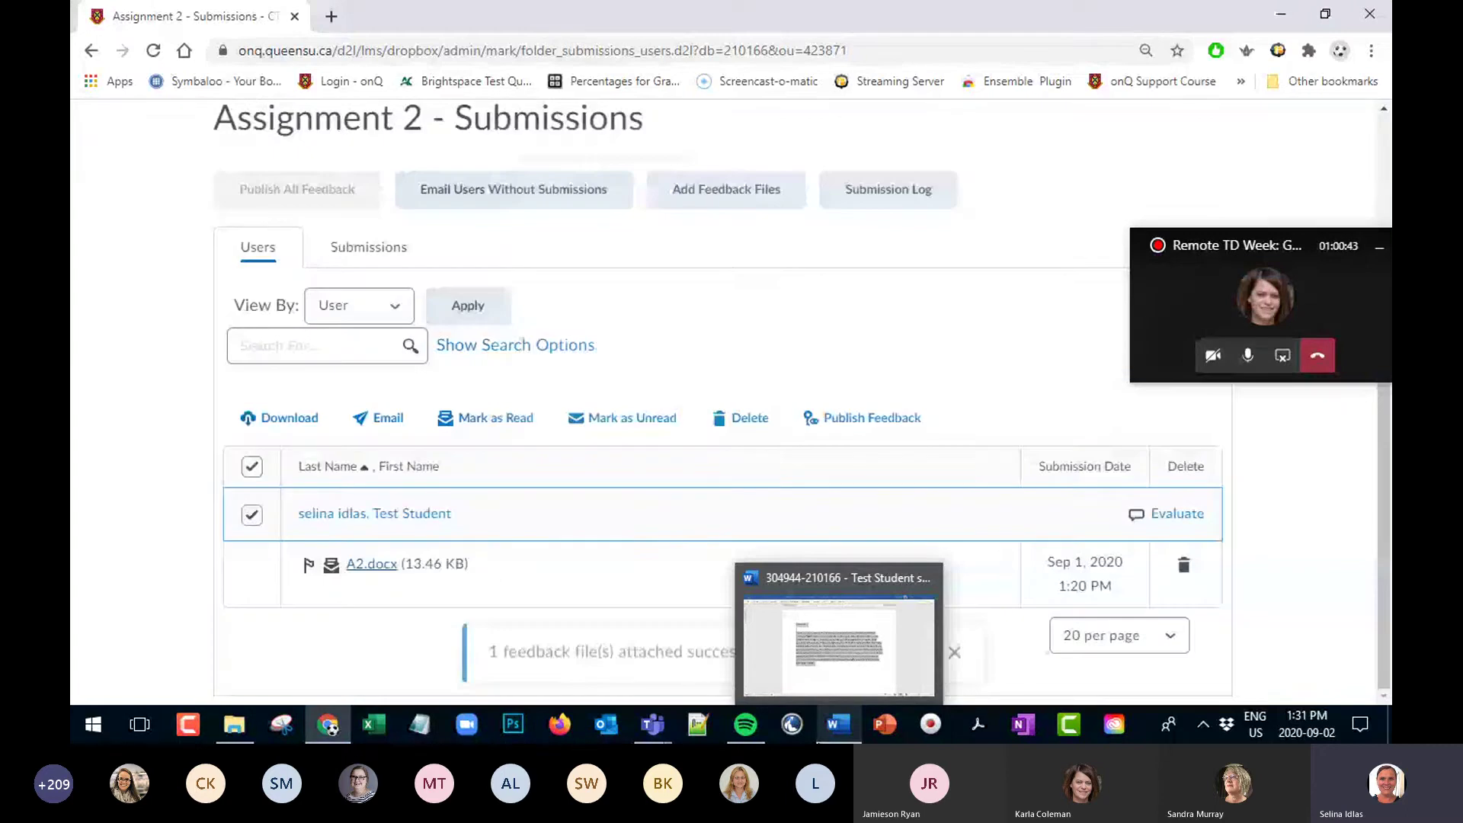
pyautogui.click(276, 651)
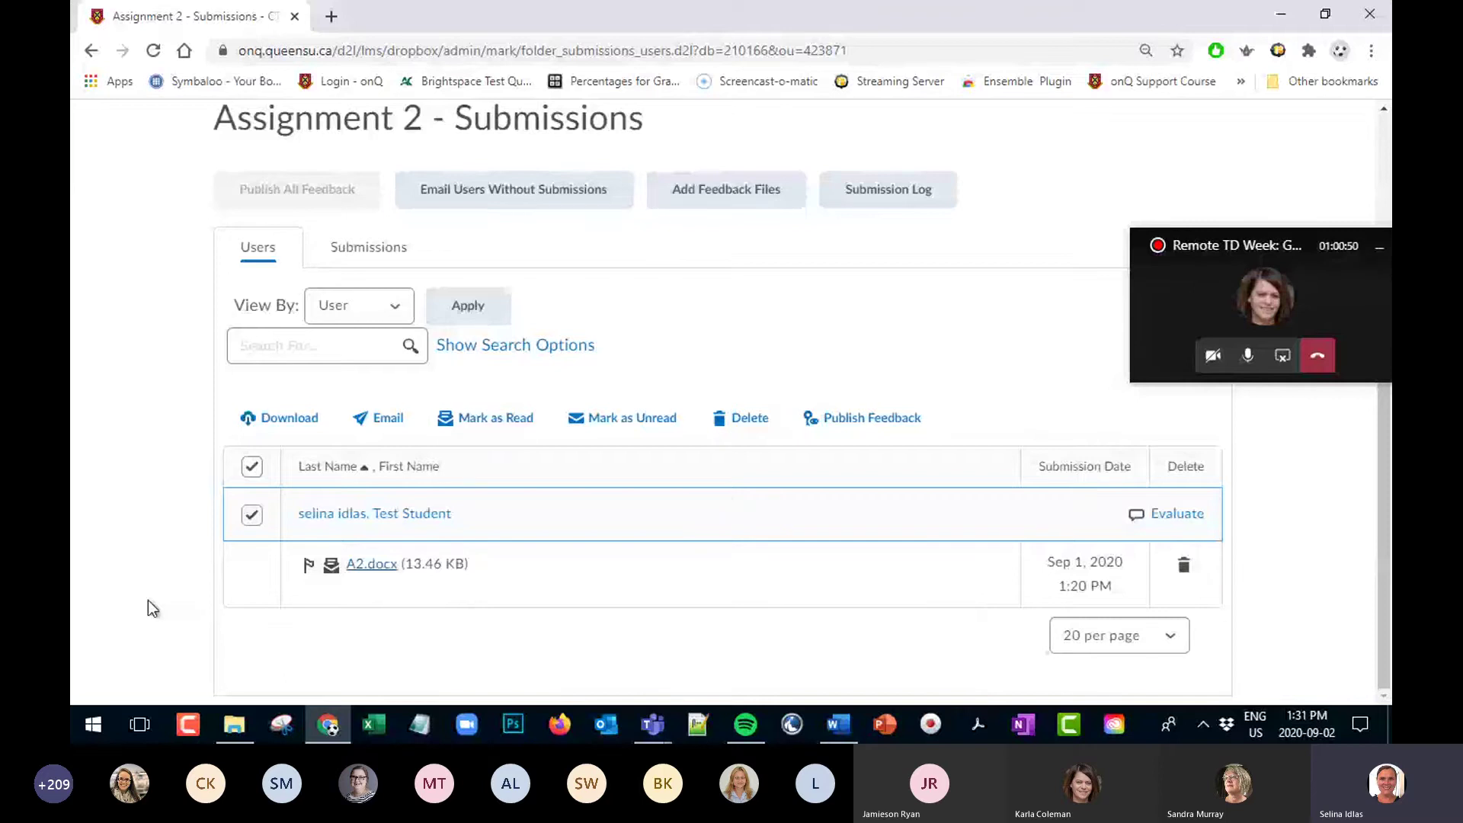
# Evaluate the student's Assignment 2 submission and scroll to the attached feedback file
pyautogui.click(1177, 514)
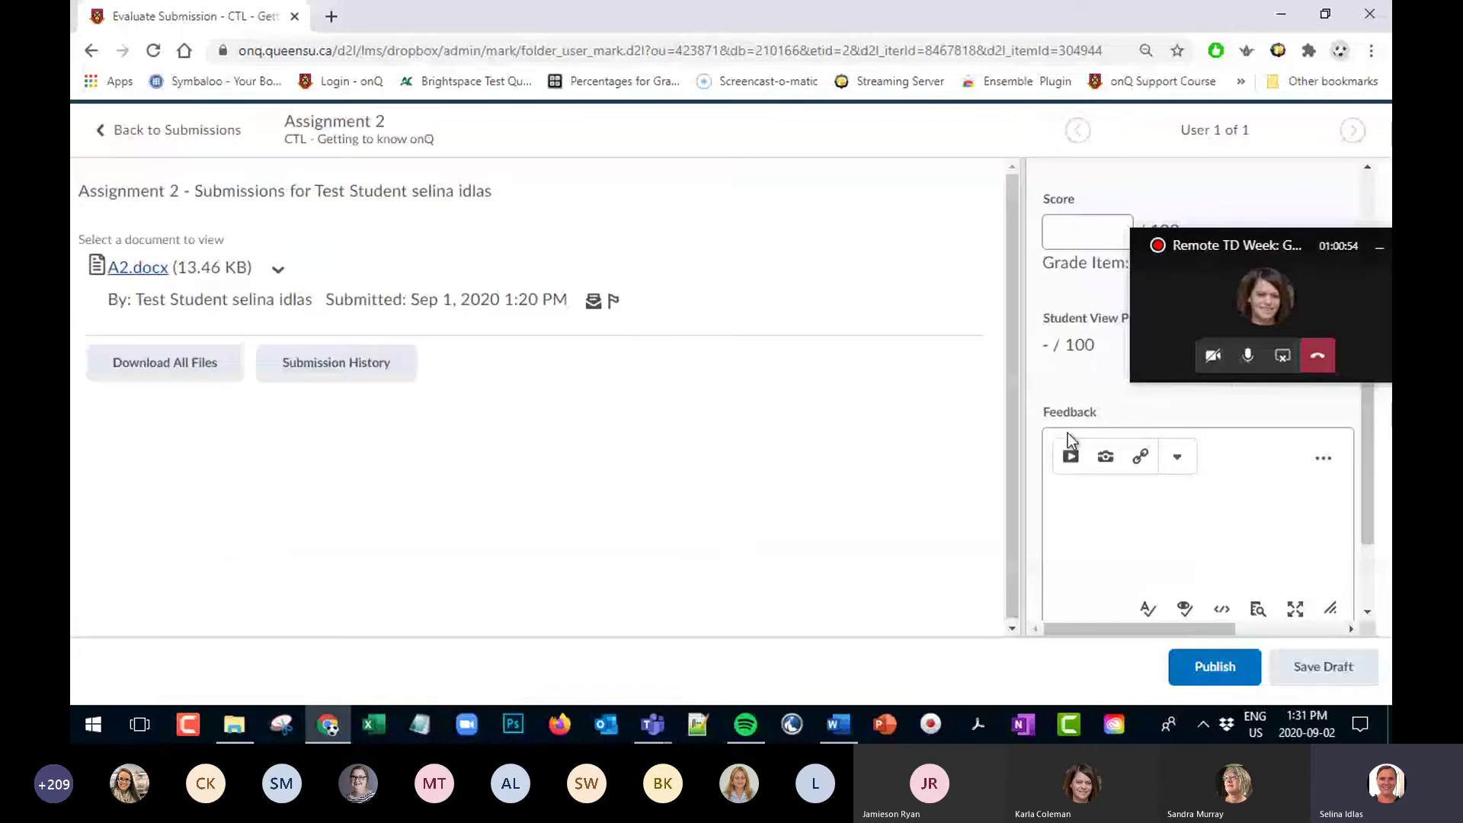
pyautogui.scroll(-2, 1067, 433)
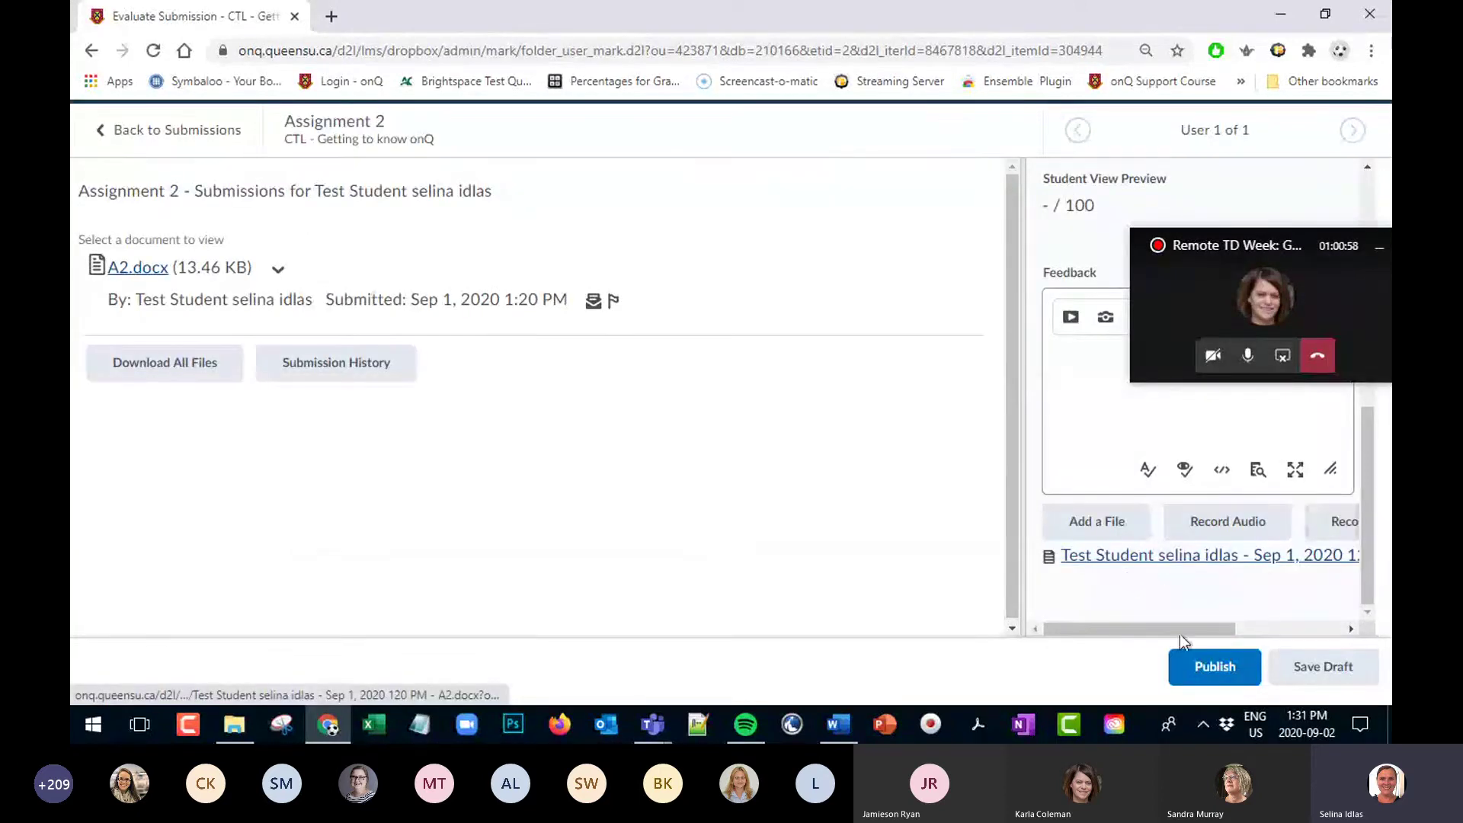
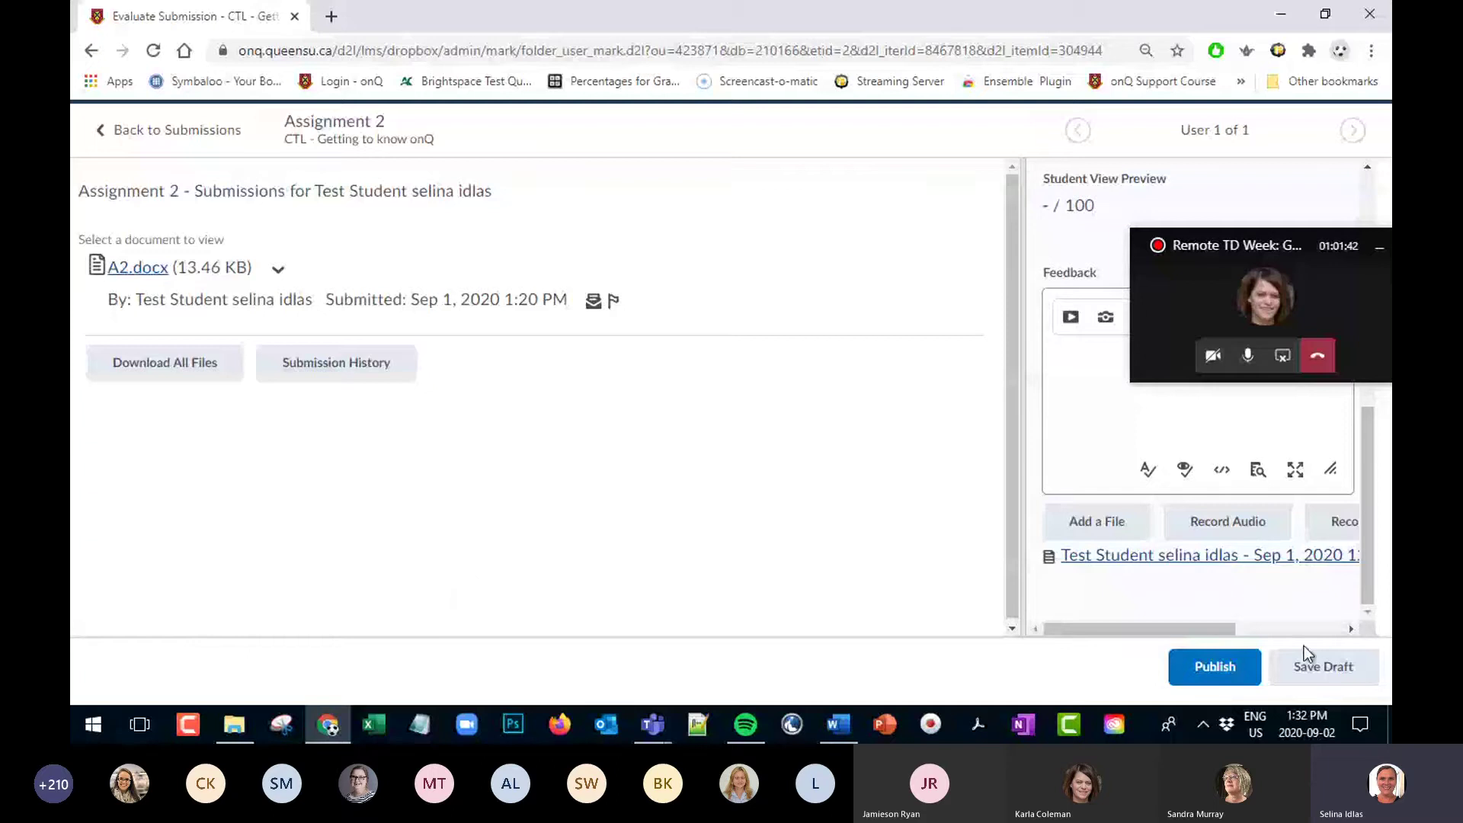
# Save the test student's Assignment 2 feedback as a draft, return to submissions, and minimize the Teams window
pyautogui.click(1318, 665)
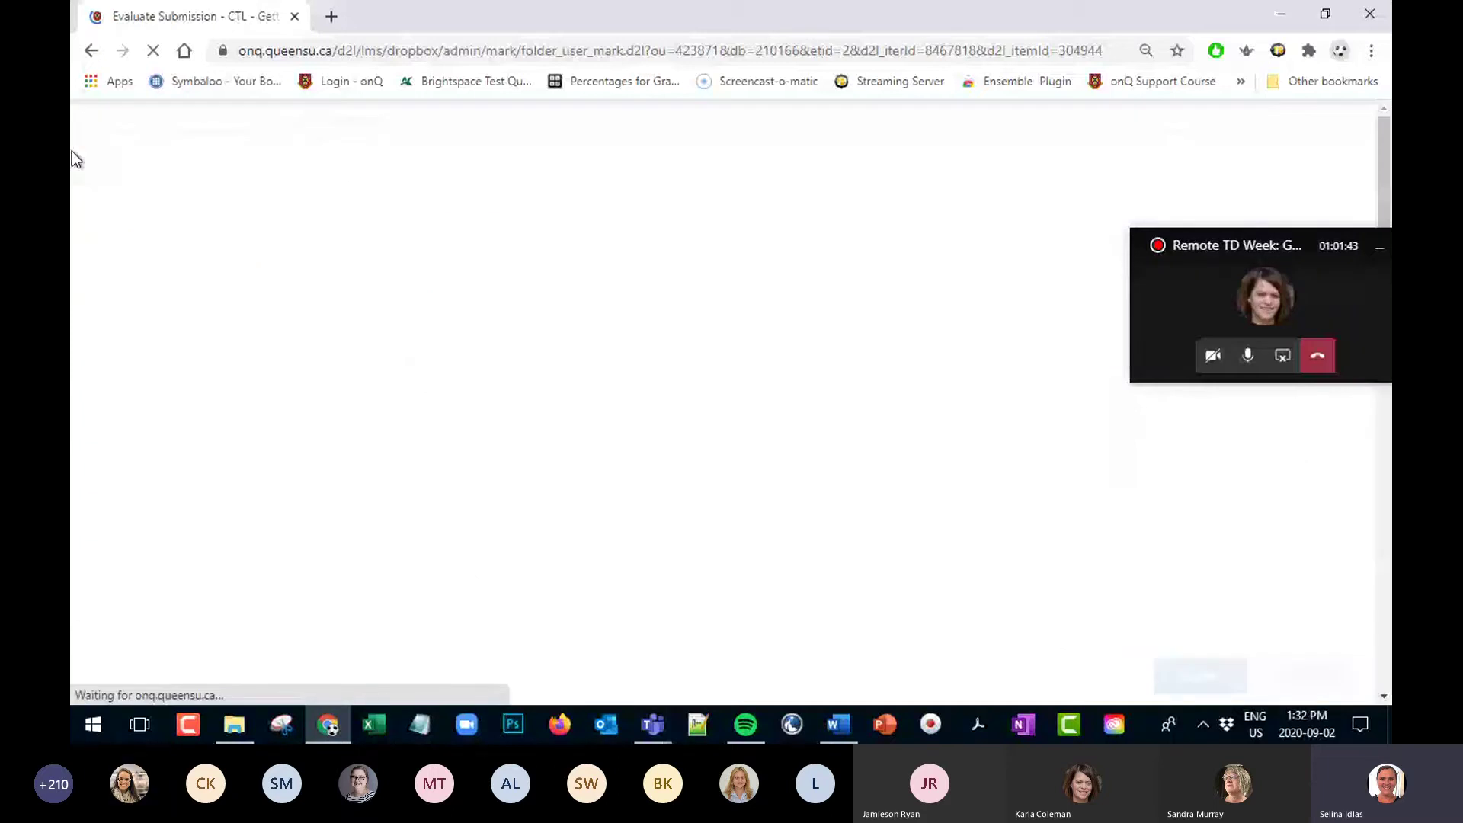
pyautogui.click(152, 127)
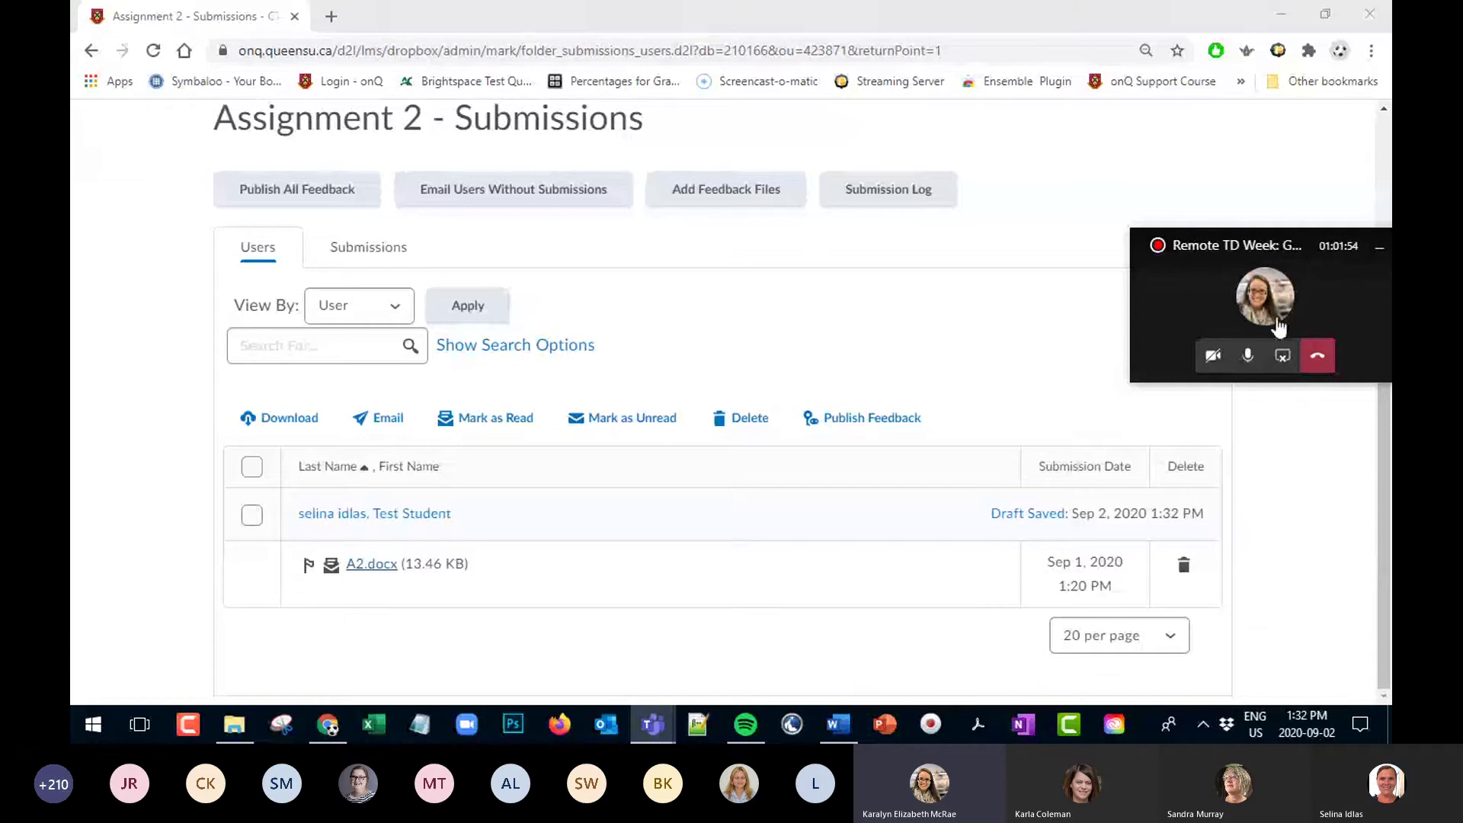
pyautogui.click(1375, 247)
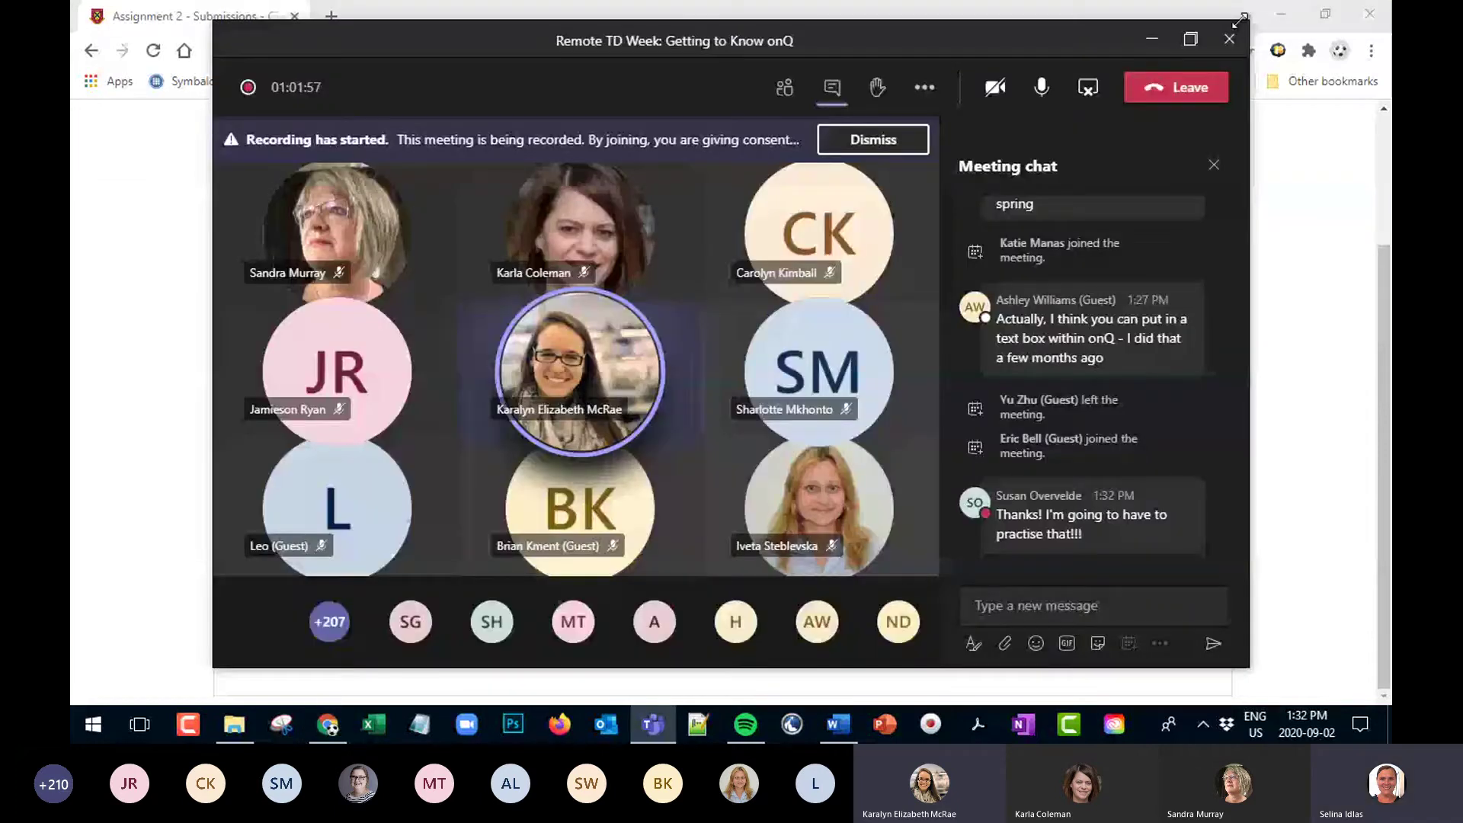
pyautogui.click(1152, 39)
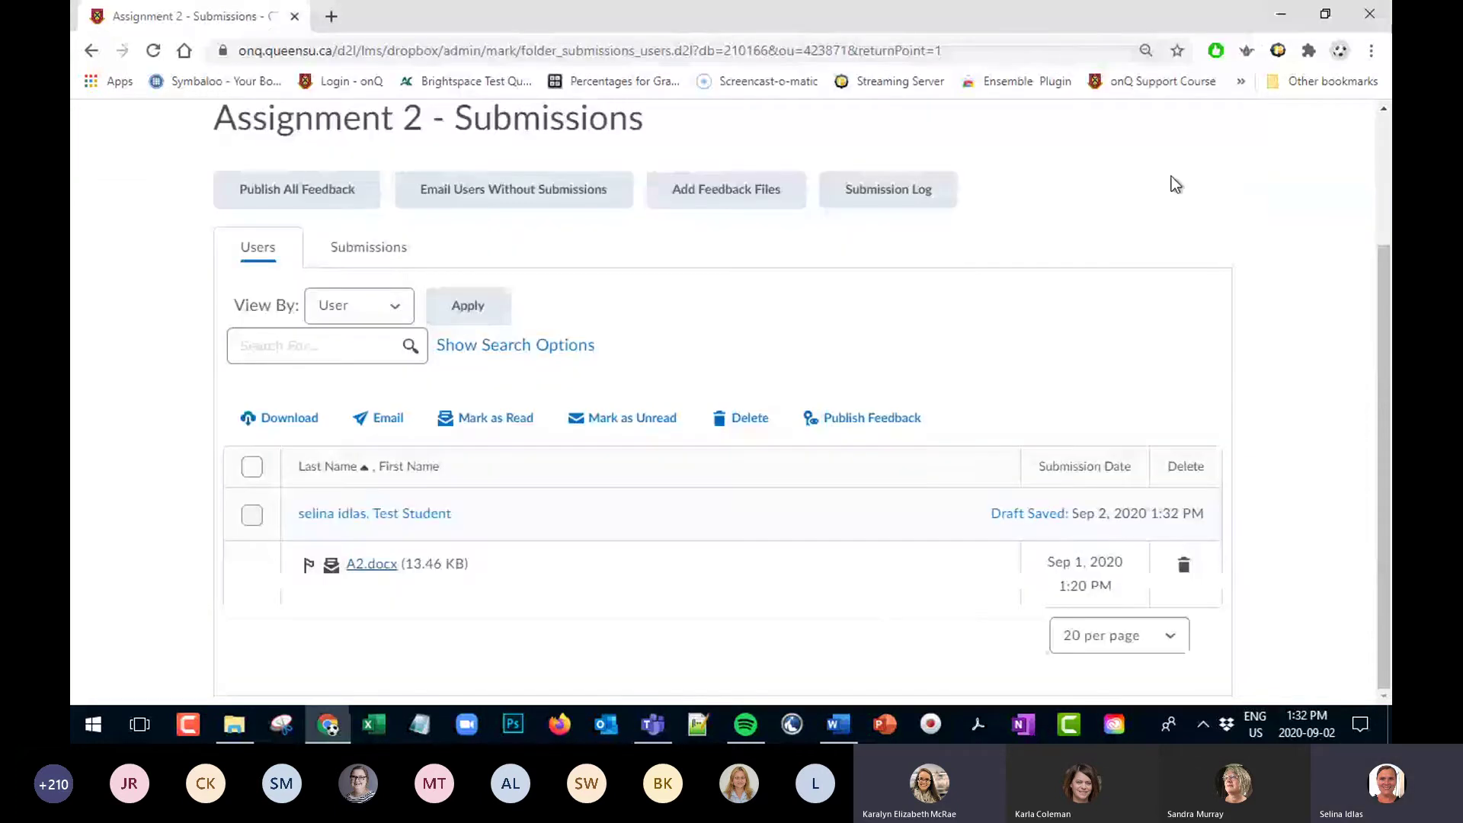
pyautogui.click(1352, 553)
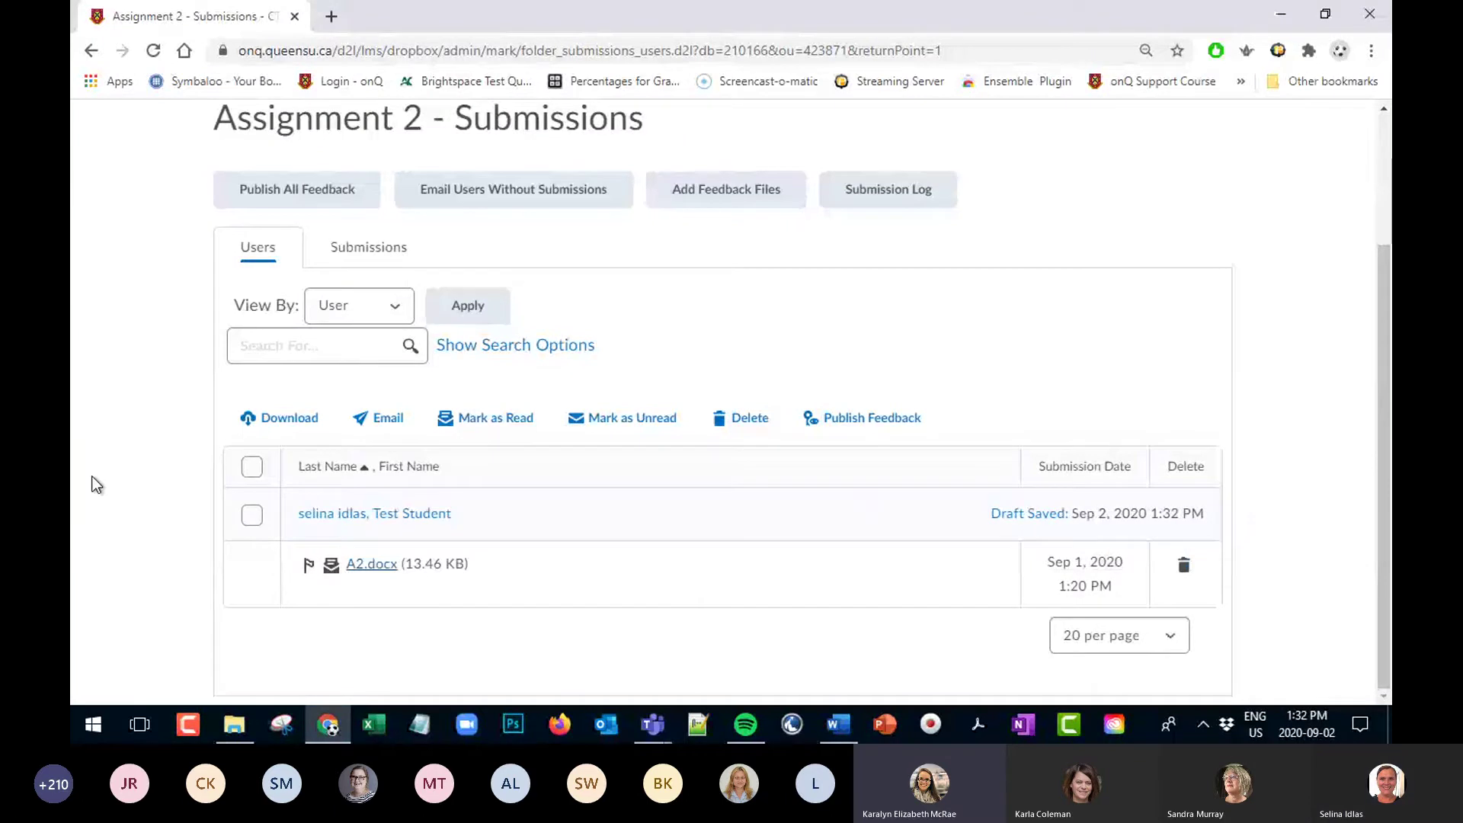
pyautogui.scroll(3, 125, 562)
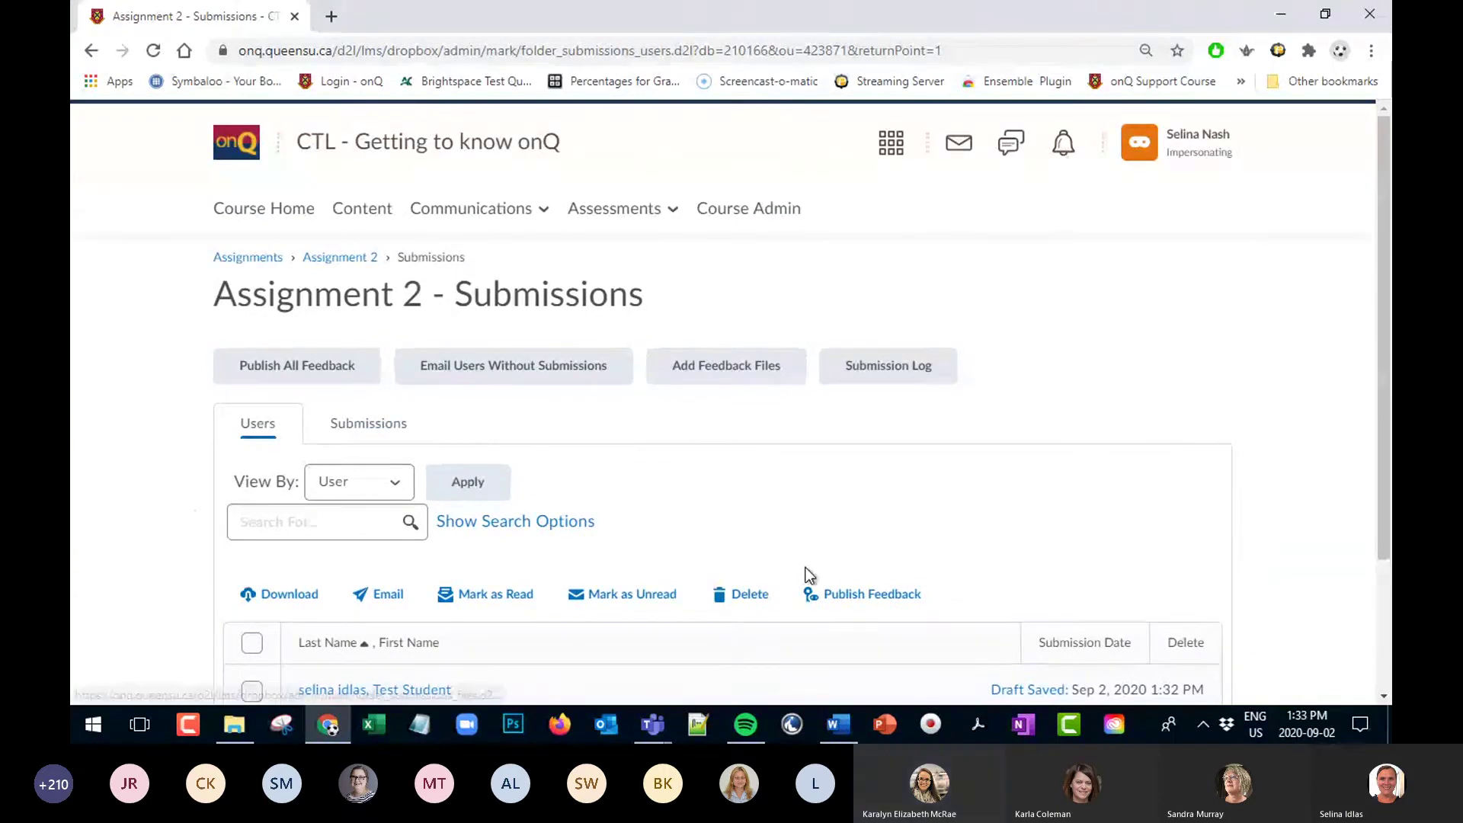
pyautogui.scroll(-2, 809, 575)
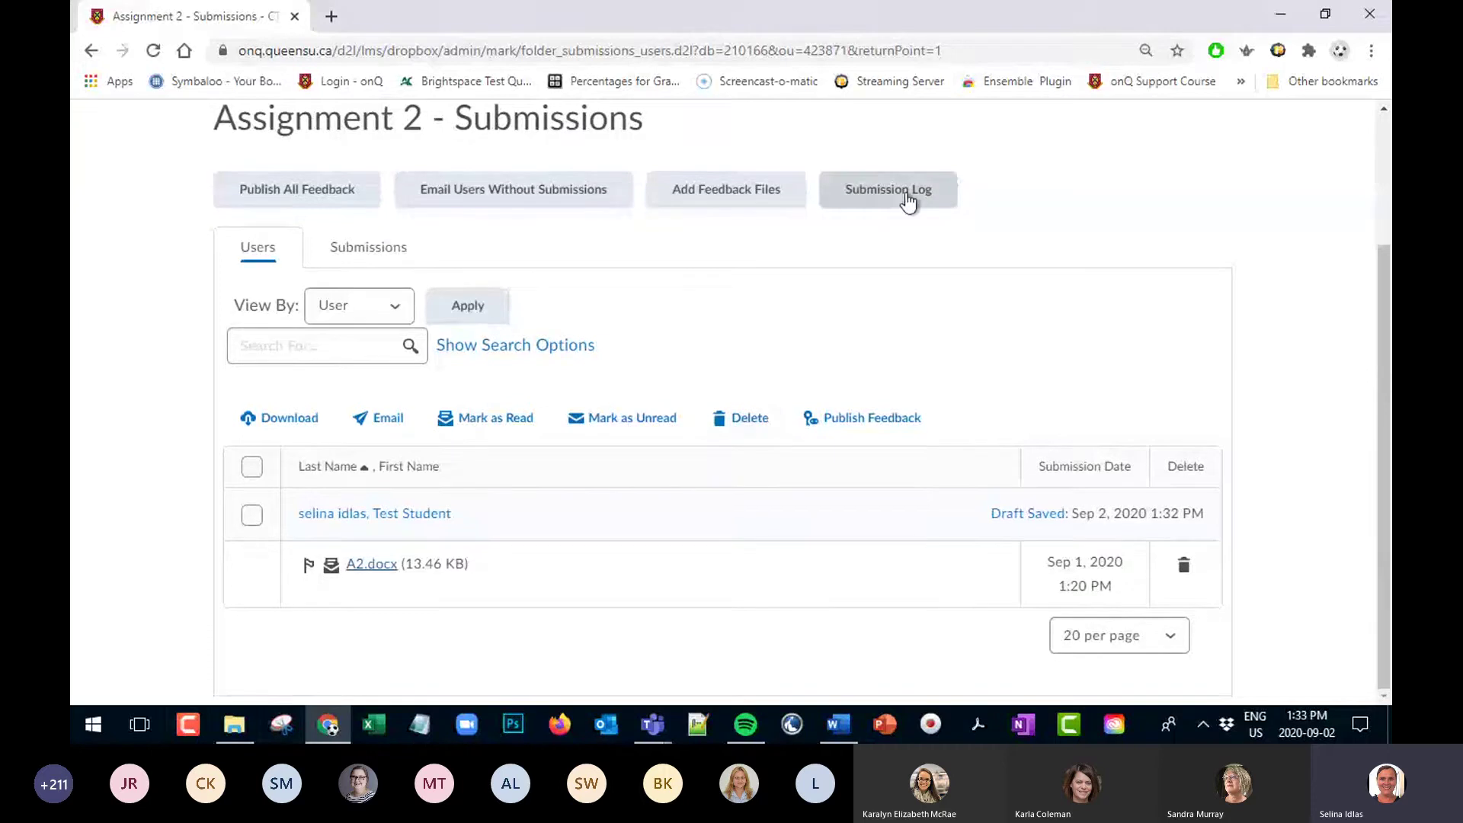
# Publish all Assignment 2 feedback from the Submissions tab, then return to the Users tab
pyautogui.click(343, 258)
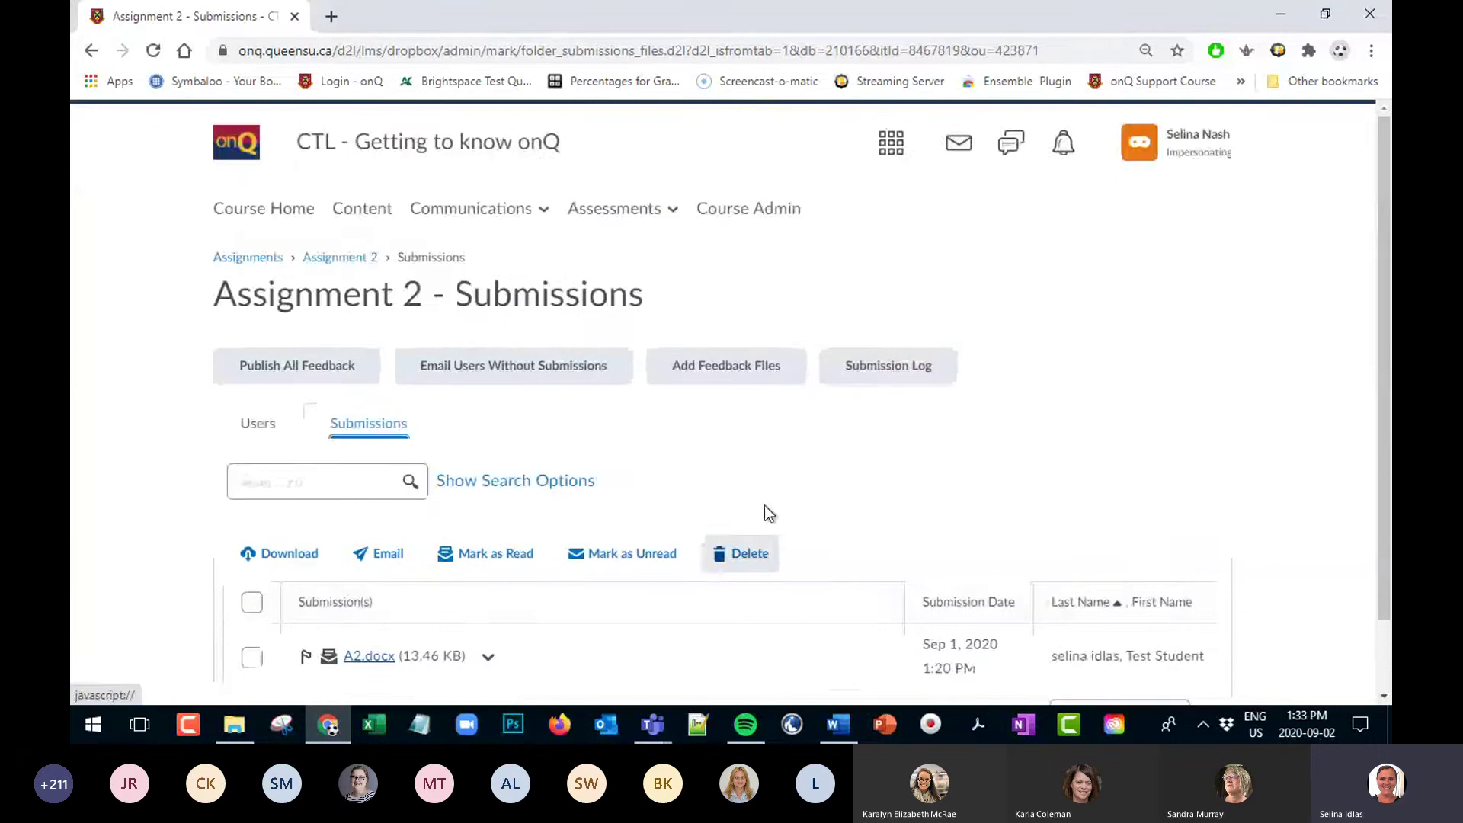
pyautogui.scroll(-1, 765, 506)
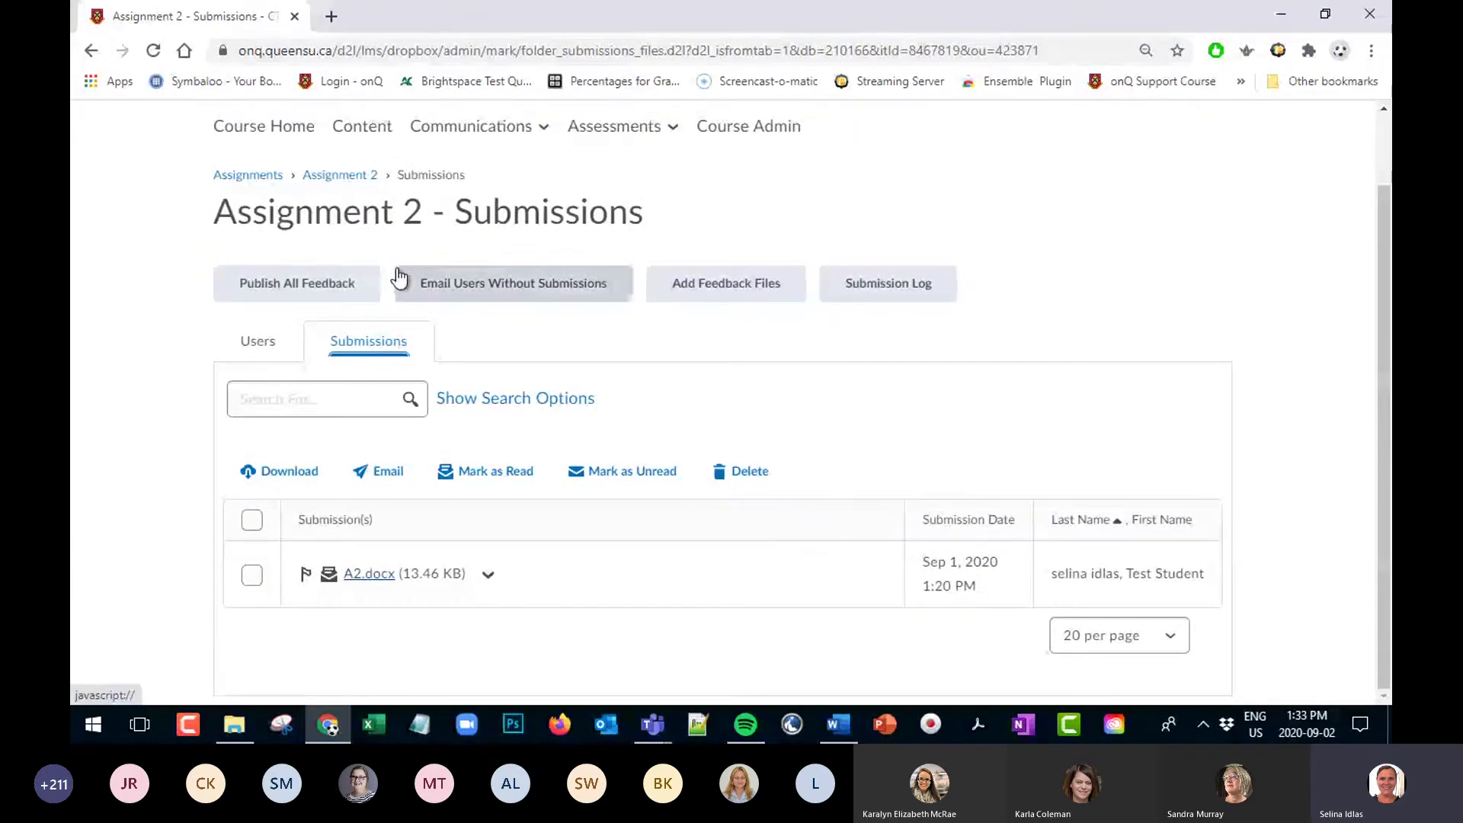
pyautogui.click(303, 299)
pyautogui.click(596, 319)
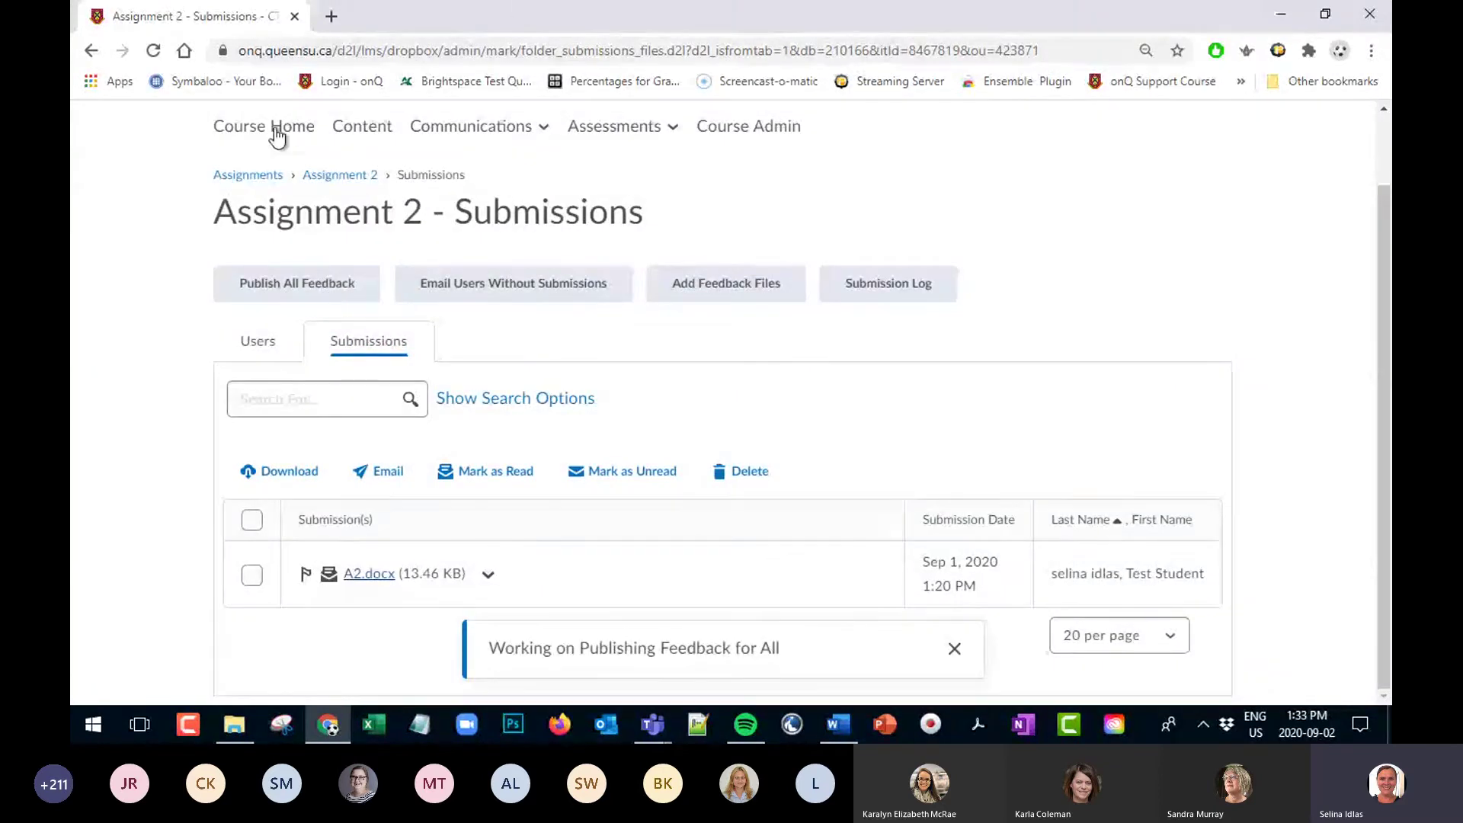
pyautogui.click(254, 343)
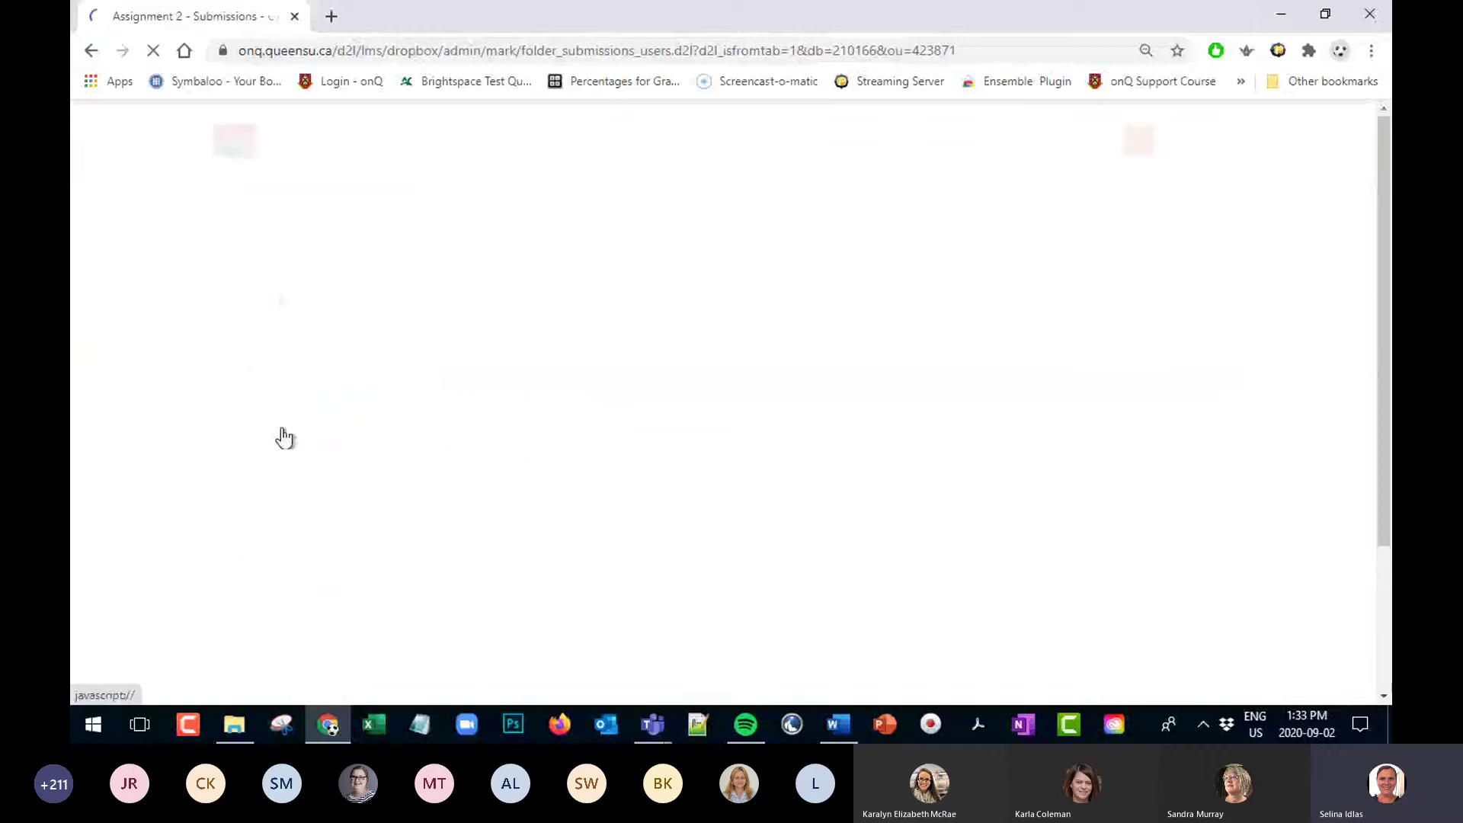
pyautogui.scroll(-2, 256, 394)
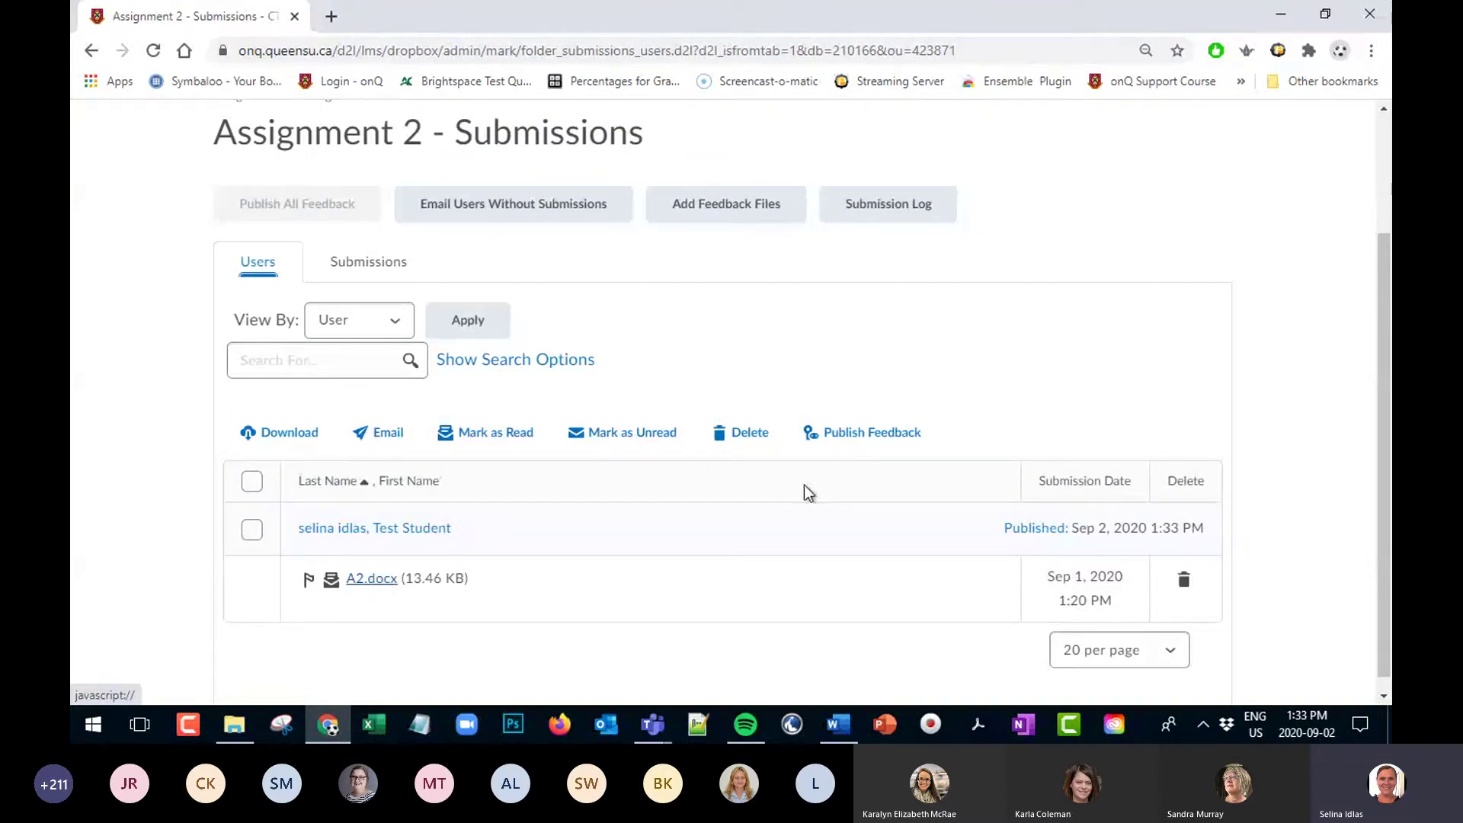
pyautogui.click(1044, 531)
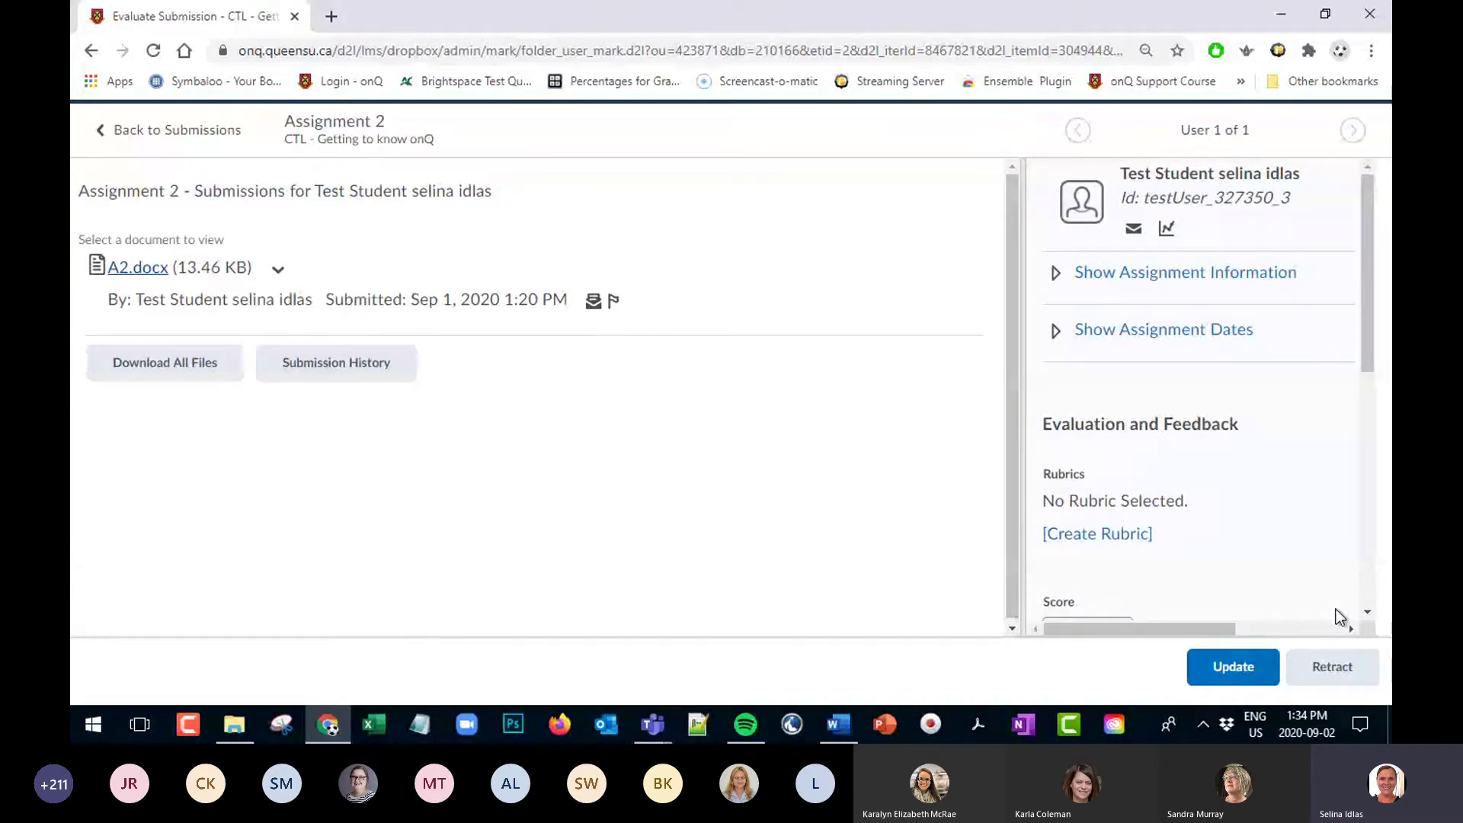
pyautogui.click(90, 52)
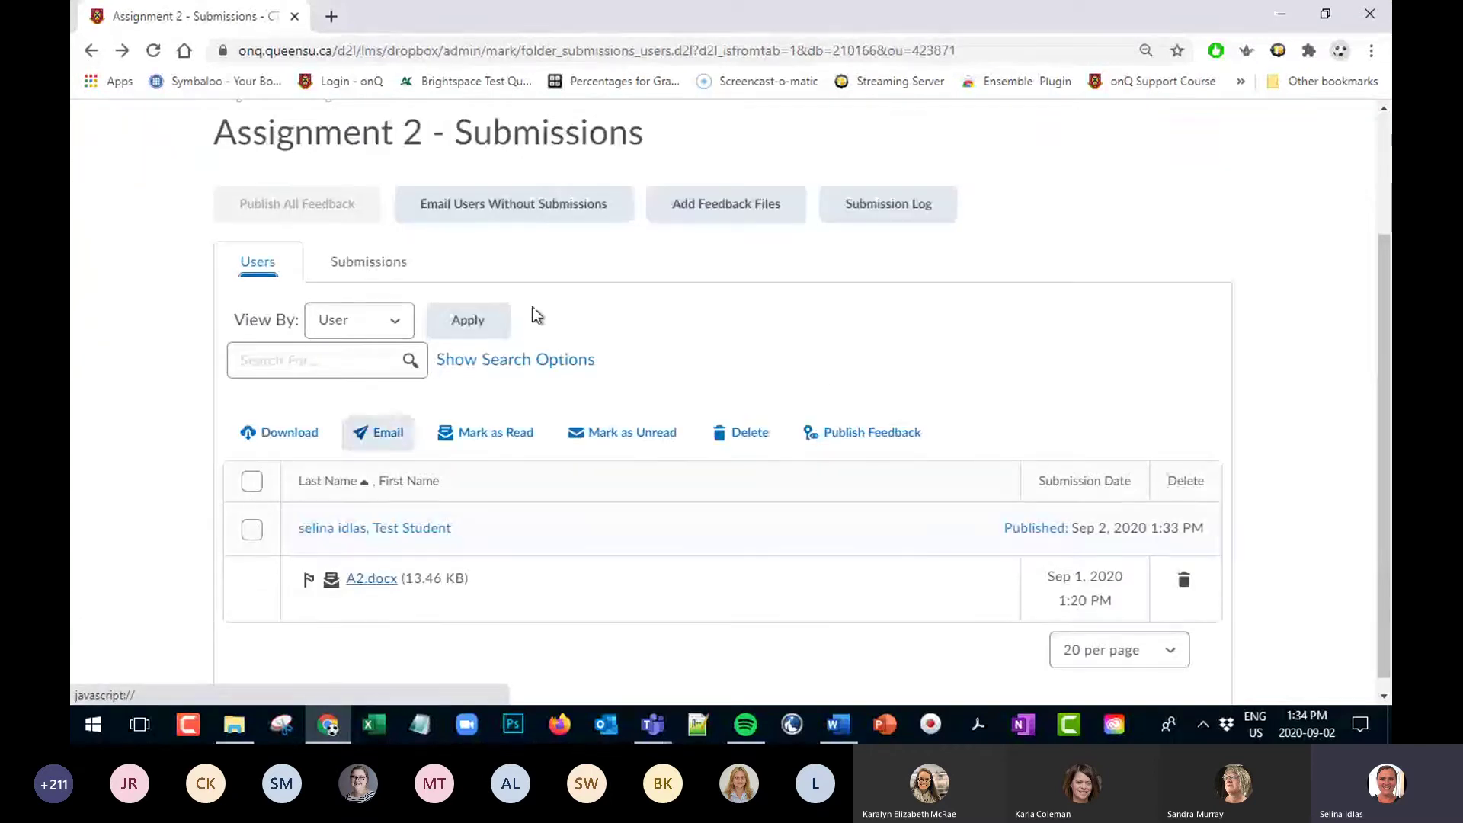
# Stop impersonating from the Impersonating menu to return to the CTL - Getting to know onQ homepage
pyautogui.click(253, 481)
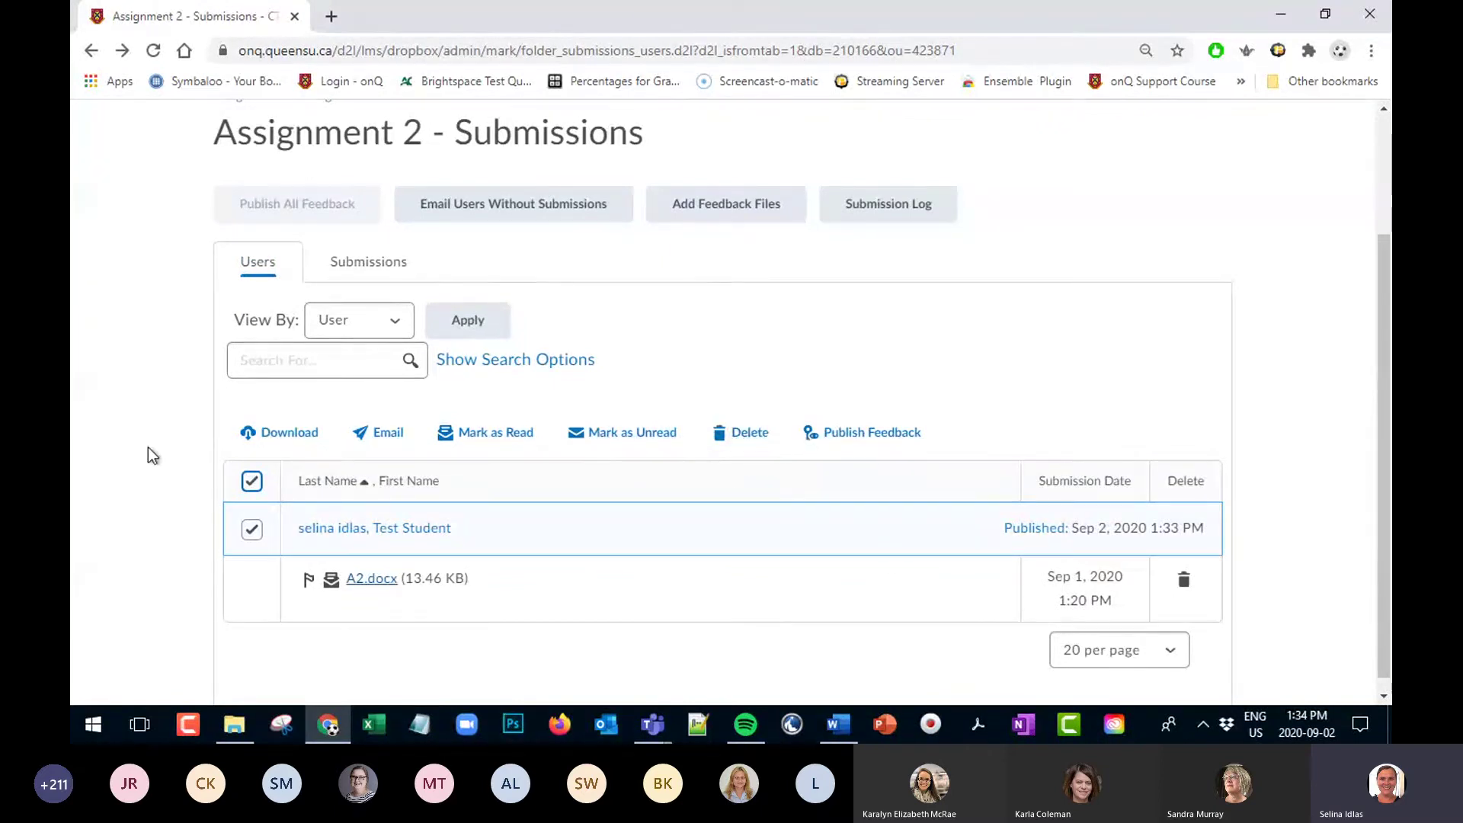
pyautogui.scroll(3, 632, 515)
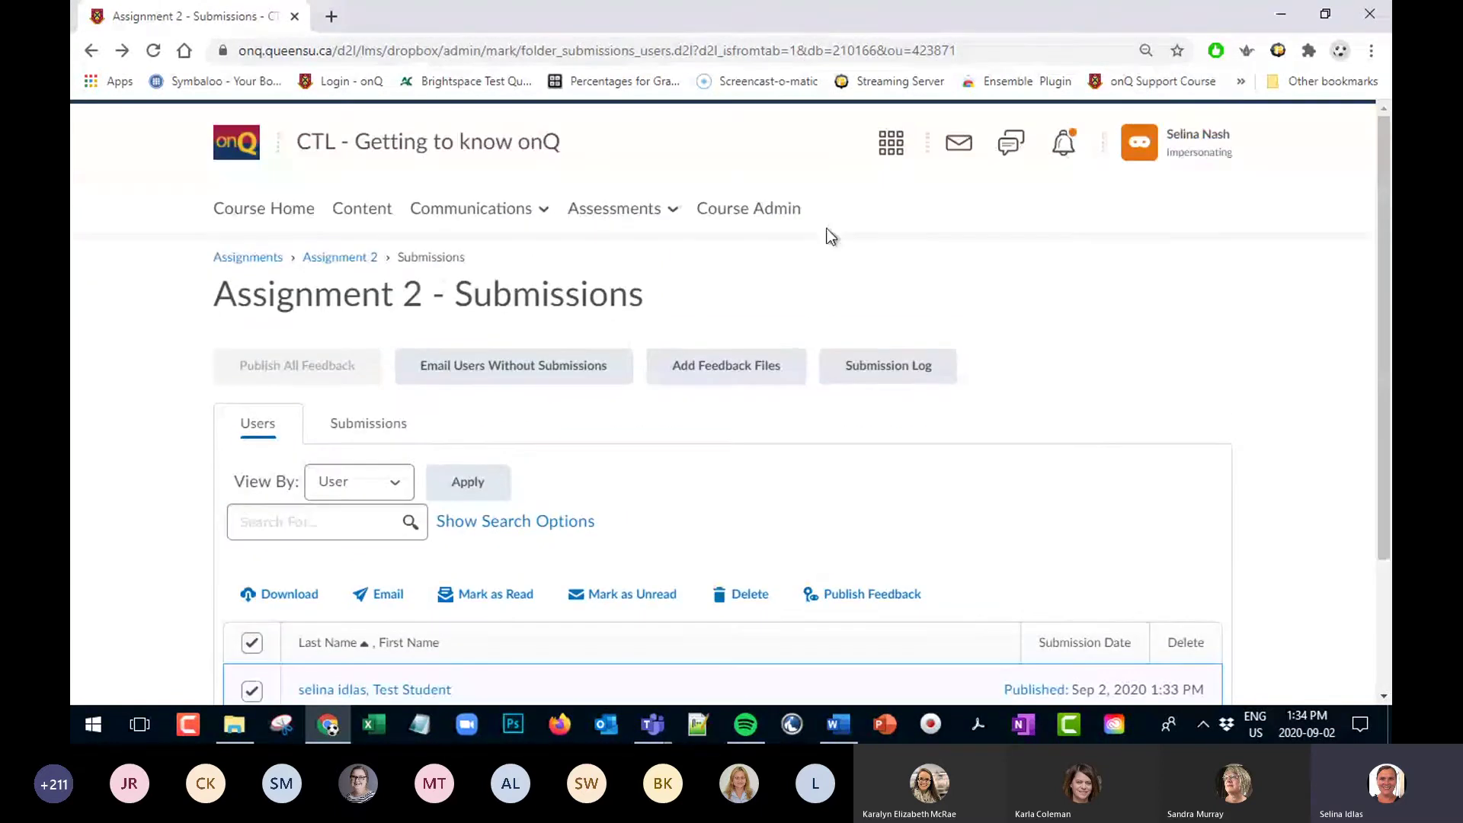
pyautogui.click(1182, 161)
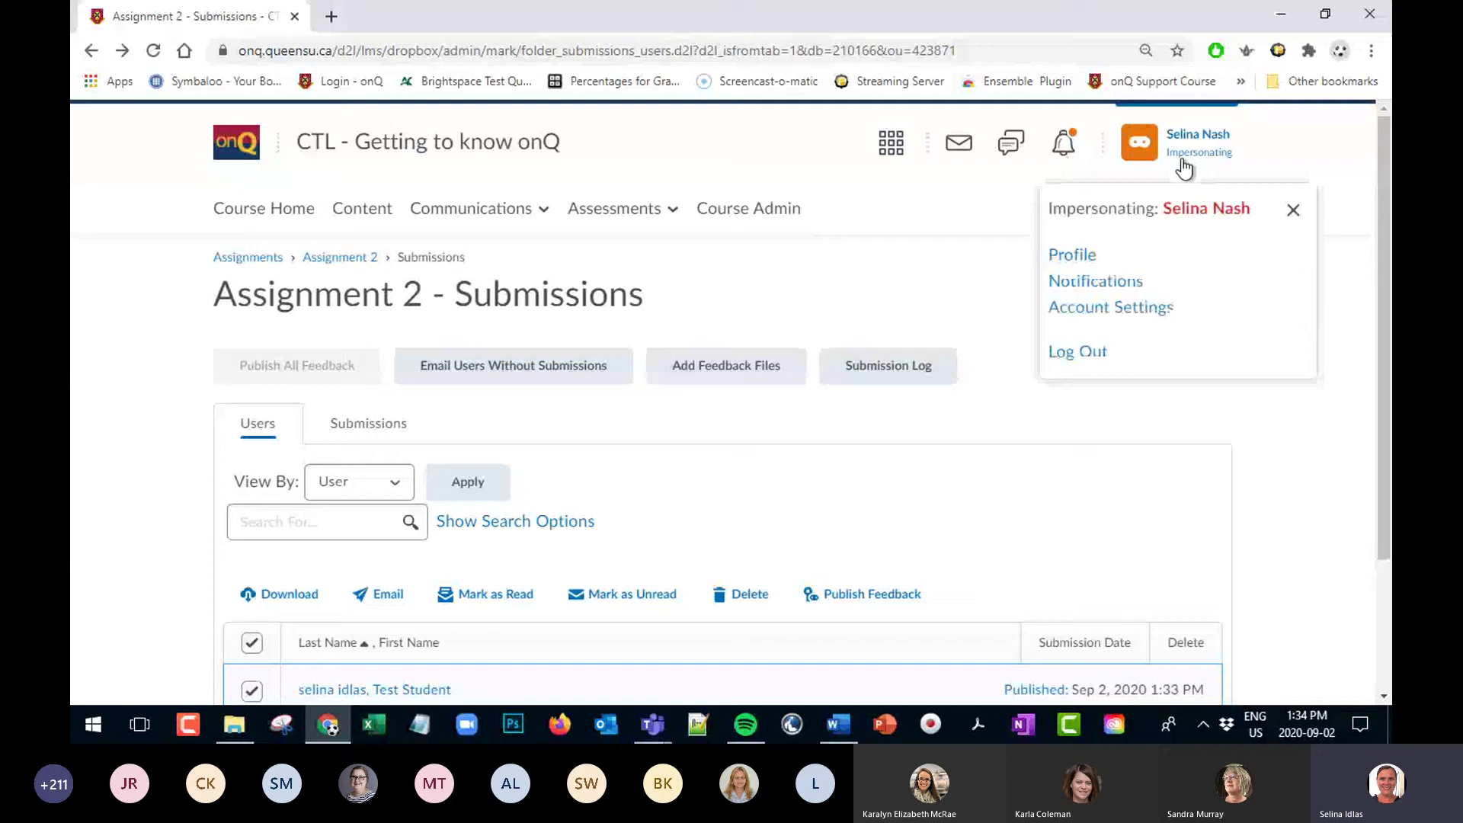
pyautogui.click(1294, 210)
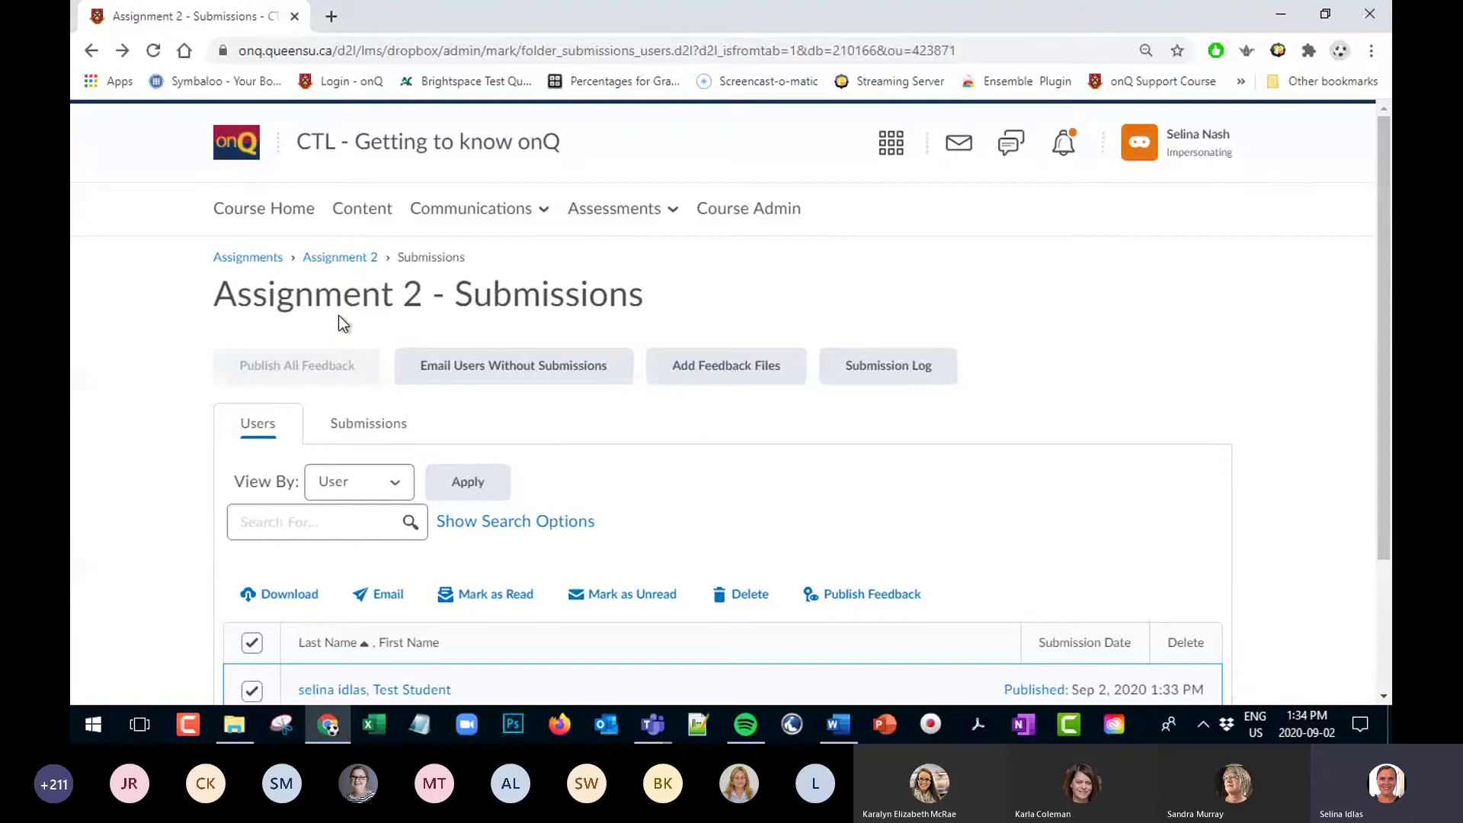
pyautogui.click(1185, 156)
pyautogui.click(1294, 211)
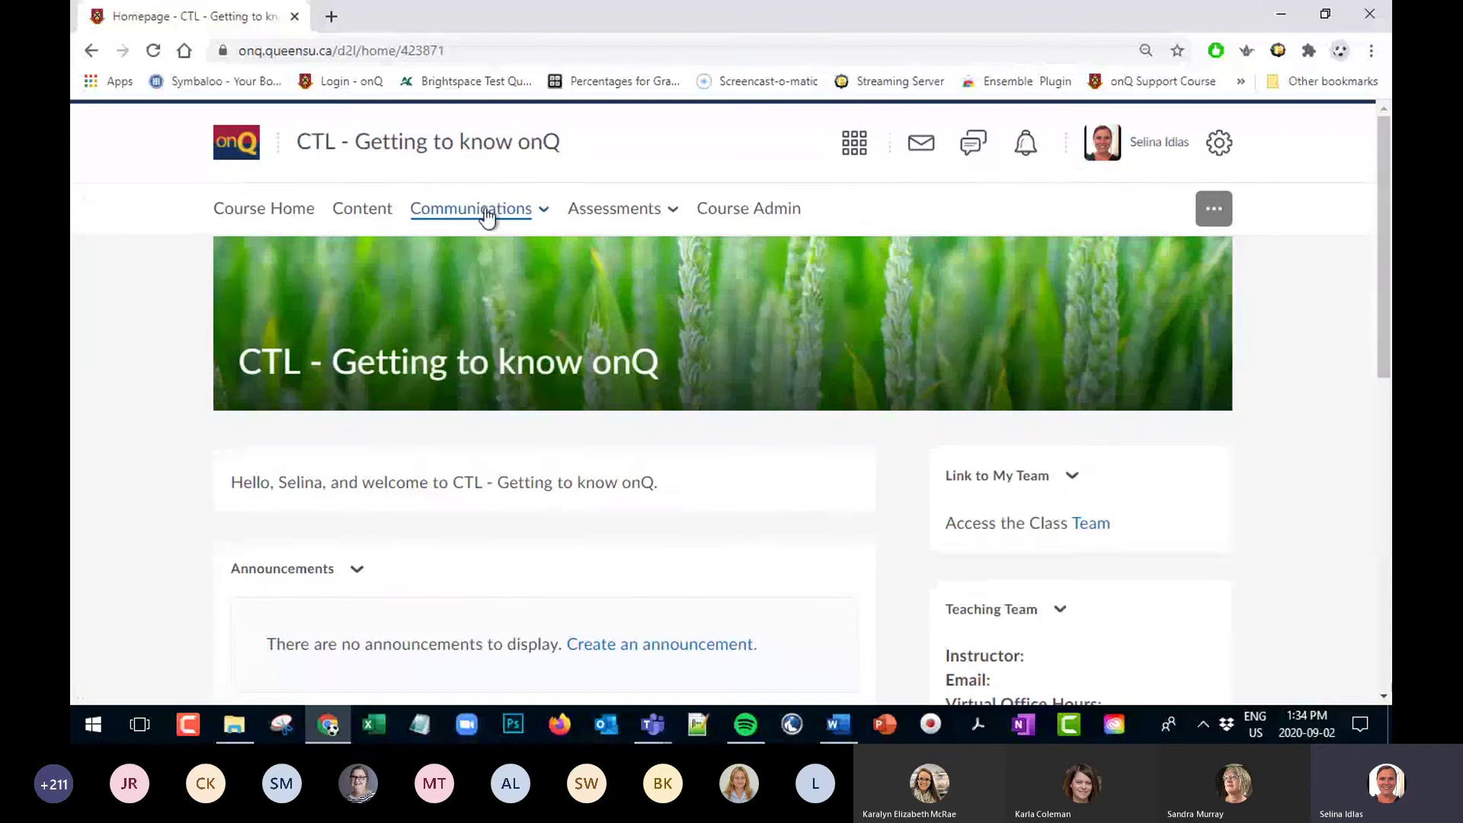
# Impersonate the test student from Communications > Classlist and open Assessments > Assignments
pyautogui.click(481, 211)
pyautogui.click(420, 313)
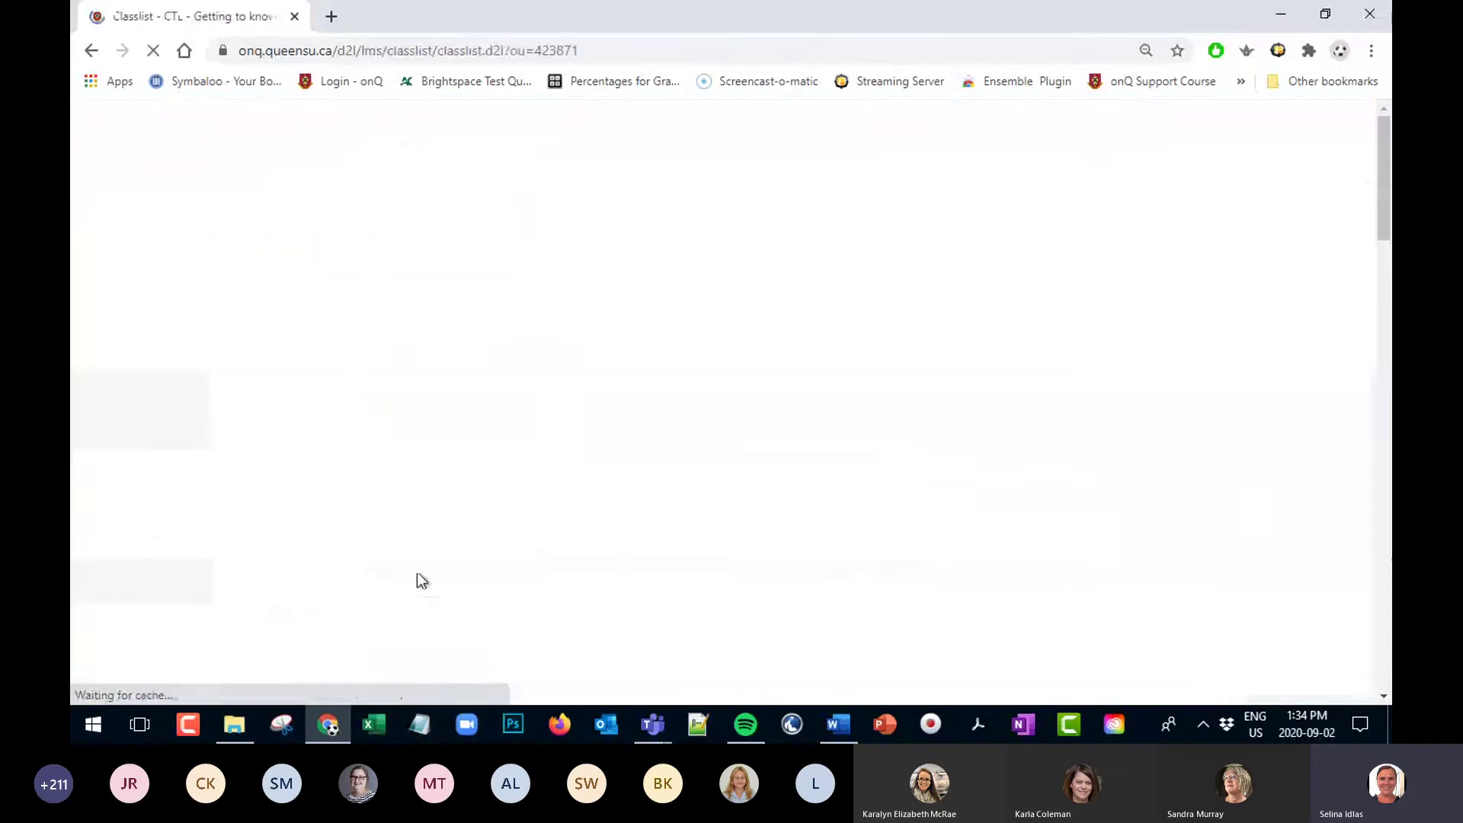
pyautogui.scroll(-10, 334, 434)
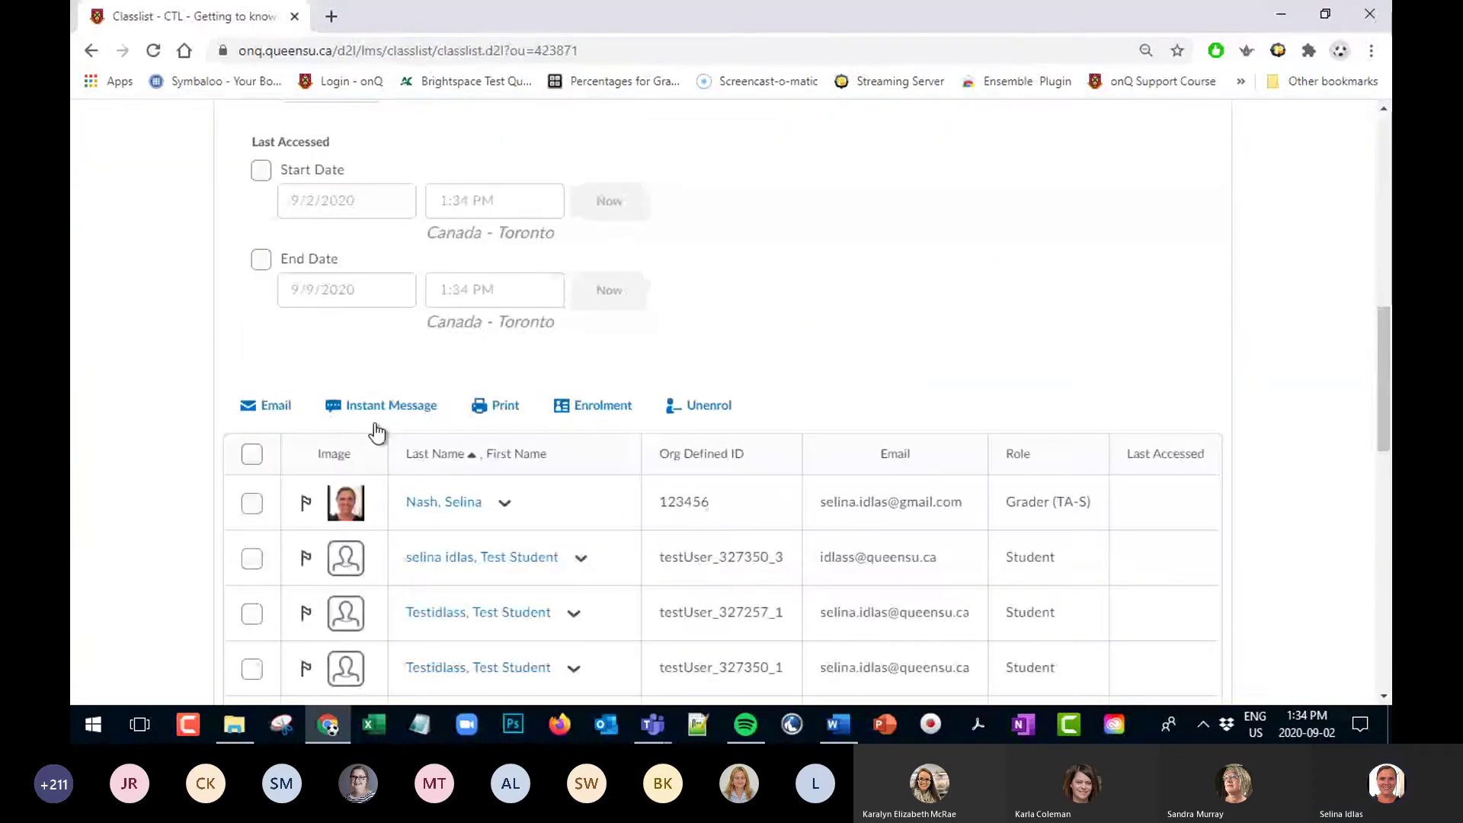
pyautogui.click(577, 561)
pyautogui.click(595, 332)
pyautogui.click(598, 356)
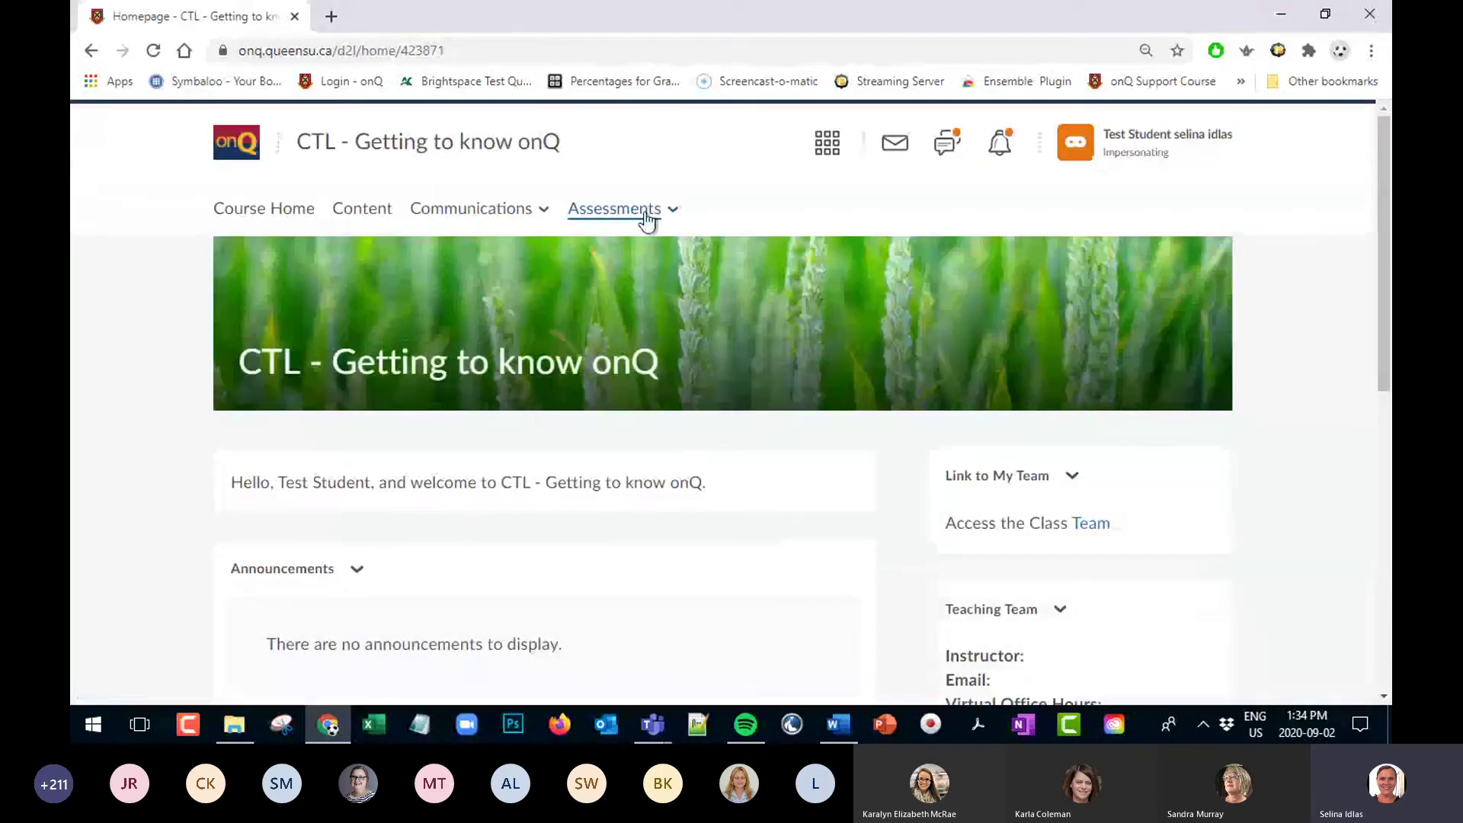
pyautogui.click(646, 217)
pyautogui.click(610, 265)
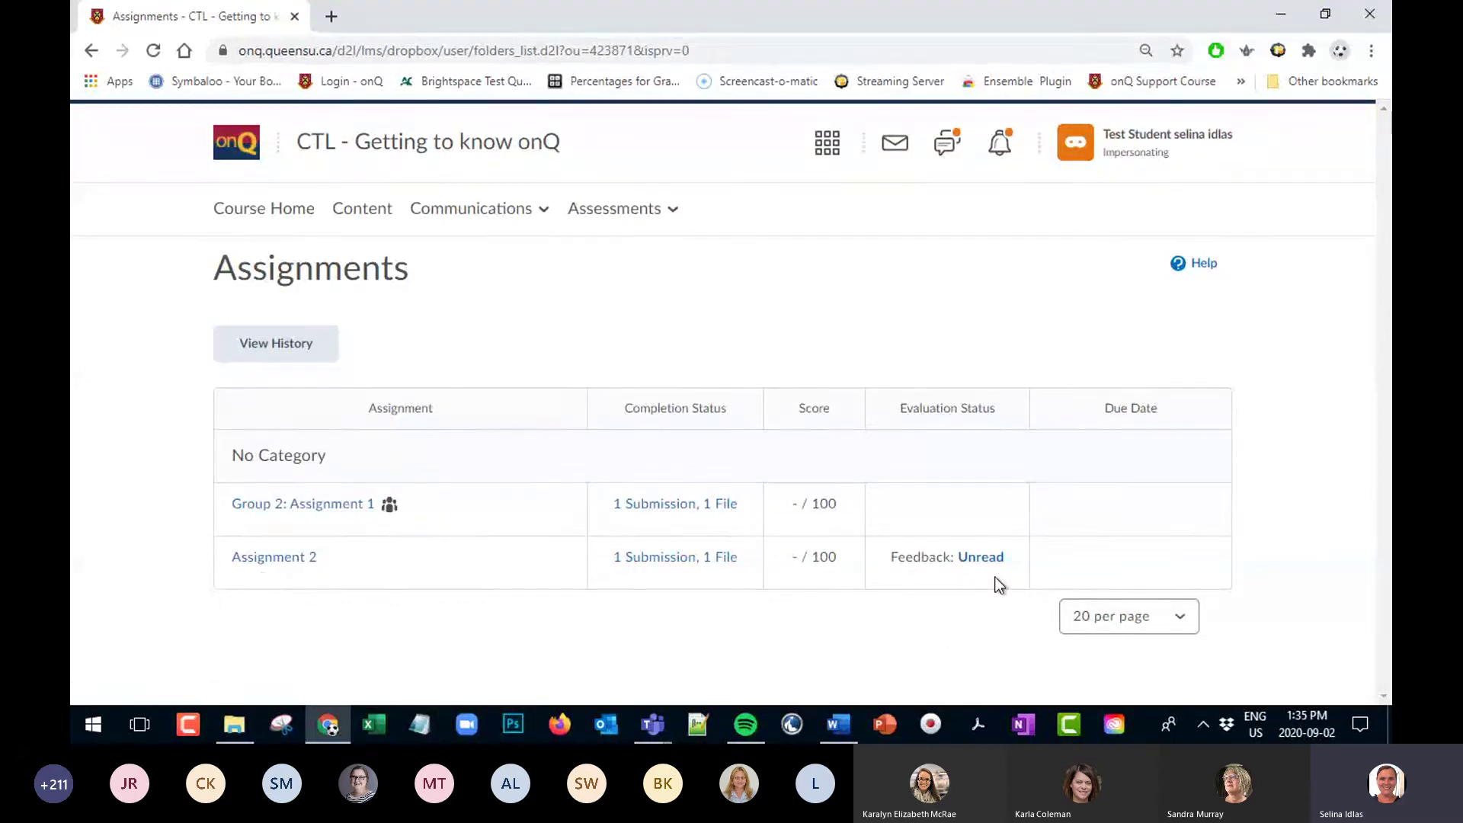
# Open the Unread Assignment 2 feedback, cancel saving the attached file, and click Done
pyautogui.click(975, 568)
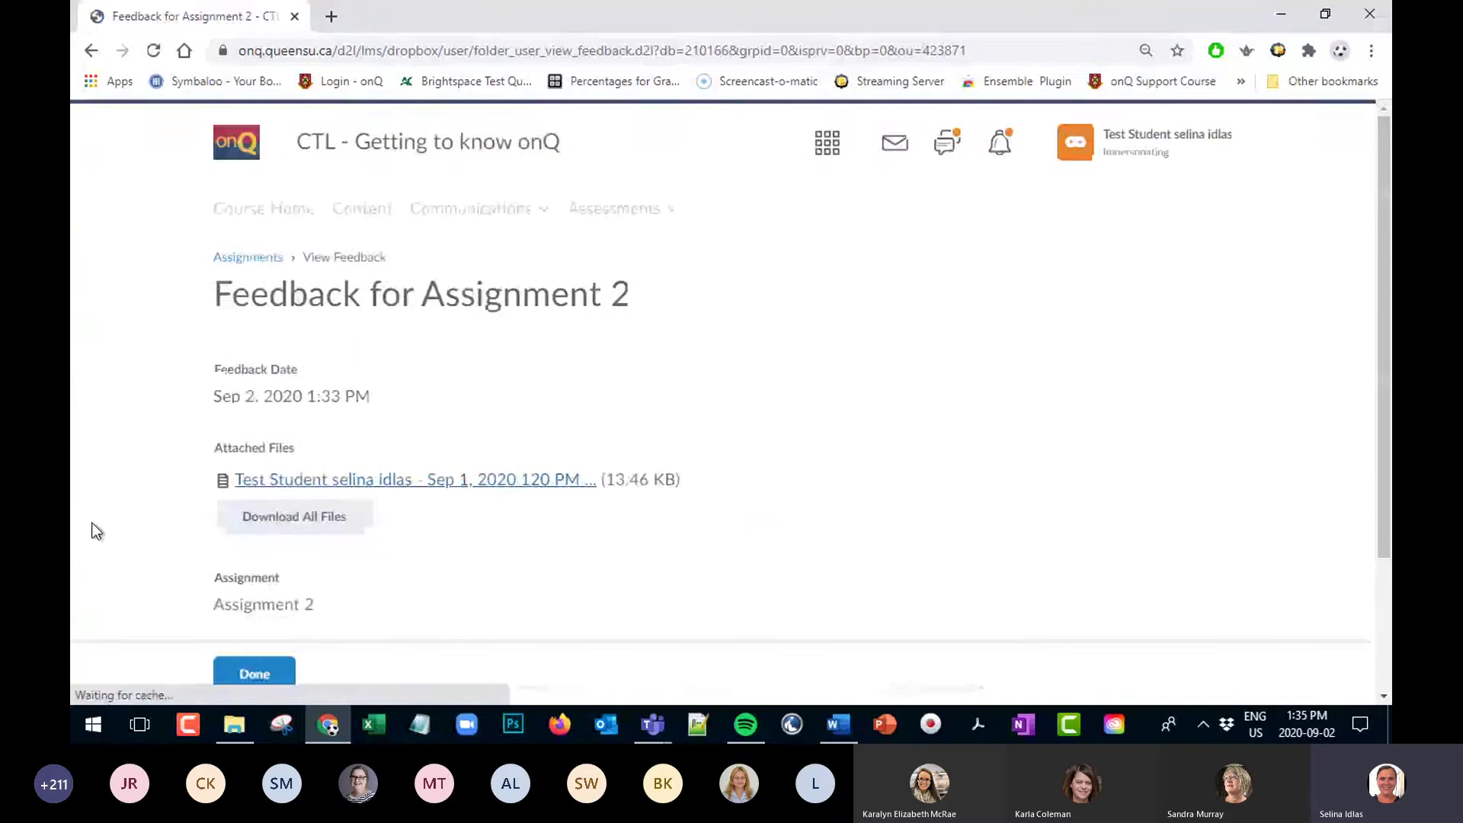
pyautogui.scroll(-2, 194, 478)
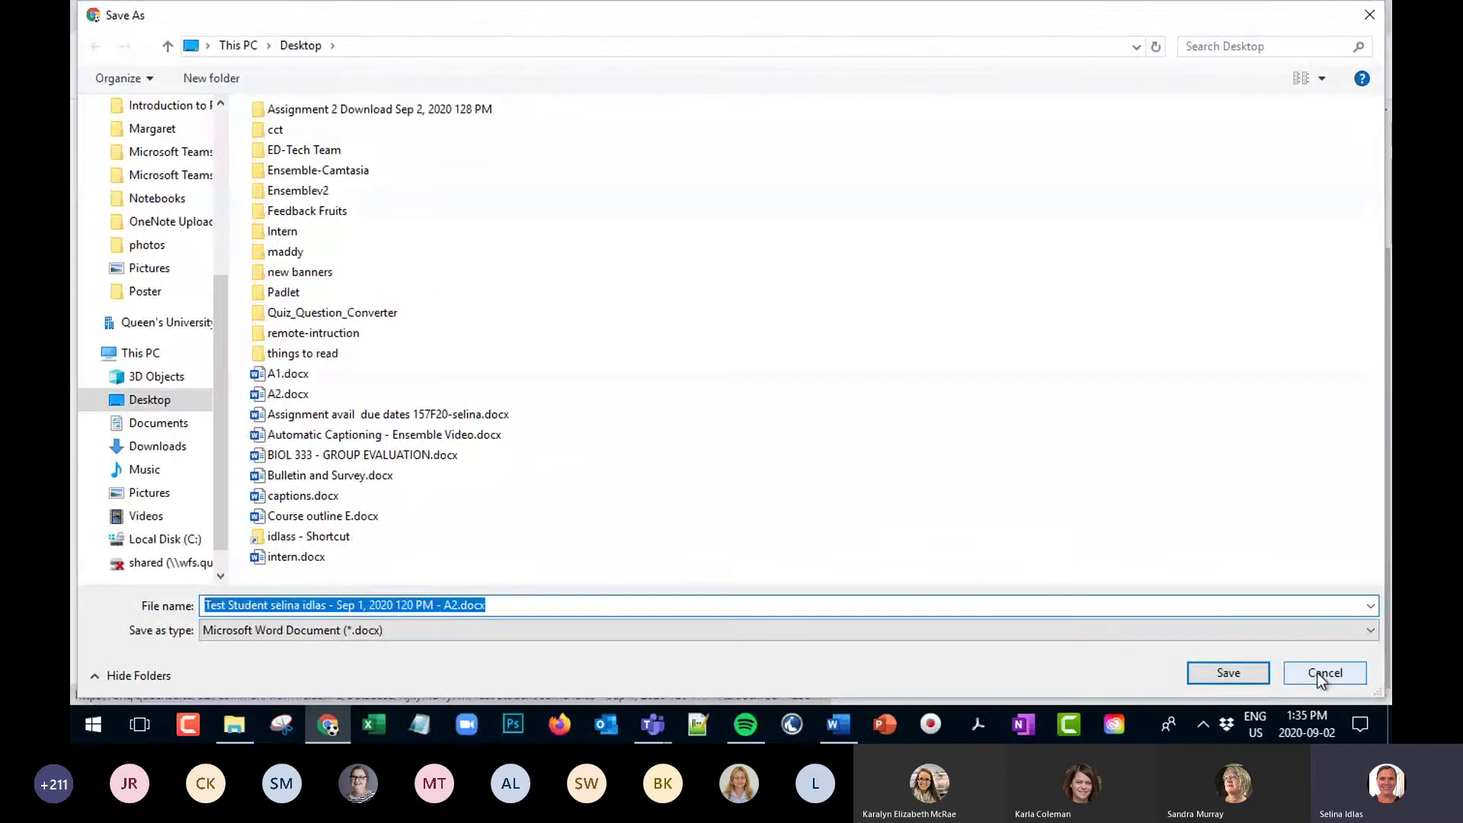
pyautogui.click(1317, 672)
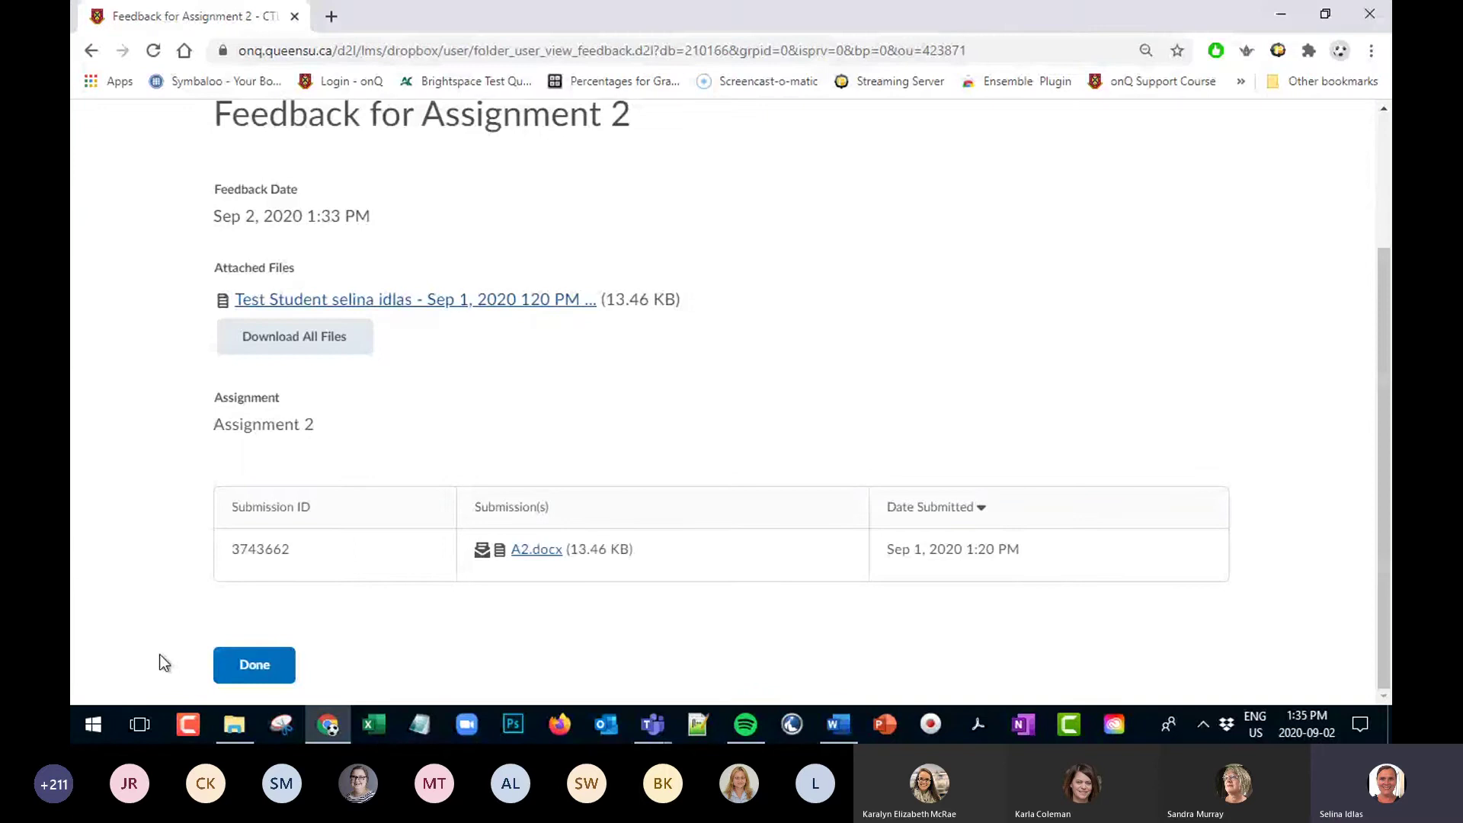
pyautogui.click(245, 662)
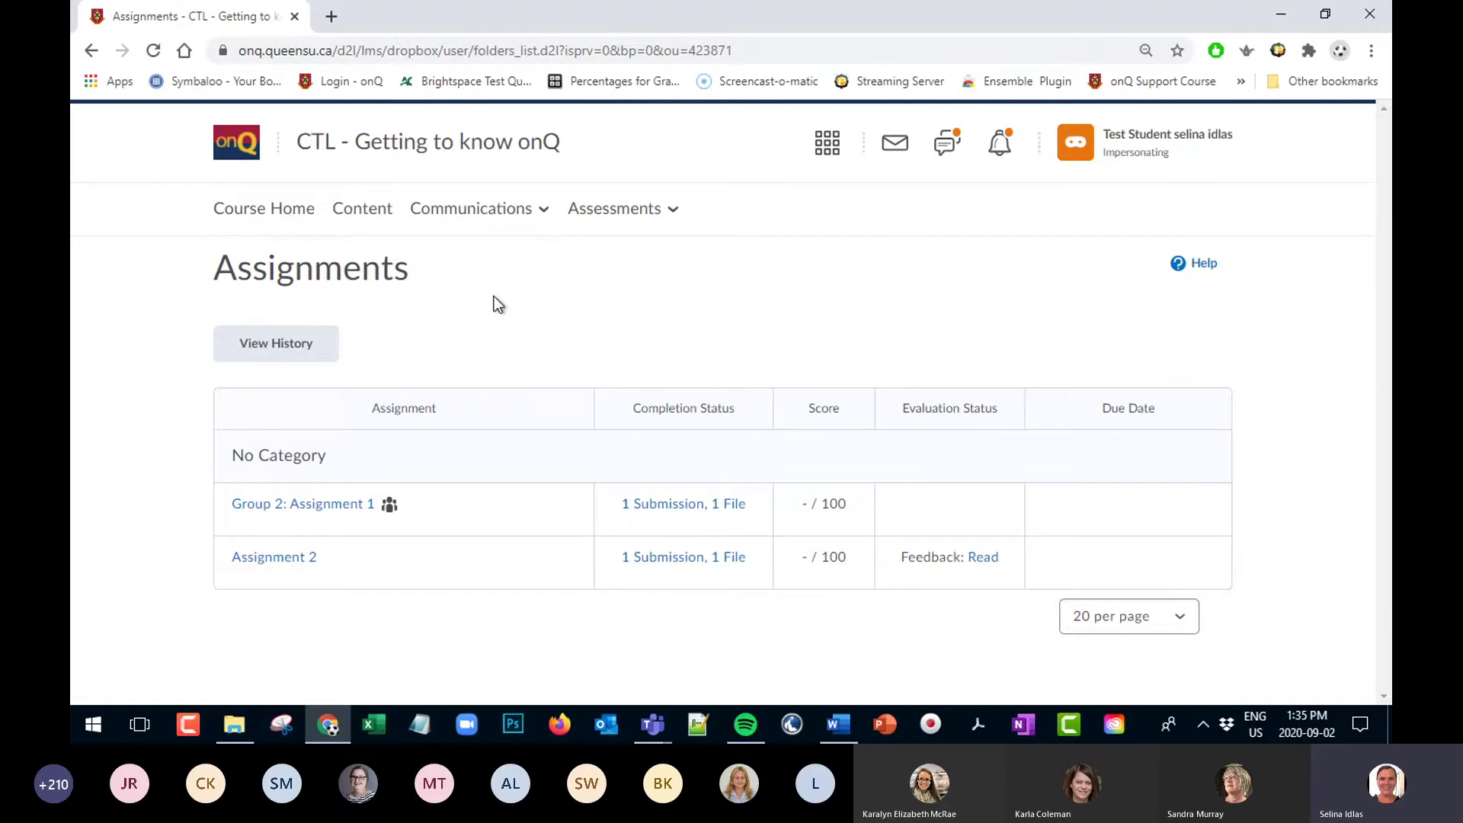
# Open Assessments > Grades and review Assignment 2 at 0 / 100
pyautogui.click(628, 218)
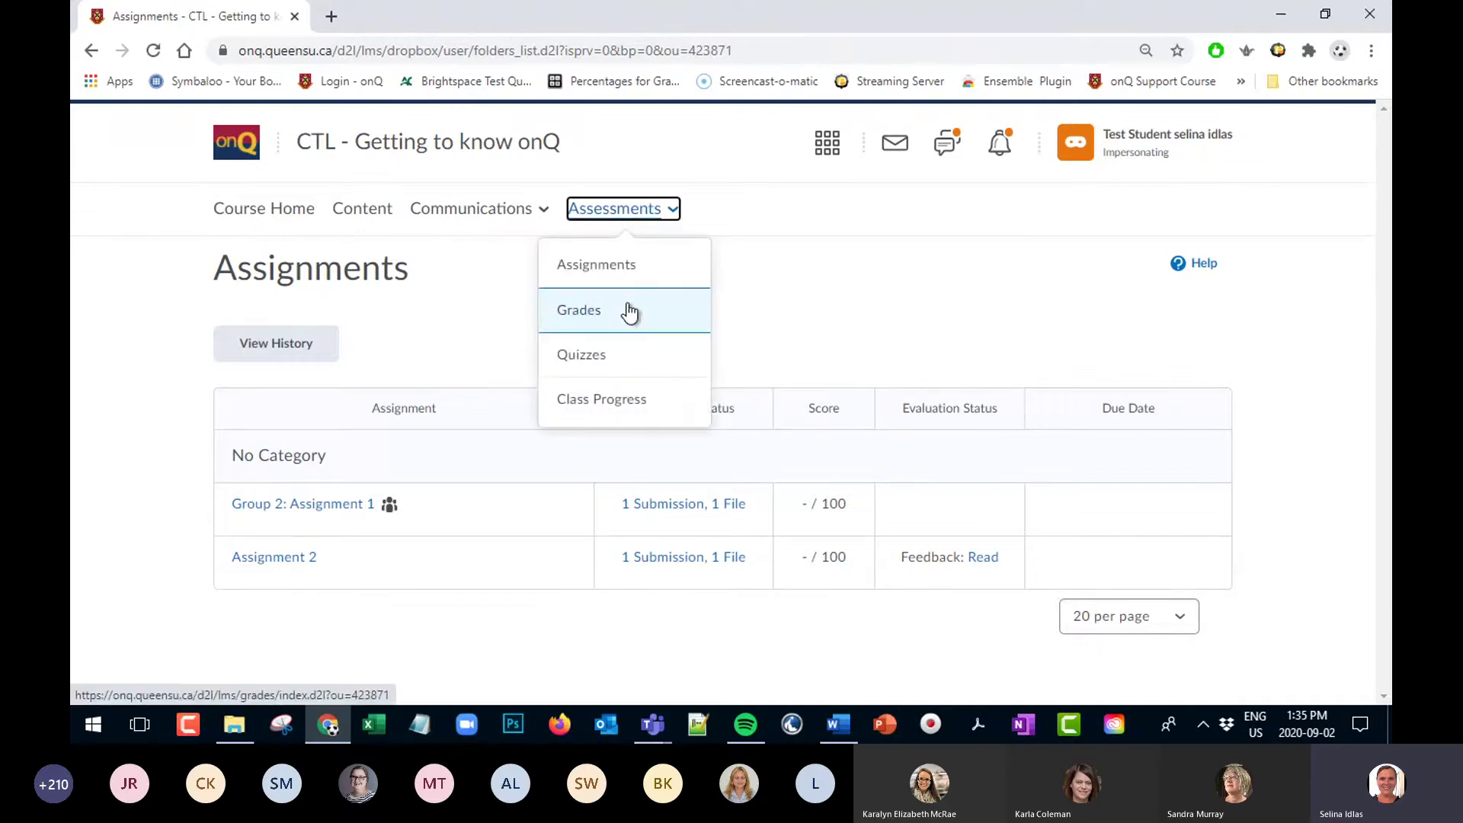
pyautogui.click(628, 311)
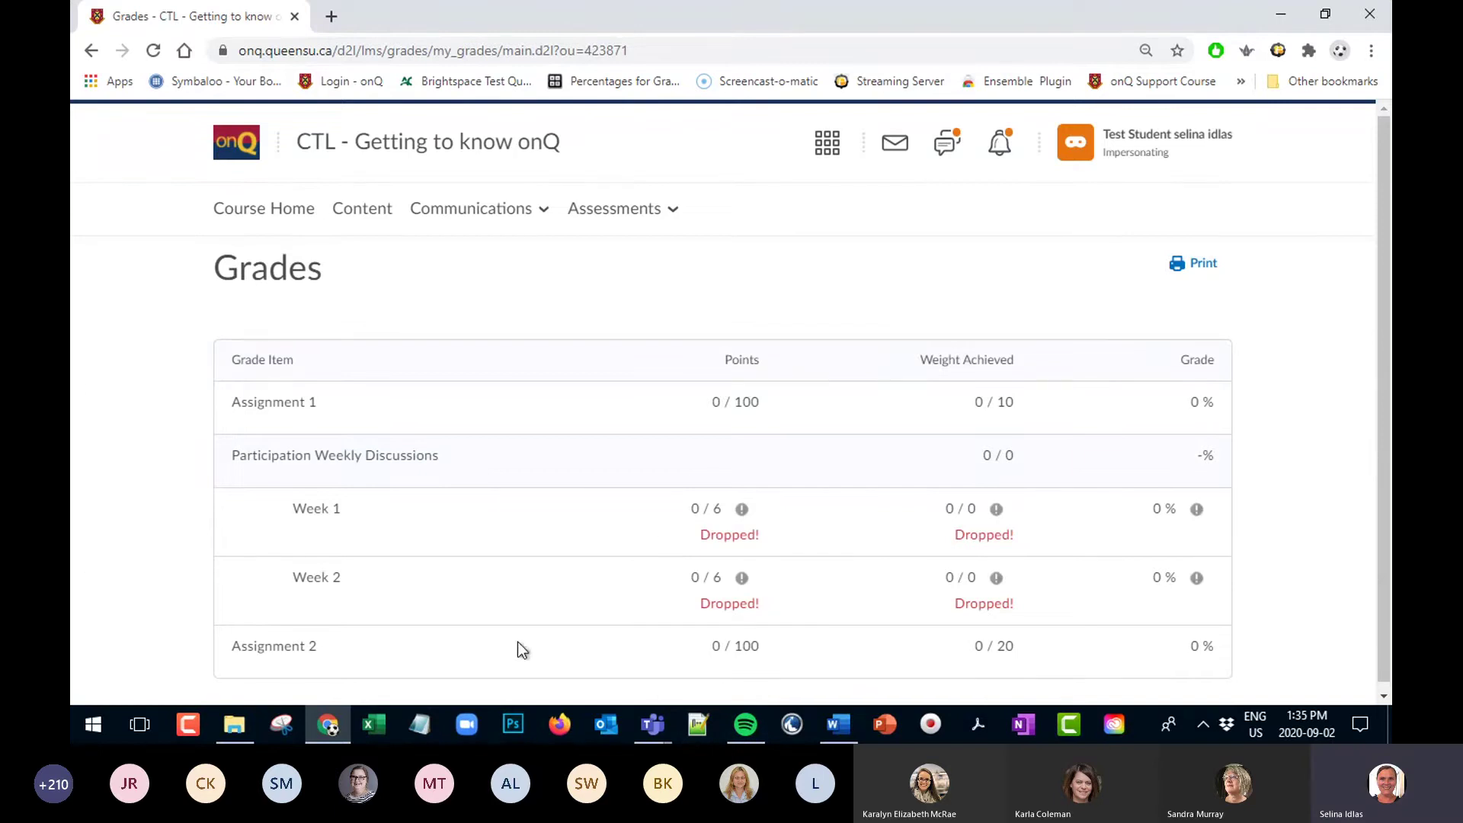
pyautogui.scroll(-1, 518, 642)
pyautogui.scroll(1, 327, 602)
pyautogui.scroll(-1, 1215, 425)
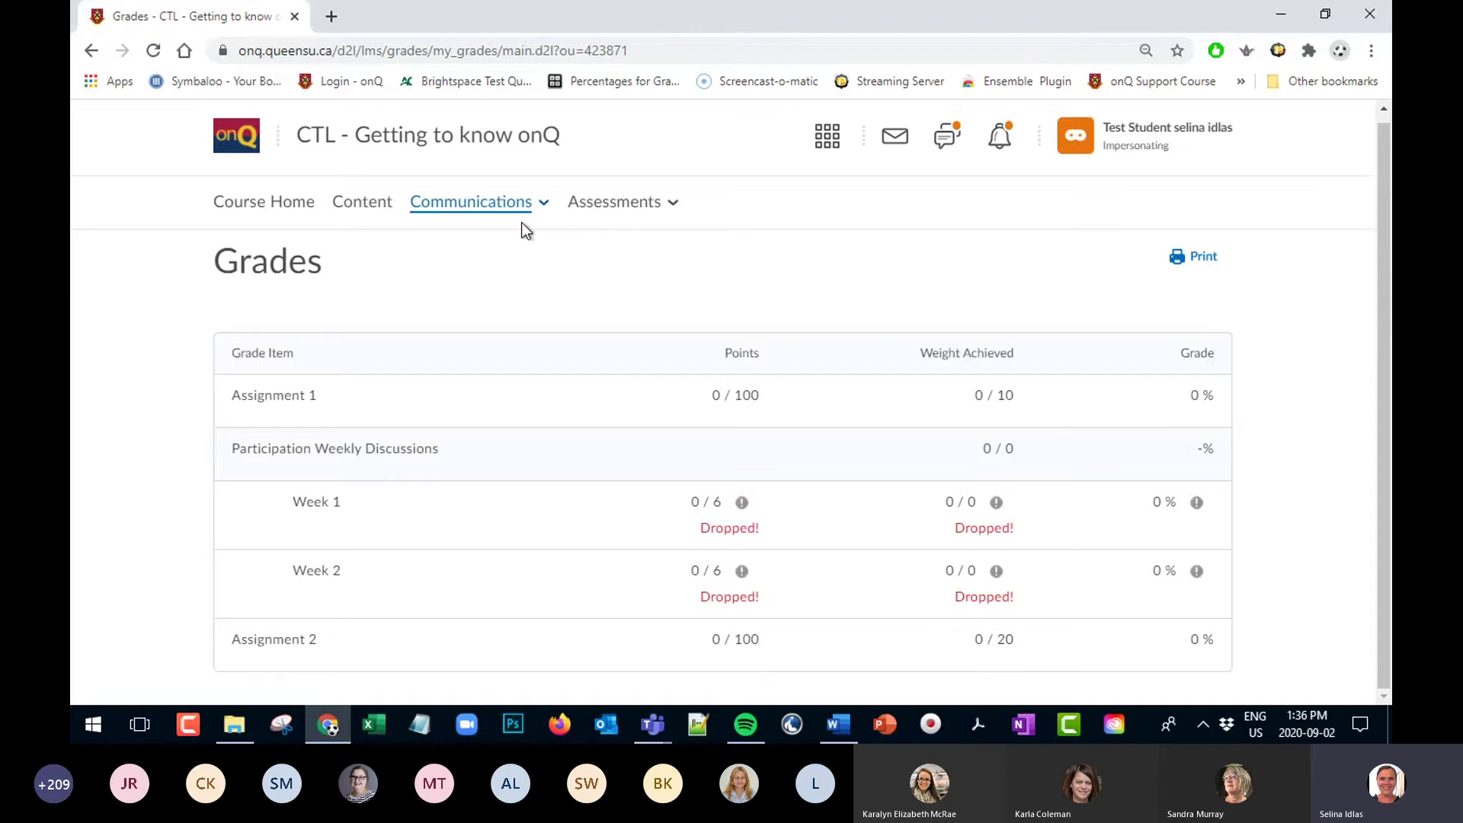
# End the impersonation and hide the Assignment 1 grade item from users in Grades
pyautogui.click(1147, 153)
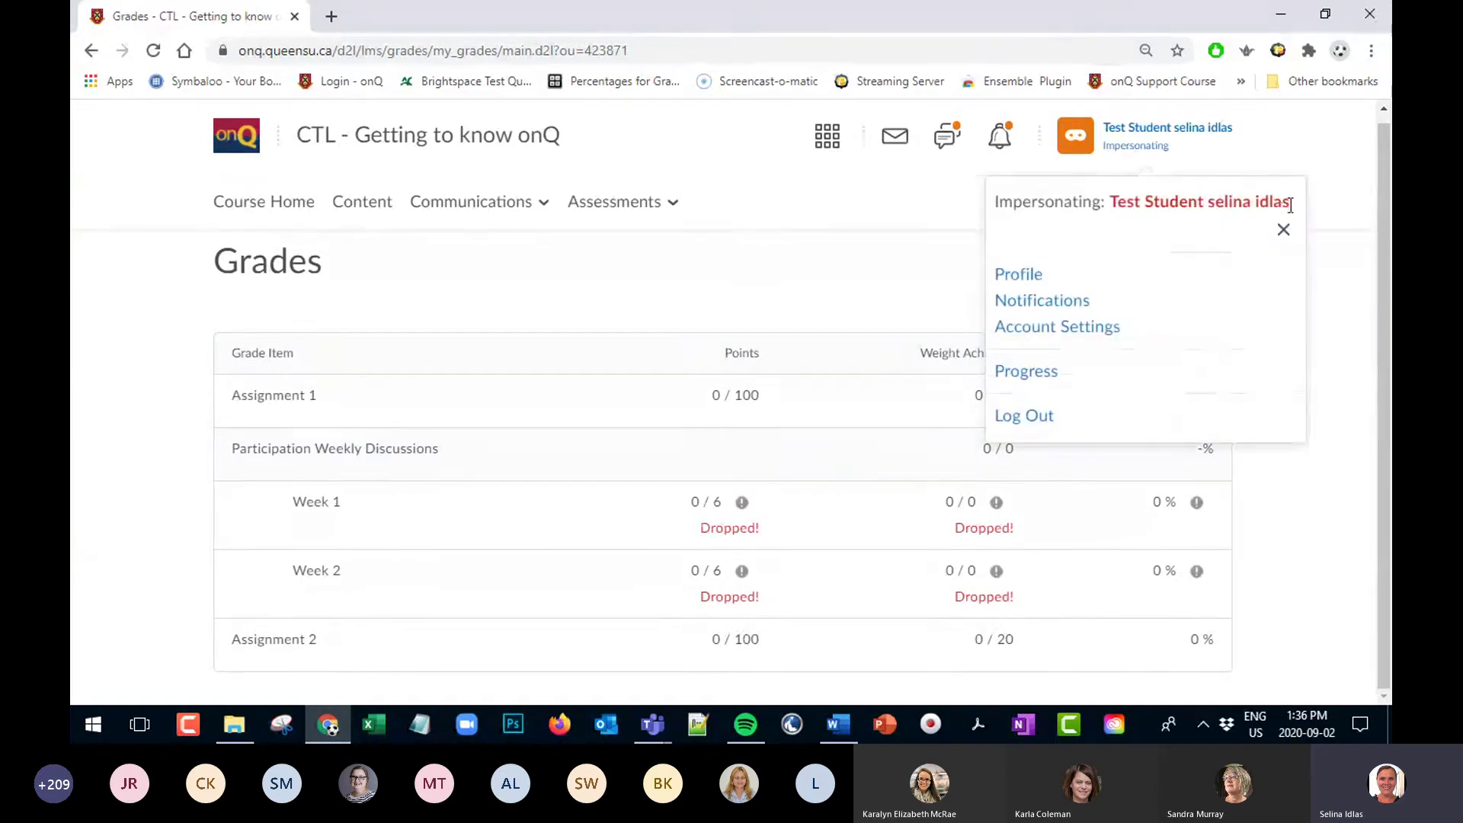
pyautogui.click(1283, 229)
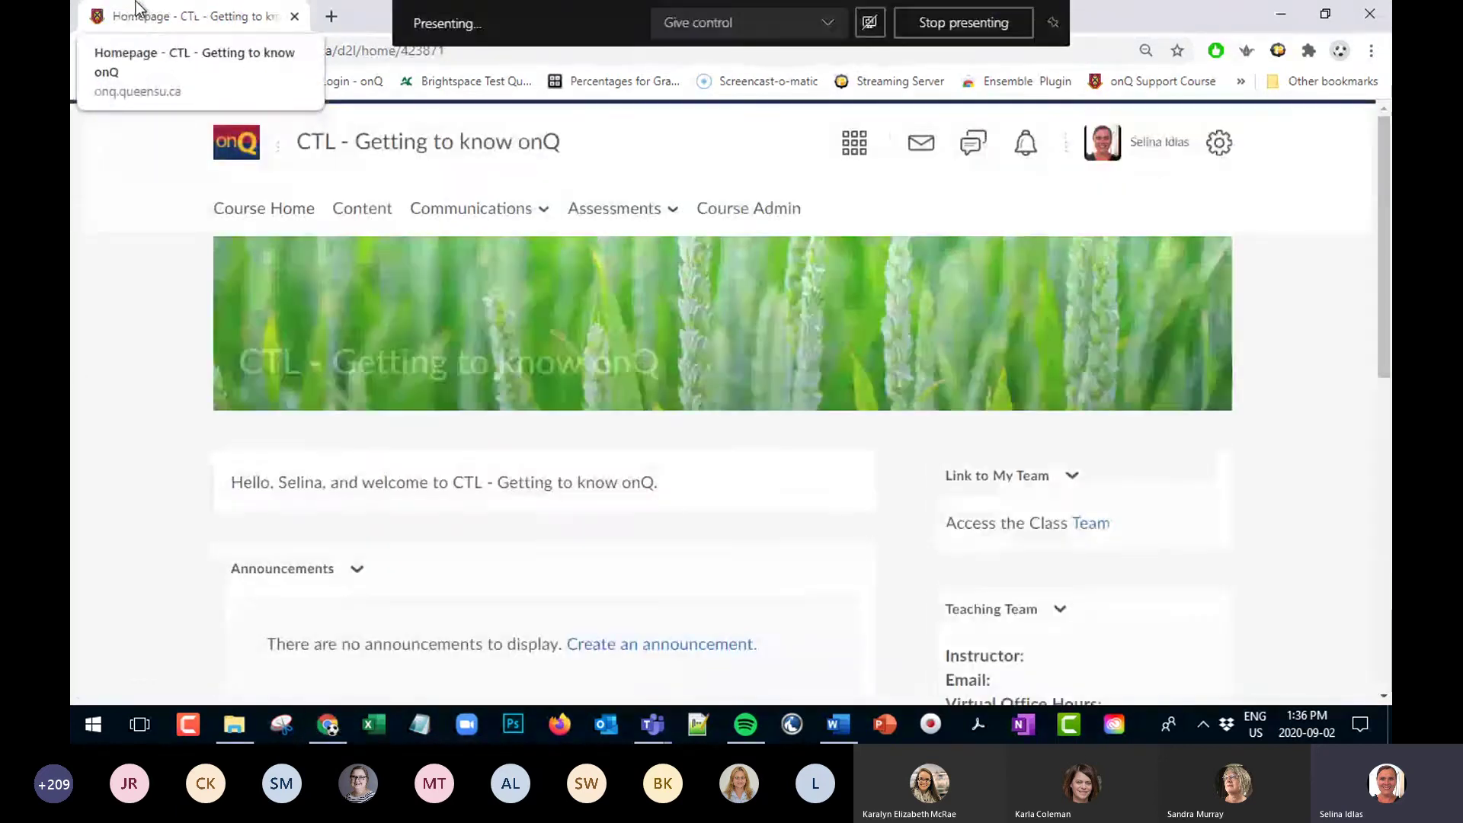
pyautogui.click(463, 217)
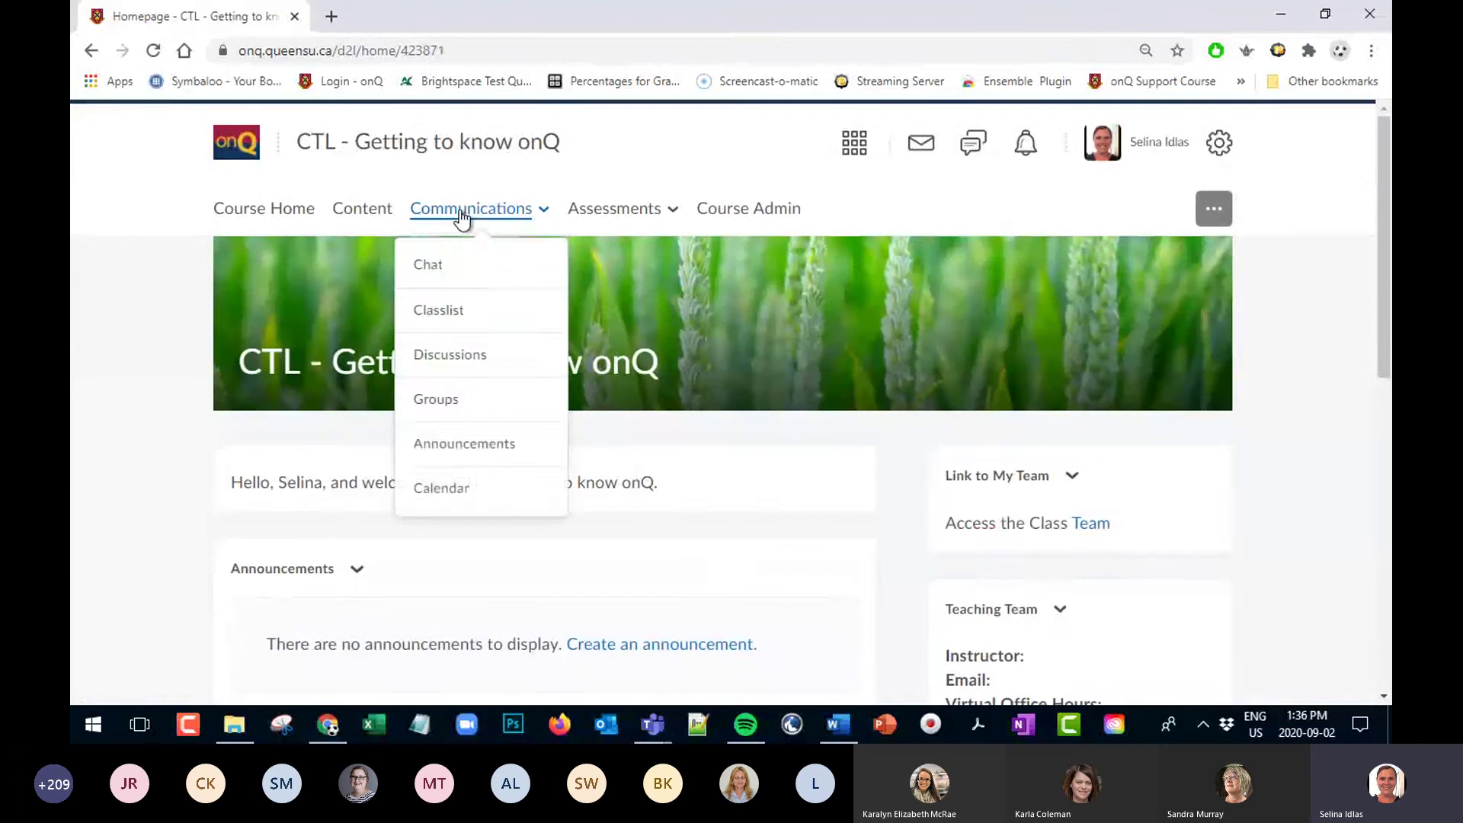
pyautogui.click(617, 210)
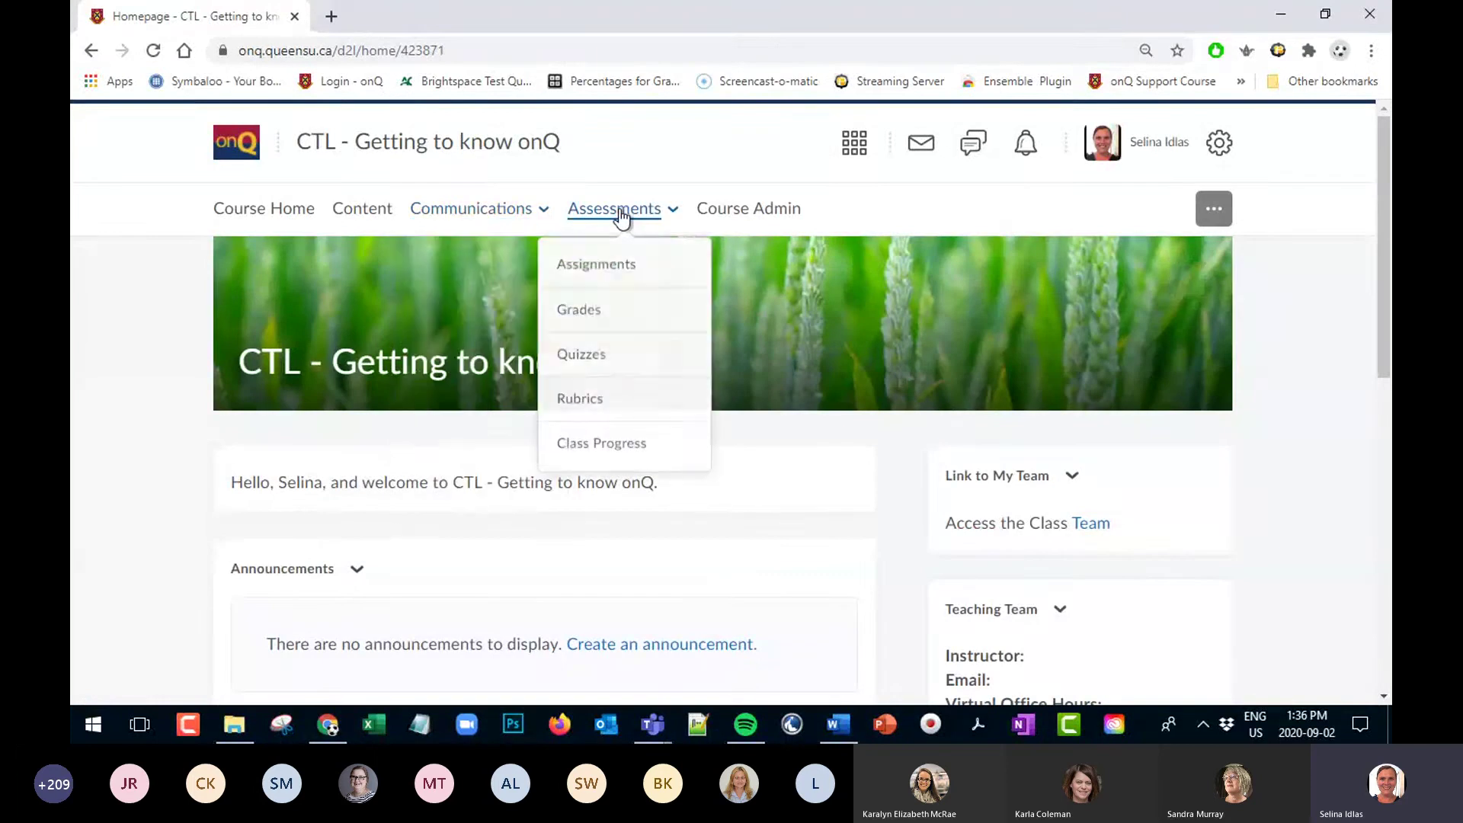
pyautogui.click(600, 314)
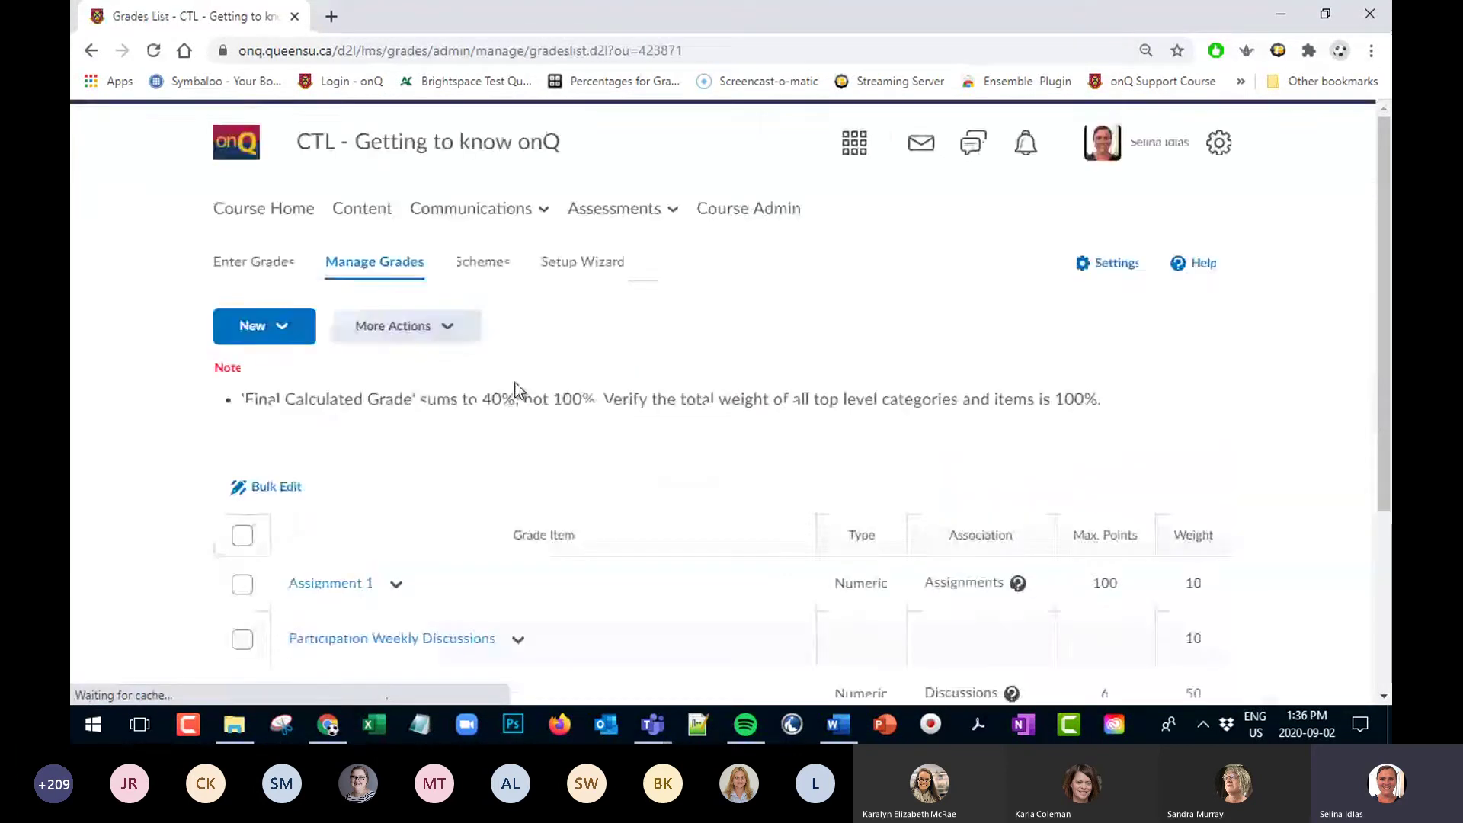
pyautogui.scroll(-3, 358, 455)
pyautogui.click(396, 341)
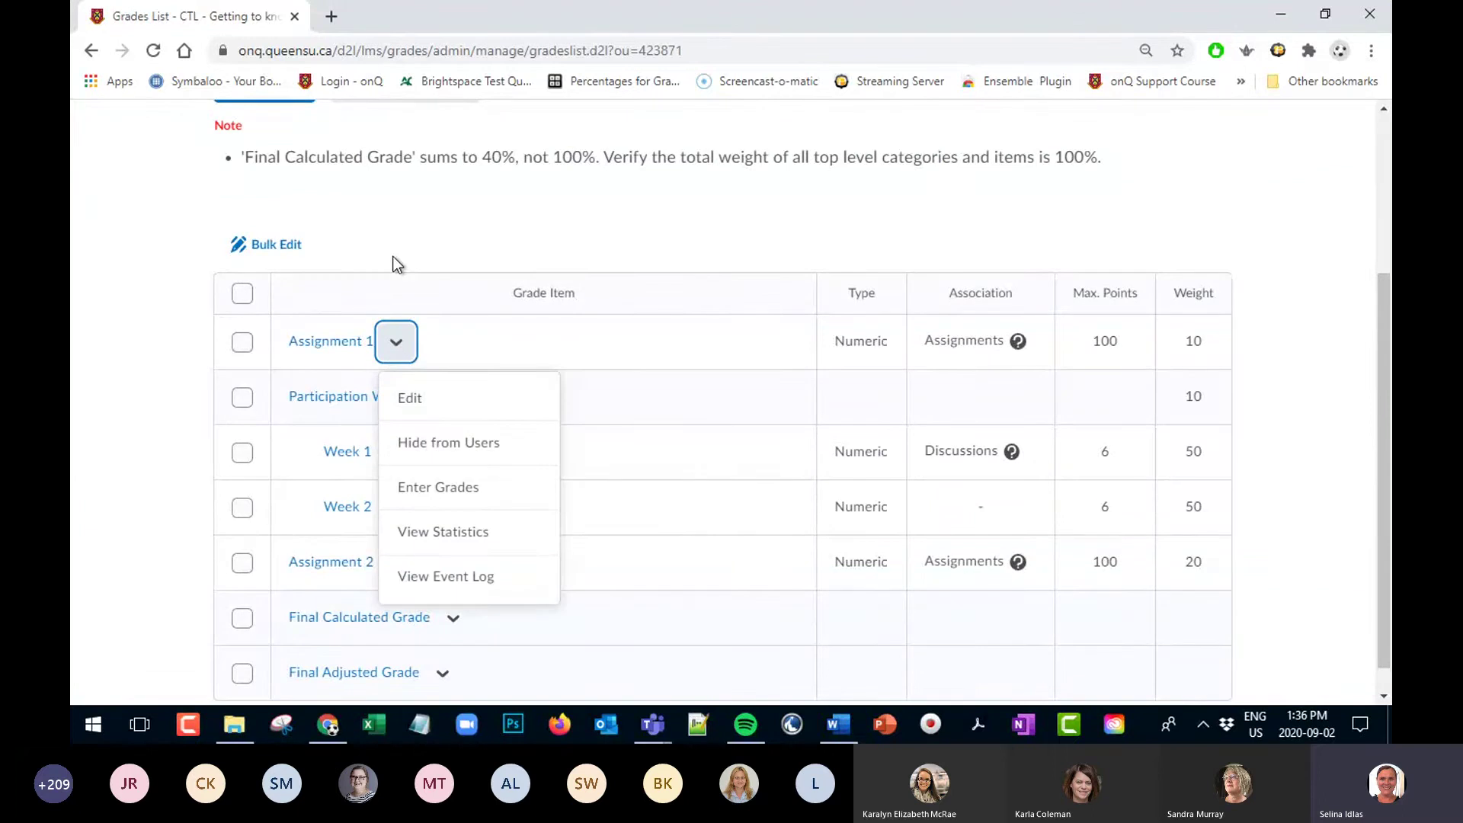
pyautogui.click(470, 462)
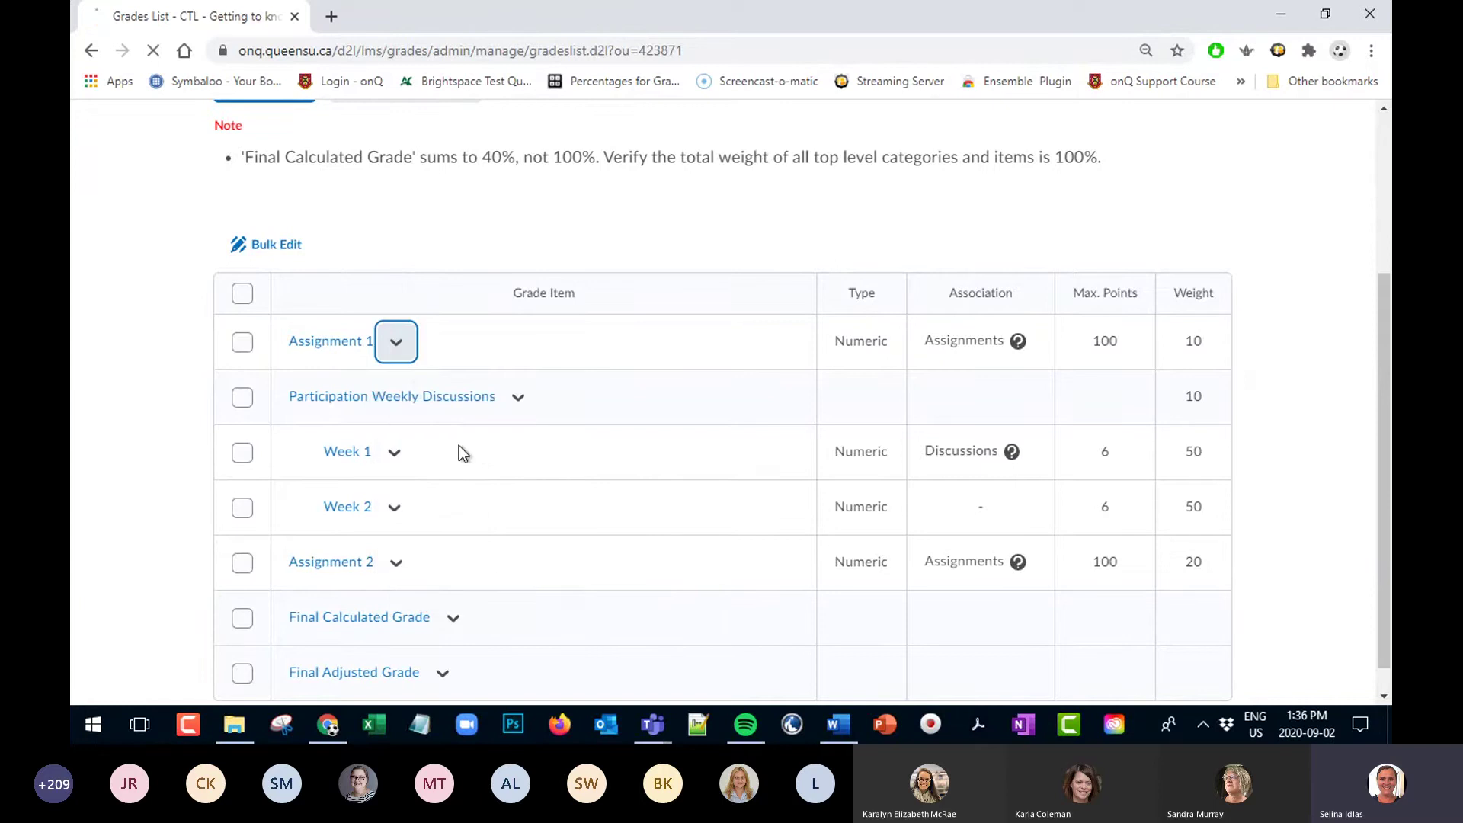
pyautogui.scroll(-2, 304, 468)
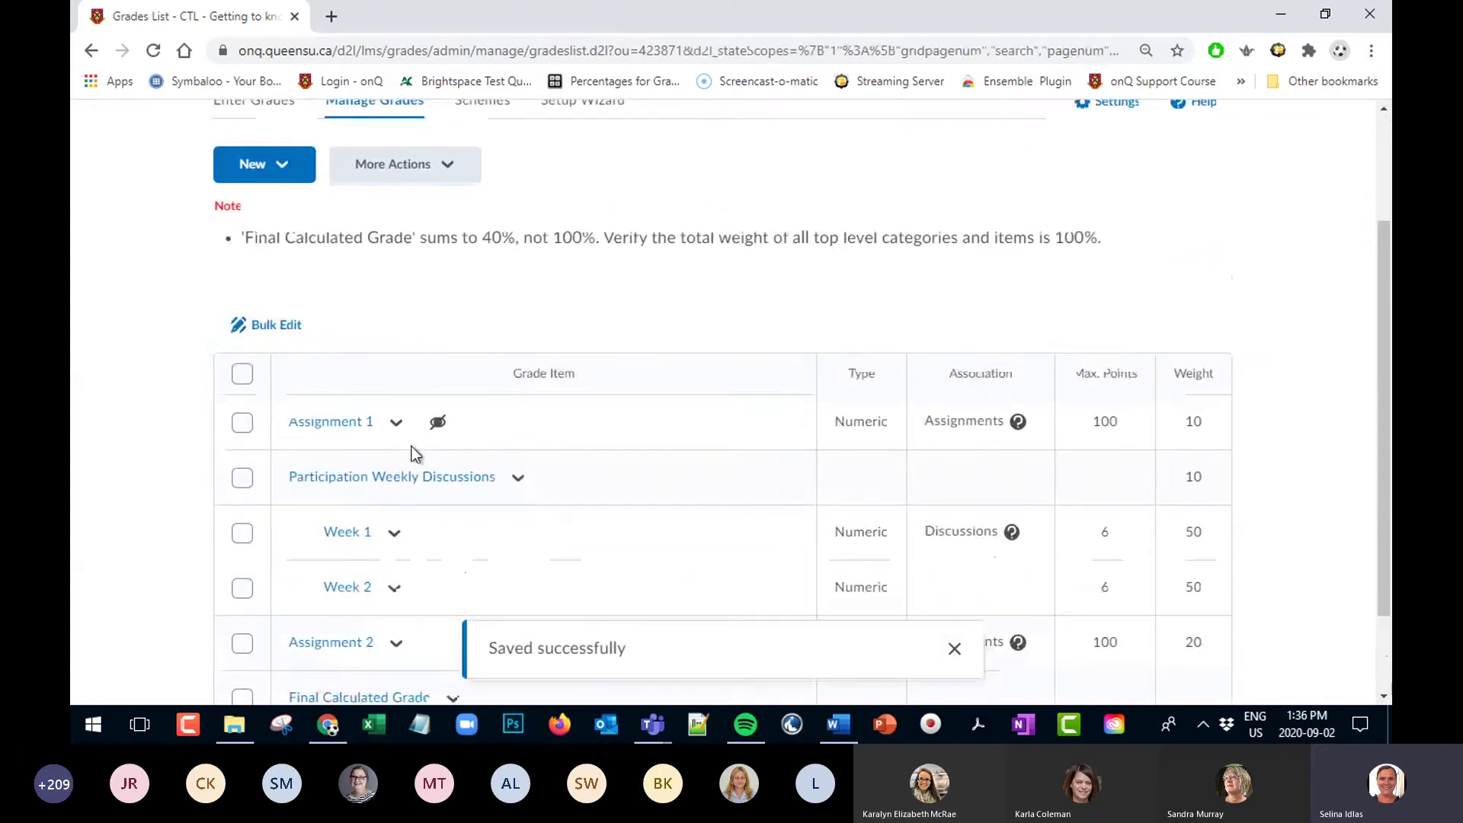
pyautogui.scroll(-1, 548, 516)
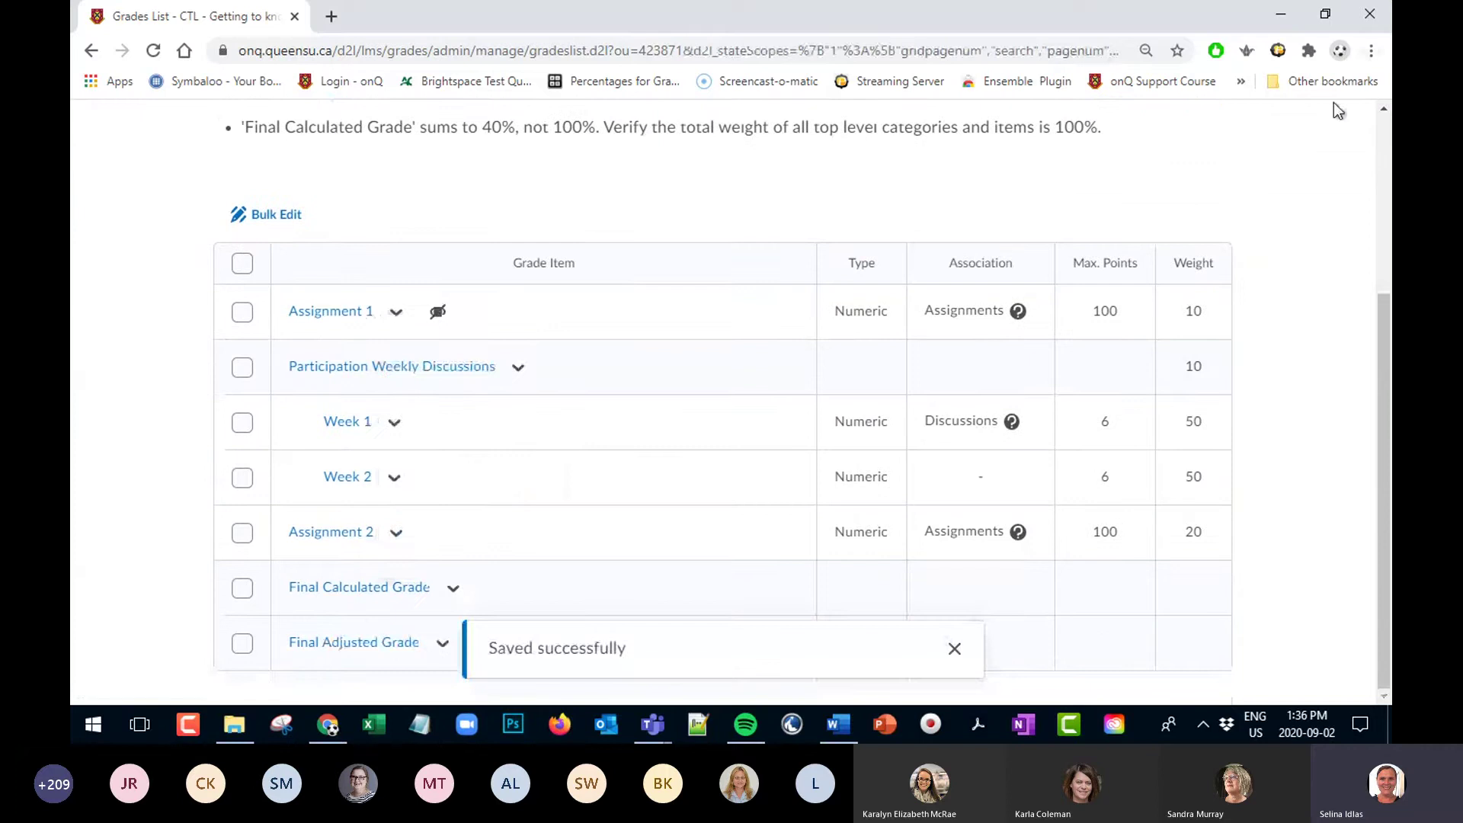
pyautogui.scroll(3, 948, 382)
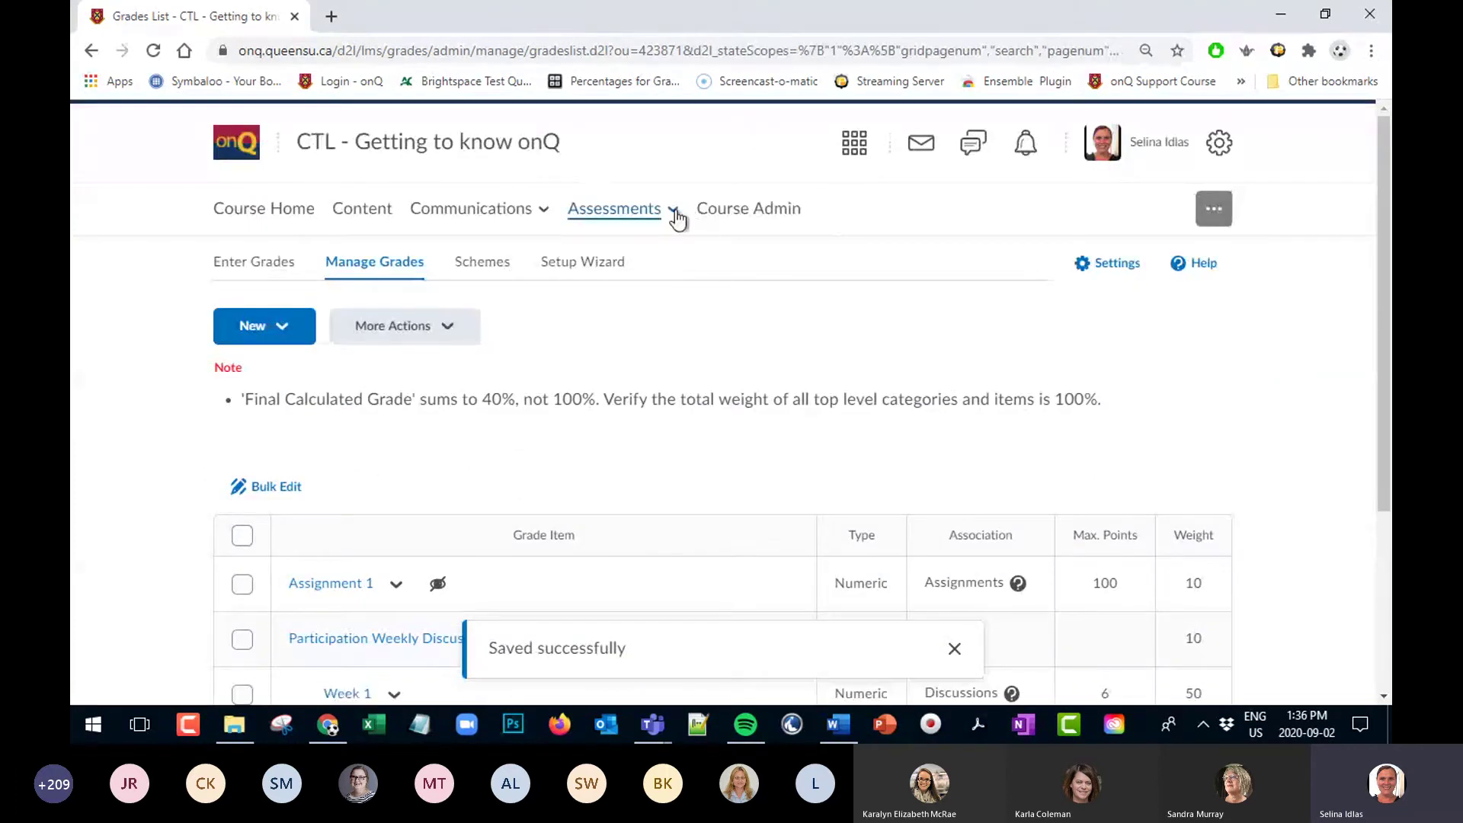
# In the Assignments list, hide Assignment 1 and then make it visible again
pyautogui.click(676, 216)
pyautogui.click(639, 274)
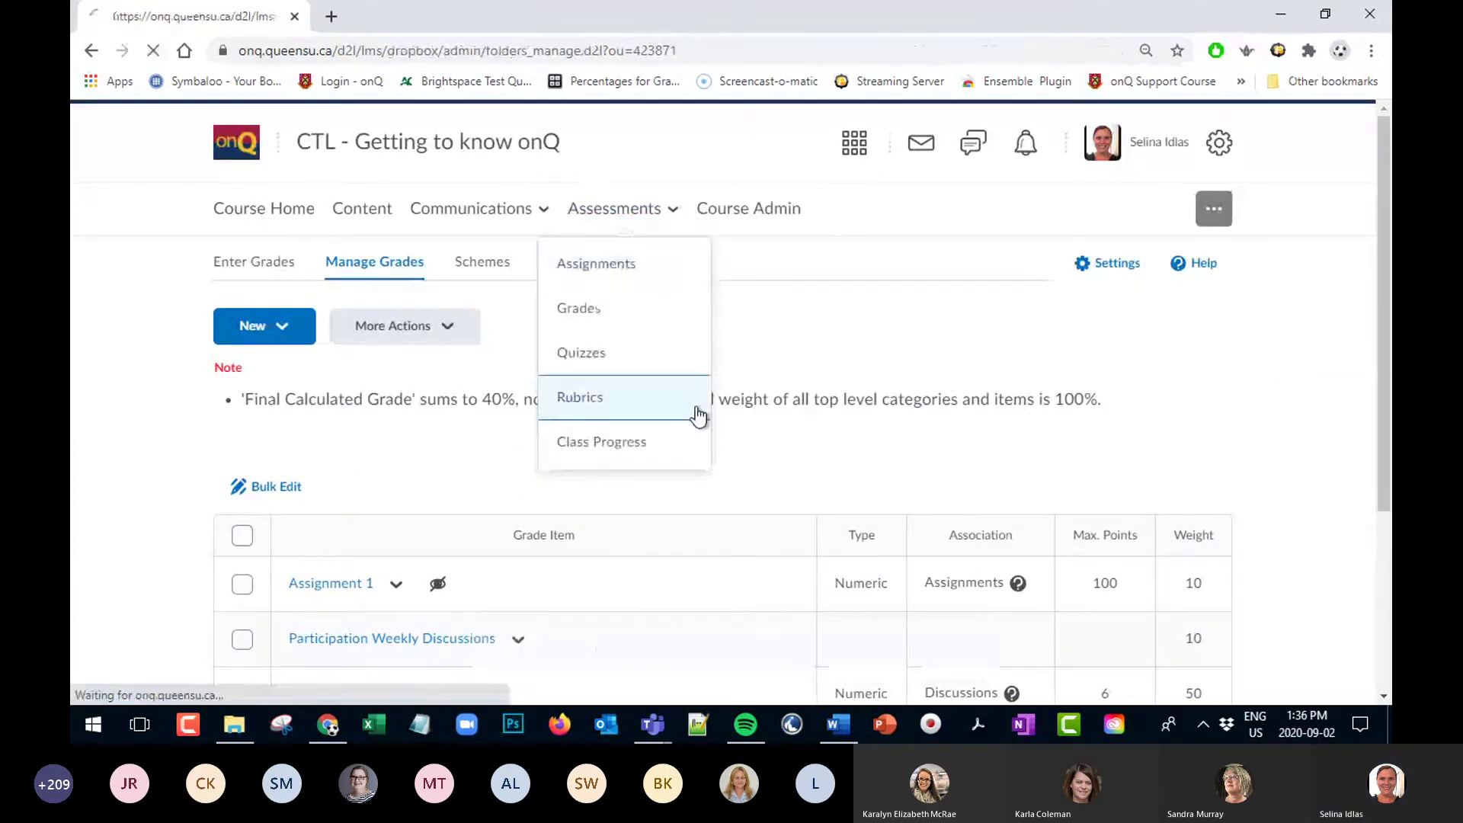
pyautogui.scroll(-1, 657, 394)
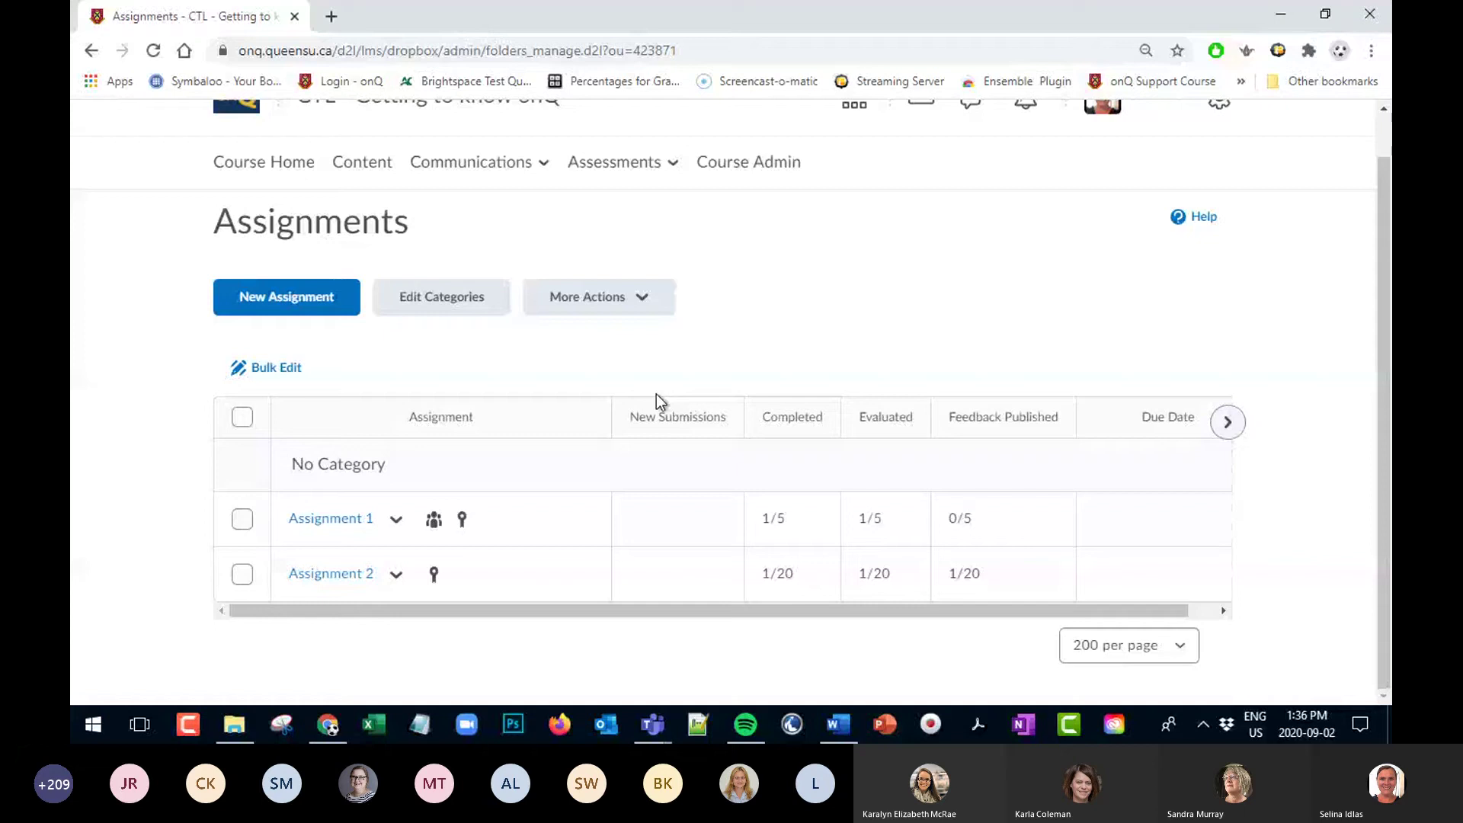
pyautogui.click(394, 521)
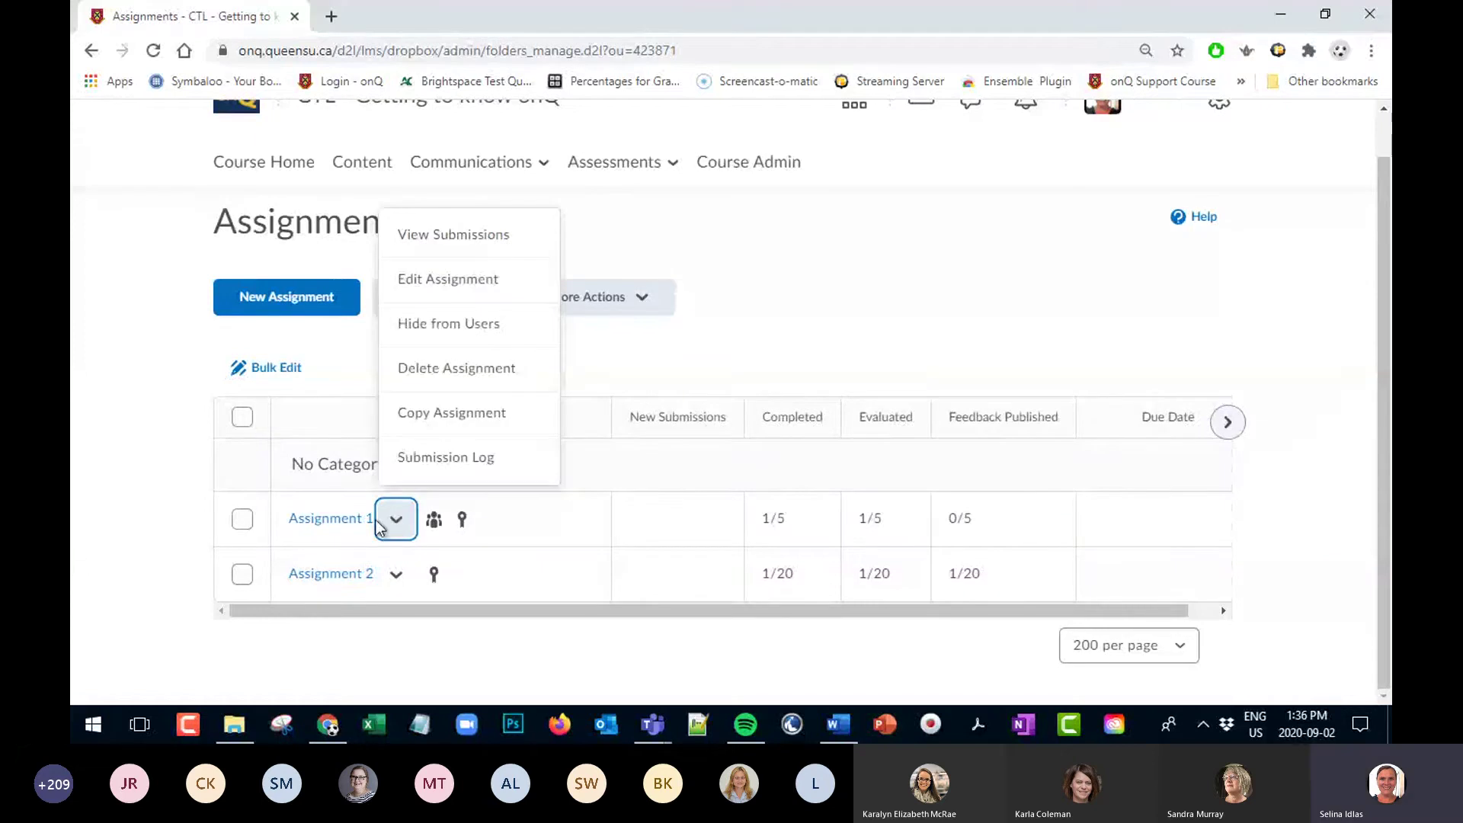
pyautogui.click(441, 326)
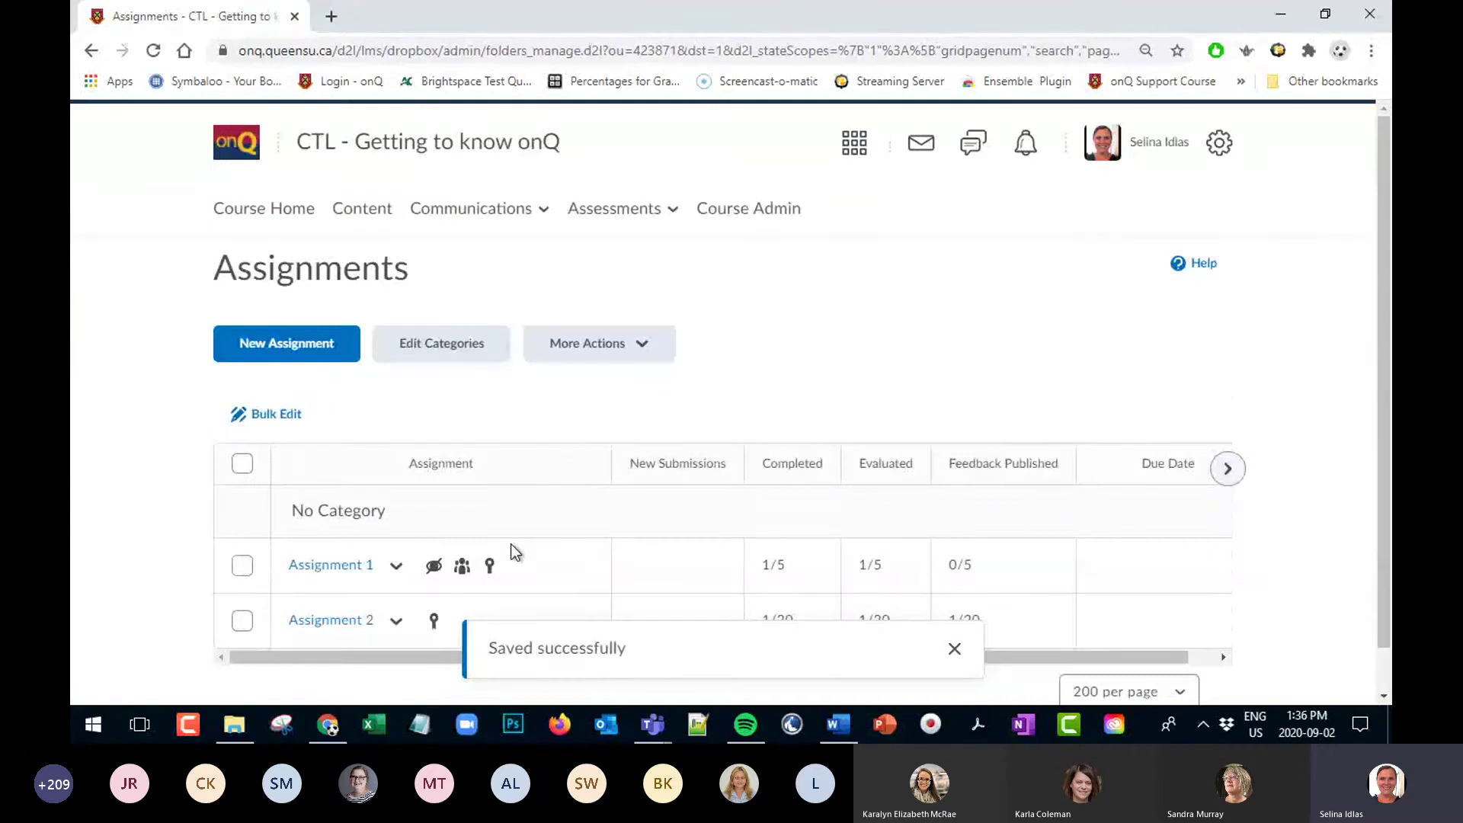
pyautogui.scroll(-1, 511, 543)
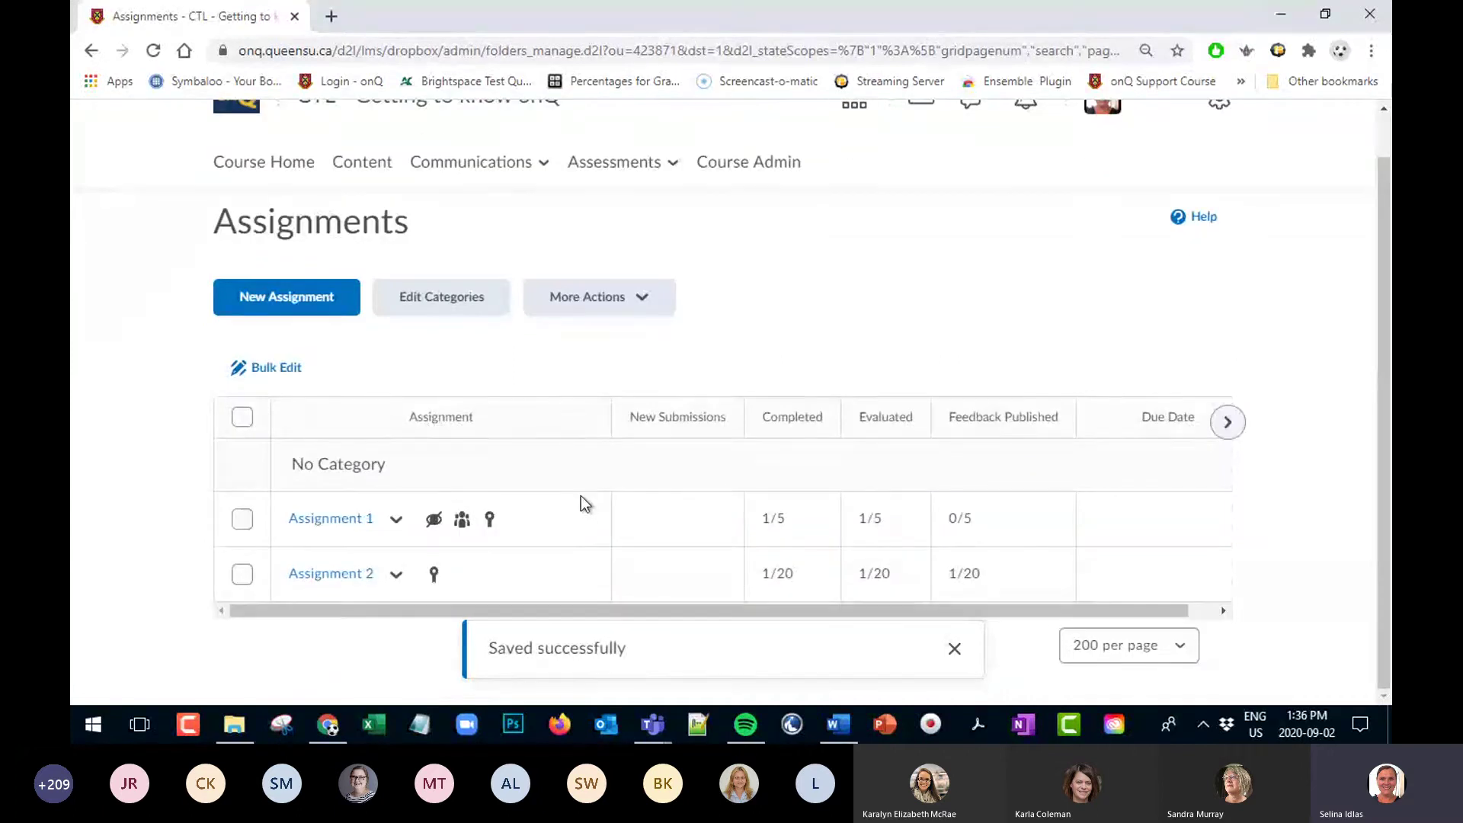
pyautogui.click(395, 518)
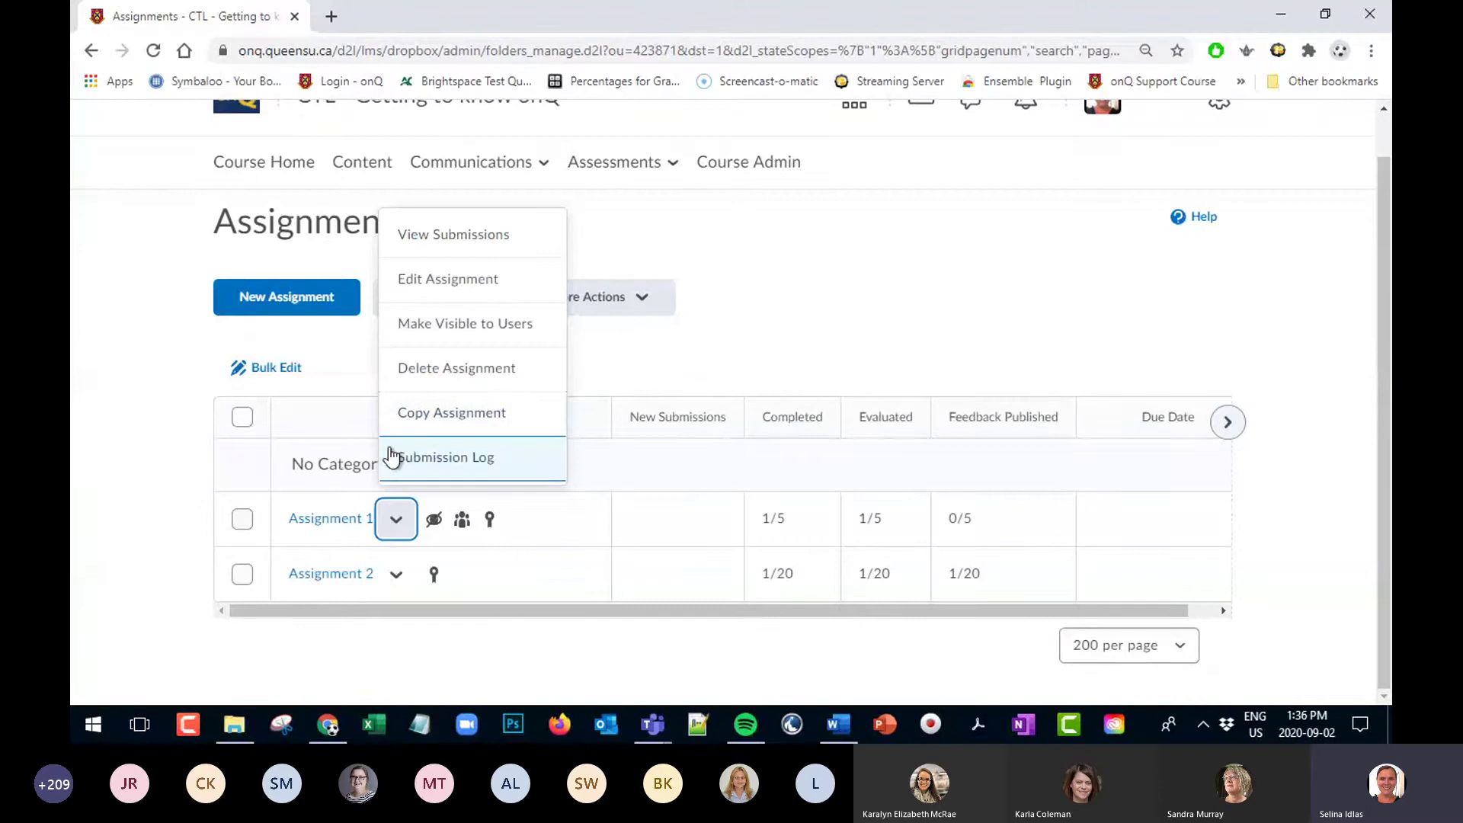
pyautogui.click(434, 335)
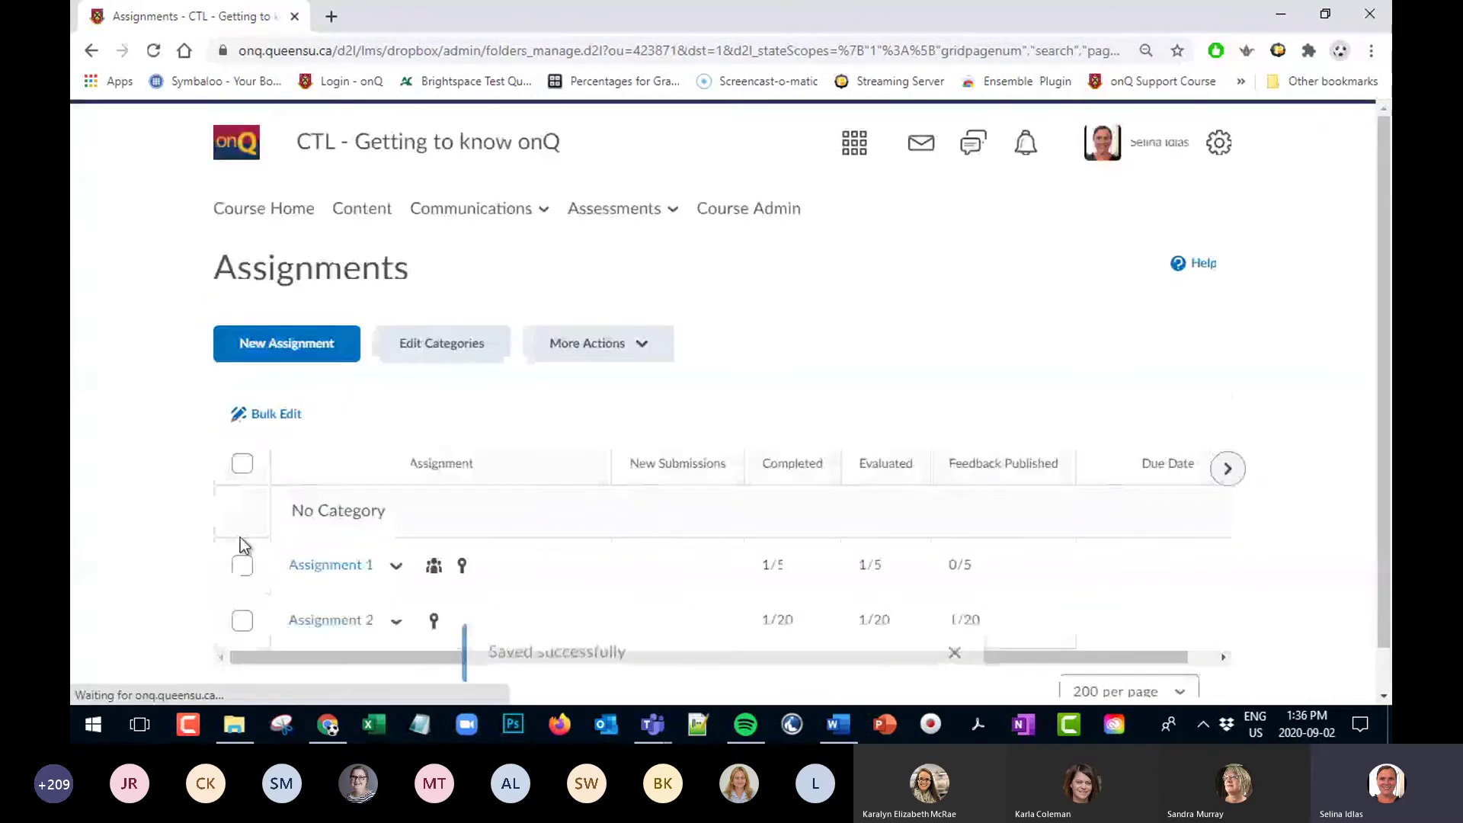
pyautogui.click(398, 565)
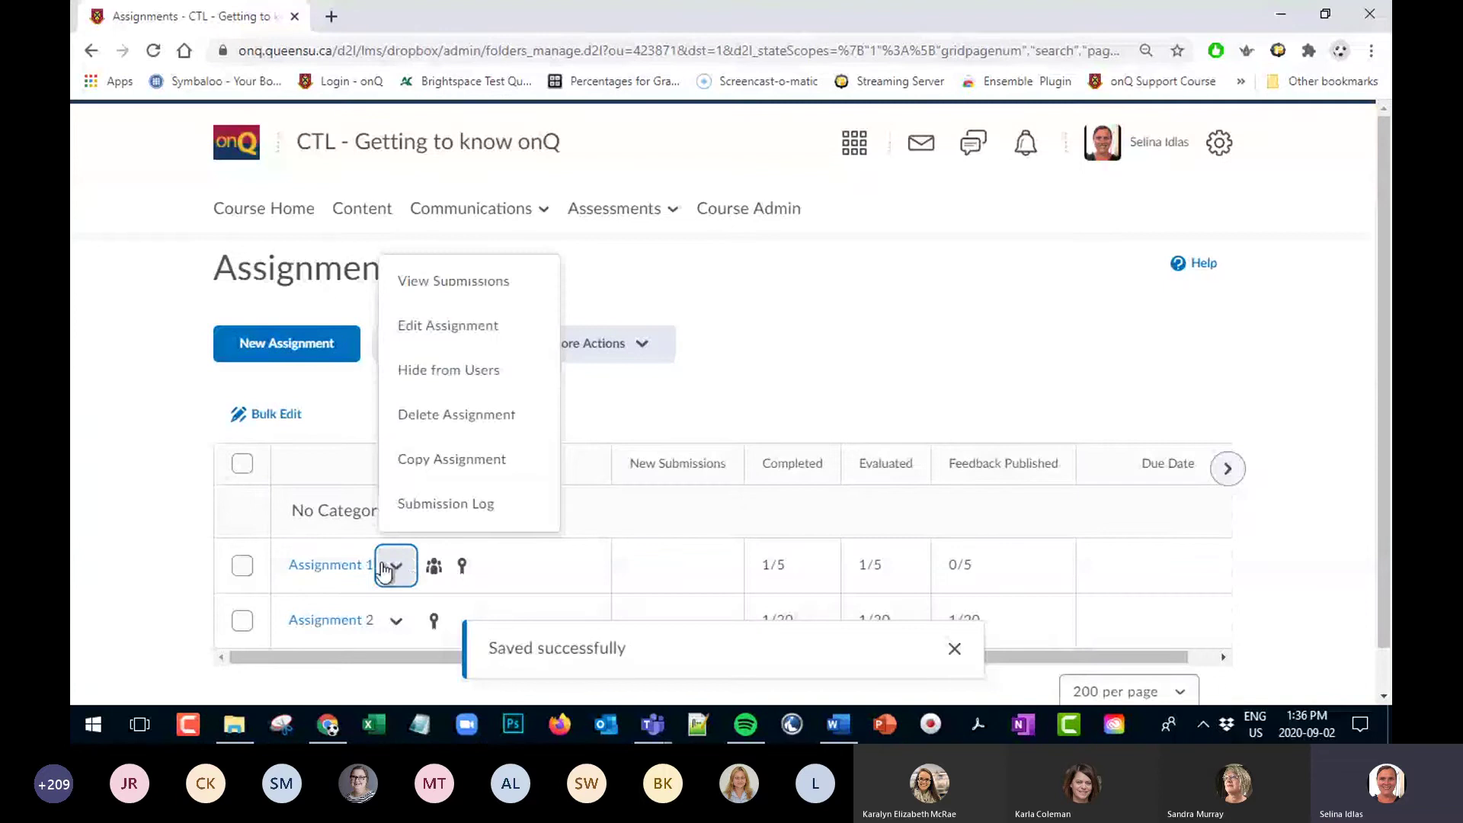
# Open Assignment 1 for editing and review its Restrictions before returning to Properties
pyautogui.click(440, 336)
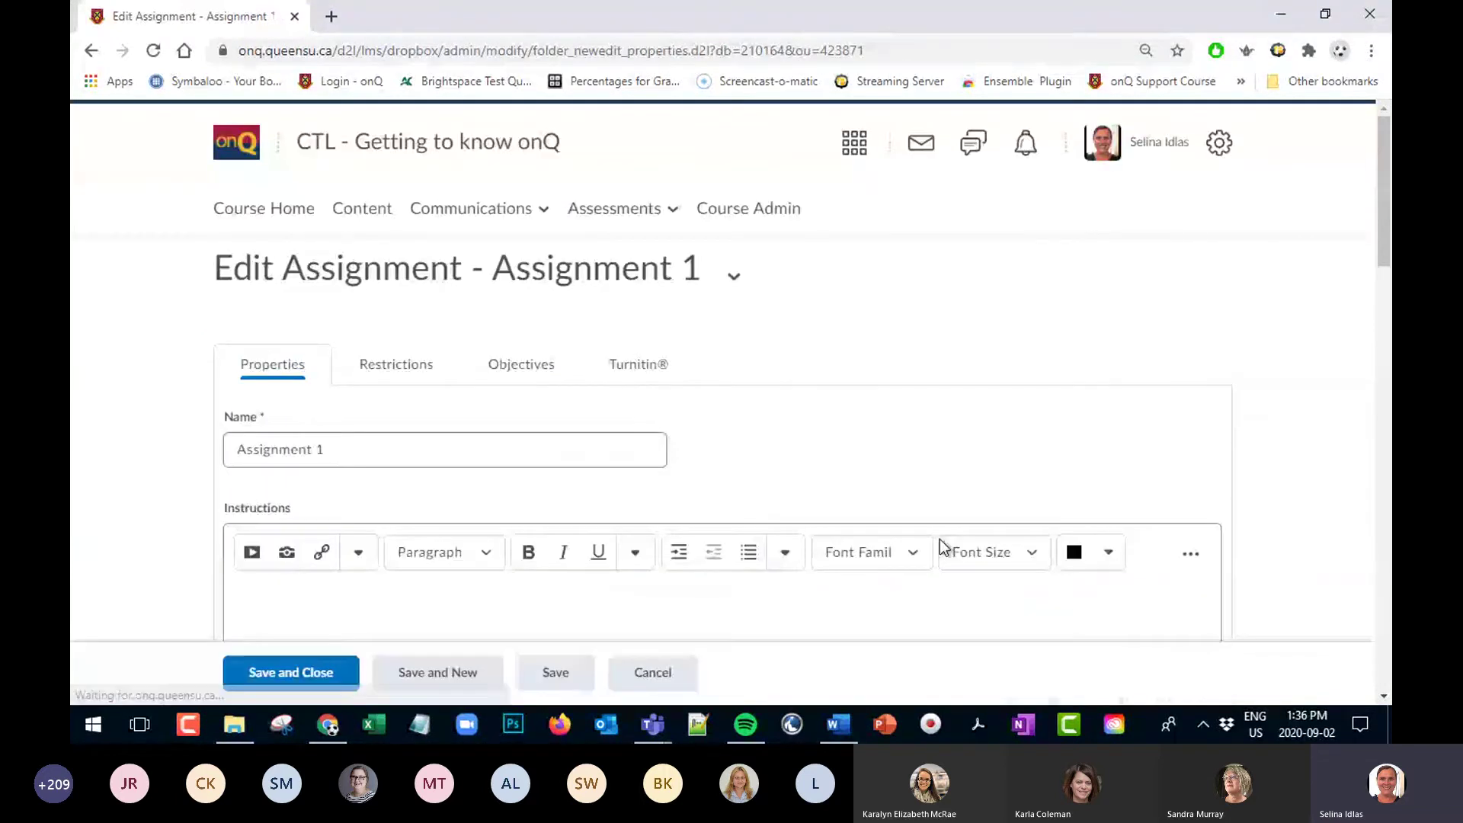
pyautogui.scroll(-3, 939, 538)
pyautogui.click(413, 166)
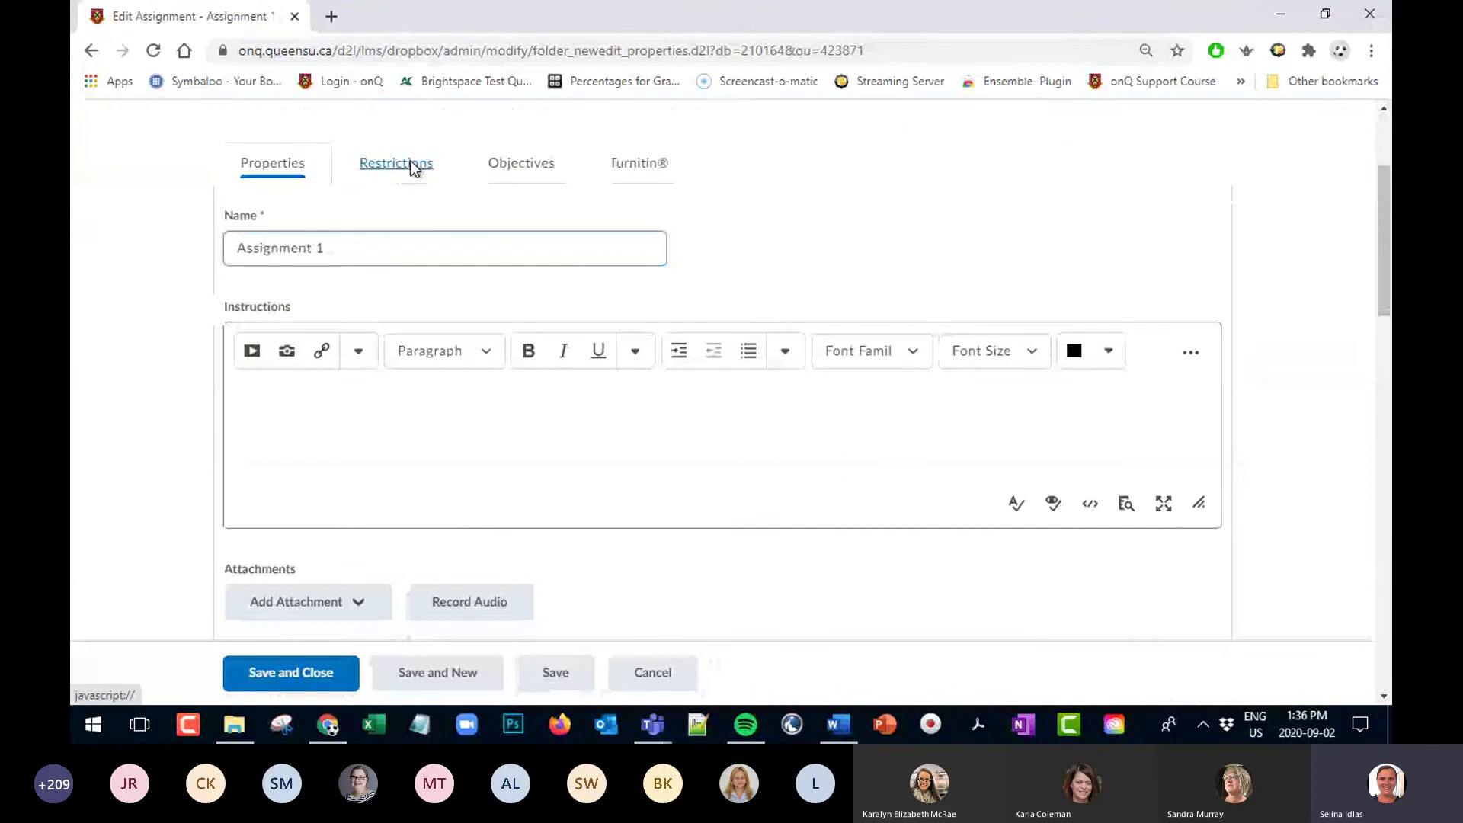
pyautogui.scroll(-5, 412, 166)
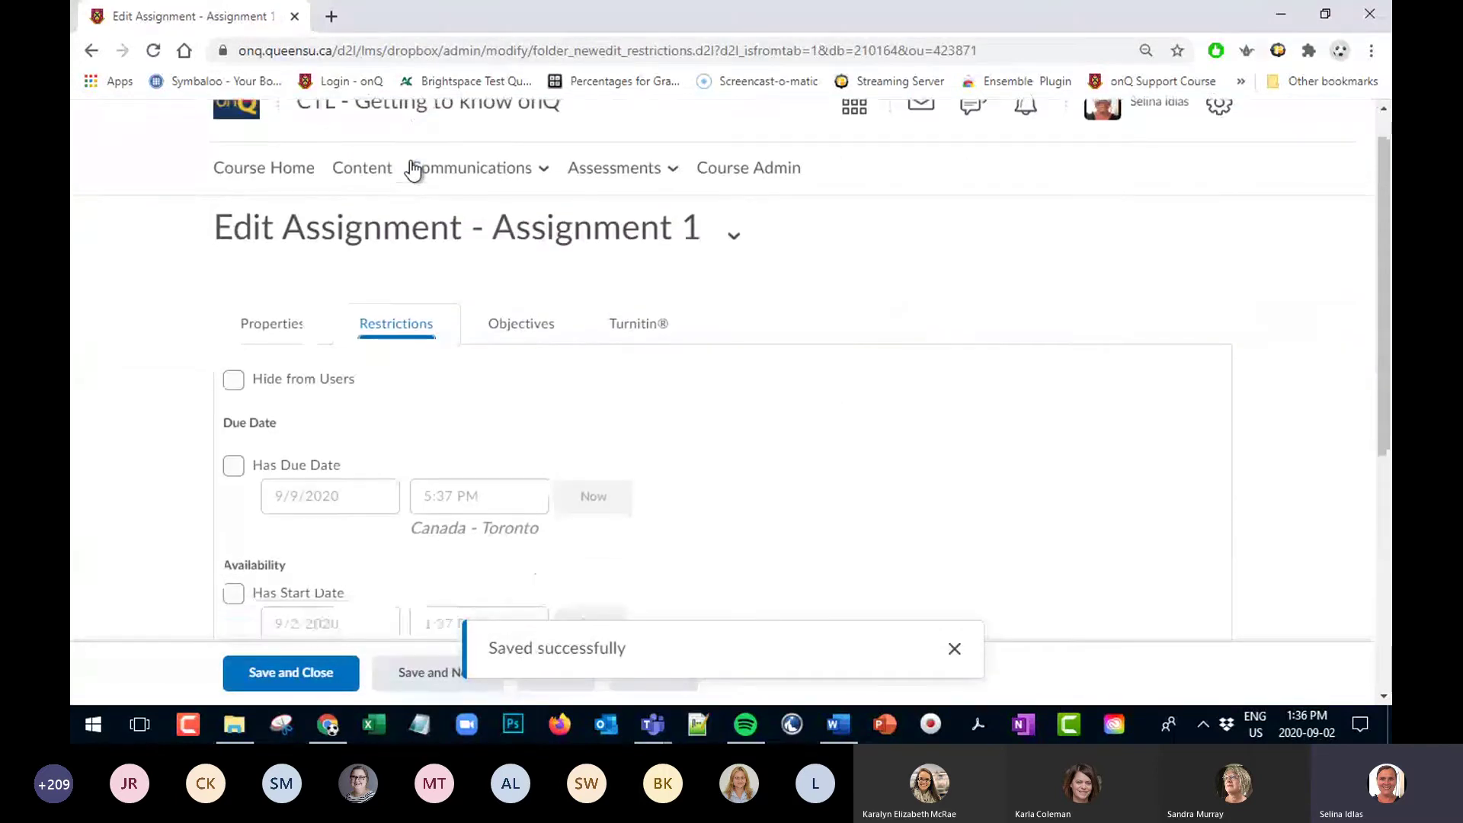
pyautogui.scroll(5, 412, 166)
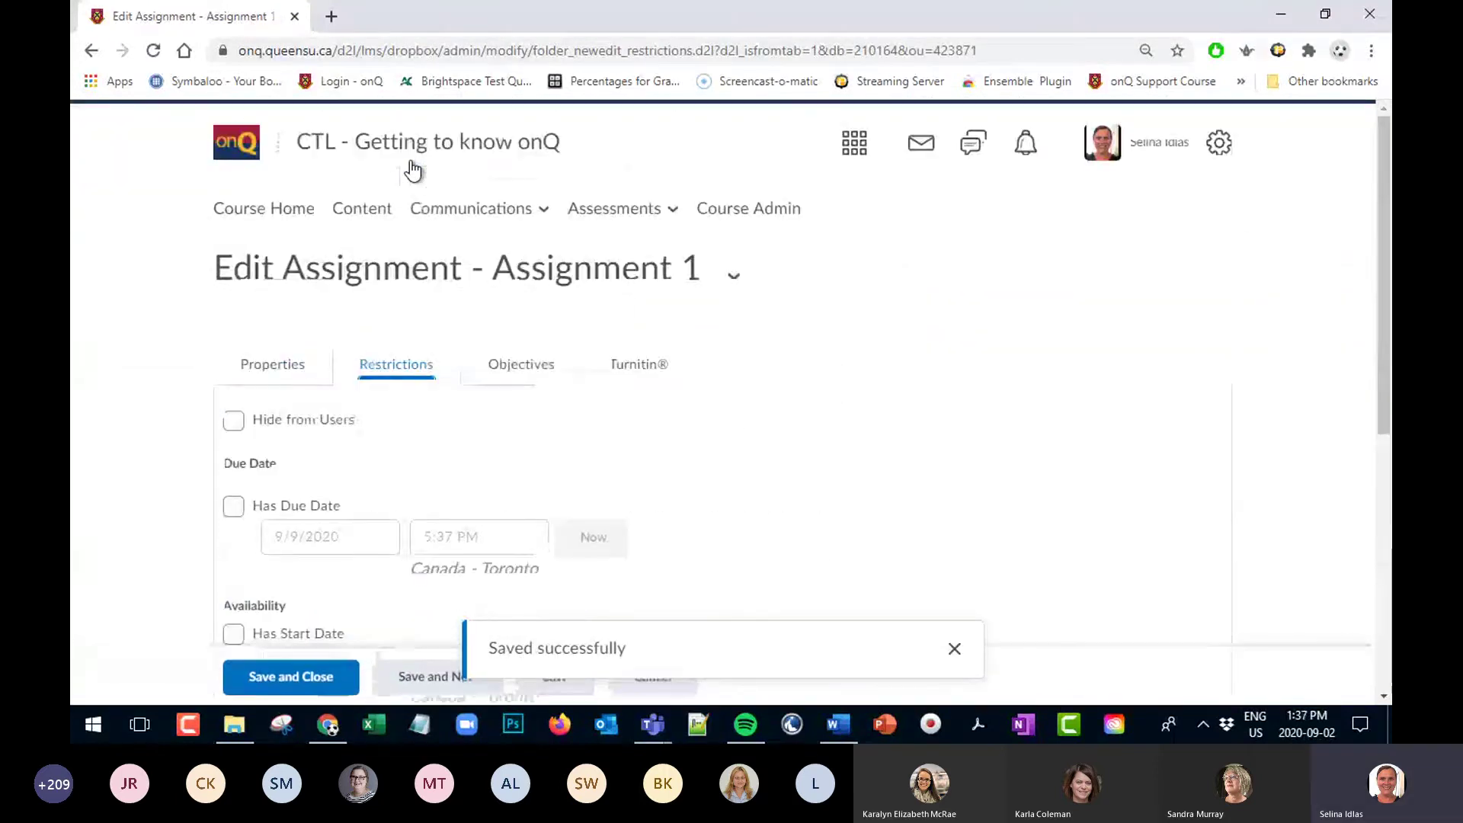
pyautogui.click(259, 363)
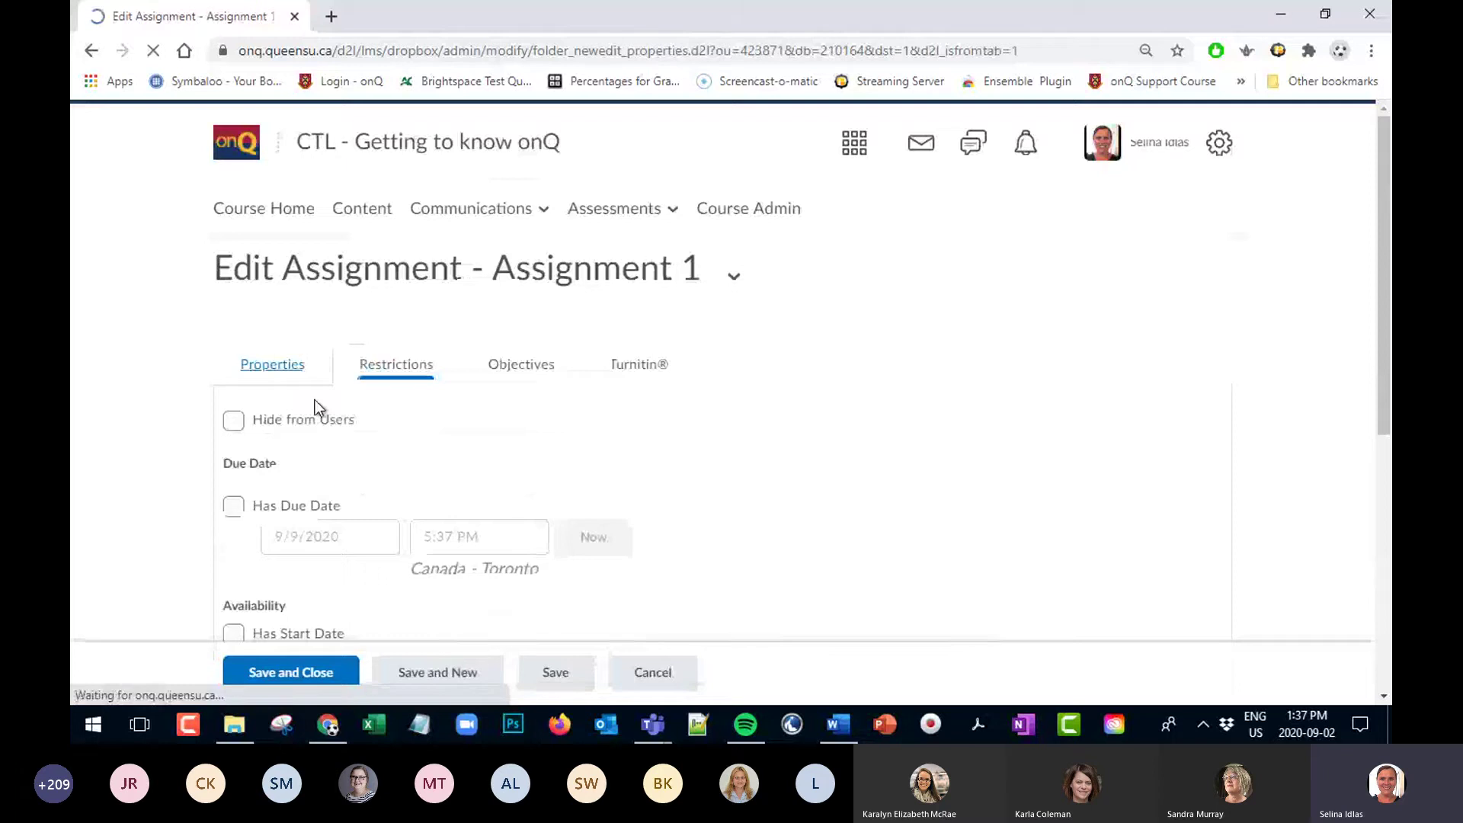
pyautogui.scroll(-10, 309, 404)
pyautogui.scroll(-6, 303, 415)
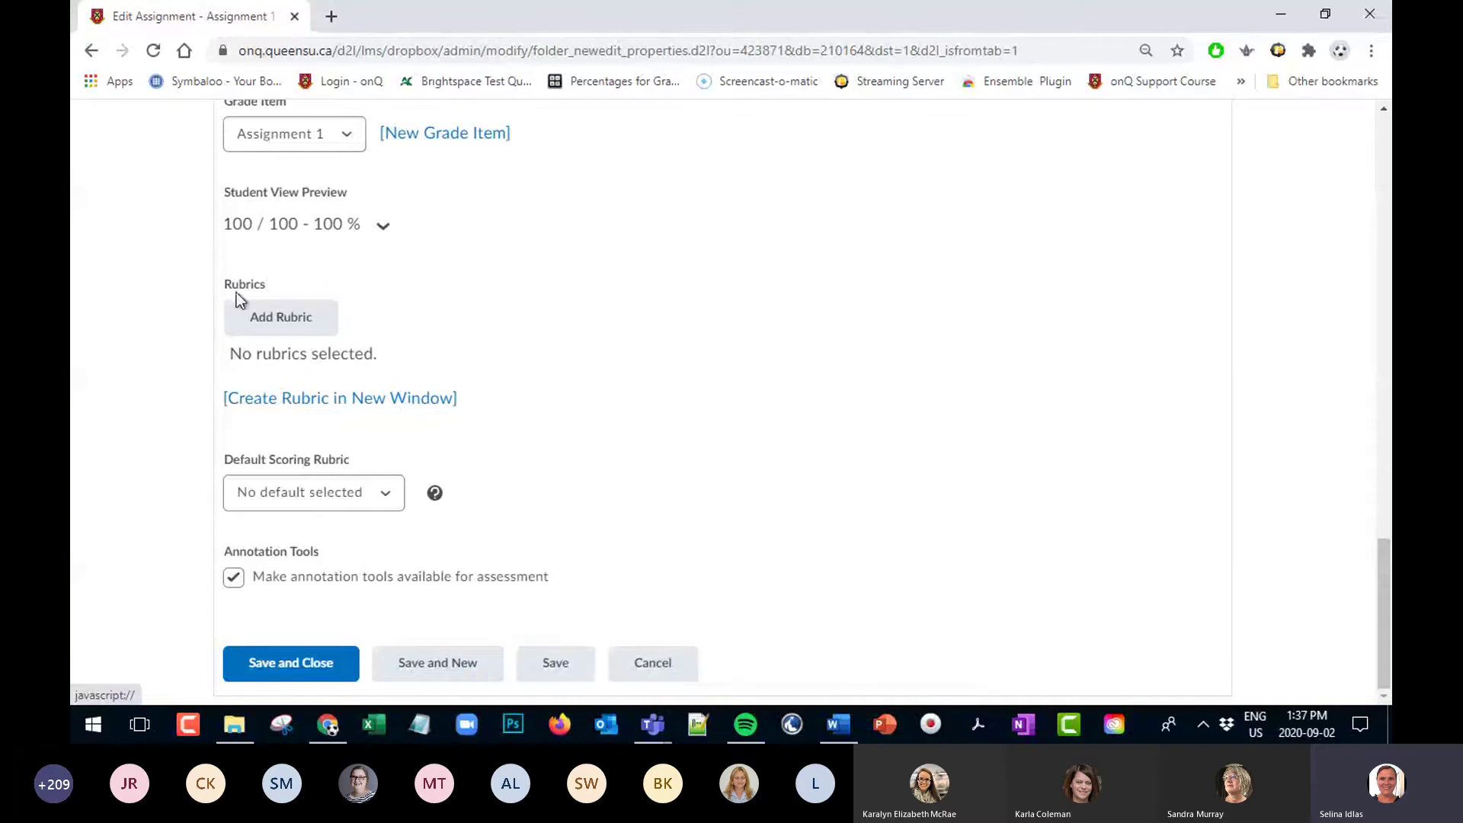
# Override Assignment 1's grade display to hide points, weighted grade and scheme symbol, then save and close
pyautogui.click(387, 234)
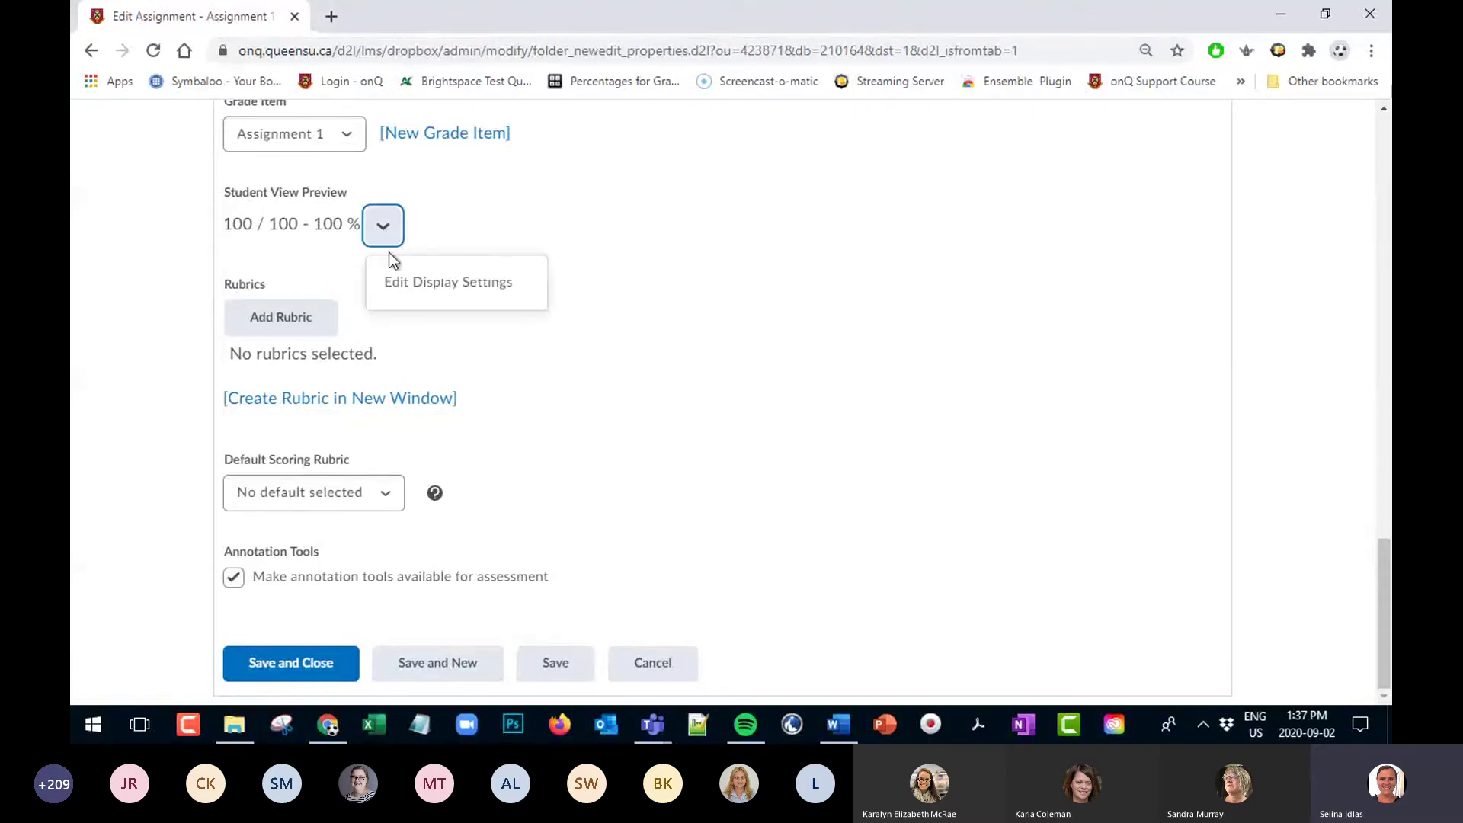
pyautogui.click(400, 293)
pyautogui.click(481, 271)
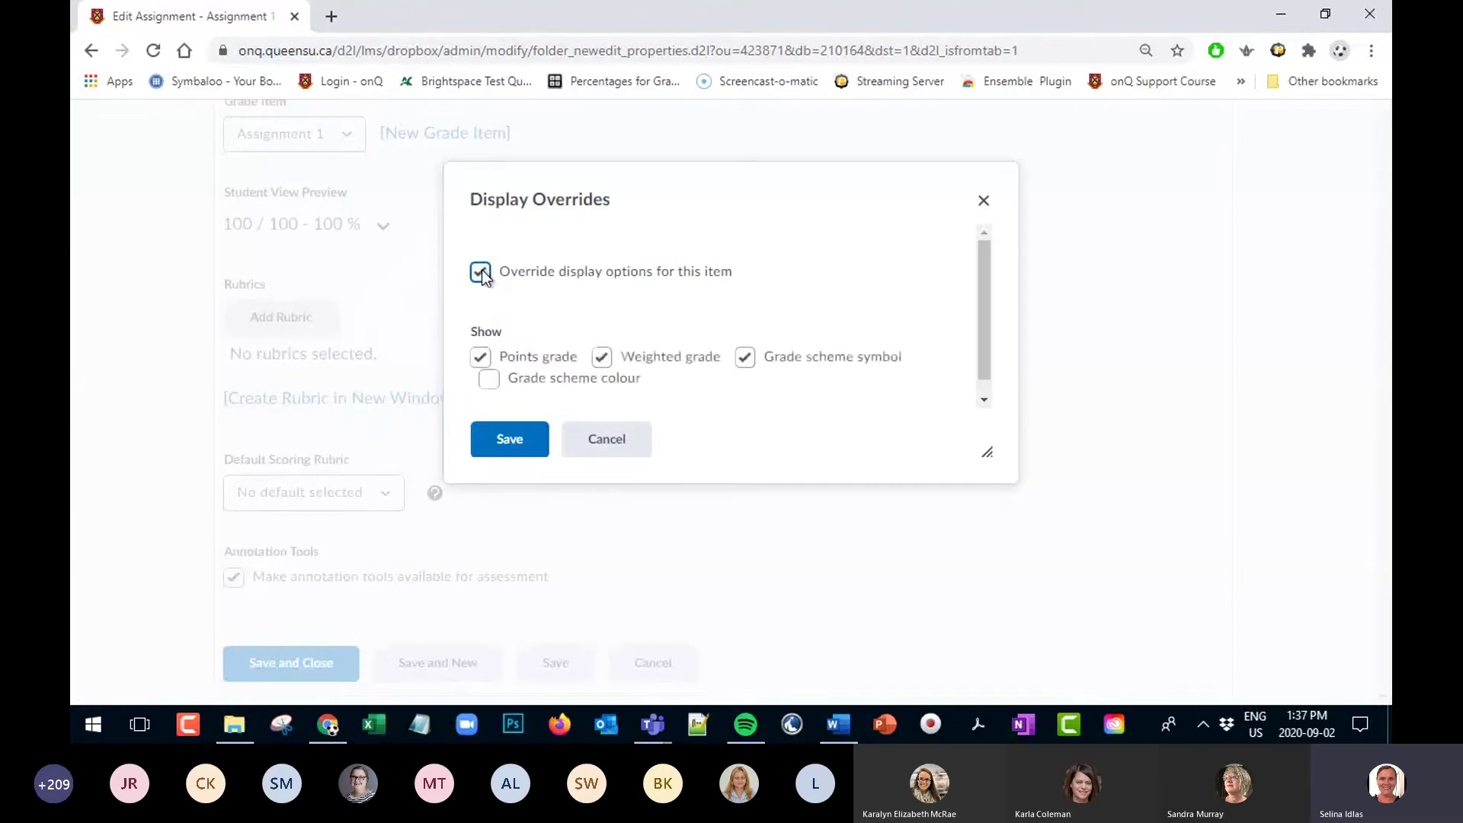
pyautogui.click(481, 357)
pyautogui.click(601, 357)
pyautogui.click(746, 358)
pyautogui.click(510, 442)
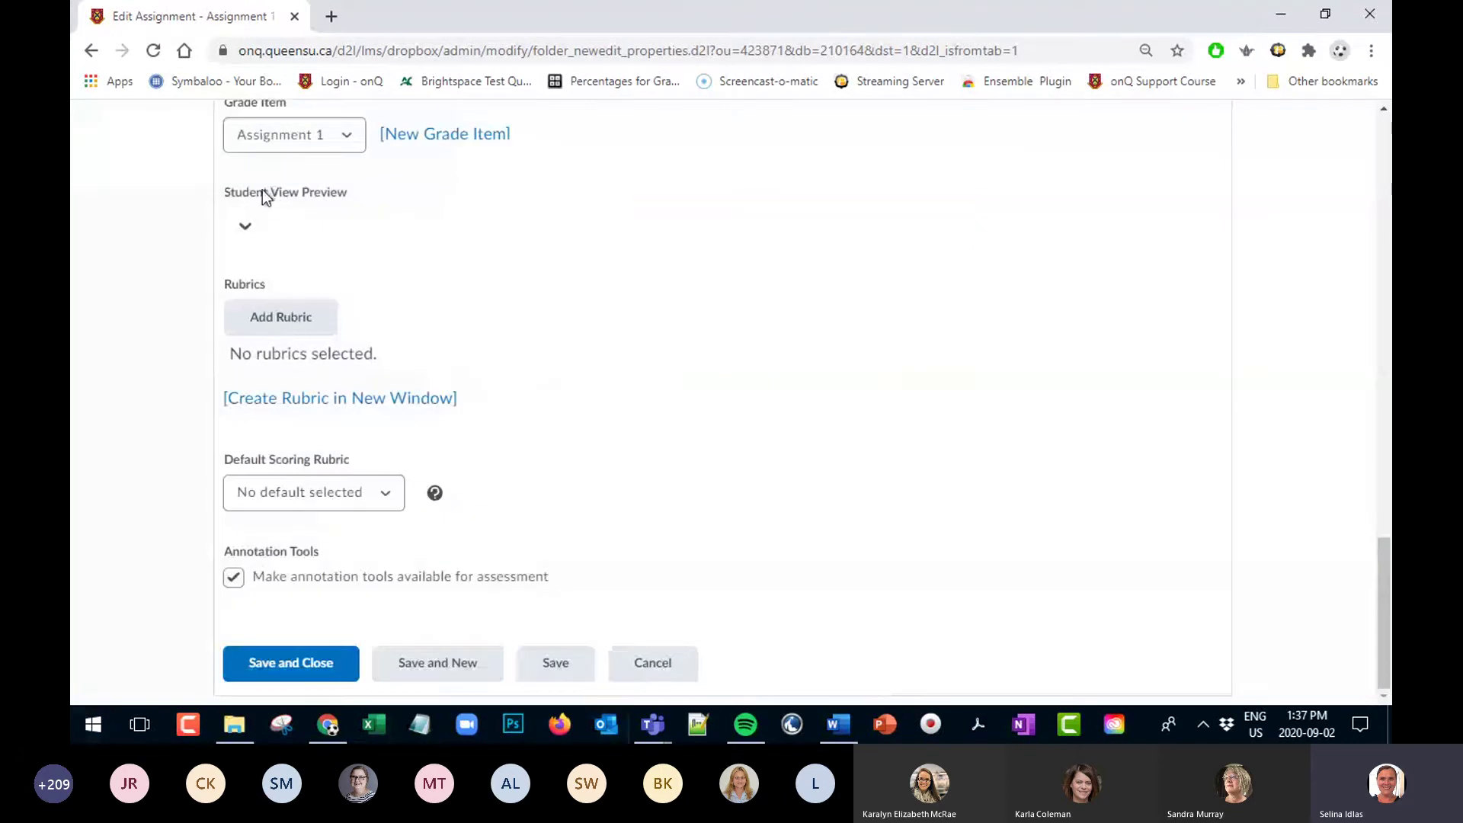
pyautogui.click(307, 663)
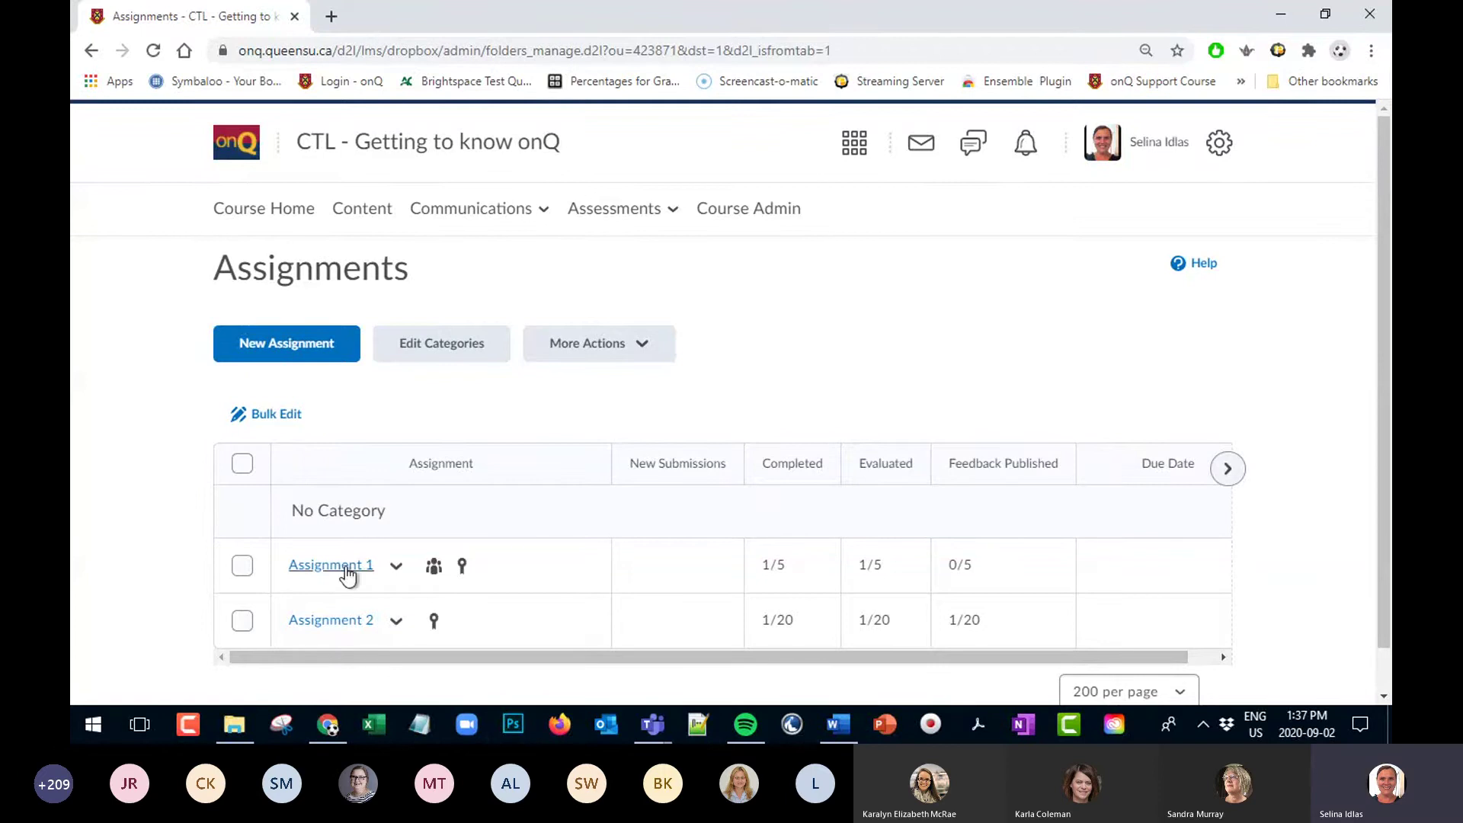
# Open the Assignment 2 submissions page from its actions menu
pyautogui.click(403, 624)
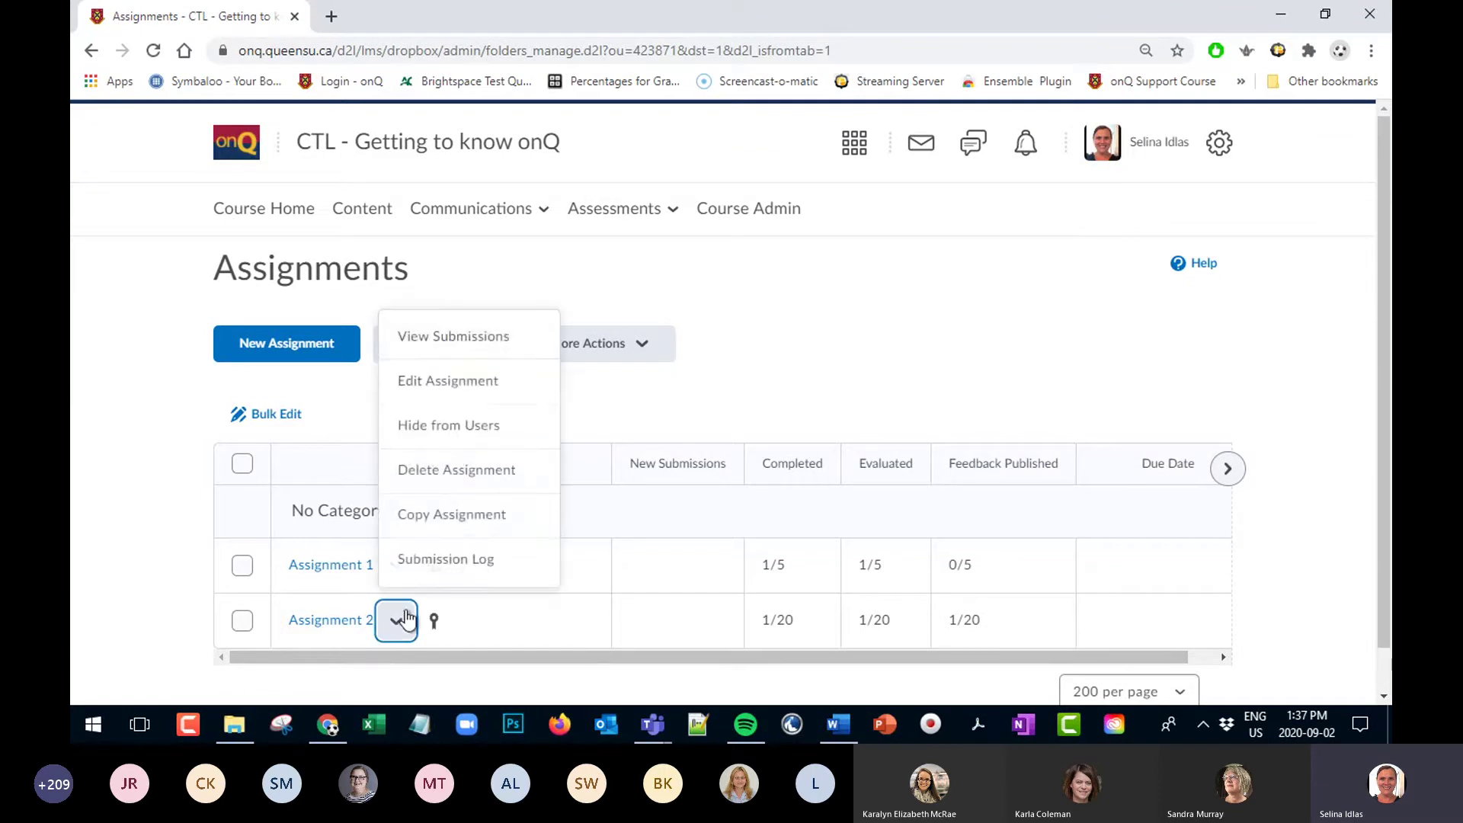
pyautogui.click(428, 351)
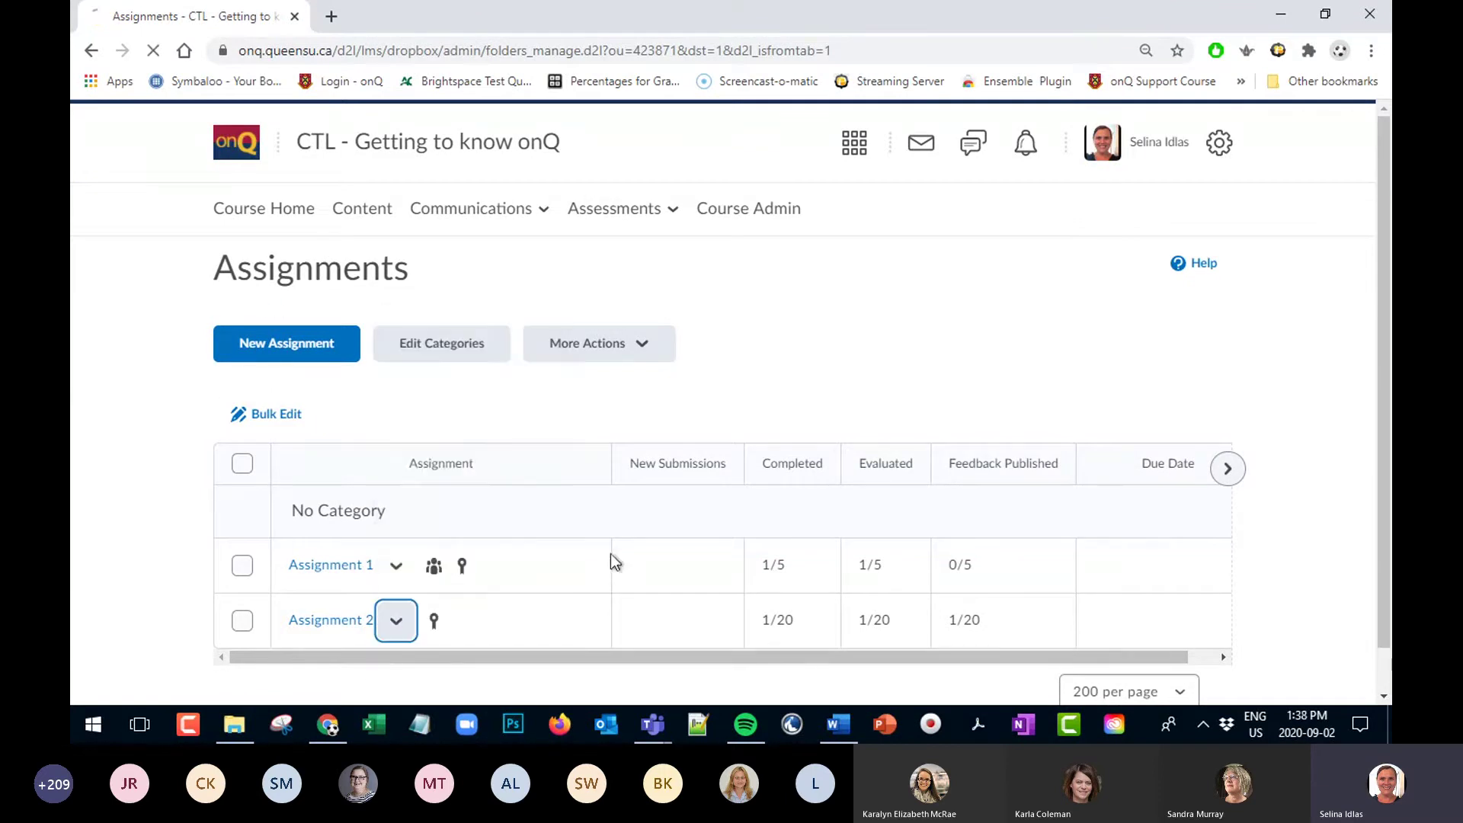
pyautogui.scroll(-3, 337, 346)
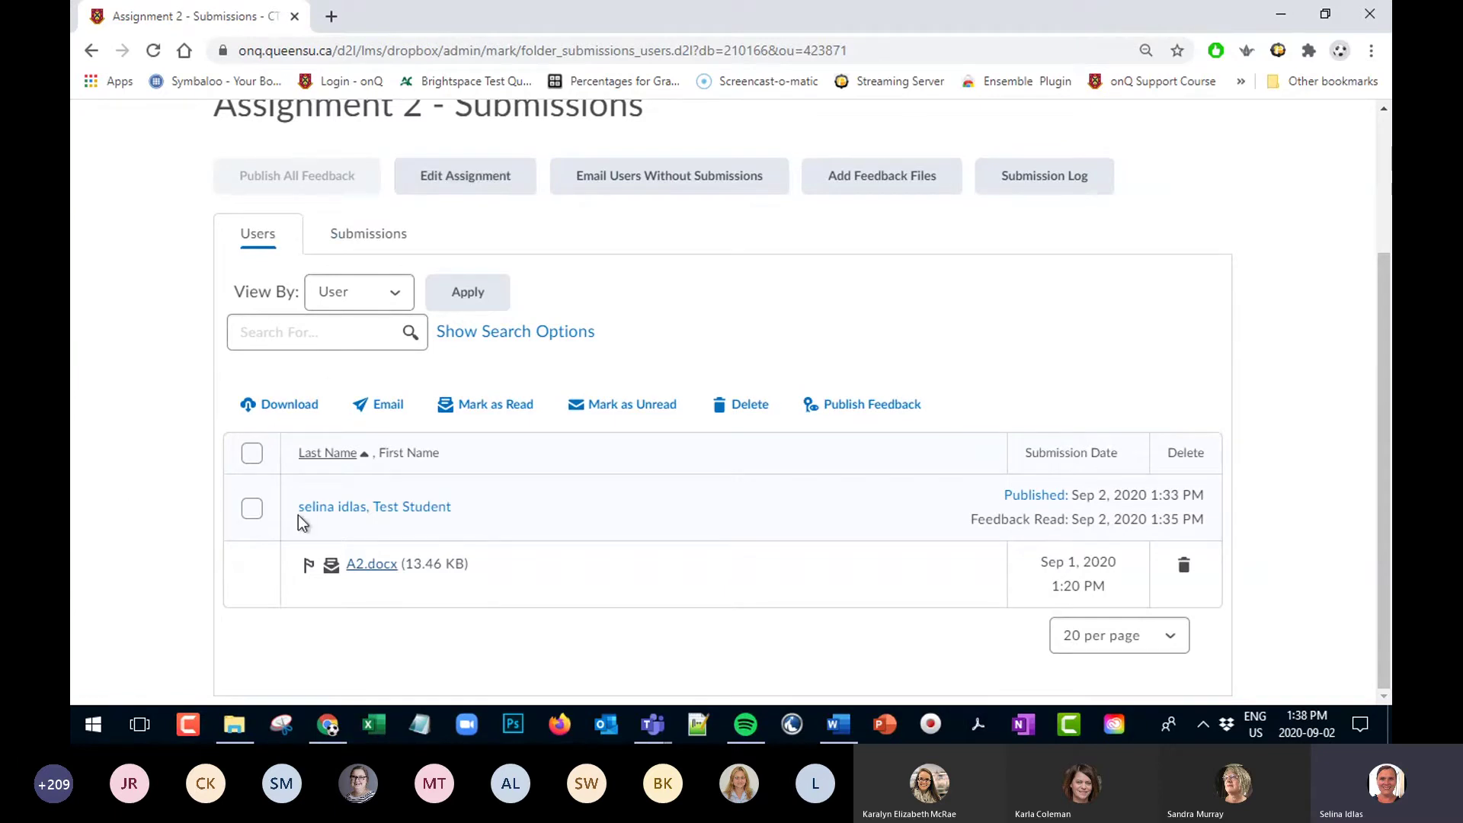
pyautogui.scroll(1, 298, 515)
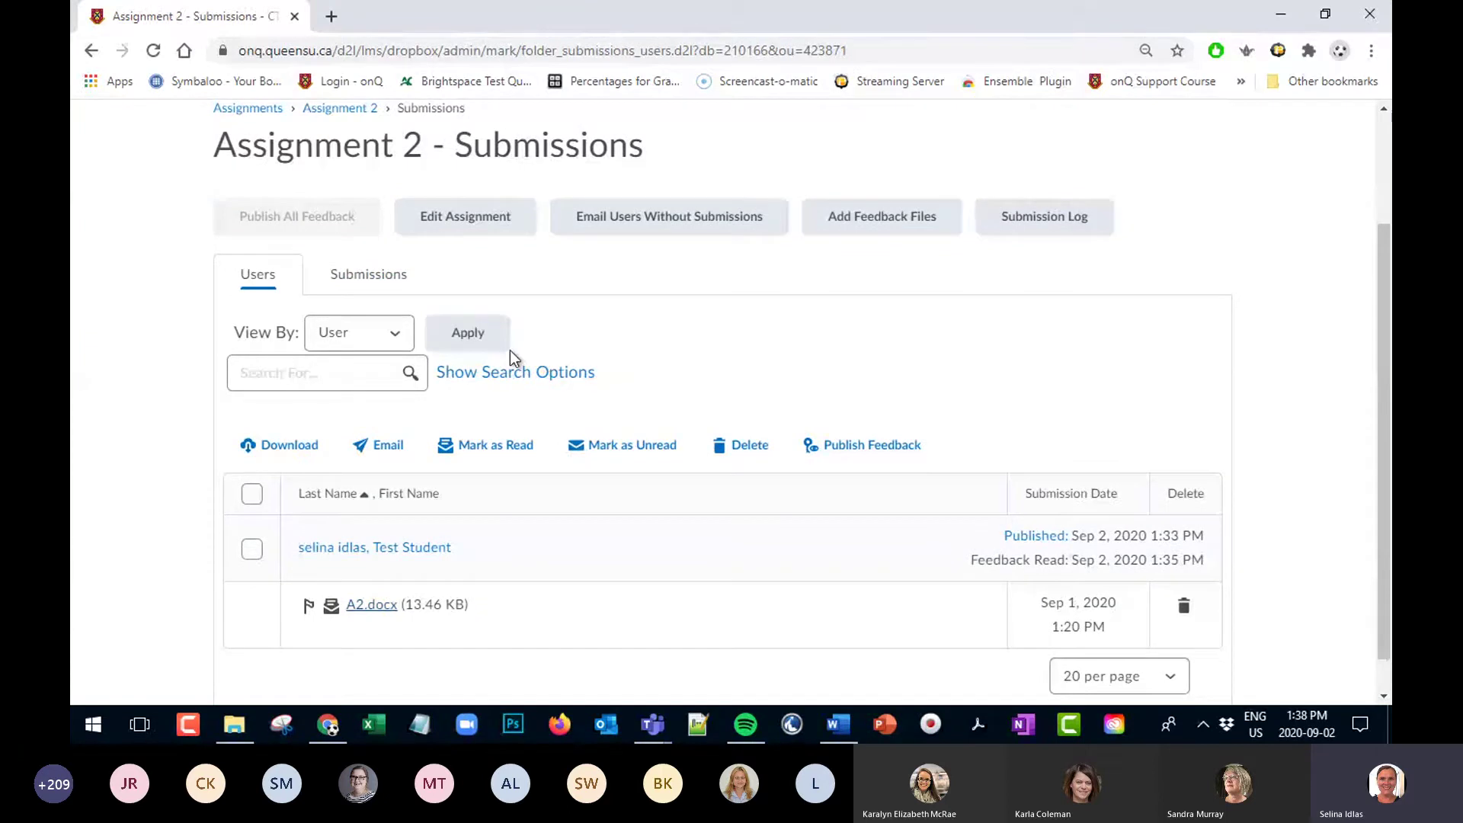
# Set the Submissions search filter to Show everyone and run the search
pyautogui.click(496, 377)
pyautogui.scroll(-2, 411, 395)
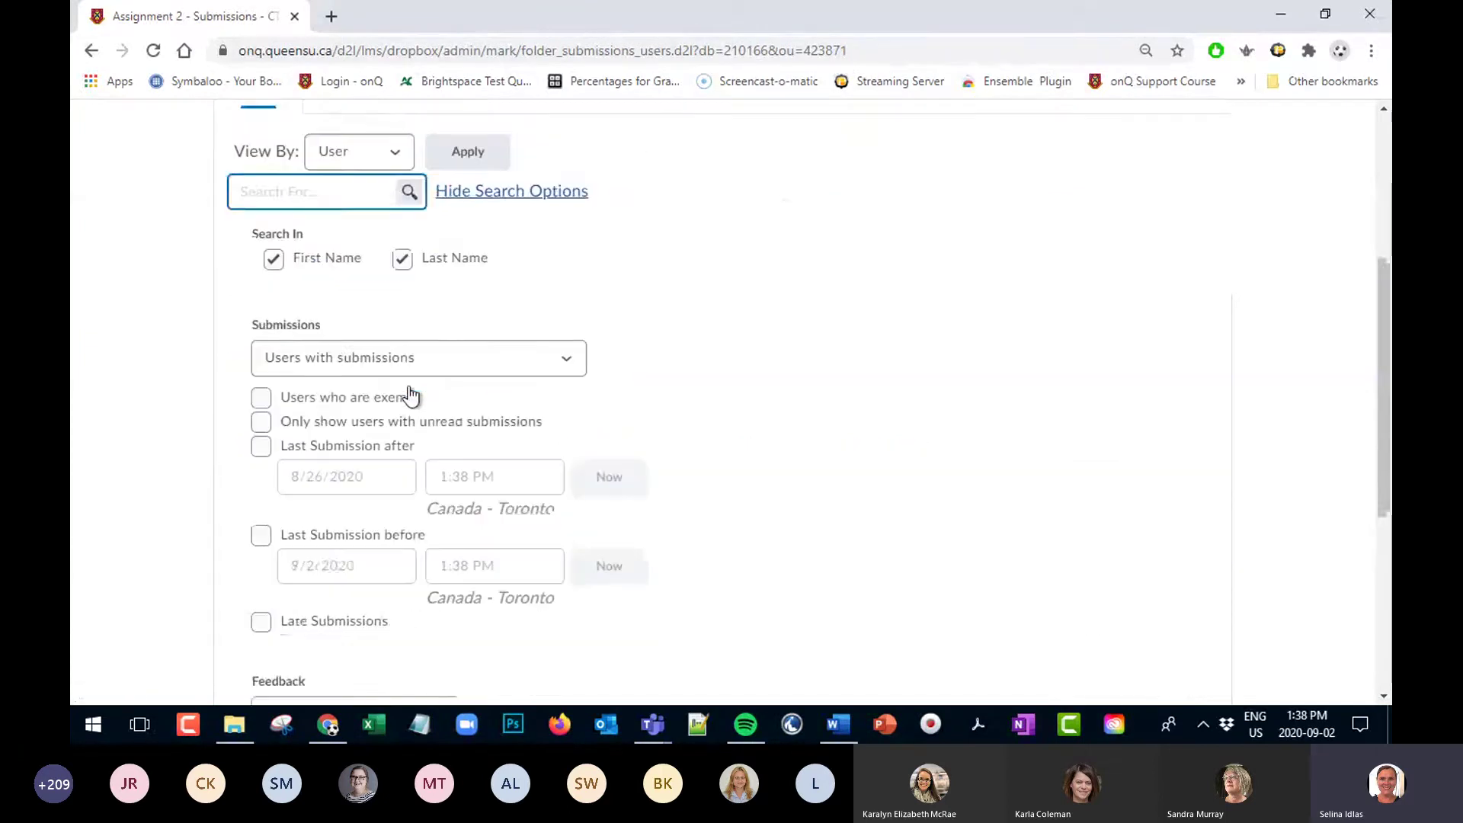
pyautogui.click(341, 304)
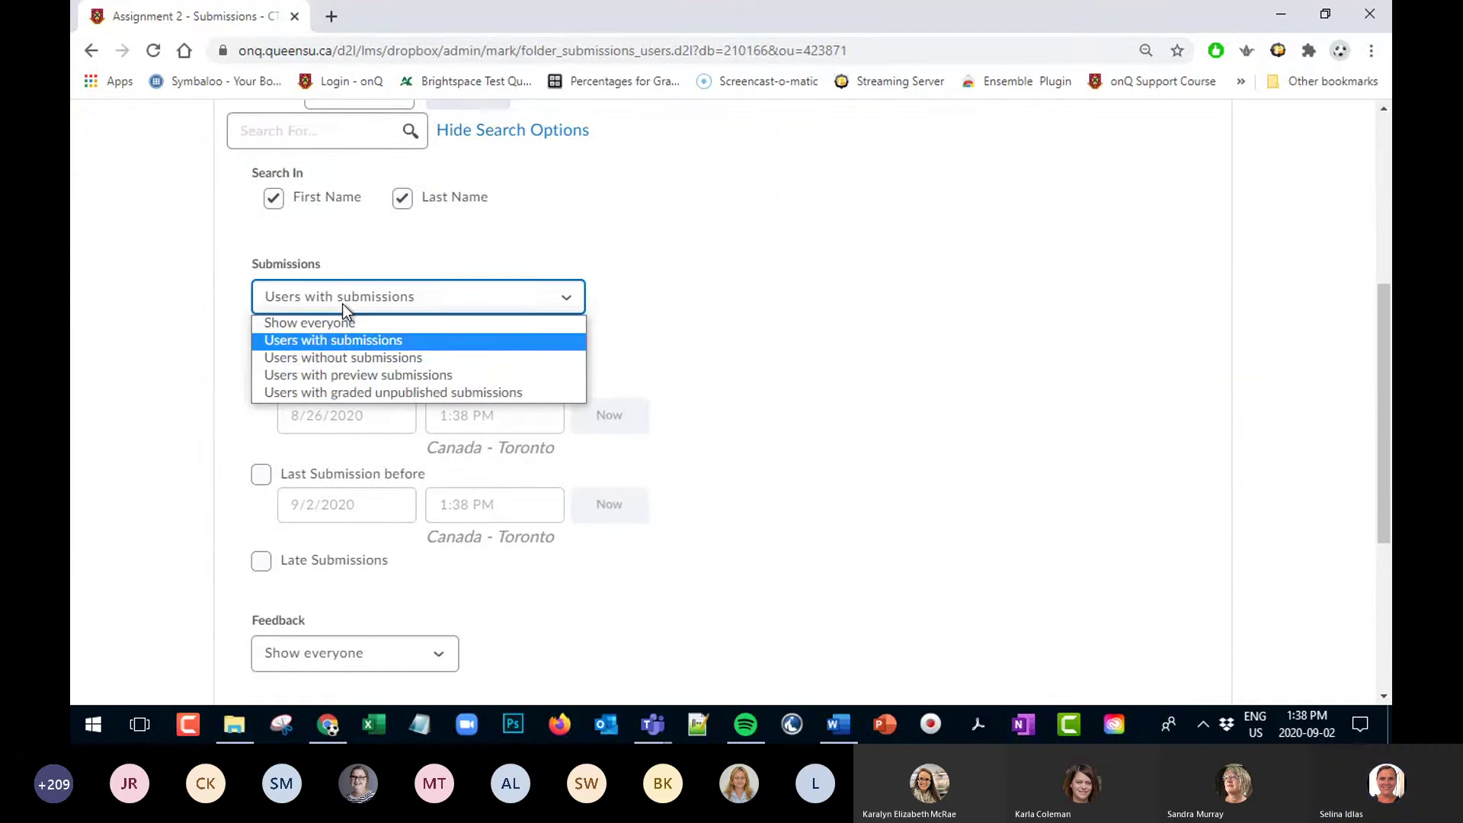
pyautogui.click(336, 320)
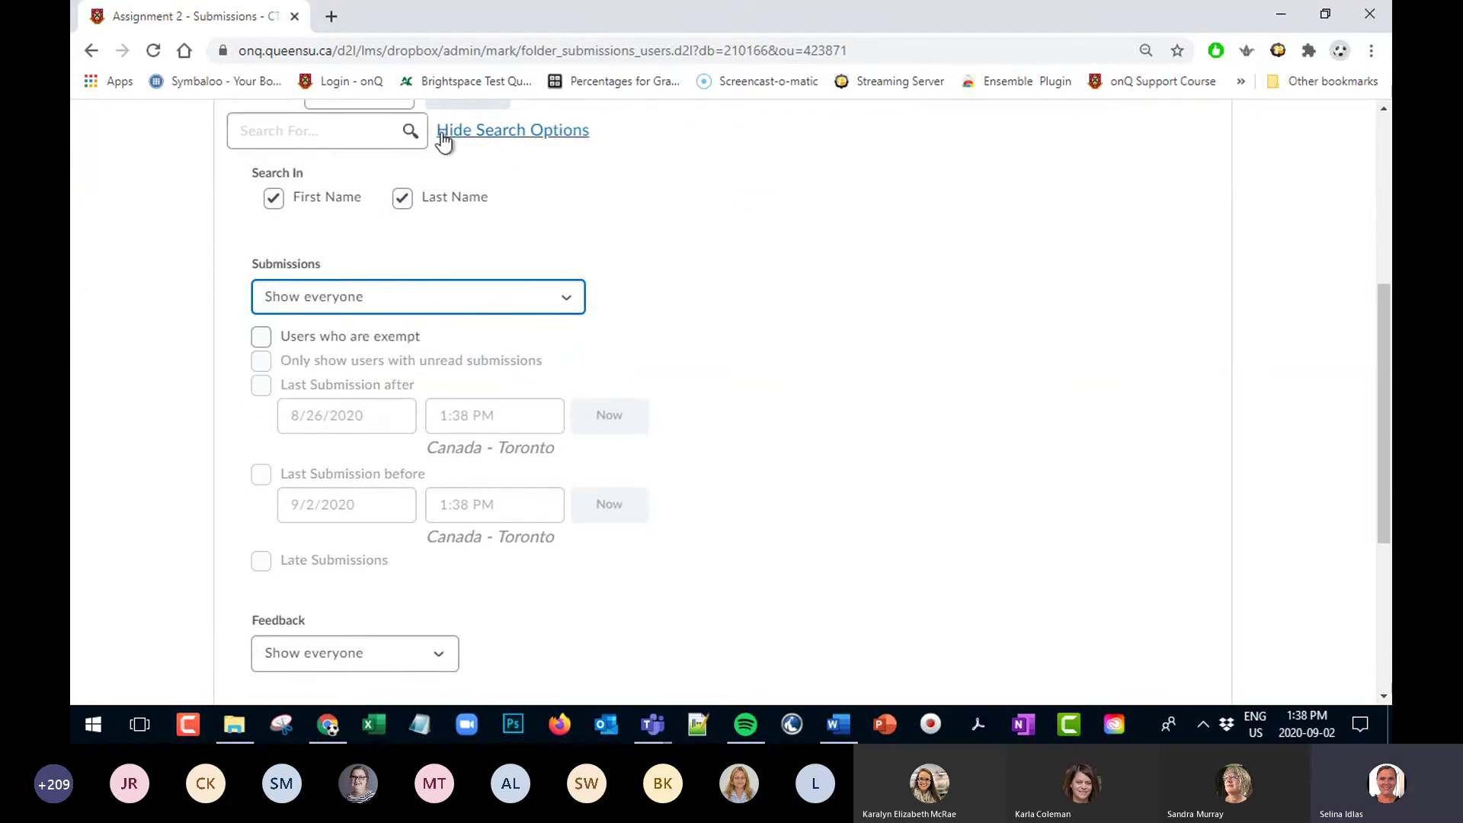
pyautogui.click(514, 291)
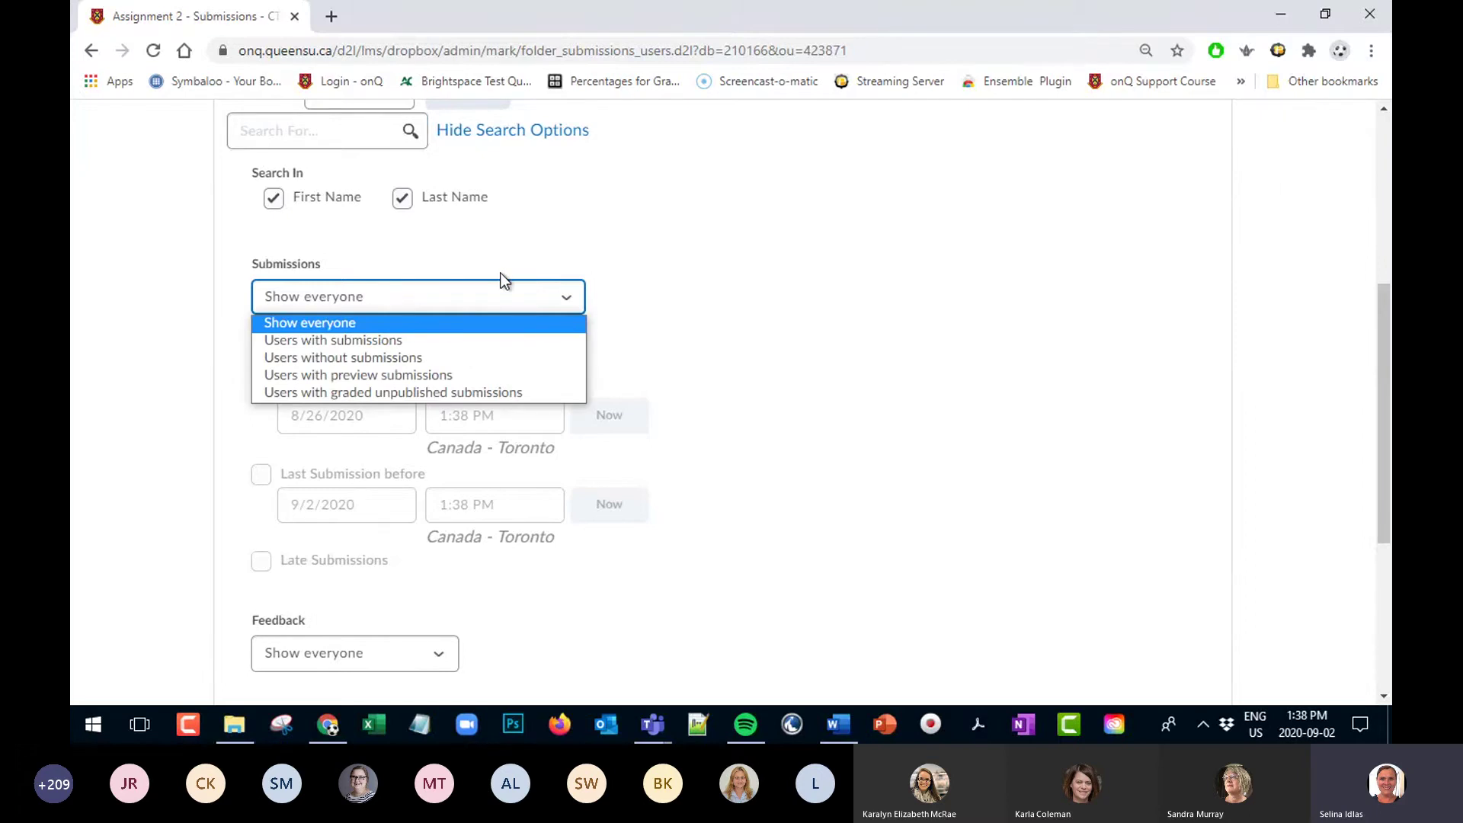
pyautogui.click(503, 282)
pyautogui.click(409, 131)
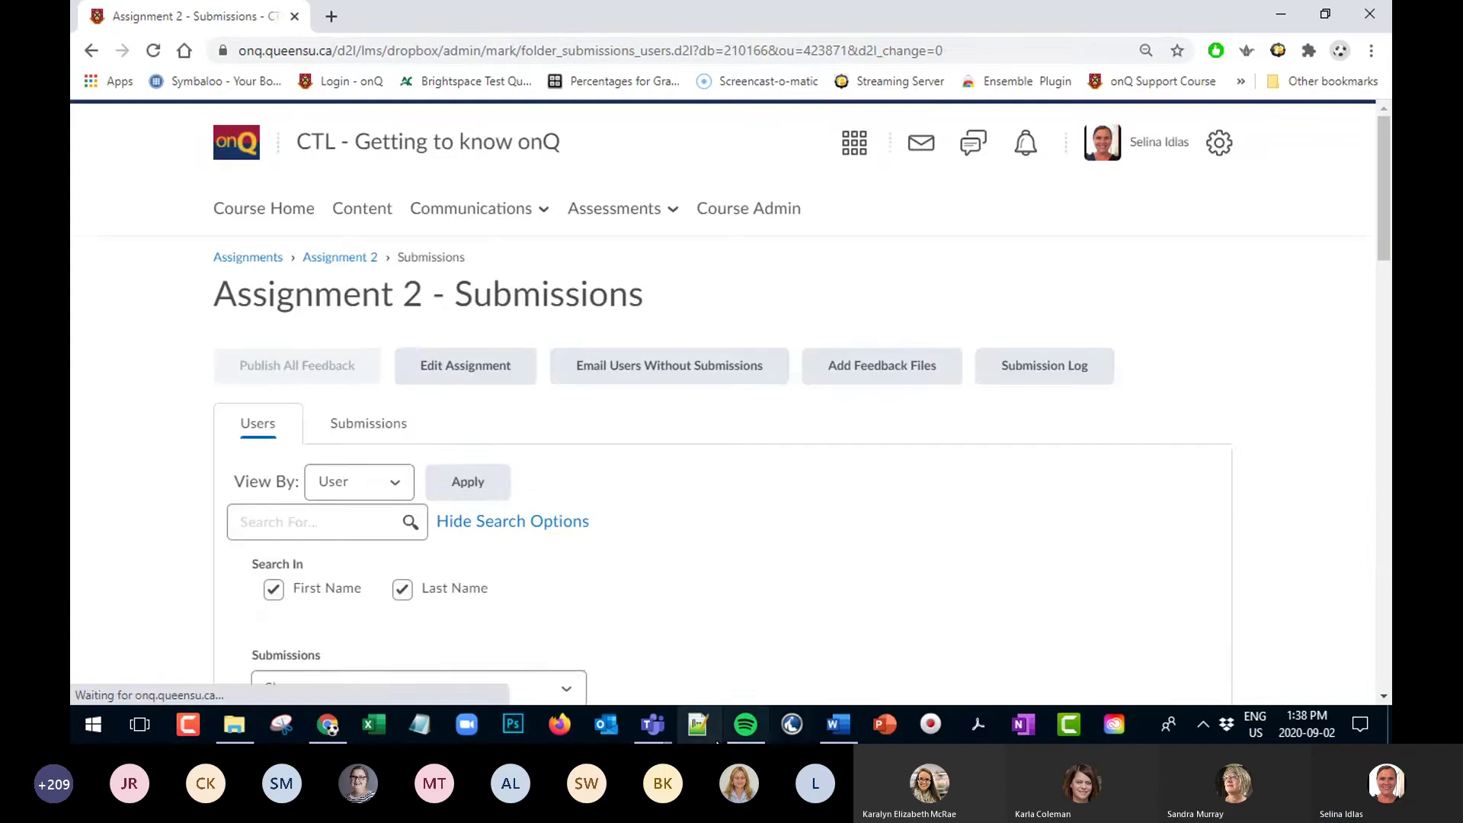
# Scroll through the 20 listed students and click into the student name search
pyautogui.scroll(-2, 202, 393)
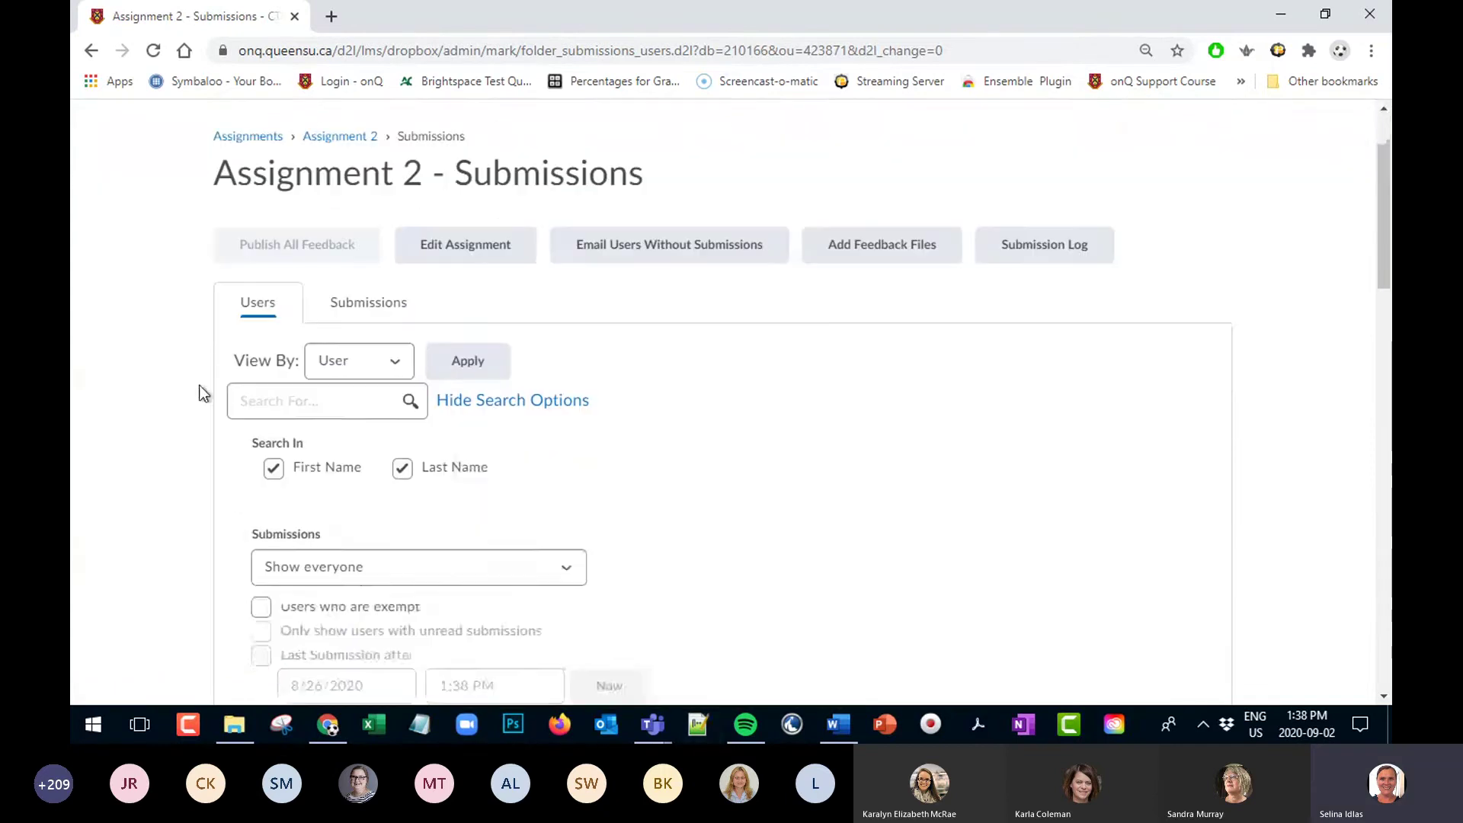
pyautogui.scroll(-2, 359, 446)
pyautogui.scroll(3, 356, 442)
pyautogui.click(355, 439)
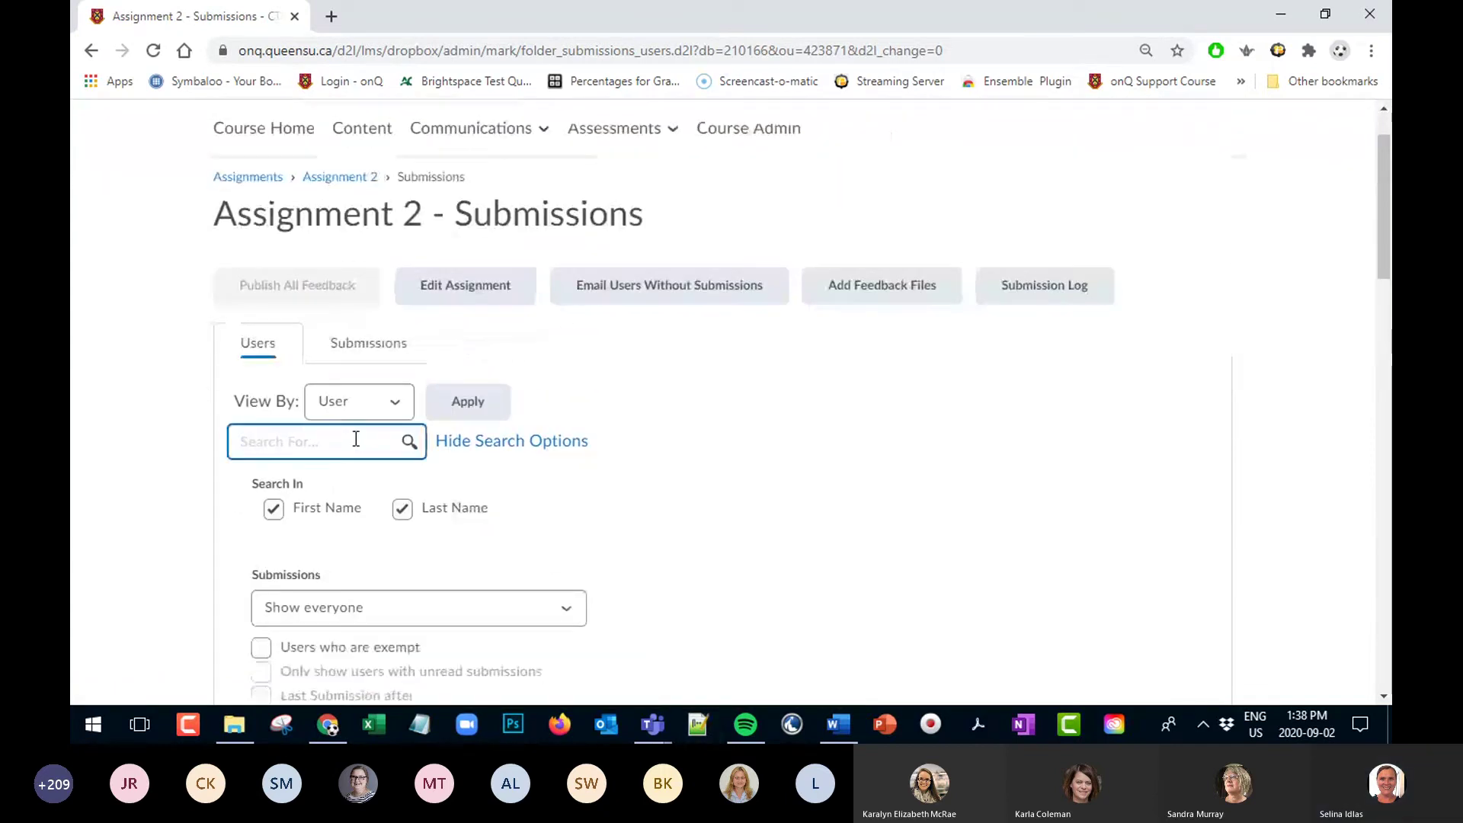
pyautogui.scroll(-15, 358, 442)
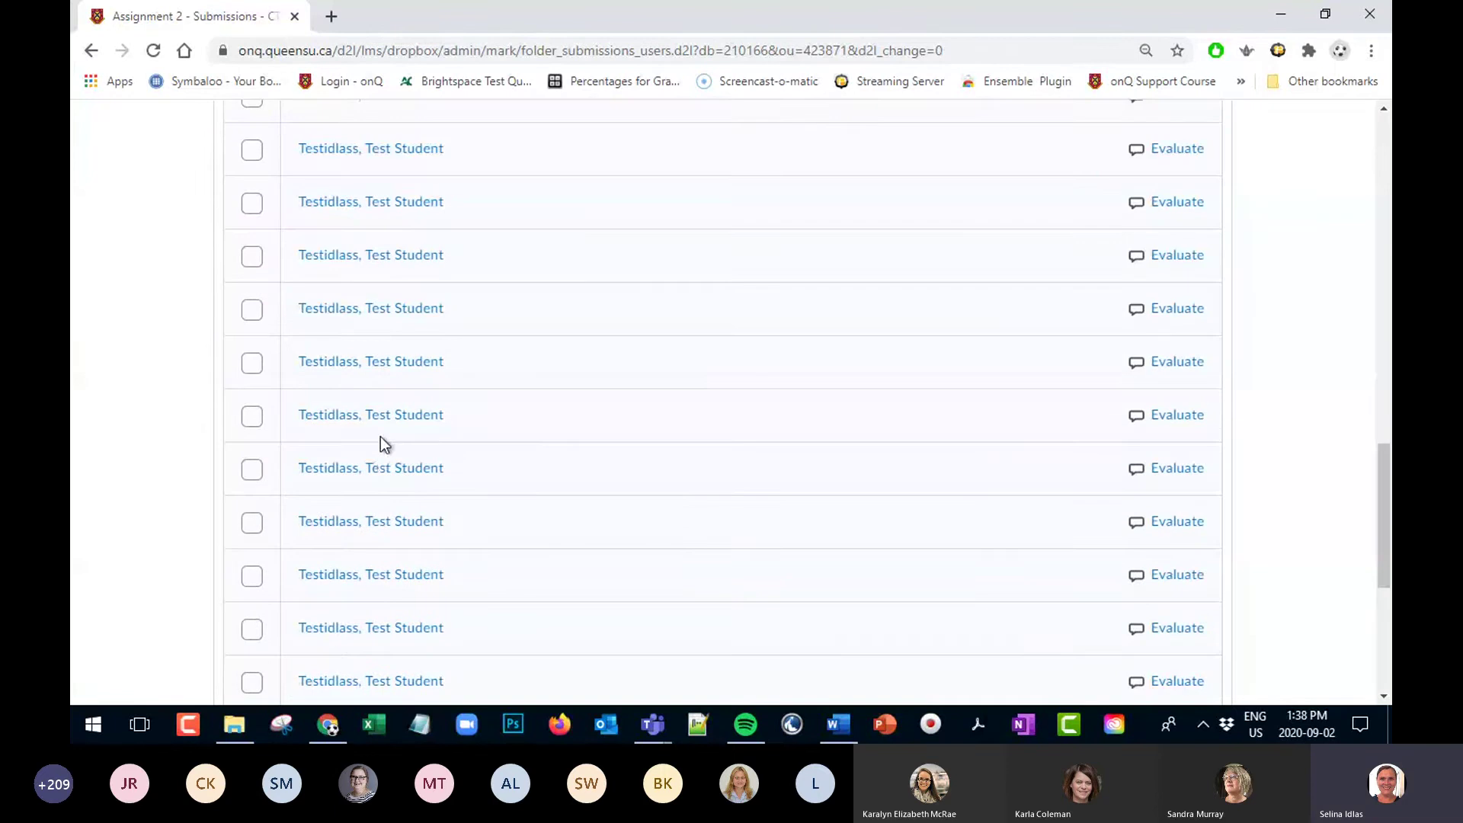
pyautogui.scroll(-3, 381, 439)
pyautogui.scroll(15, 358, 458)
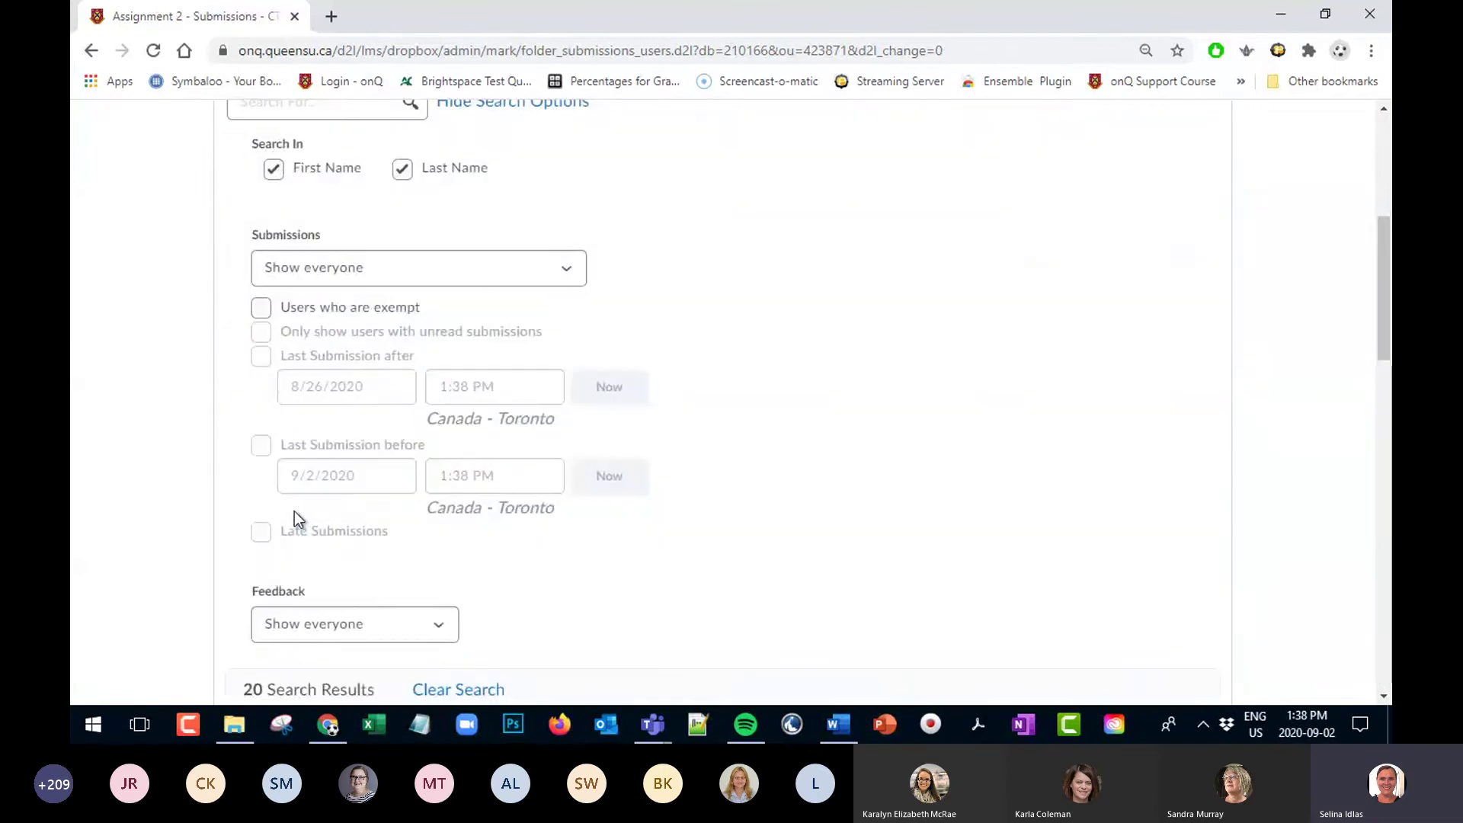
pyautogui.scroll(5, 294, 511)
pyautogui.click(295, 514)
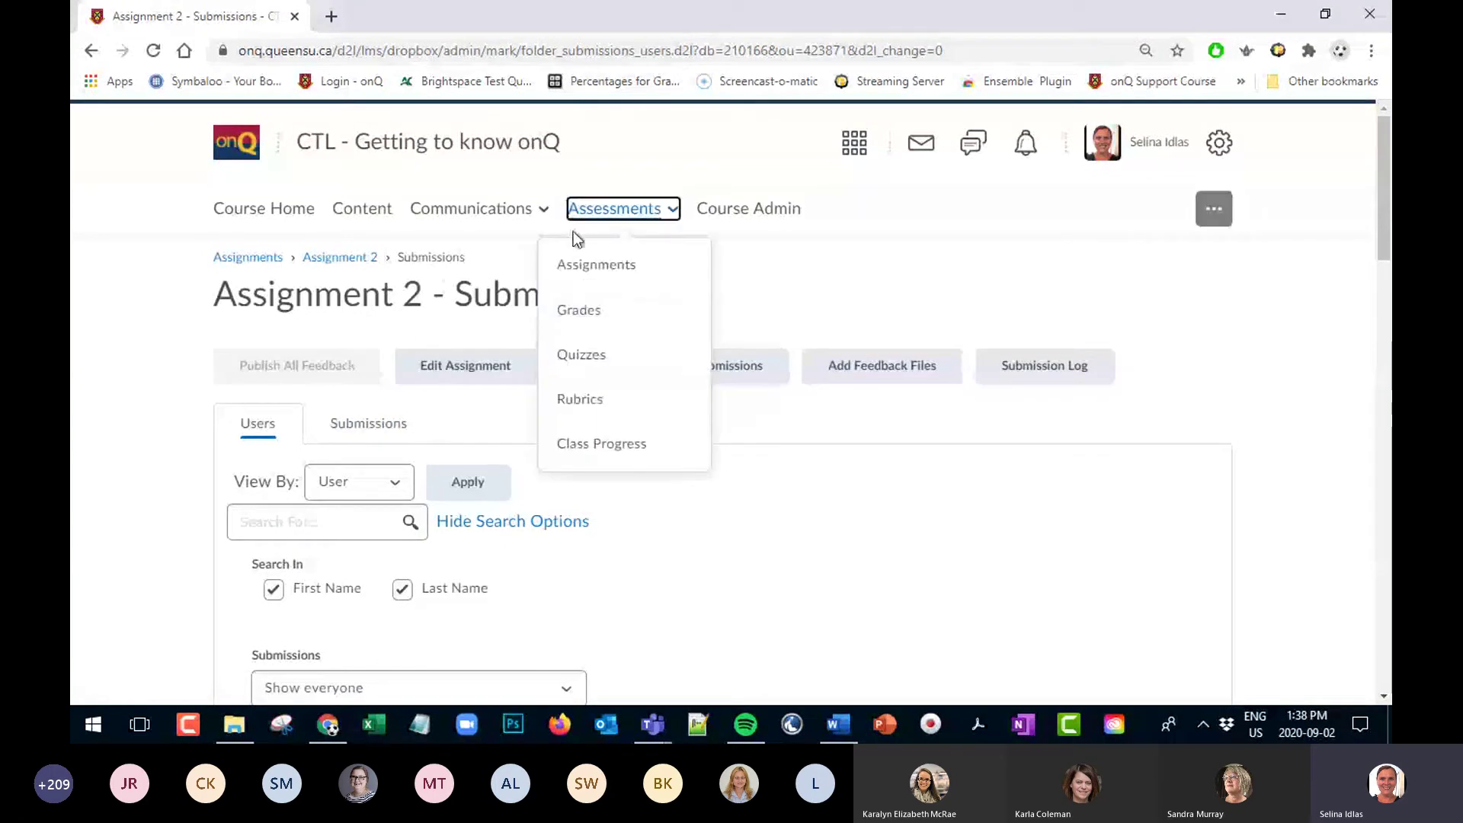
# Open the Manage Grades list and the Week 2 grade item's action menu
pyautogui.click(619, 323)
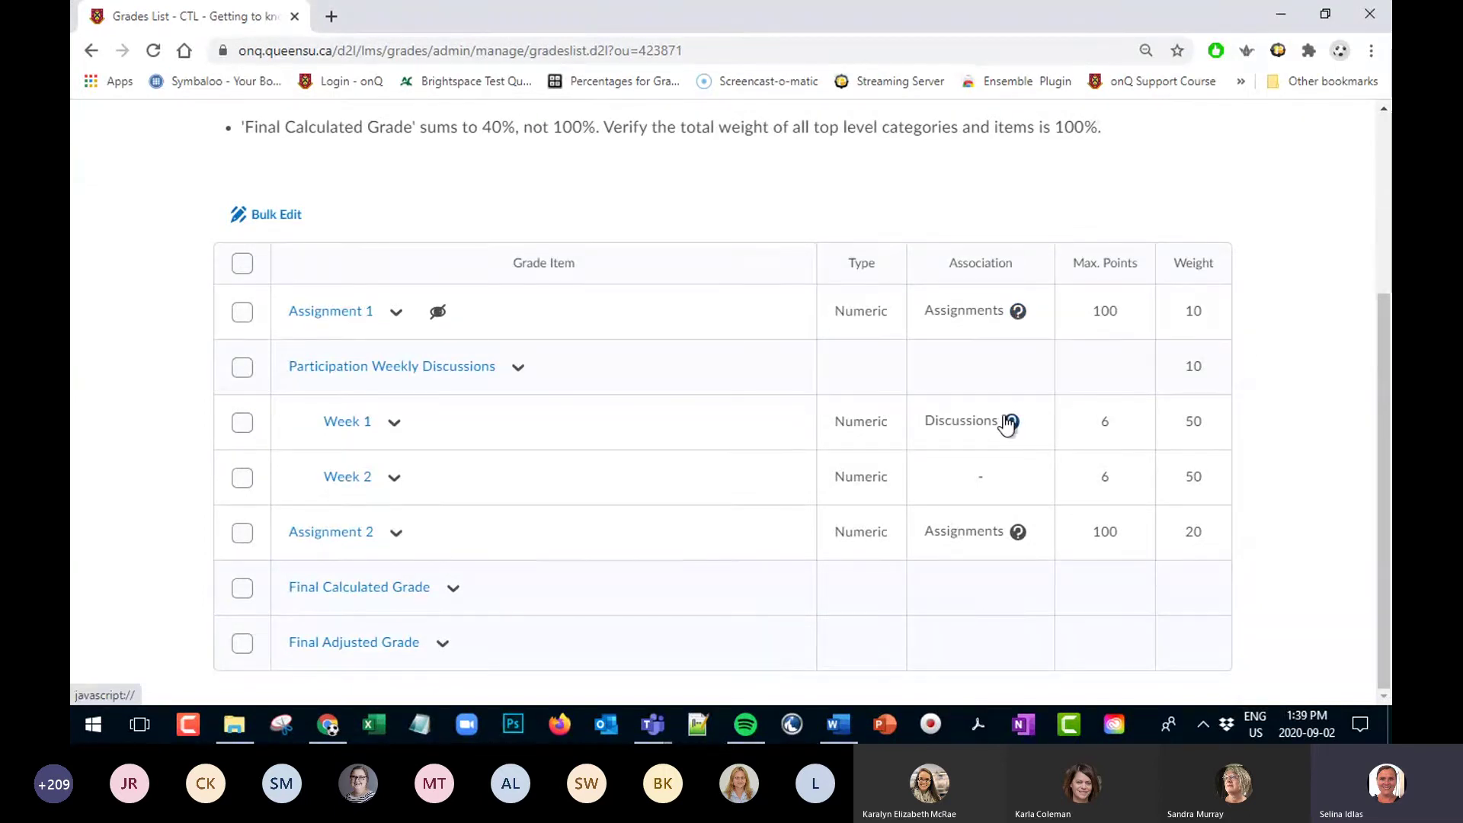
pyautogui.click(394, 488)
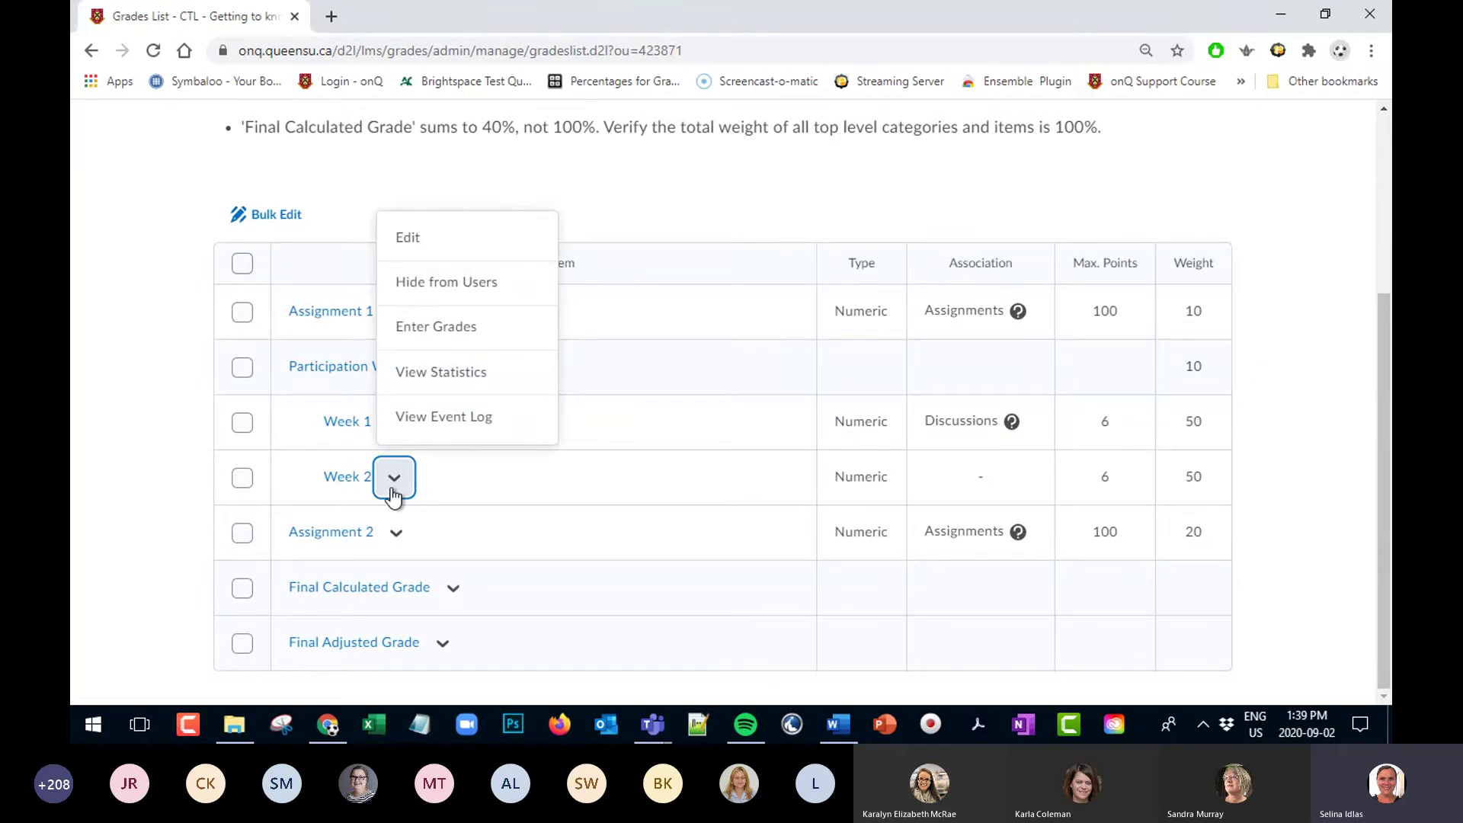
# Enter Week 2 grades of 4, 5, 6 and 3 out of 6 for the first four students
pyautogui.click(463, 325)
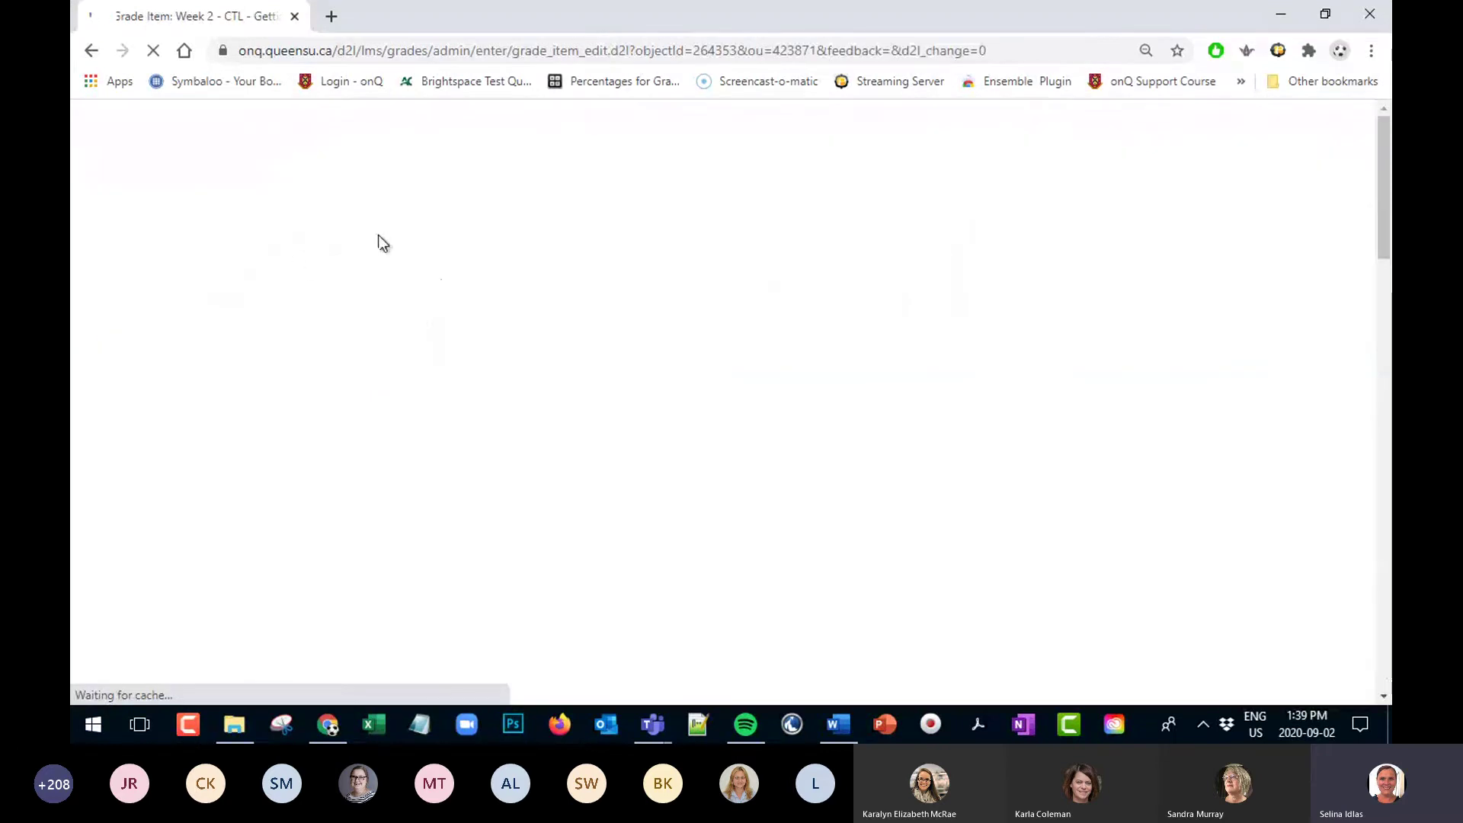
pyautogui.scroll(-6, 468, 337)
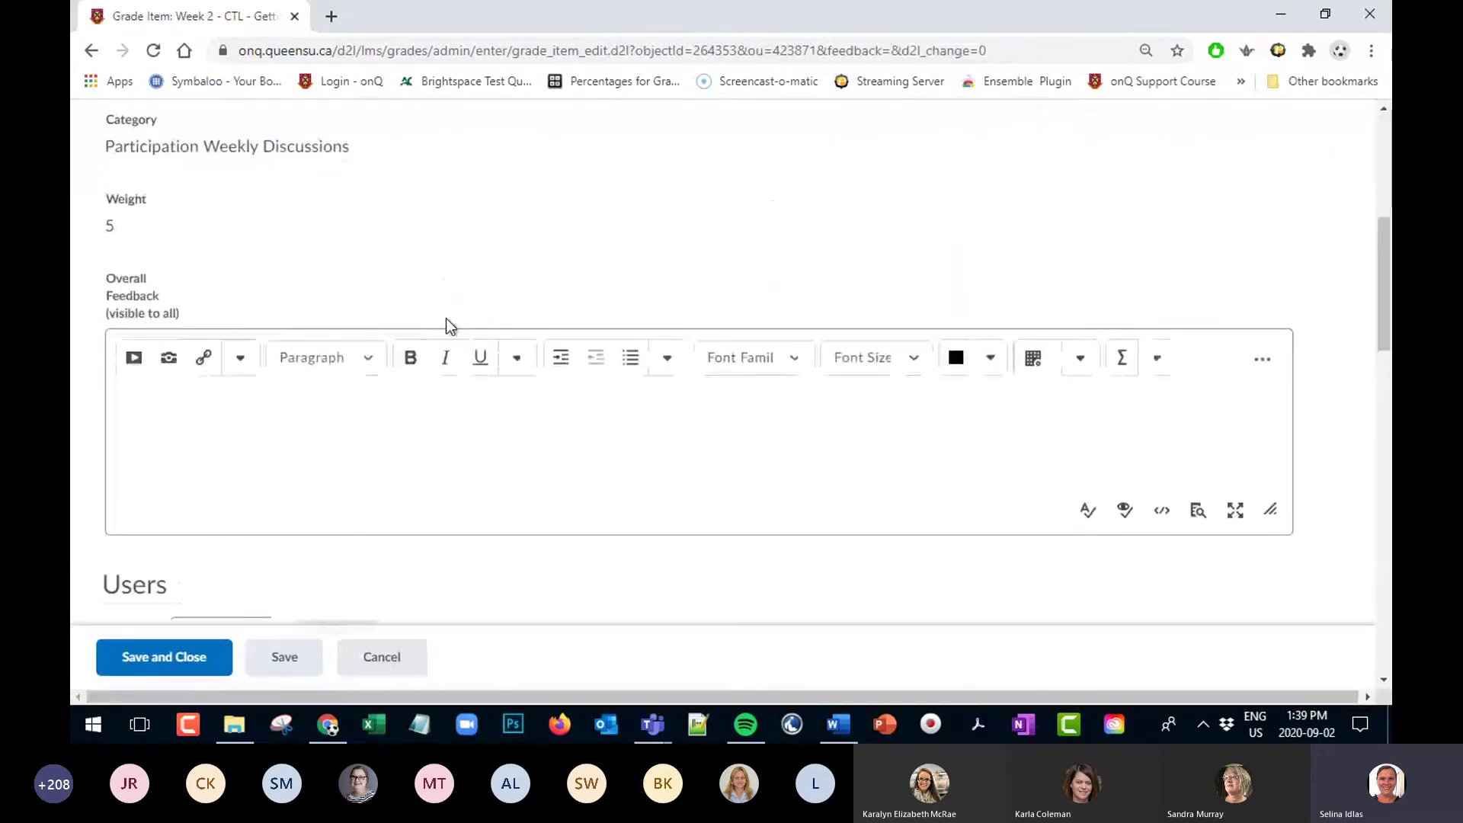
pyautogui.scroll(-8, 446, 318)
pyautogui.click(647, 271)
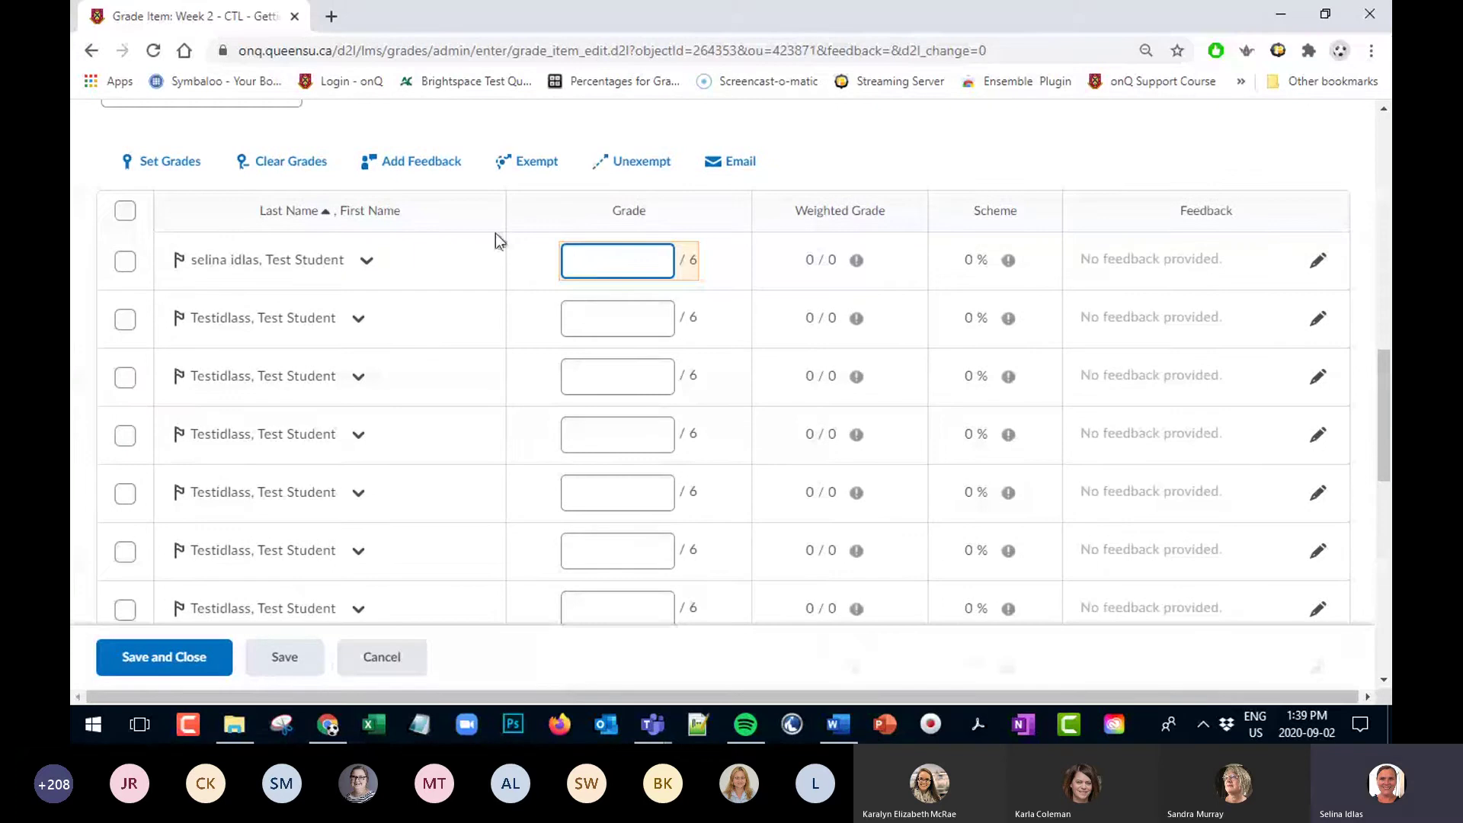
pyautogui.write('4')
pyautogui.click(632, 317)
pyautogui.write('5')
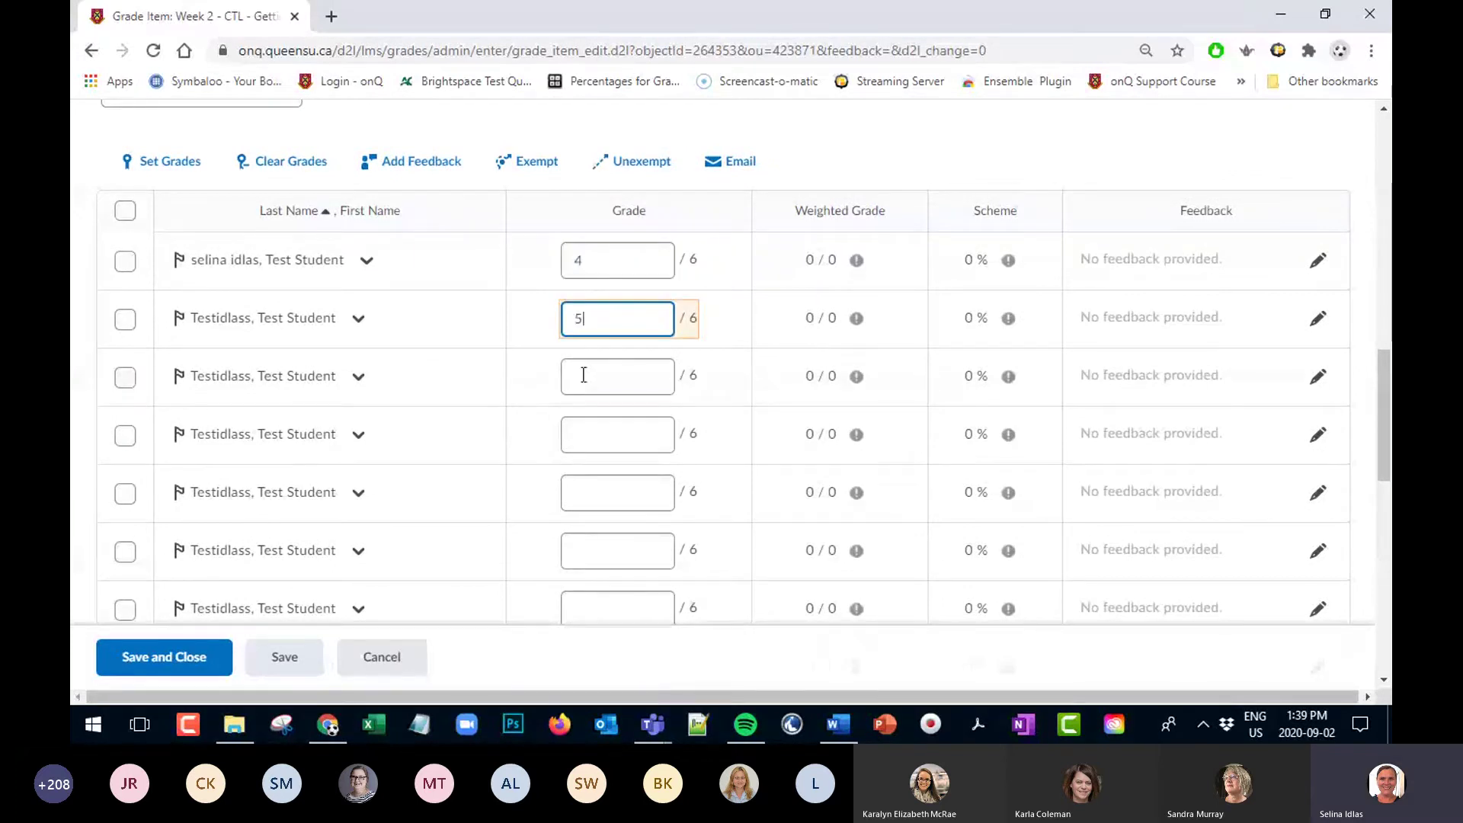
pyautogui.click(585, 375)
pyautogui.write('6')
pyautogui.click(612, 430)
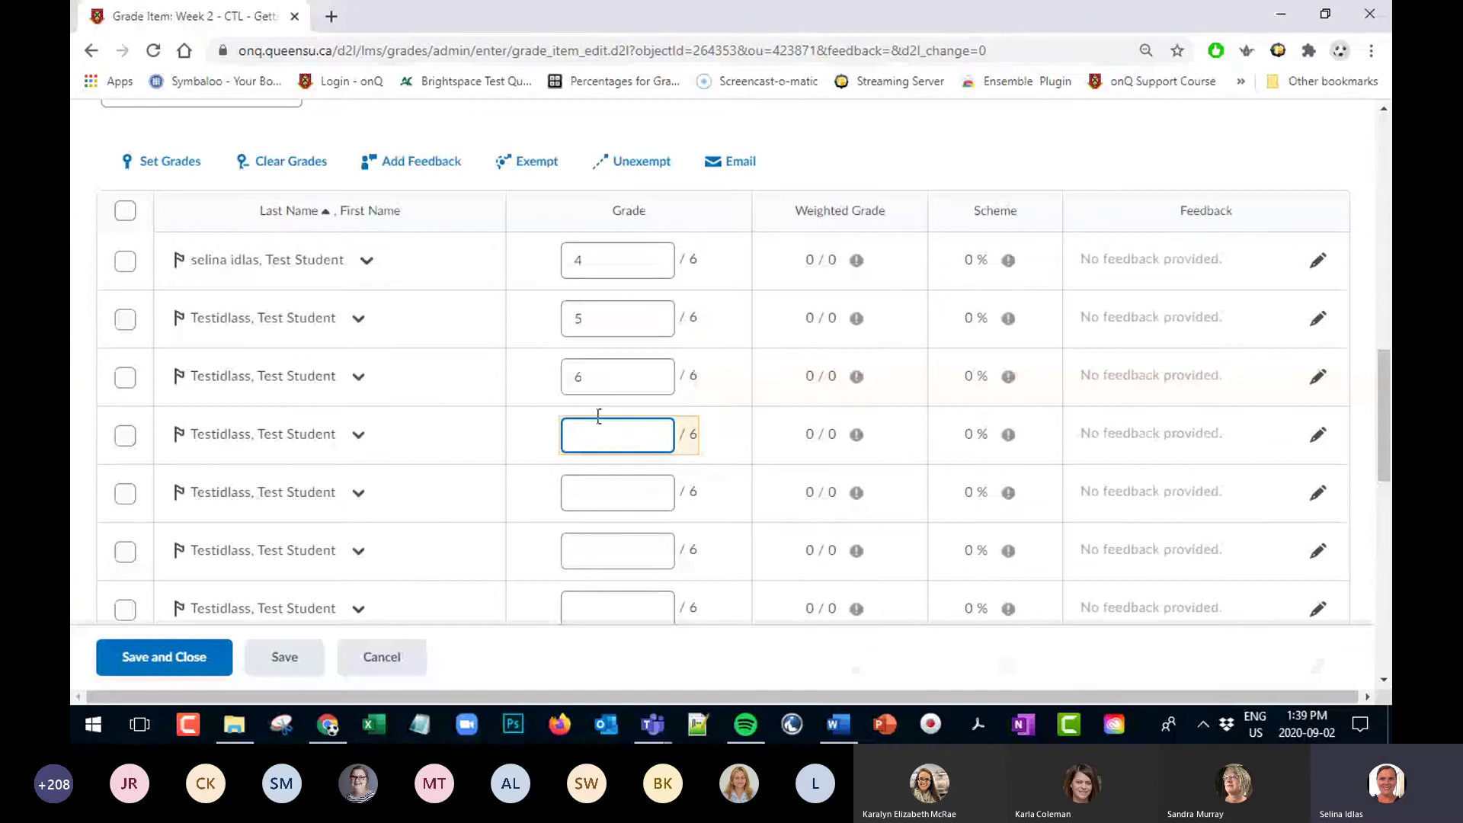
pyautogui.write('3')
# Enter grades 5, 6 and 4 for students five to seven, then open the first student's feedback
pyautogui.click(597, 490)
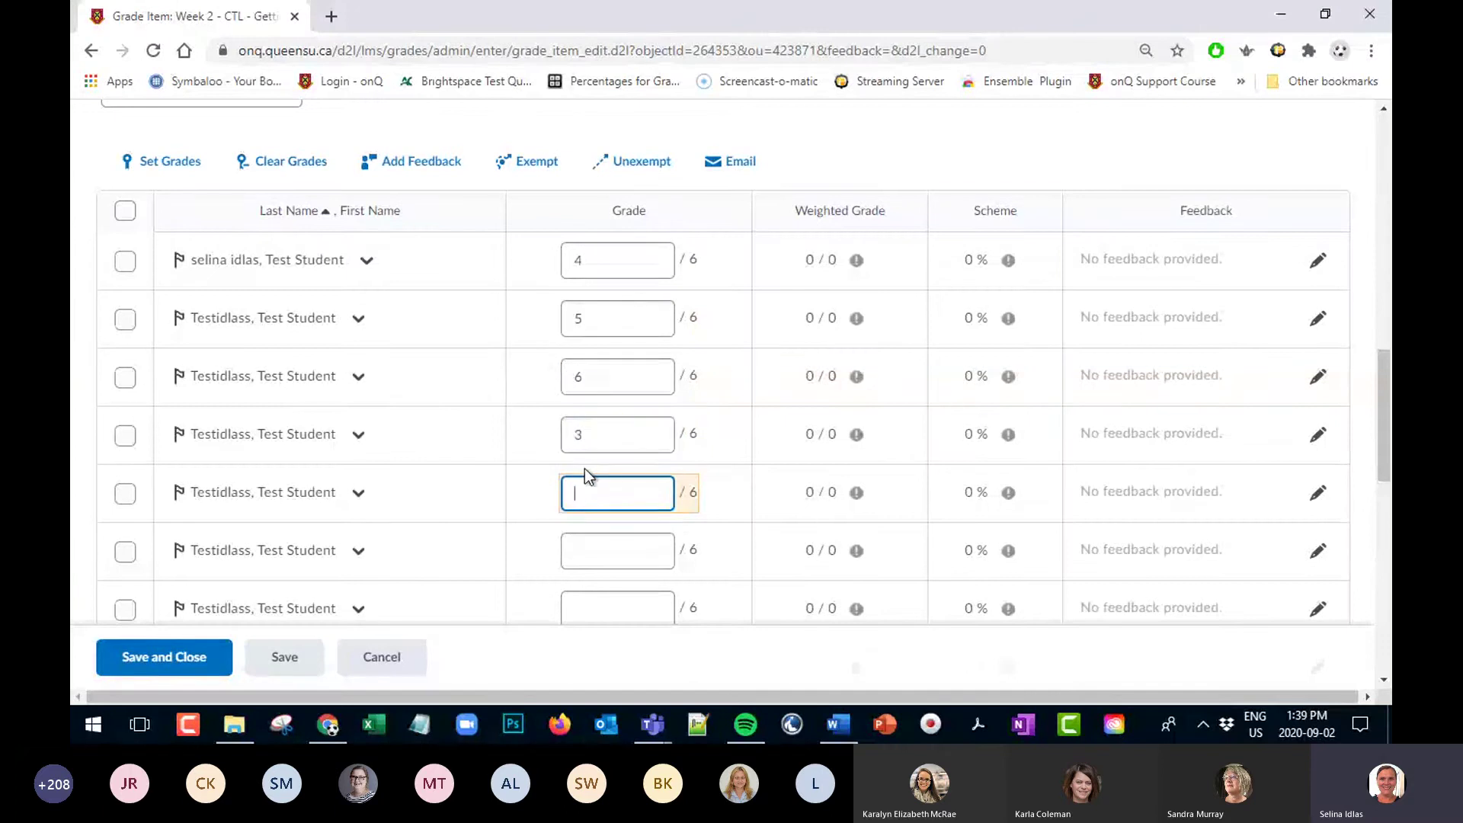
pyautogui.write('5')
pyautogui.click(594, 542)
pyautogui.write('6')
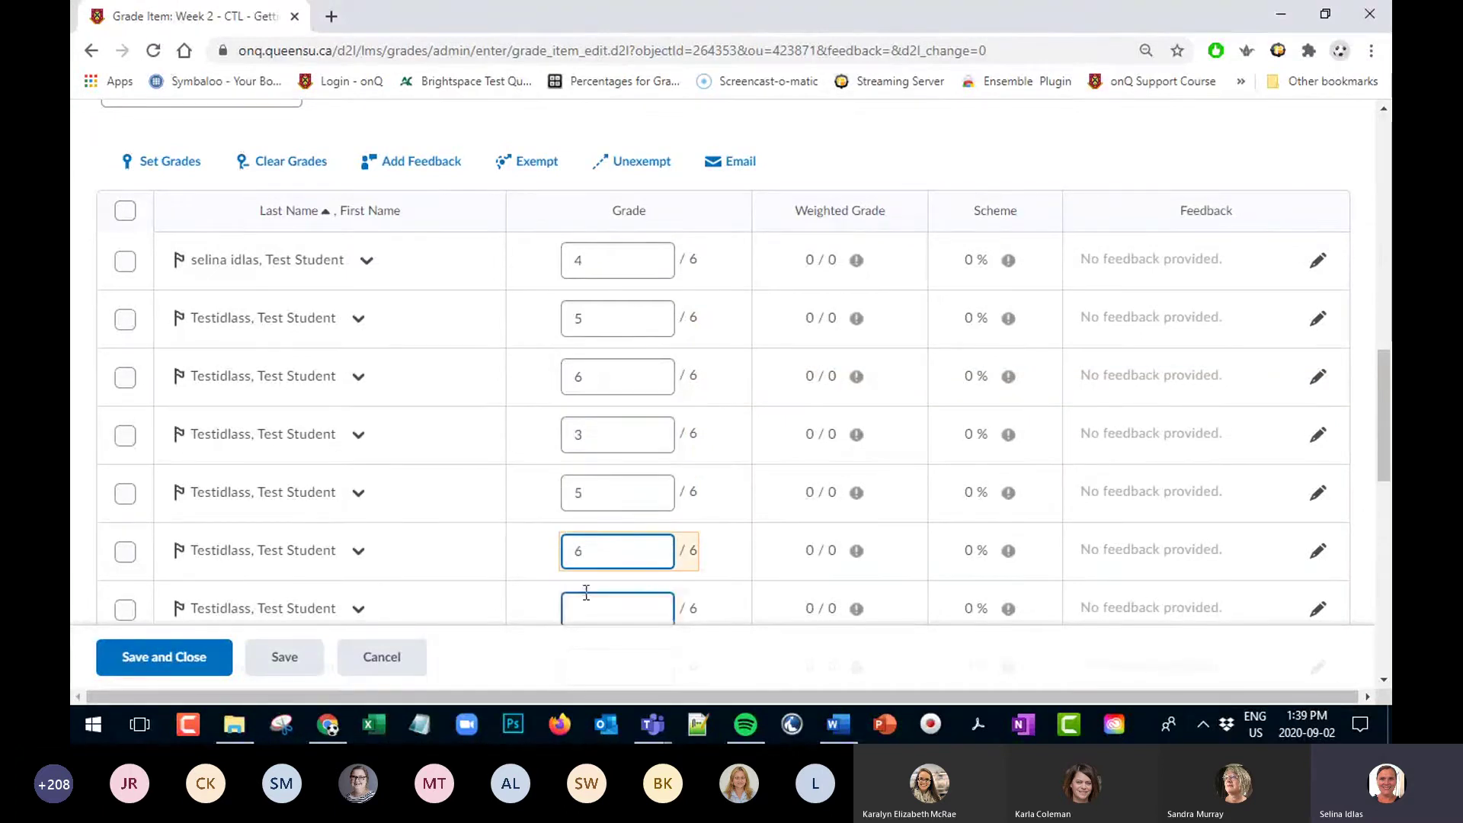
pyautogui.click(586, 593)
pyautogui.write('4')
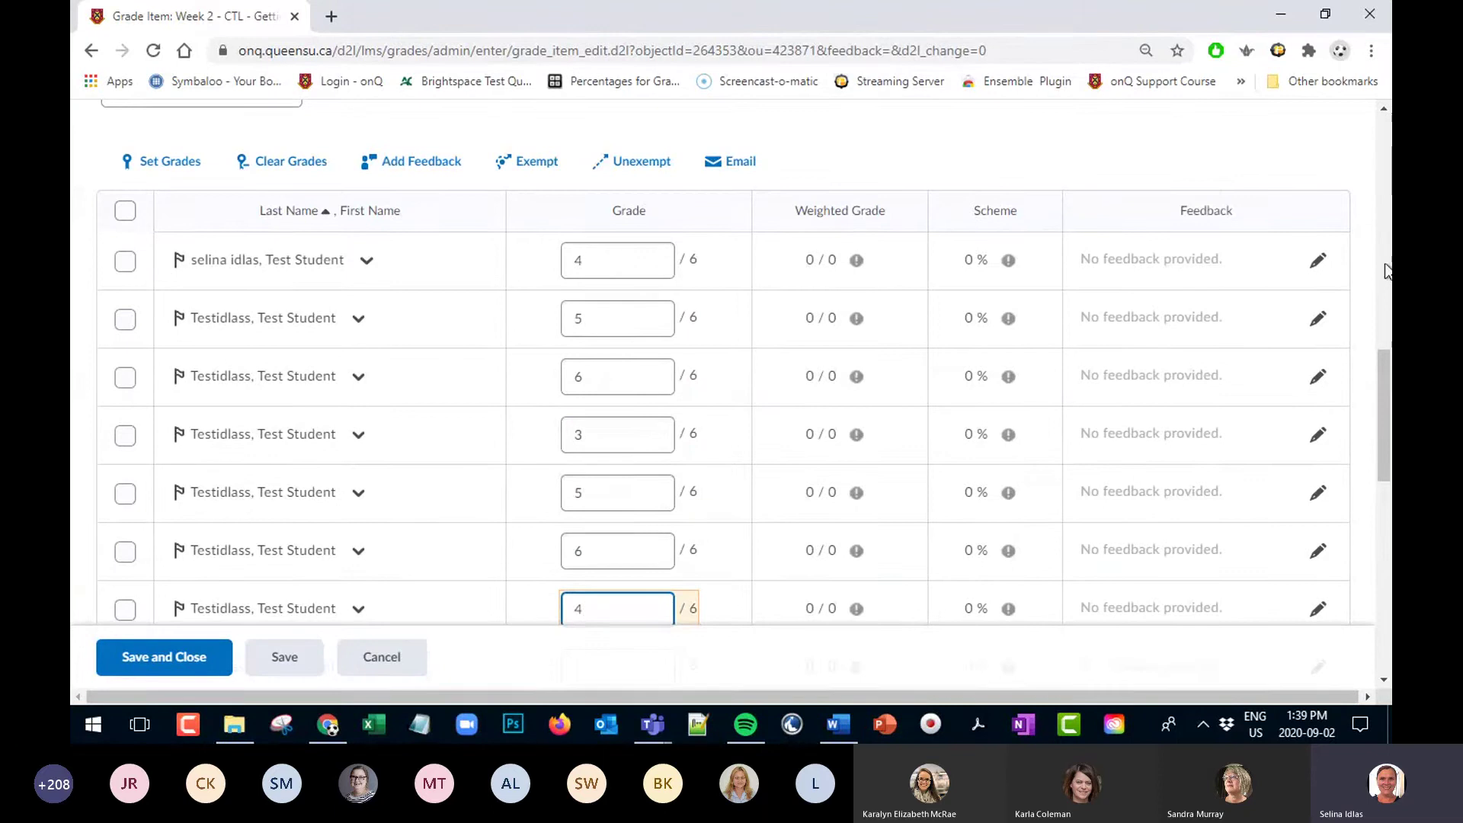
pyautogui.click(1317, 261)
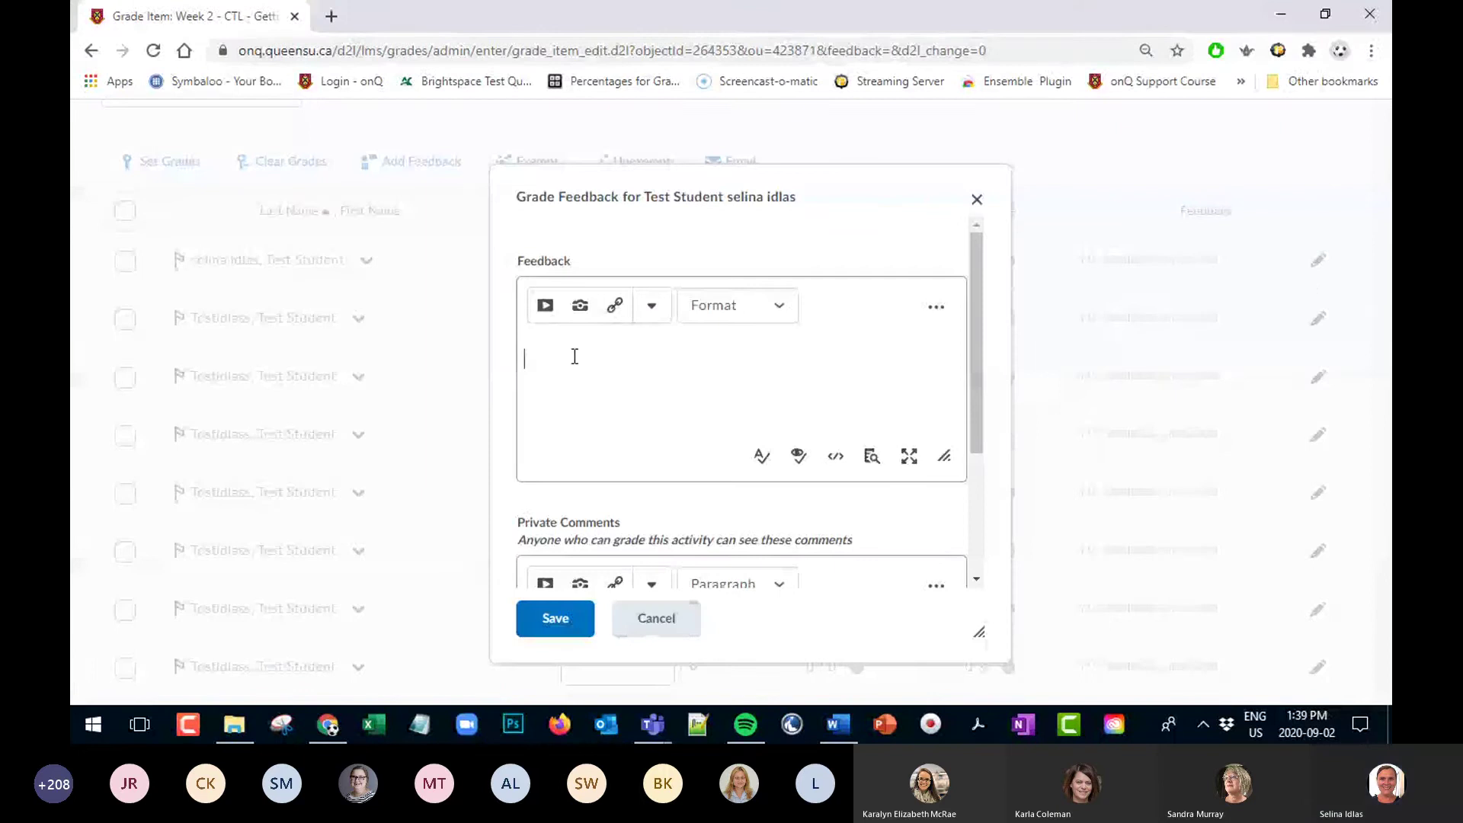
# Write 'great' as the first student's Week 2 feedback and save it
pyautogui.write('g')
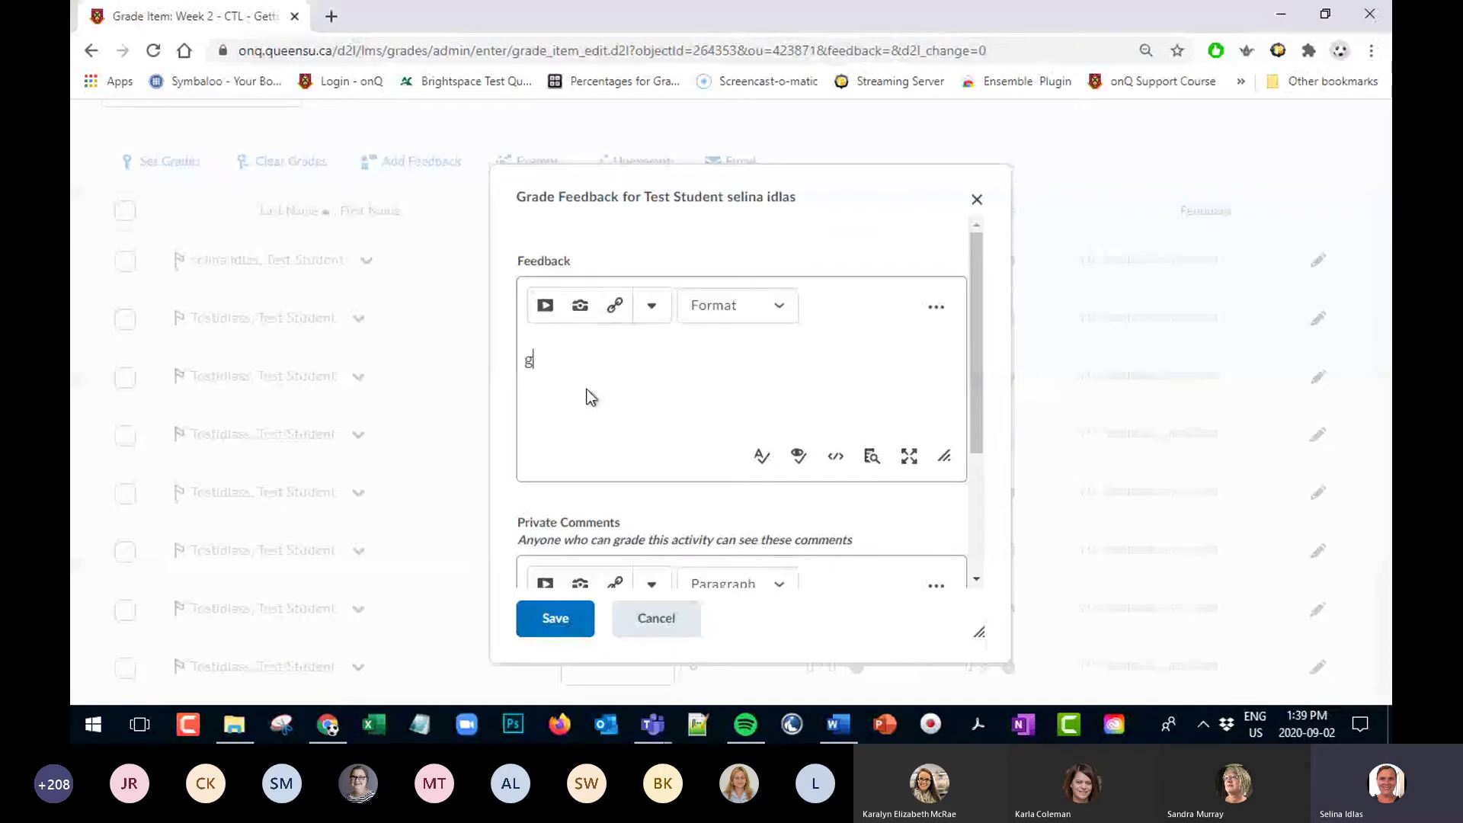
pyautogui.write('reat')
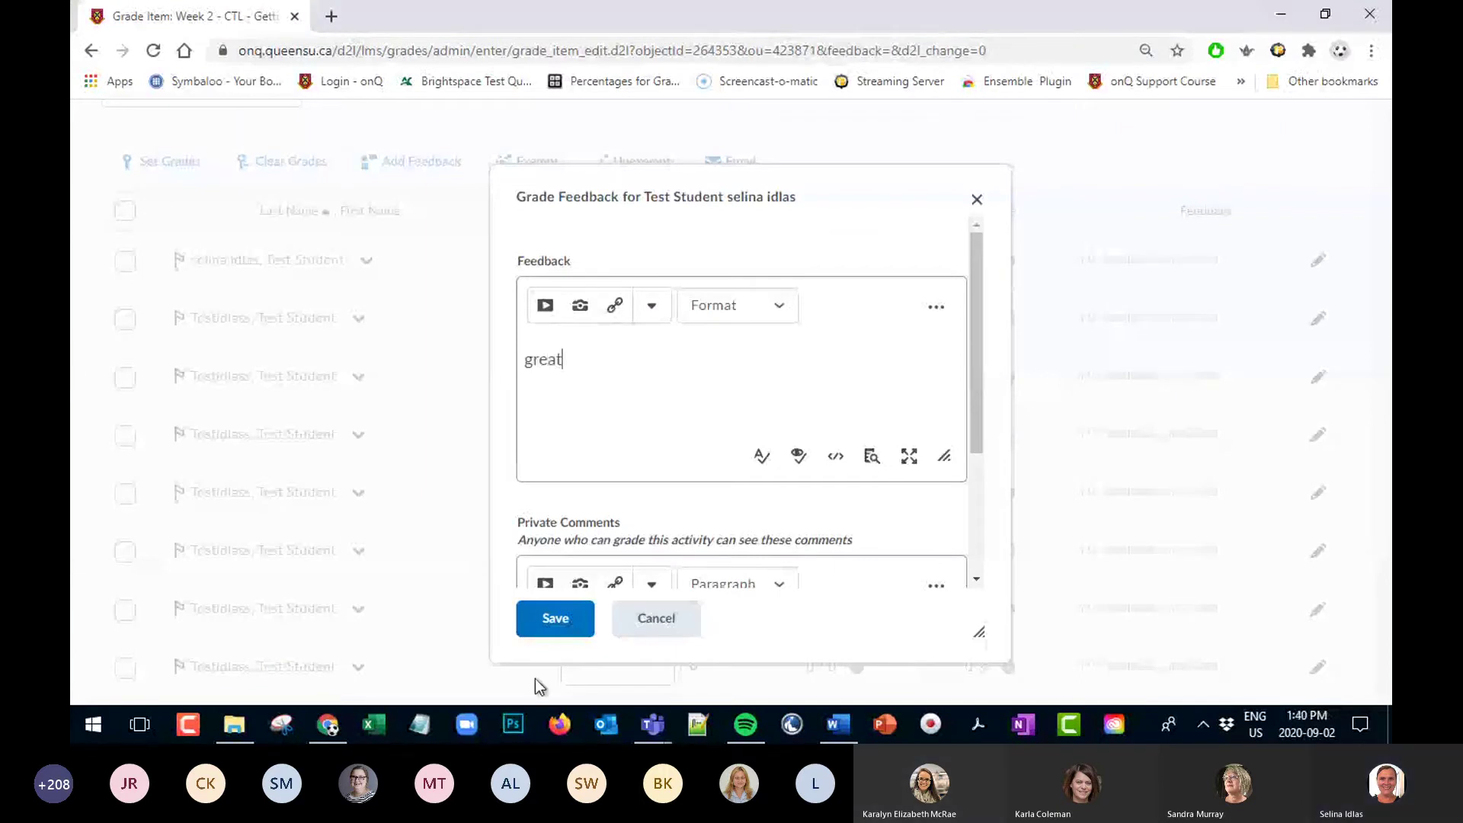
pyautogui.scroll(-4, 675, 391)
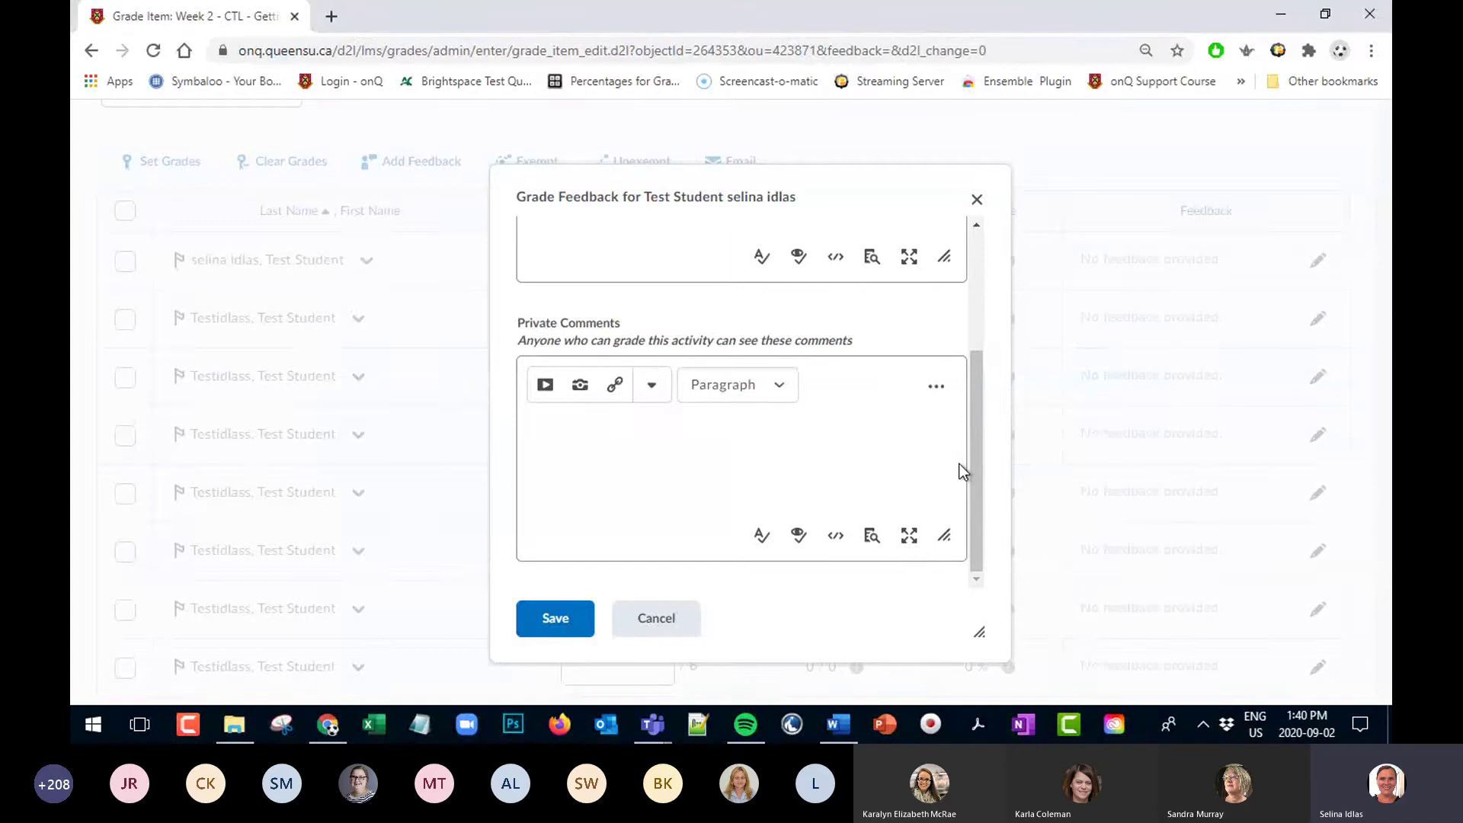
pyautogui.click(544, 631)
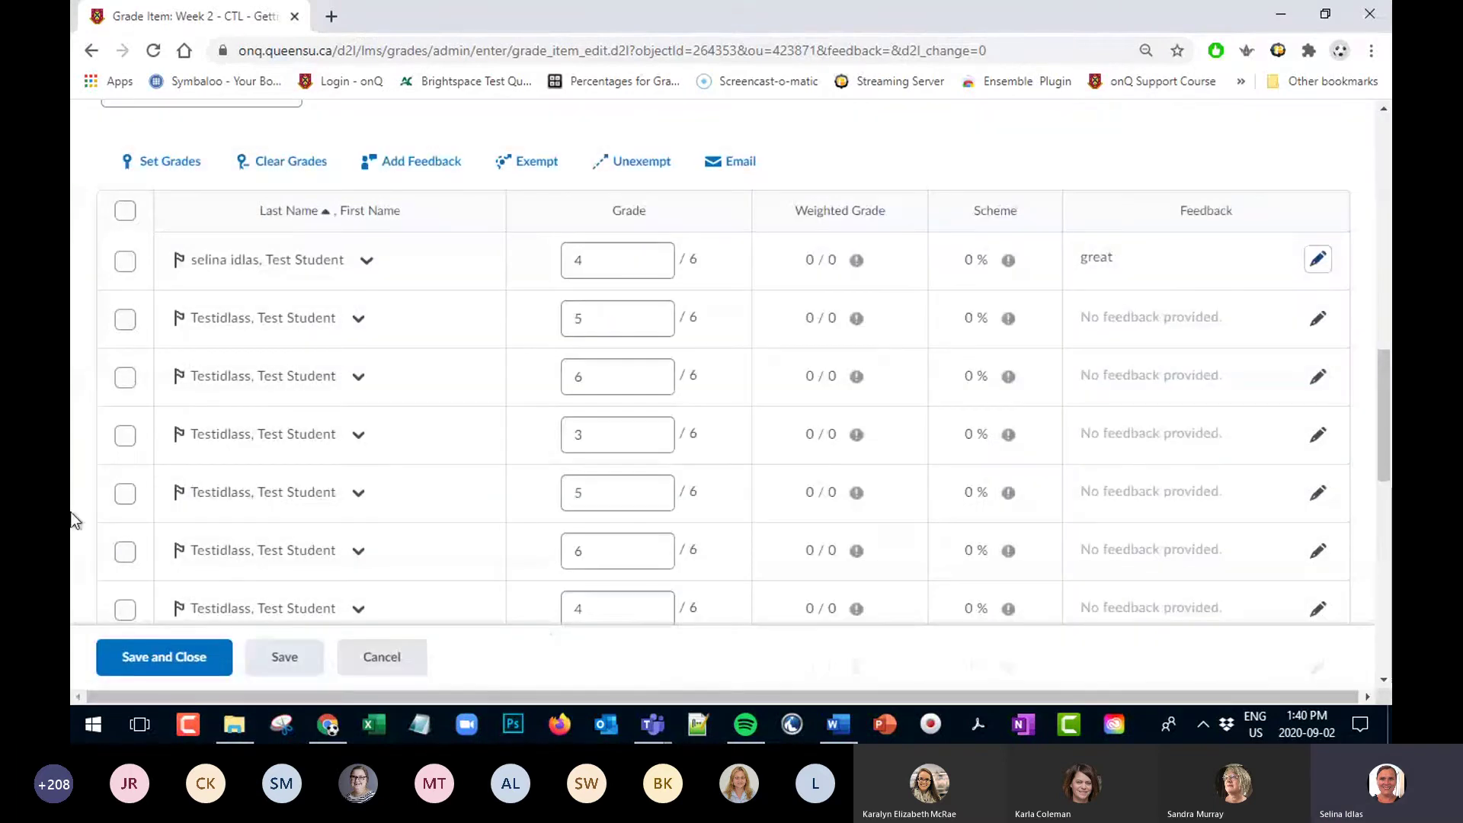
# Save and close the Week 2 grades, confirm the changes, and return to the Enter Grades overview
pyautogui.click(145, 660)
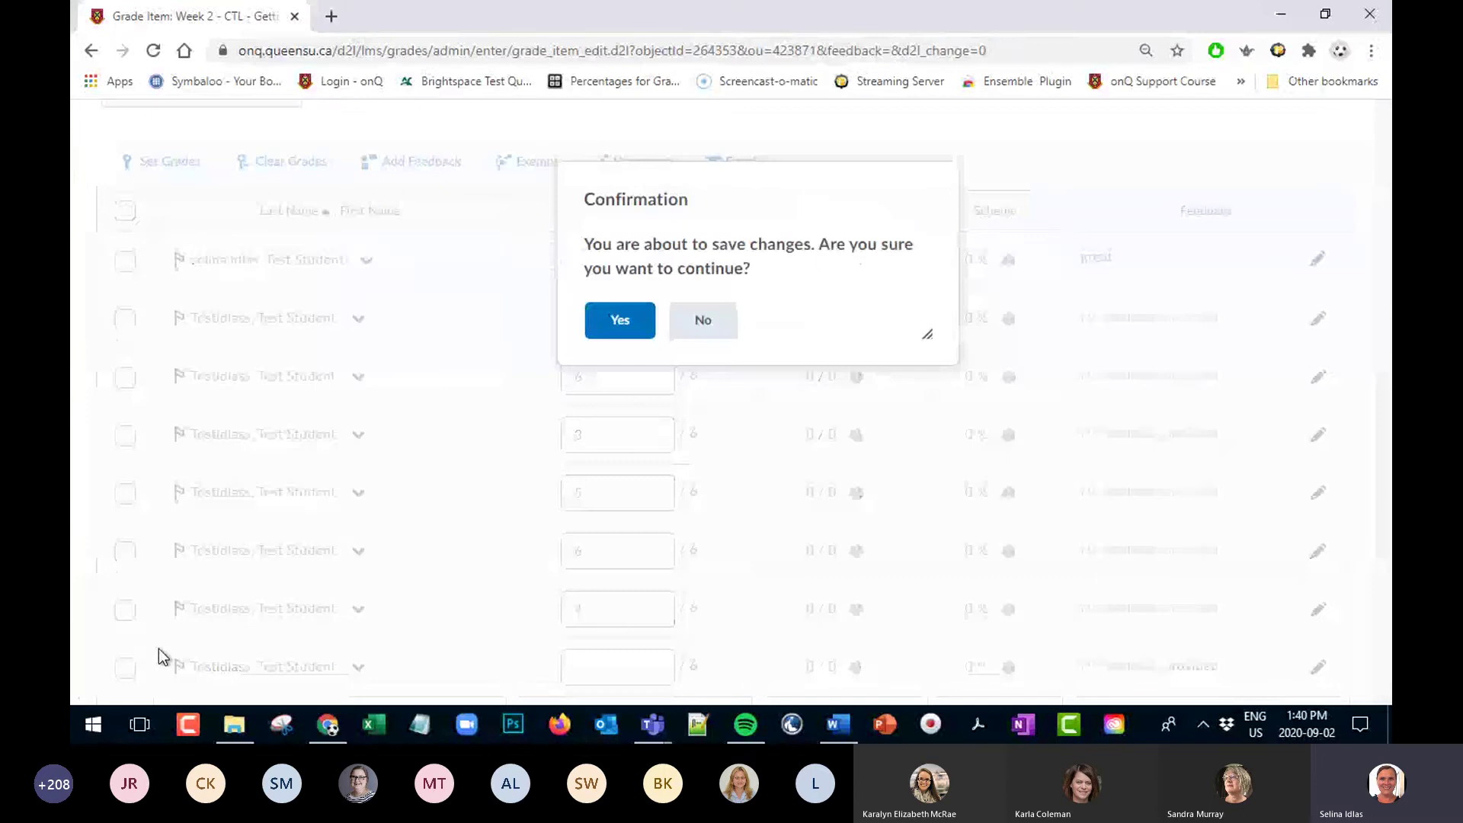
pyautogui.click(613, 323)
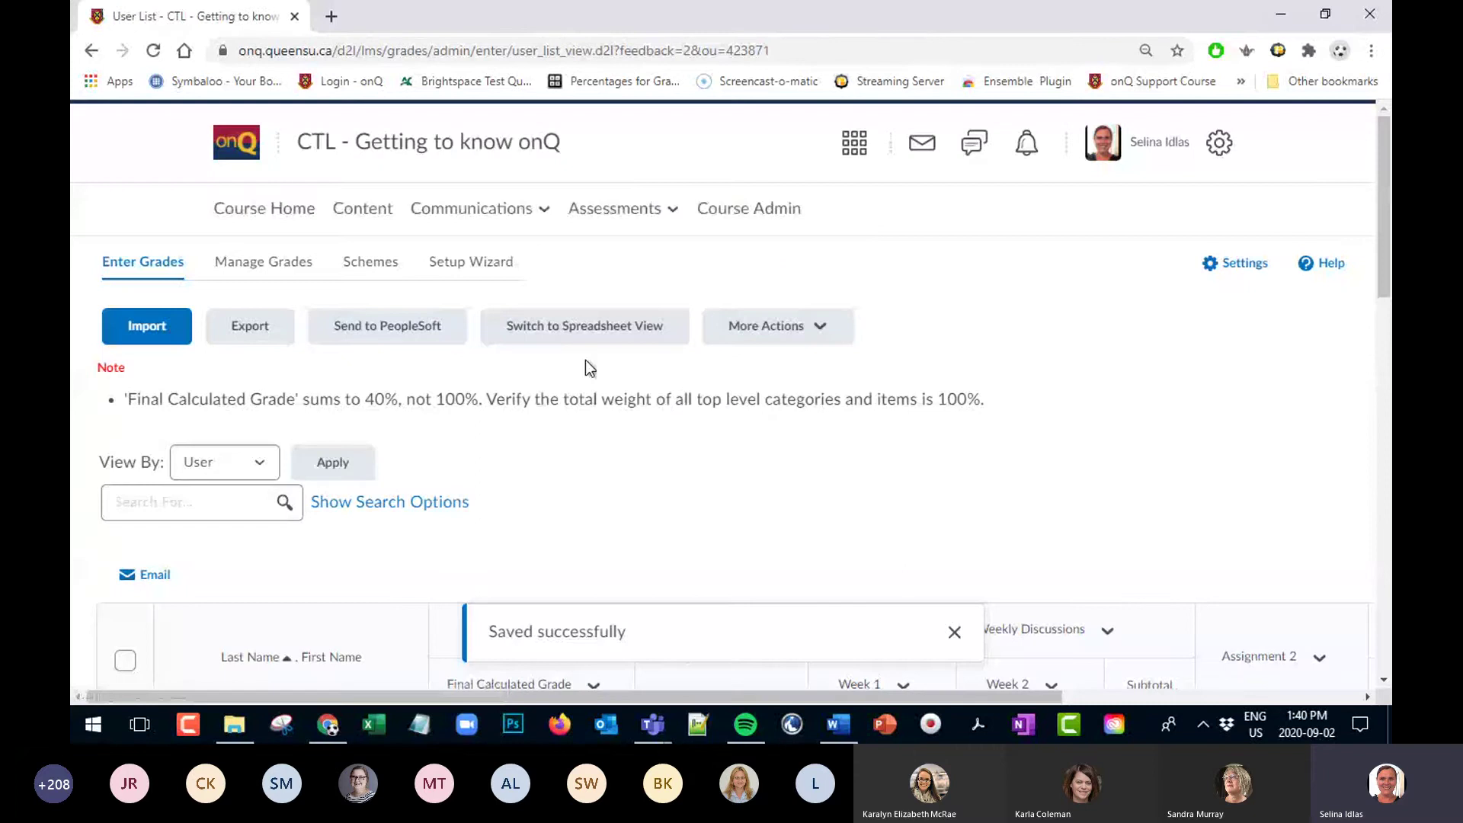
pyautogui.scroll(-5, 567, 396)
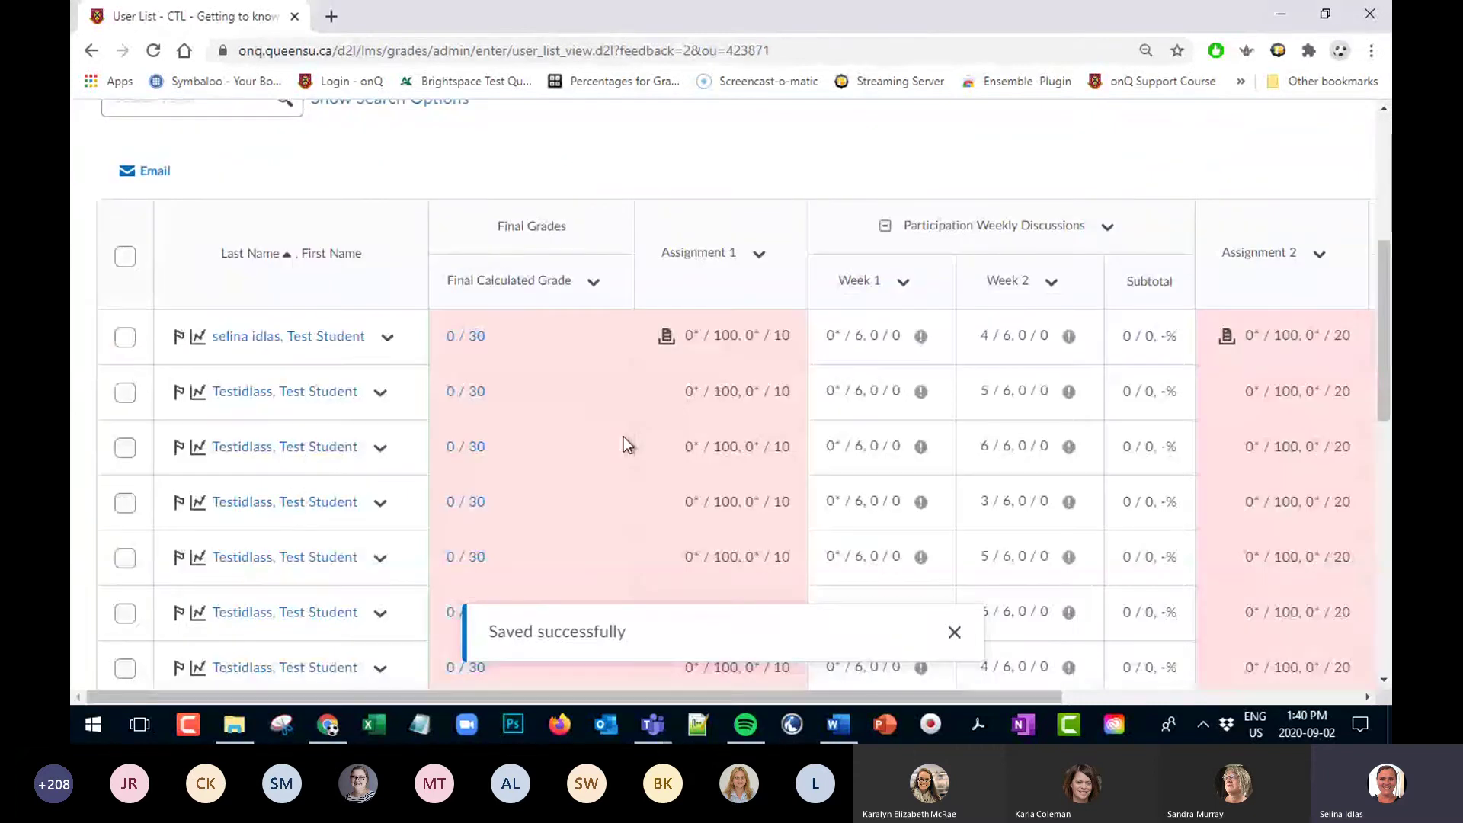
pyautogui.scroll(4, 624, 440)
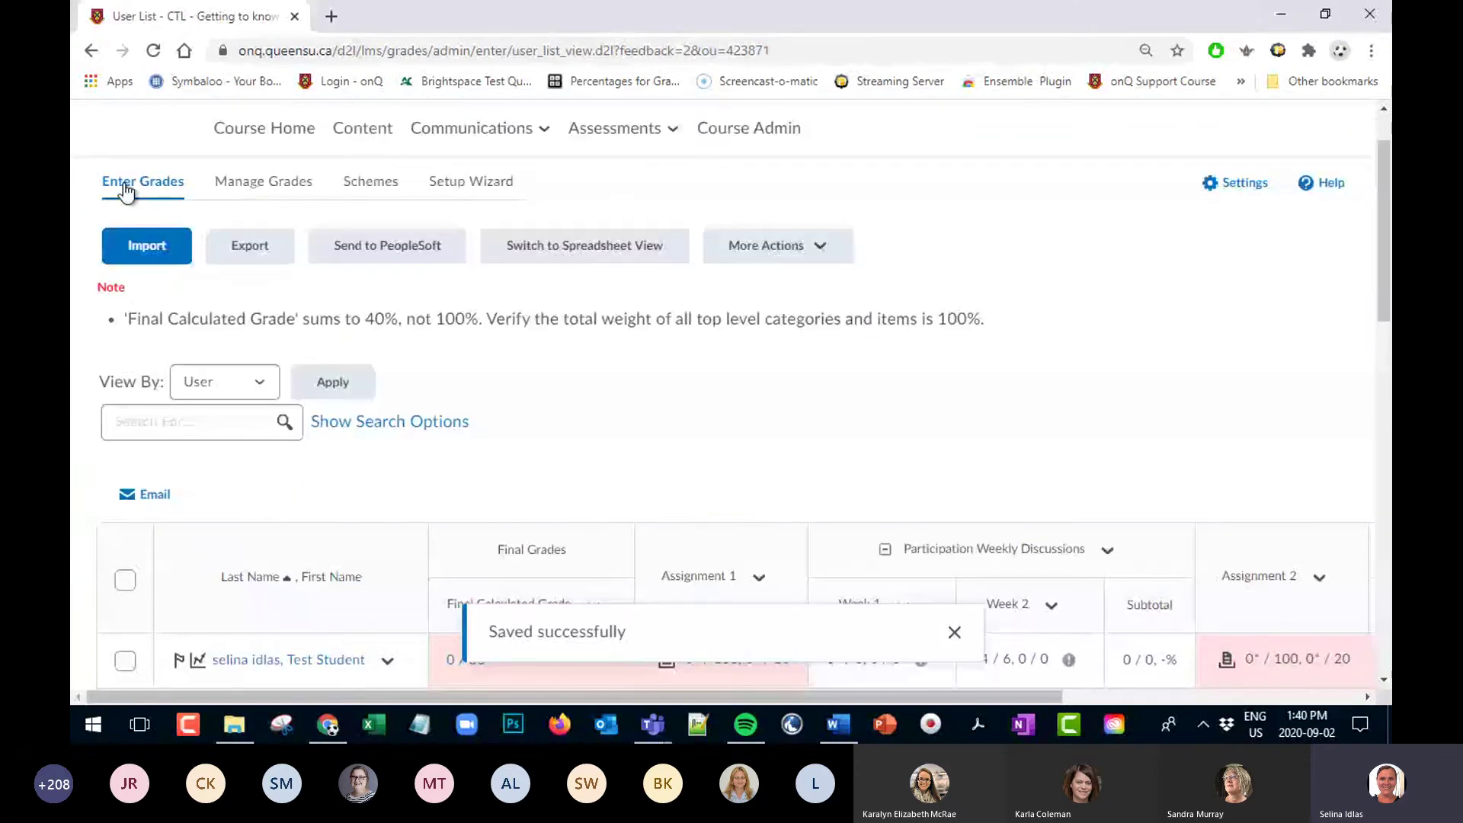
pyautogui.click(126, 191)
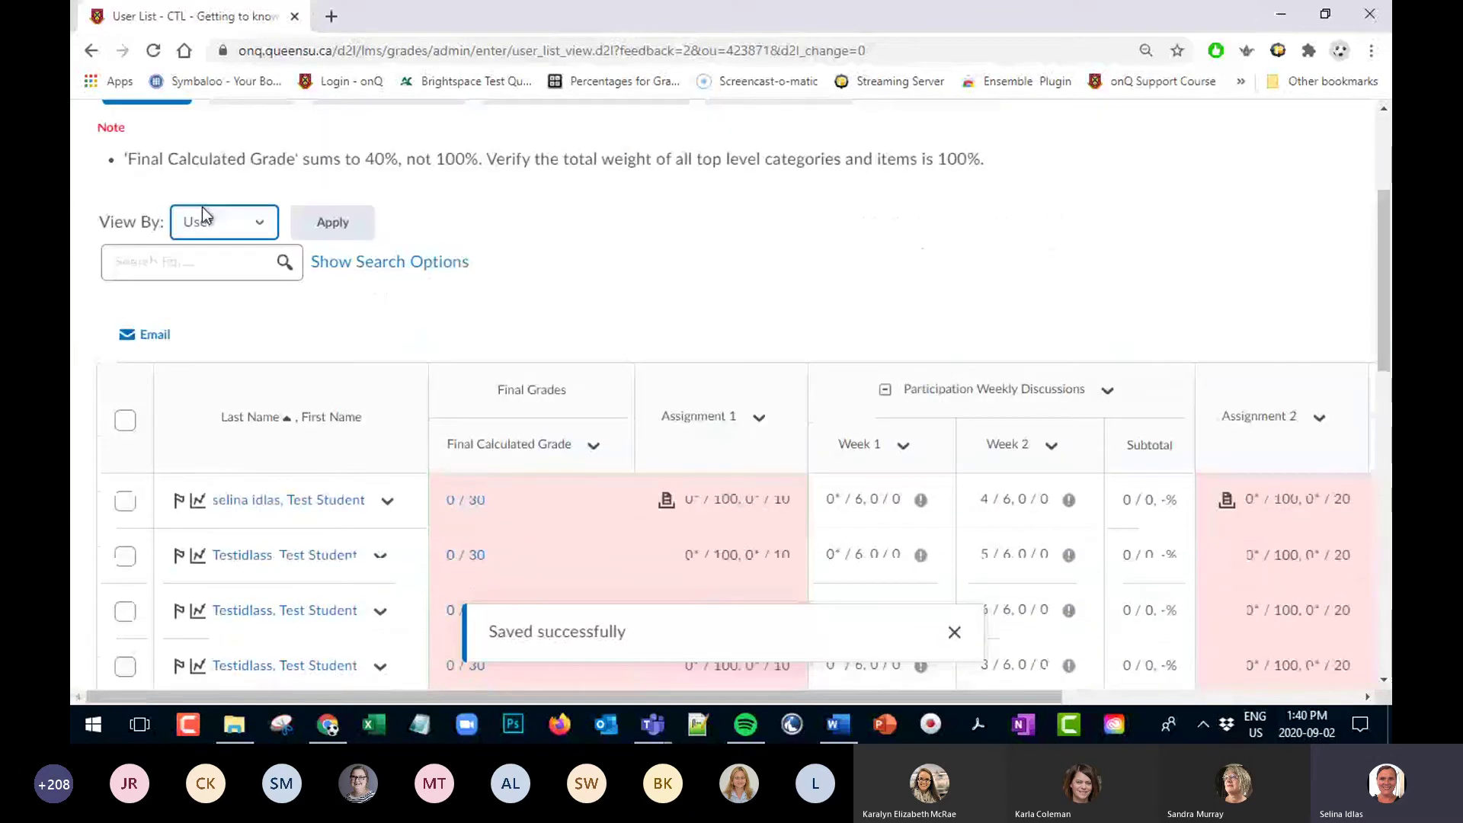
pyautogui.scroll(3, 267, 184)
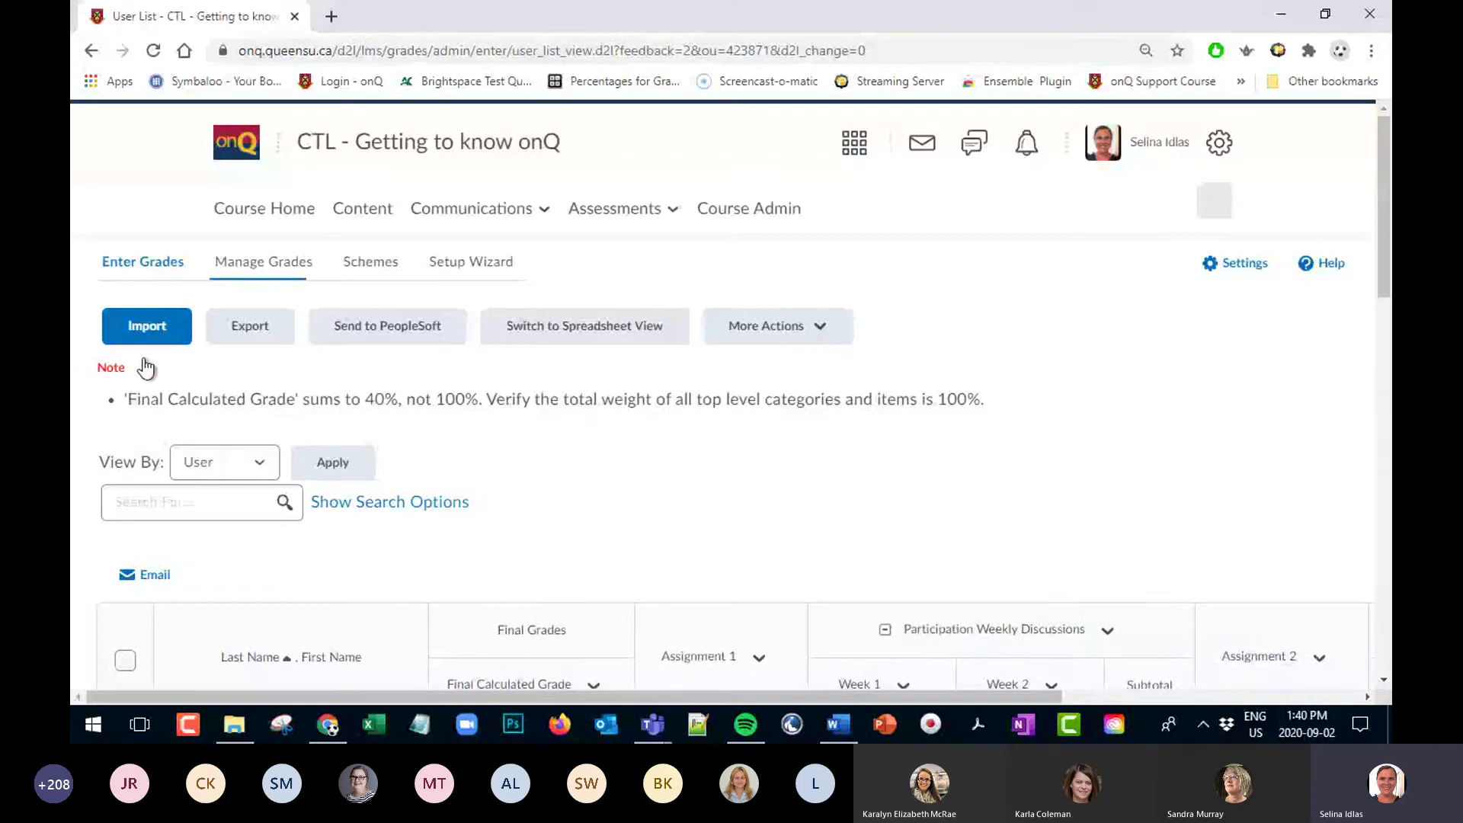
pyautogui.click(231, 267)
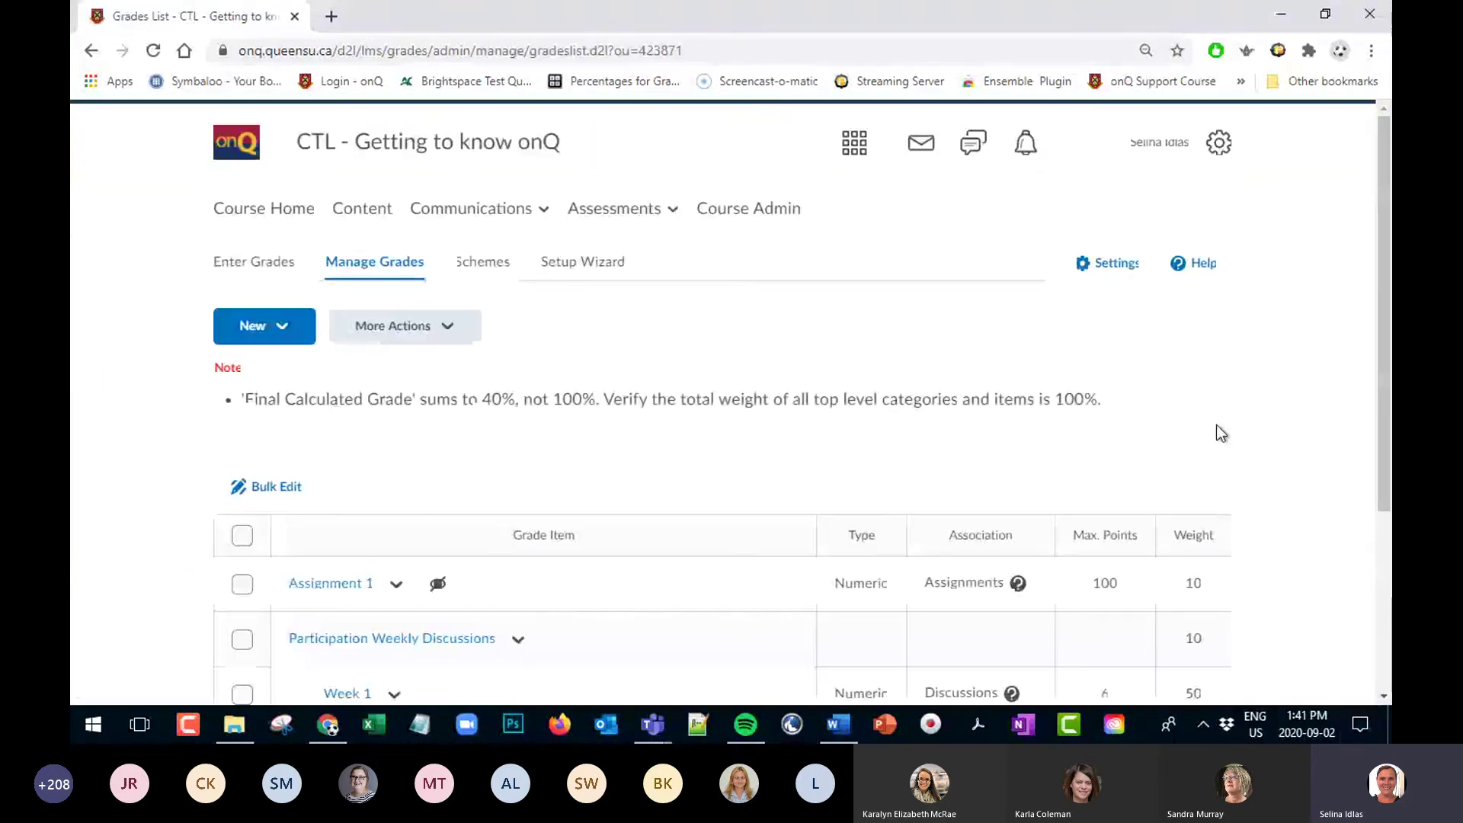
pyautogui.scroll(-3, 1216, 424)
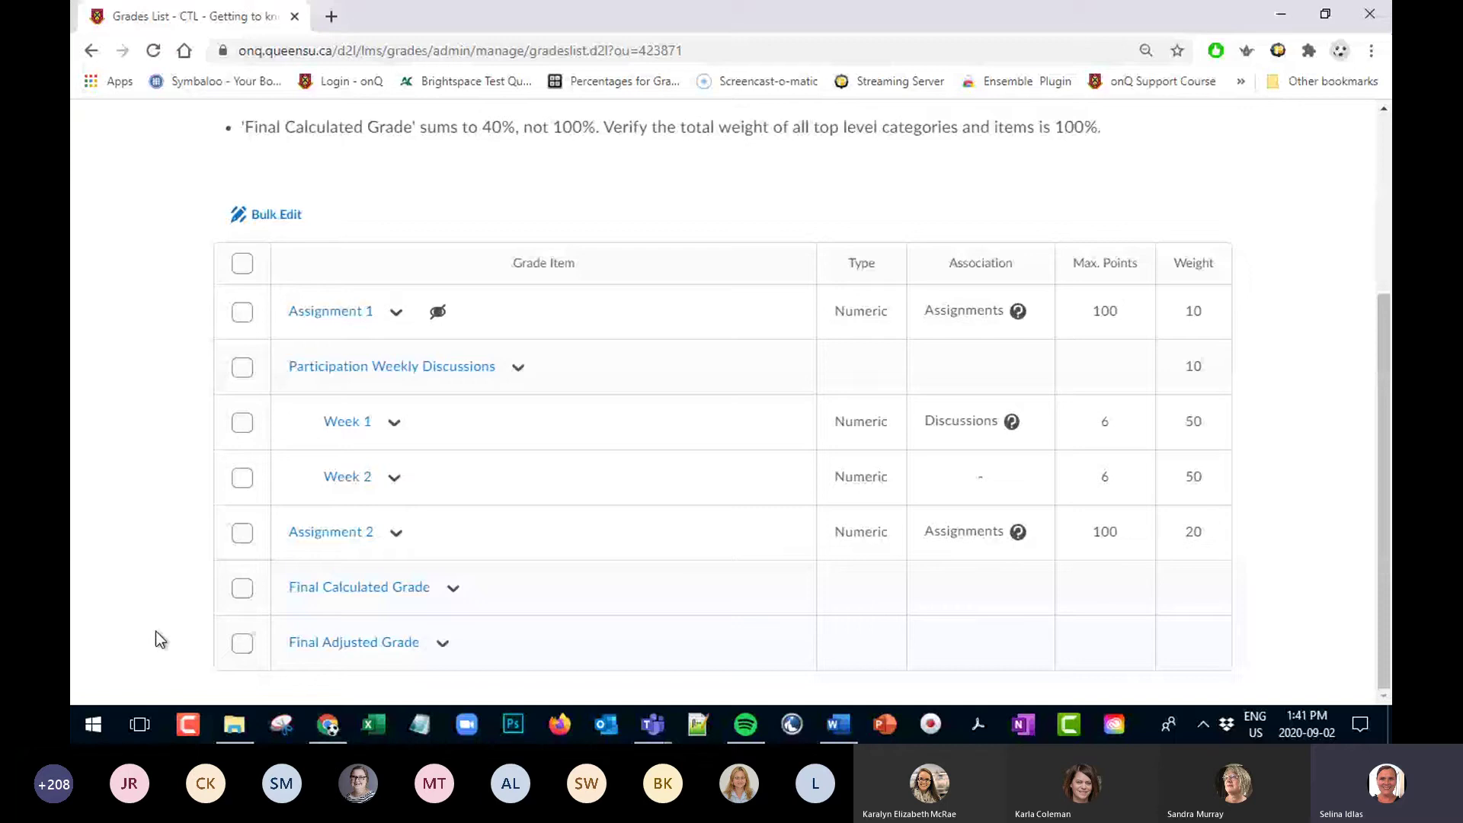
pyautogui.scroll(3, 168, 602)
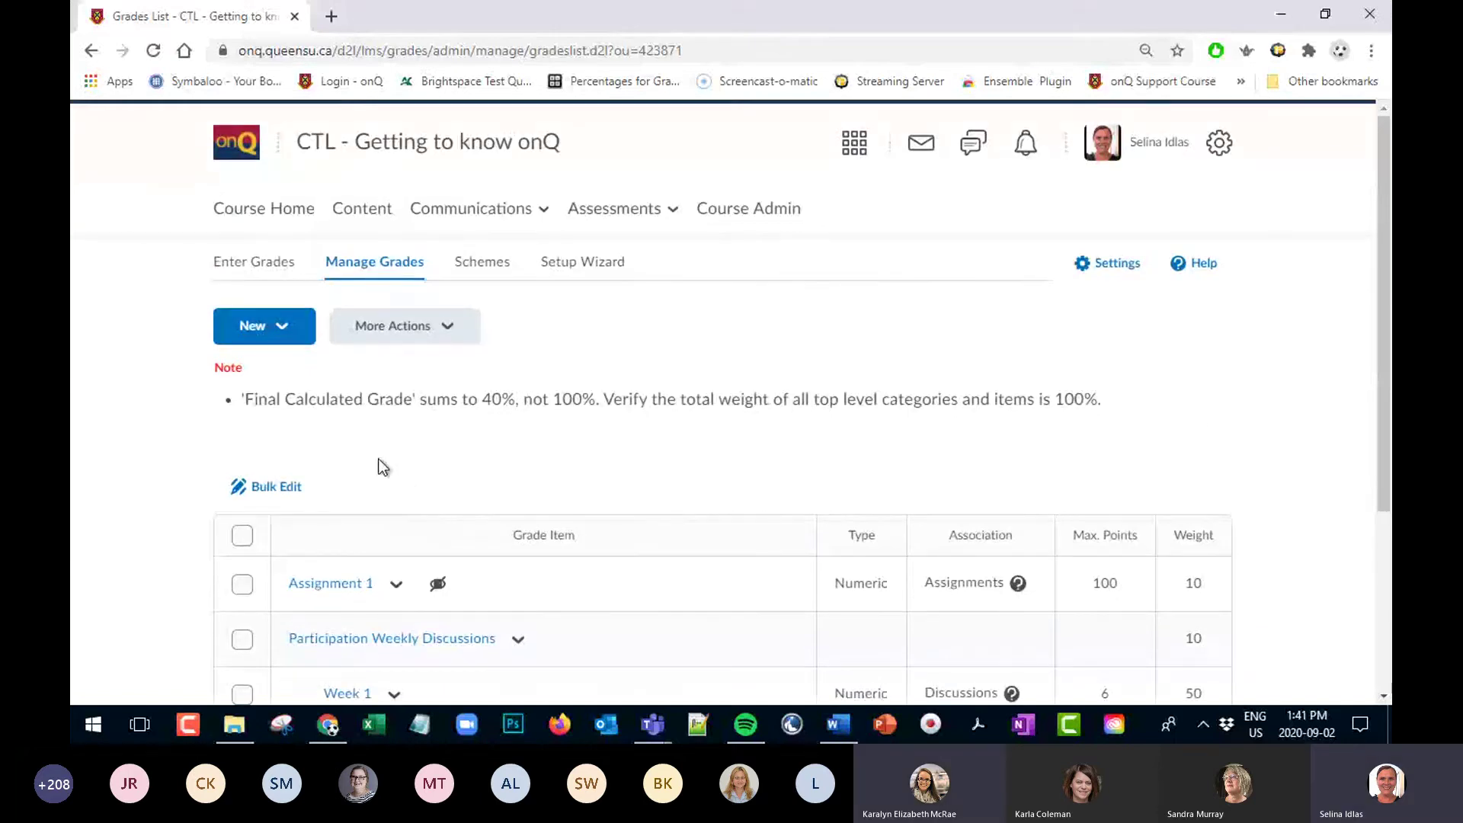
pyautogui.click(353, 279)
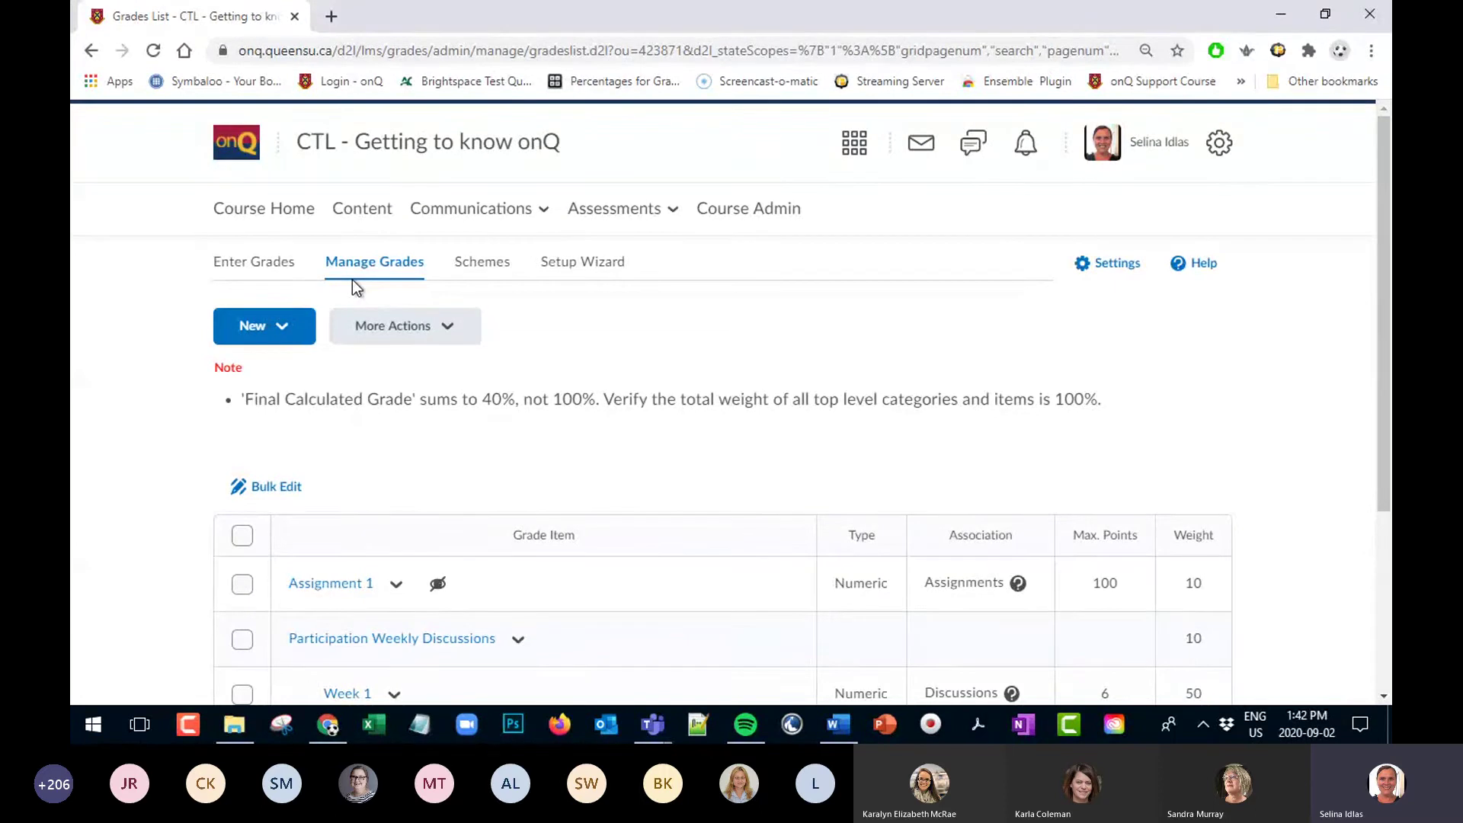
pyautogui.scroll(-2, 1242, 291)
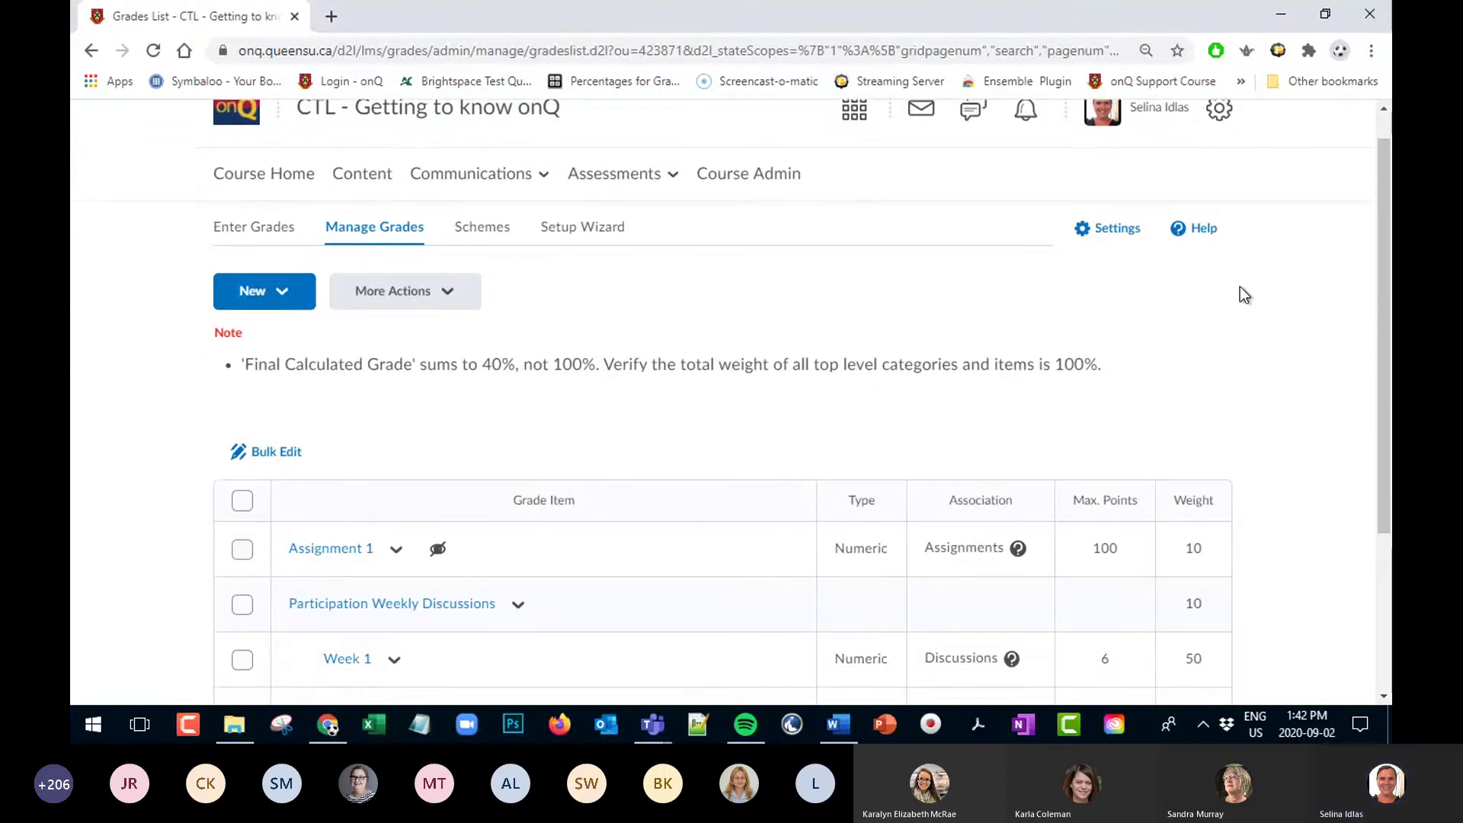
pyautogui.scroll(-2, 784, 458)
pyautogui.scroll(1, 1042, 465)
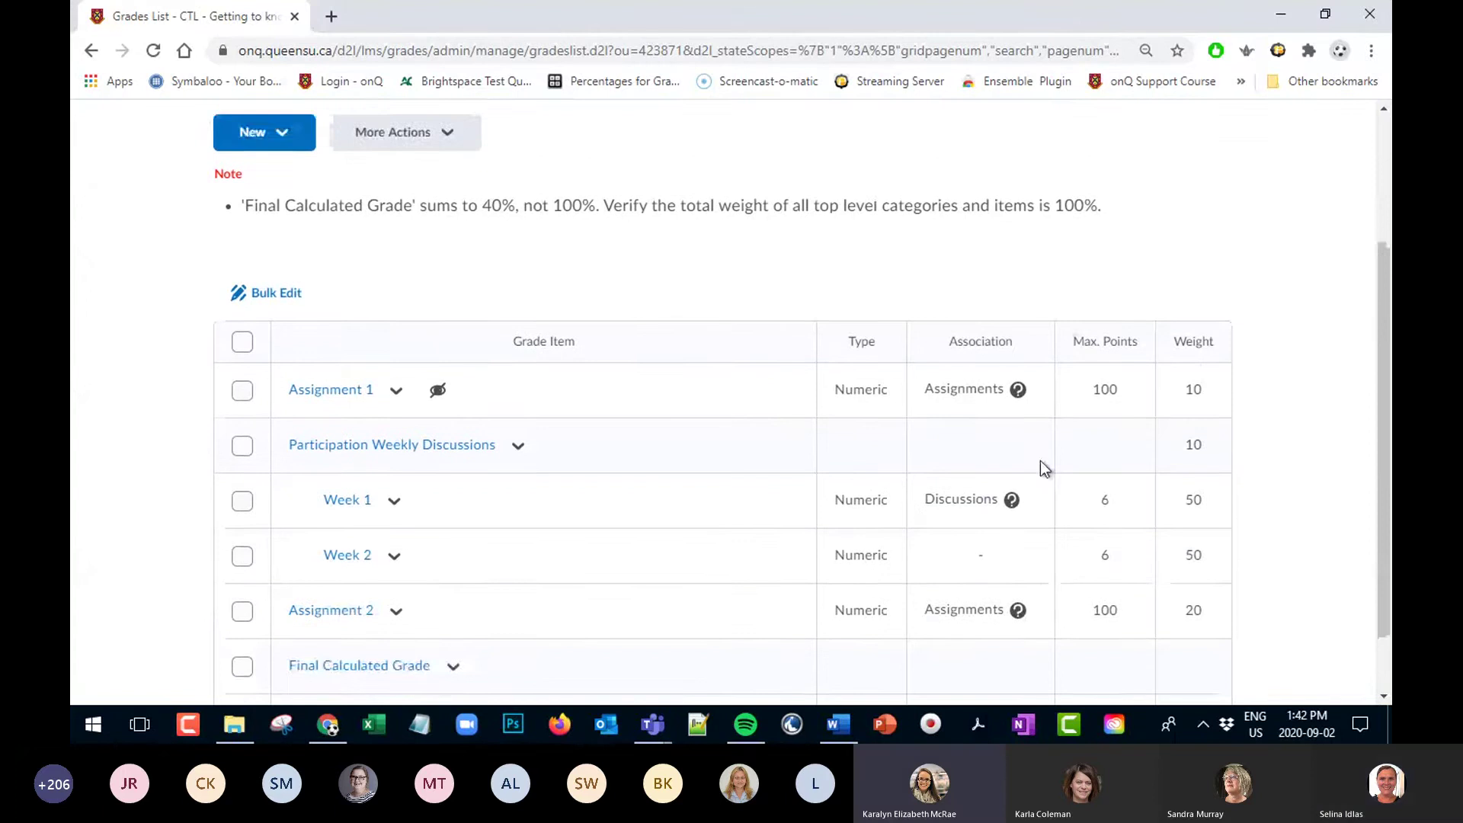
pyautogui.scroll(2, 770, 403)
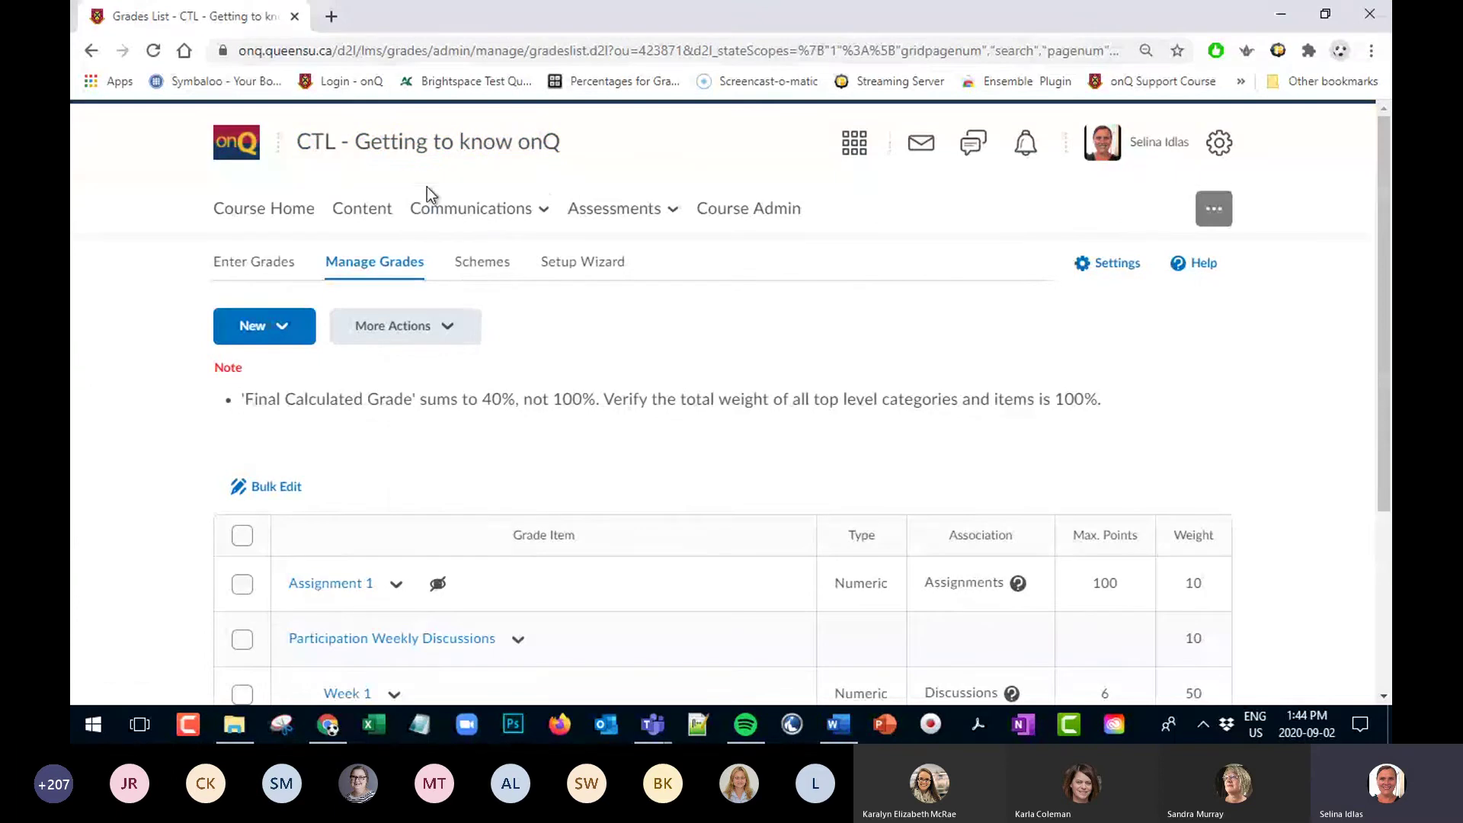
# Go to Communications > Discussions and bring up the Week 1 topic's action menu
pyautogui.click(470, 213)
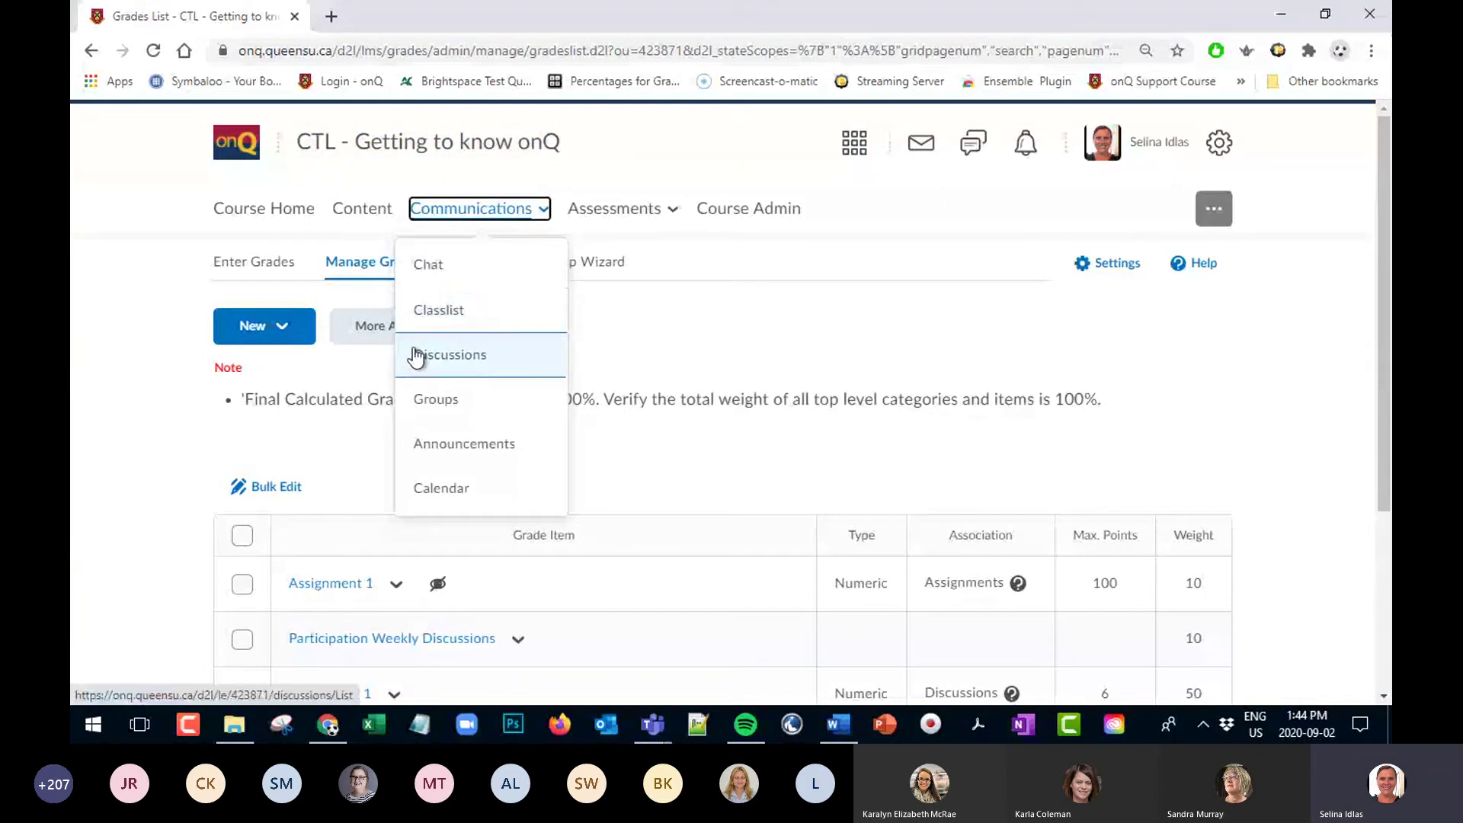
pyautogui.click(420, 355)
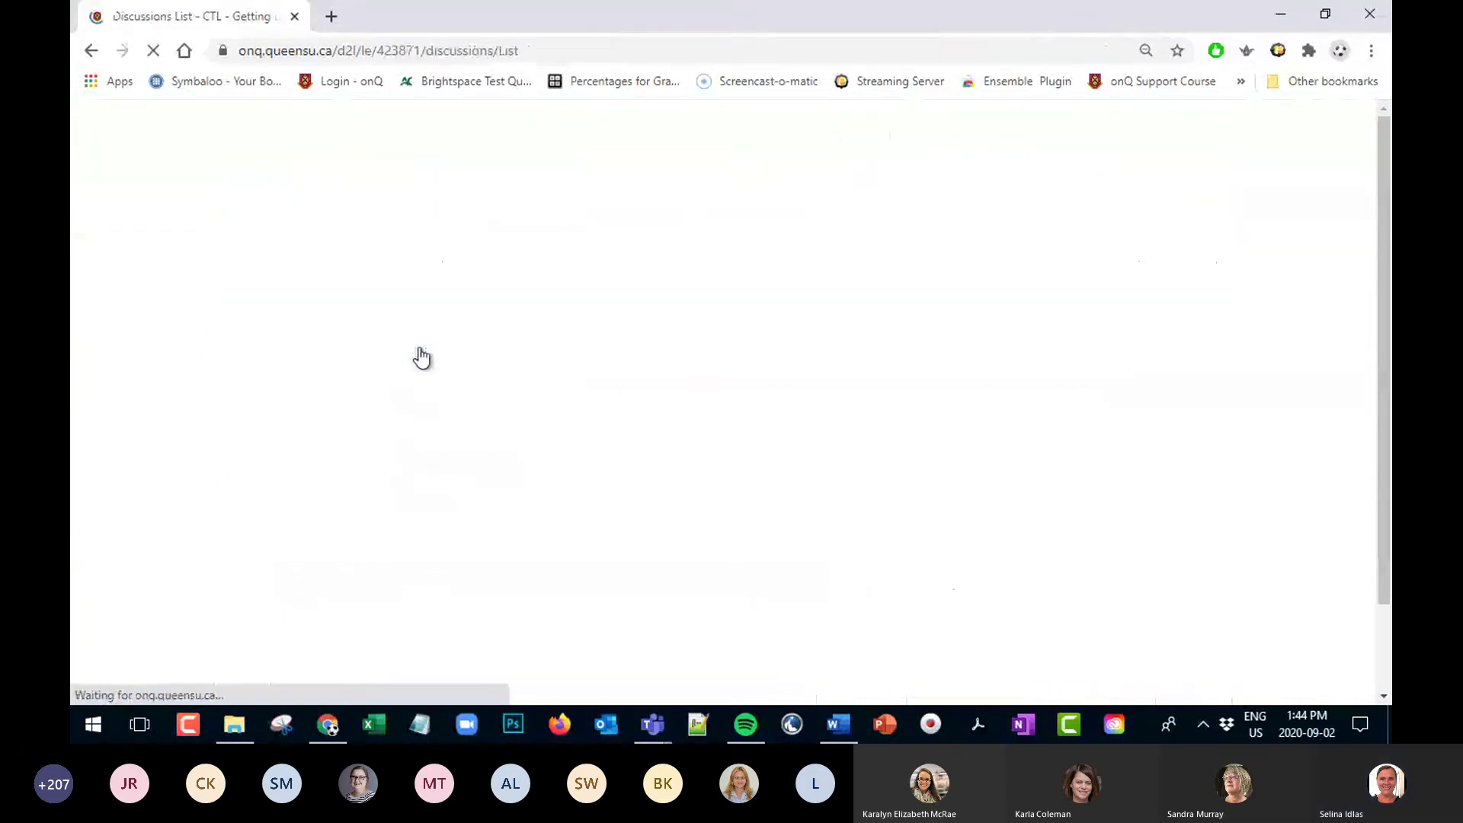
pyautogui.scroll(-2, 492, 318)
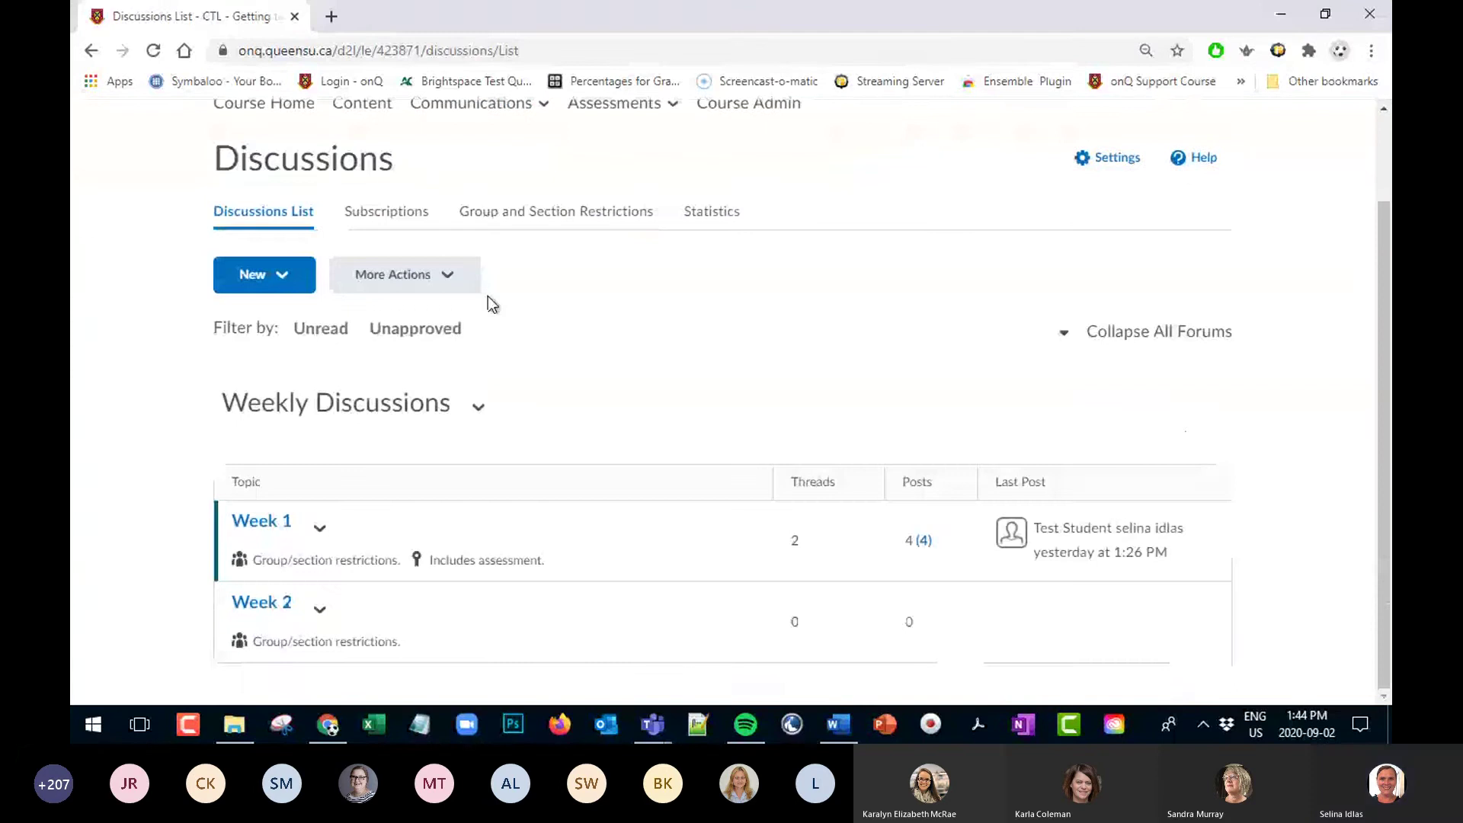
pyautogui.scroll(2, 207, 437)
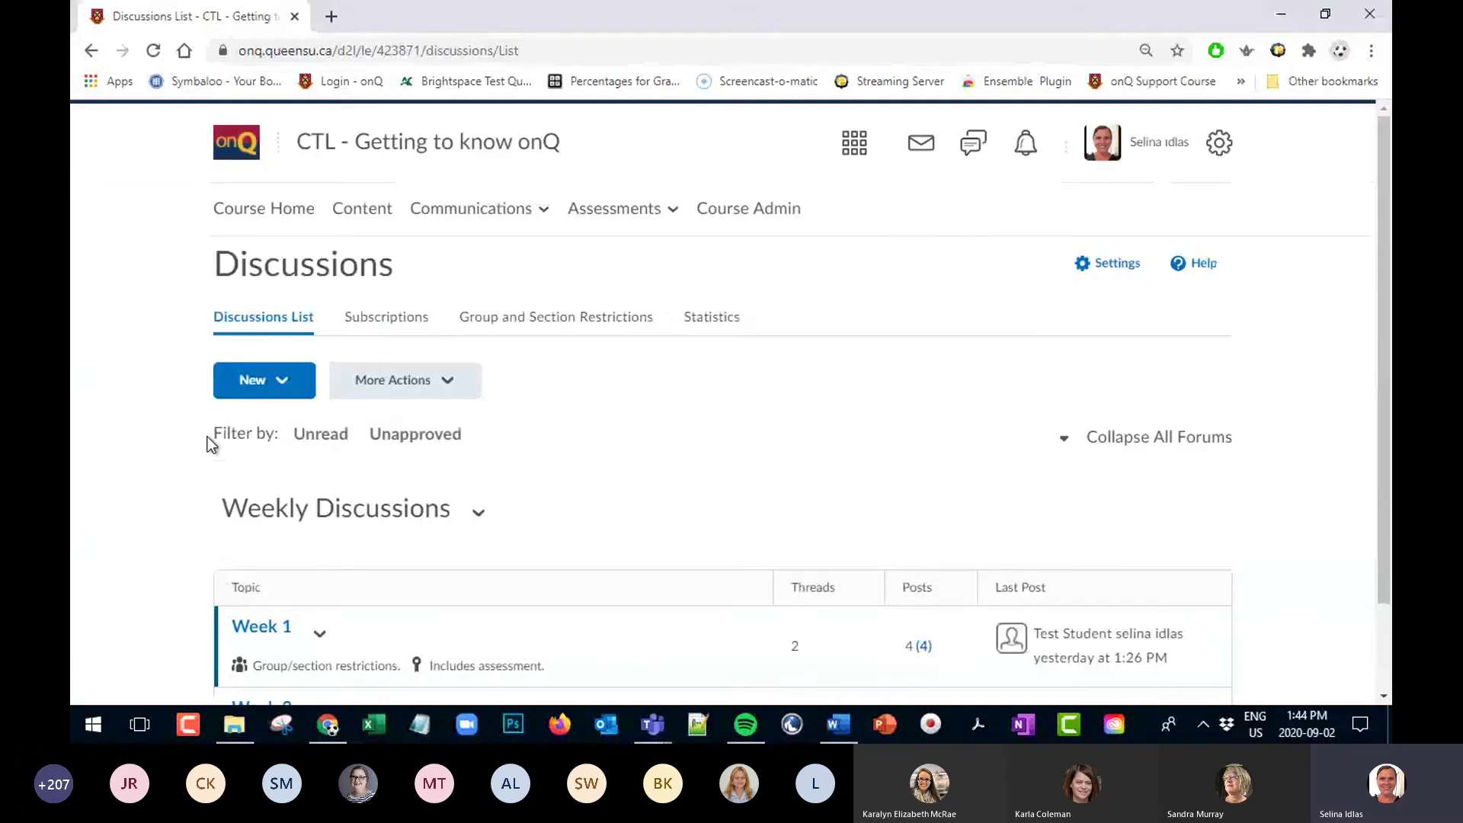
pyautogui.scroll(-2, 186, 381)
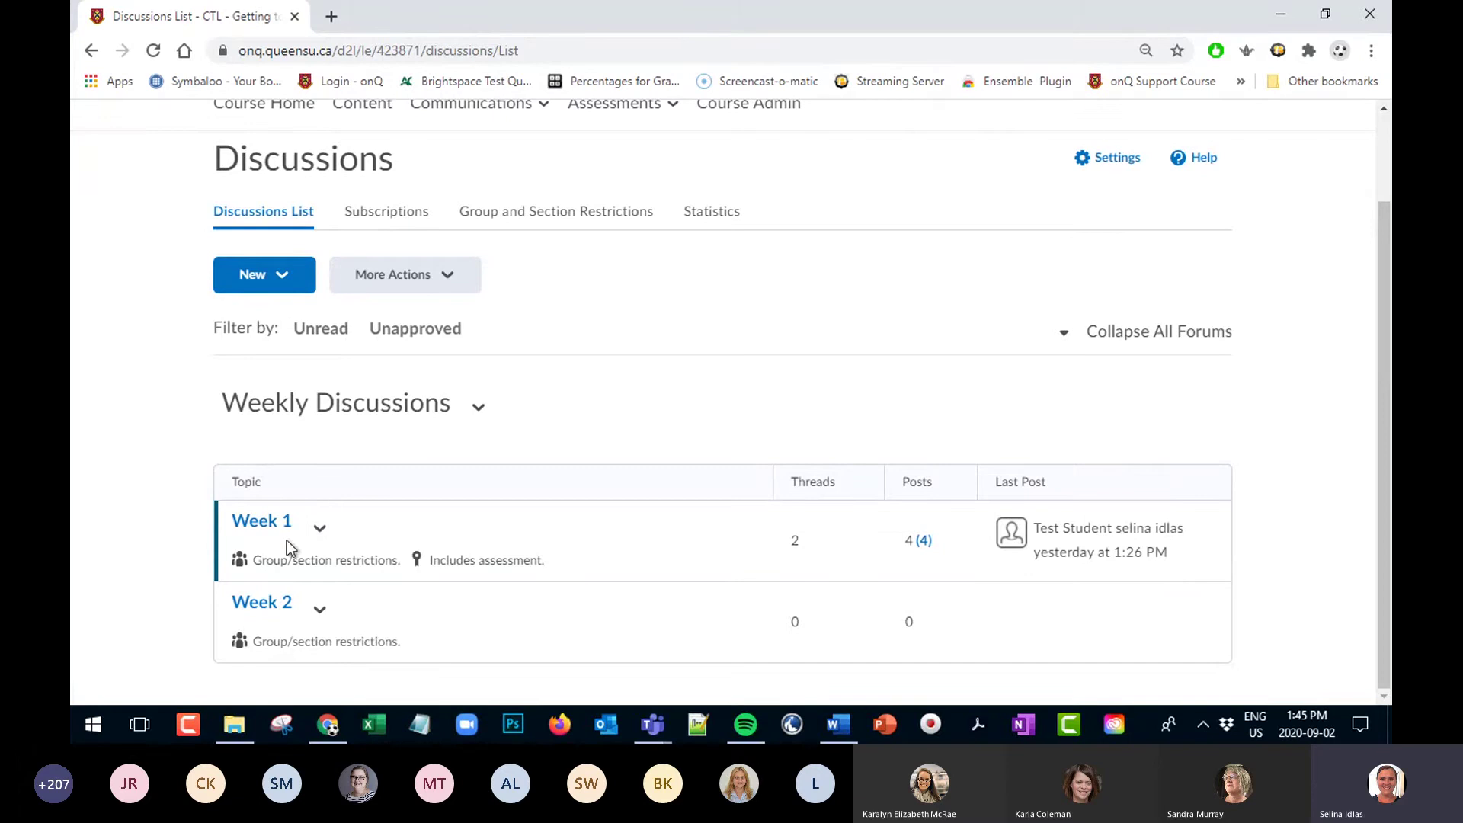
pyautogui.click(319, 531)
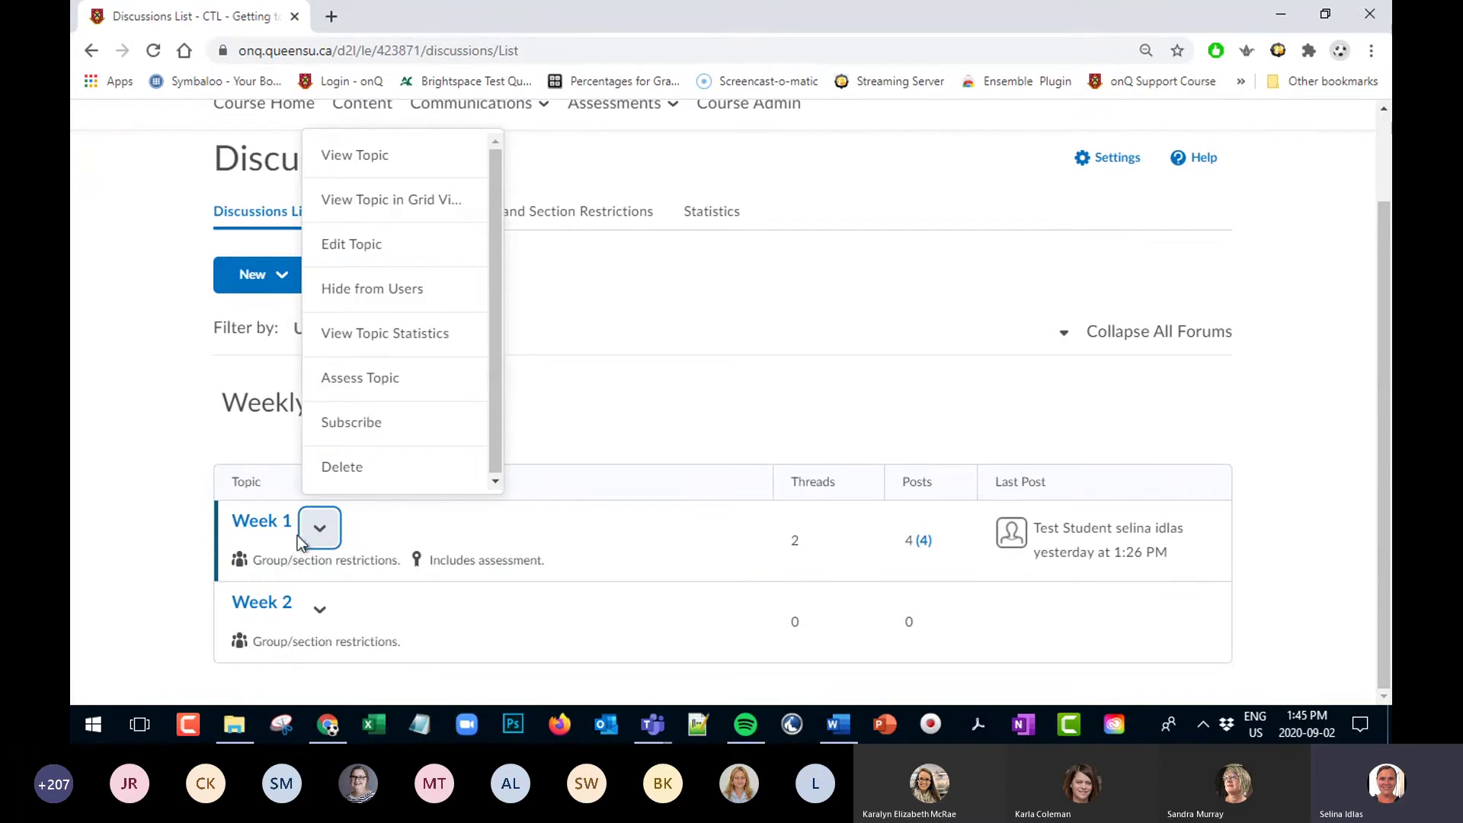
# Choose Assess Topic for Week 1 and scroll to the students' Topic Score table
pyautogui.click(375, 388)
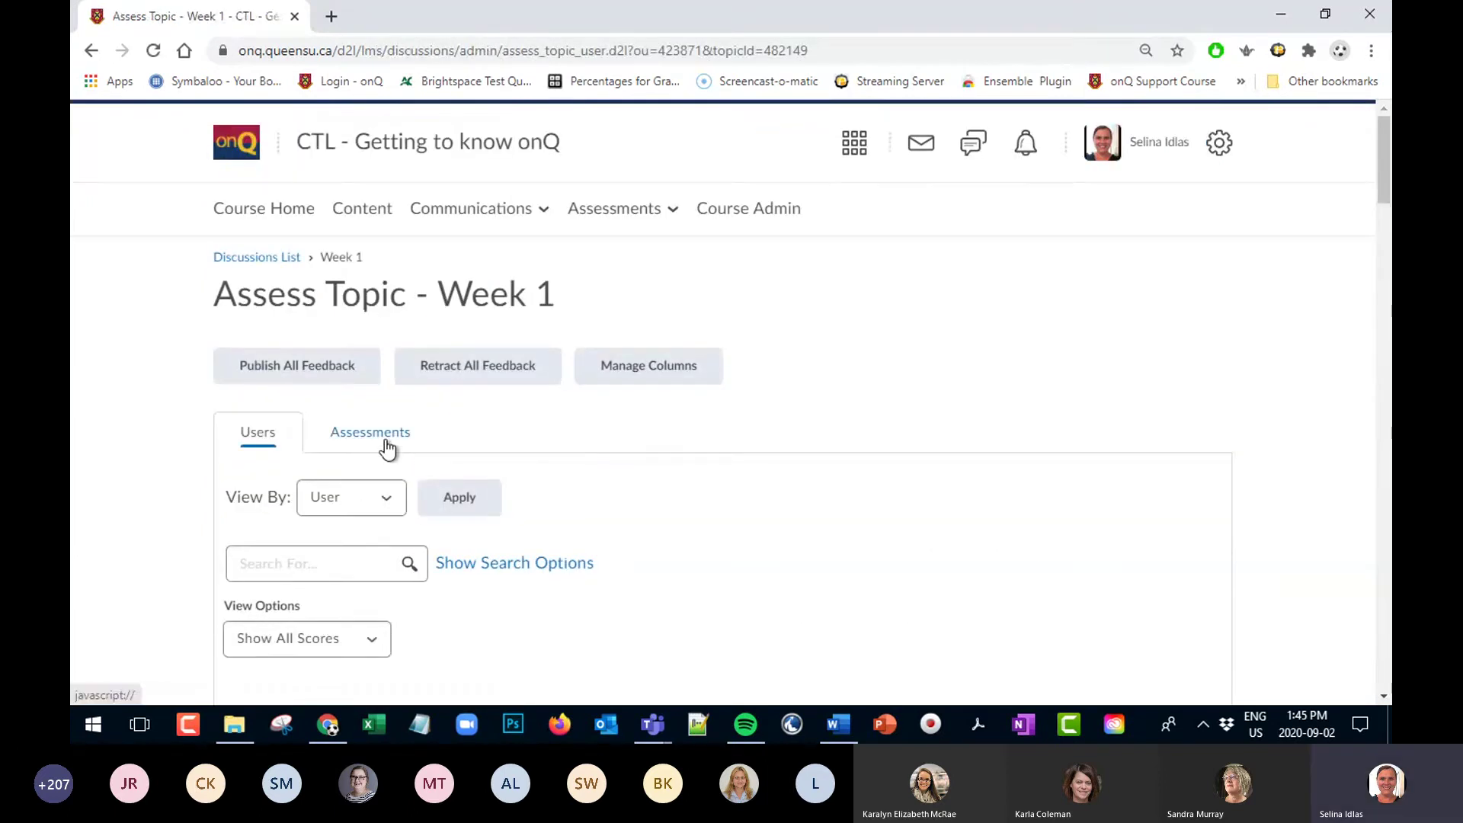
pyautogui.scroll(-4, 369, 415)
pyautogui.scroll(-3, 327, 392)
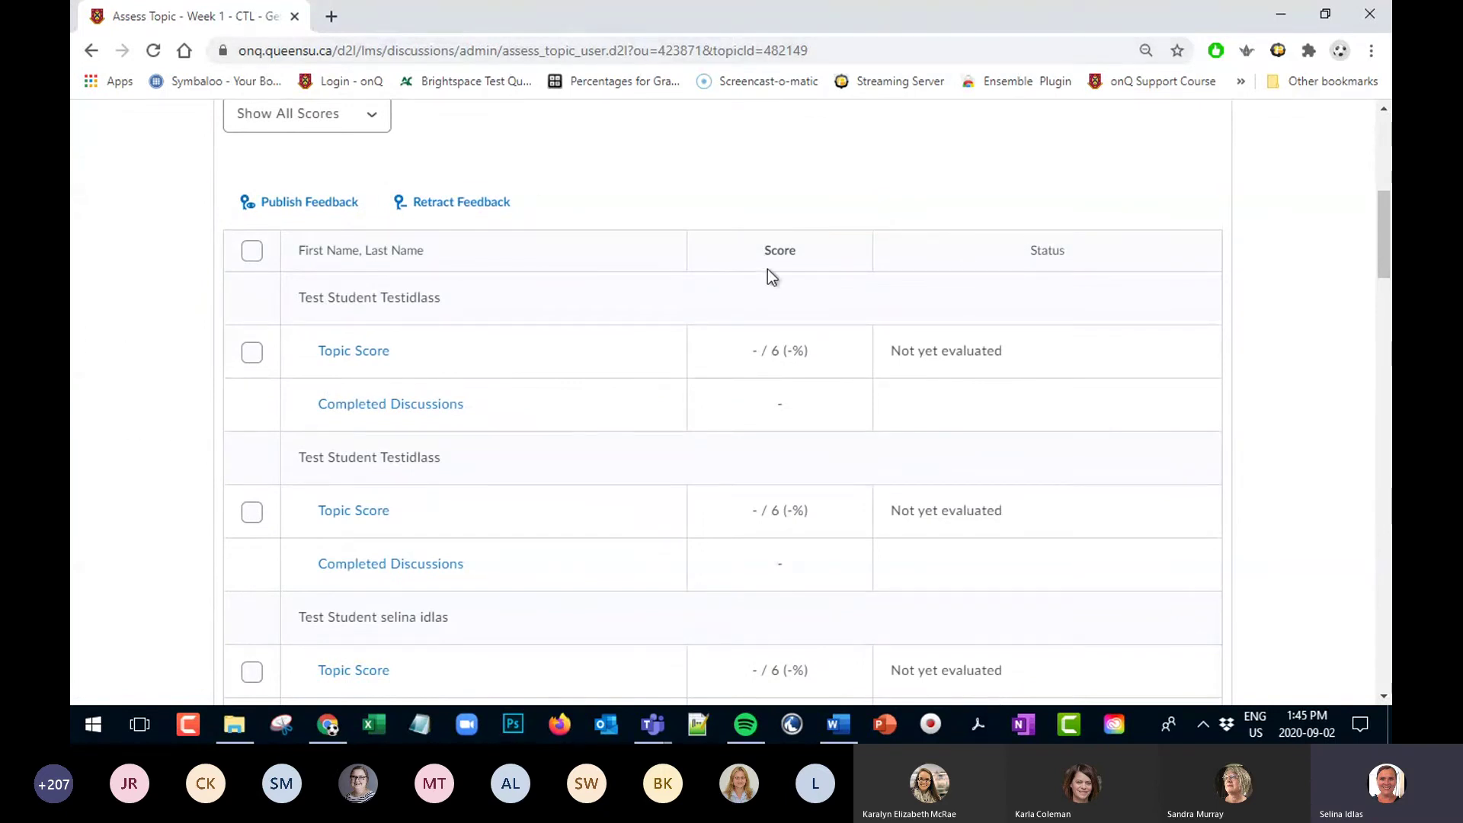
# Open a test student's Week 1 rubric form from Completed Discussions, then reposition and shrink its window
pyautogui.click(361, 409)
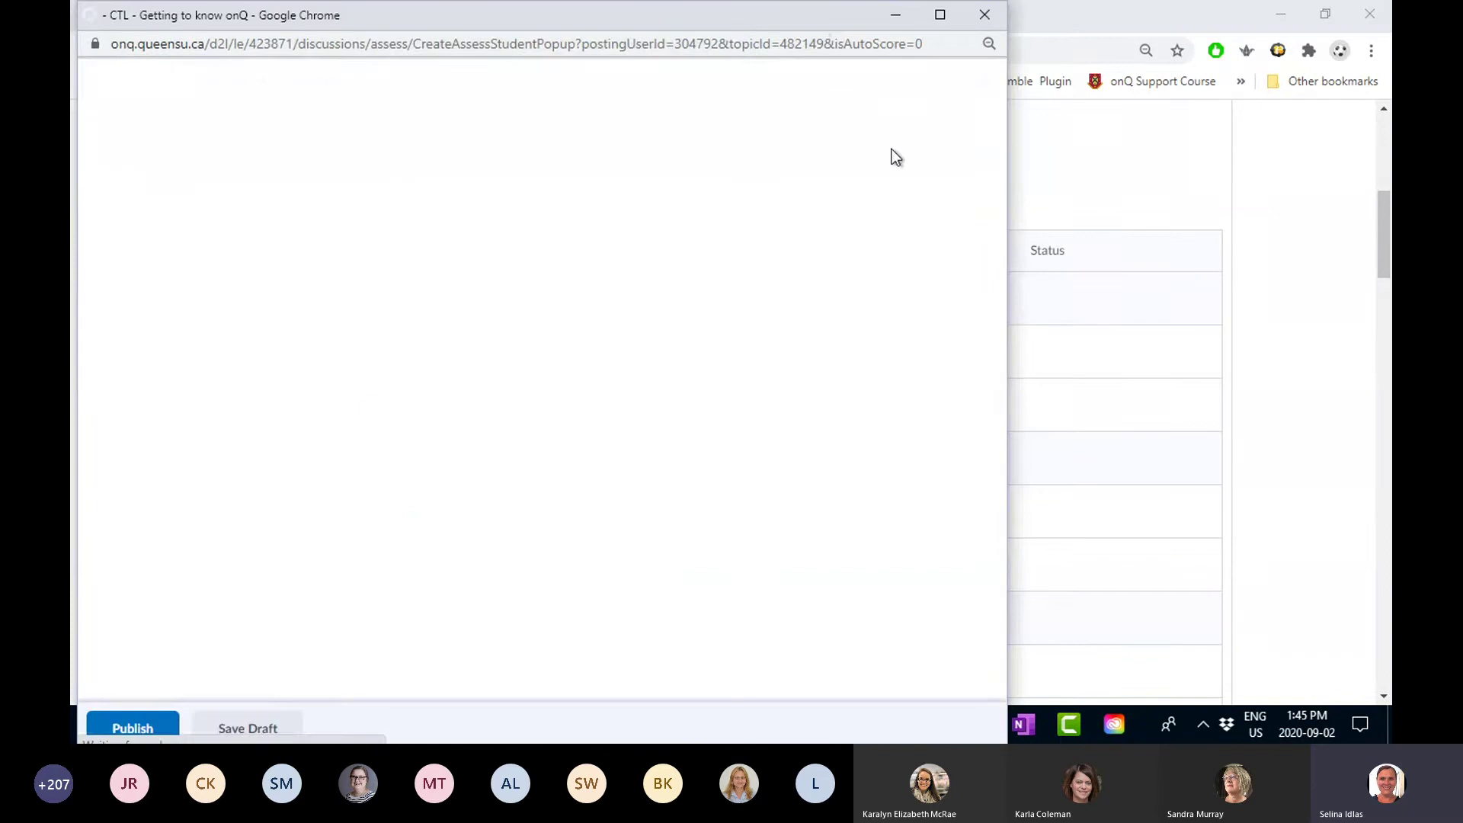
pyautogui.moveTo(829, 21); pyautogui.dragTo(1061, 2)
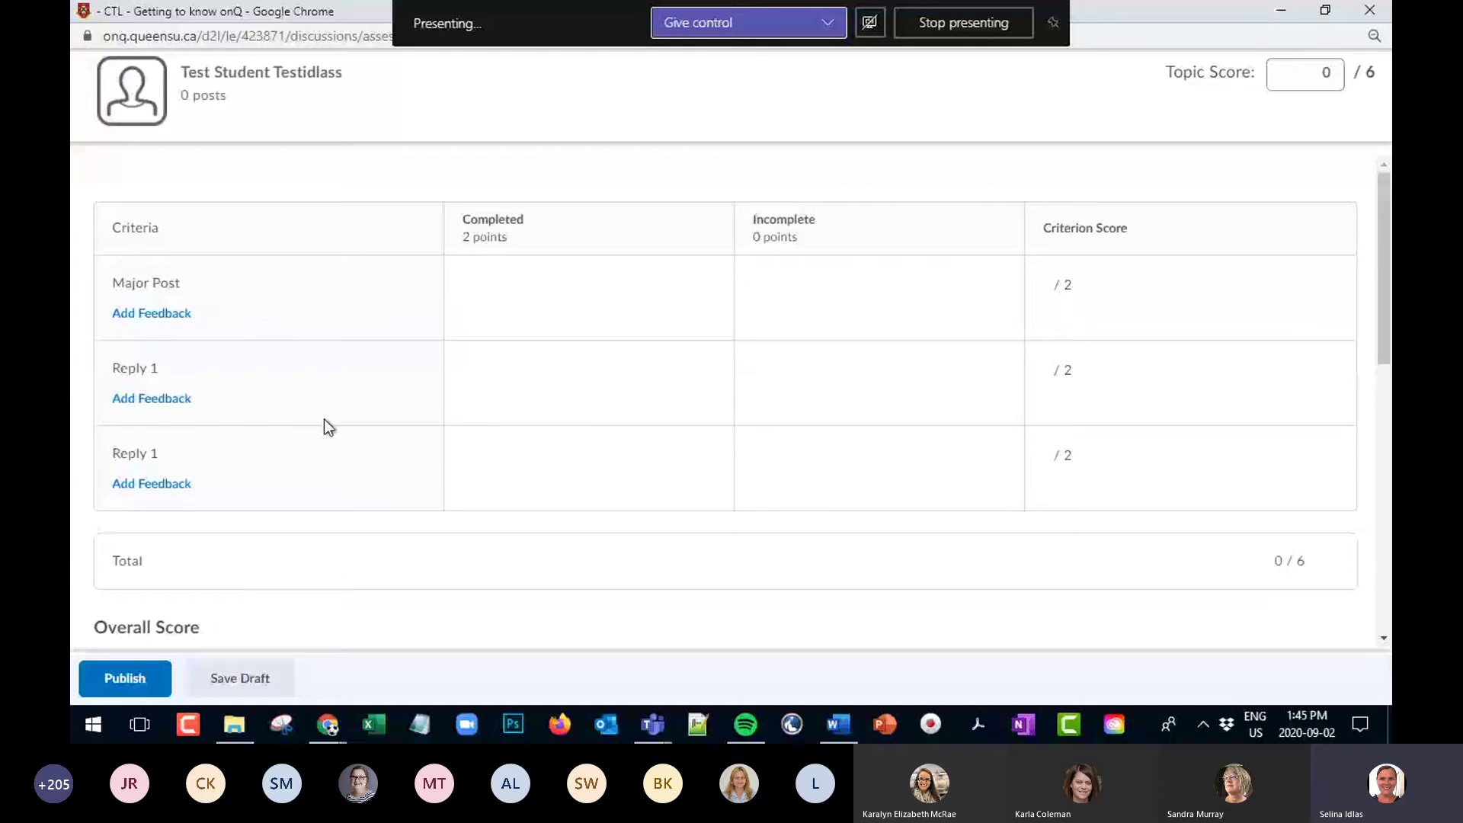
pyautogui.scroll(-5, 323, 420)
pyautogui.click(1325, 10)
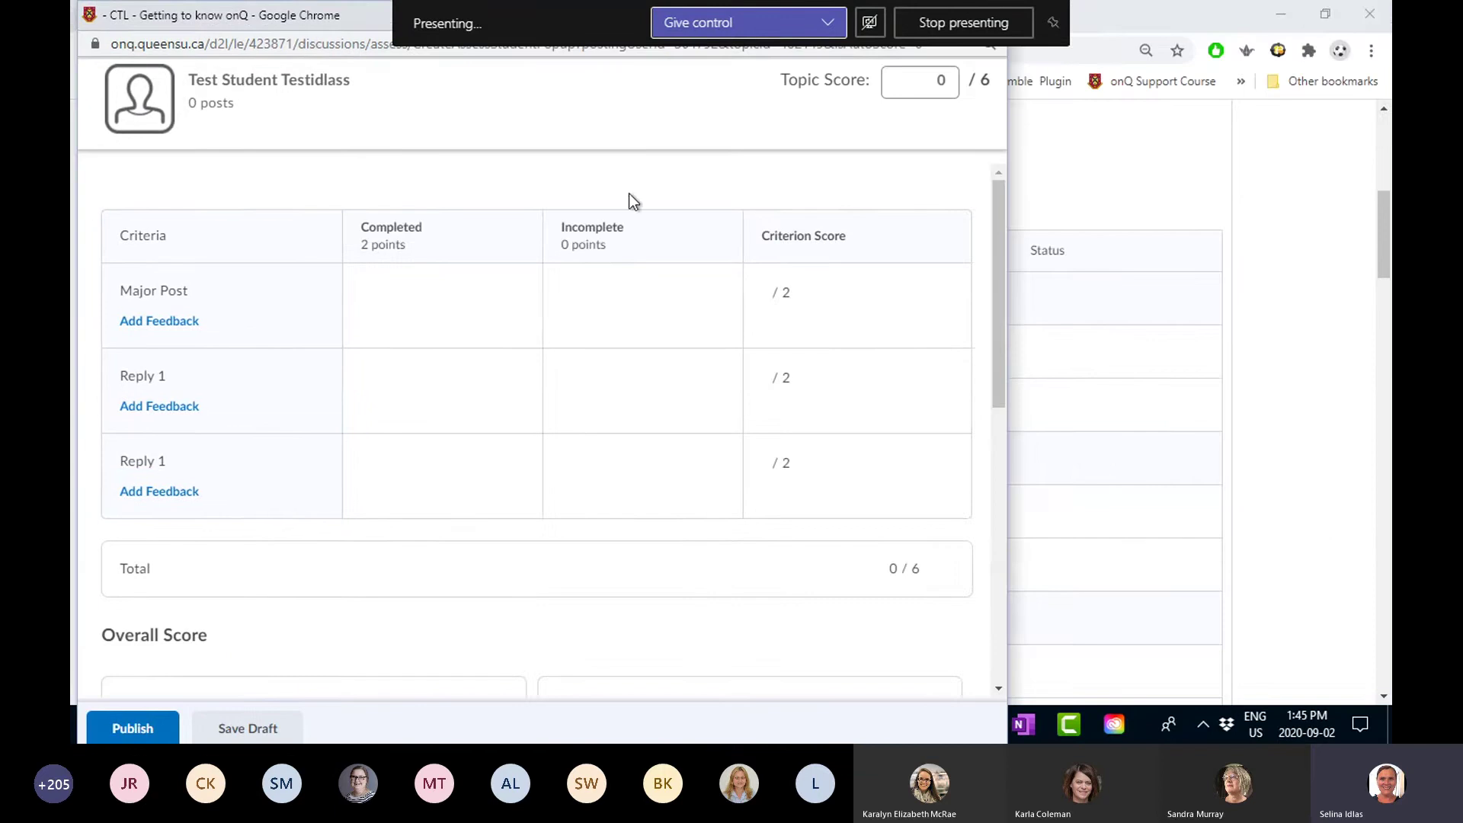
# Close the rubric grading window and scroll through the Assess Topic table
pyautogui.moveTo(217, 11); pyautogui.dragTo(295, 308)
pyautogui.click(1054, 312)
pyautogui.scroll(-1, 665, 375)
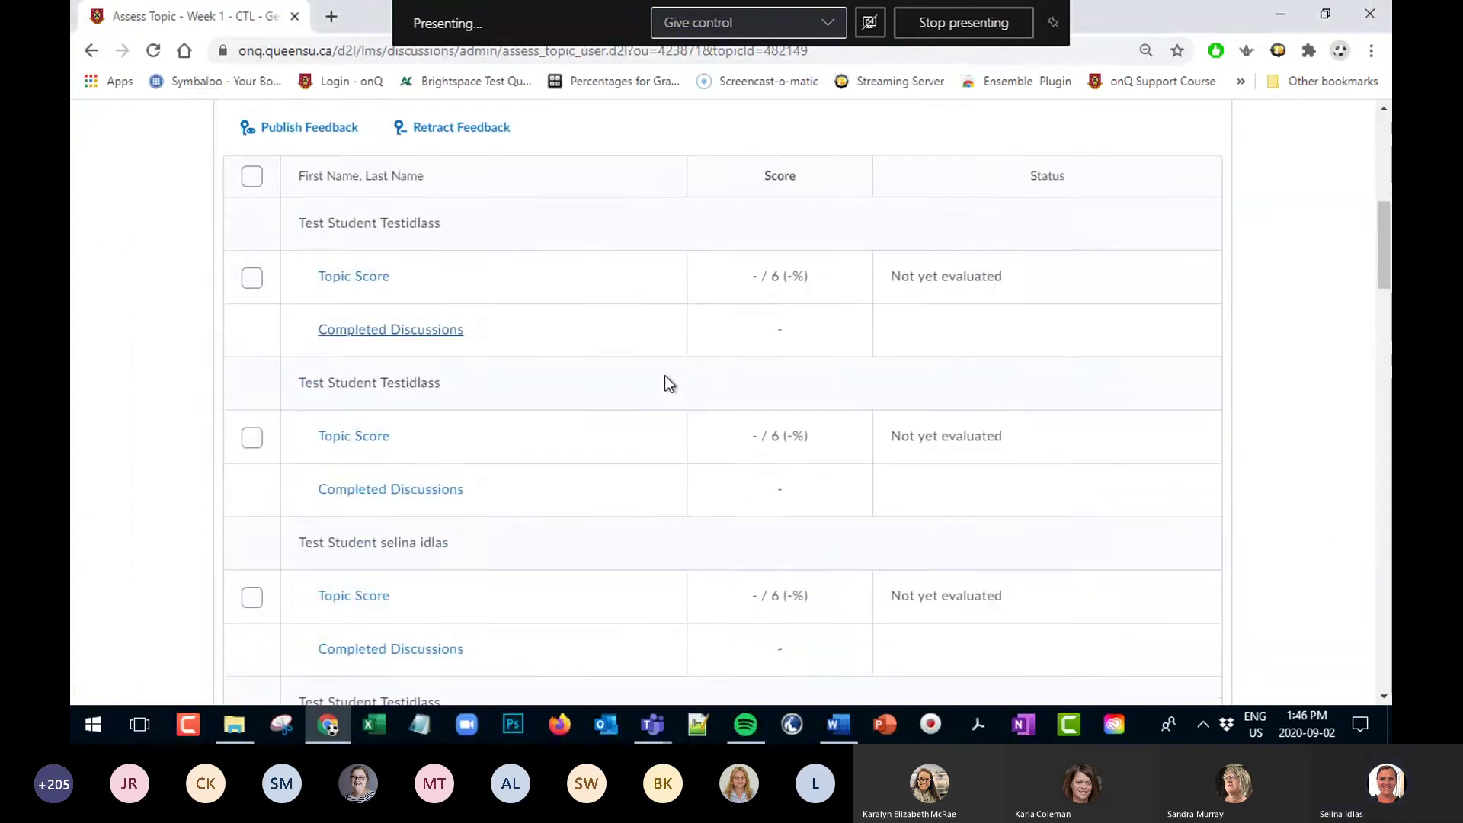
pyautogui.scroll(-2, 649, 413)
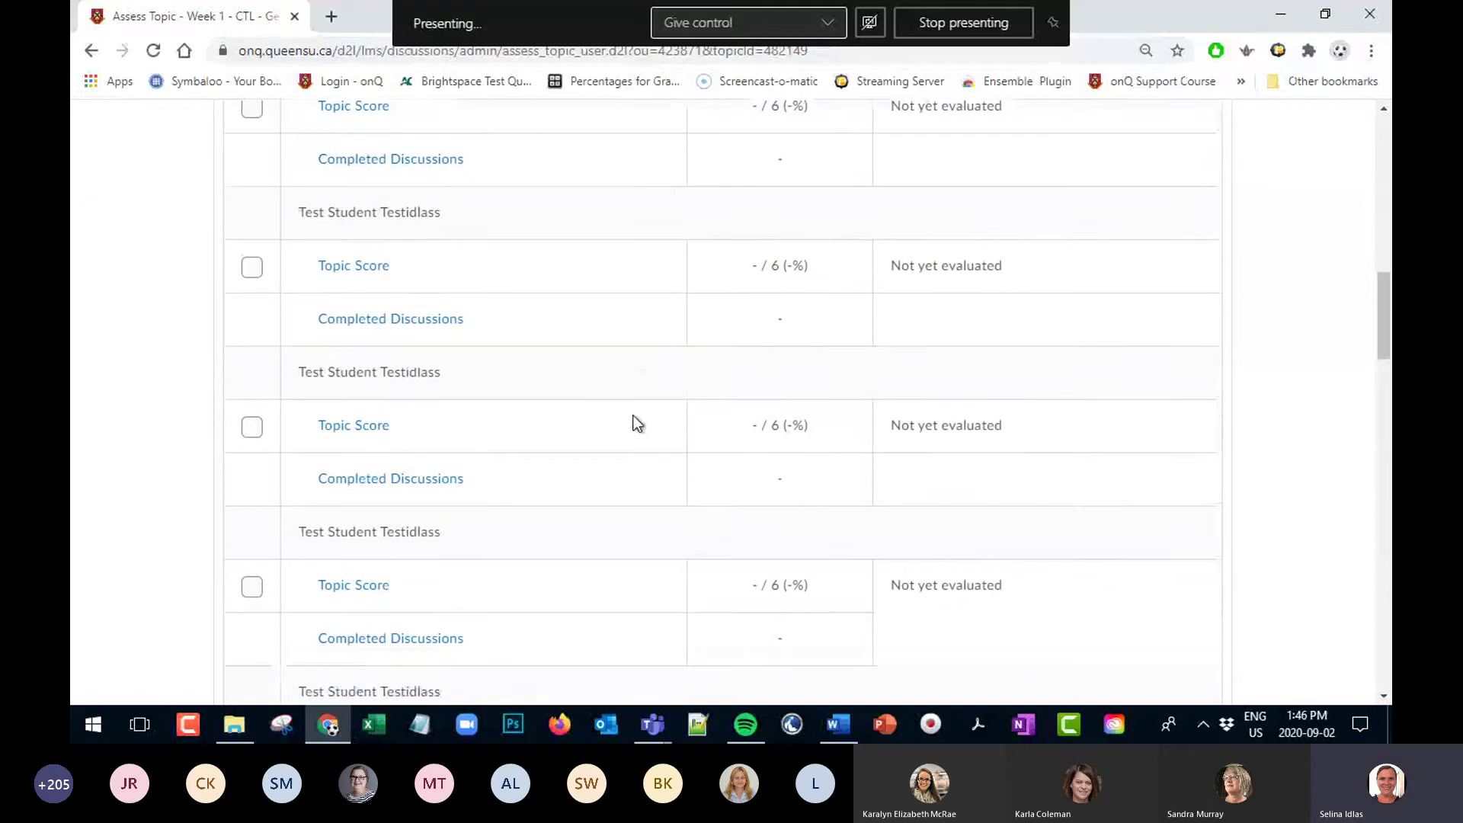
pyautogui.scroll(-5, 628, 419)
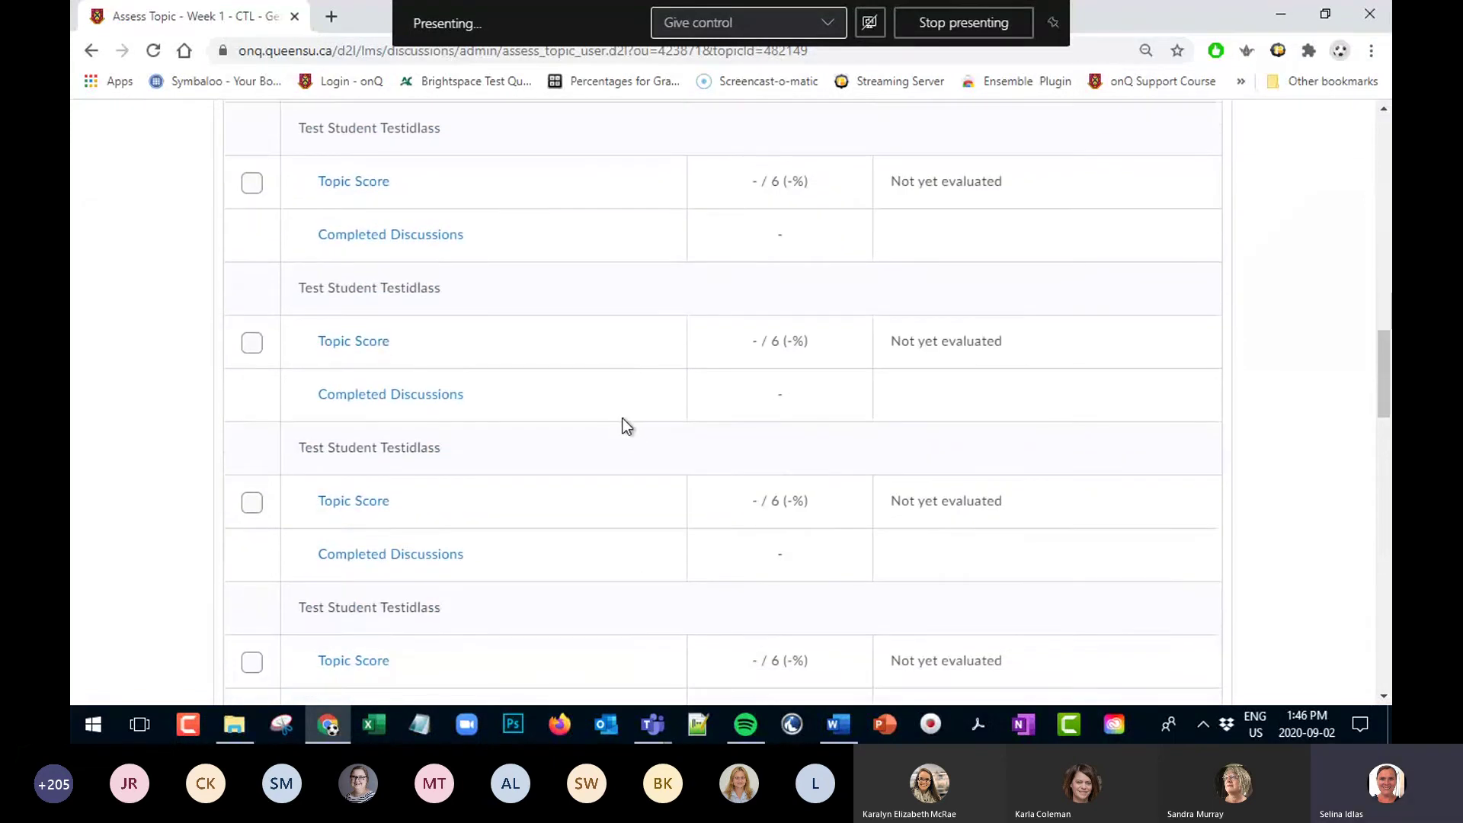
pyautogui.scroll(-8, 618, 419)
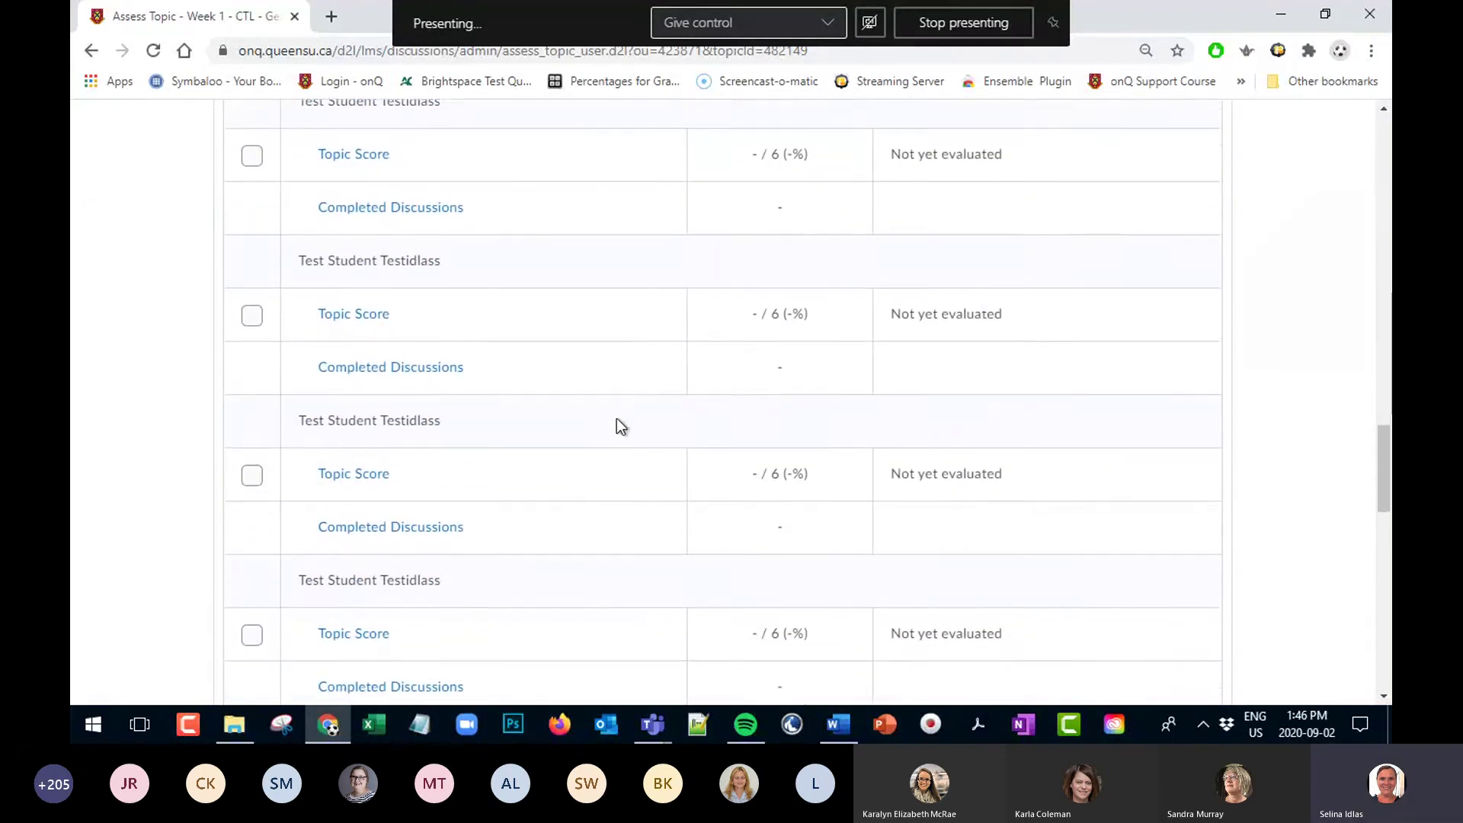
# Go back to the Assess Topic - Week 1 page and check the Wi-Fi connection
pyautogui.click(90, 51)
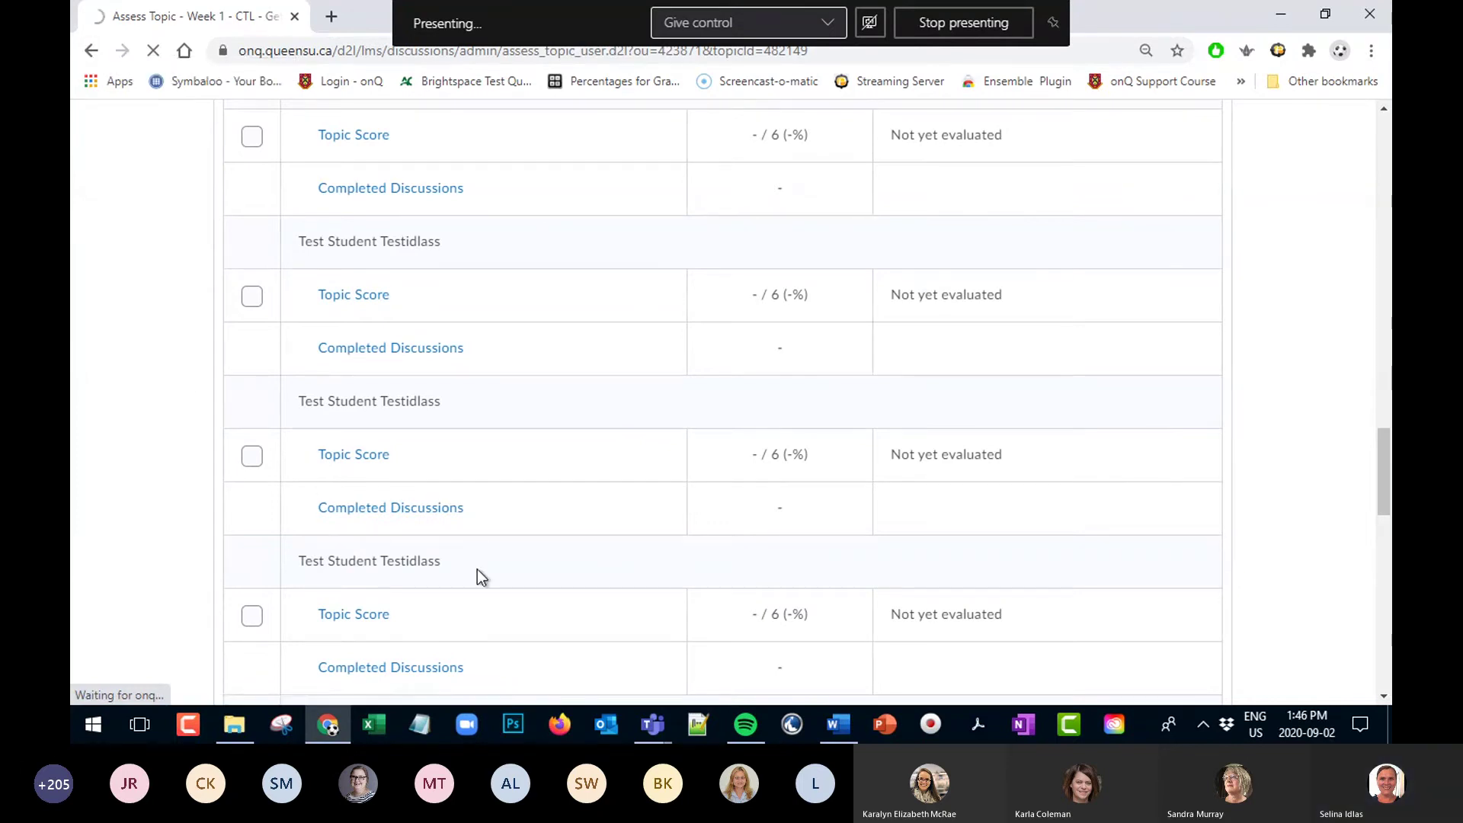
pyautogui.scroll(-5, 359, 451)
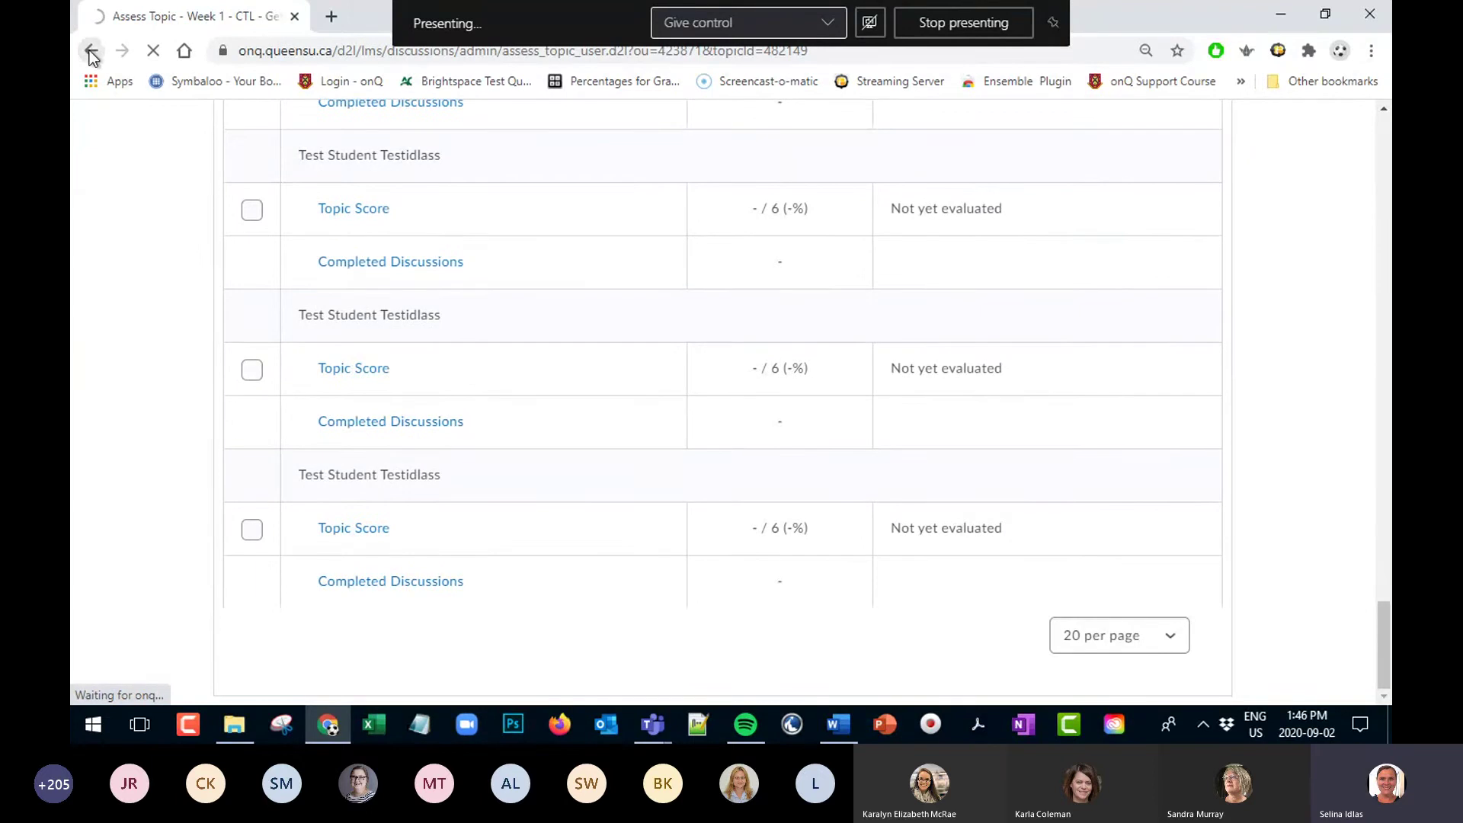
pyautogui.scroll(10, 164, 415)
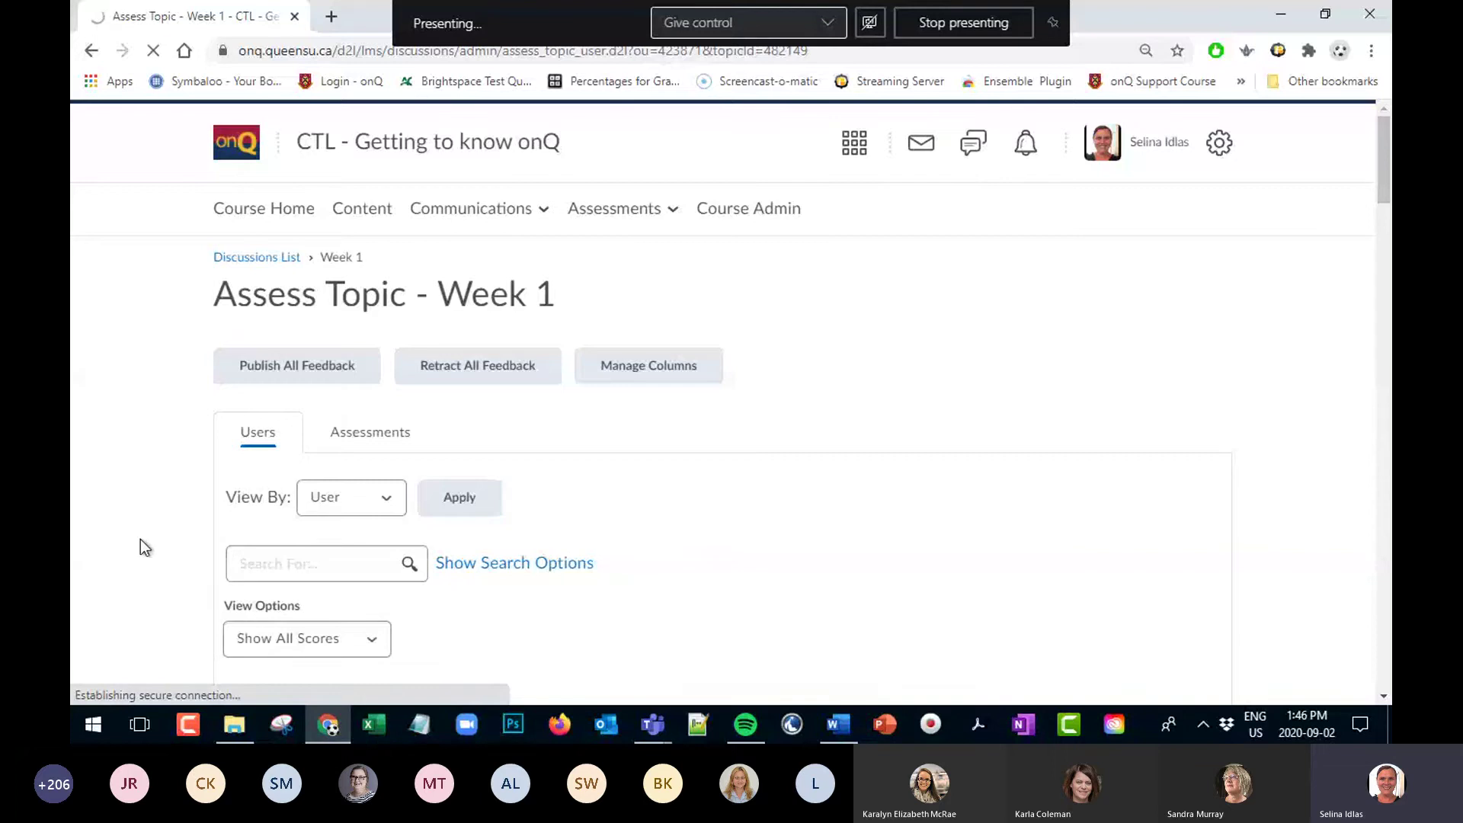
pyautogui.scroll(-5, 154, 553)
pyautogui.scroll(5, 154, 551)
pyautogui.click(91, 50)
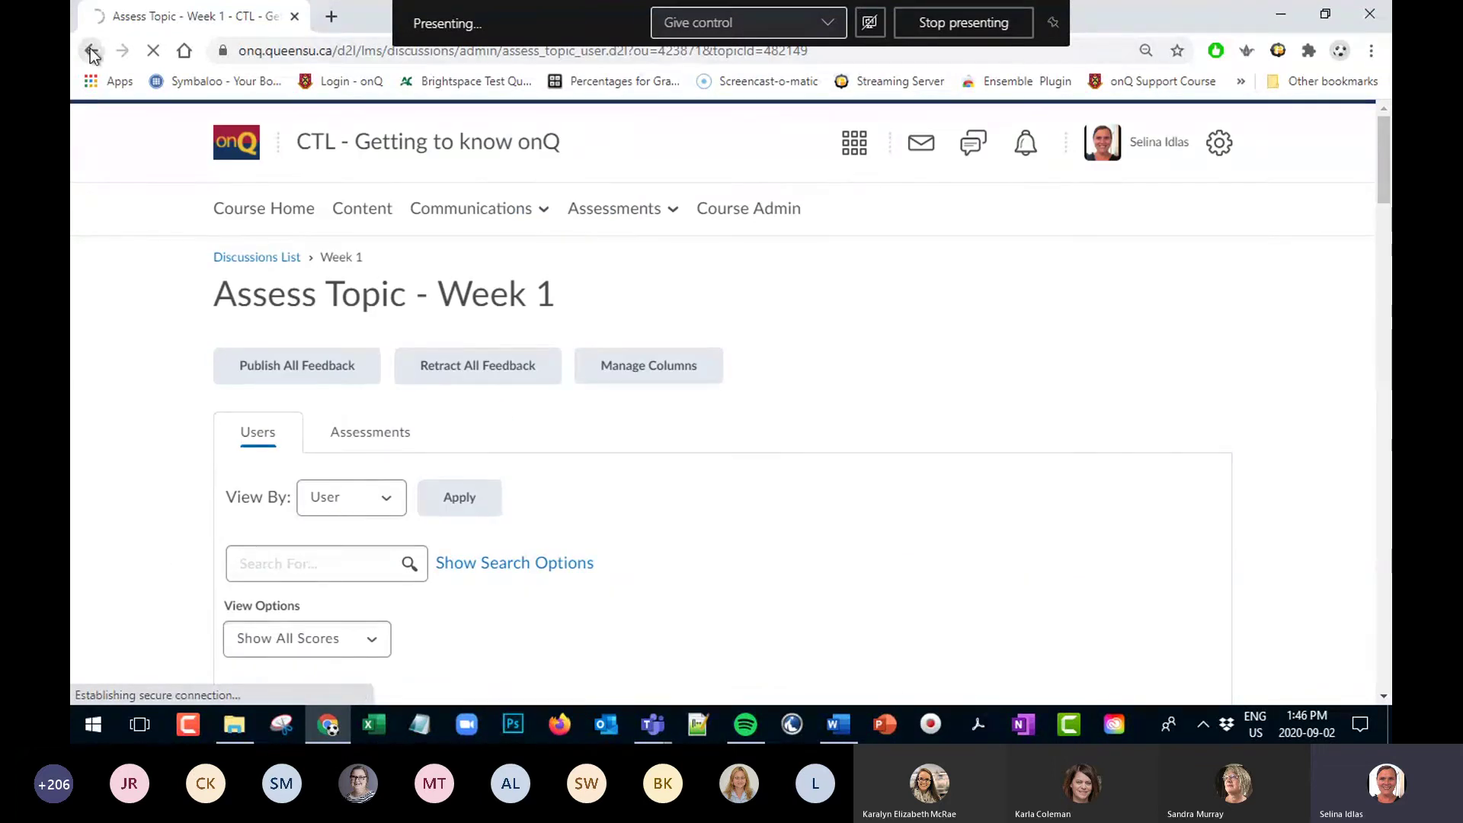
pyautogui.click(1201, 725)
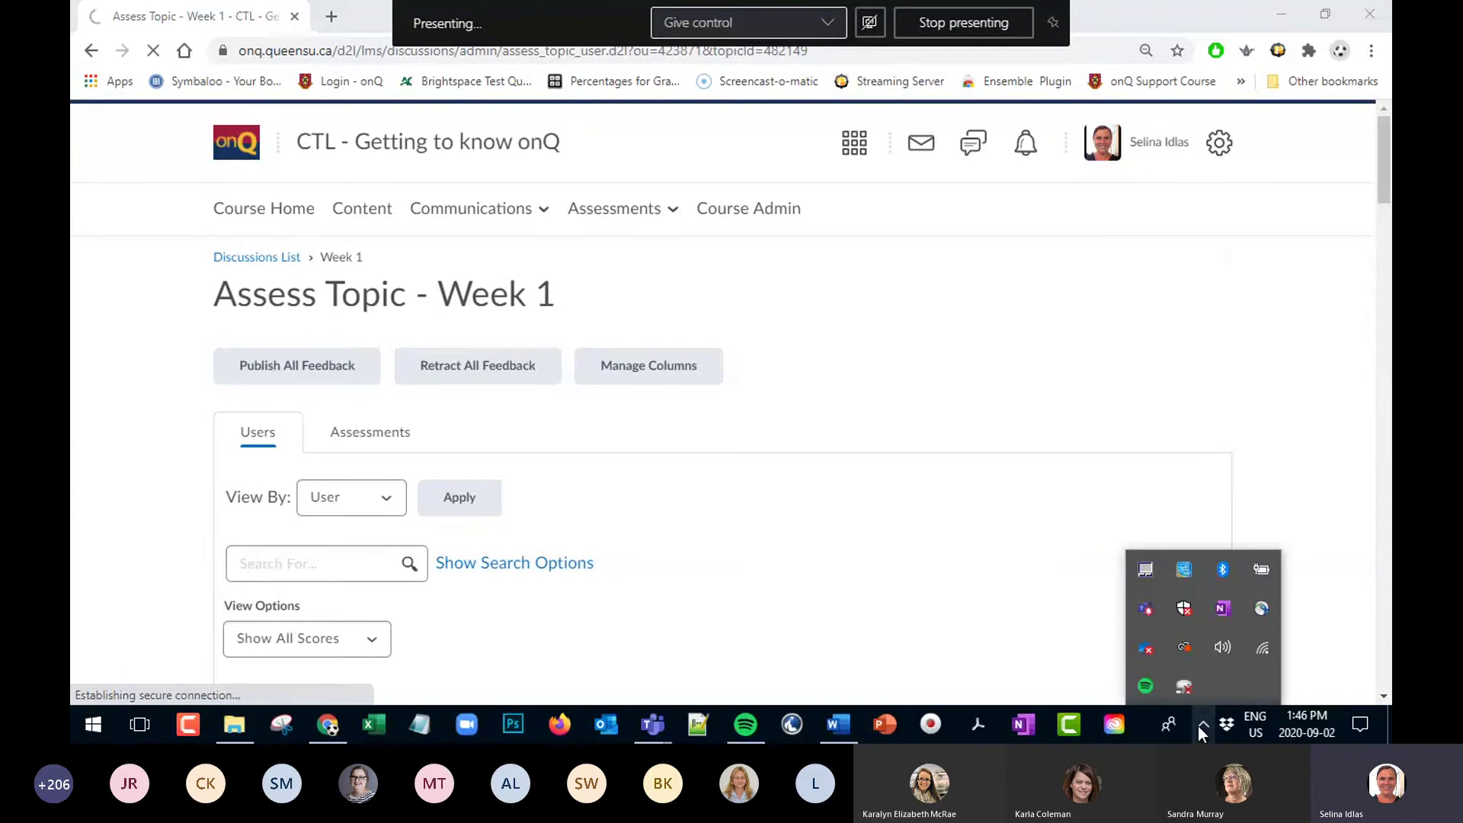
pyautogui.click(1261, 652)
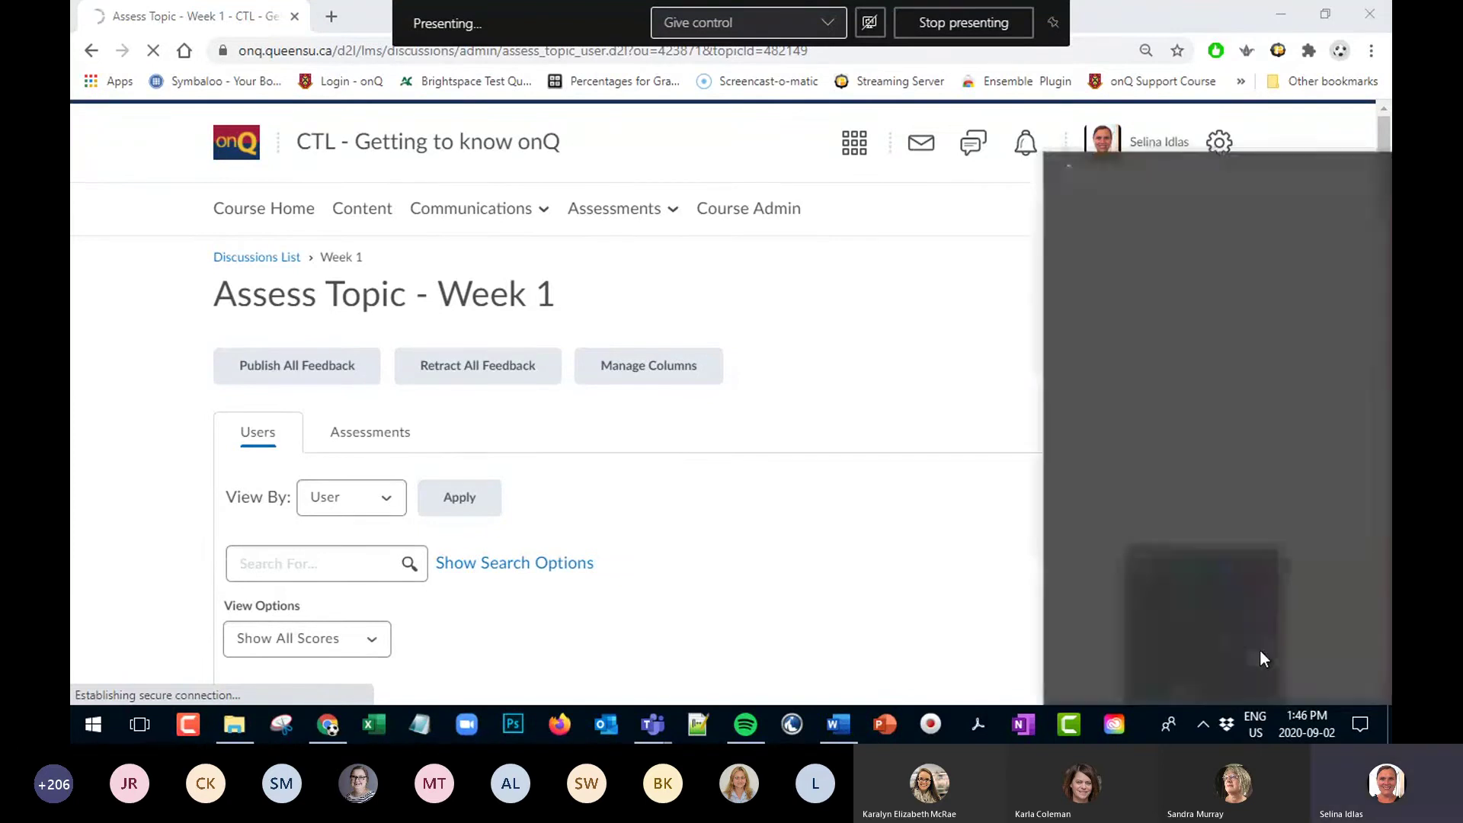
# Dismiss the Wi-Fi panel and reopen Assess Topic for the Week 1 discussion topic
pyautogui.click(843, 577)
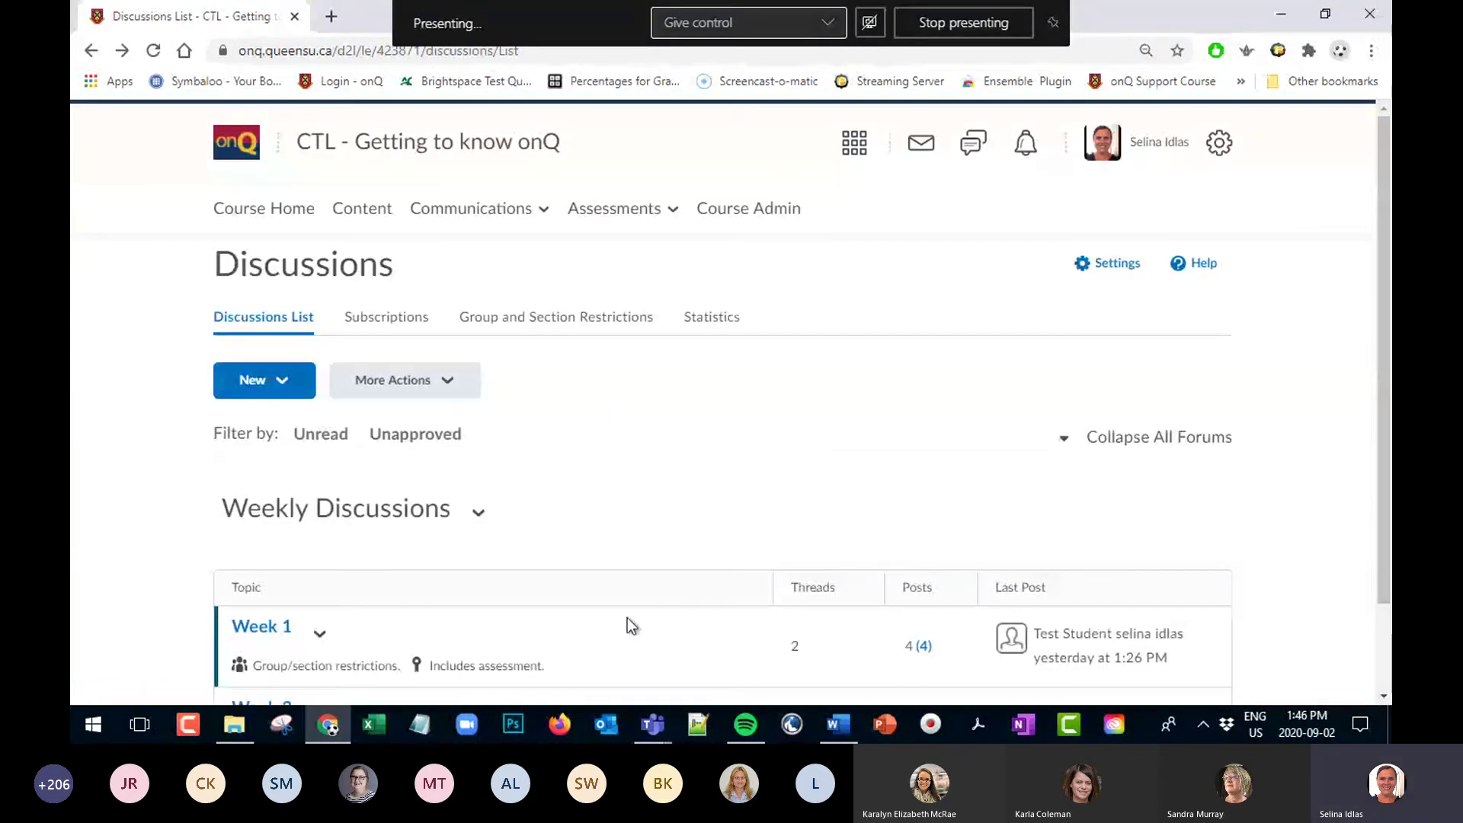
pyautogui.scroll(-1, 628, 618)
pyautogui.scroll(1, 591, 602)
pyautogui.scroll(-1, 593, 602)
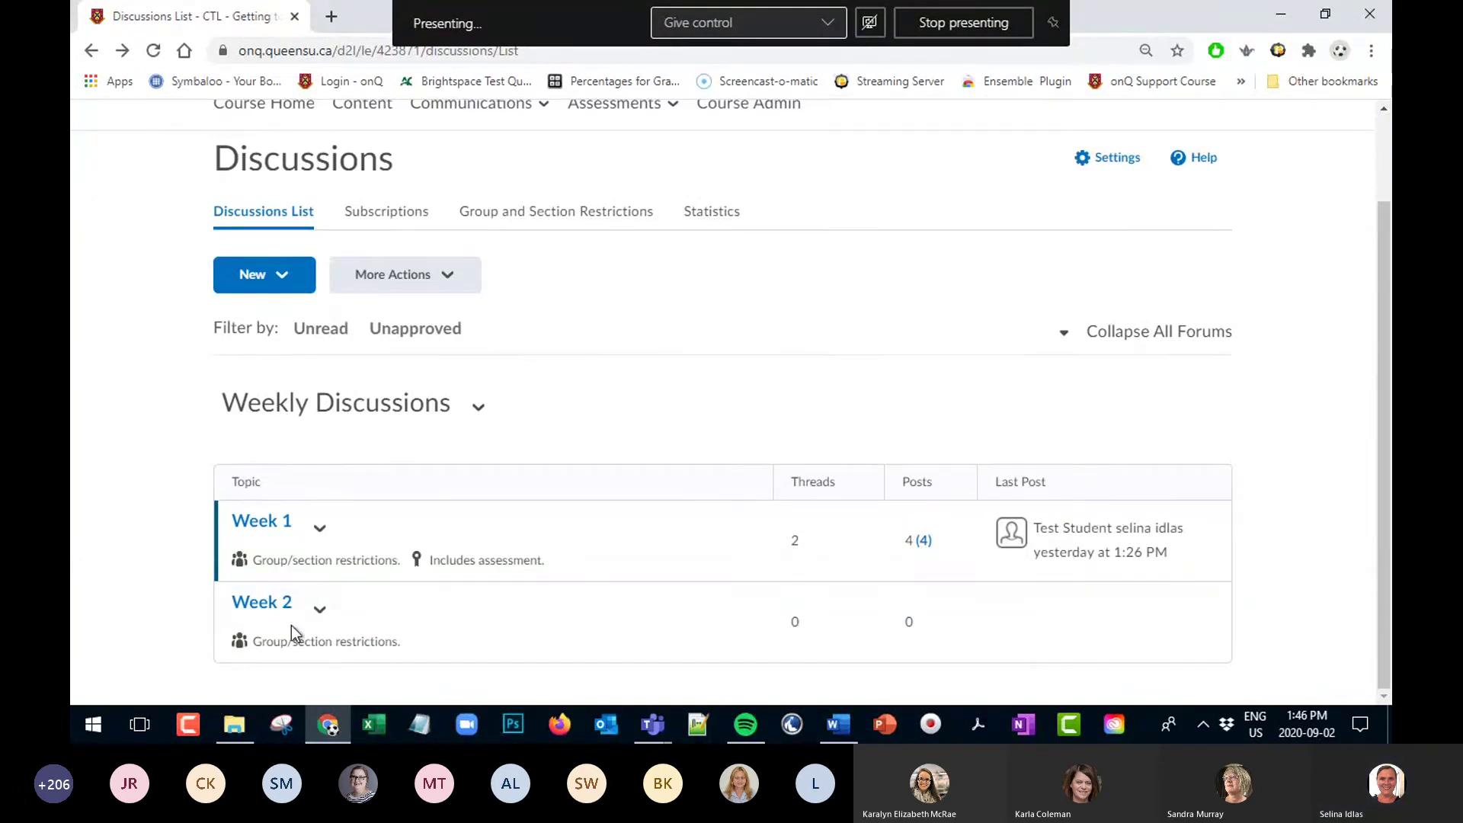
pyautogui.click(319, 528)
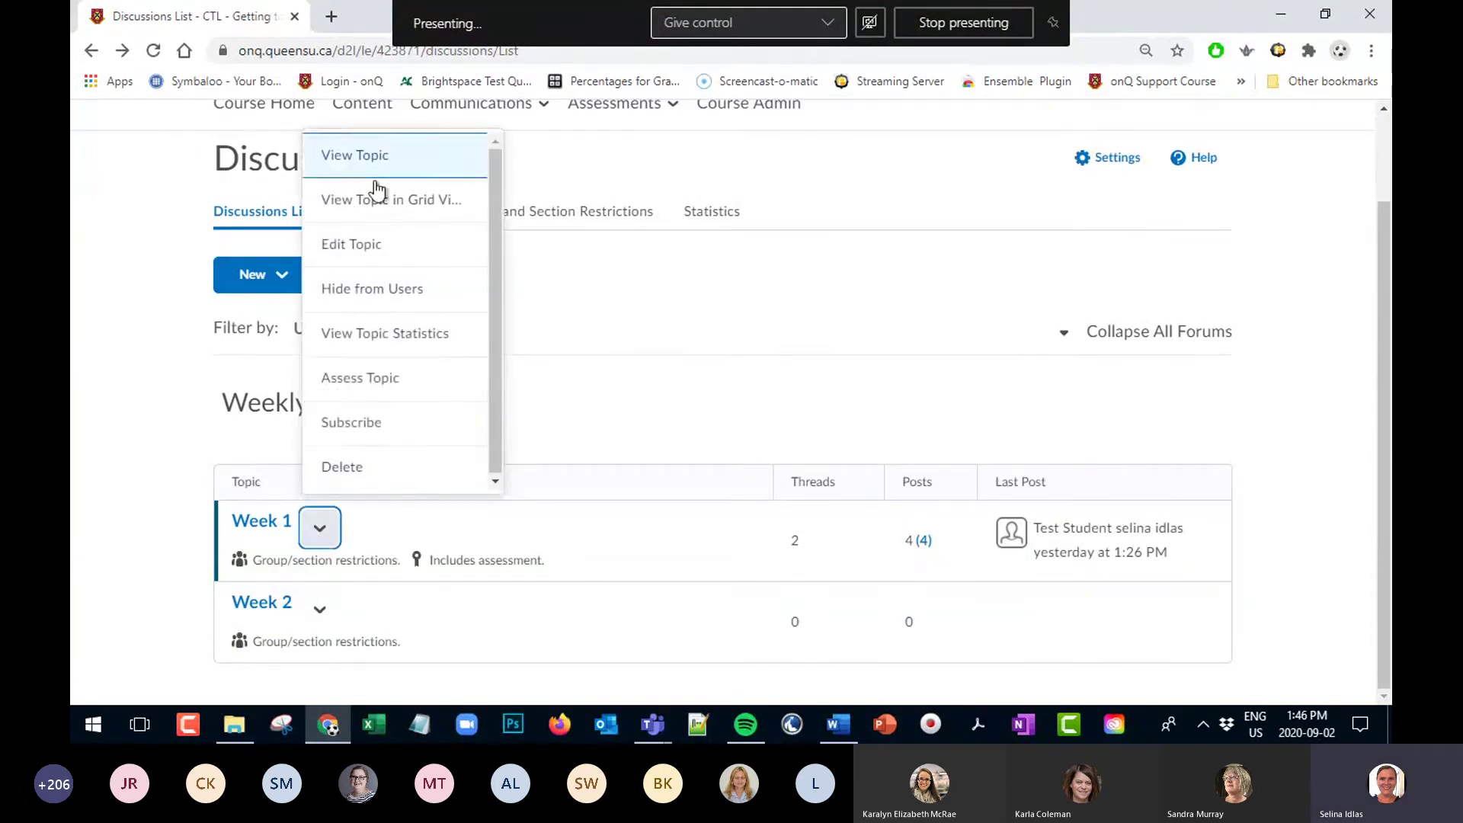
pyautogui.click(373, 381)
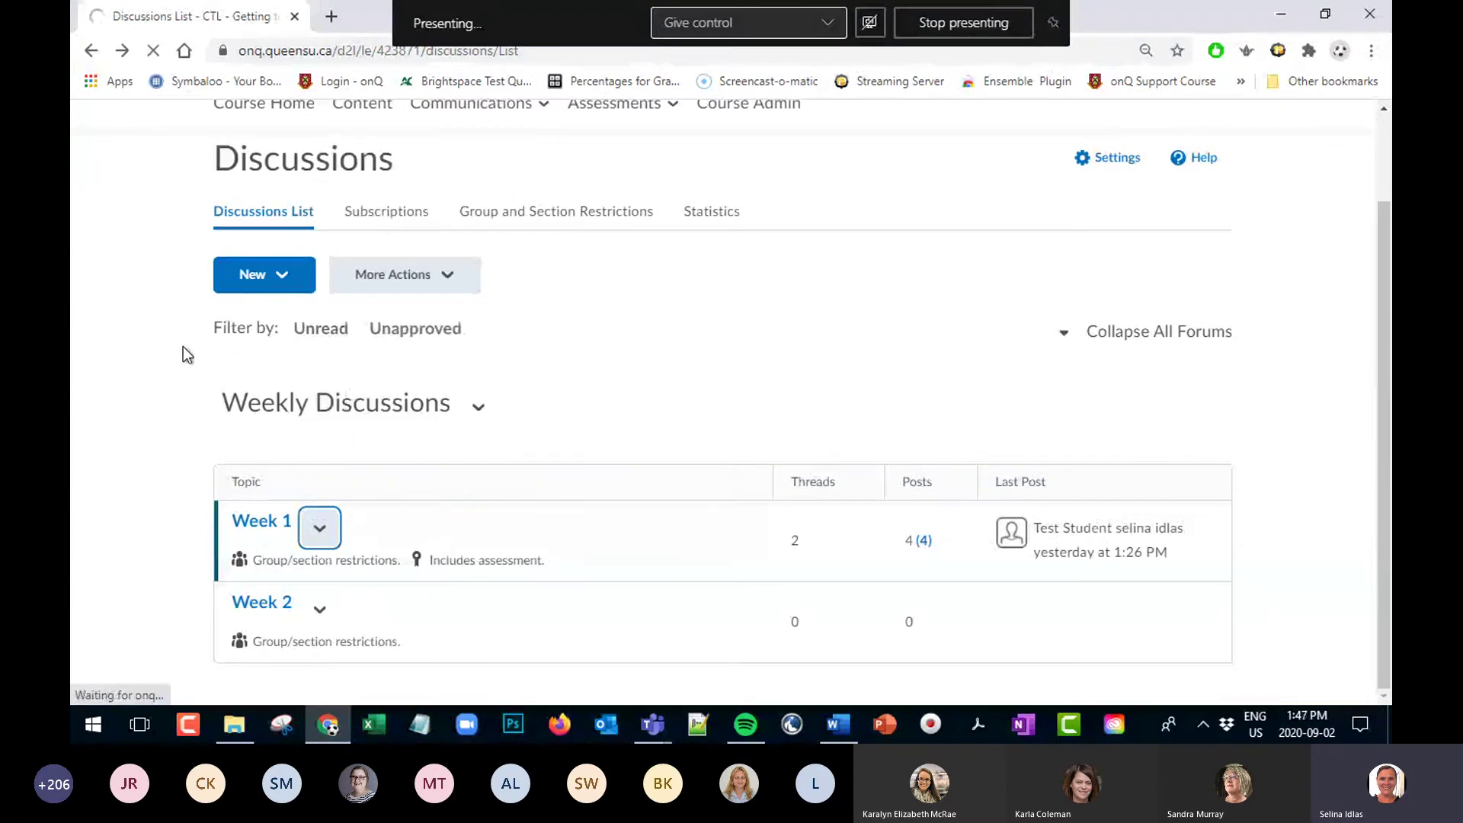
pyautogui.click(319, 537)
pyautogui.click(74, 444)
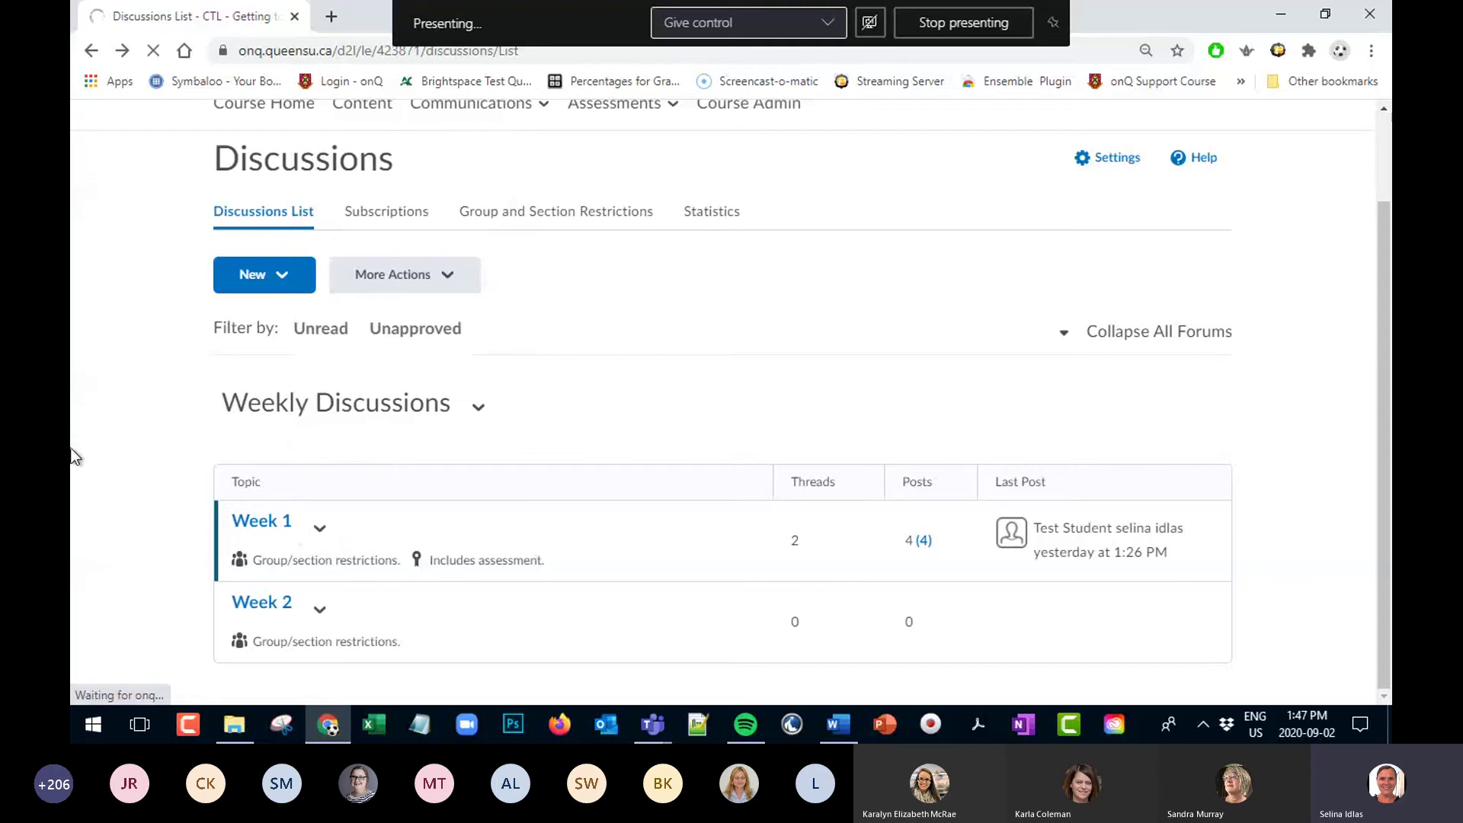
pyautogui.click(924, 540)
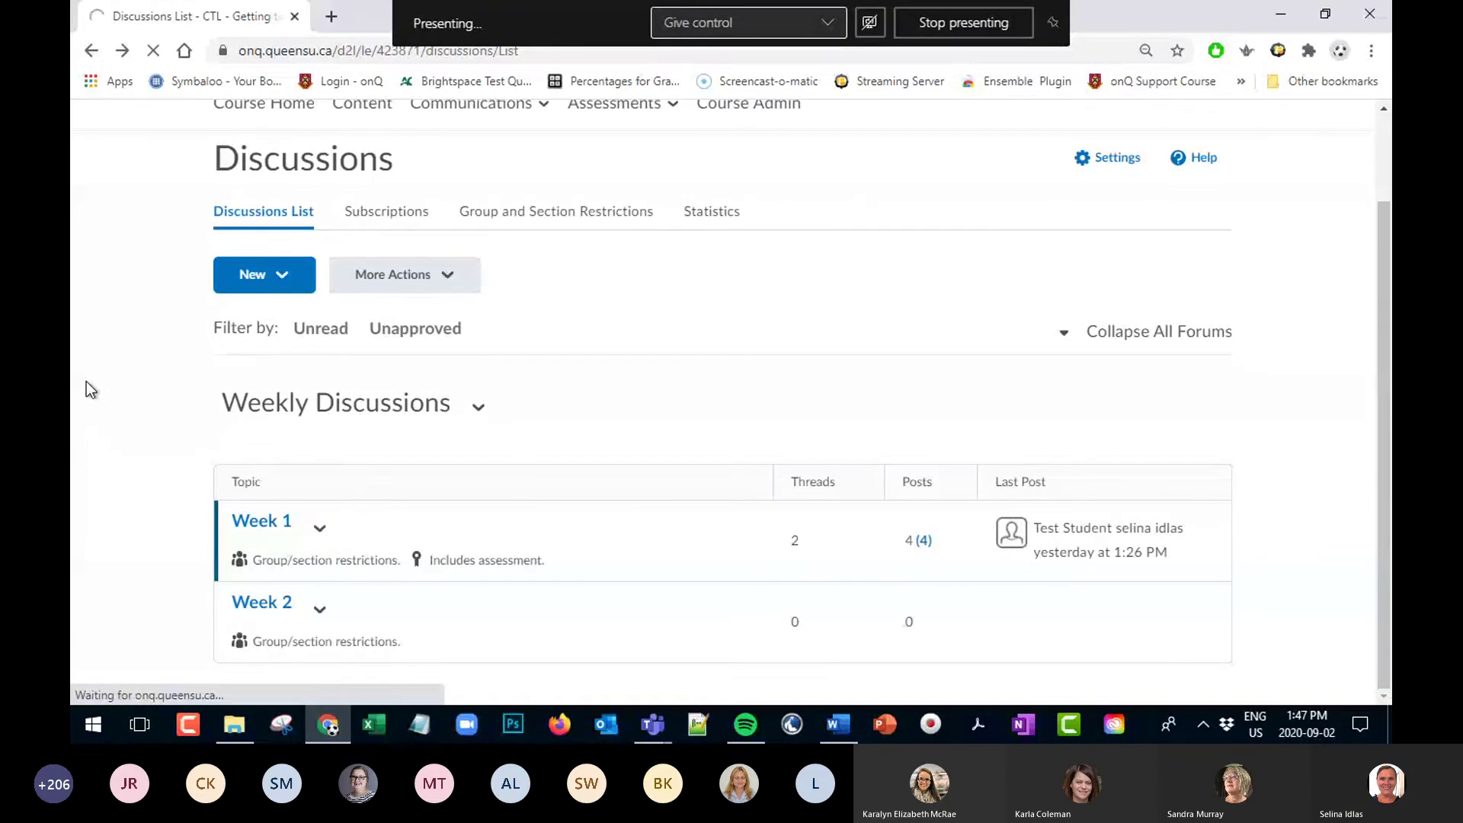
pyautogui.tripleClick(72, 404)
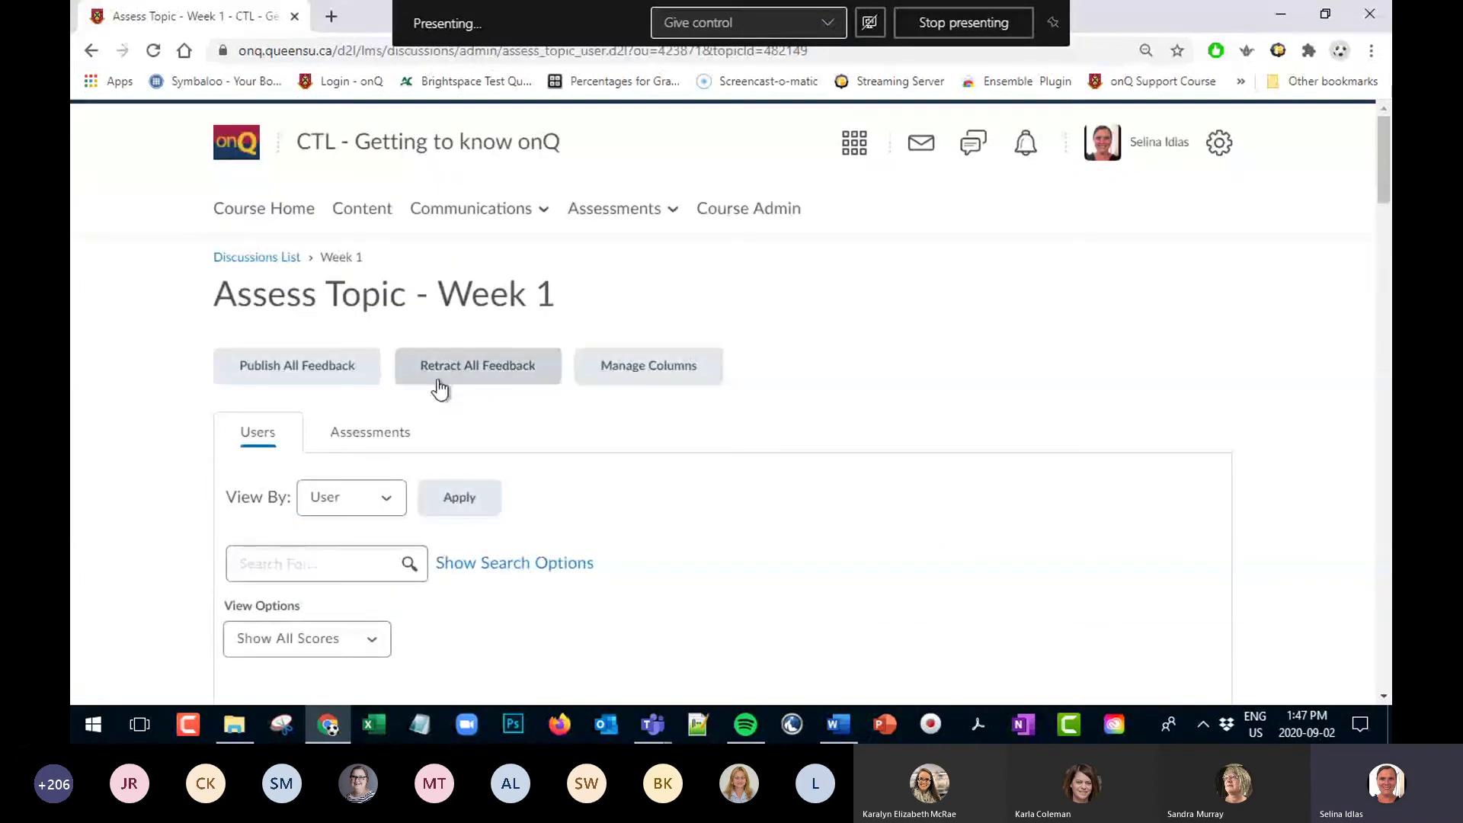
# Open the second test student's Week 1 Topic Score rubric from the Assess Topic table
pyautogui.scroll(-4, 442, 388)
pyautogui.scroll(-6, 438, 384)
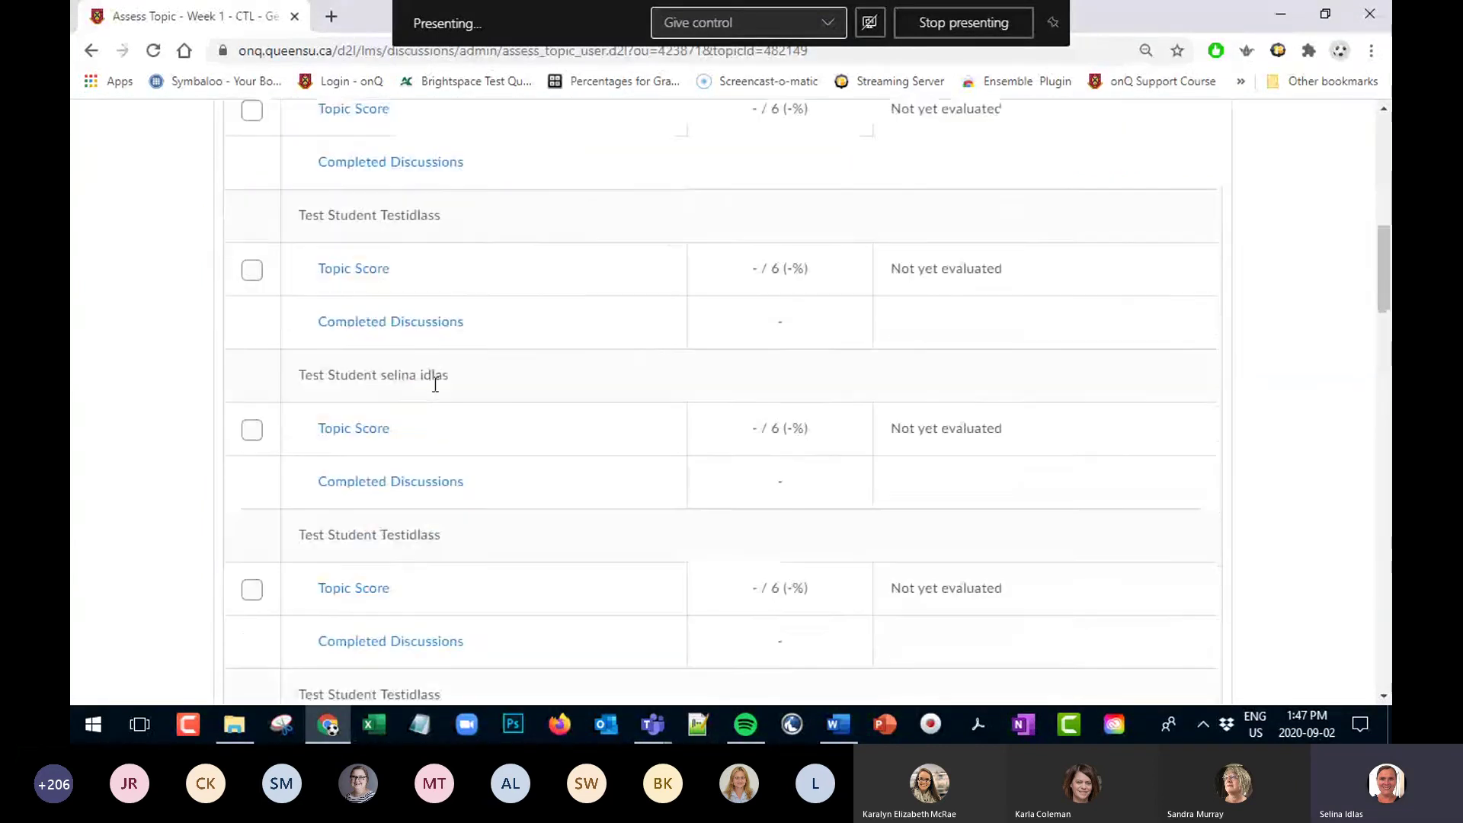
pyautogui.scroll(3, 425, 387)
pyautogui.scroll(-3, 421, 381)
pyautogui.scroll(1, 418, 375)
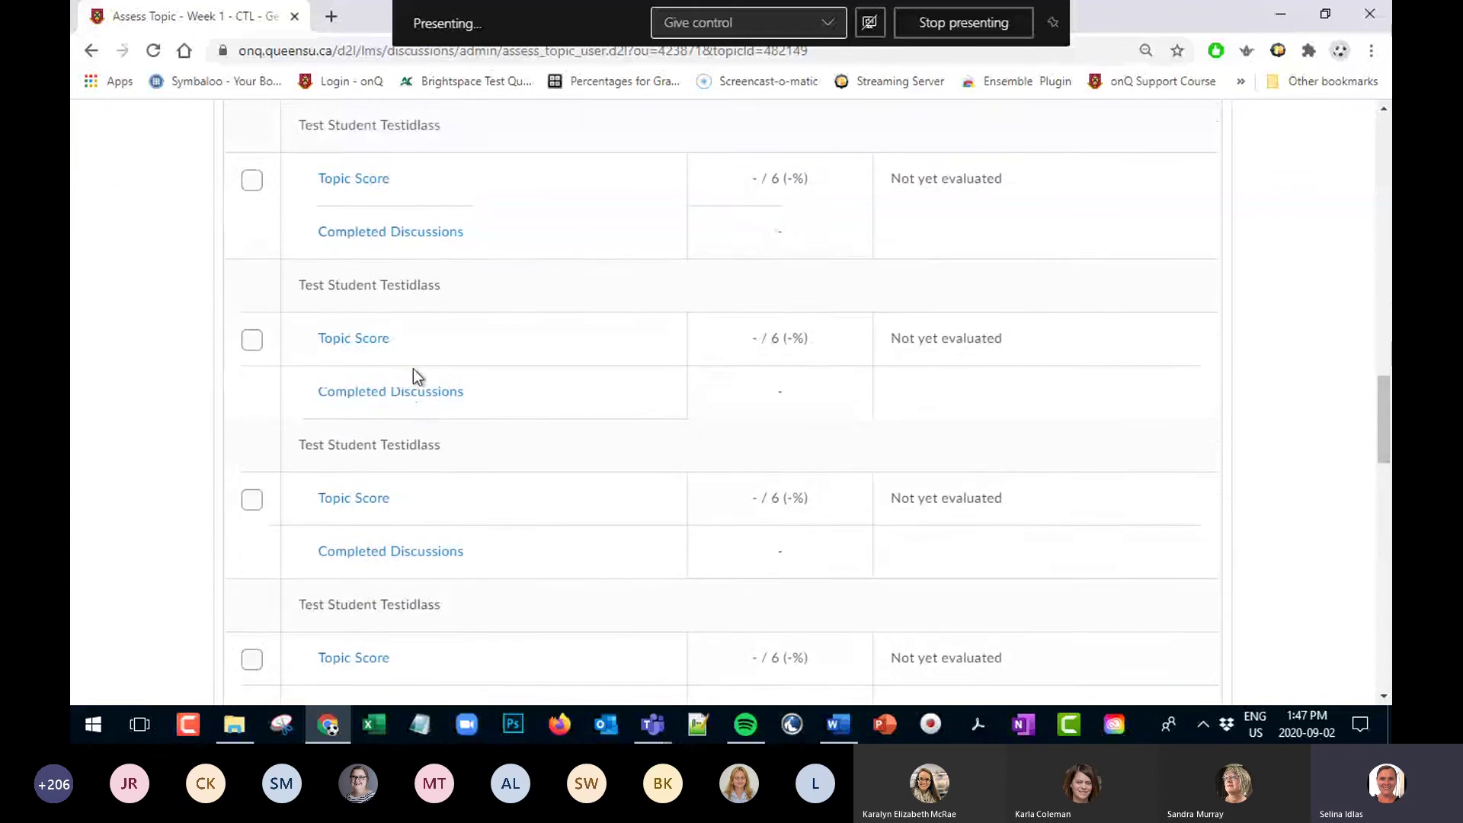
pyautogui.scroll(-10, 410, 369)
pyautogui.scroll(15, 396, 404)
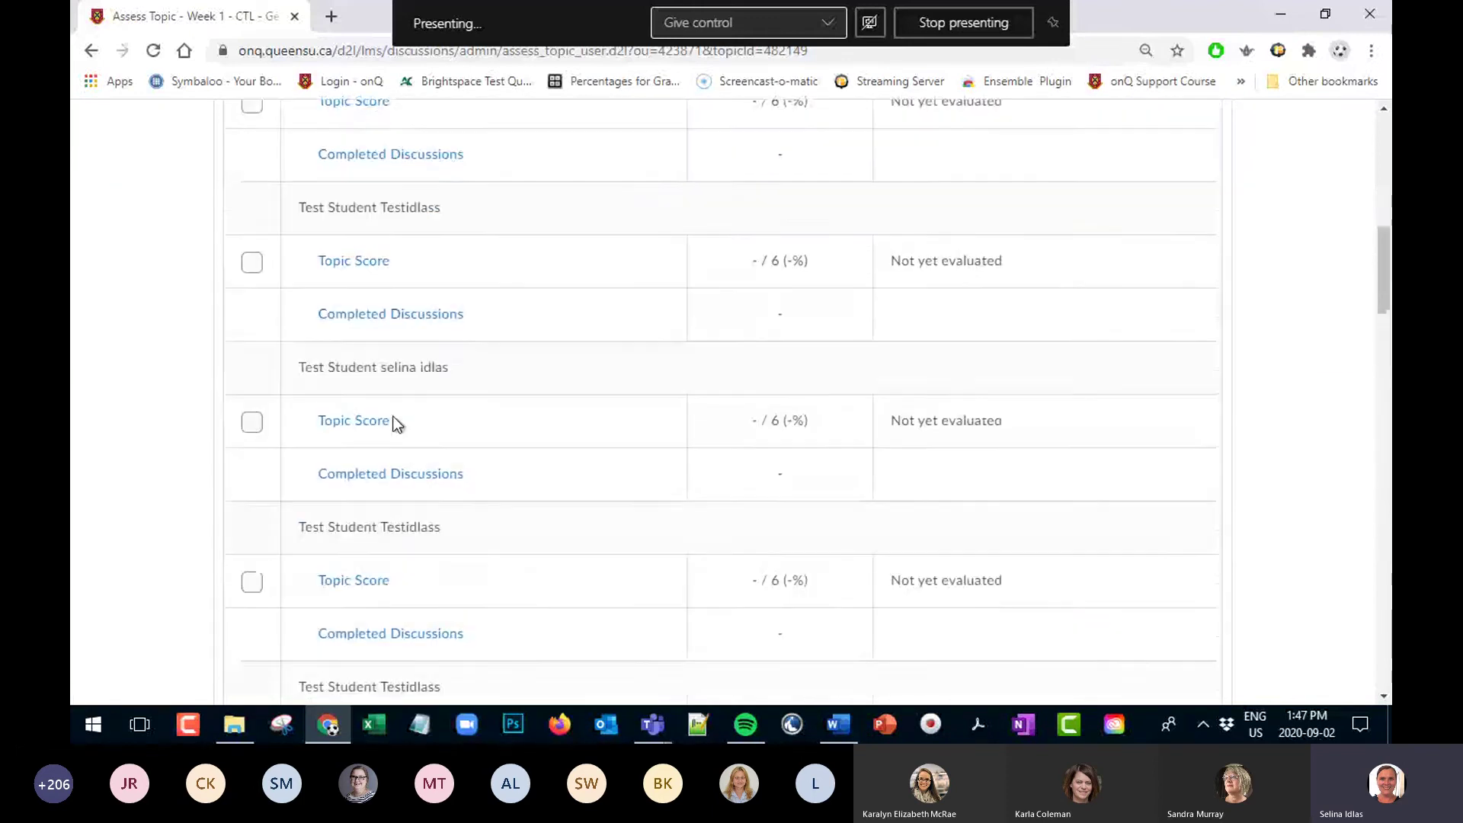
pyautogui.click(342, 595)
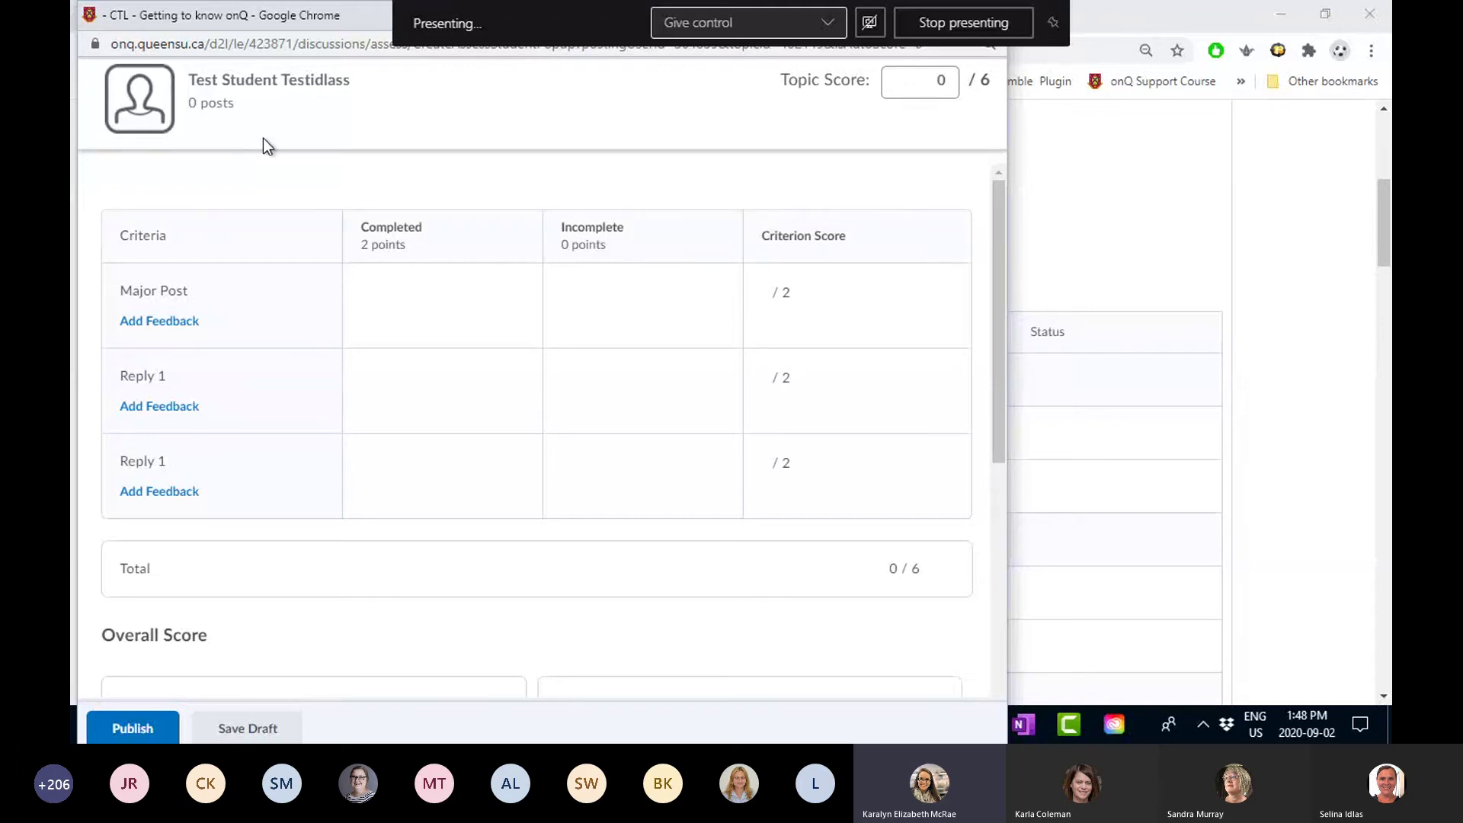
# Mark Major Post Completed, first Reply 1 Incomplete, second Reply 1 Completed, giving 4 / 6
pyautogui.click(385, 312)
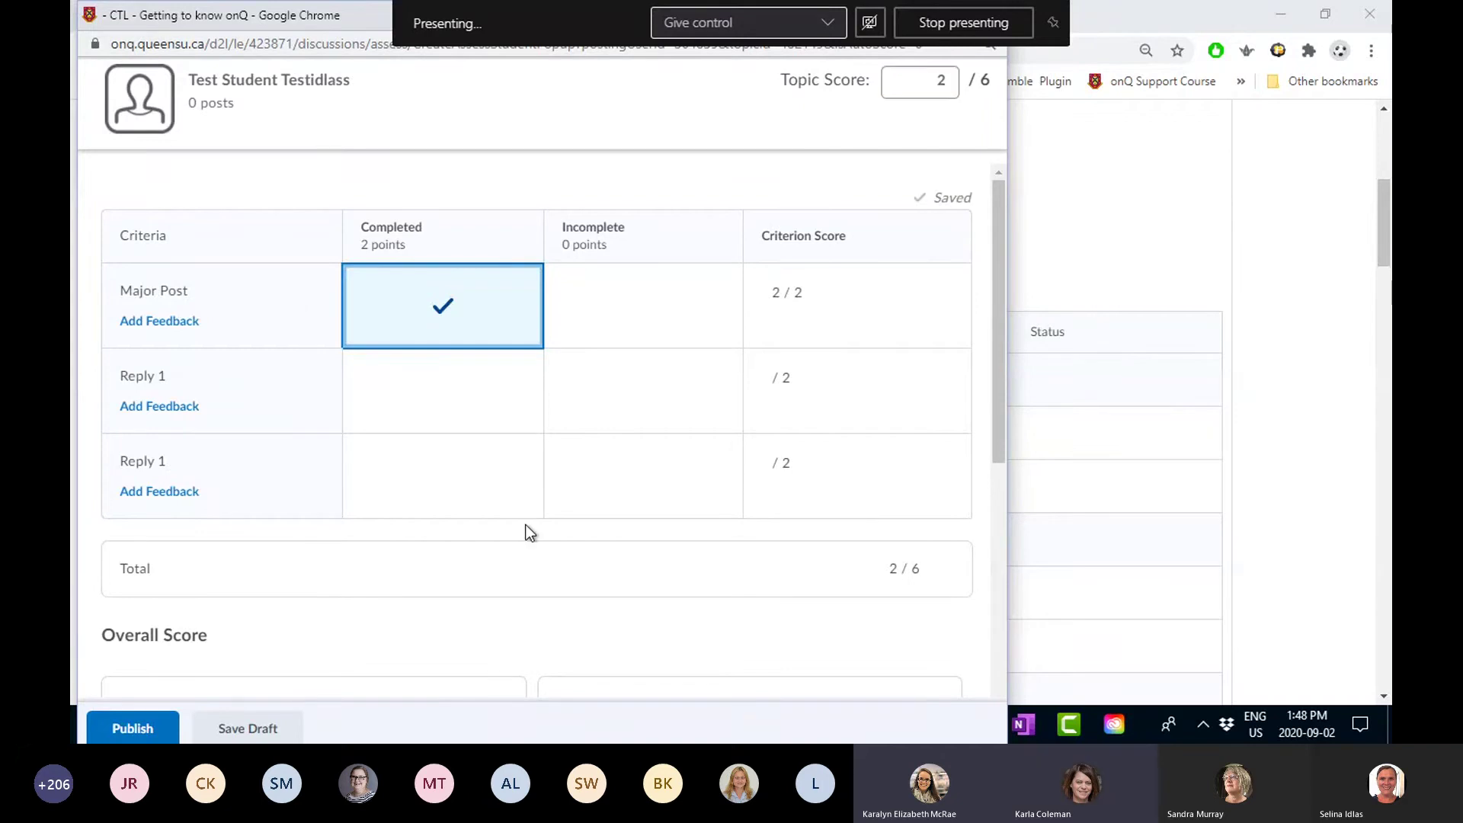
pyautogui.scroll(-6, 523, 529)
pyautogui.scroll(6, 523, 456)
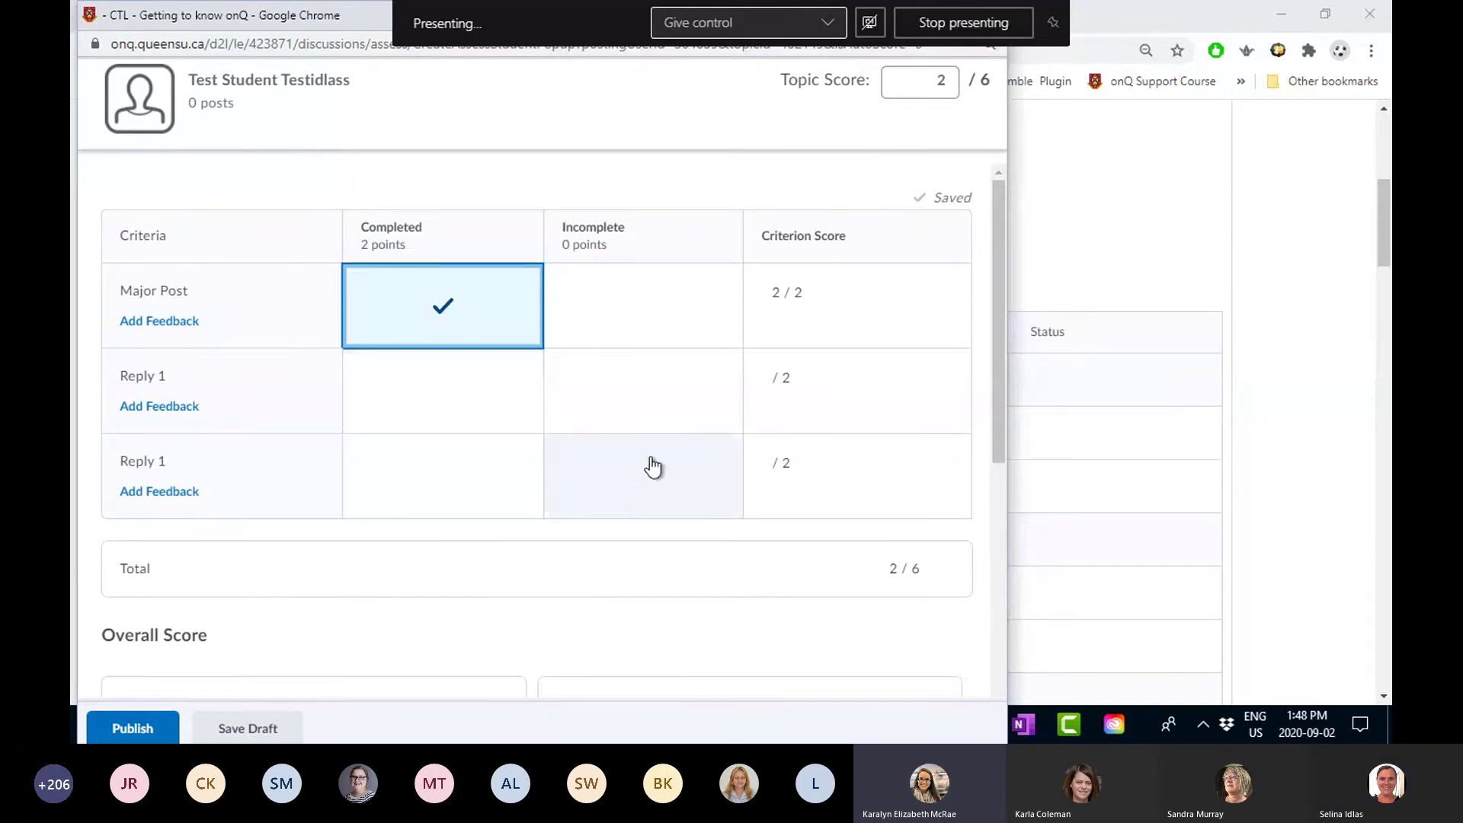
pyautogui.click(624, 391)
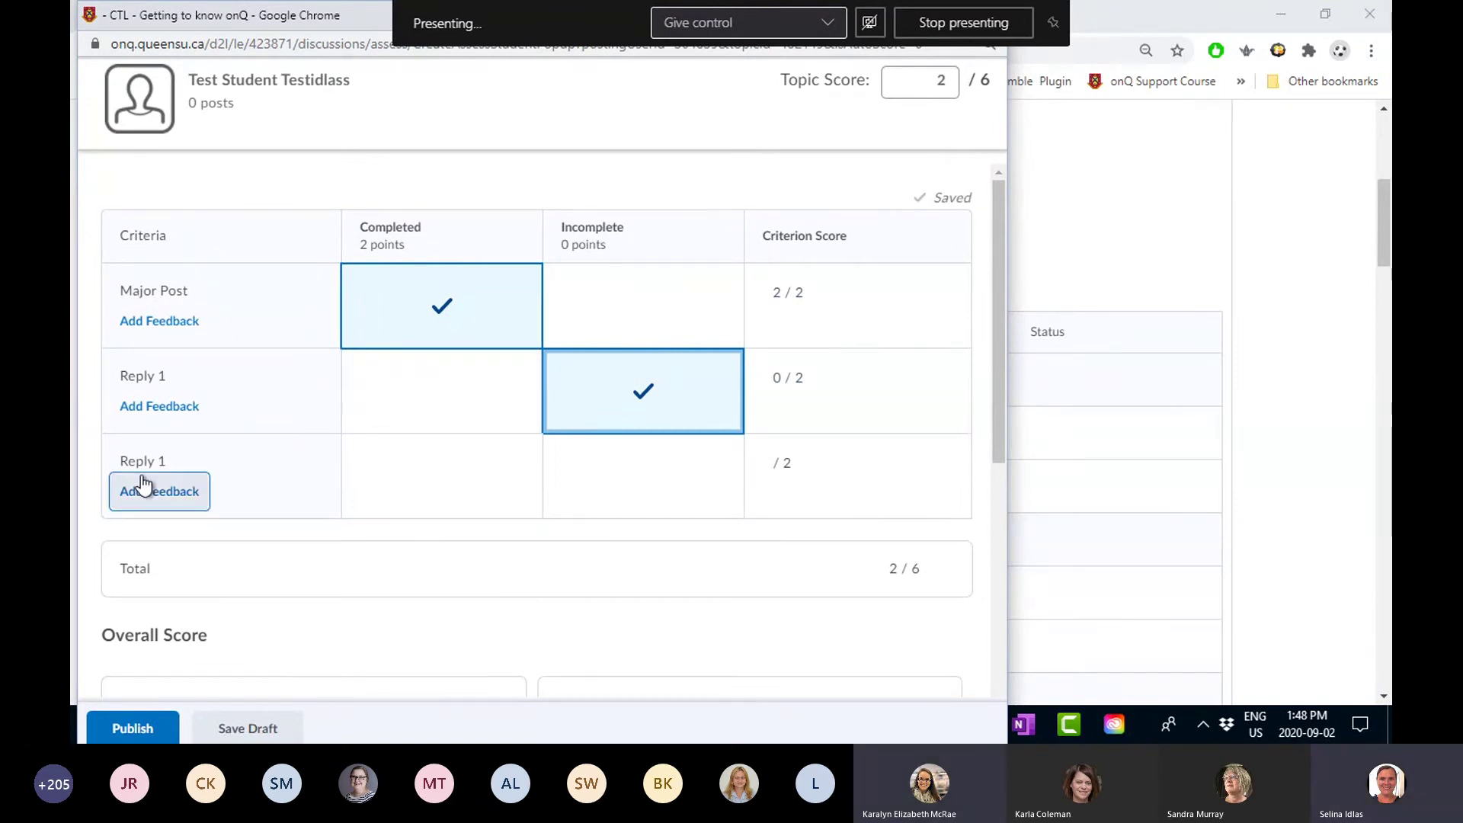
pyautogui.click(405, 505)
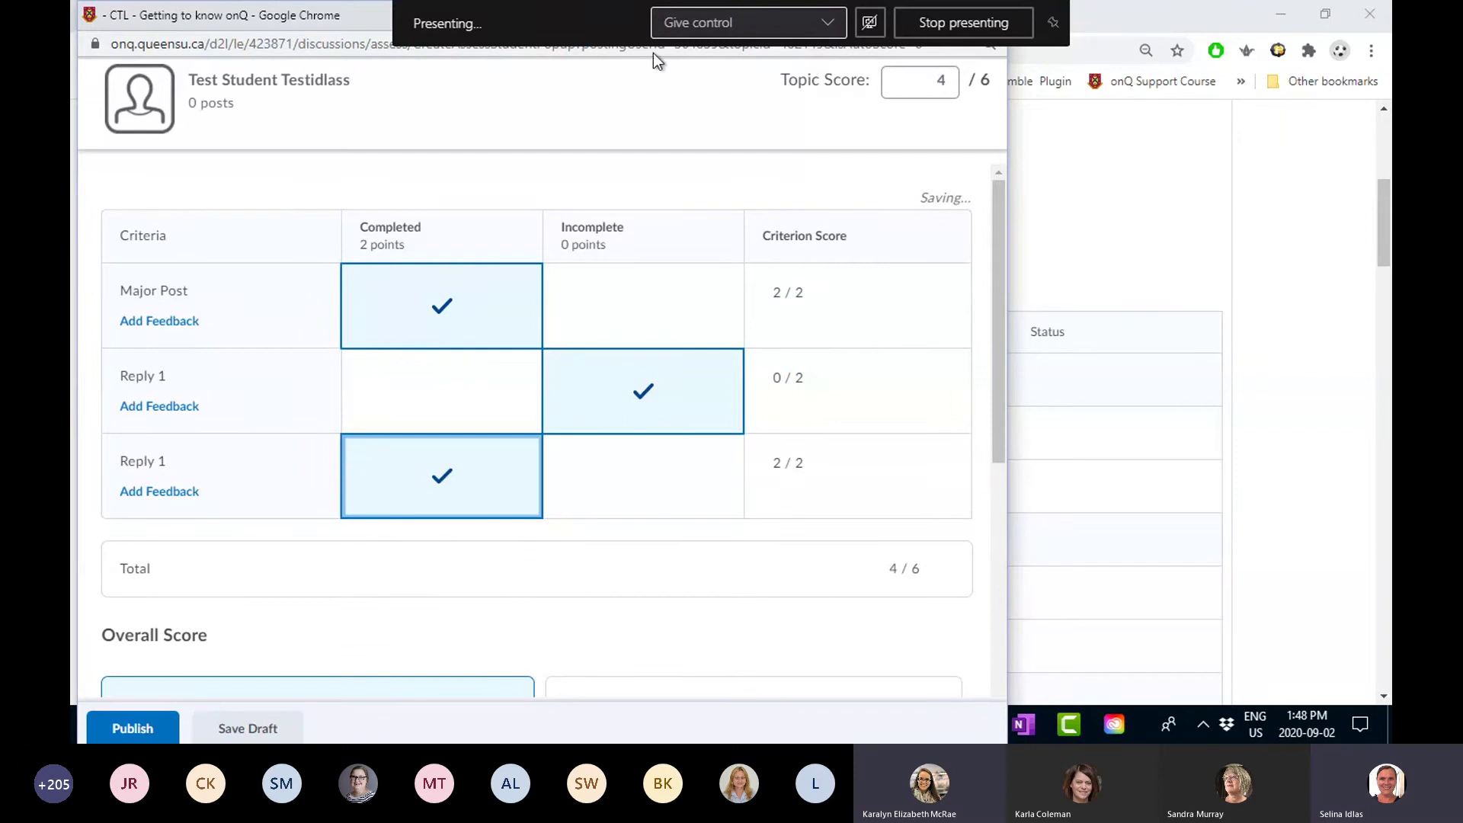
pyautogui.scroll(-5, 168, 388)
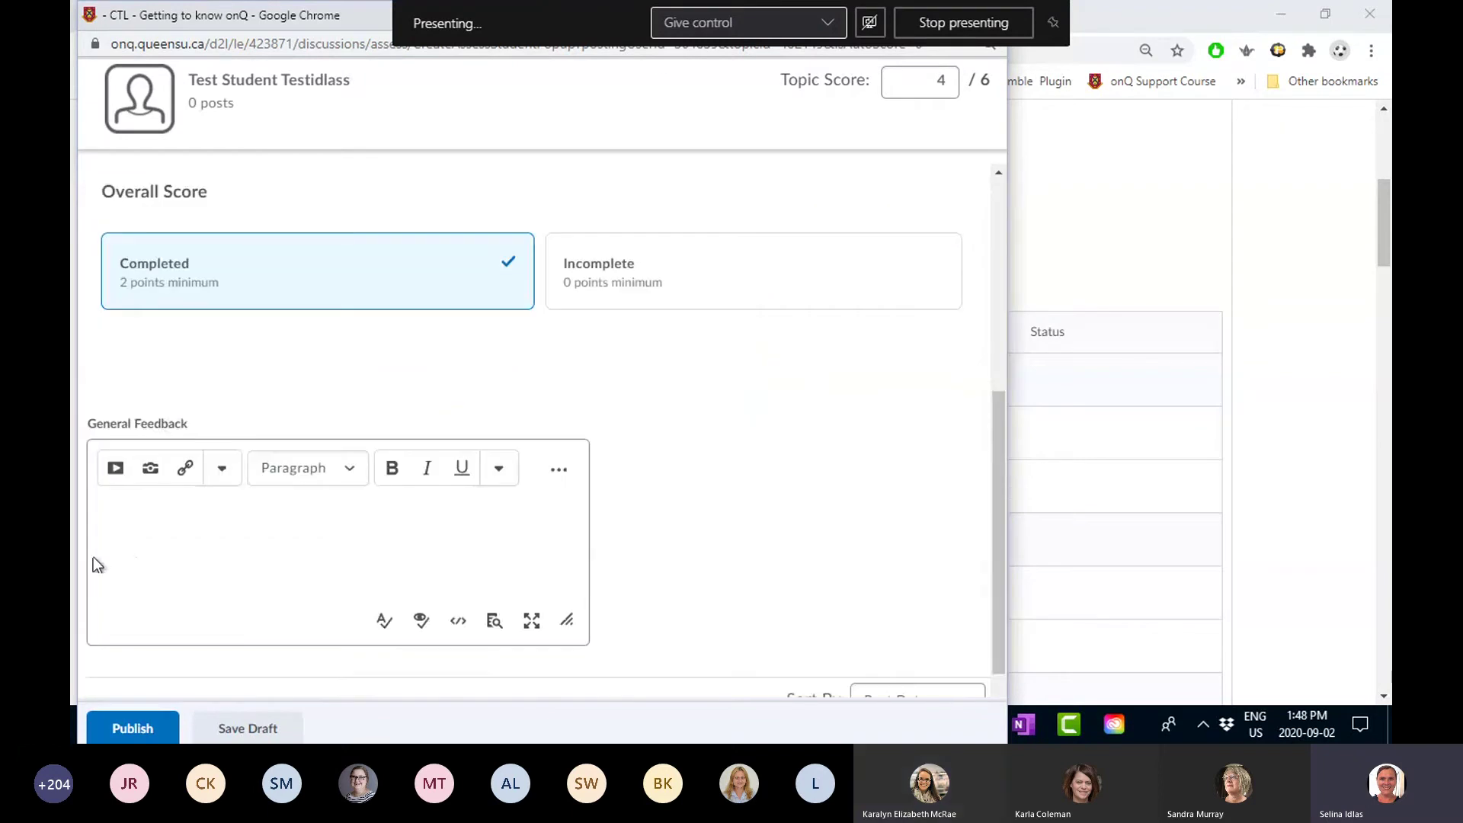
pyautogui.scroll(-1, 88, 568)
pyautogui.scroll(6, 83, 583)
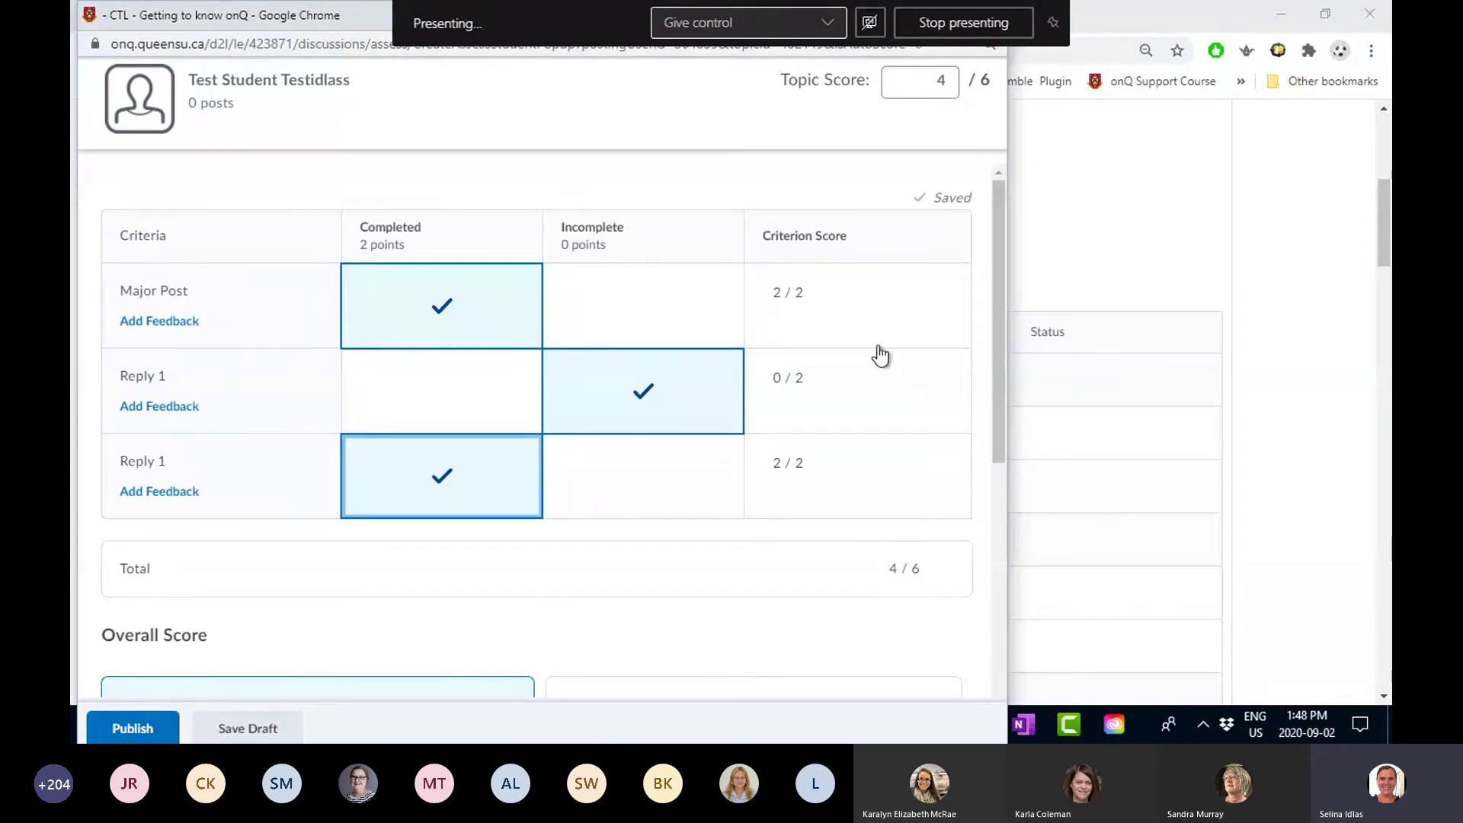
pyautogui.scroll(-7, 343, 330)
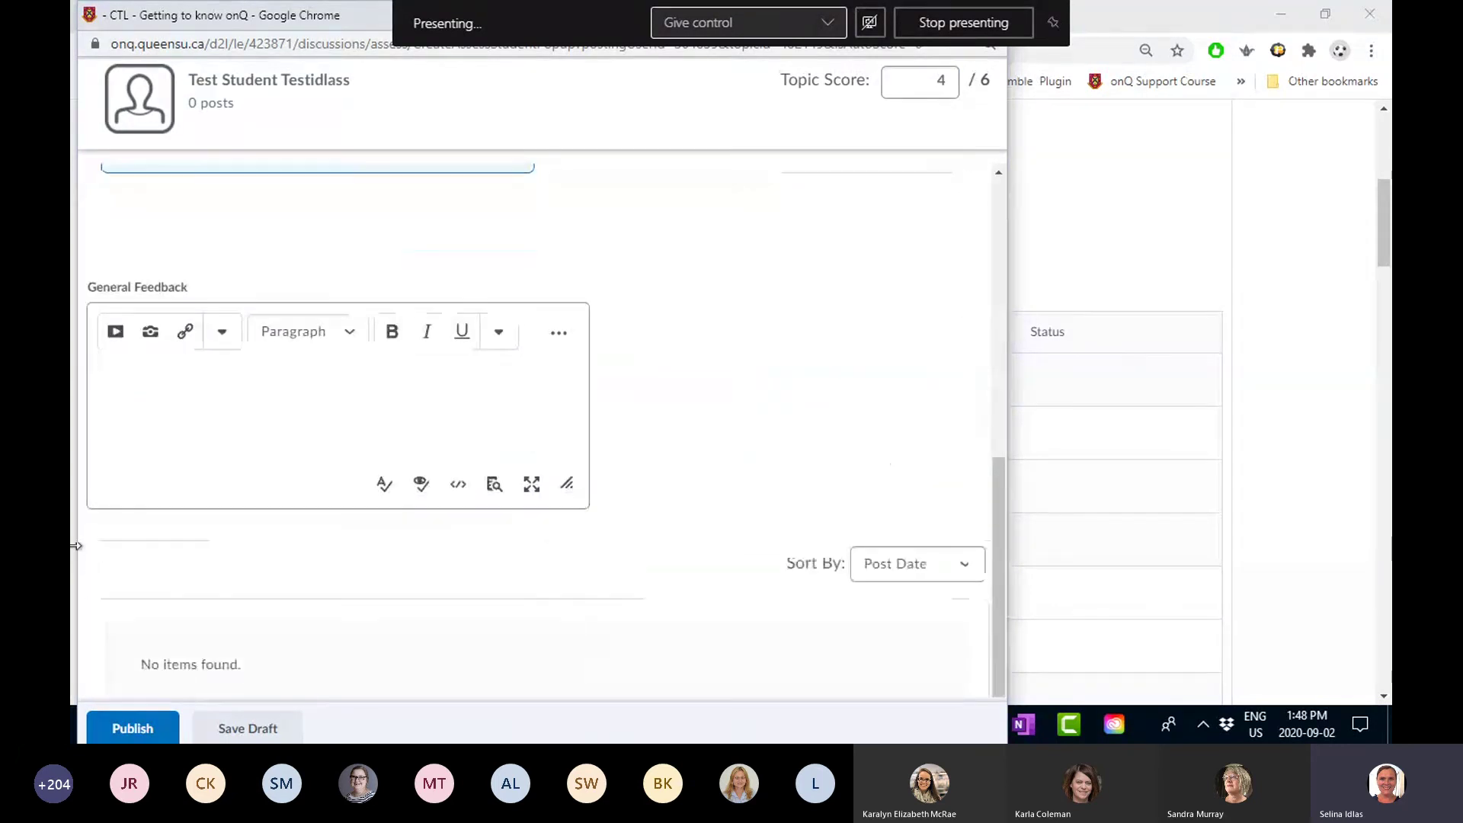
pyautogui.tripleClick(163, 661)
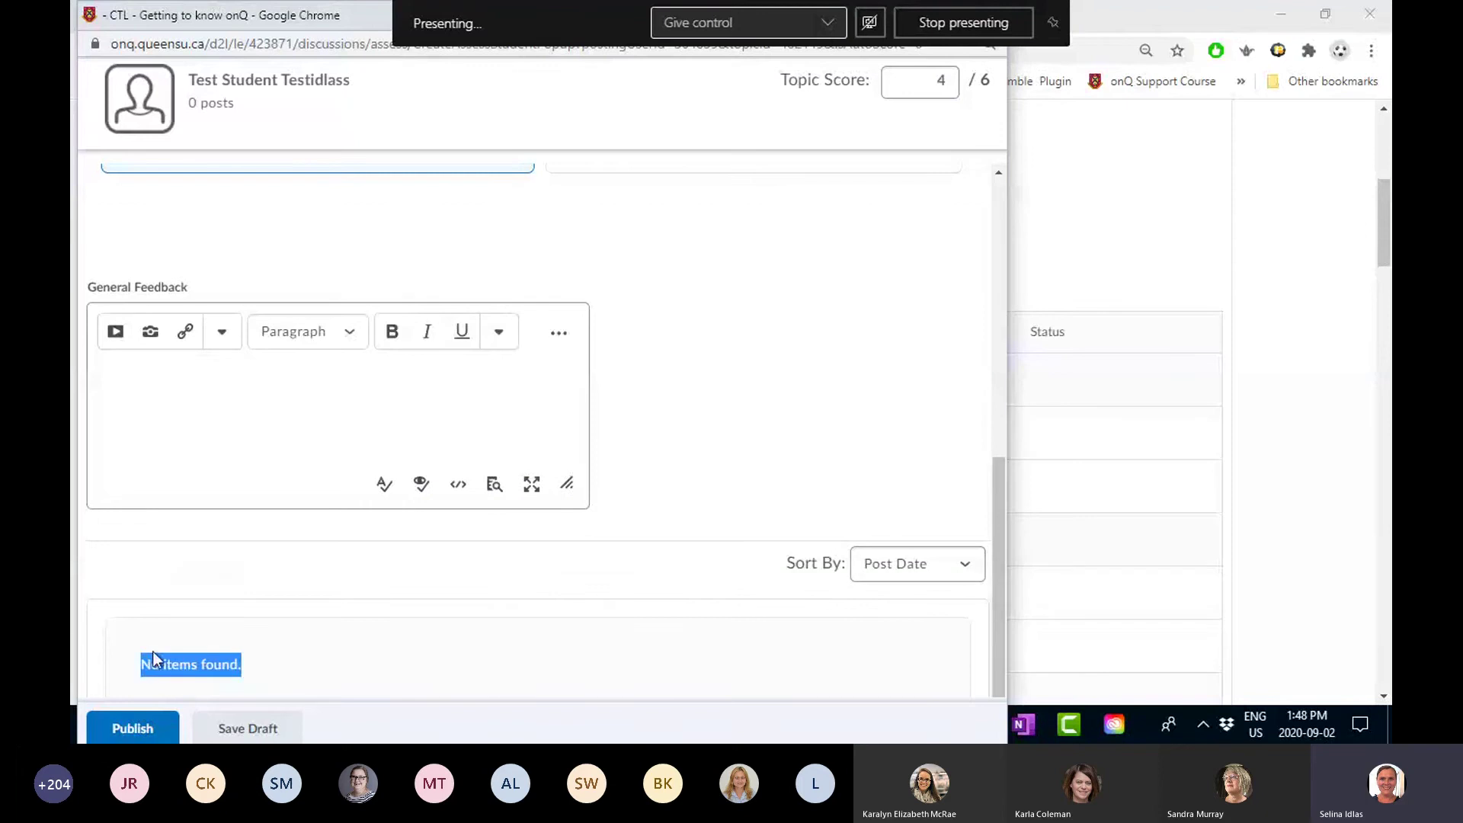
pyautogui.scroll(7, 111, 538)
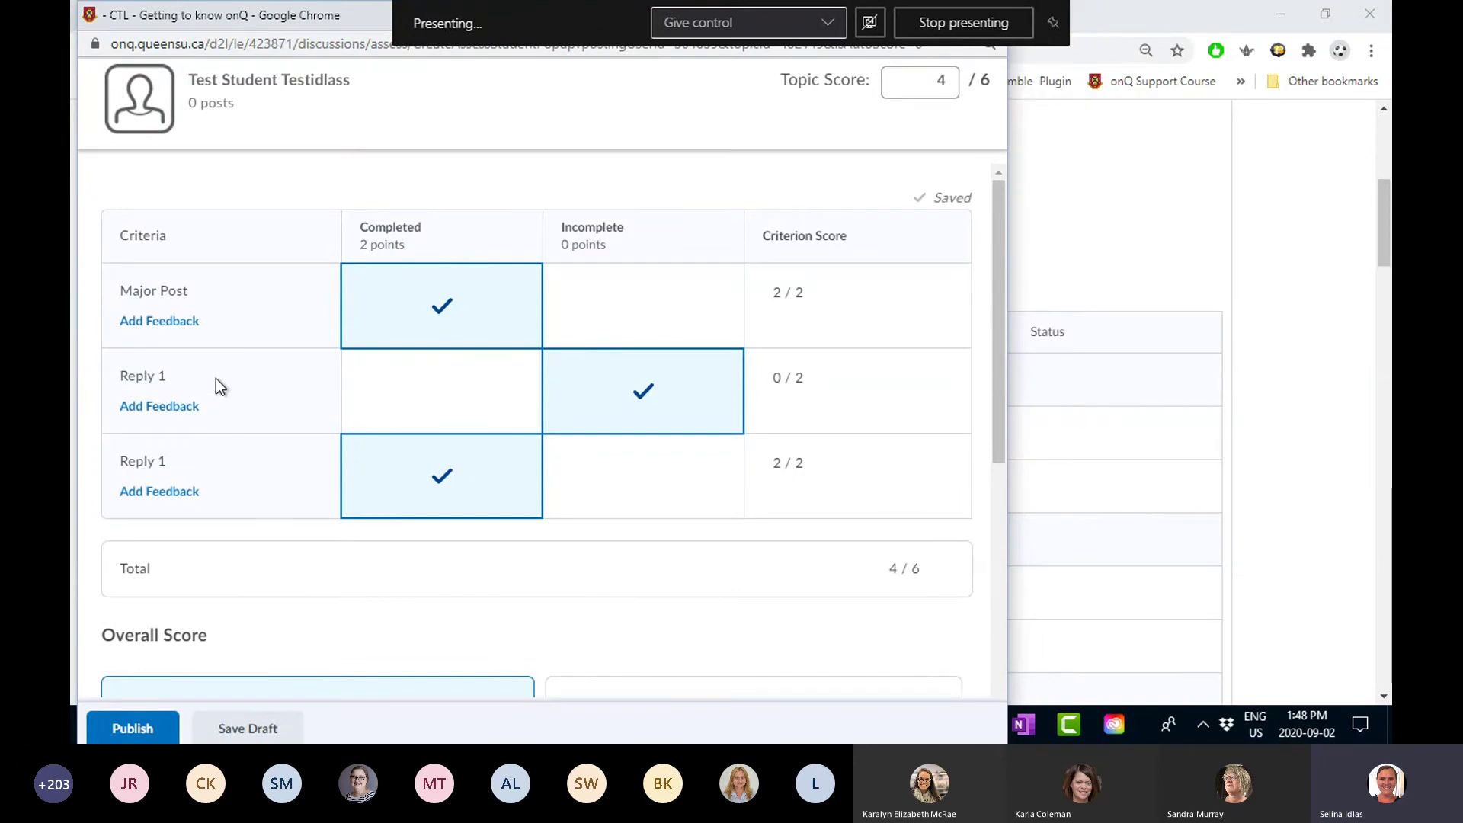
pyautogui.scroll(-7, 175, 519)
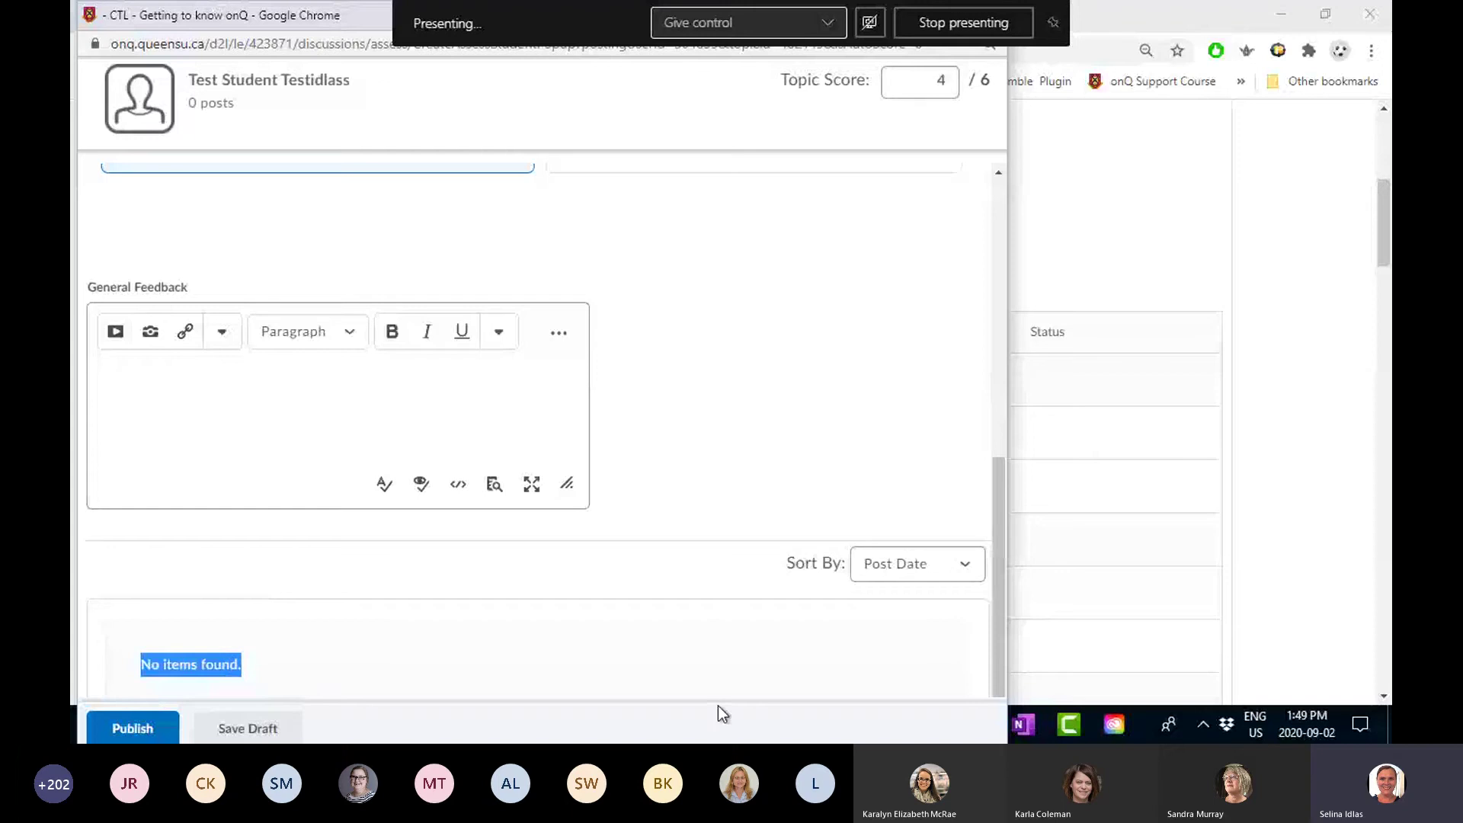
pyautogui.scroll(8, 671, 473)
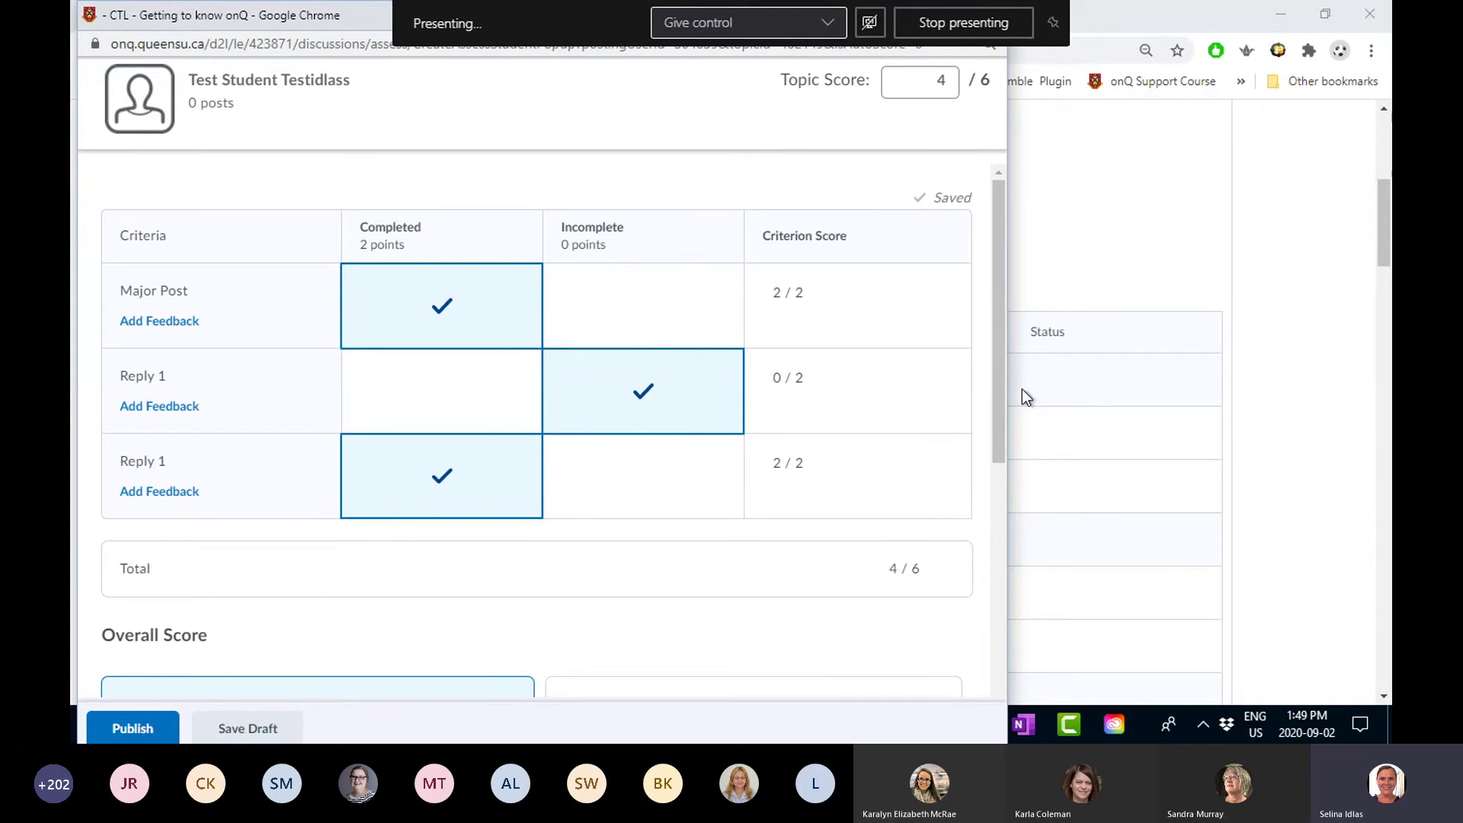
# Save the 4/6 rubric score as a draft and dismiss the Saved successfully message
pyautogui.moveTo(212, 27); pyautogui.dragTo(311, 1)
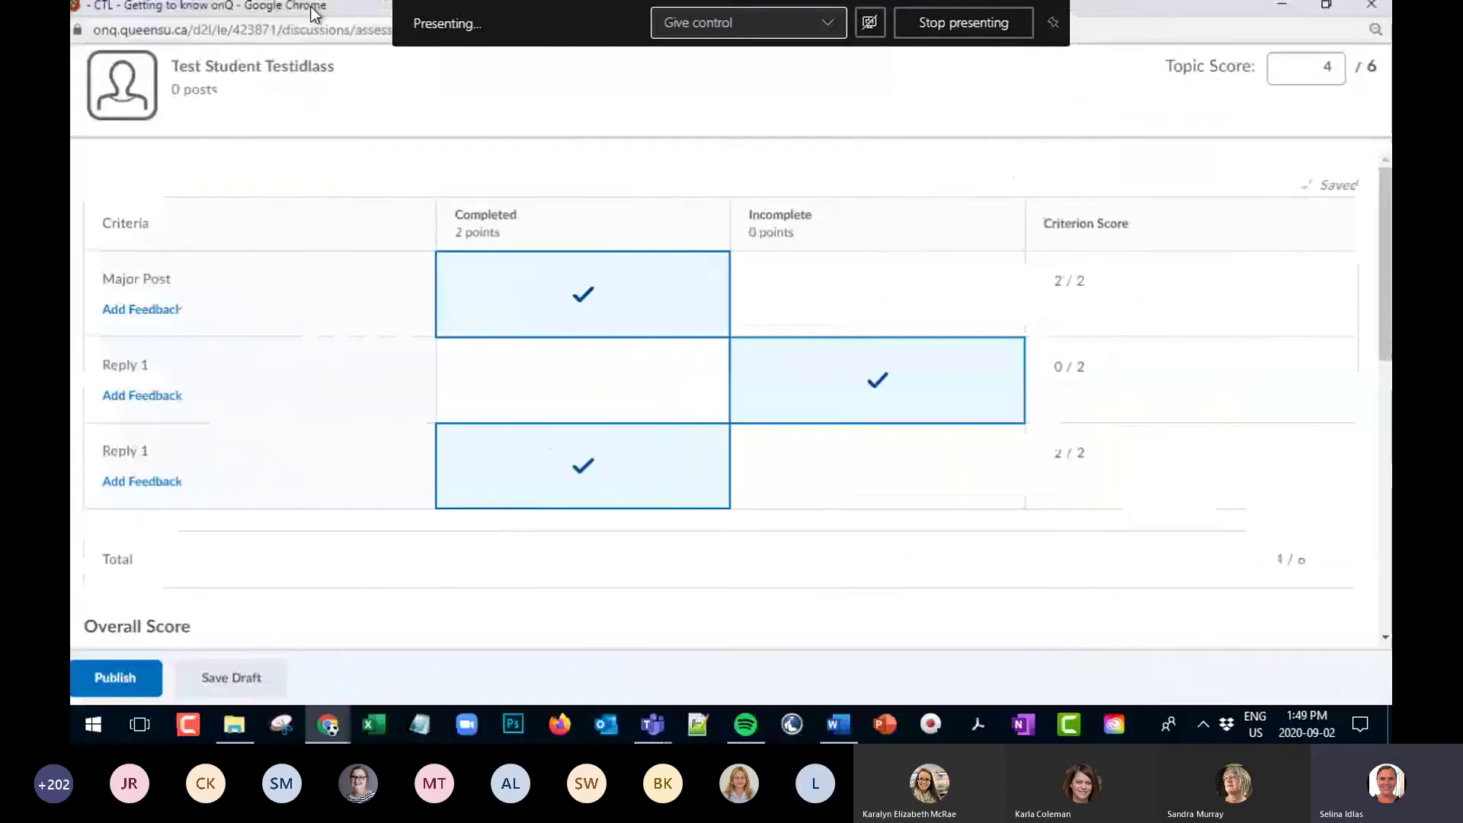
pyautogui.click(235, 678)
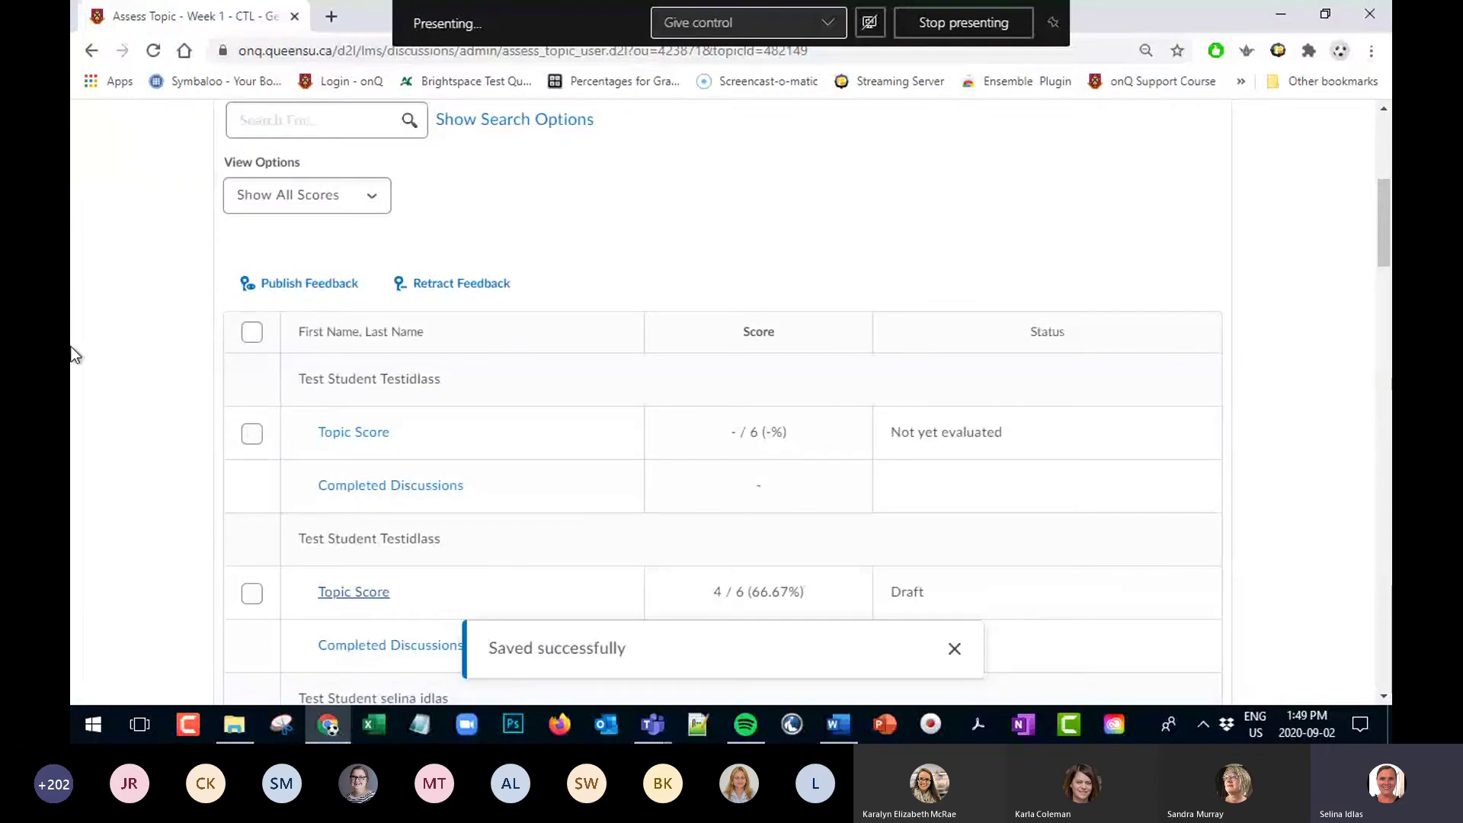
pyautogui.click(953, 650)
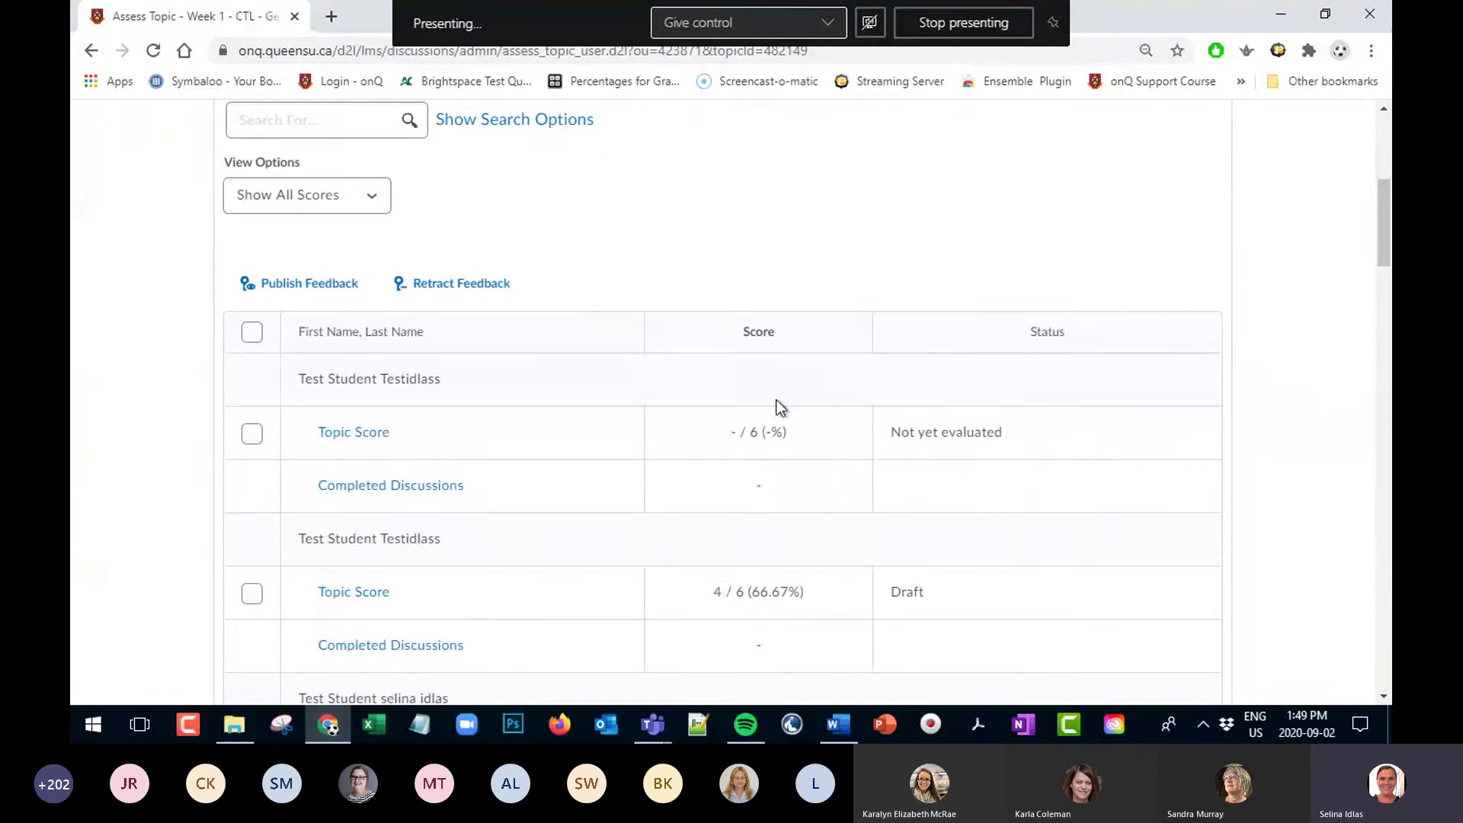
pyautogui.scroll(-6, 766, 408)
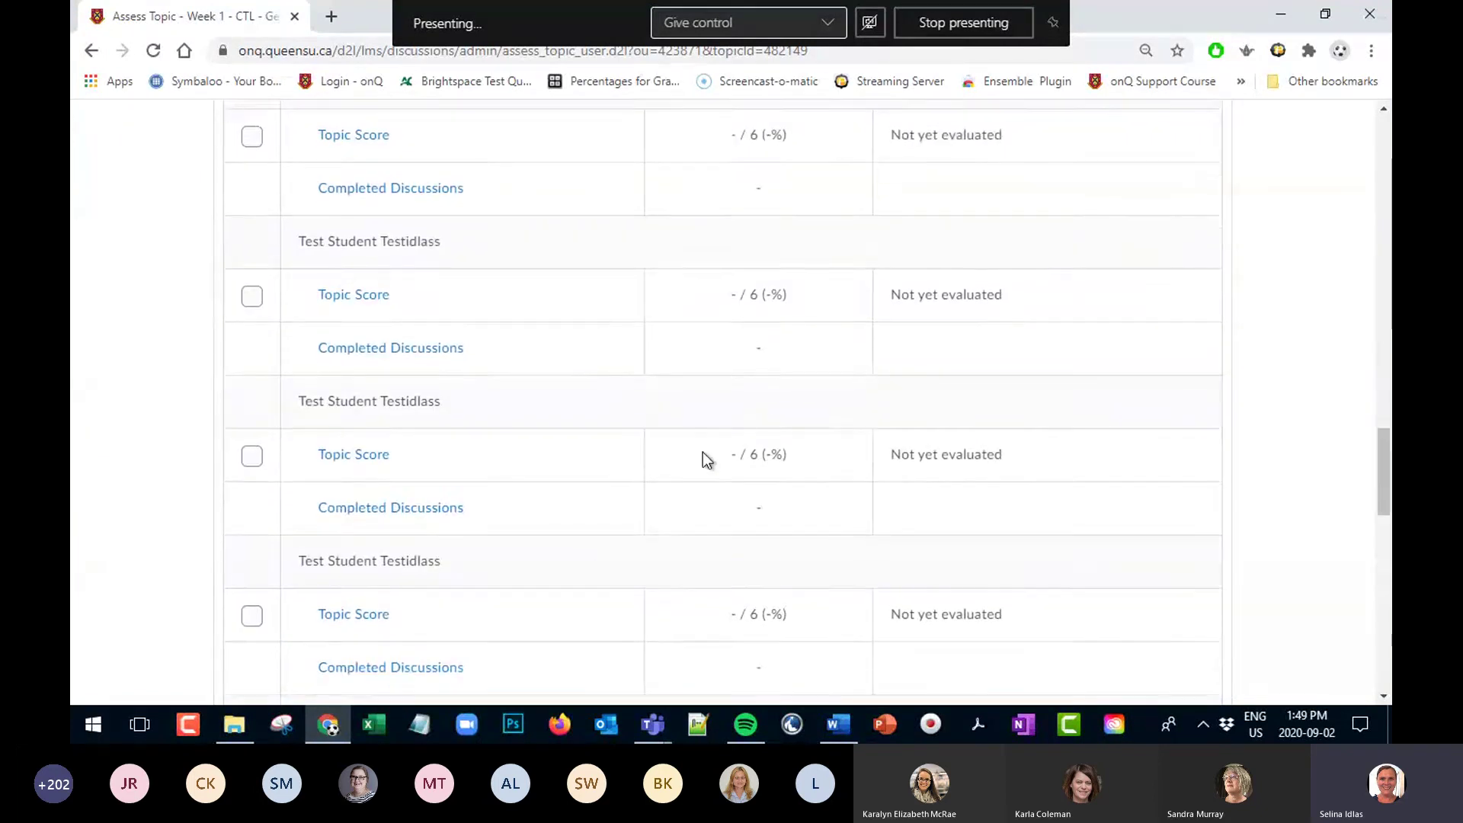
pyautogui.scroll(10, 466, 582)
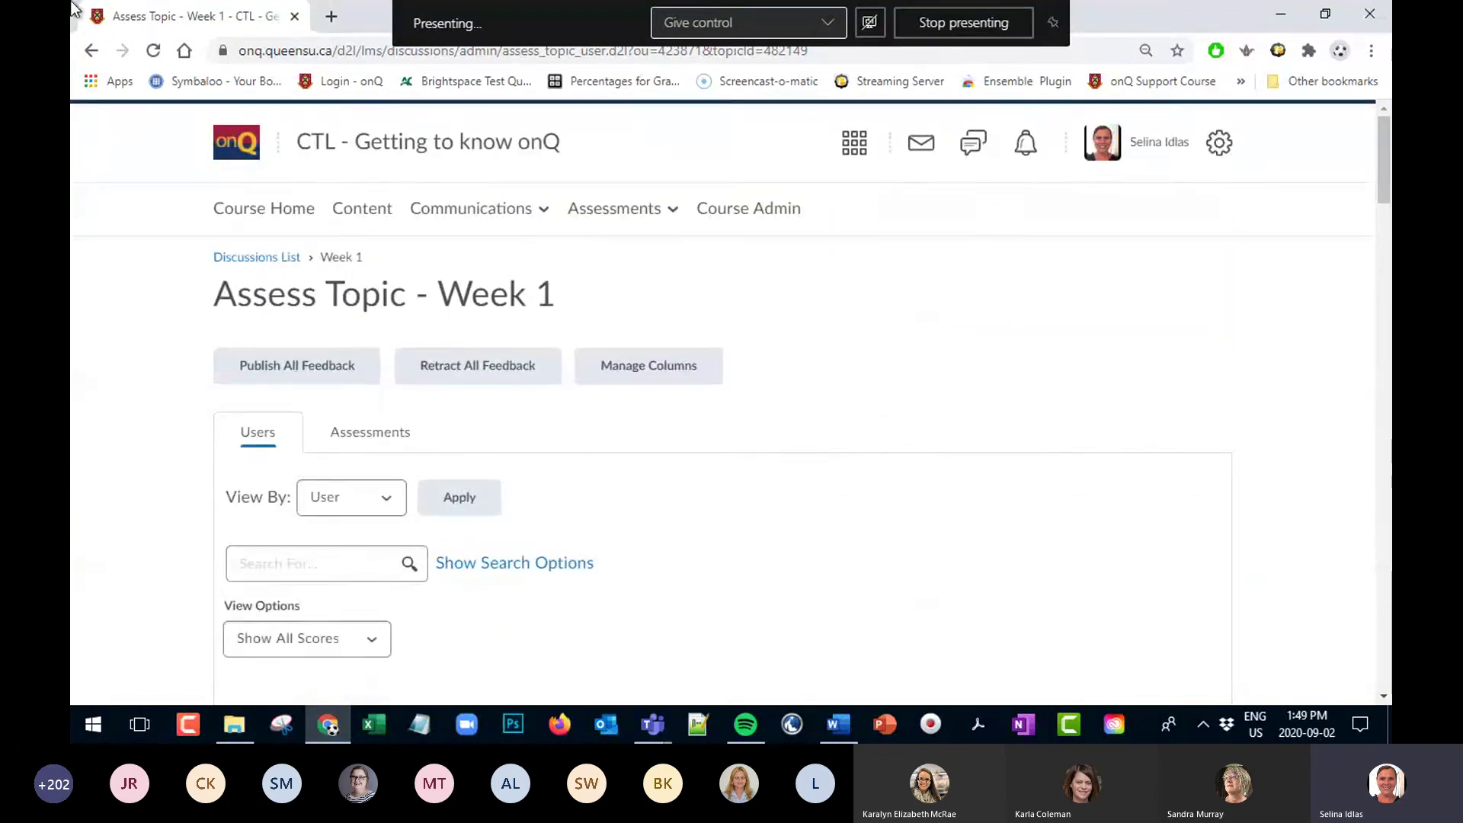
pyautogui.scroll(-7, 586, 436)
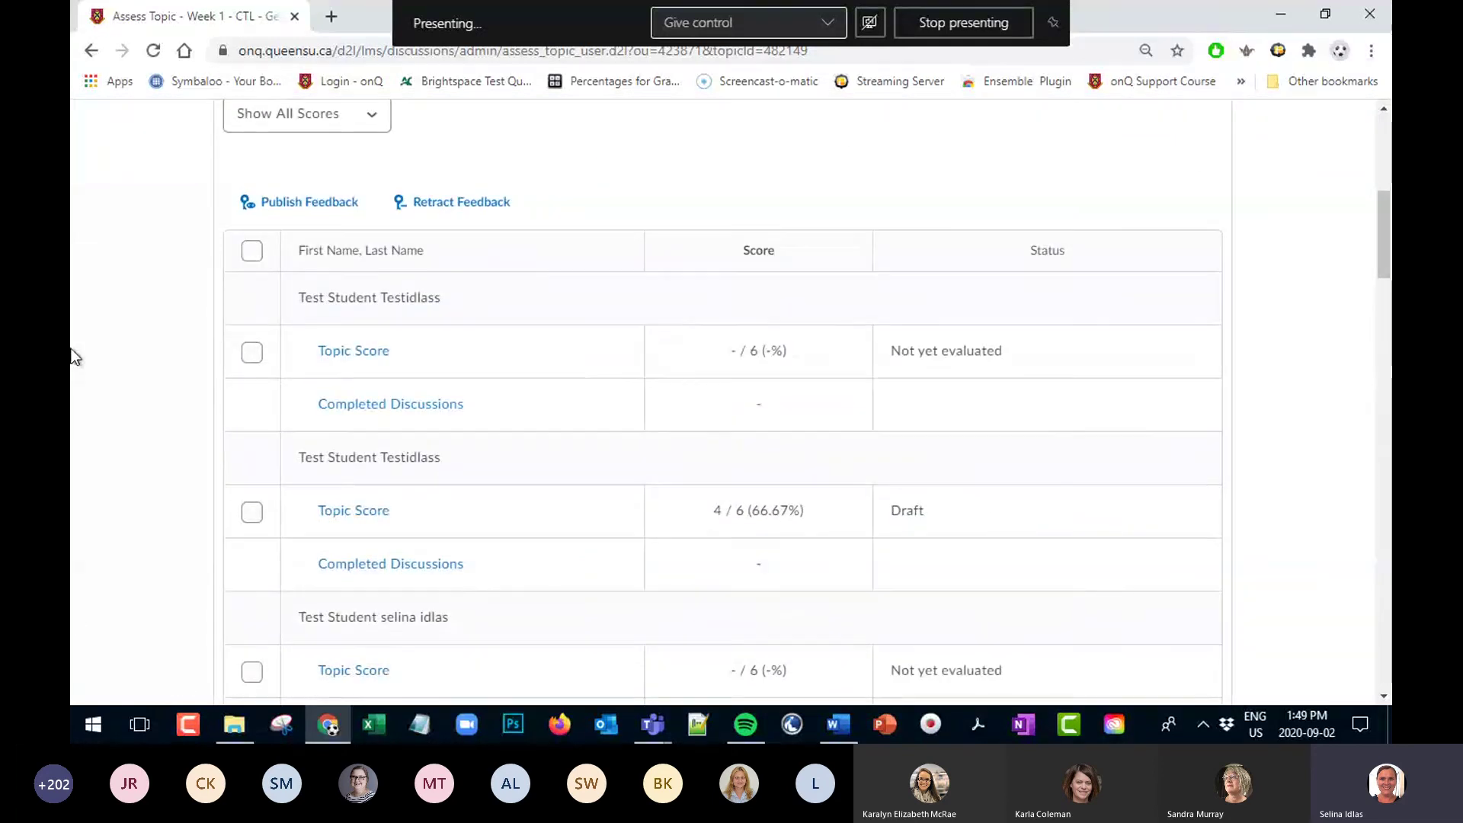
pyautogui.scroll(5, 125, 387)
pyautogui.scroll(-2, 171, 406)
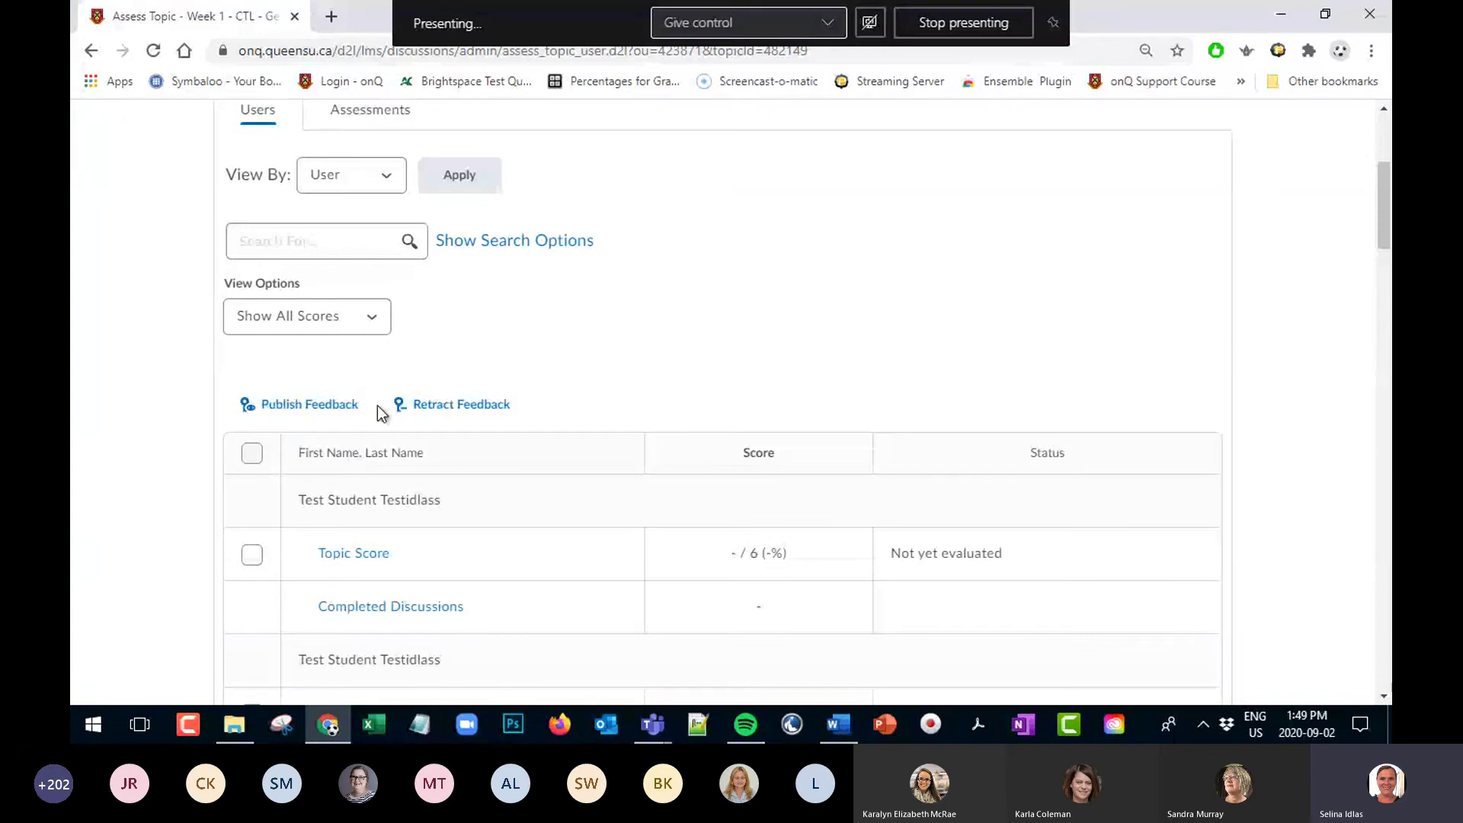
pyautogui.scroll(4, 392, 515)
pyautogui.scroll(-4, 366, 552)
pyautogui.scroll(5, 967, 324)
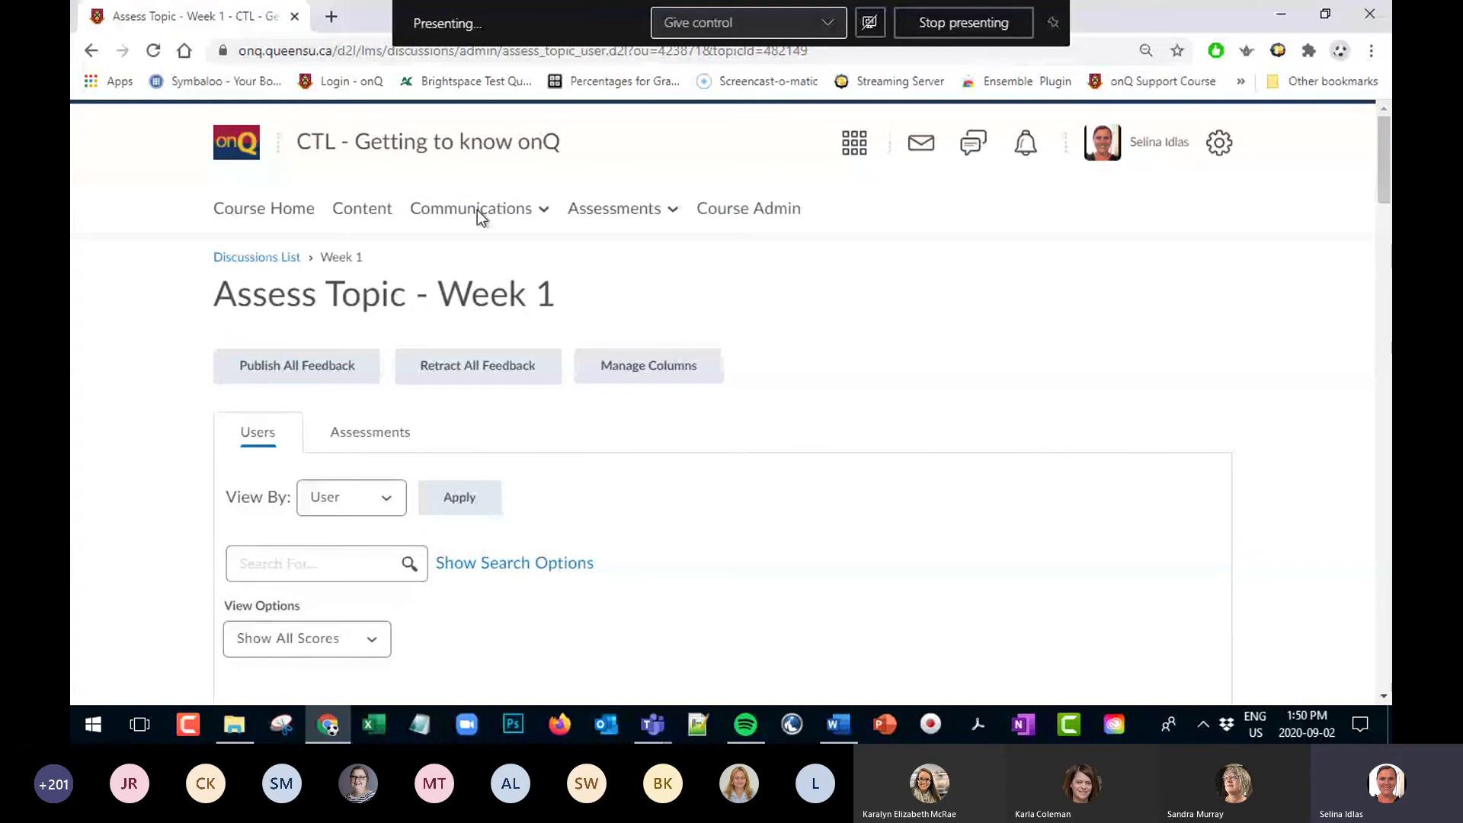
# Create a new quiz named 'Quiz' under Assessments > Quizzes and open its Question Editor
pyautogui.click(673, 210)
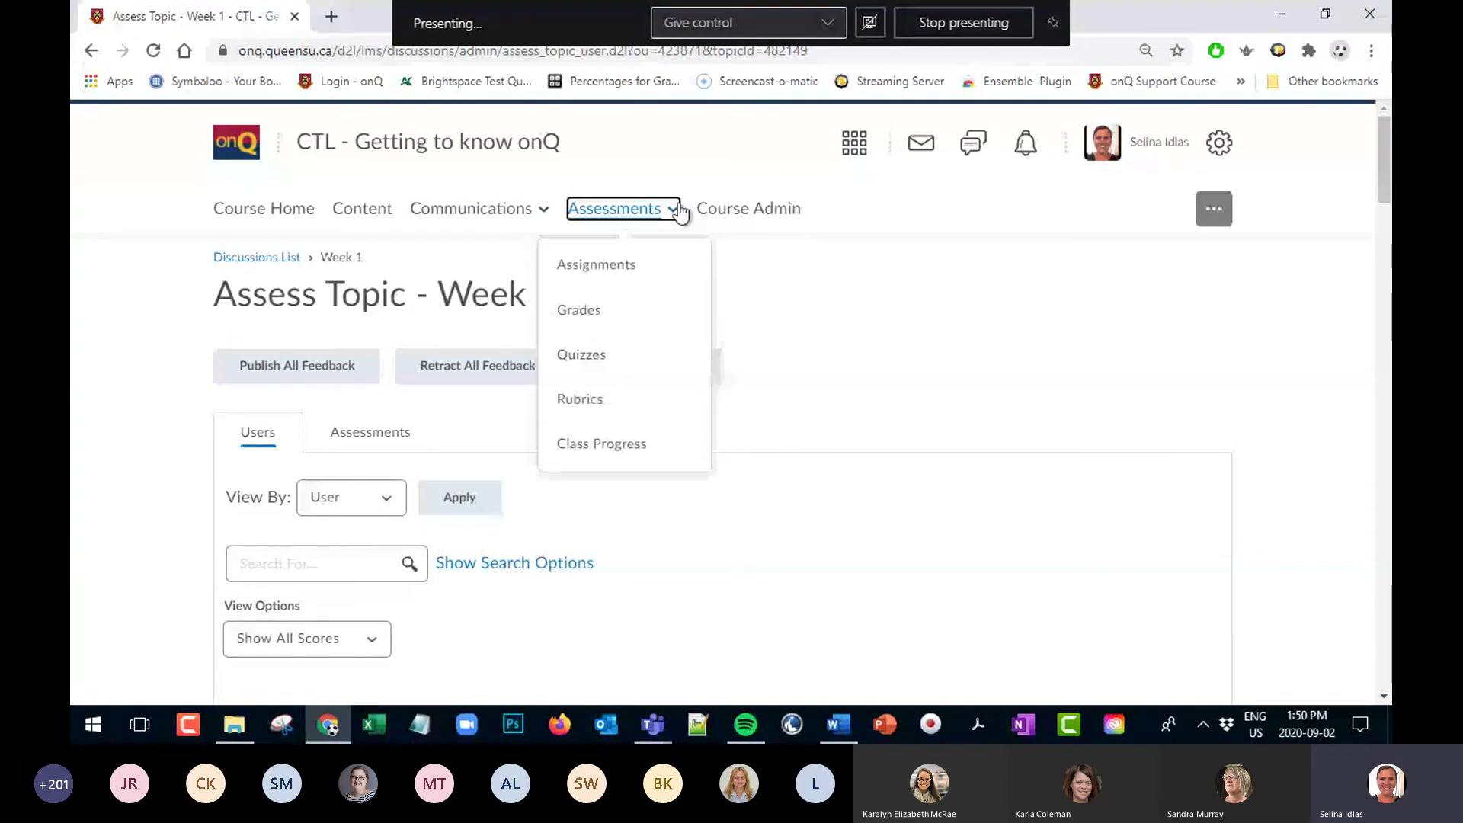
pyautogui.click(606, 360)
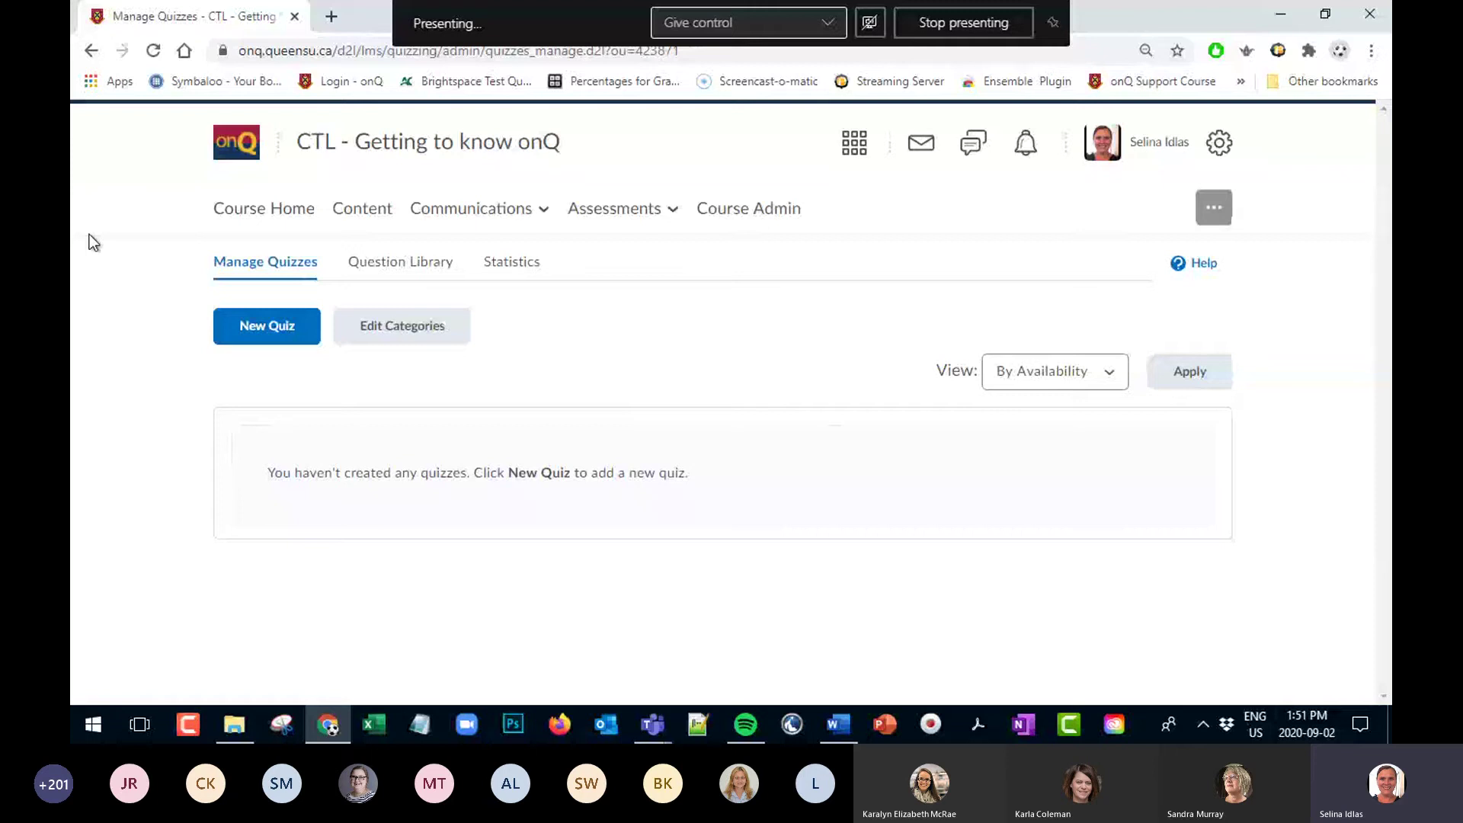
pyautogui.click(250, 343)
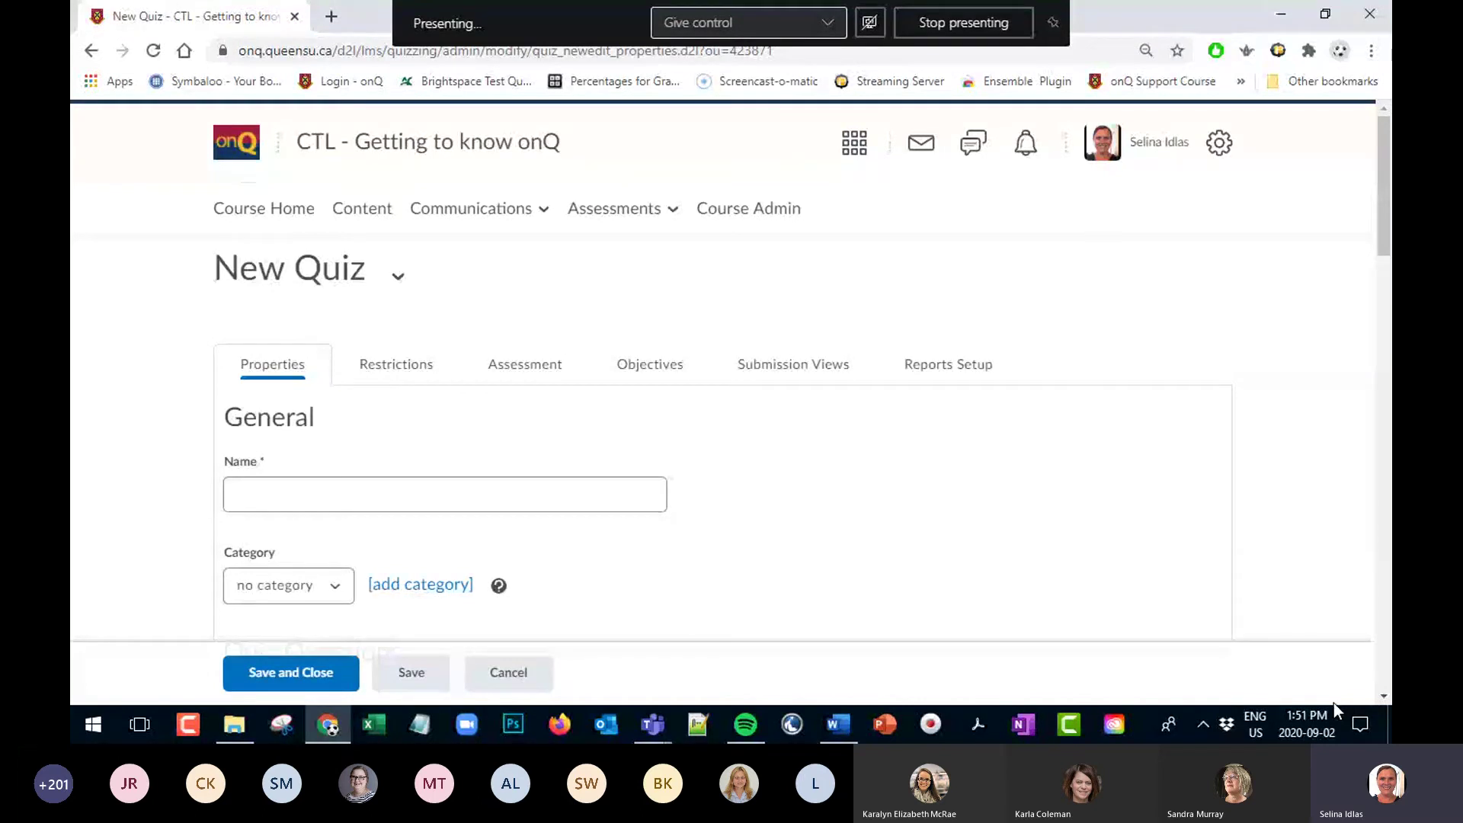
pyautogui.click(305, 496)
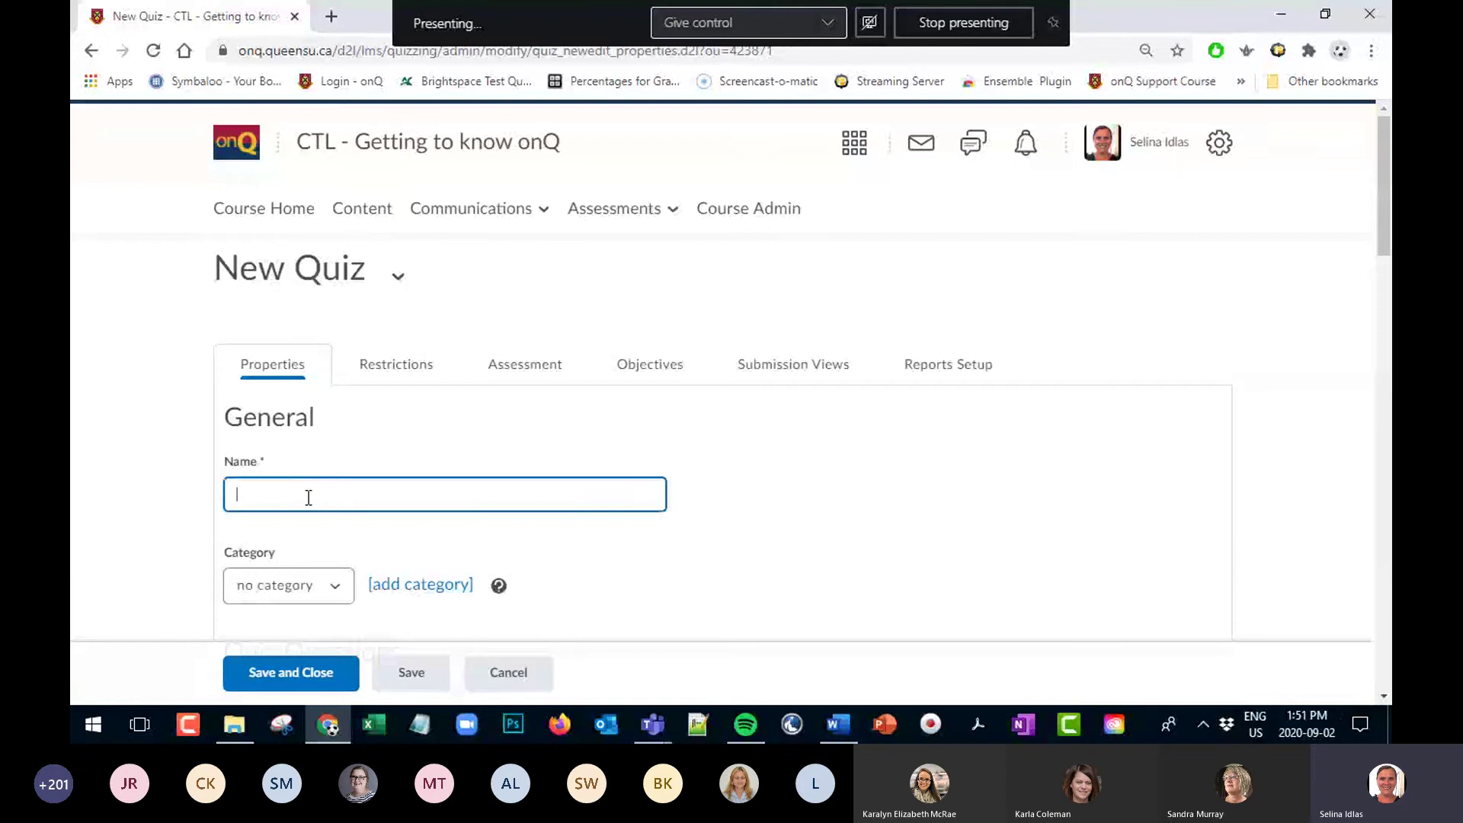
pyautogui.write('Quiz')
pyautogui.scroll(-5, 381, 438)
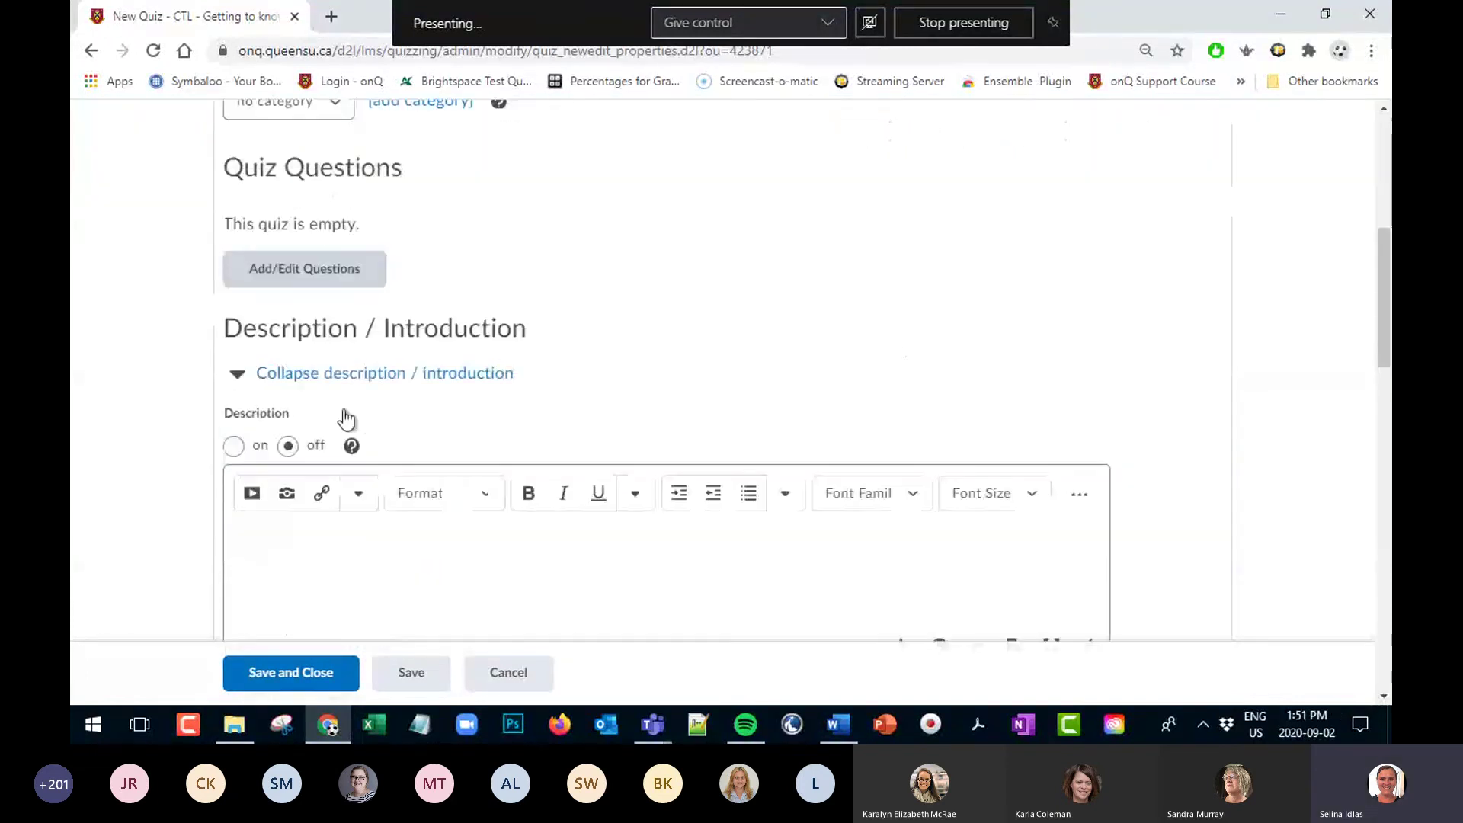
pyautogui.click(300, 274)
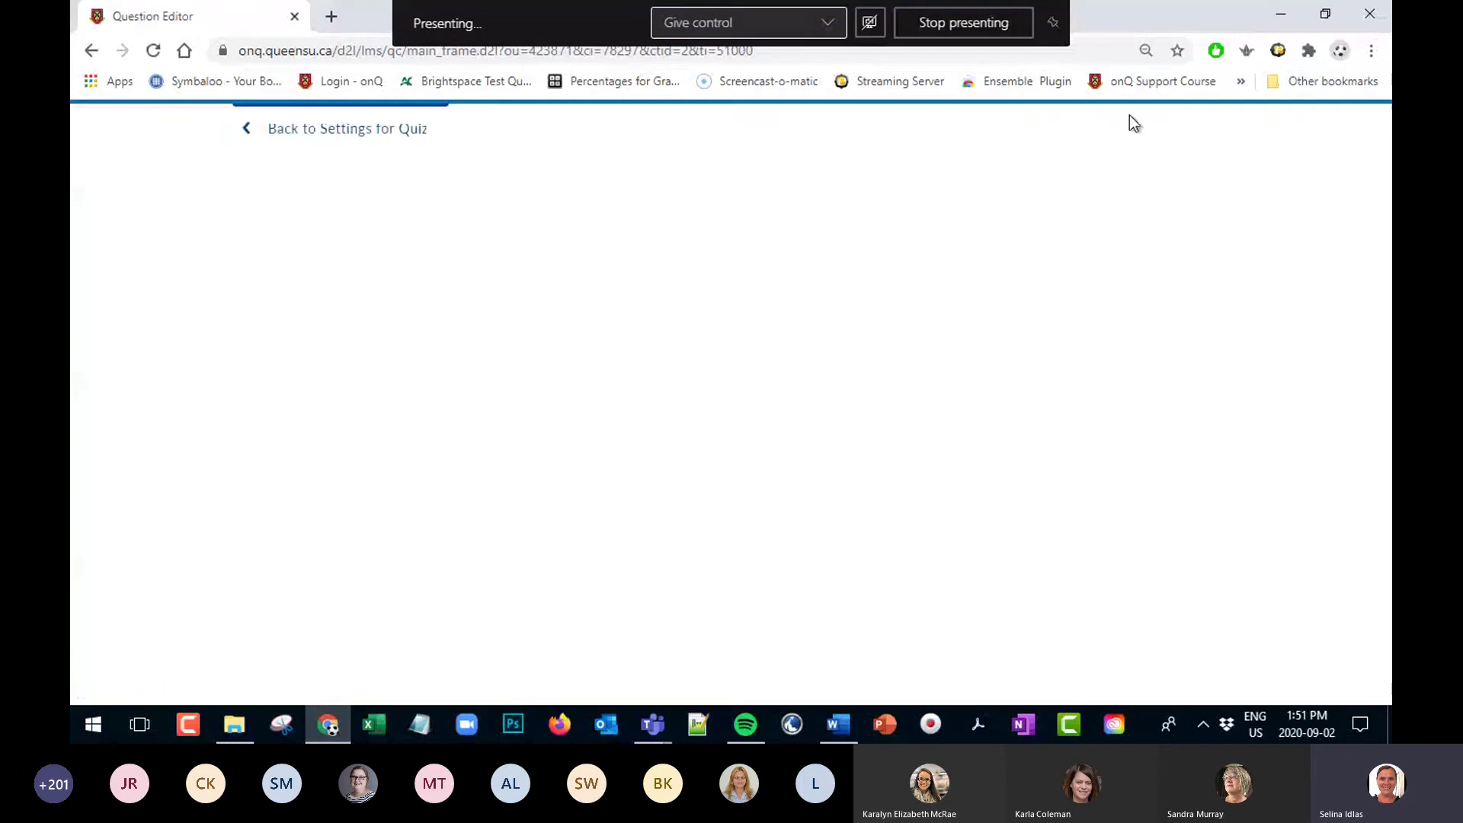
# Add a new Written Response question to the quiz
pyautogui.click(595, 548)
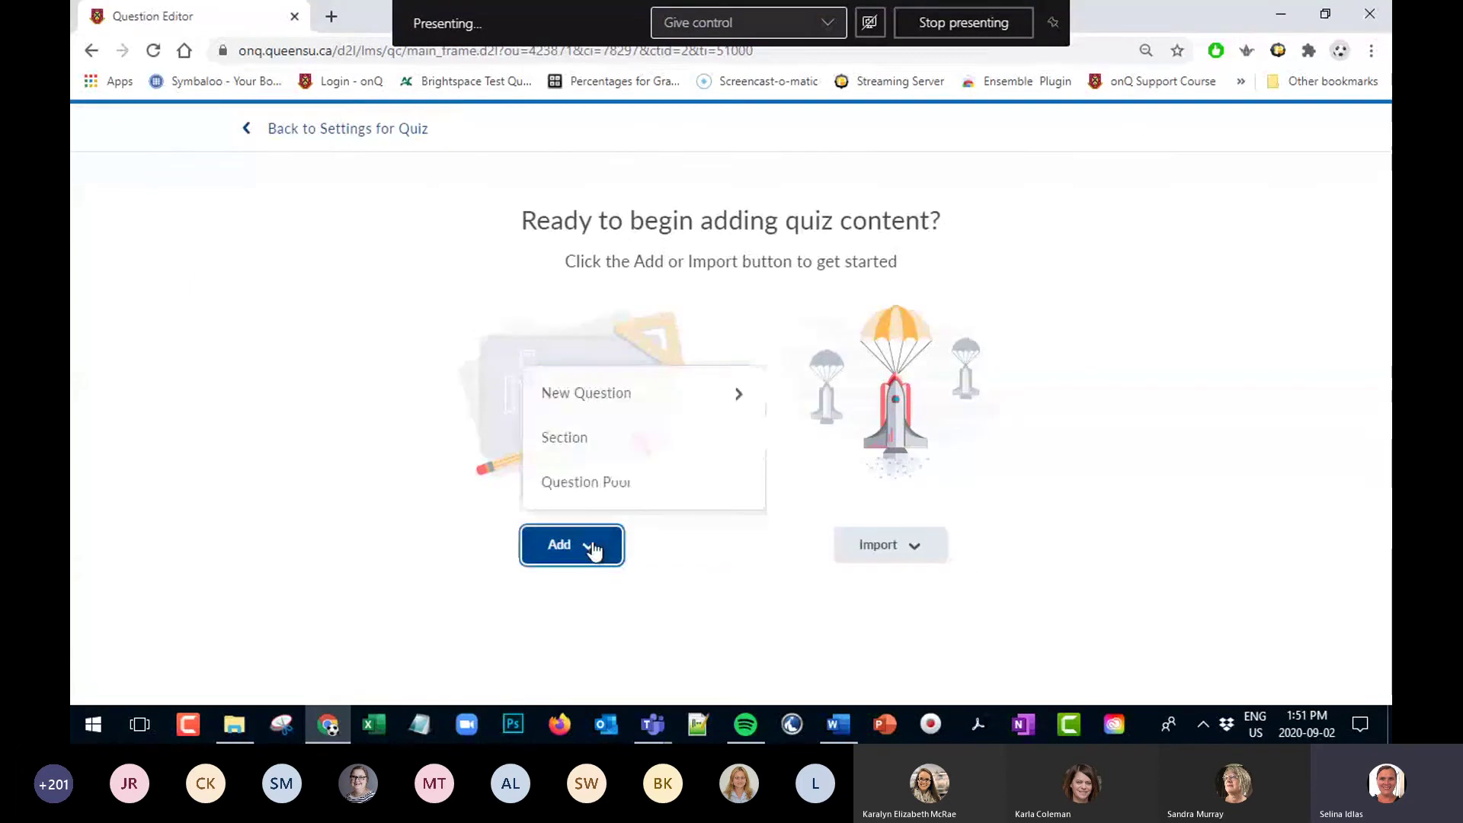
pyautogui.click(588, 407)
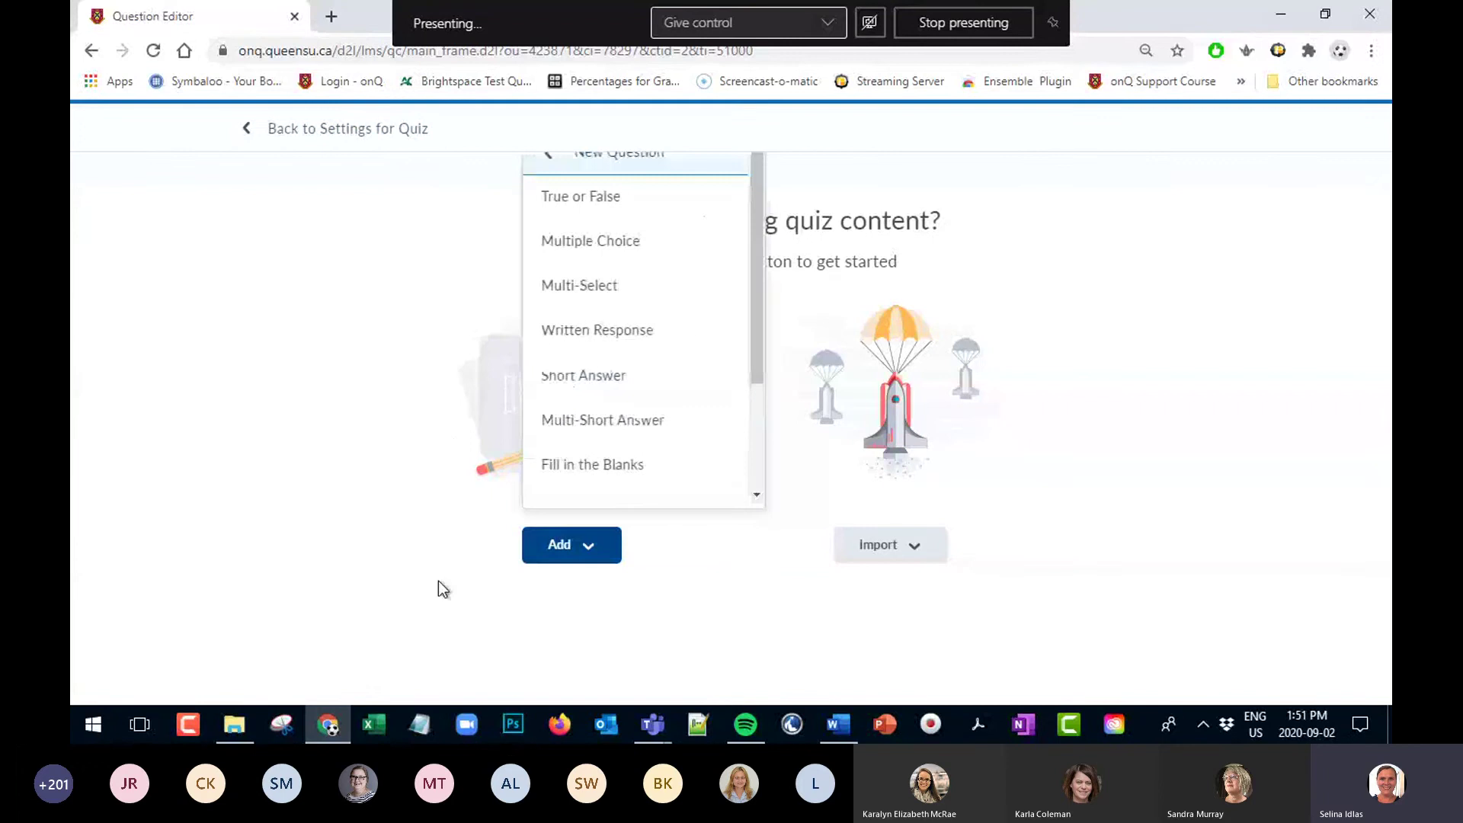
pyautogui.scroll(-2, 625, 358)
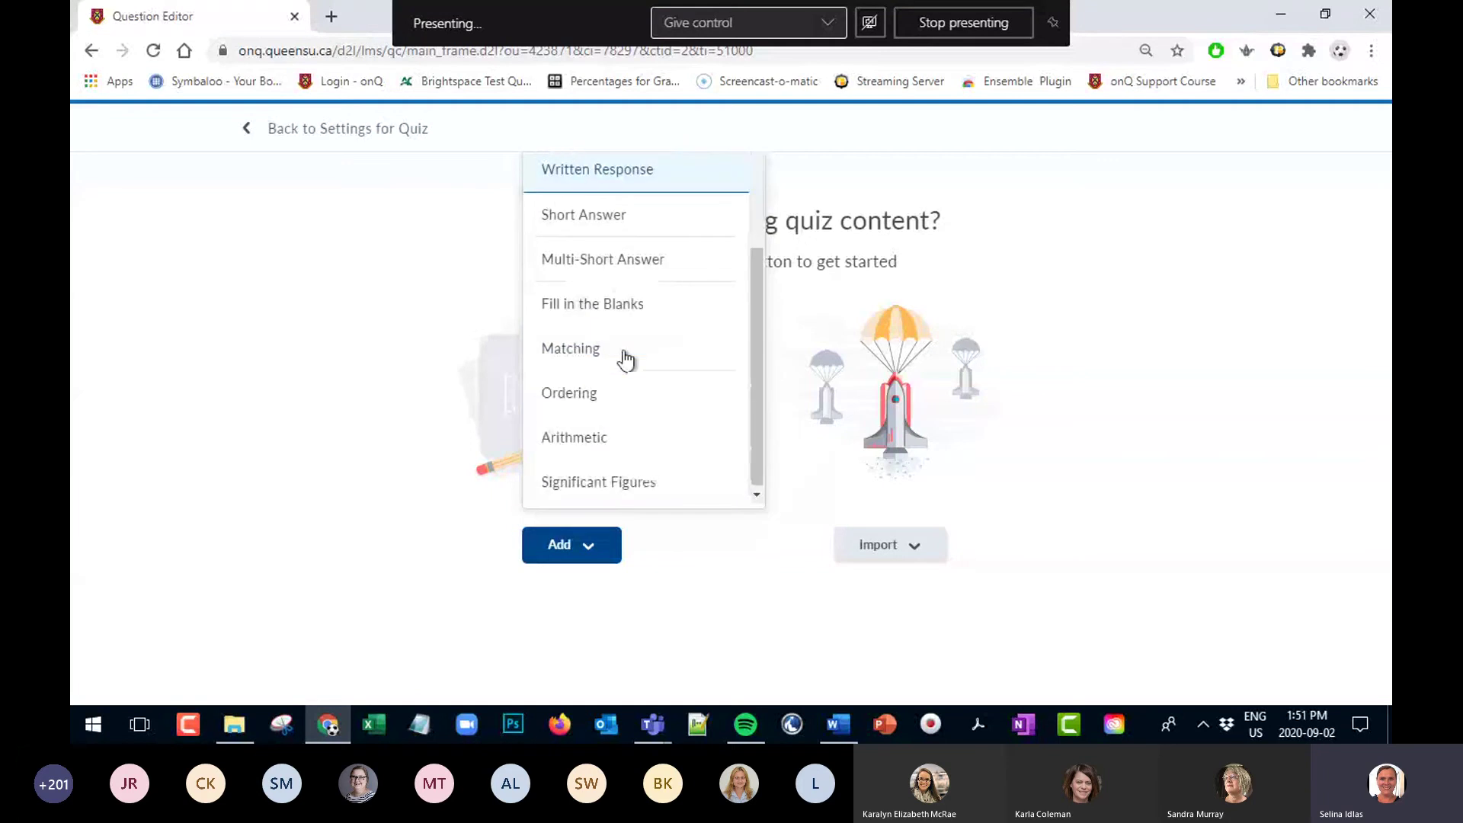
pyautogui.scroll(1, 624, 356)
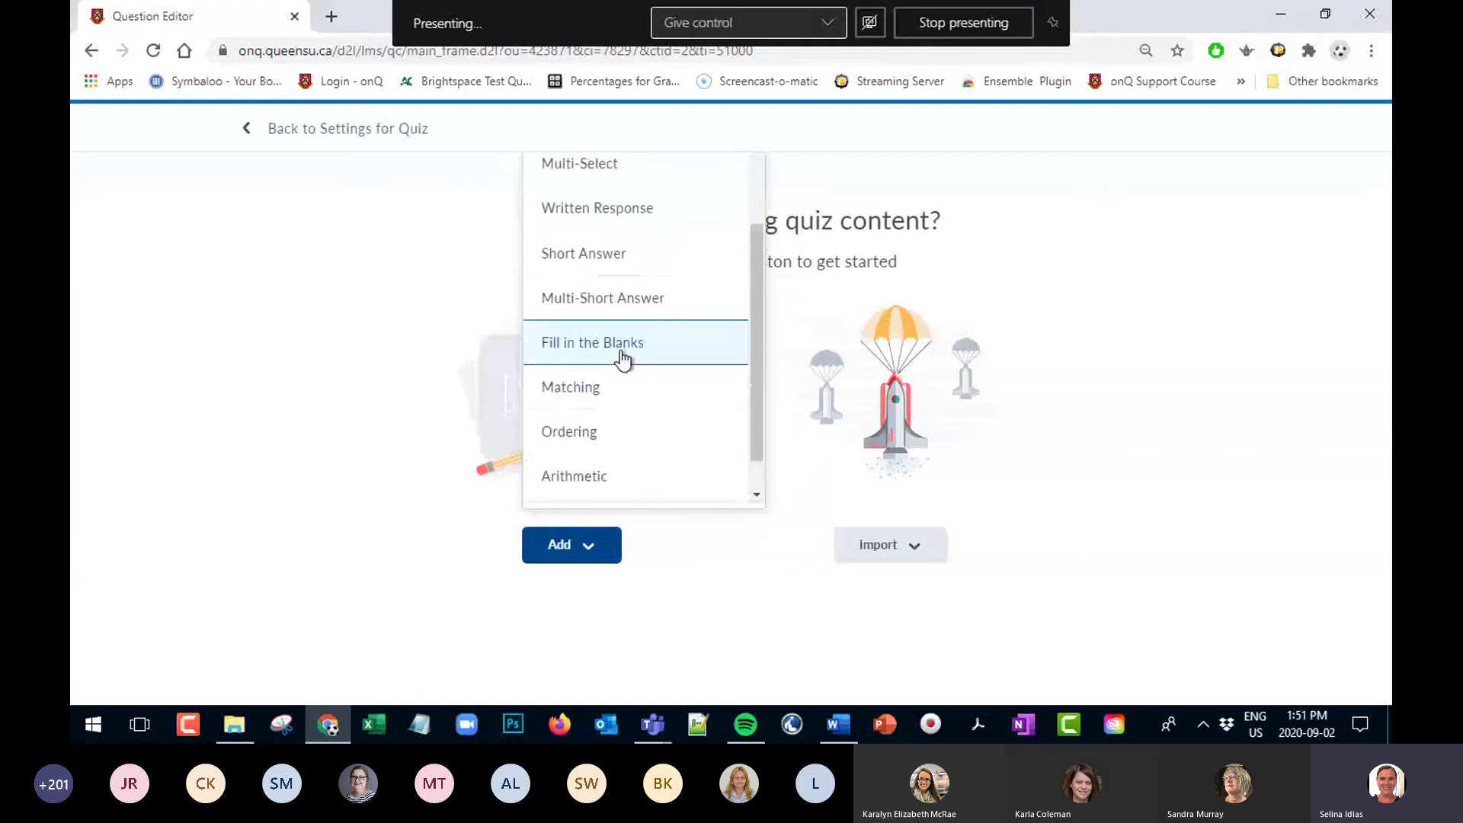
pyautogui.click(614, 217)
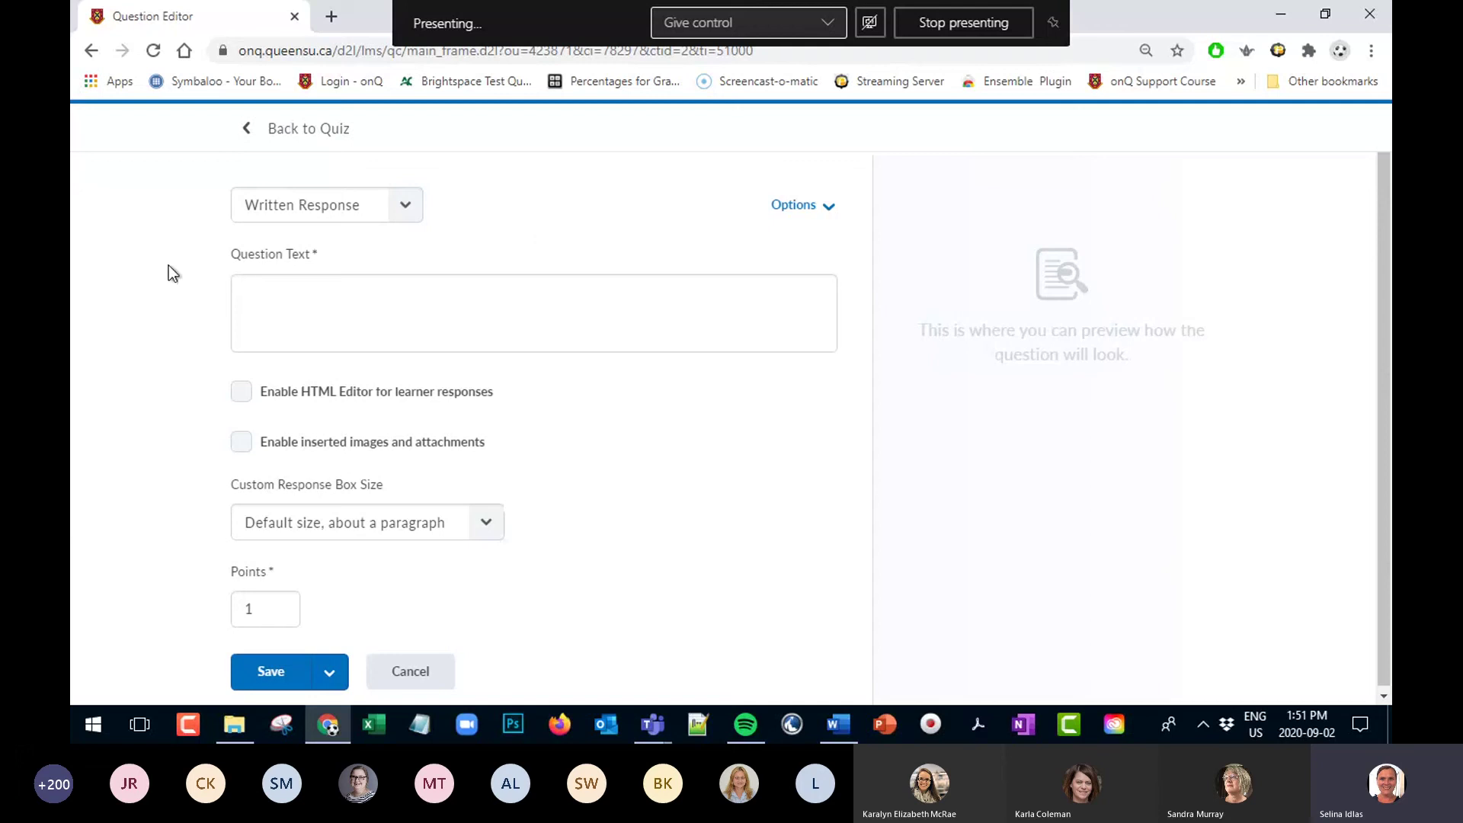
# Enter 'Question here' as the question text, set it to 10 points, and save
pyautogui.click(336, 296)
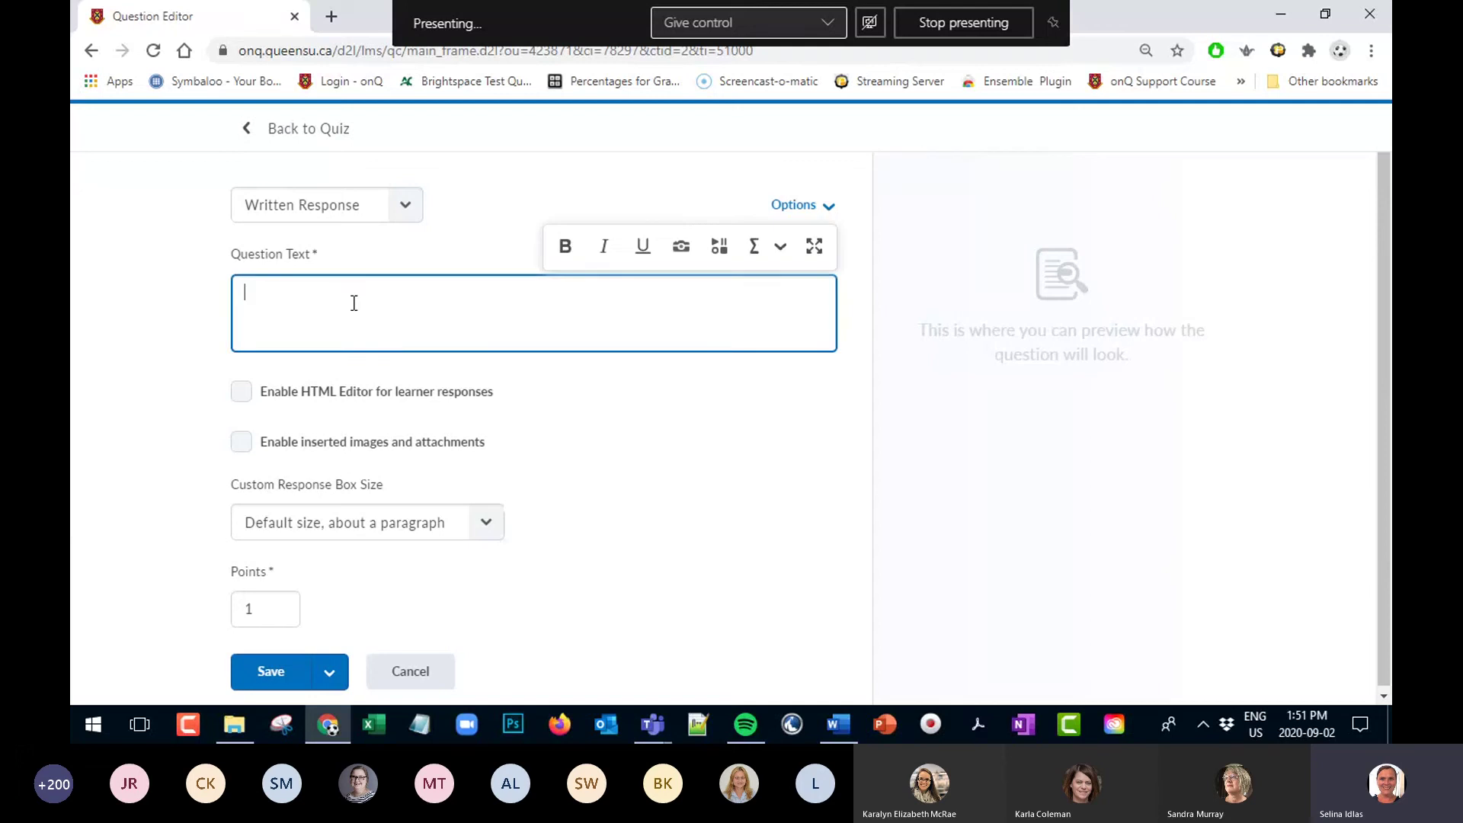
pyautogui.write('Questi')
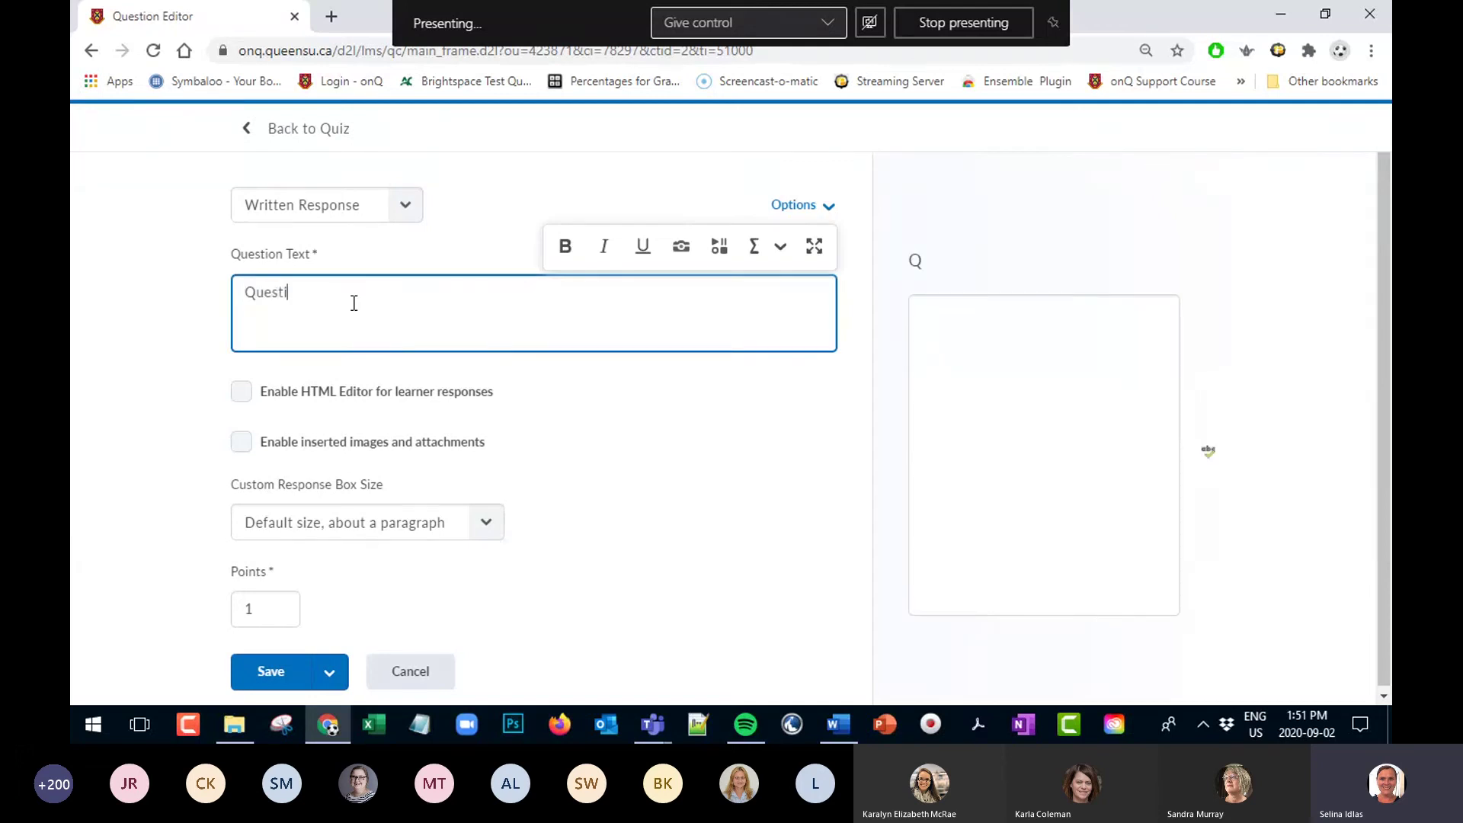
pyautogui.write('on here')
pyautogui.click(260, 617)
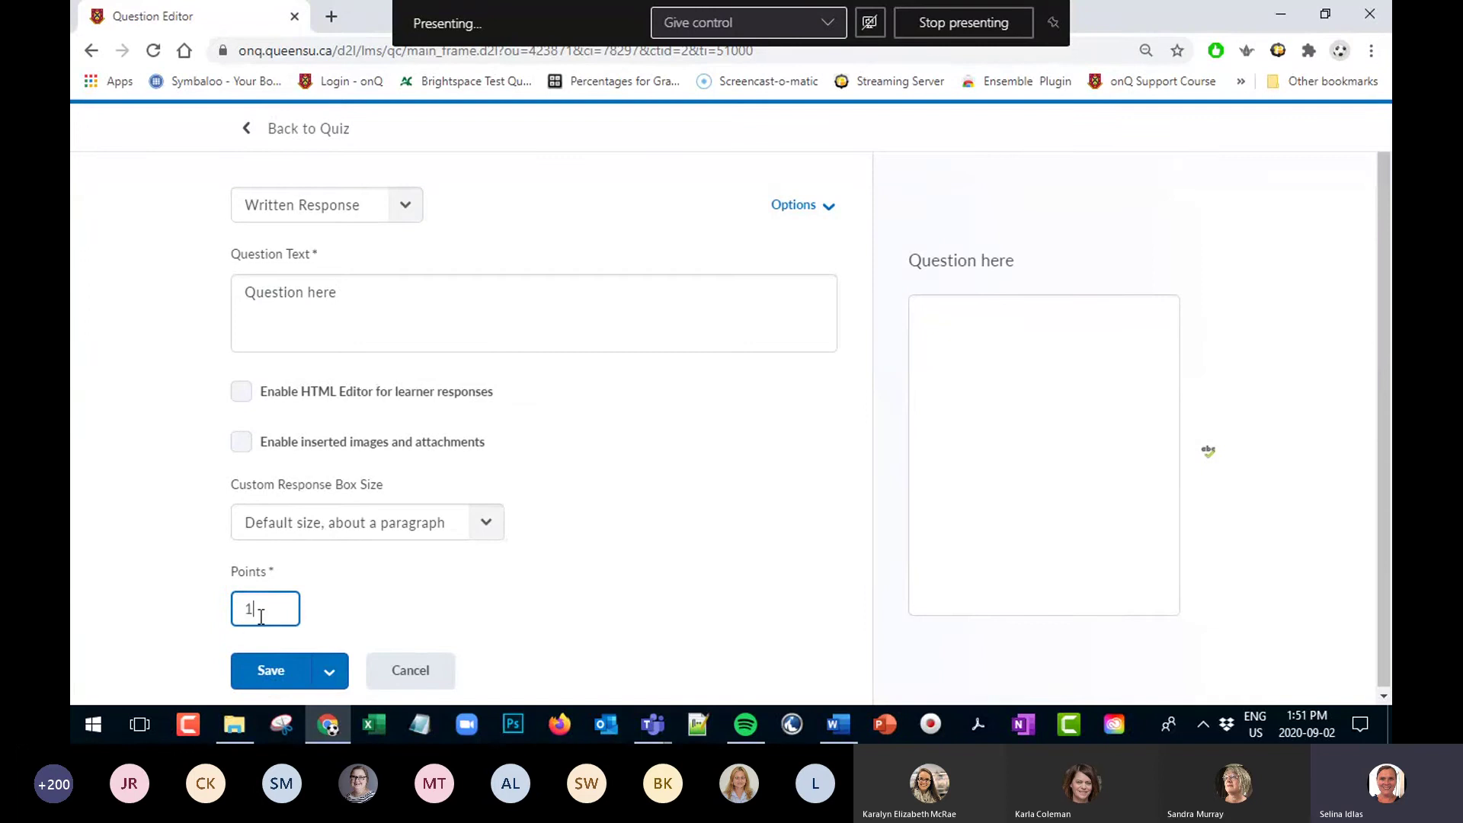
pyautogui.write('0')
pyautogui.click(281, 673)
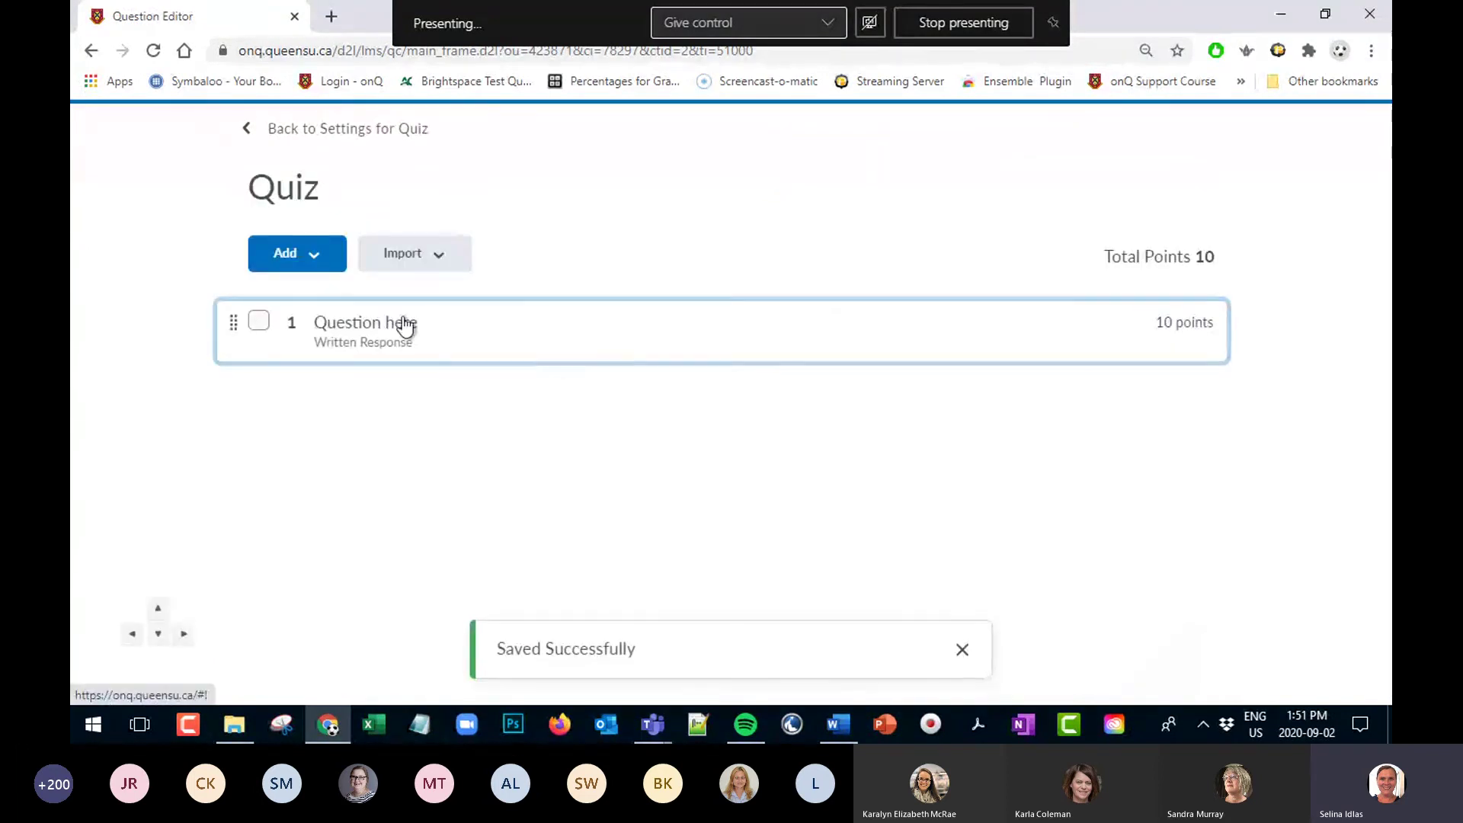
pyautogui.click(258, 321)
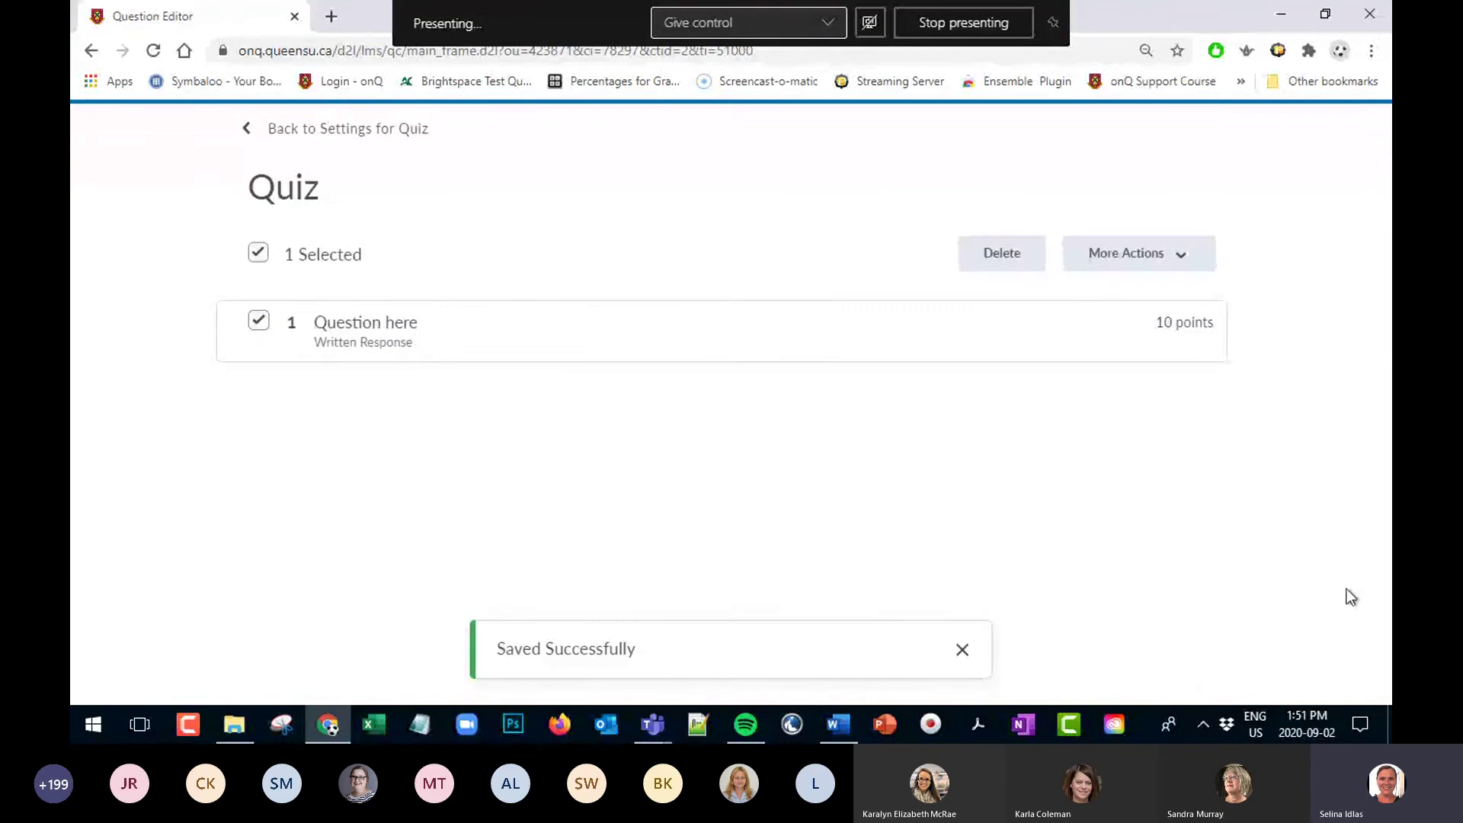
# Return to the quiz settings and open the Assessment tab
pyautogui.click(342, 128)
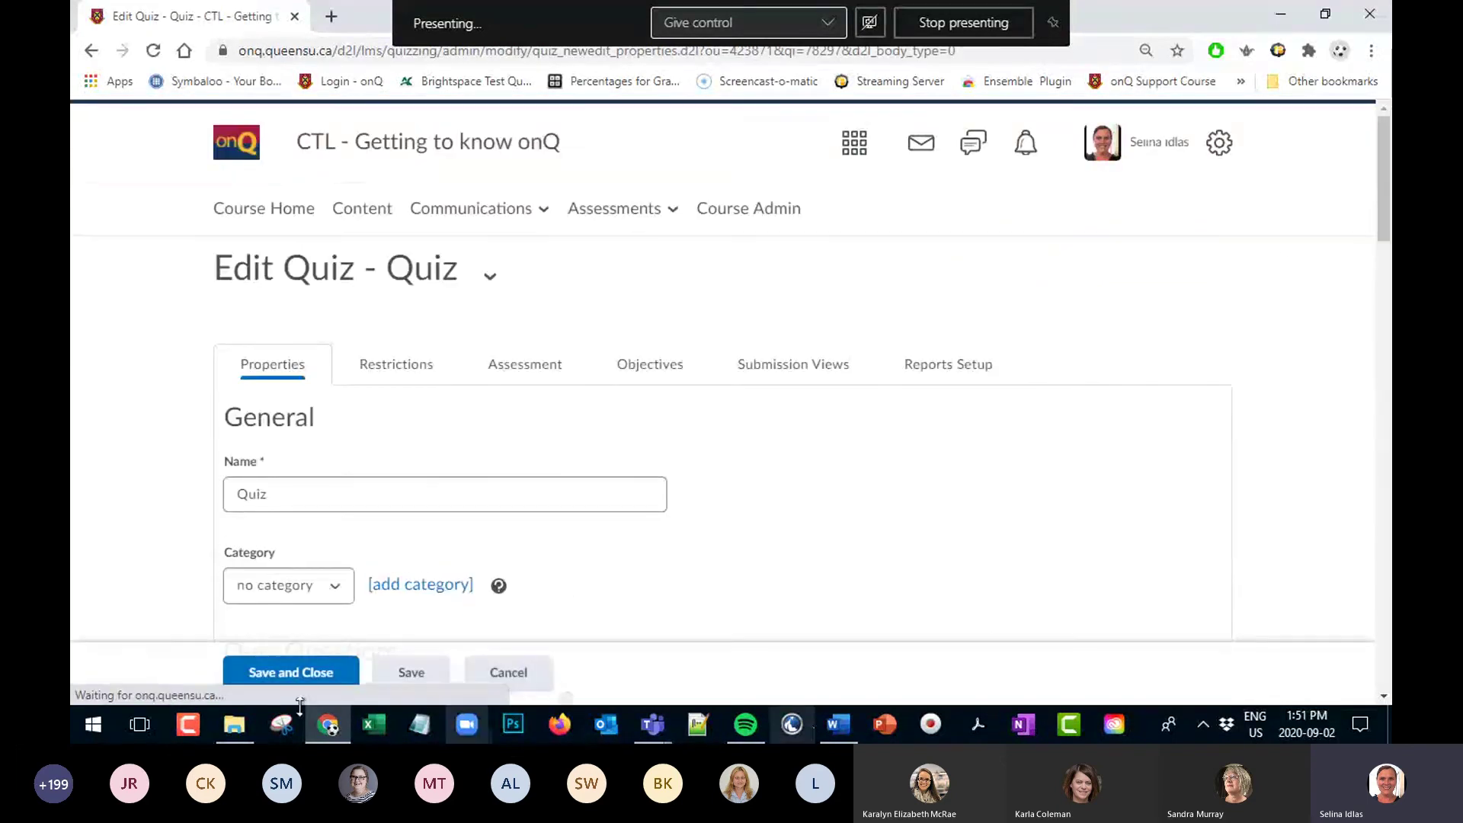
pyautogui.click(502, 367)
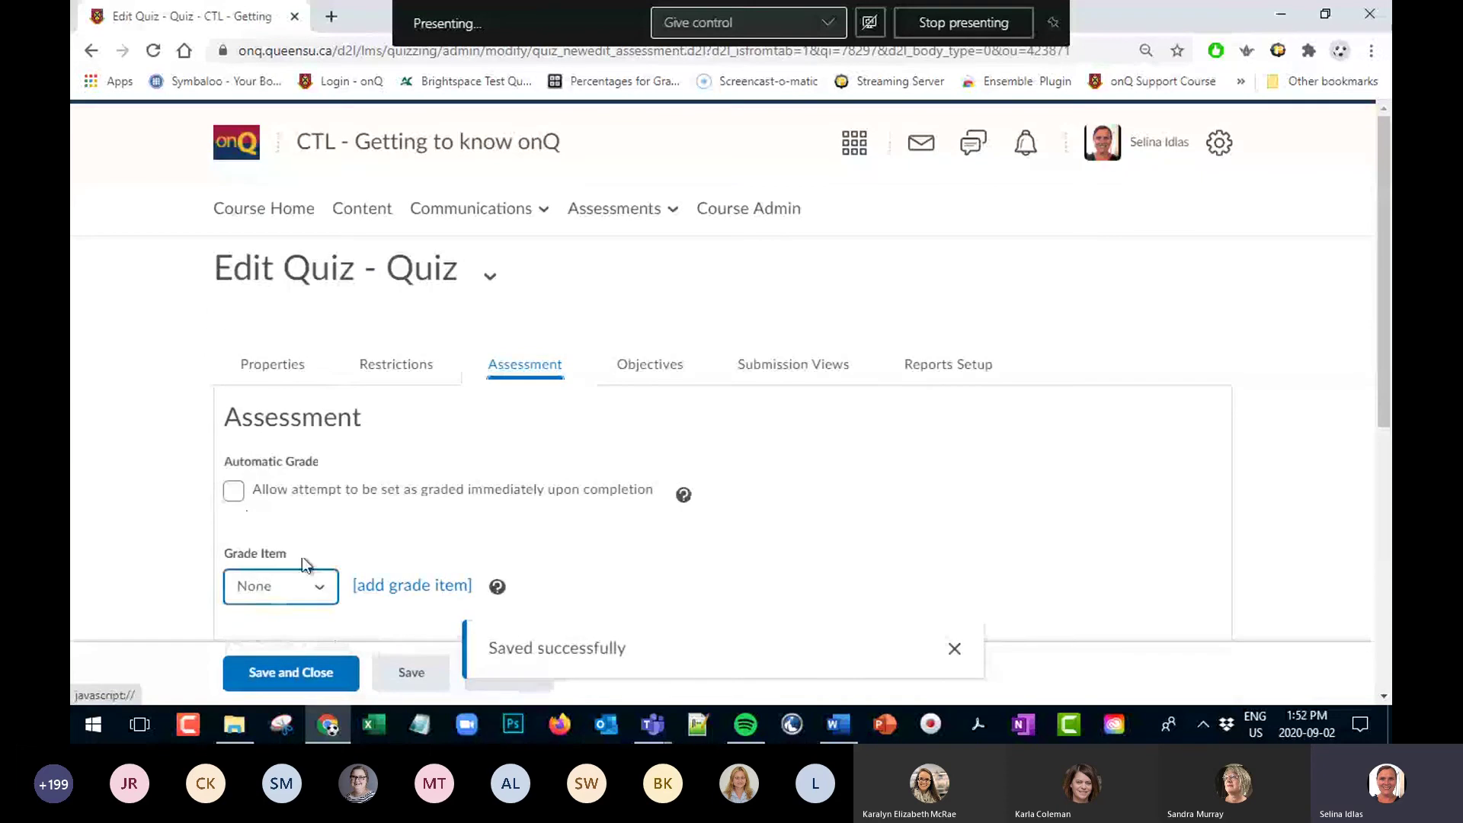
pyautogui.scroll(-2, 302, 557)
pyautogui.scroll(-2, 294, 546)
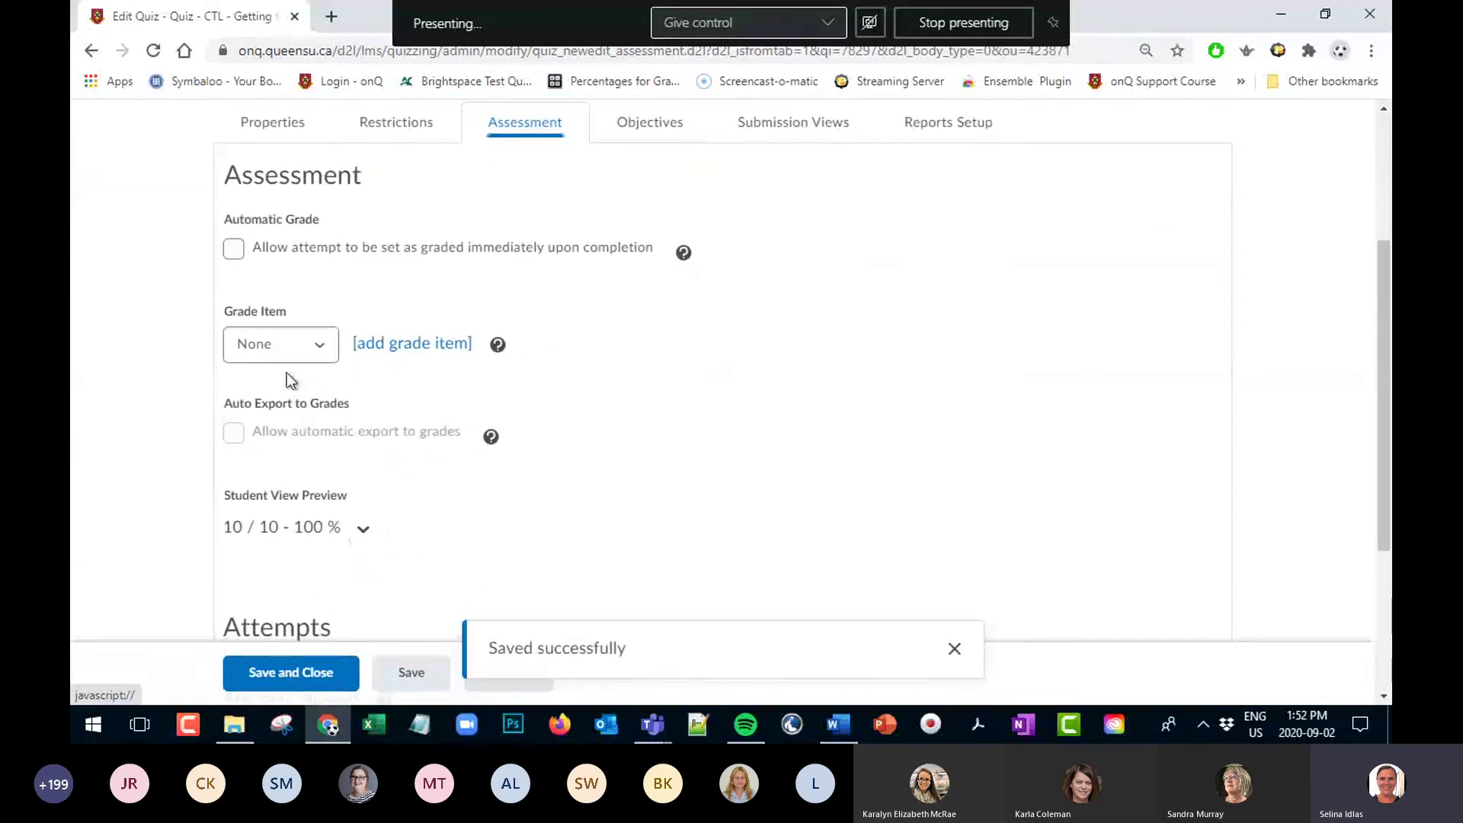
# Create a new grade item named 'Quiz', save it, and save and close the quiz
pyautogui.click(396, 346)
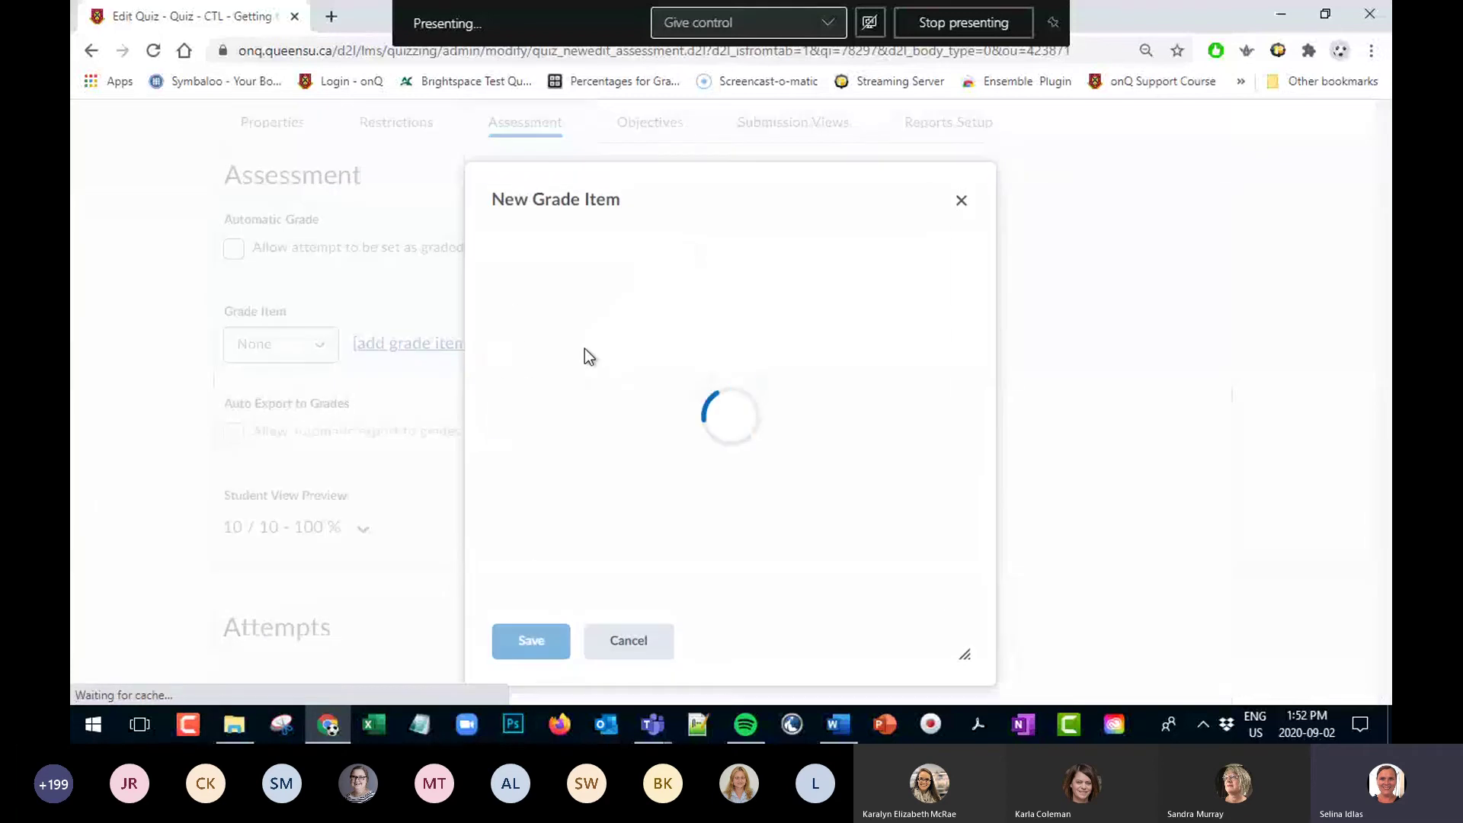
pyautogui.write('Q')
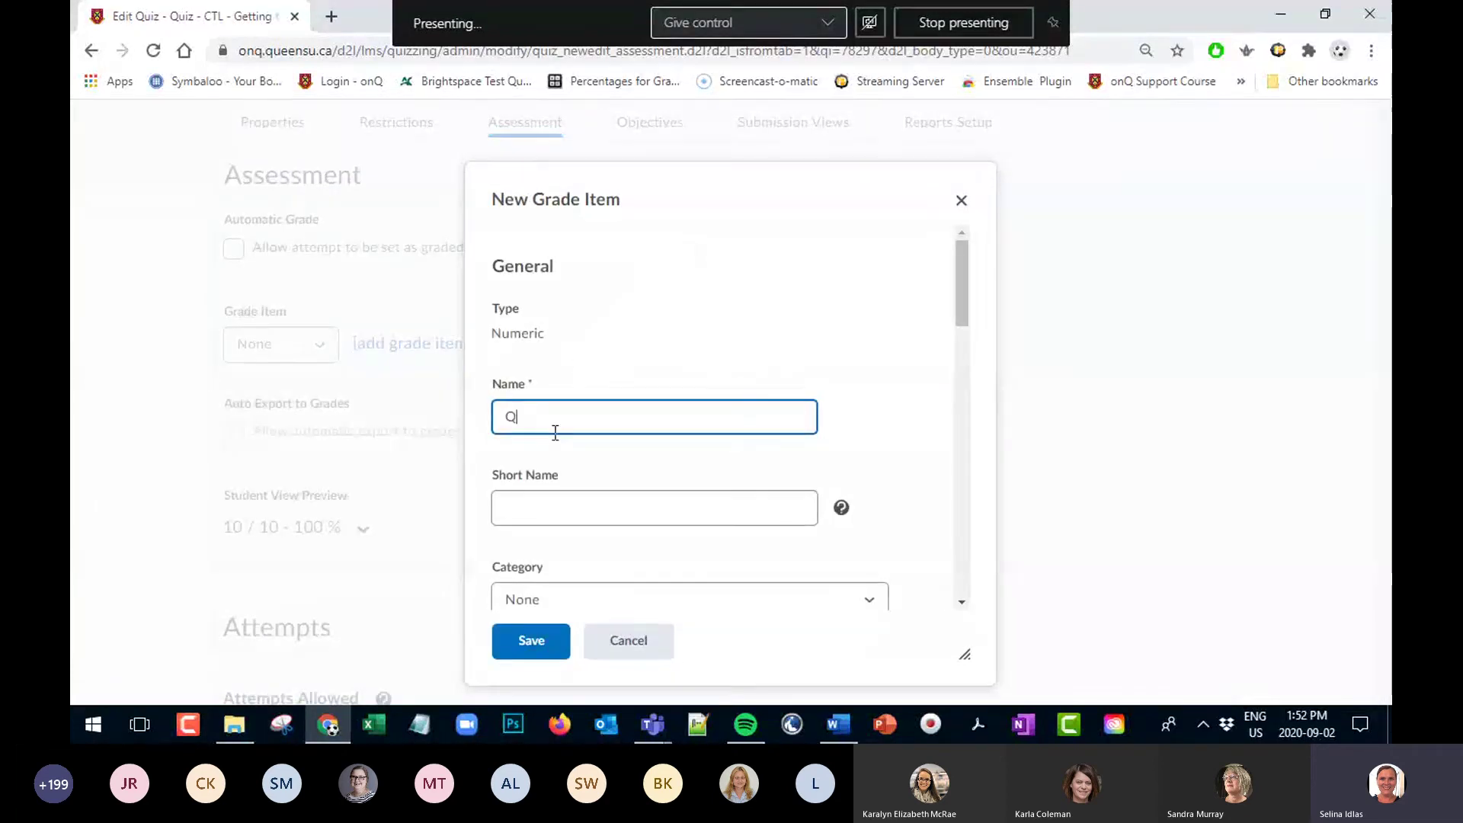
pyautogui.write('uiz')
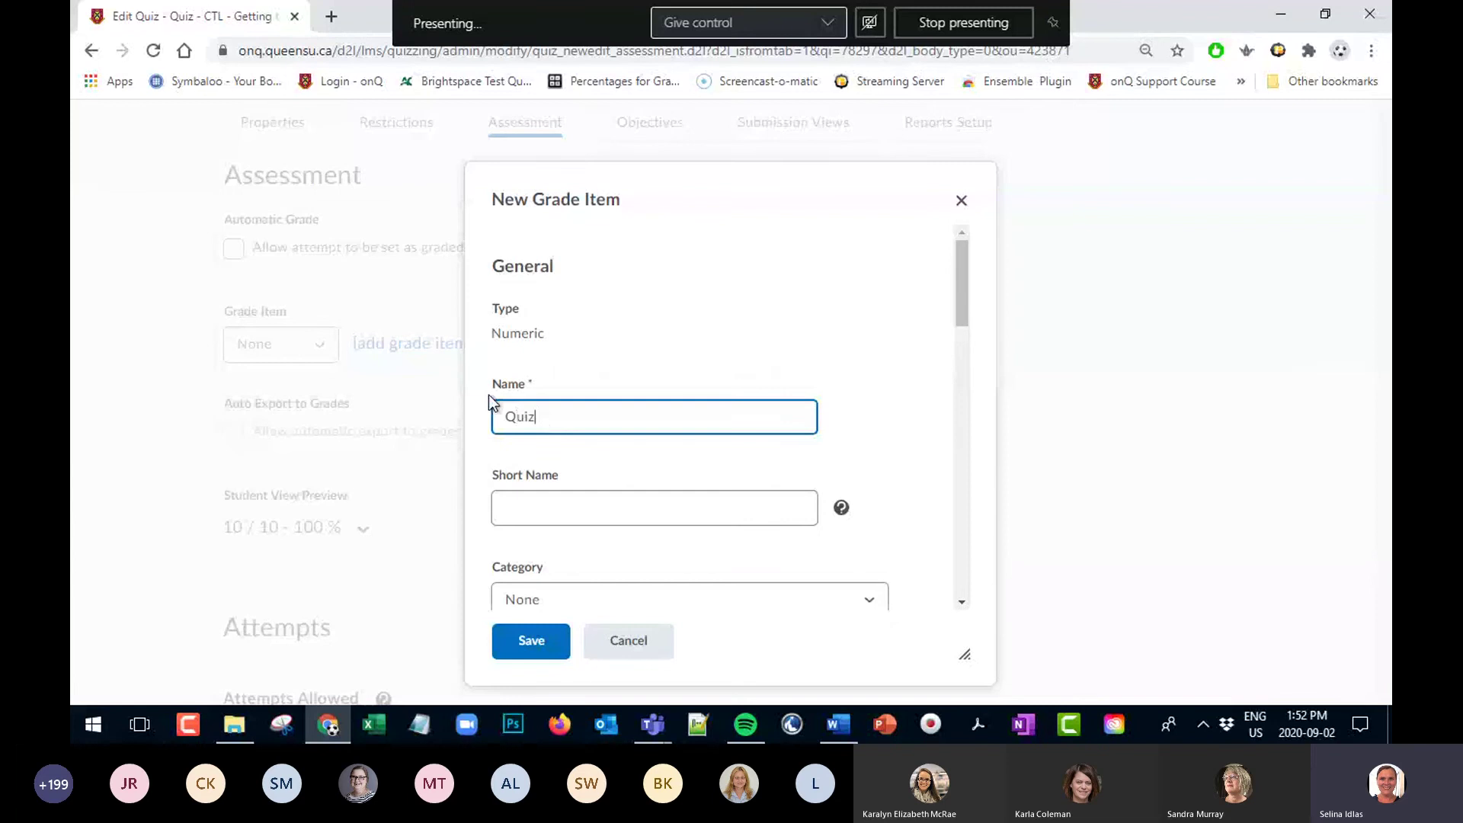
pyautogui.scroll(-8, 587, 480)
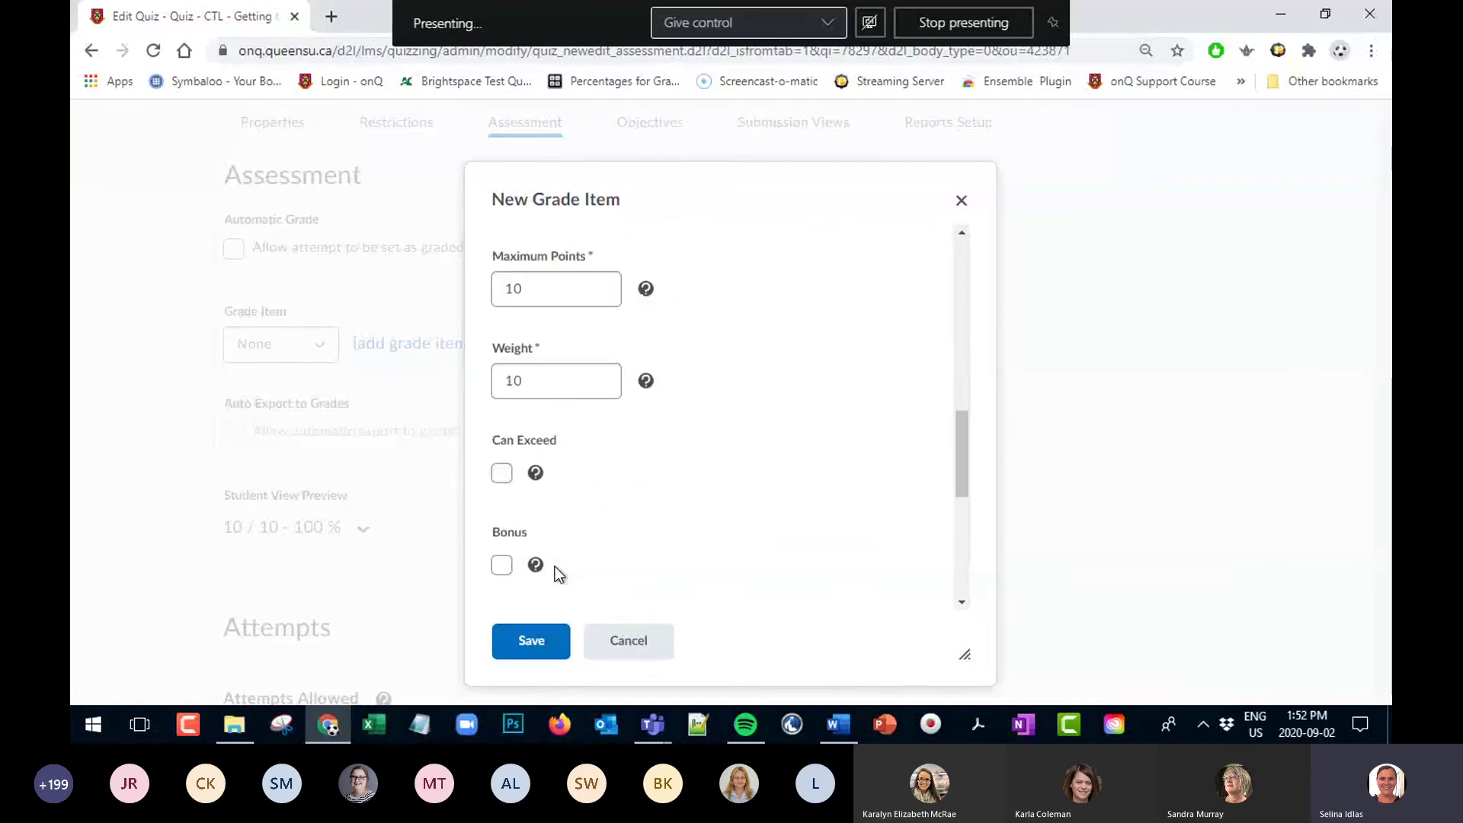
pyautogui.scroll(-2, 555, 565)
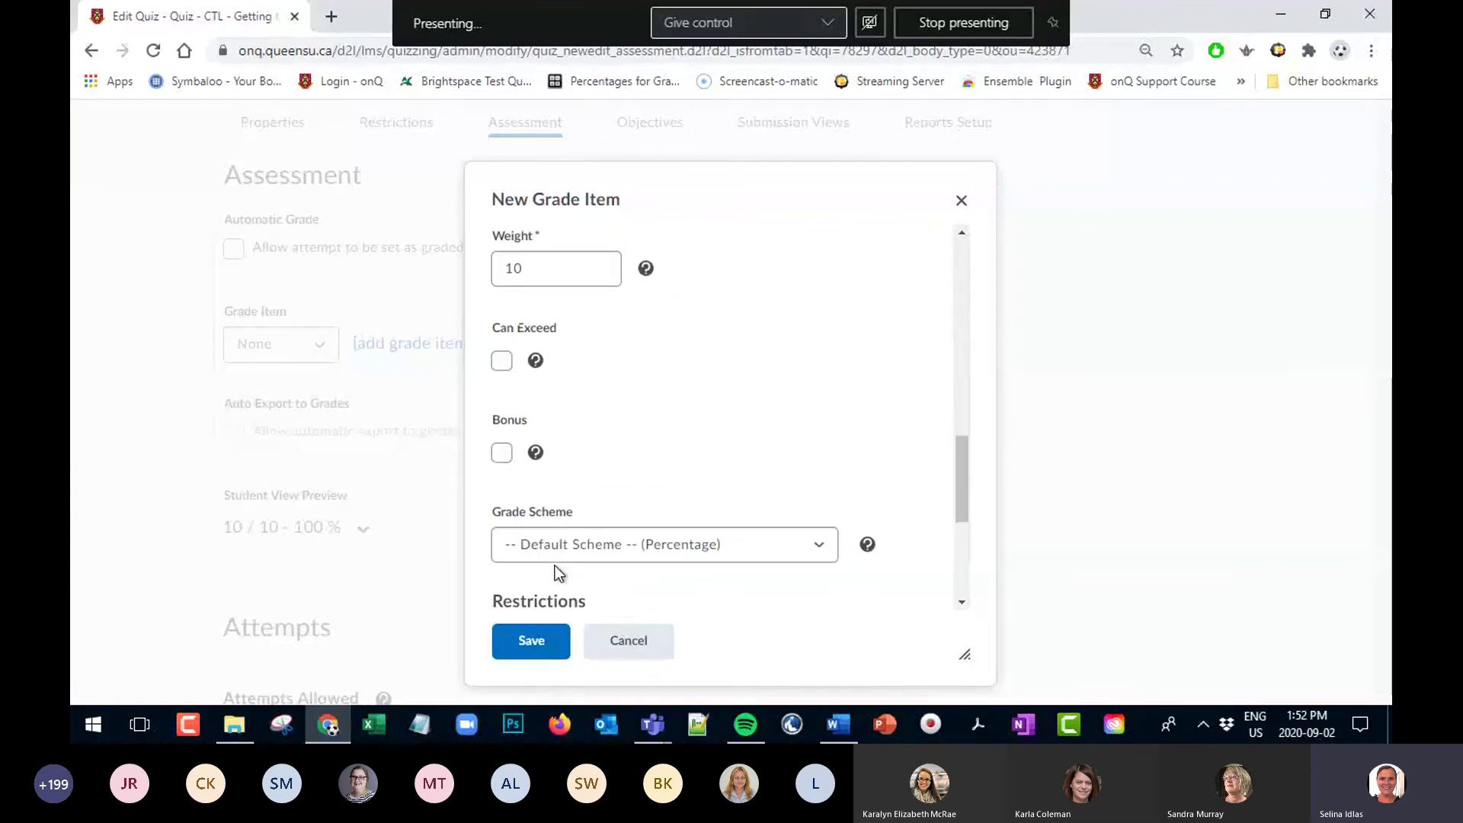
pyautogui.click(540, 653)
pyautogui.click(284, 670)
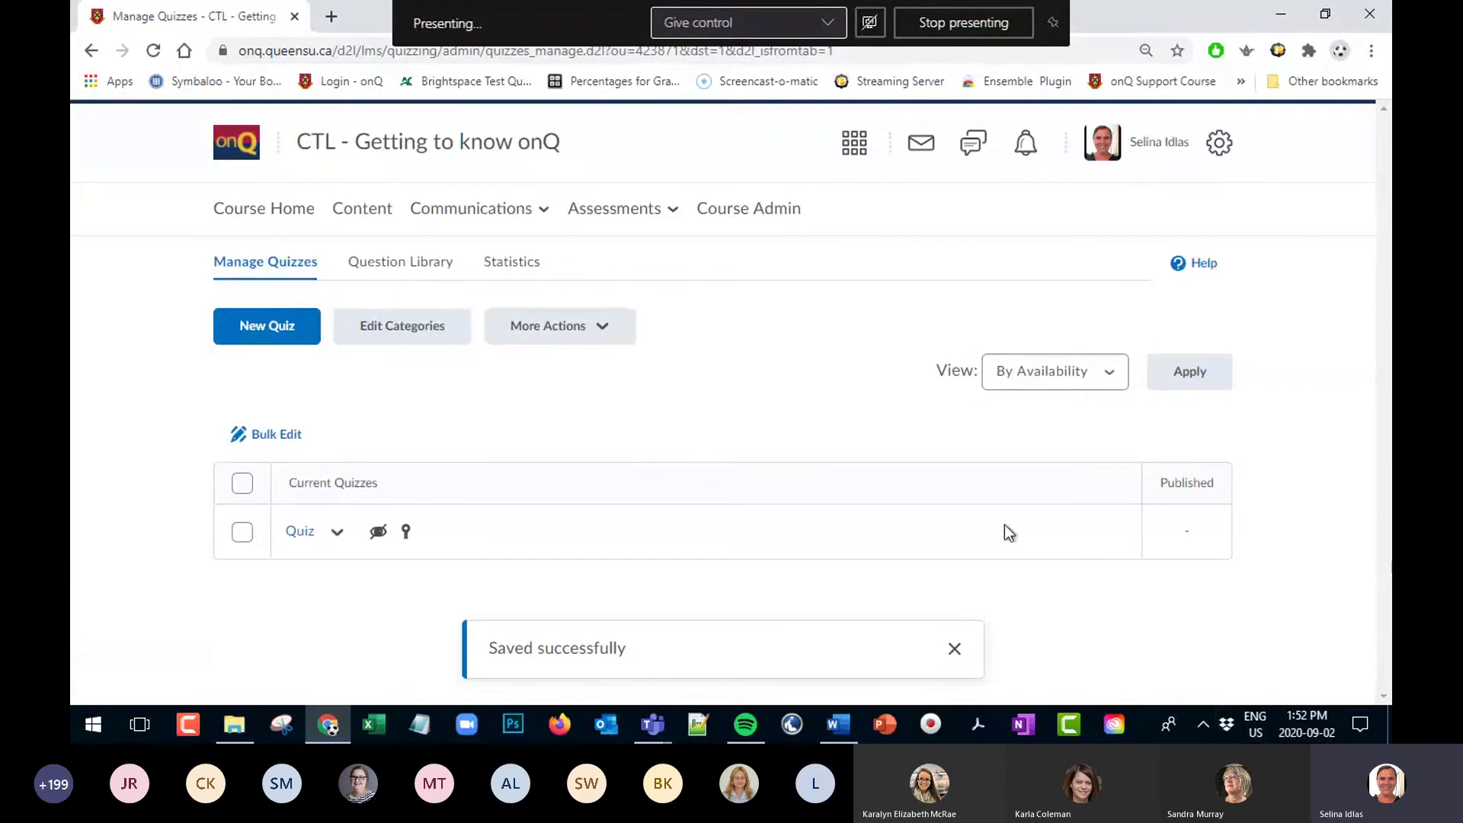
pyautogui.click(343, 543)
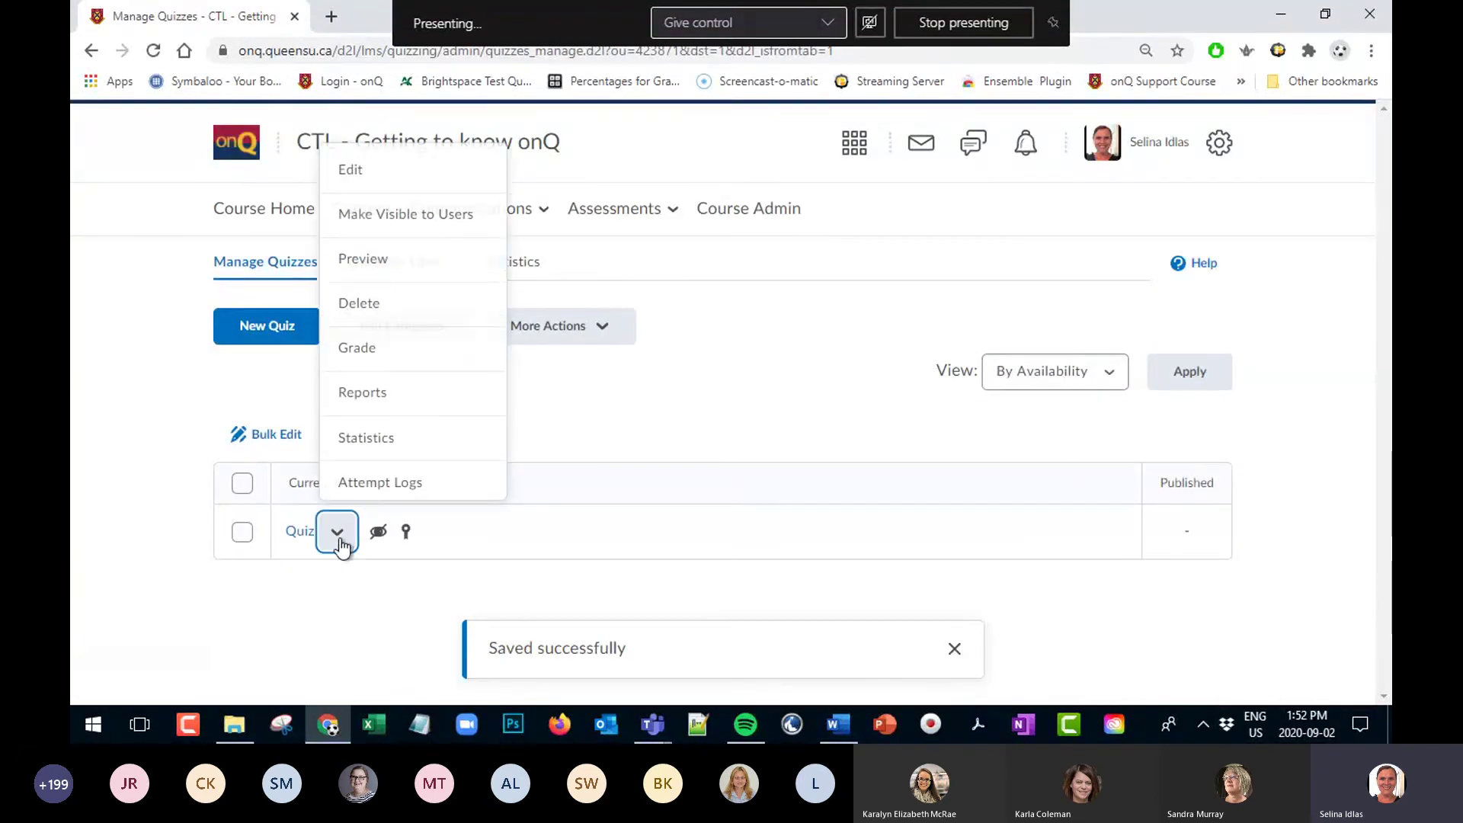
pyautogui.click(364, 160)
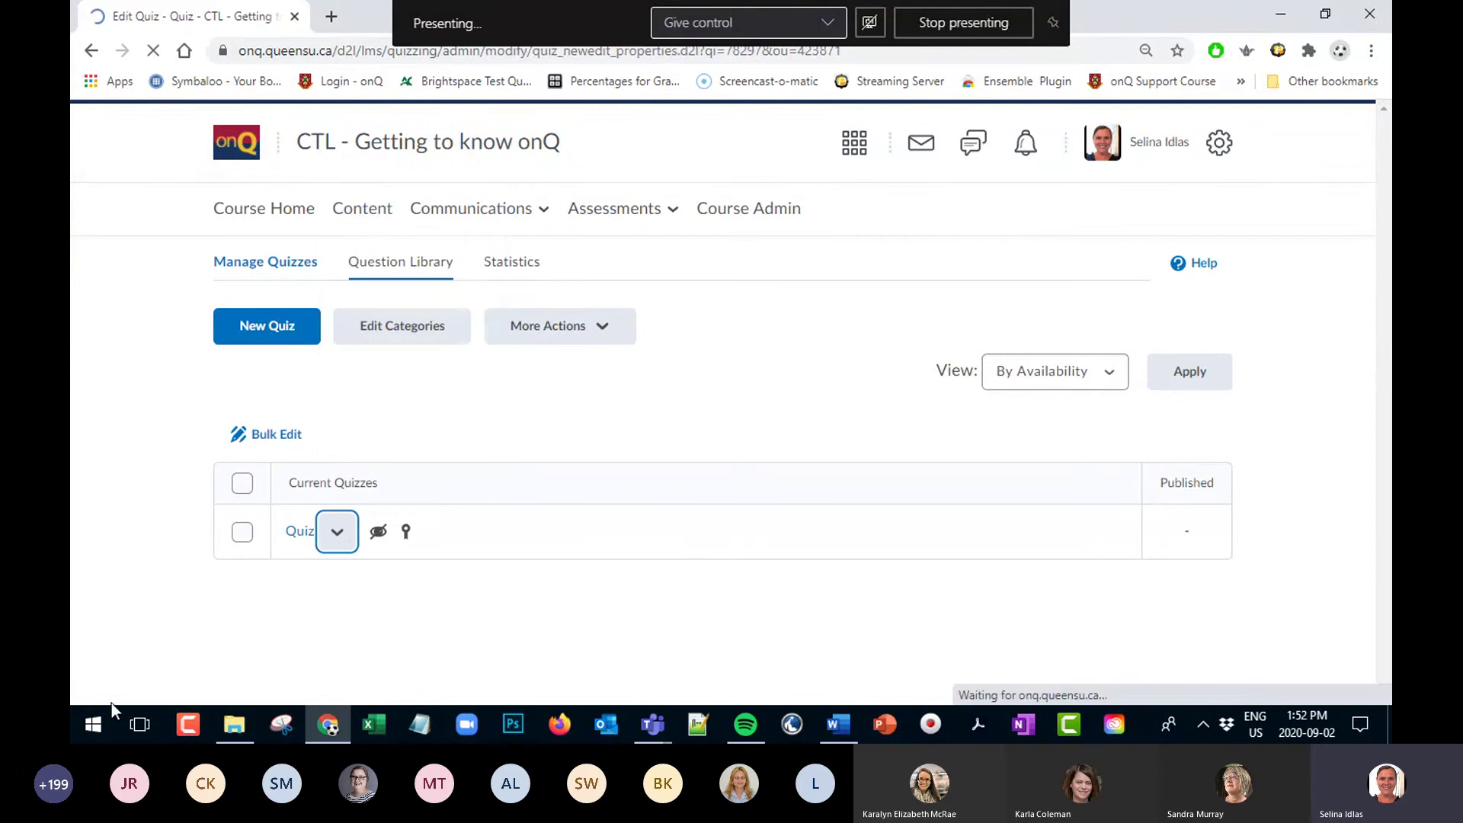
pyautogui.click(525, 364)
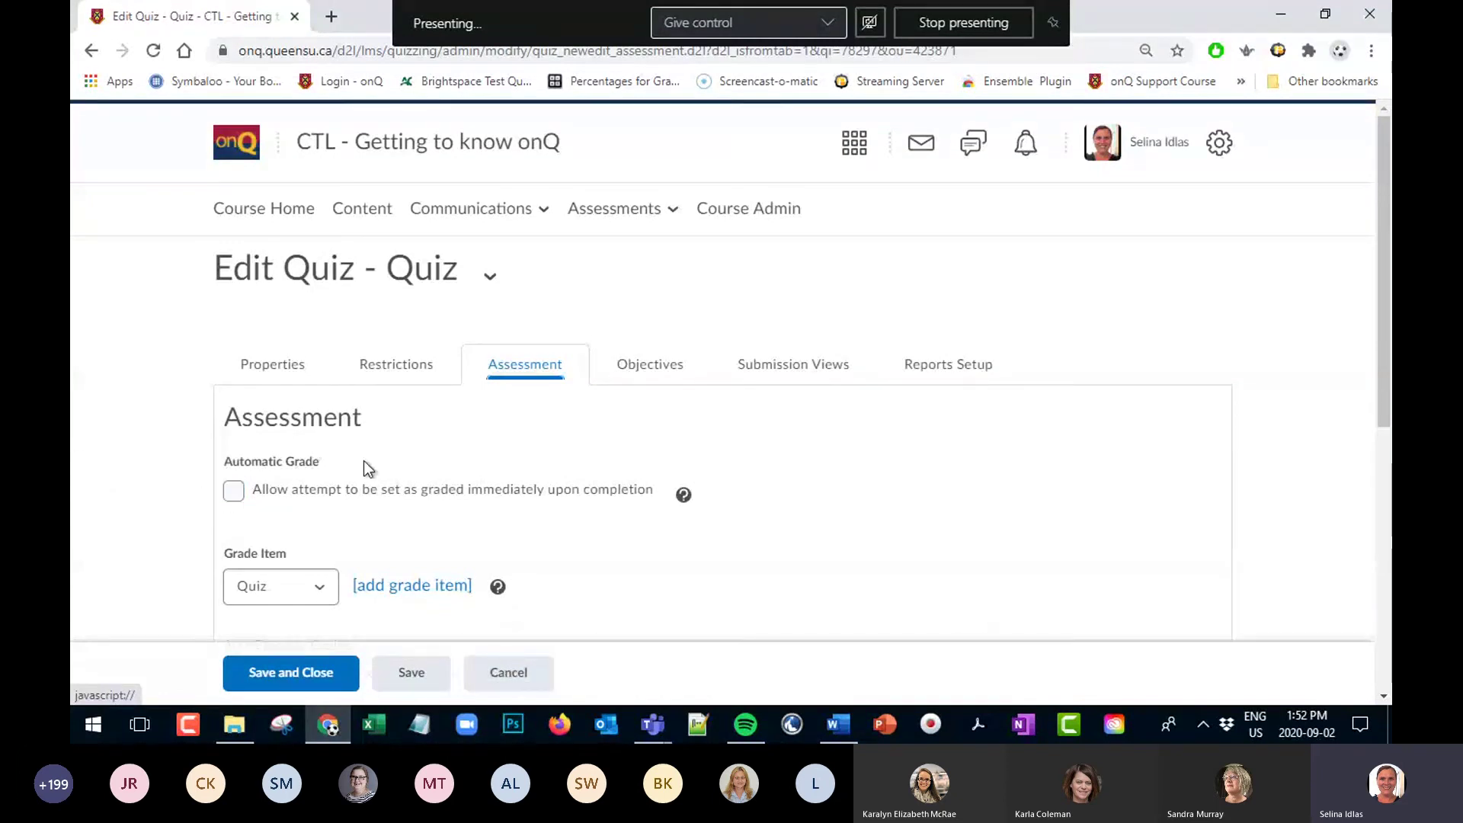
pyautogui.scroll(-2, 363, 460)
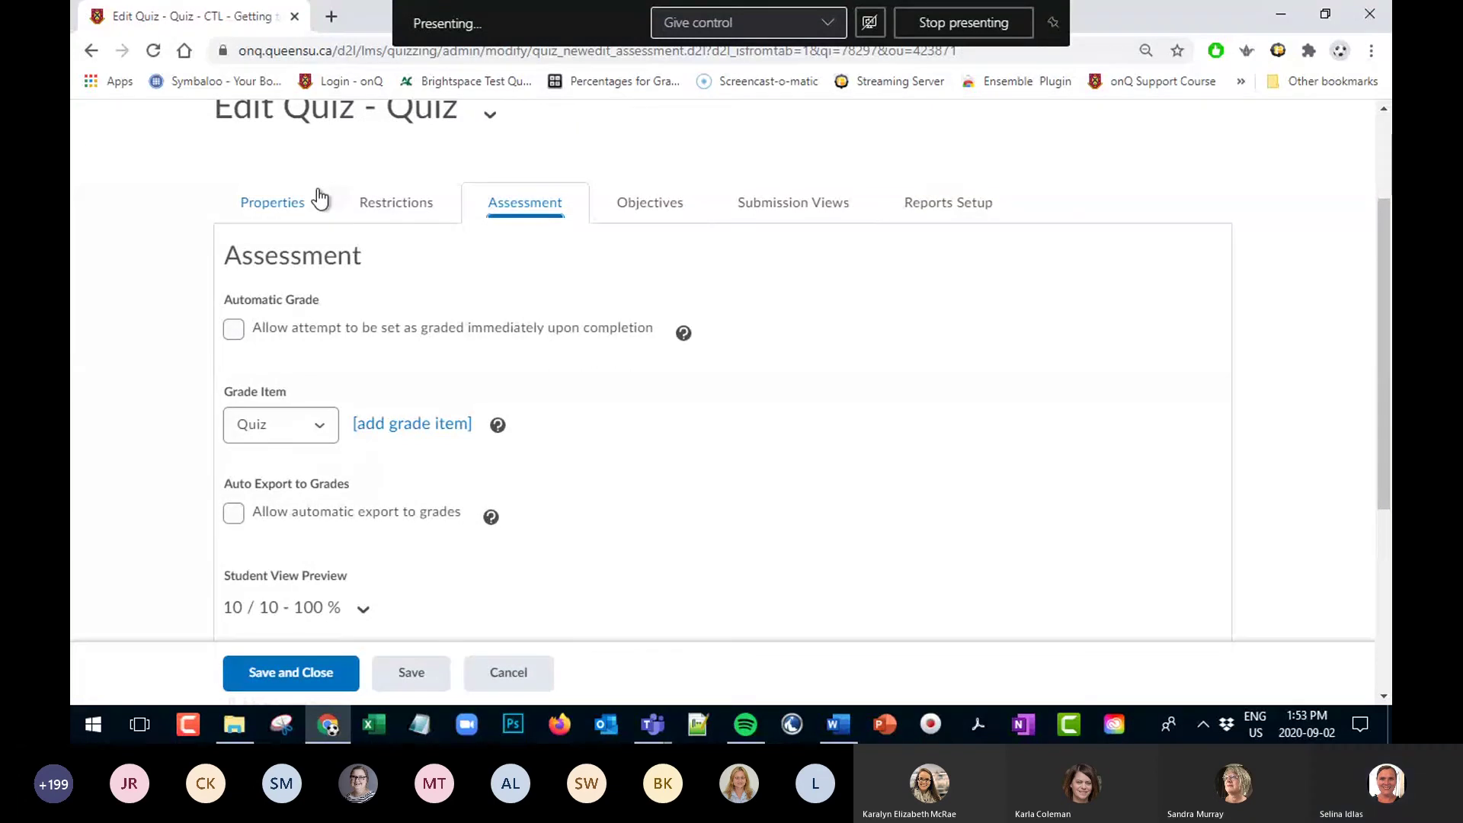
pyautogui.click(272, 676)
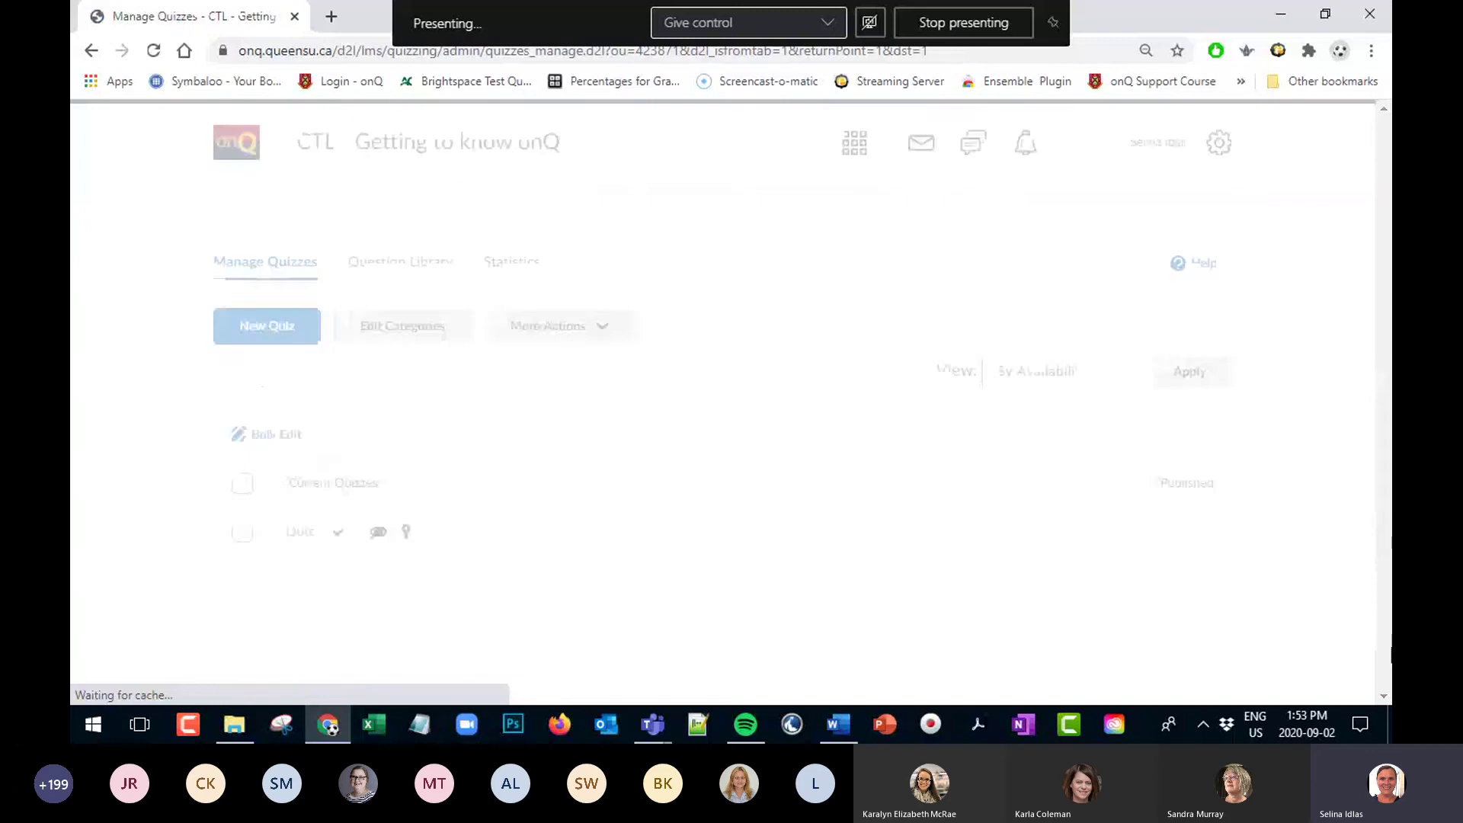
# Impersonate the test student from the course Classlist
pyautogui.click(337, 531)
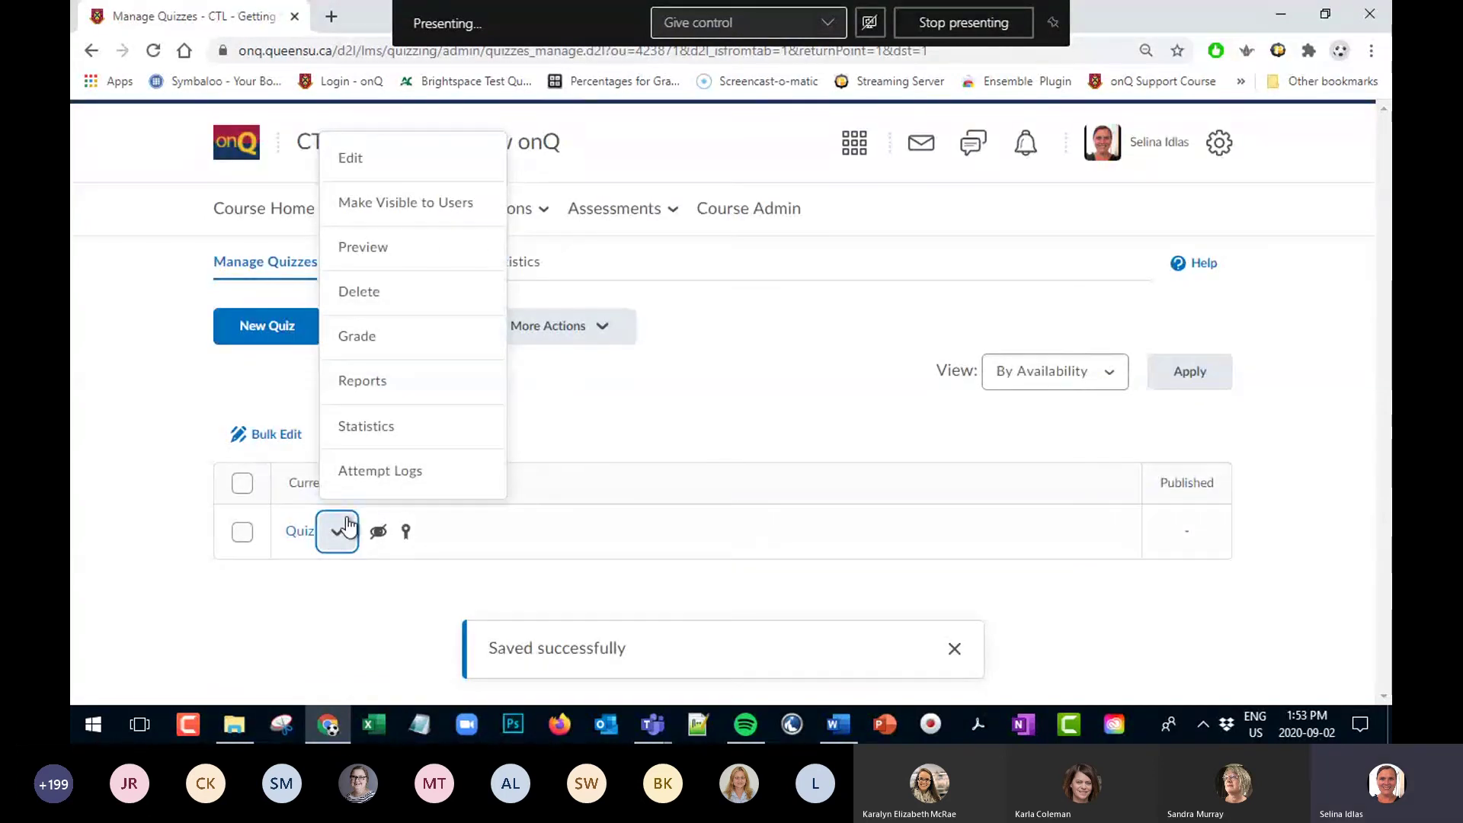
pyautogui.click(647, 160)
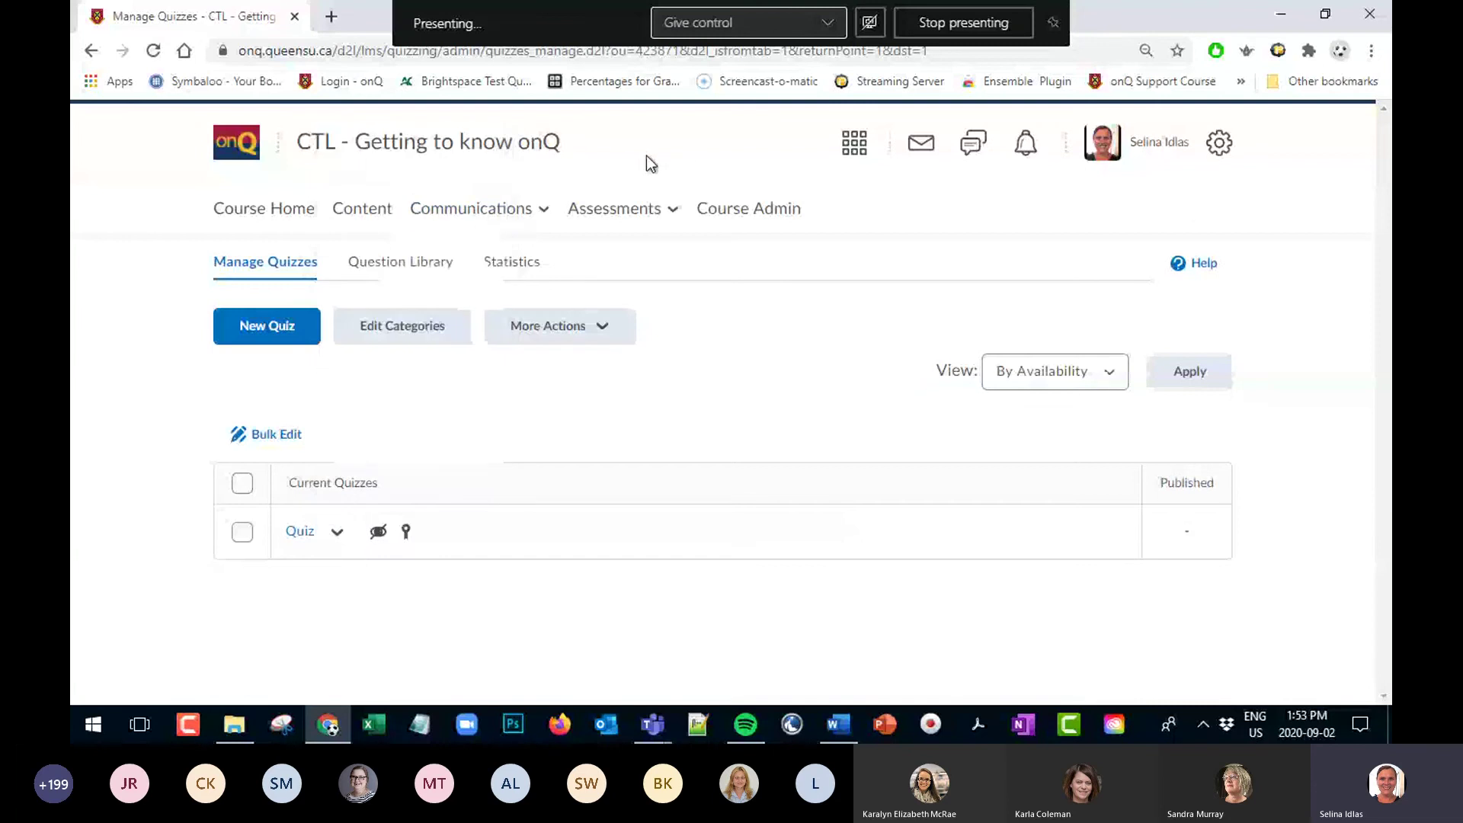
pyautogui.click(474, 213)
pyautogui.click(459, 308)
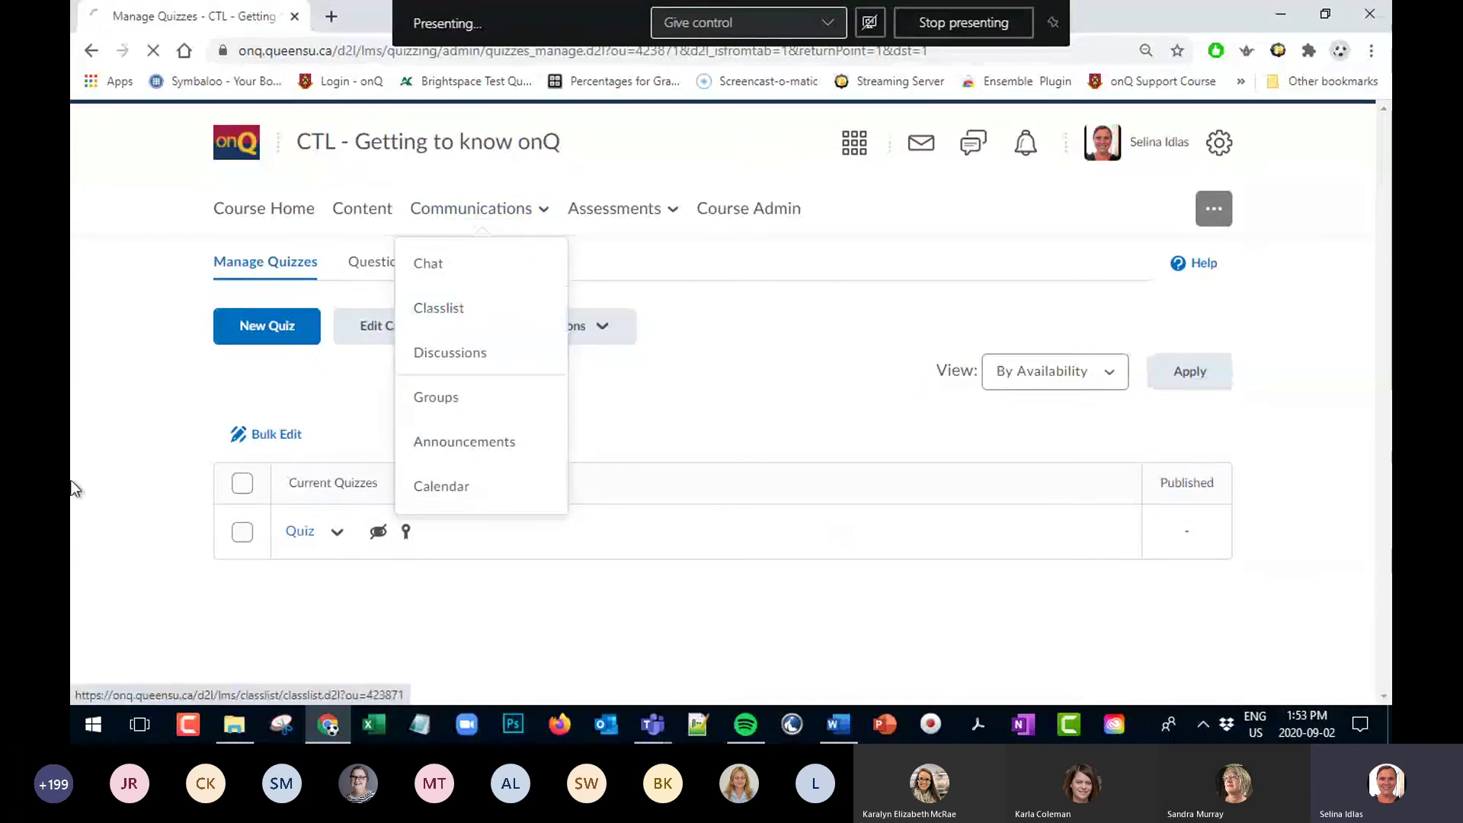
pyautogui.scroll(-5, 404, 549)
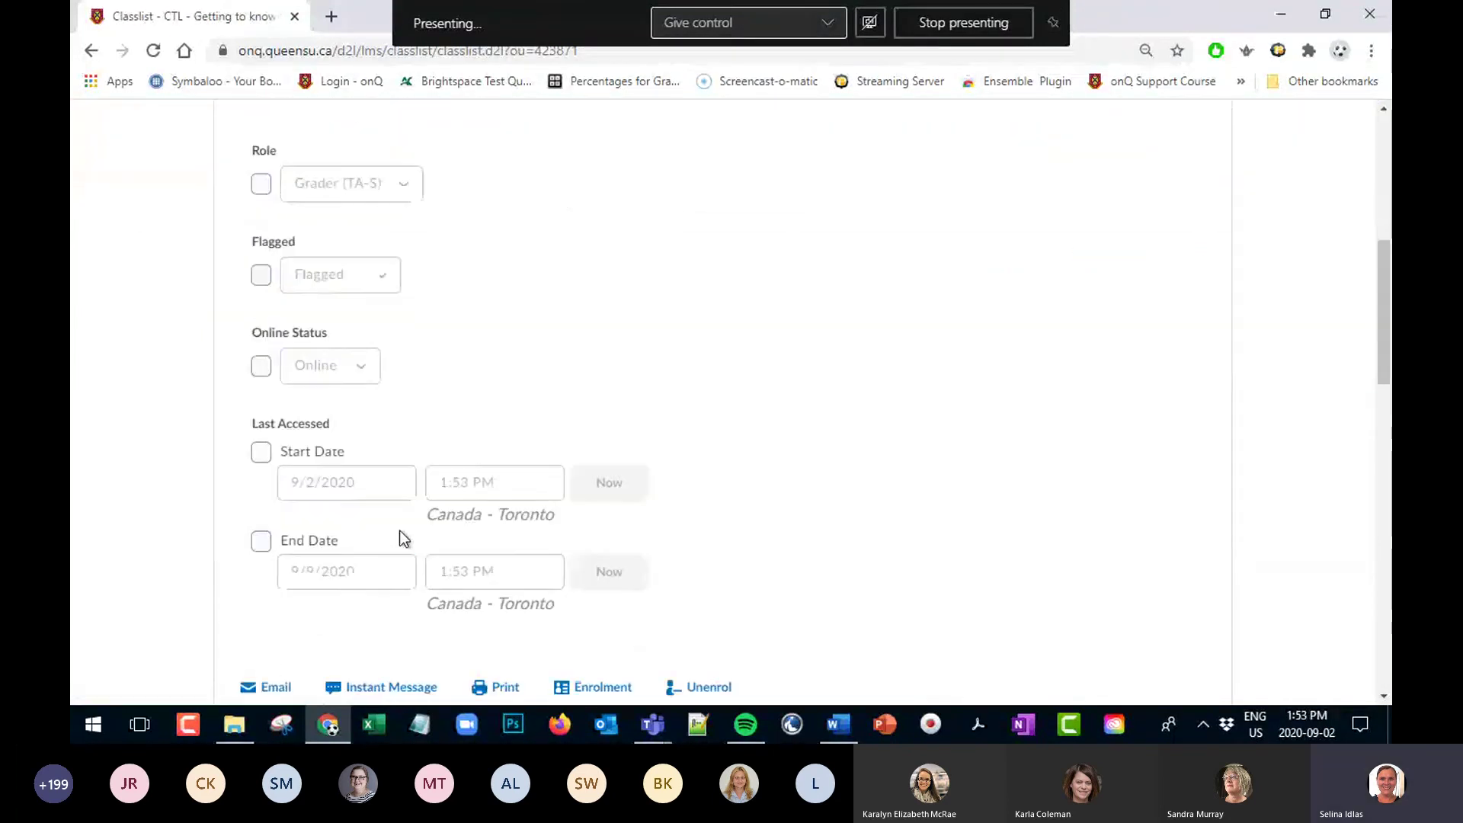
pyautogui.scroll(-10, 401, 531)
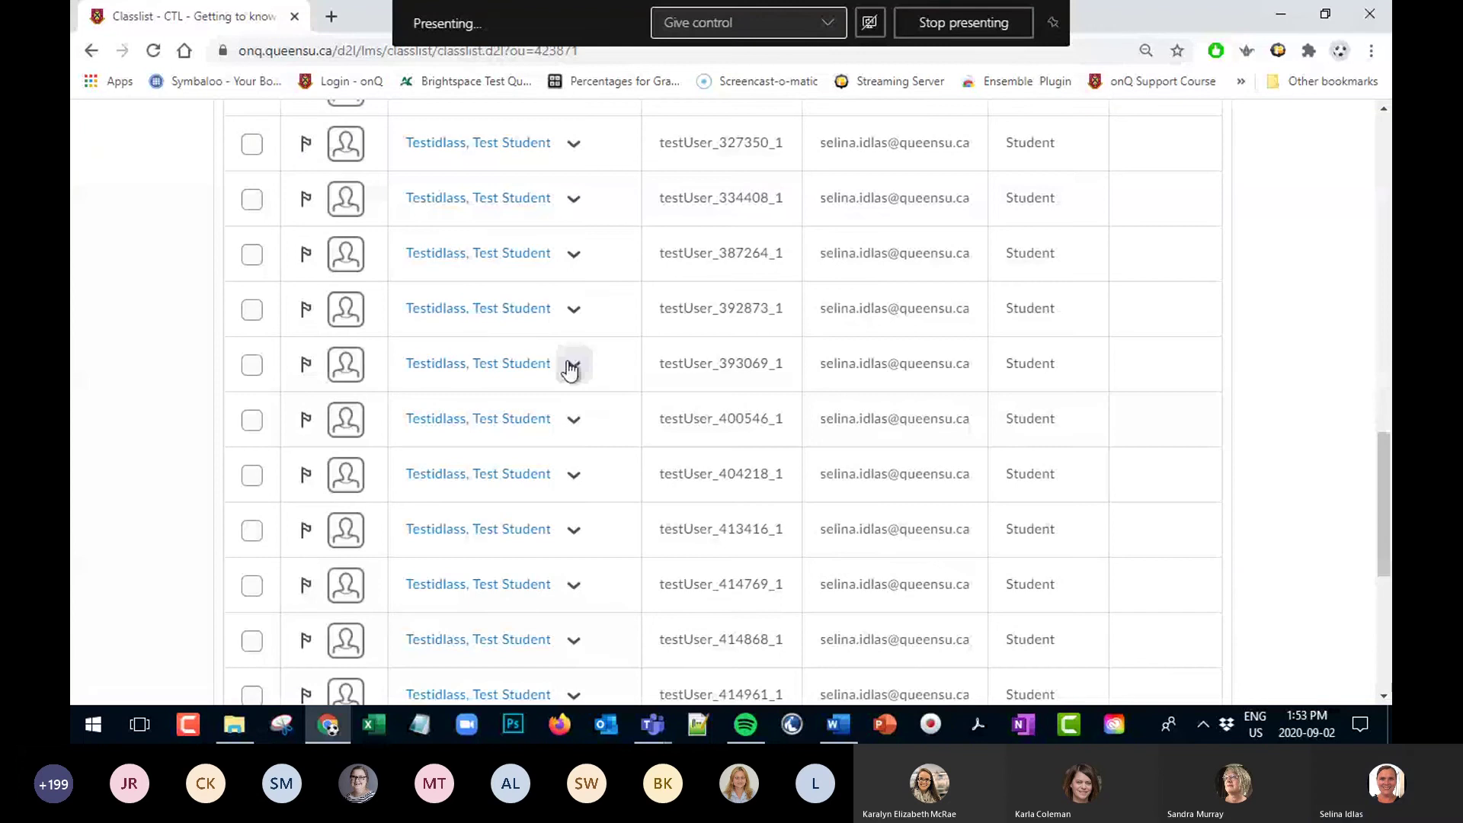
pyautogui.scroll(6, 570, 369)
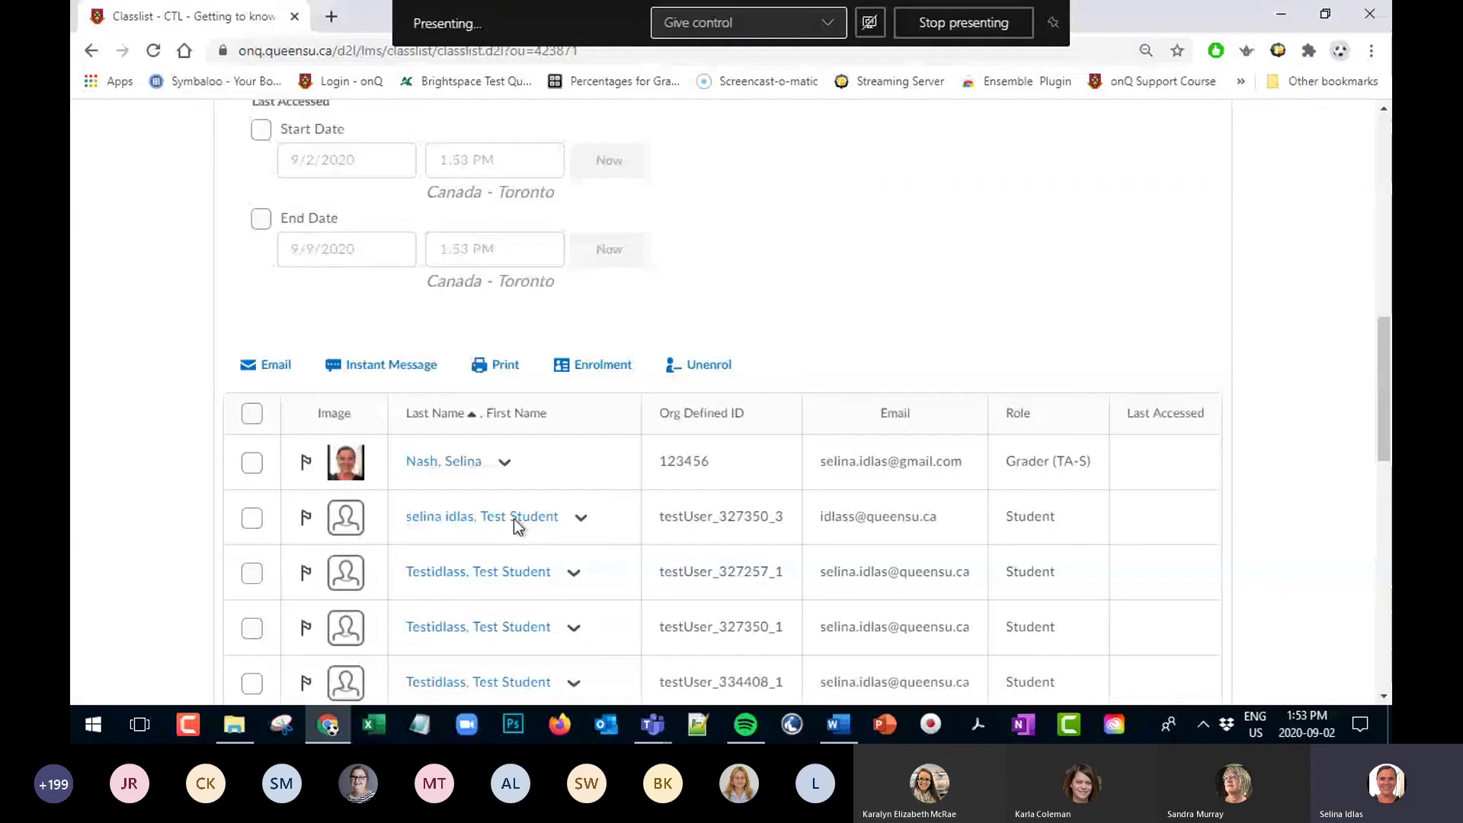
pyautogui.click(595, 524)
pyautogui.click(600, 330)
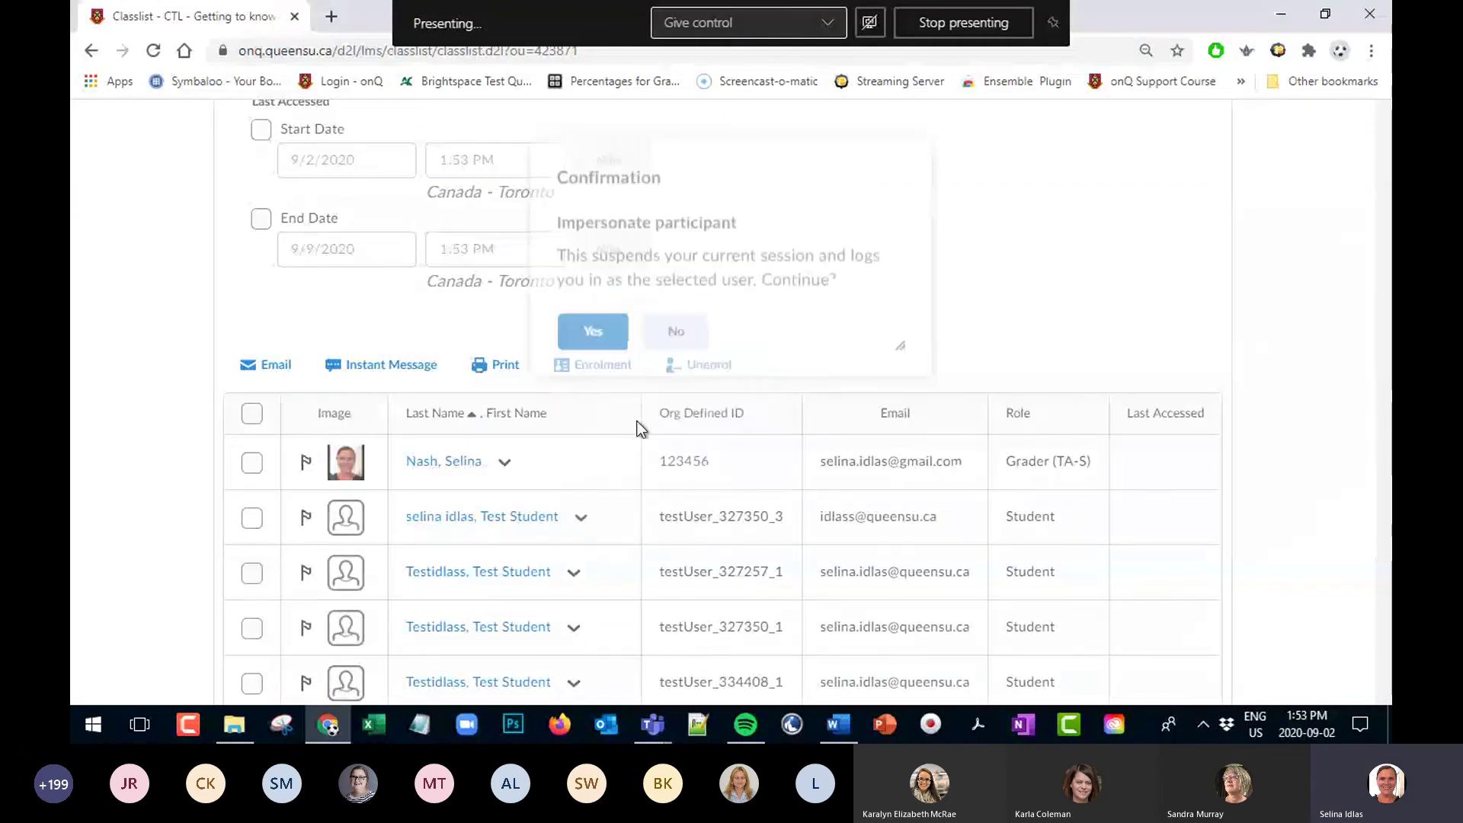
pyautogui.click(593, 357)
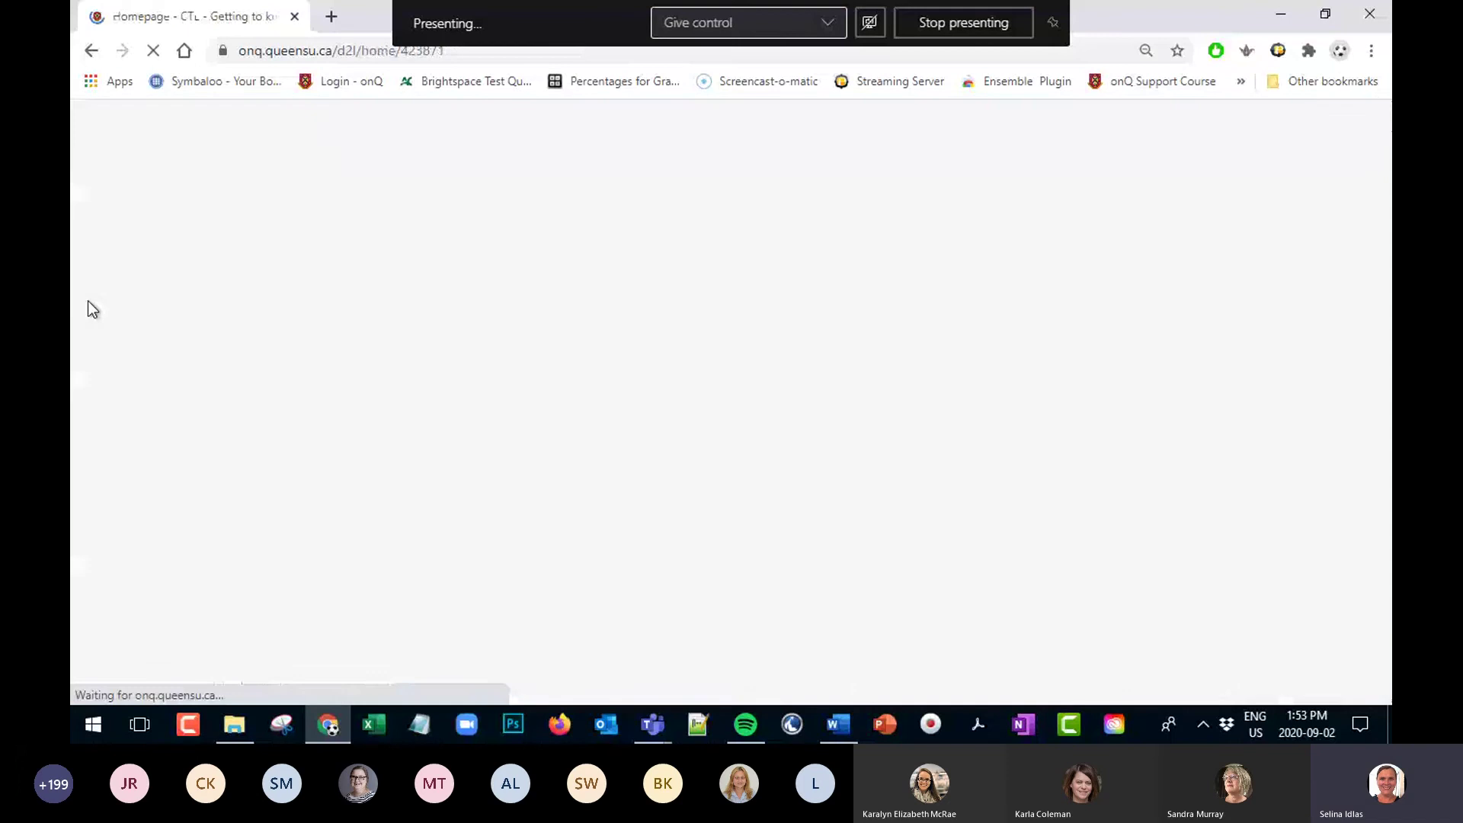
# View the test student's Quiz List showing no quizzes, then stop impersonating
pyautogui.click(602, 211)
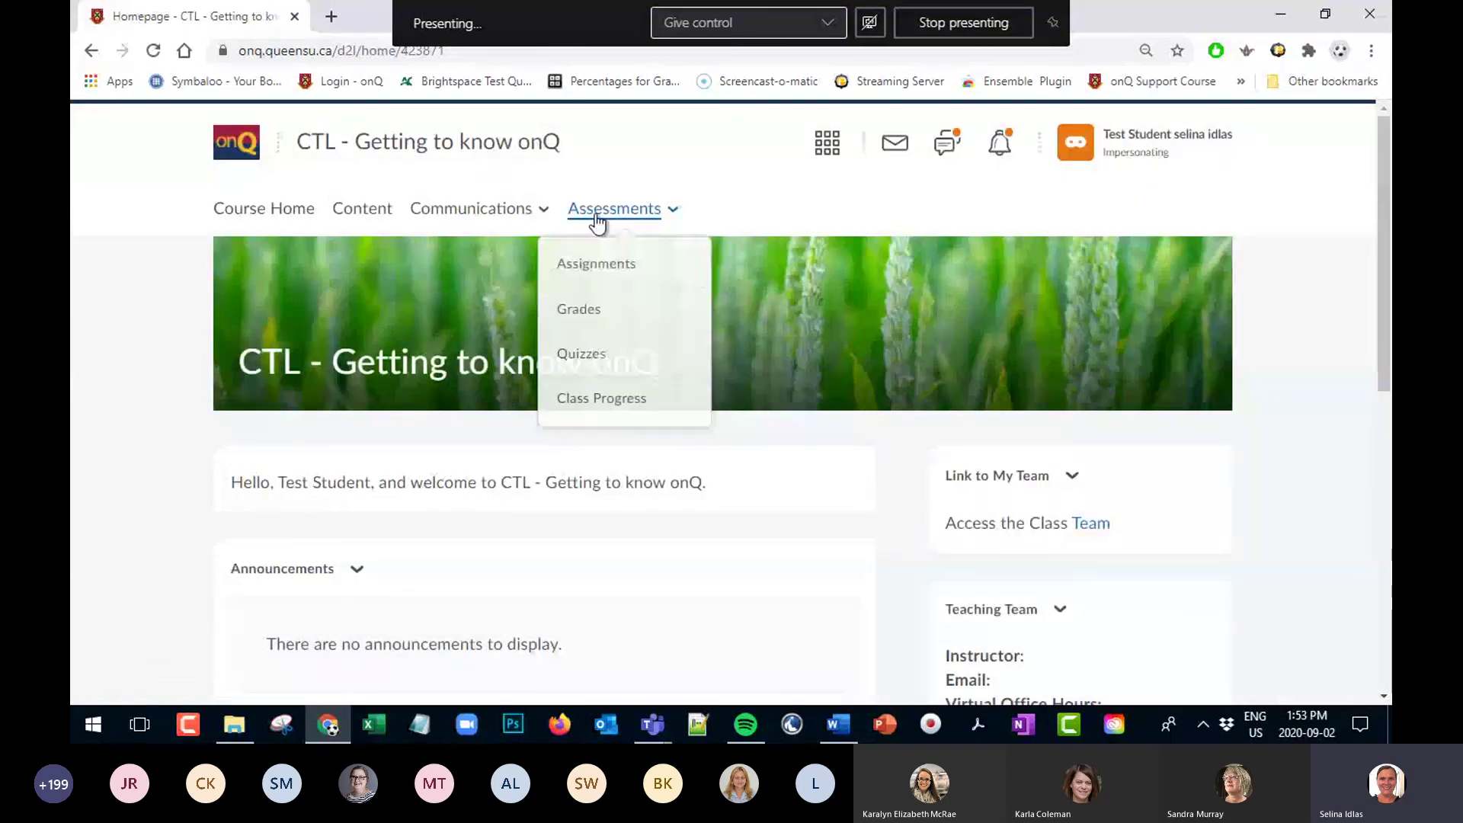
pyautogui.click(600, 372)
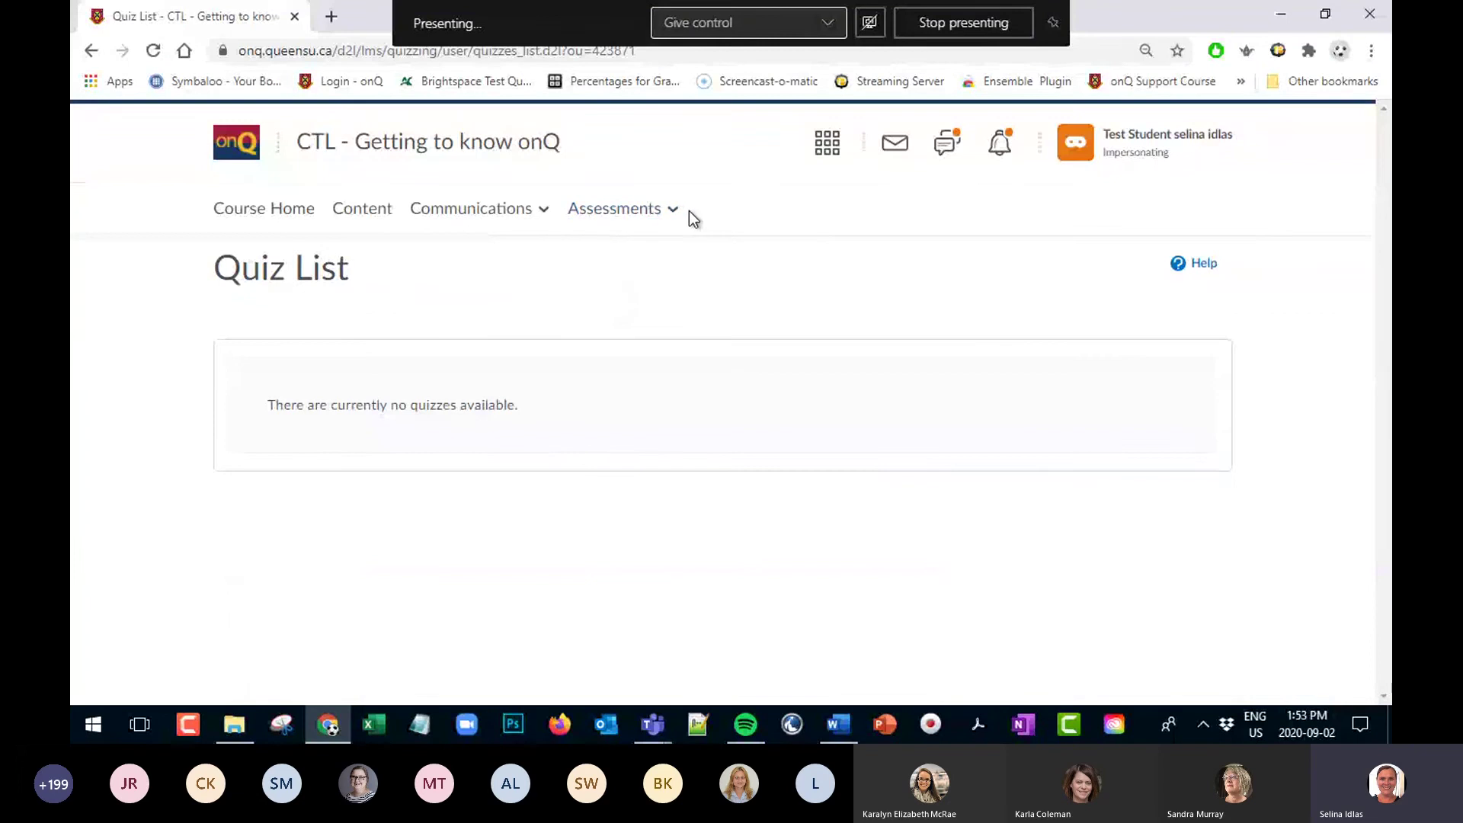
pyautogui.click(1212, 174)
pyautogui.click(1281, 238)
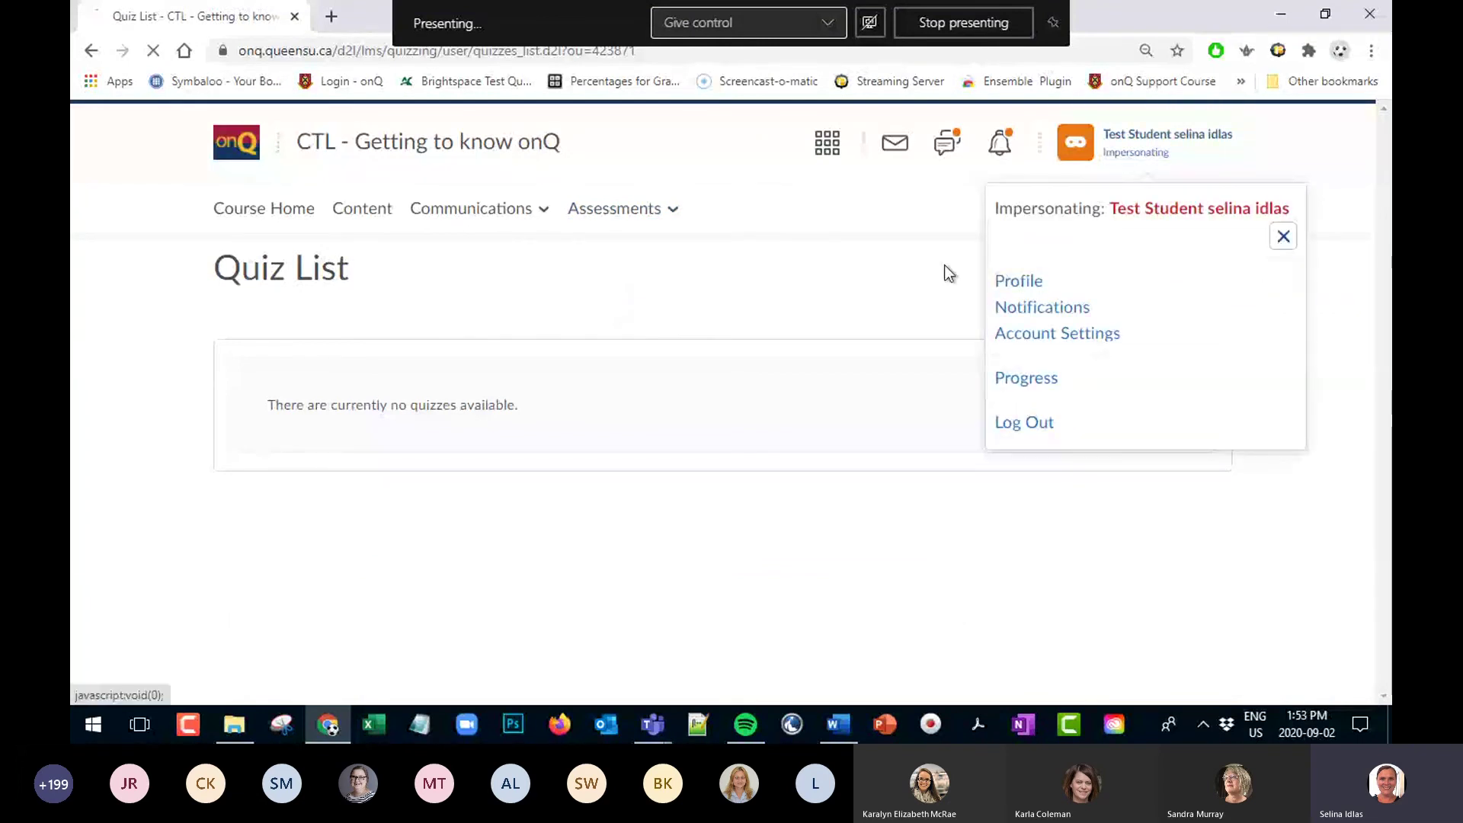
pyautogui.click(635, 216)
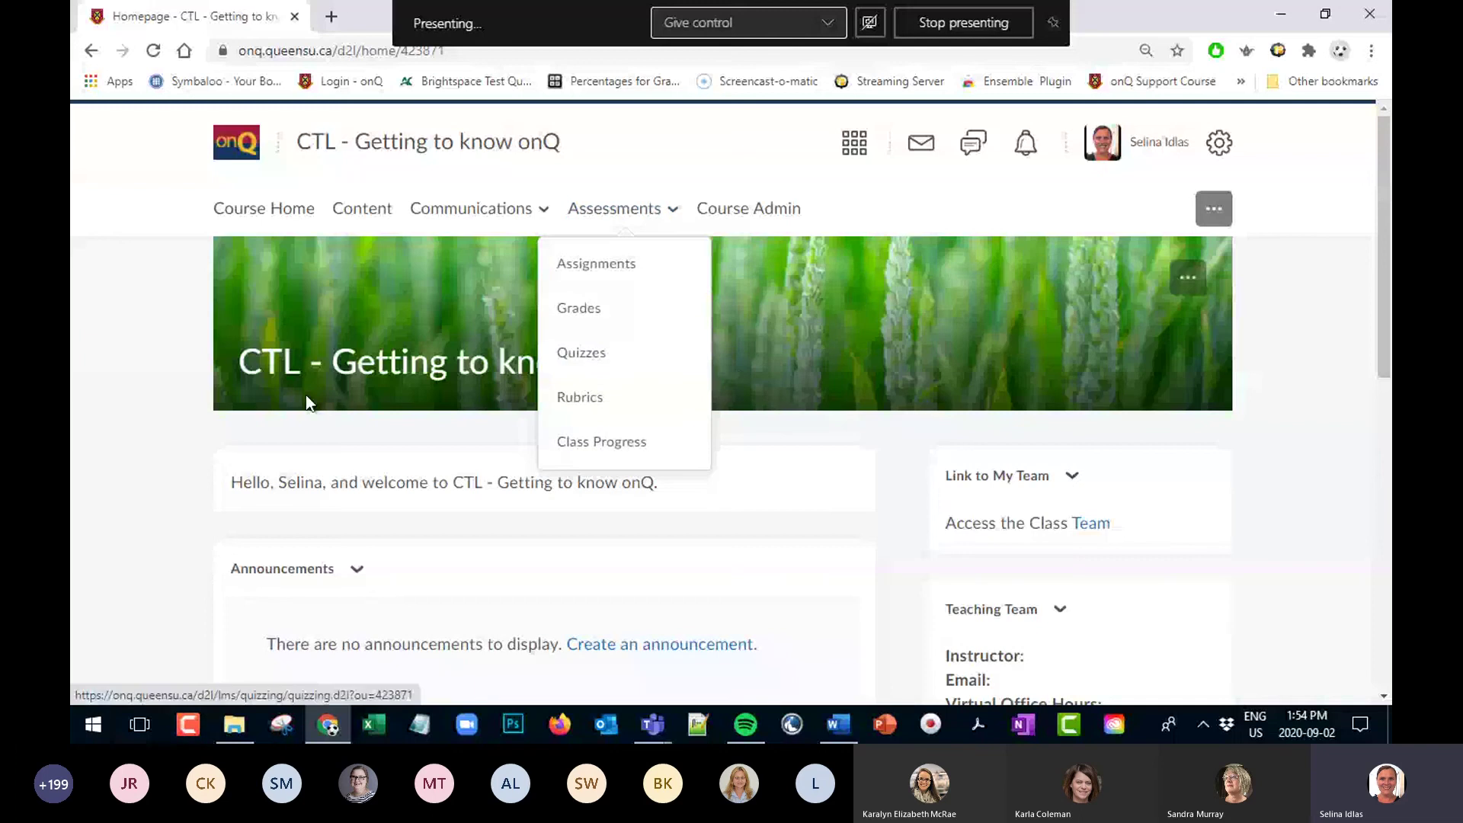
# Make the Quiz visible to users from its Manage Quizzes menu
pyautogui.click(667, 370)
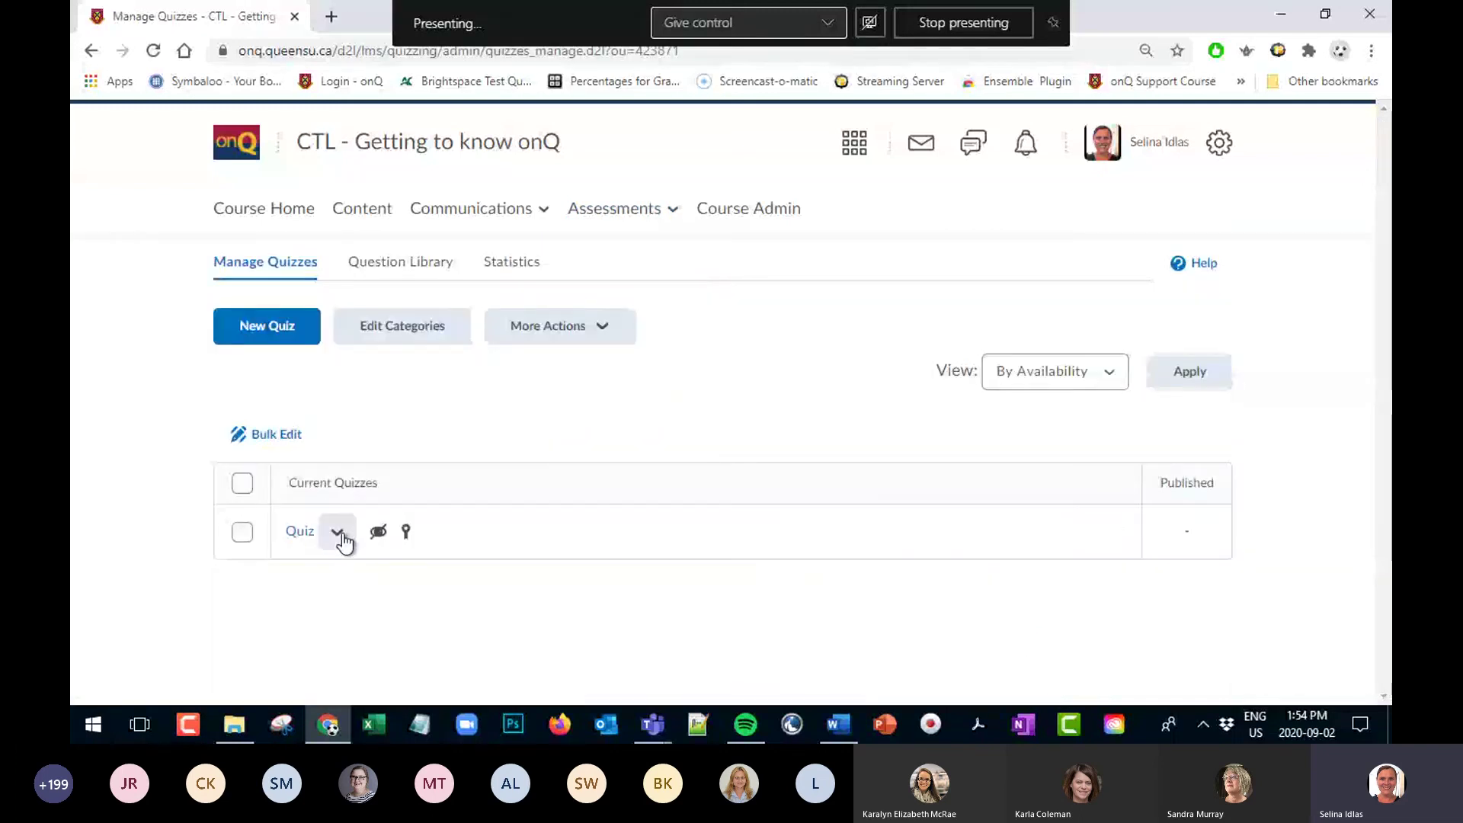
pyautogui.click(337, 532)
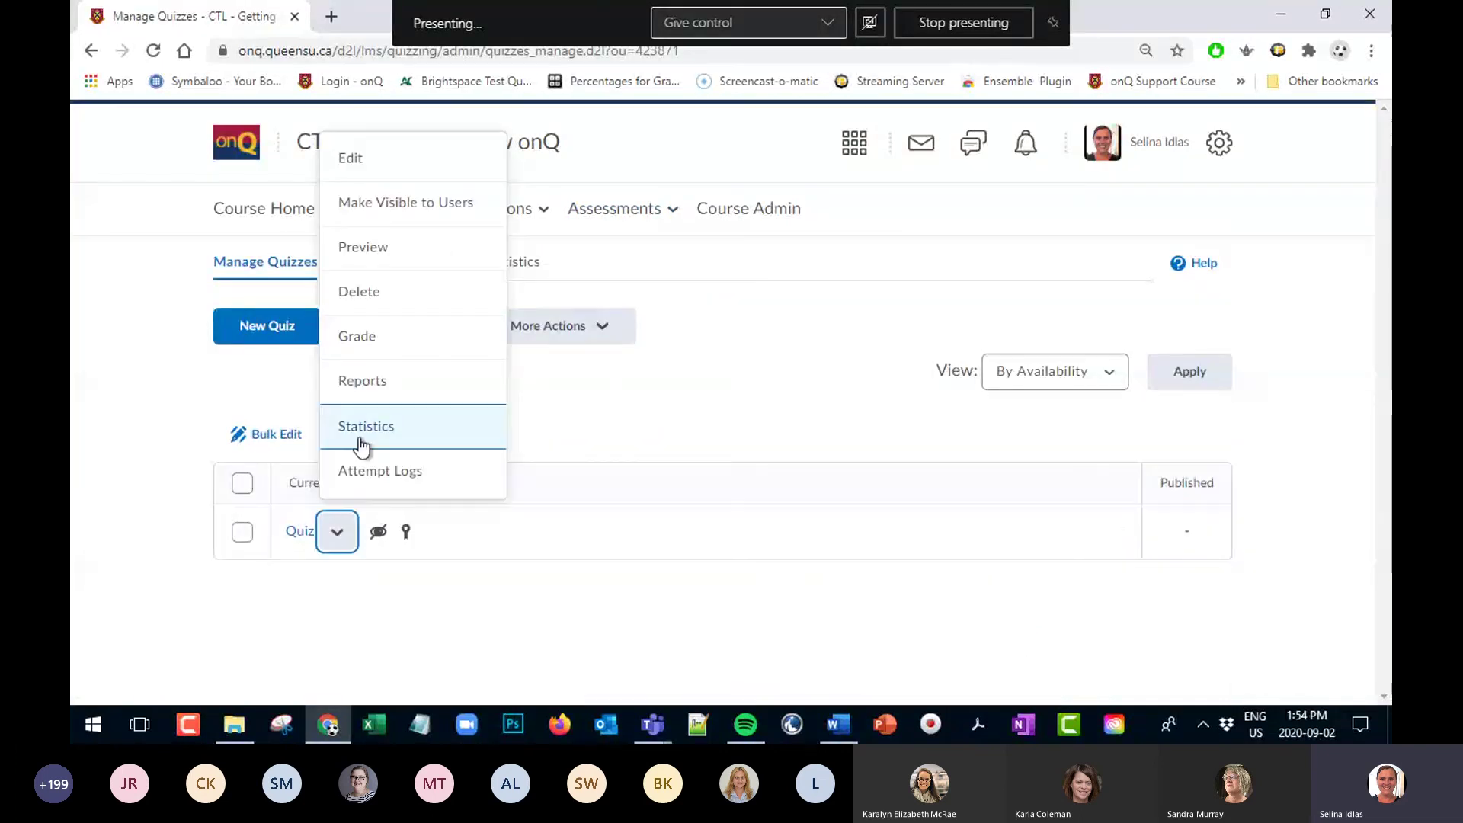
pyautogui.click(381, 200)
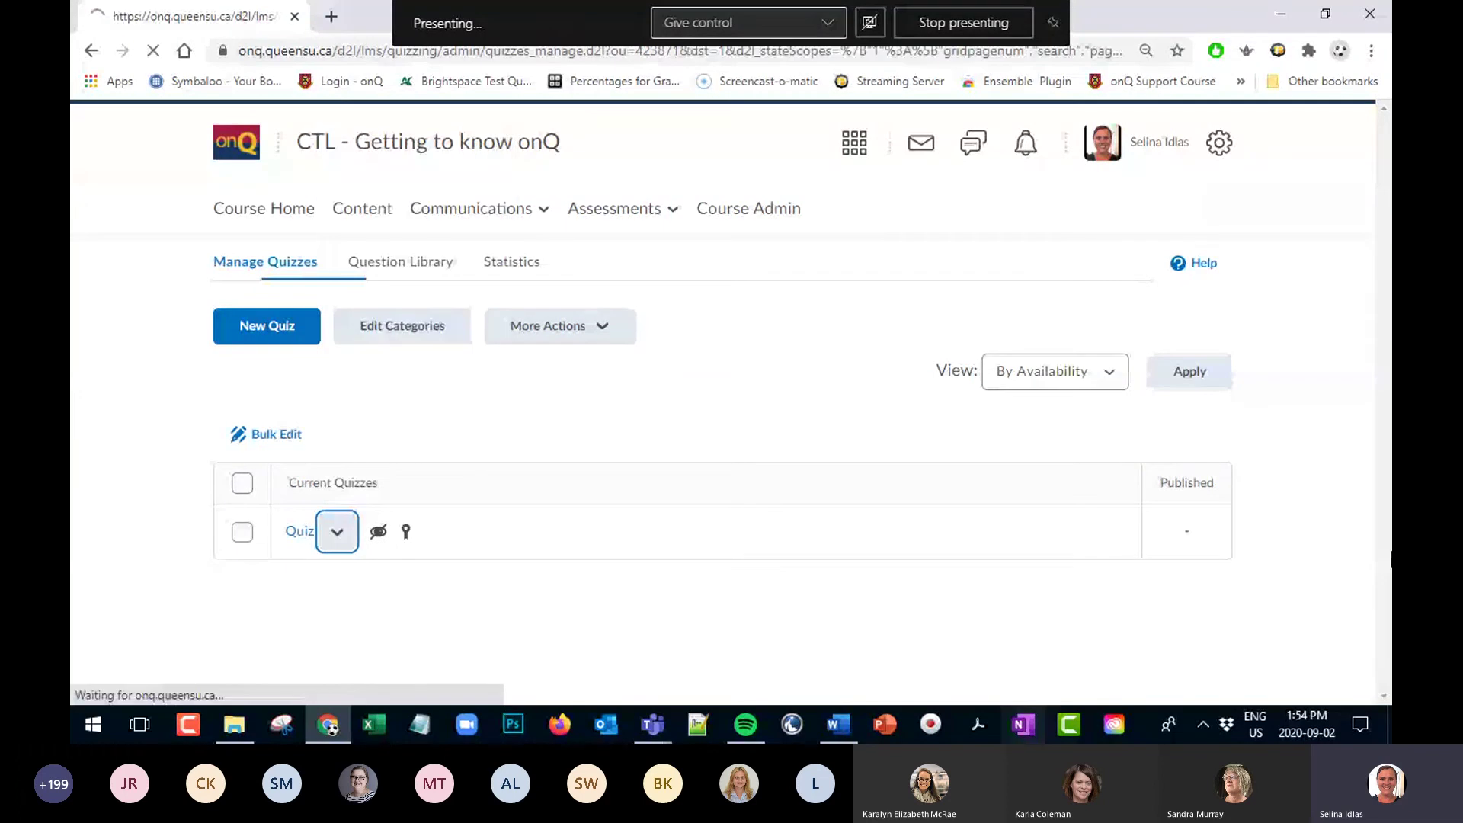
# Impersonate the test student again from the Communications > Classlist page
pyautogui.click(448, 206)
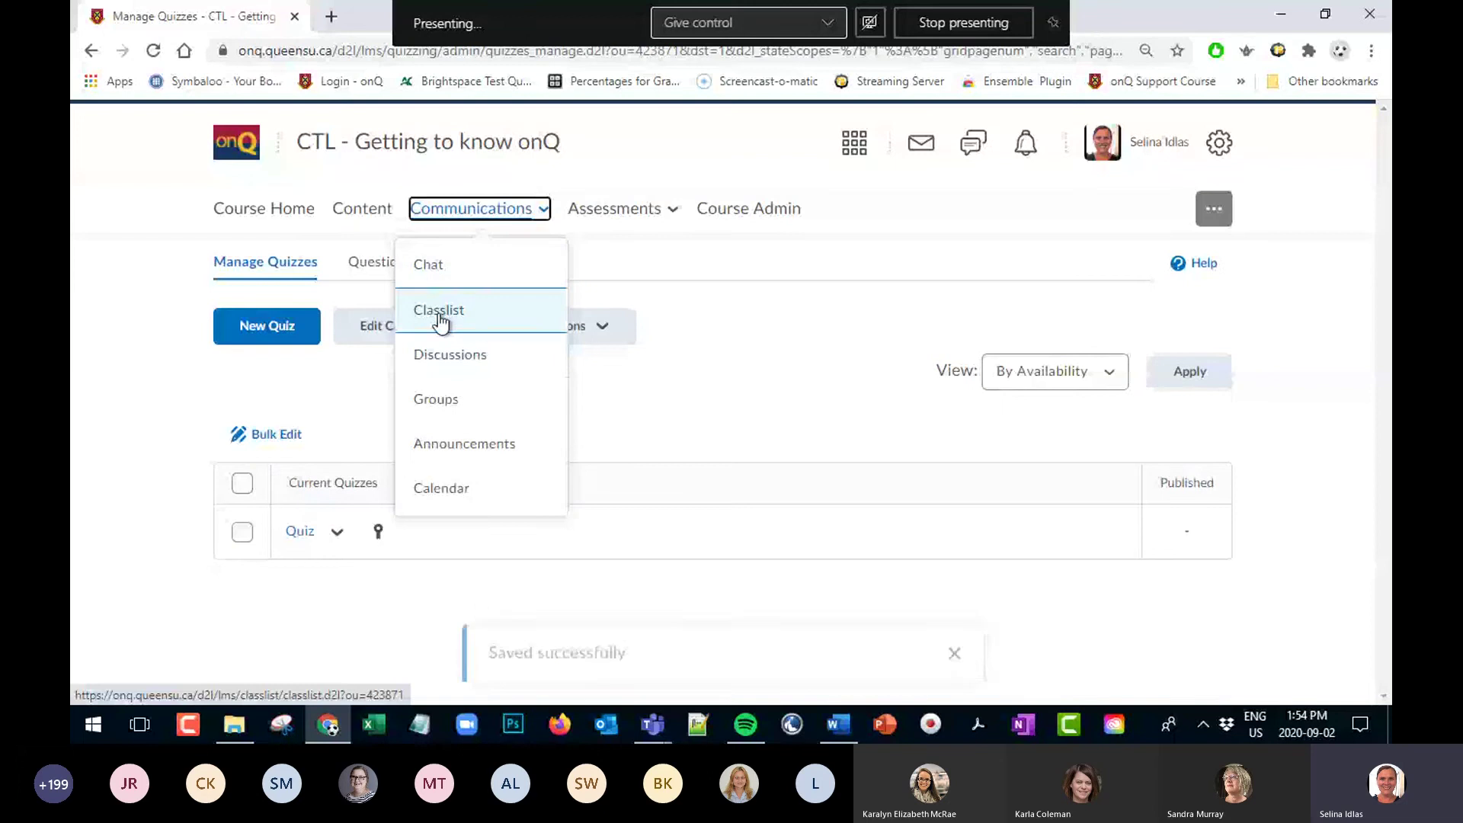
pyautogui.click(439, 308)
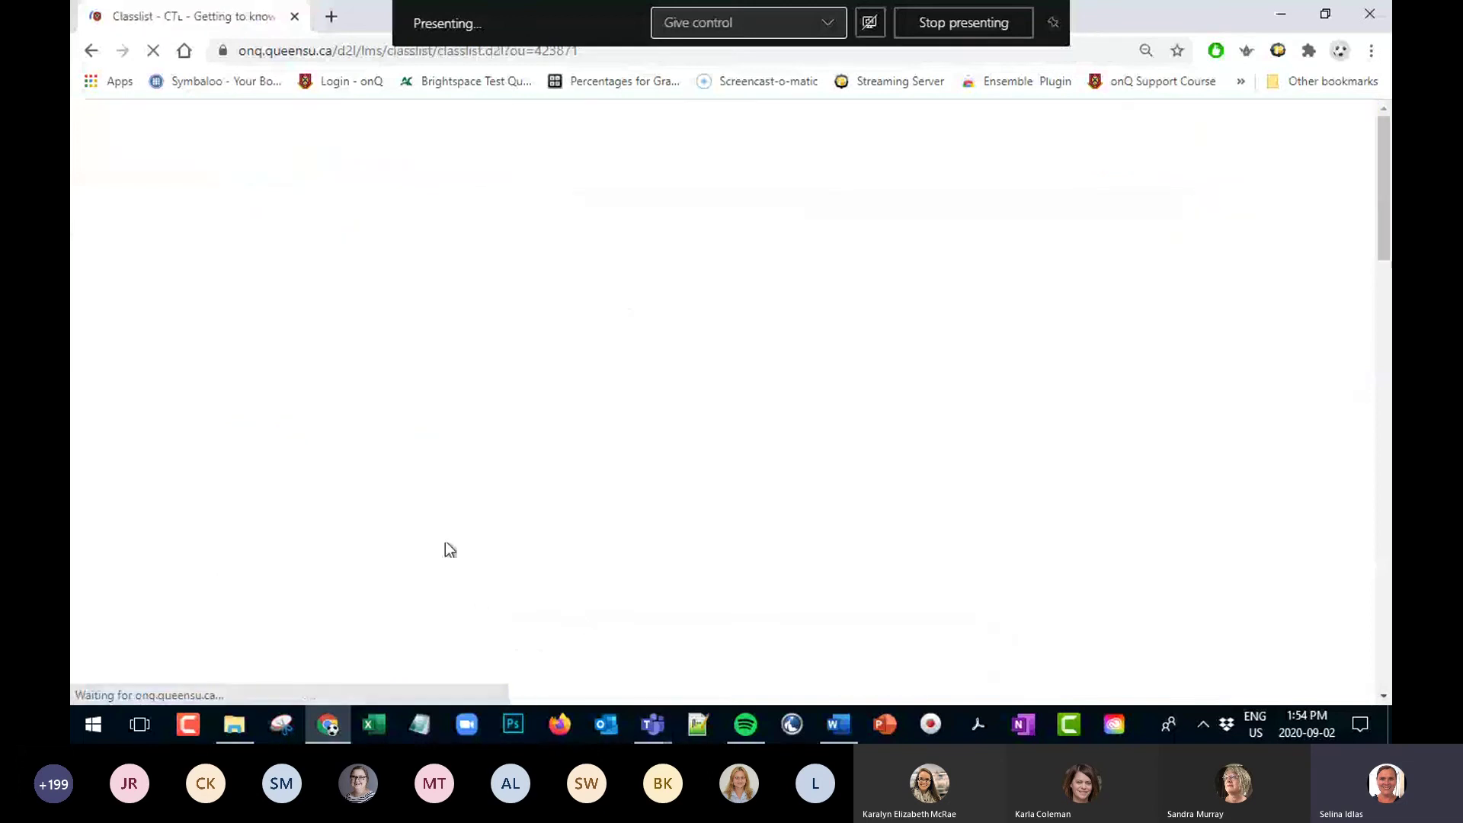
pyautogui.scroll(-1, 544, 481)
pyautogui.scroll(-8, 544, 481)
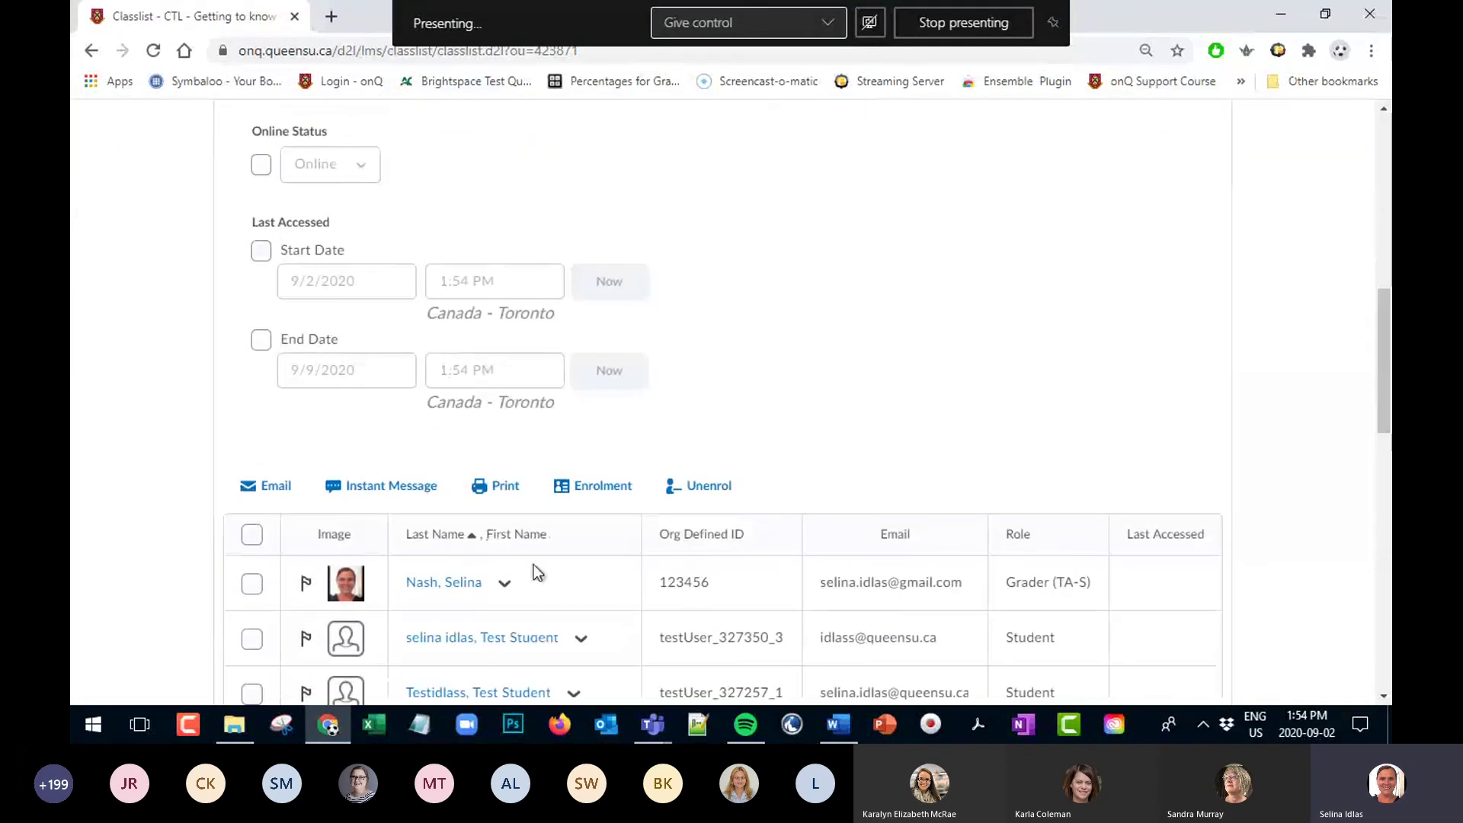
pyautogui.click(583, 639)
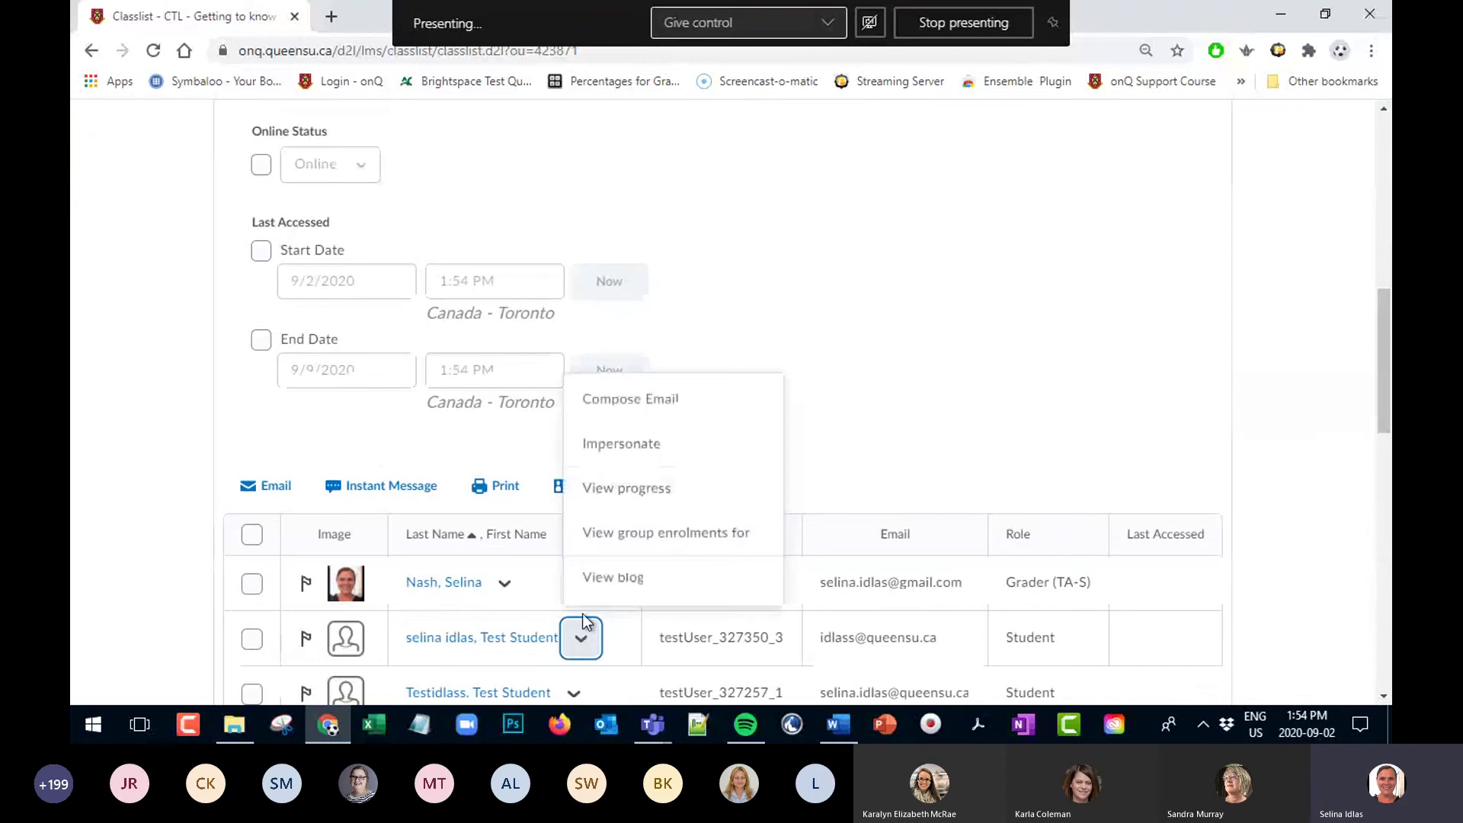
pyautogui.click(591, 441)
pyautogui.click(588, 354)
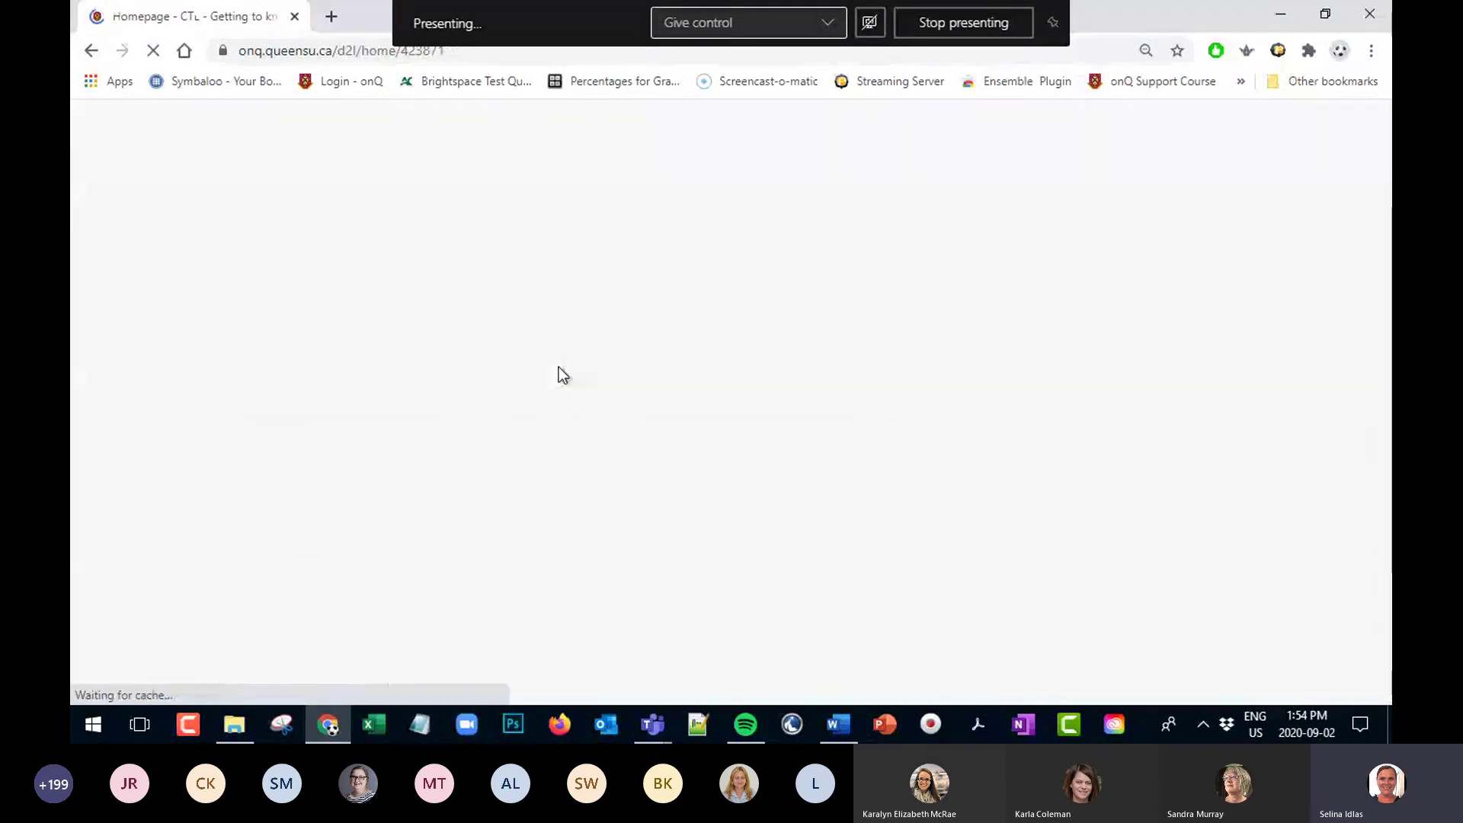
# As the test student, start the Quiz, answer 'type in here etc', and submit attempt 1
pyautogui.click(619, 209)
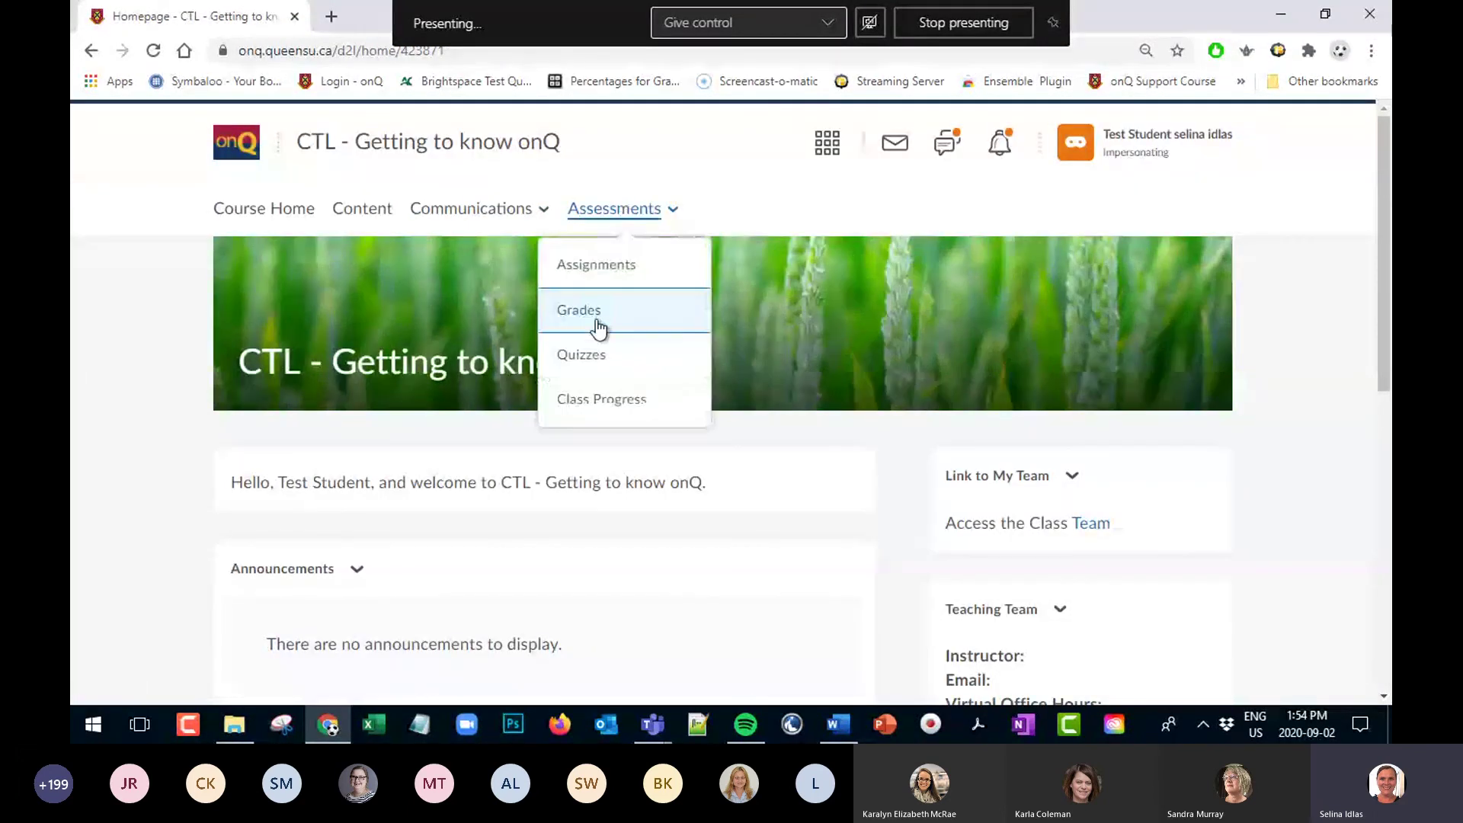
pyautogui.click(586, 355)
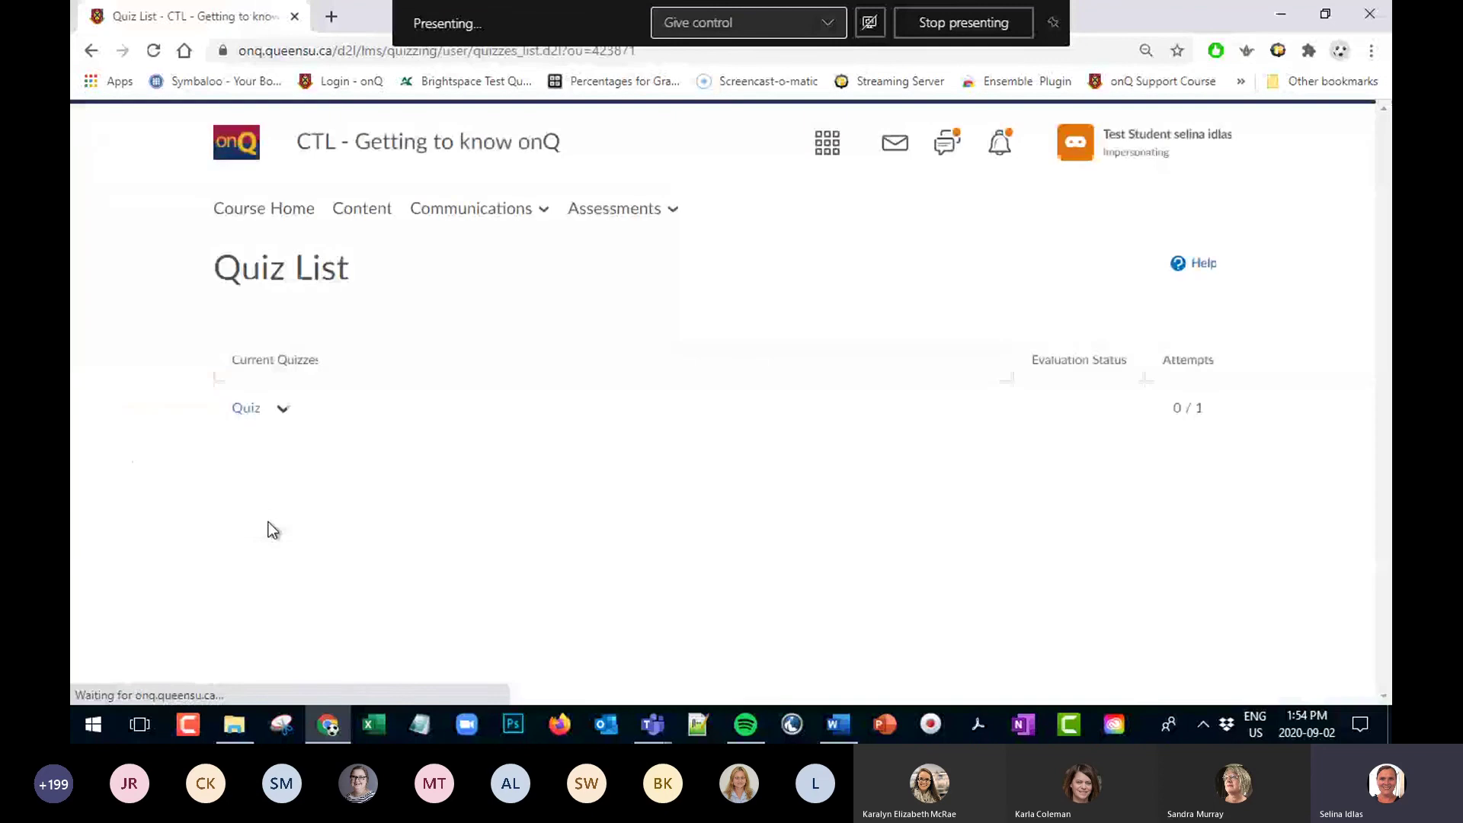
pyautogui.click(243, 409)
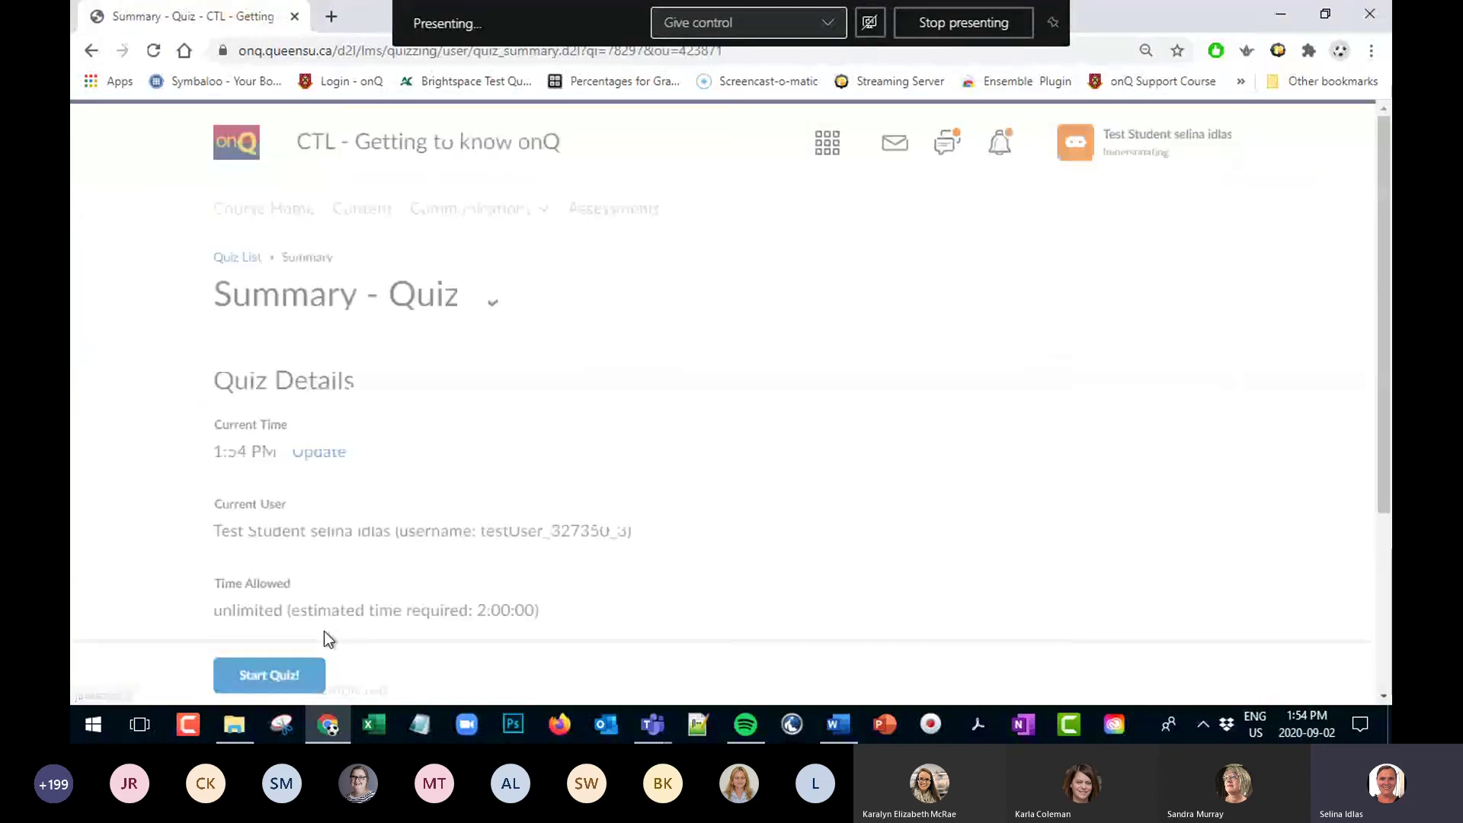
pyautogui.click(279, 676)
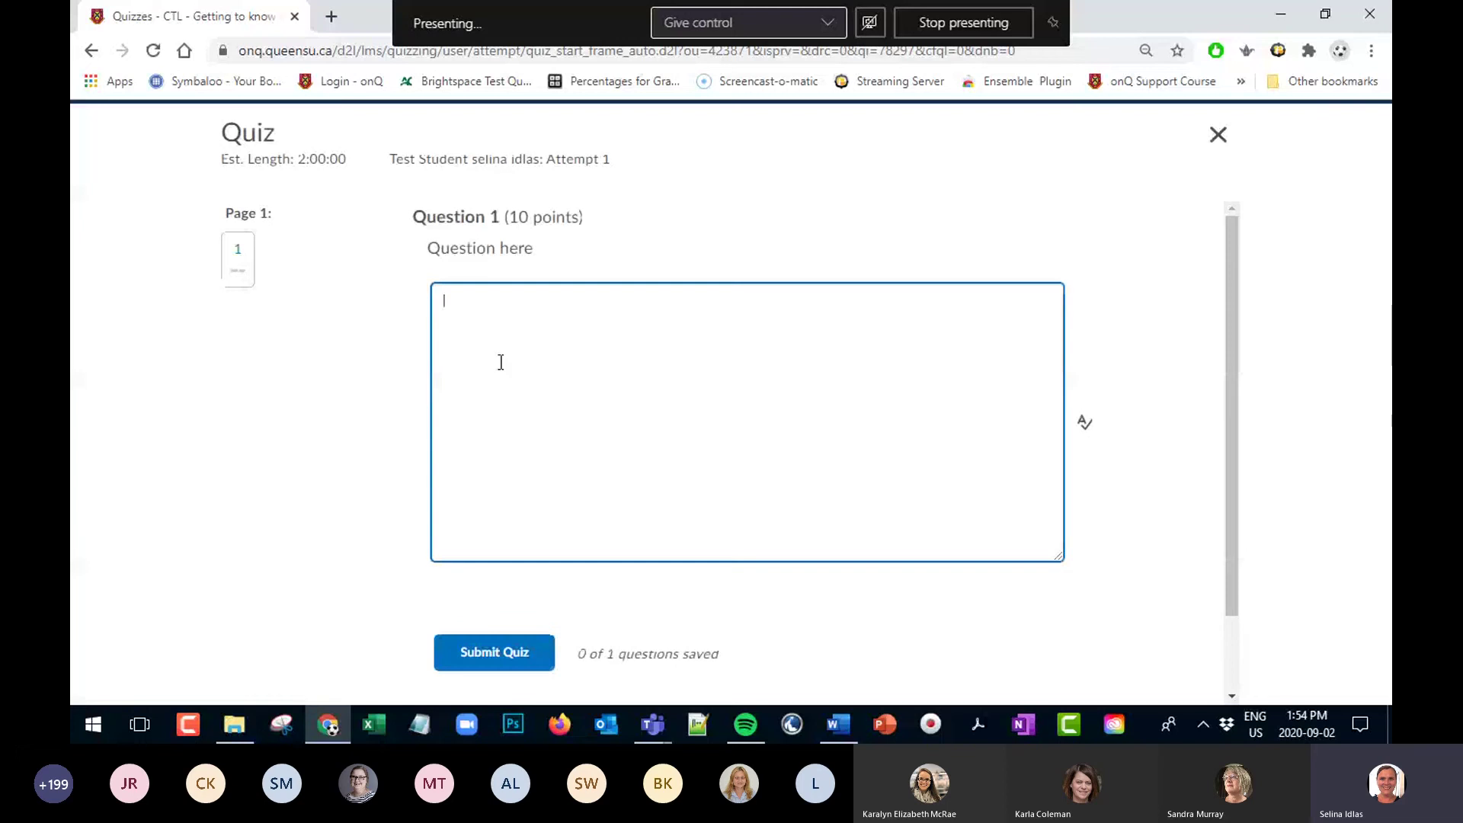
pyautogui.write('type in here etc')
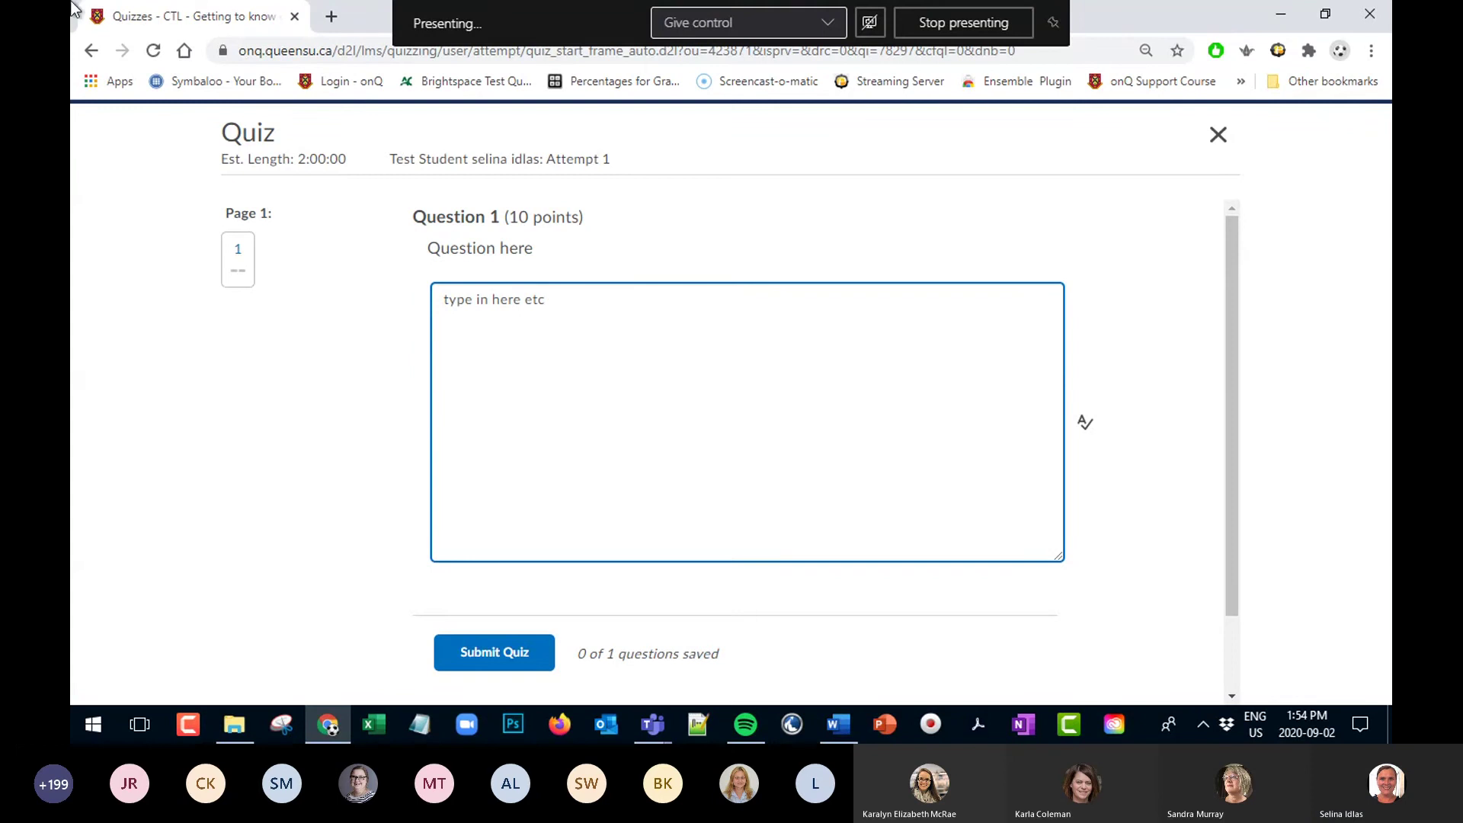
pyautogui.click(500, 651)
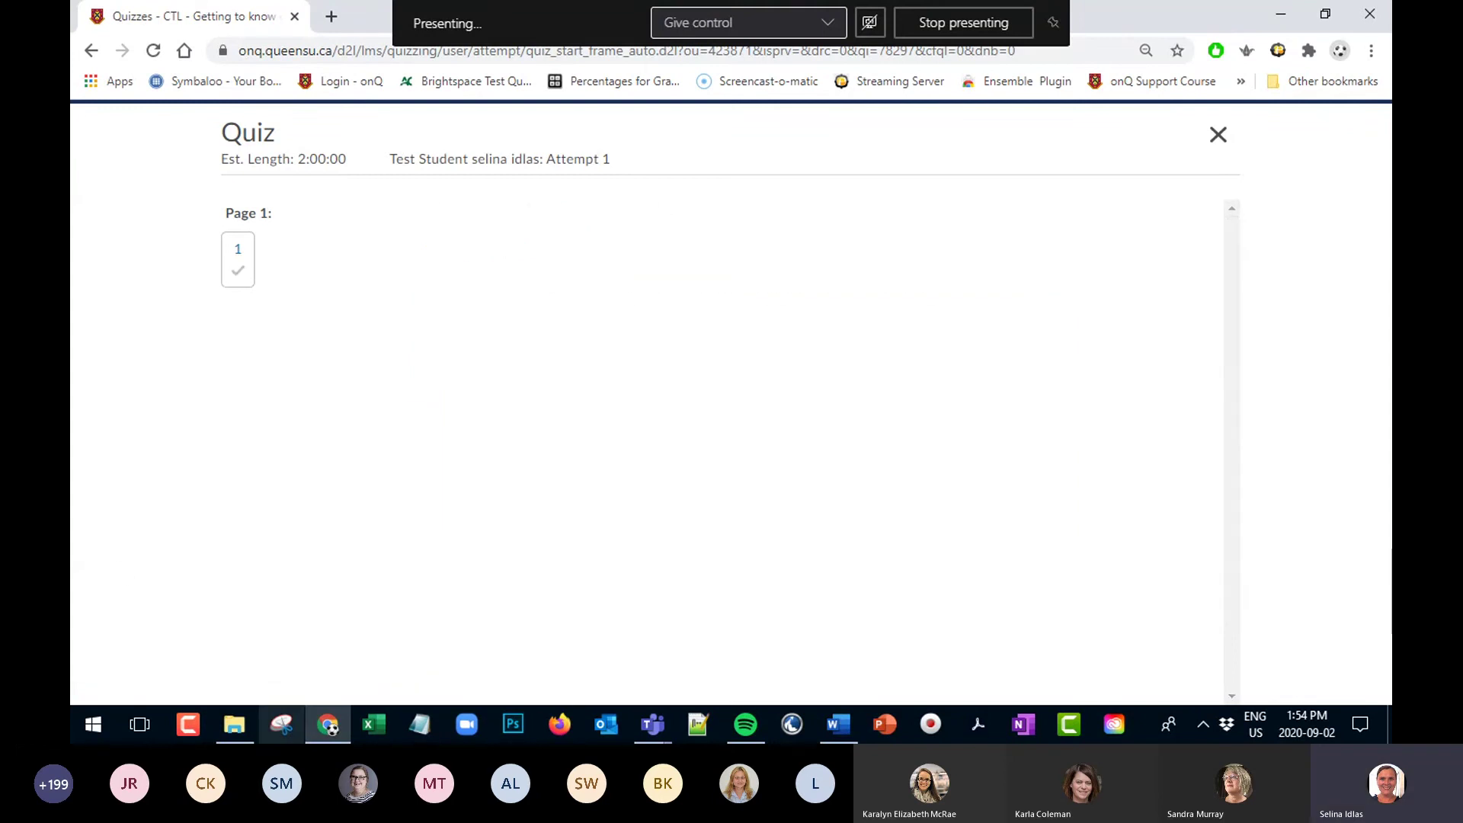
pyautogui.click(460, 378)
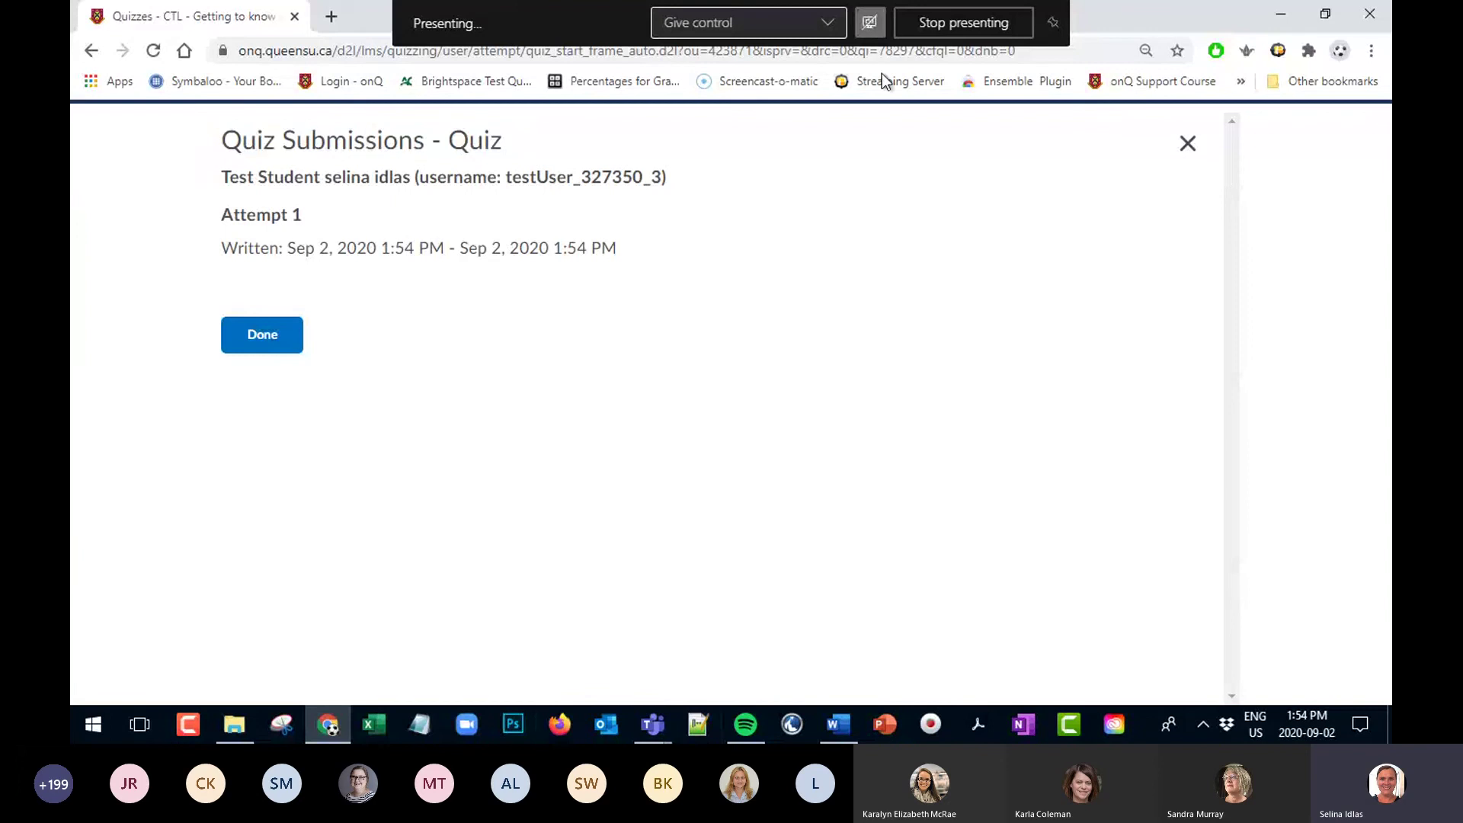
# Finish the submission, stop impersonating, and open the instructor's Manage Quizzes list
pyautogui.click(246, 336)
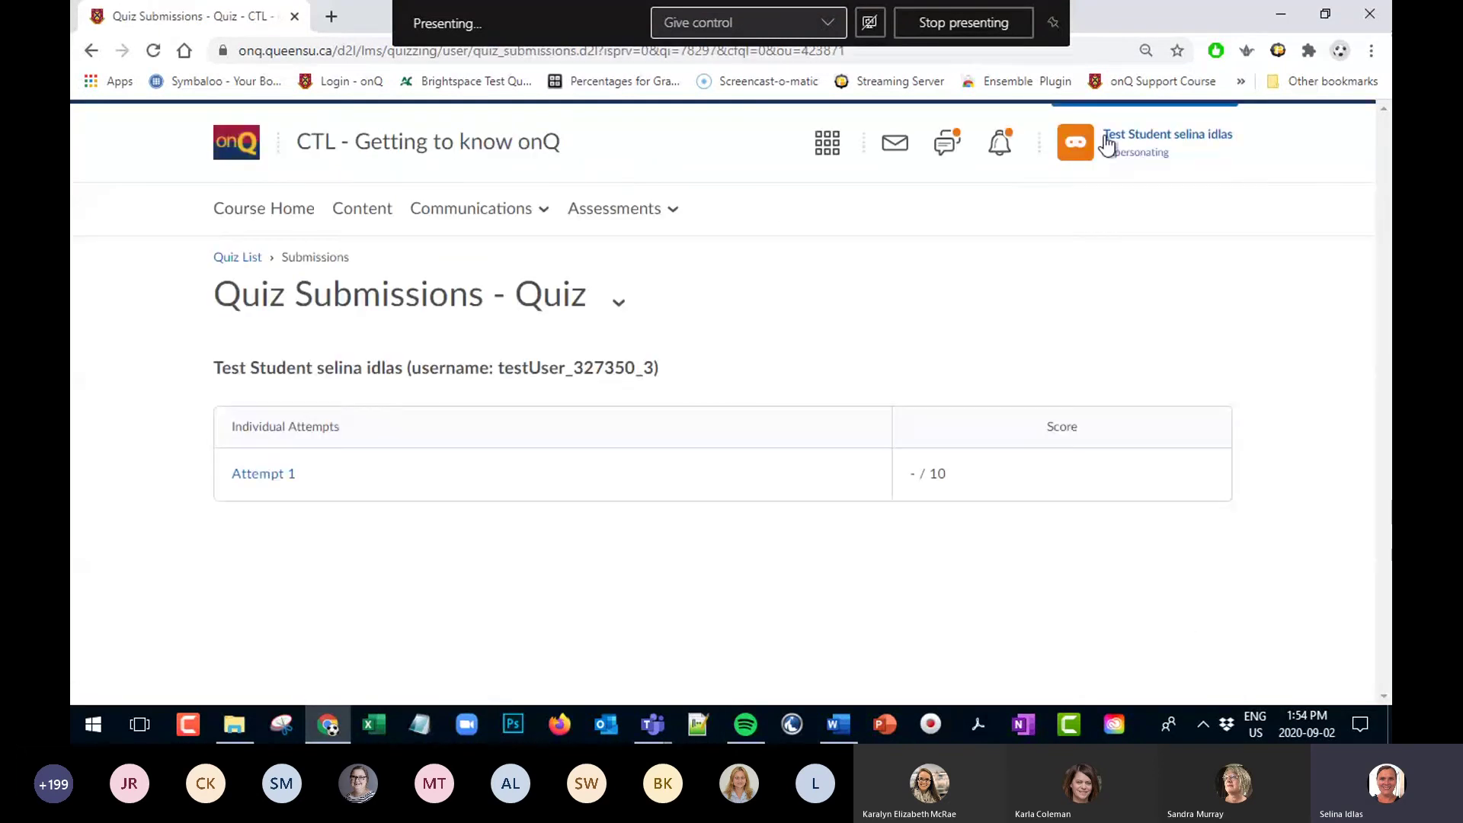
pyautogui.click(1113, 141)
pyautogui.click(1283, 238)
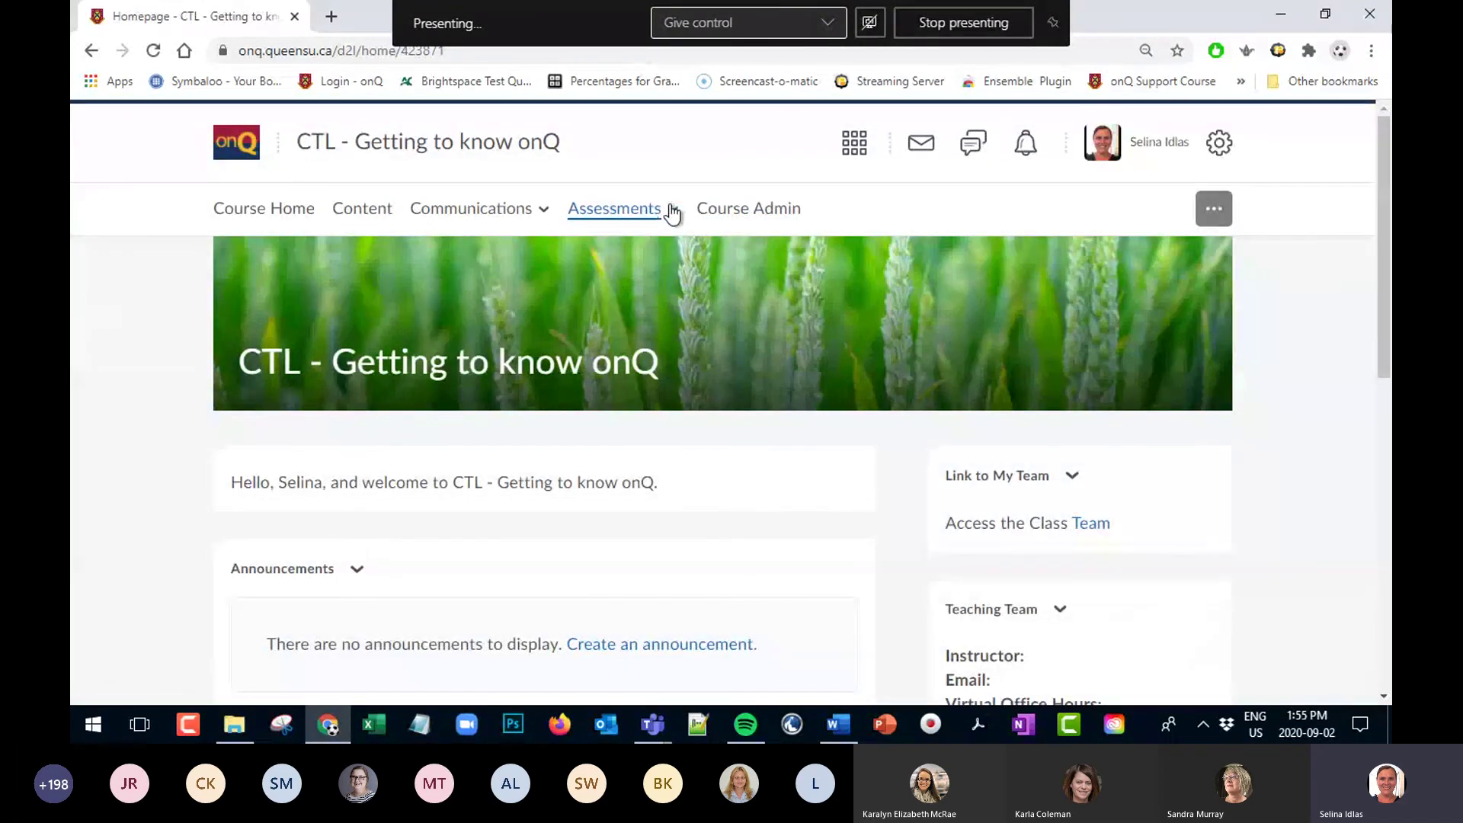
pyautogui.click(671, 214)
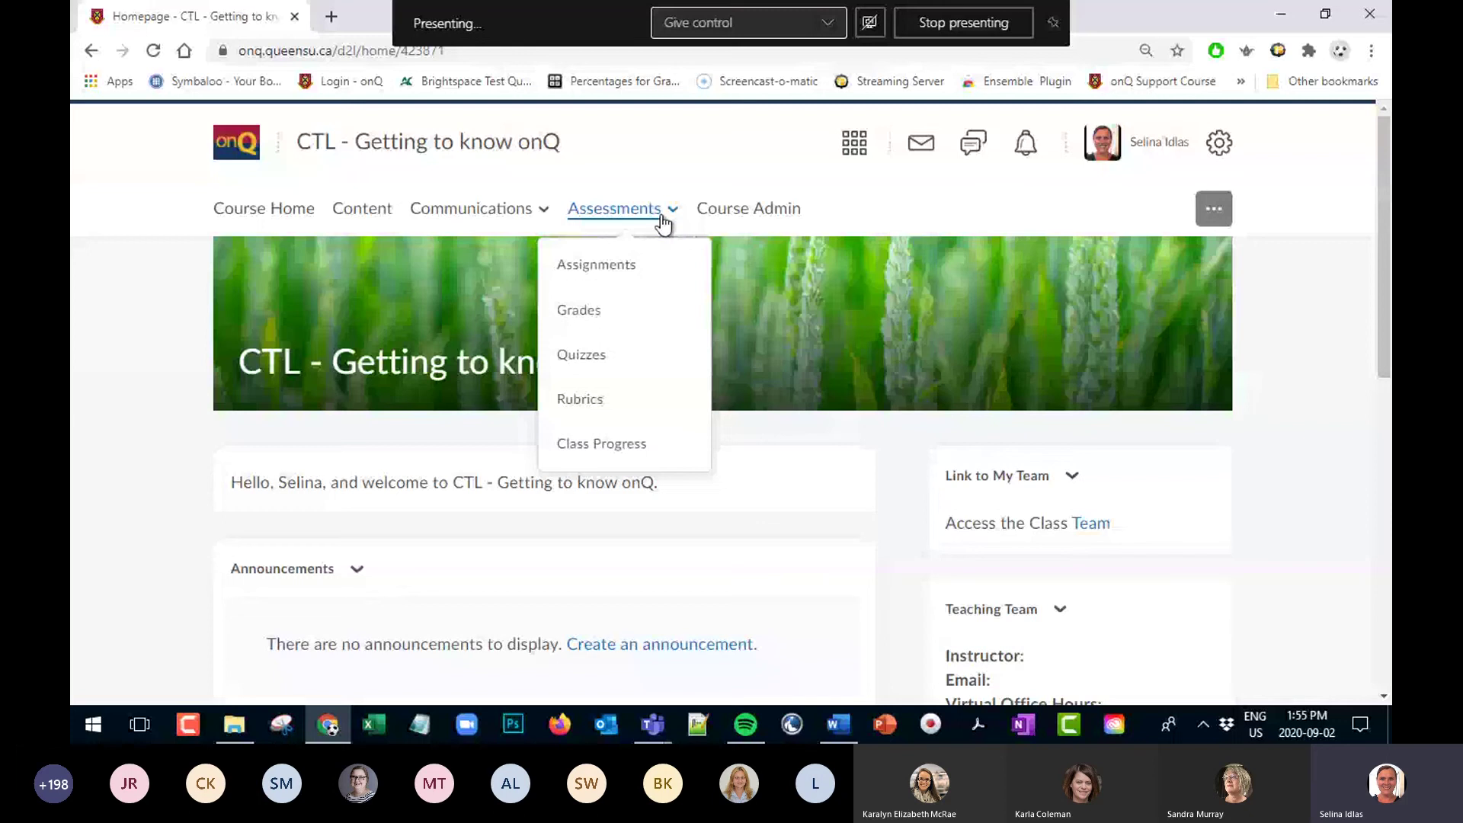
pyautogui.click(602, 358)
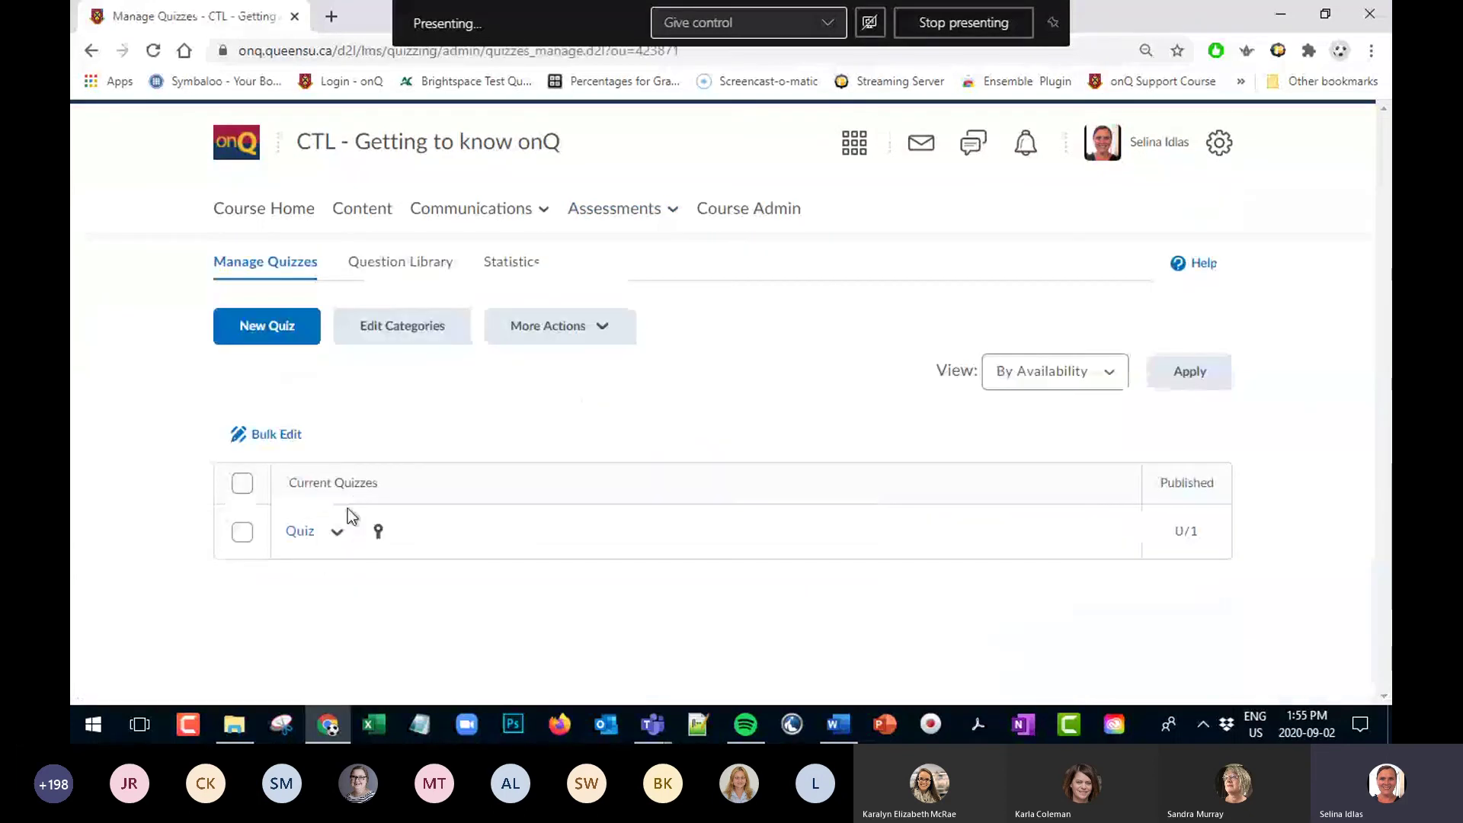
# Open the Quiz's Grade page and switch to its Questions tab
pyautogui.click(336, 543)
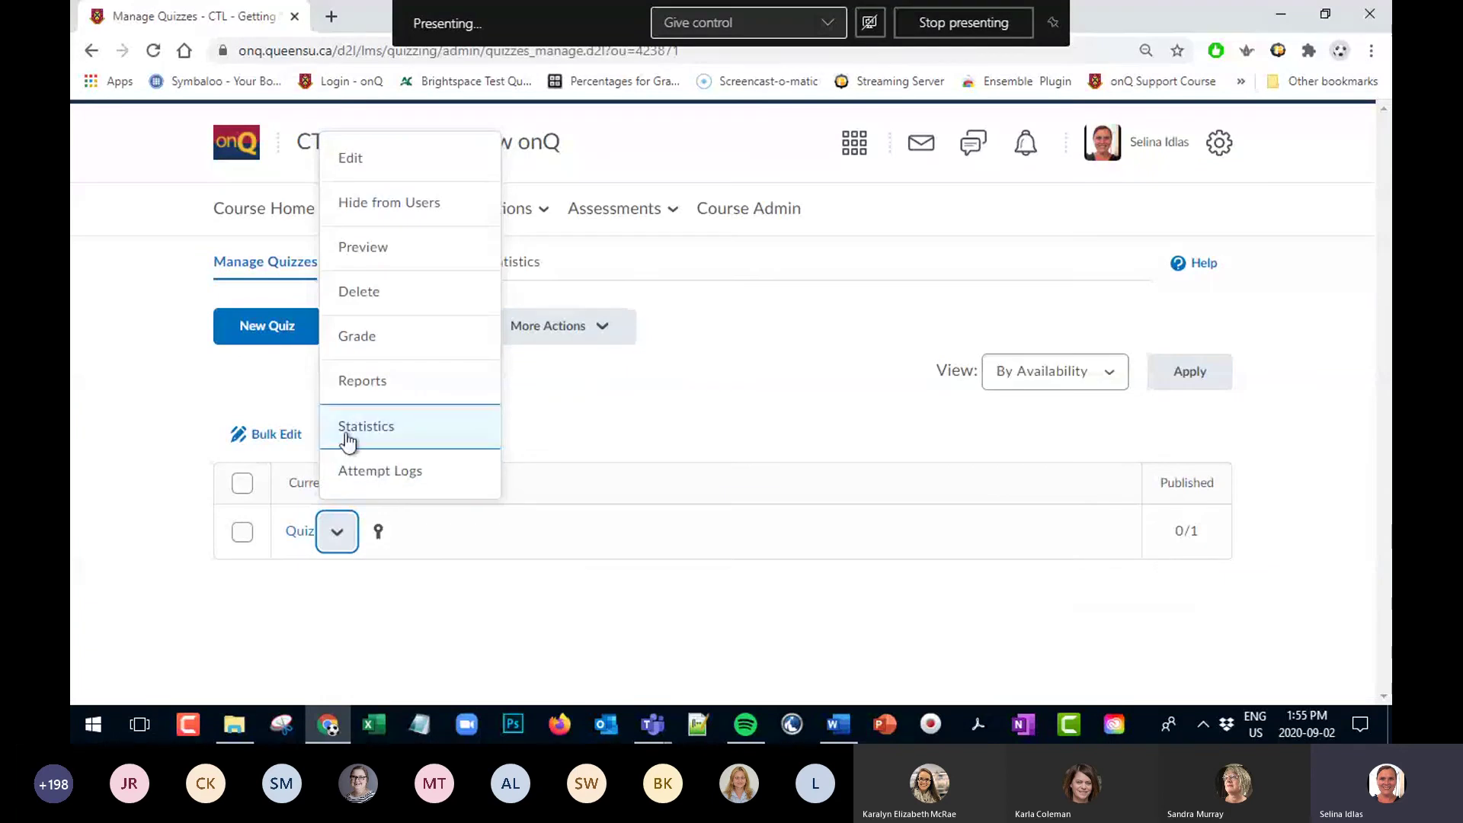
pyautogui.click(357, 337)
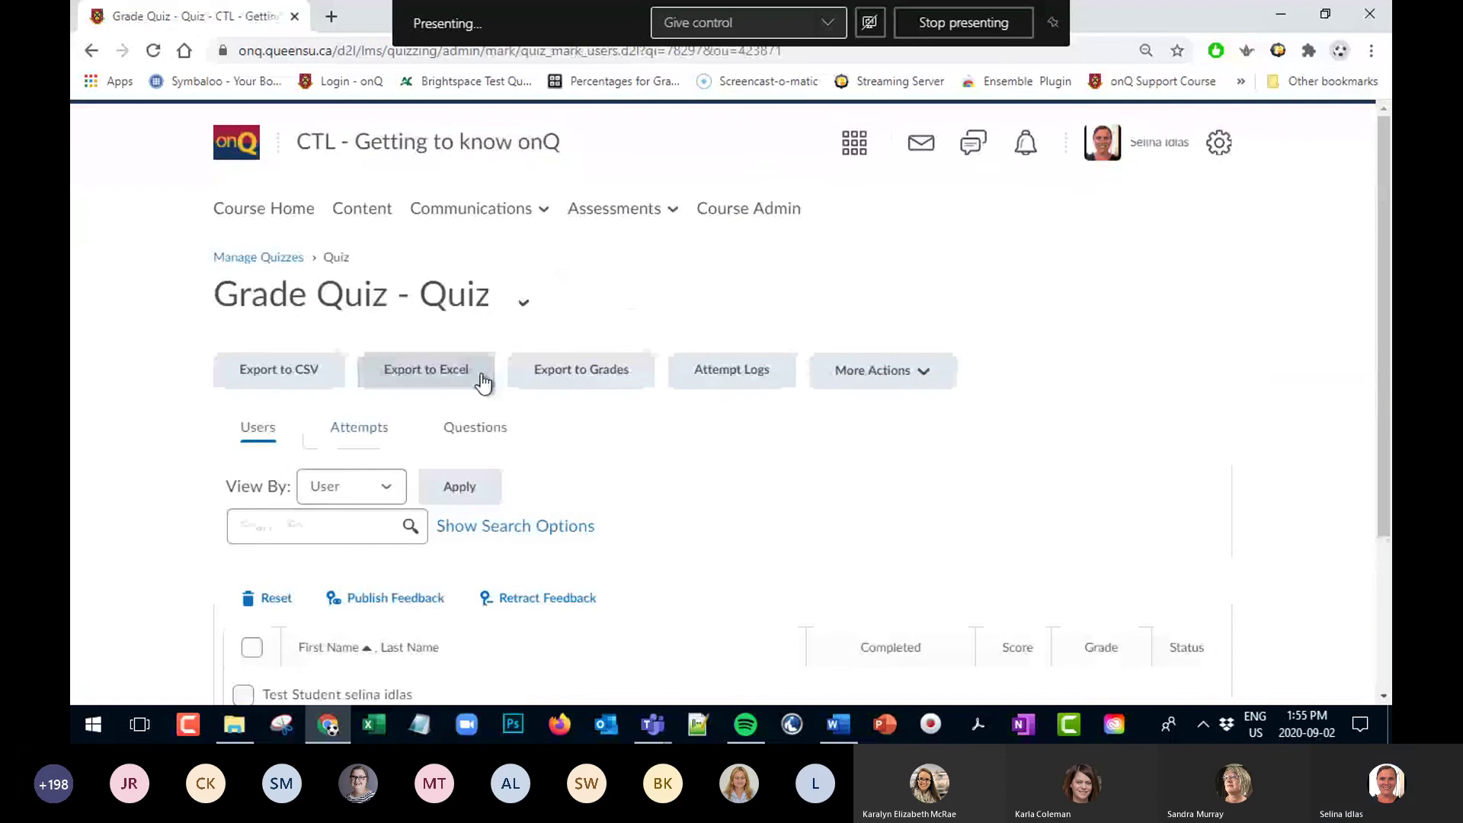
pyautogui.scroll(-3, 404, 492)
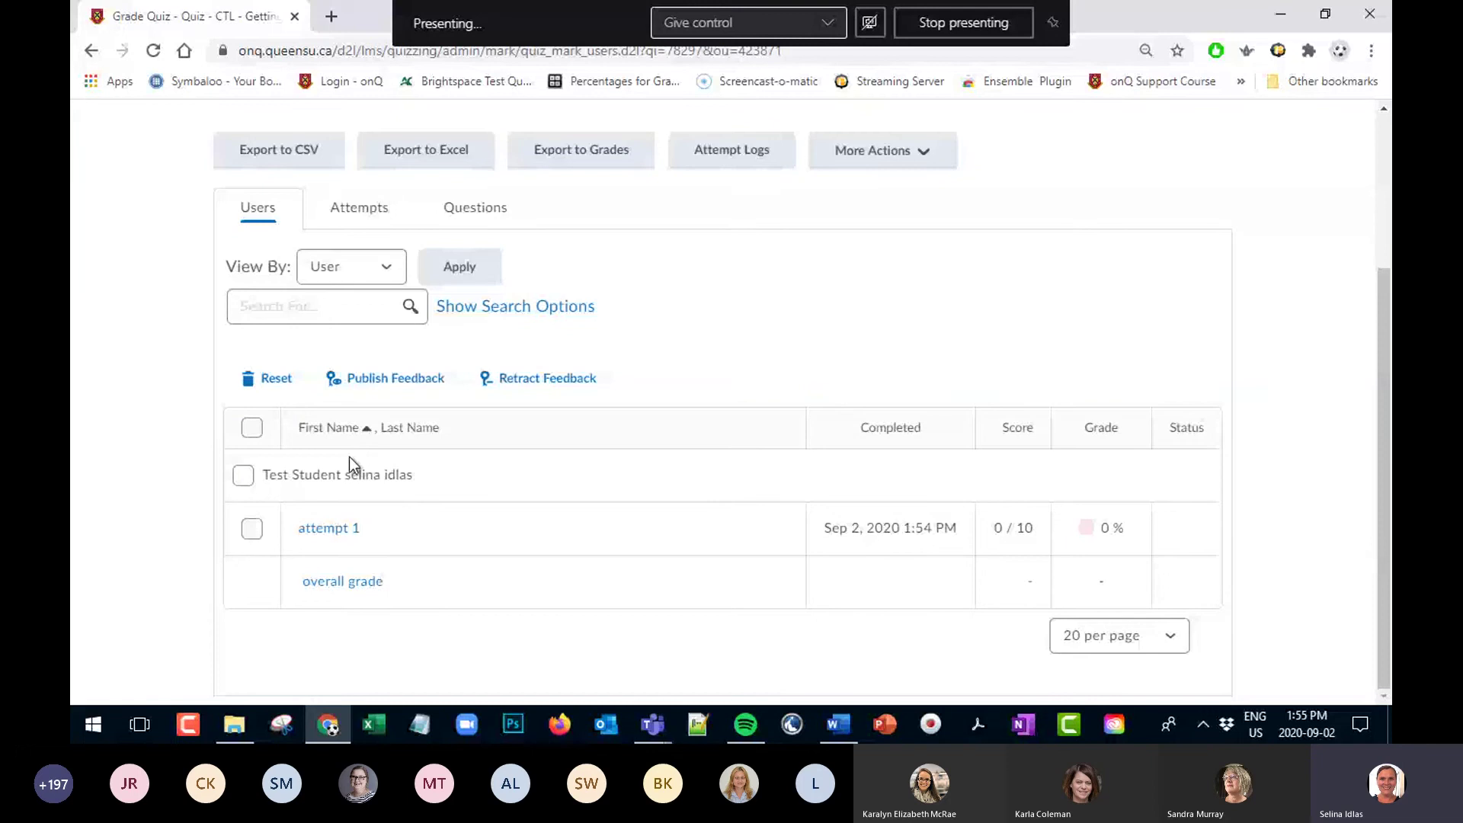
pyautogui.click(460, 209)
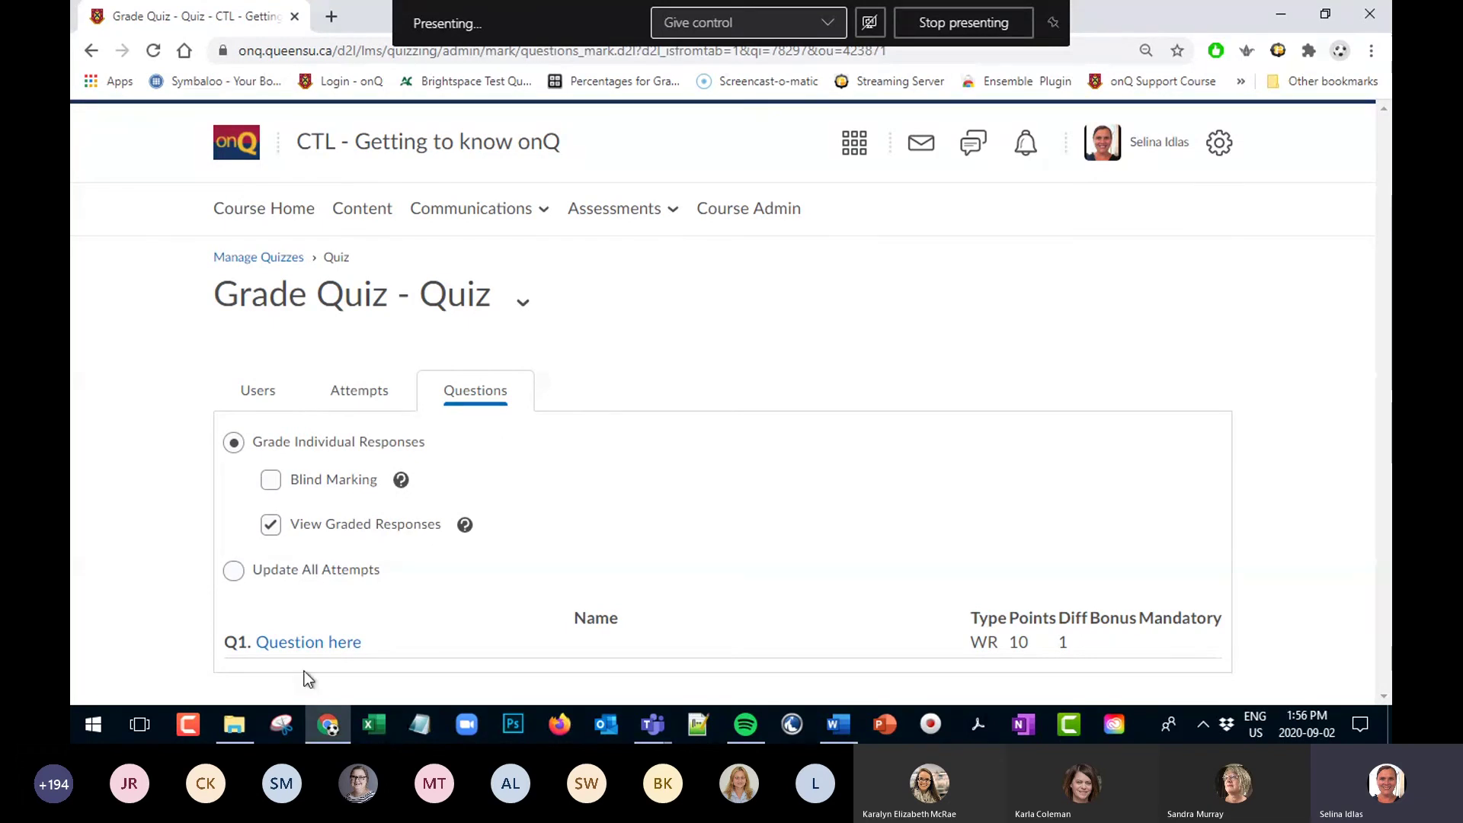
# Open the responses to 'Question here' and save a score of 8 for the student's answer
pyautogui.click(259, 445)
pyautogui.click(282, 645)
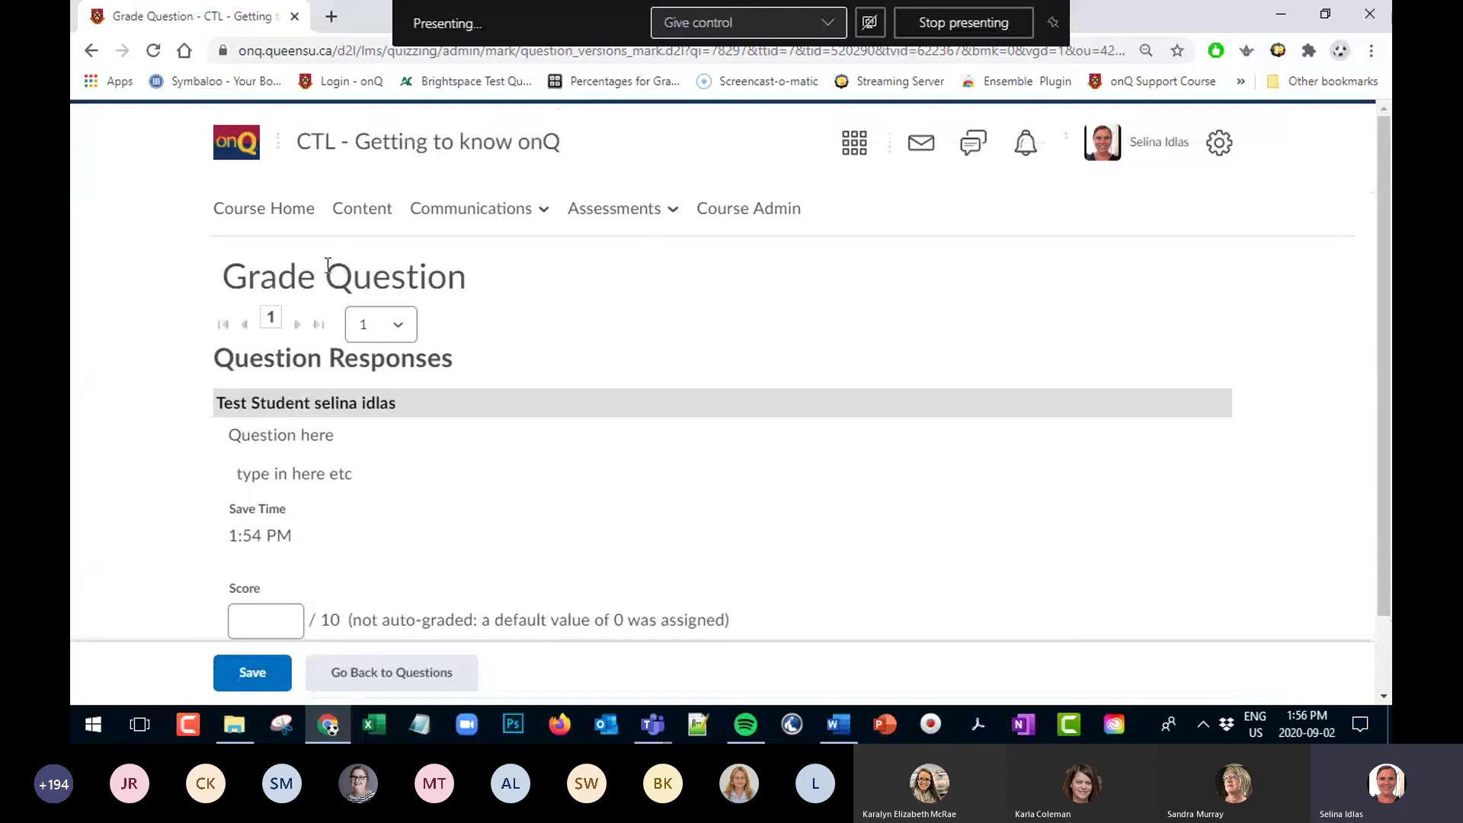
pyautogui.click(399, 326)
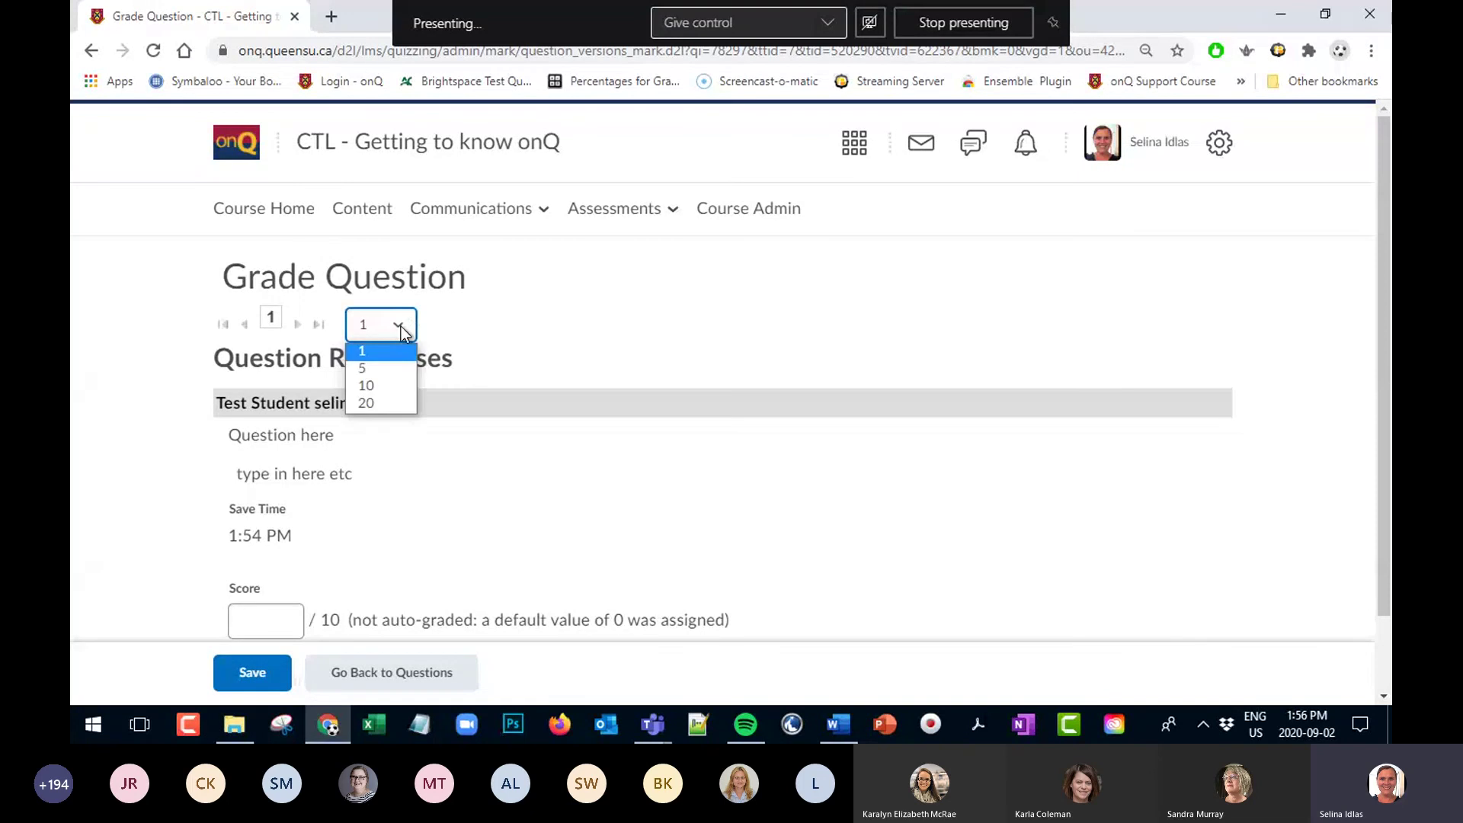
pyautogui.click(599, 537)
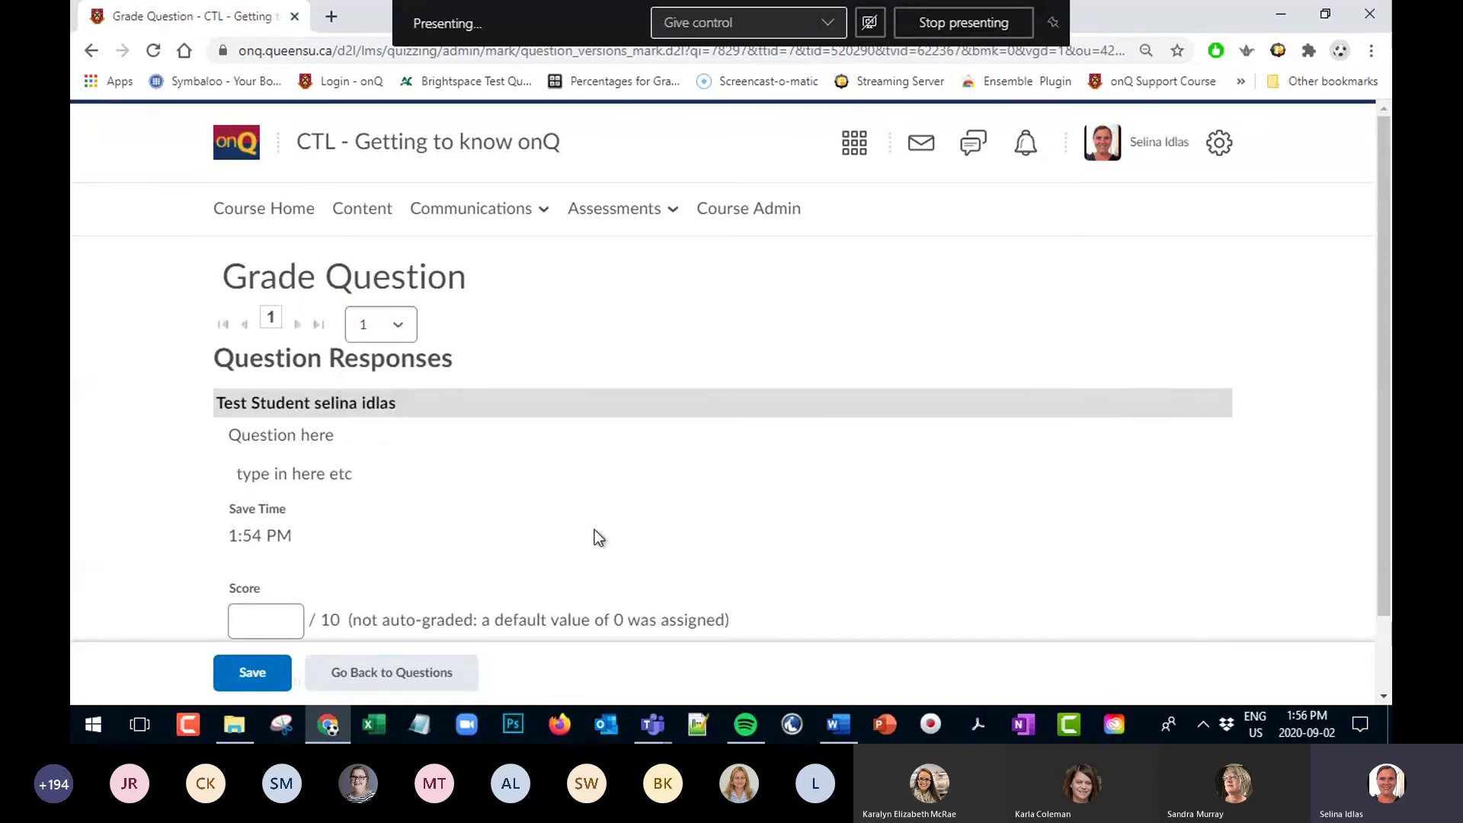
pyautogui.click(282, 628)
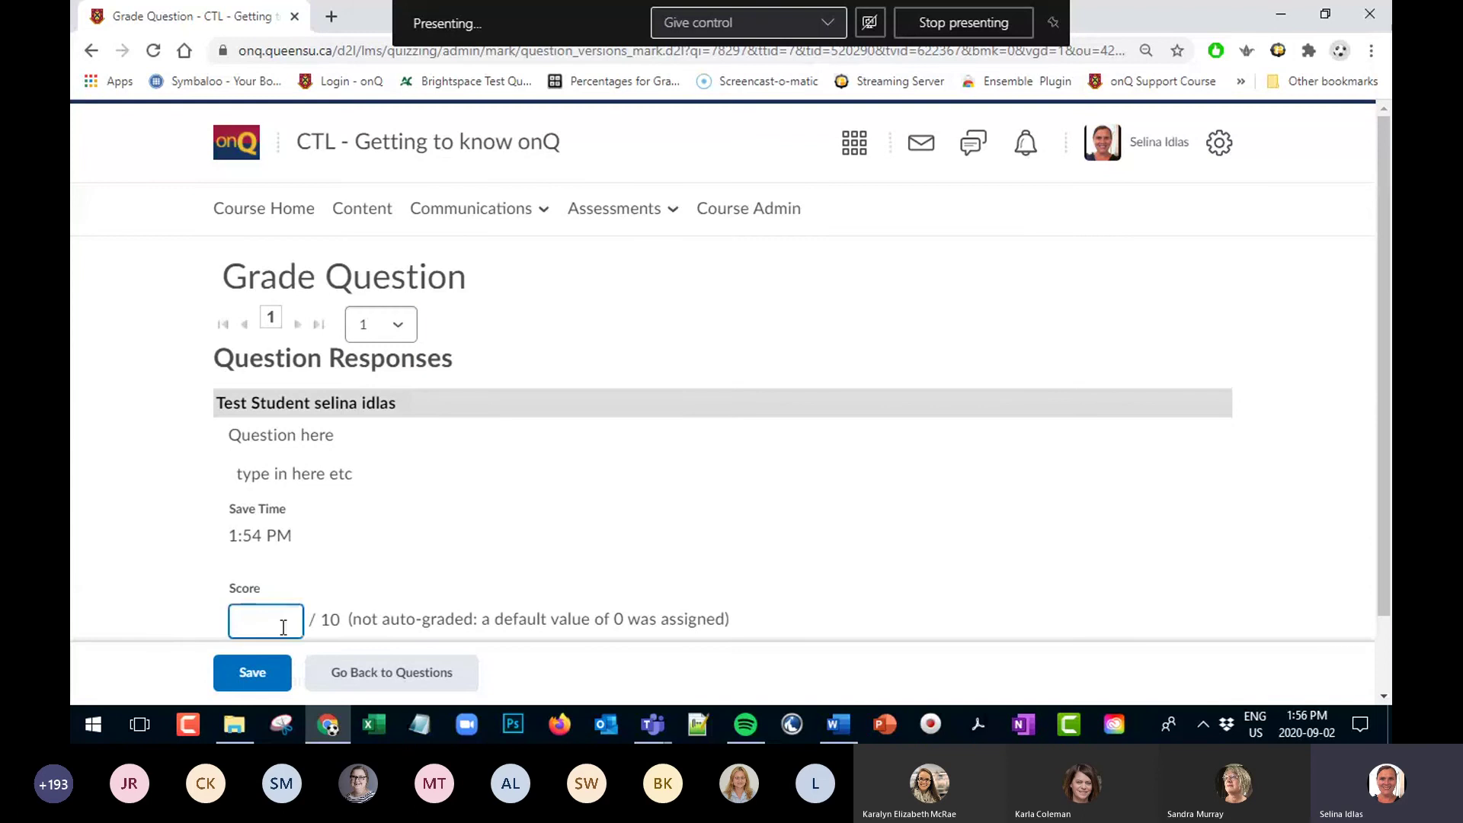
pyautogui.write('8')
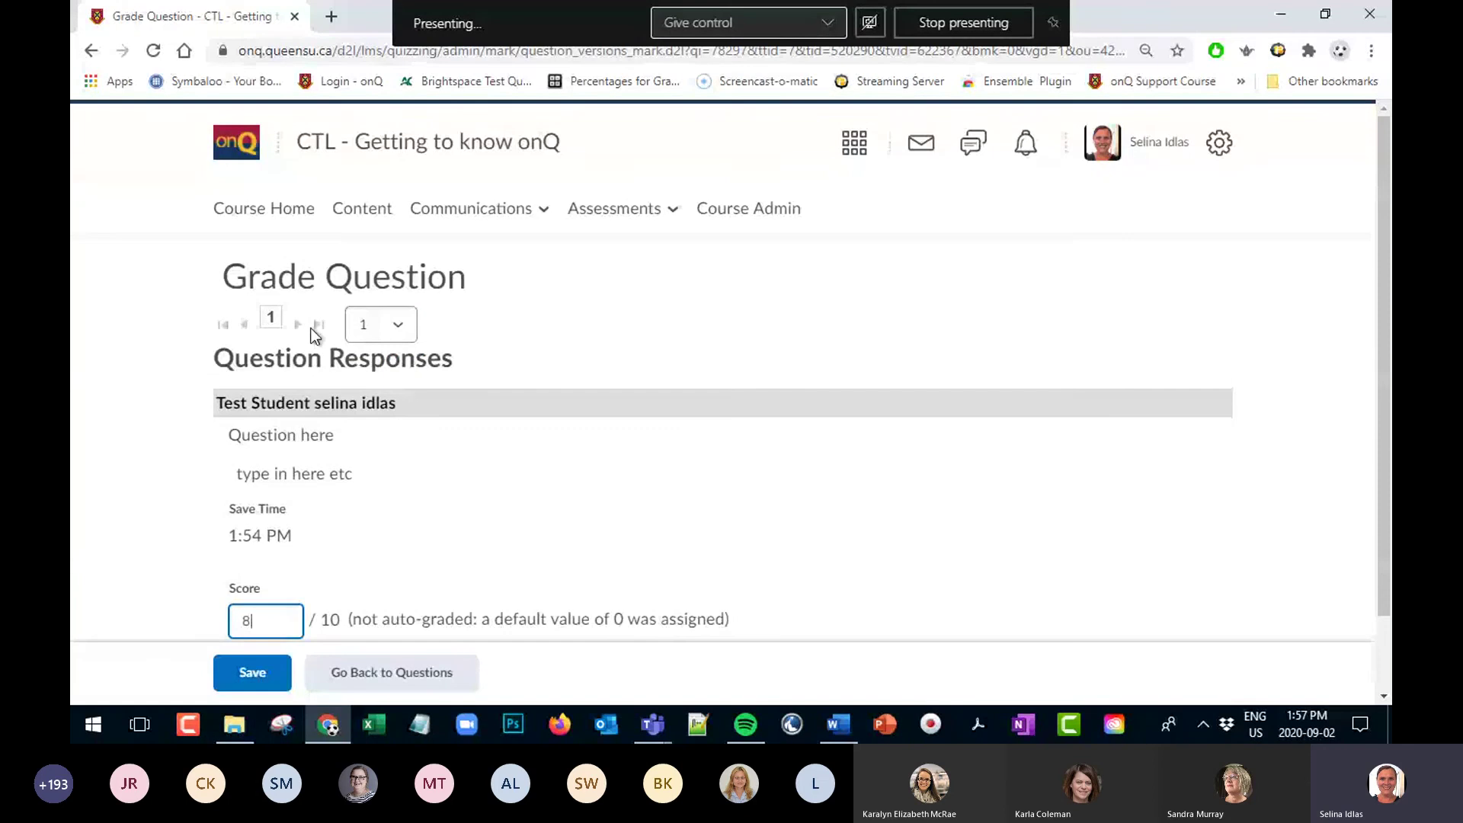
pyautogui.click(399, 327)
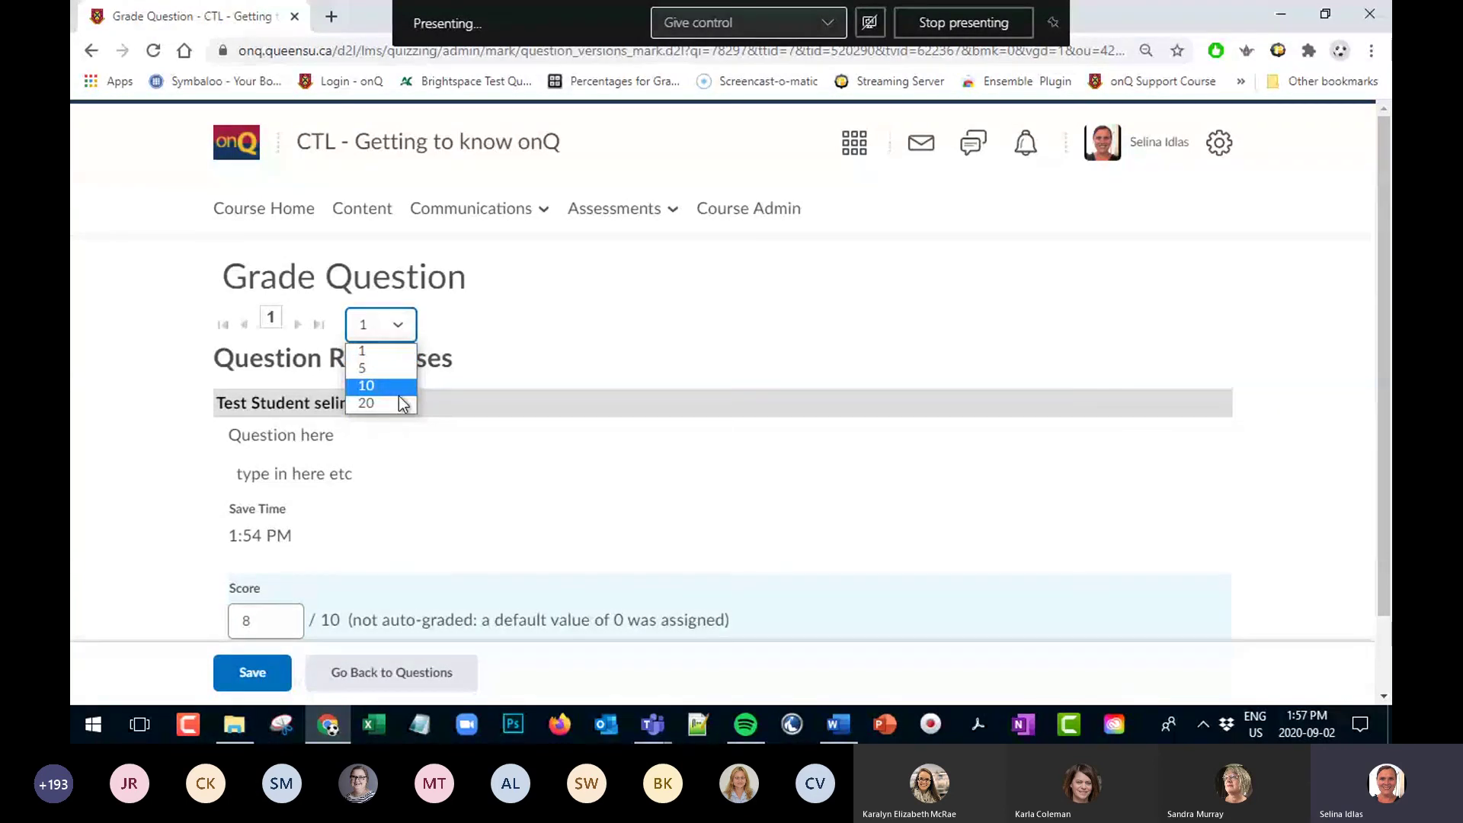
pyautogui.click(241, 686)
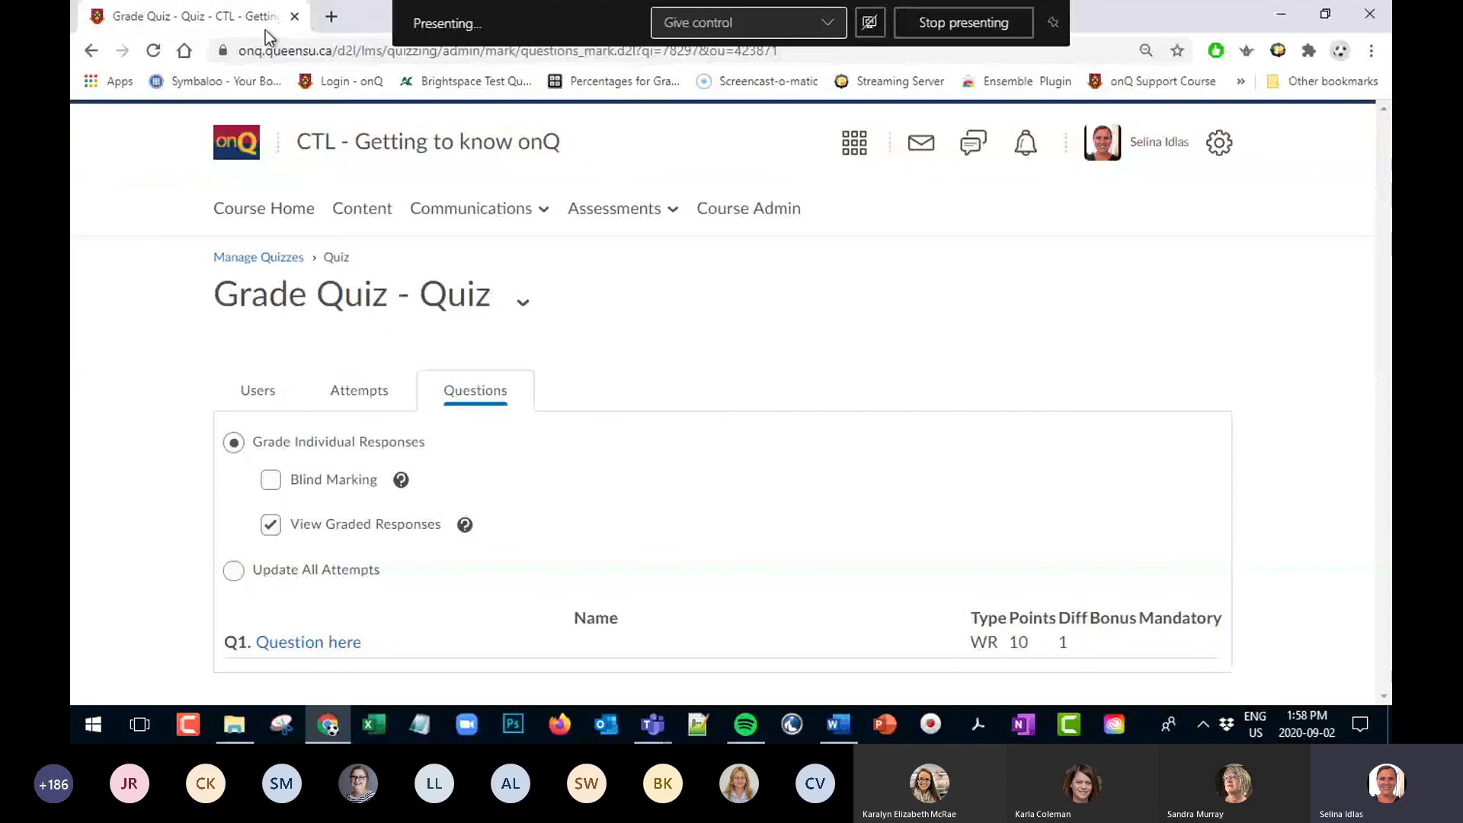
# Enter the mistyped support address 0nqsupport.queensu.ca, which fails to resolve
pyautogui.click(260, 51)
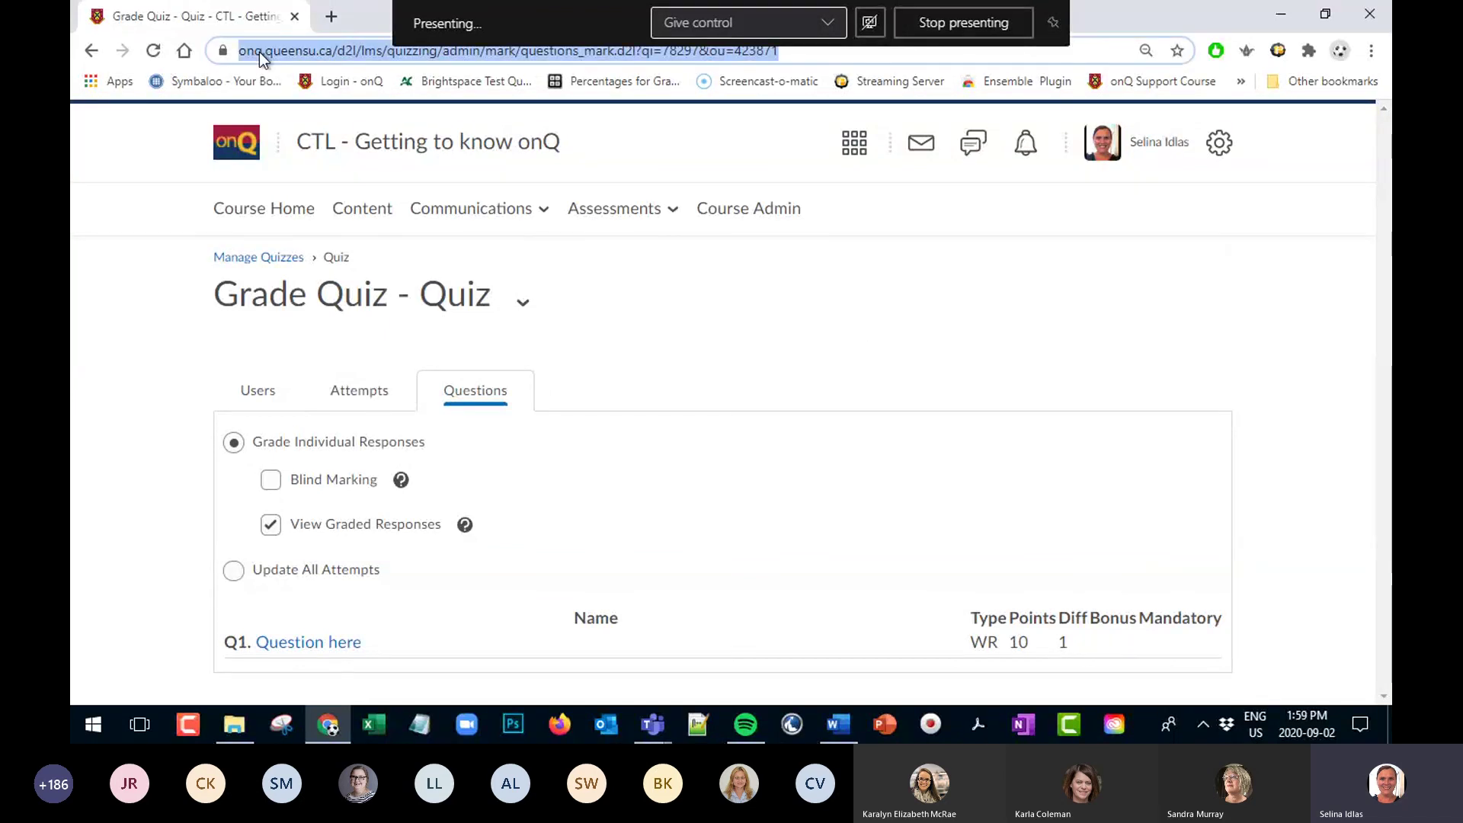
pyautogui.write('0nq.')
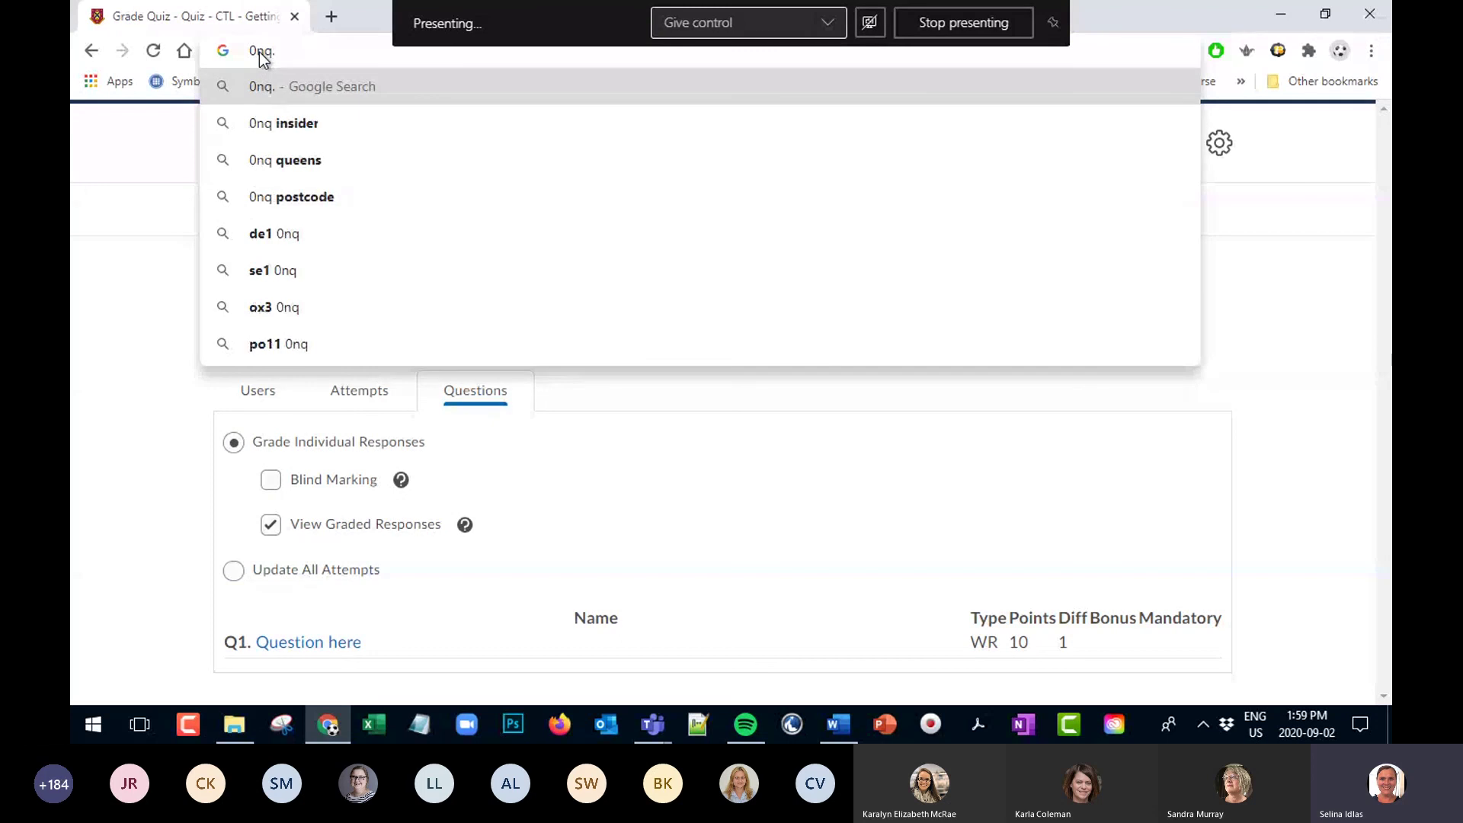
pyautogui.press('BackSpace')
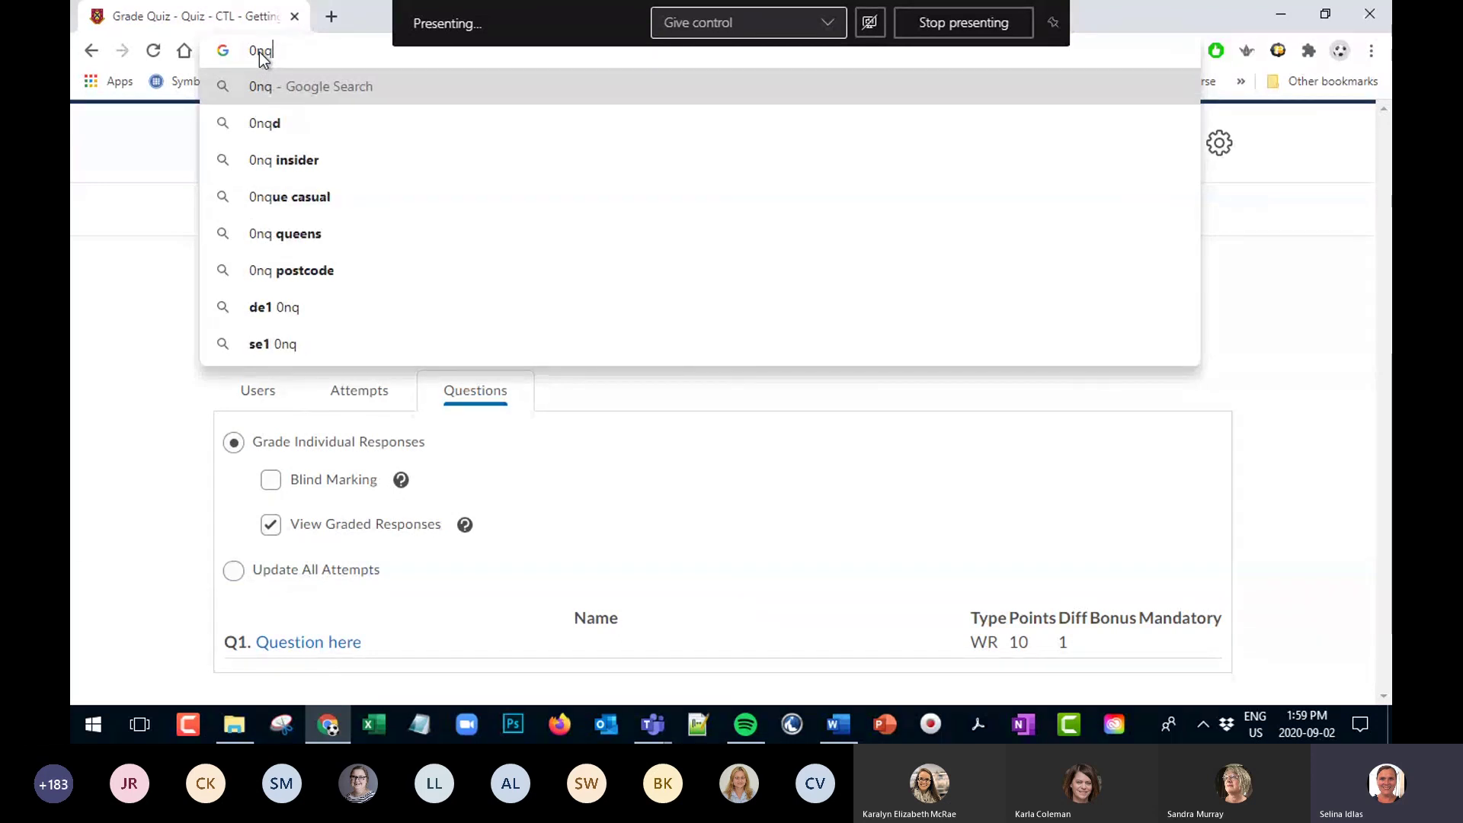
pyautogui.write('suppor')
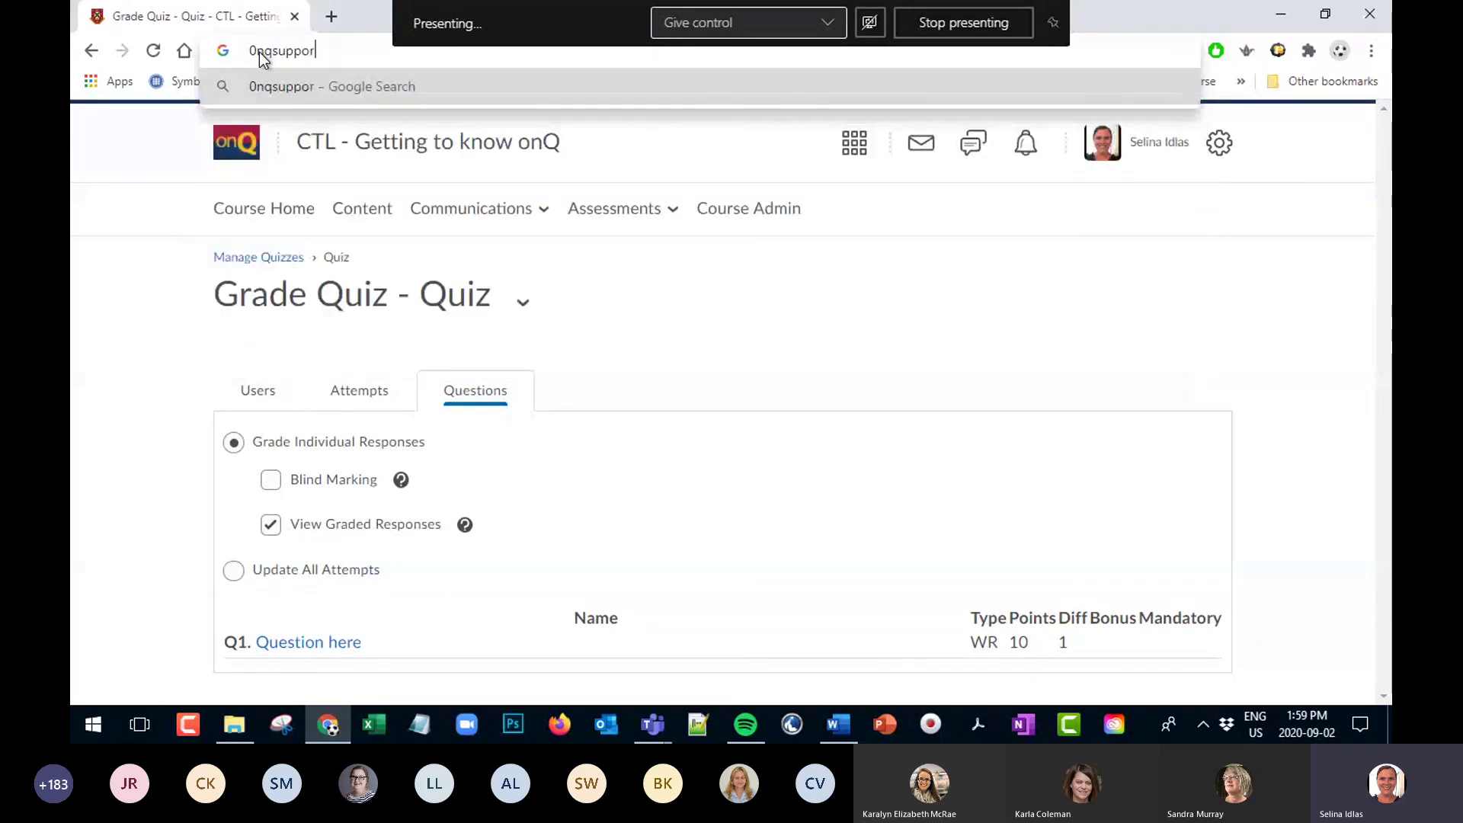
pyautogui.write('t.')
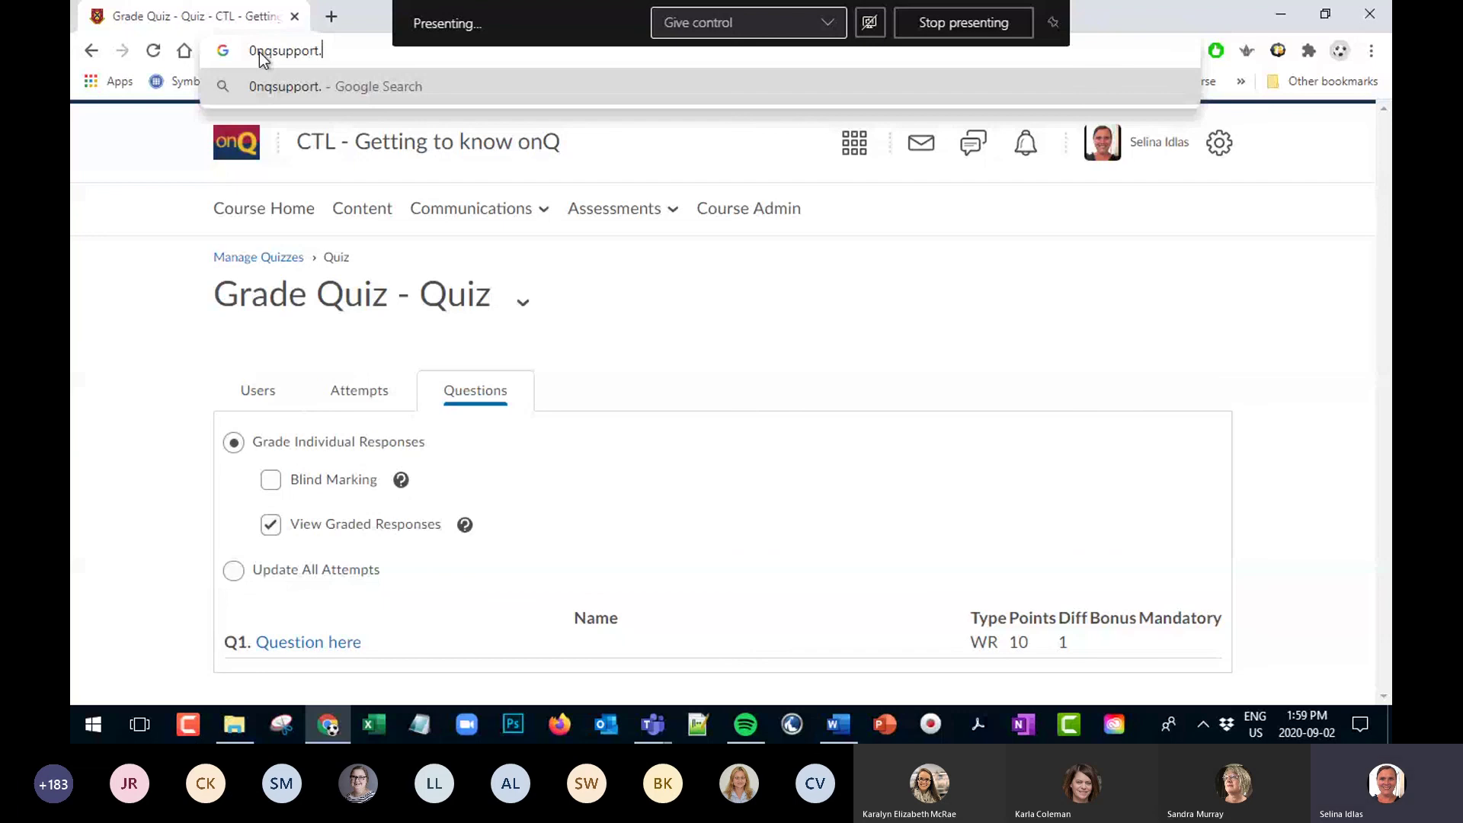
pyautogui.write('queensu')
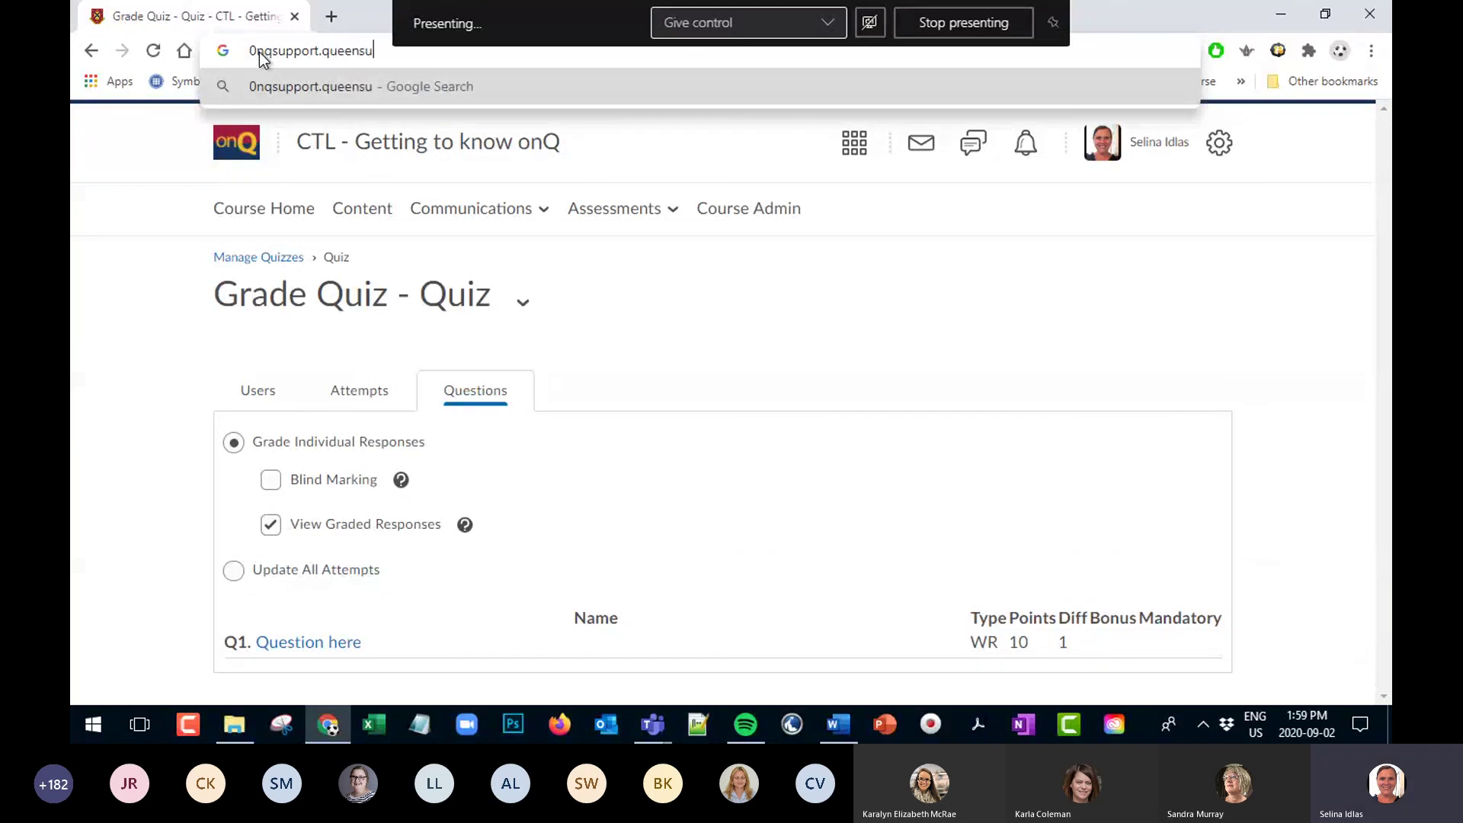
pyautogui.write('.ca')
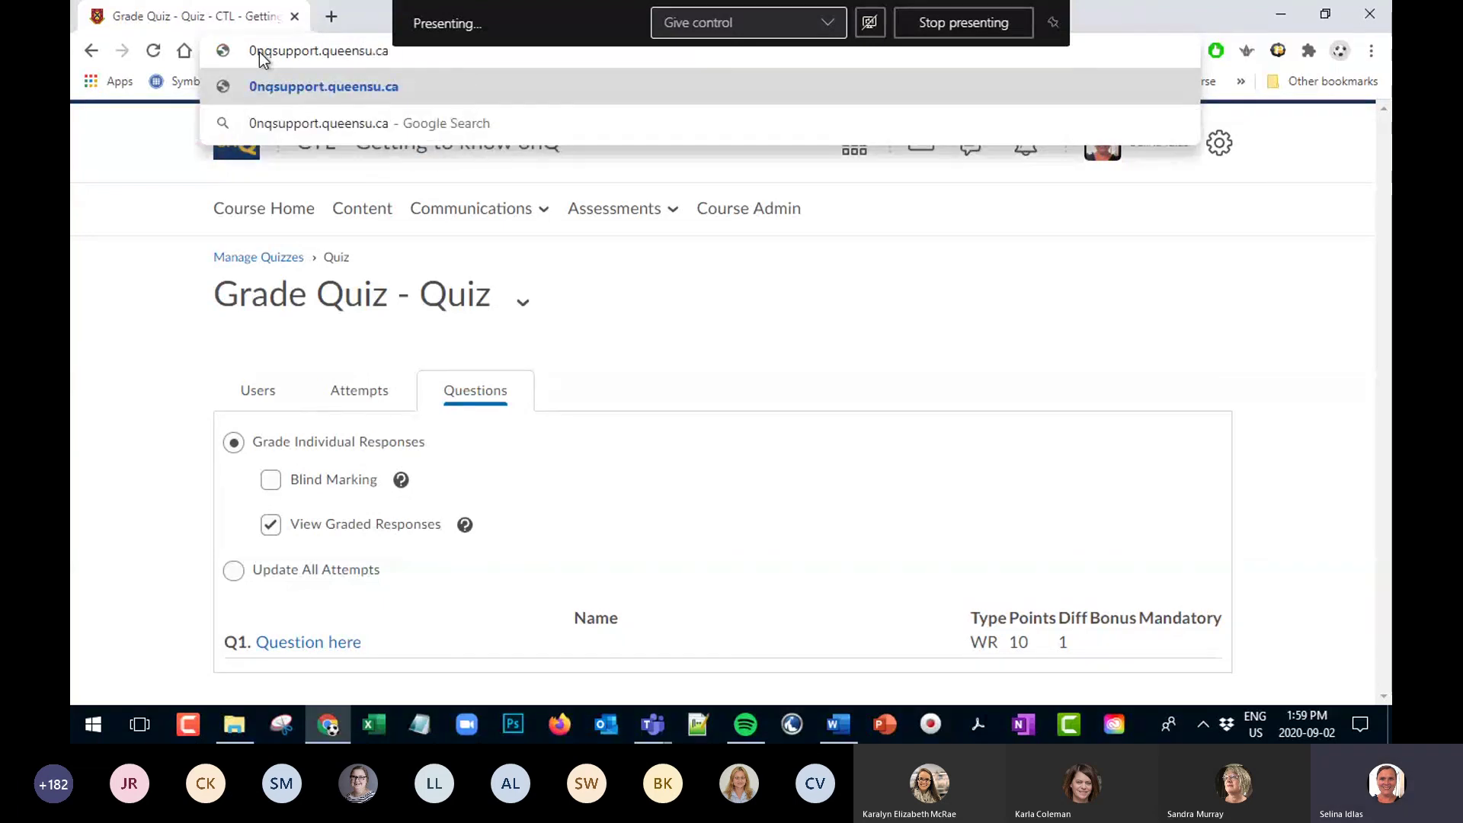
pyautogui.press('Return')
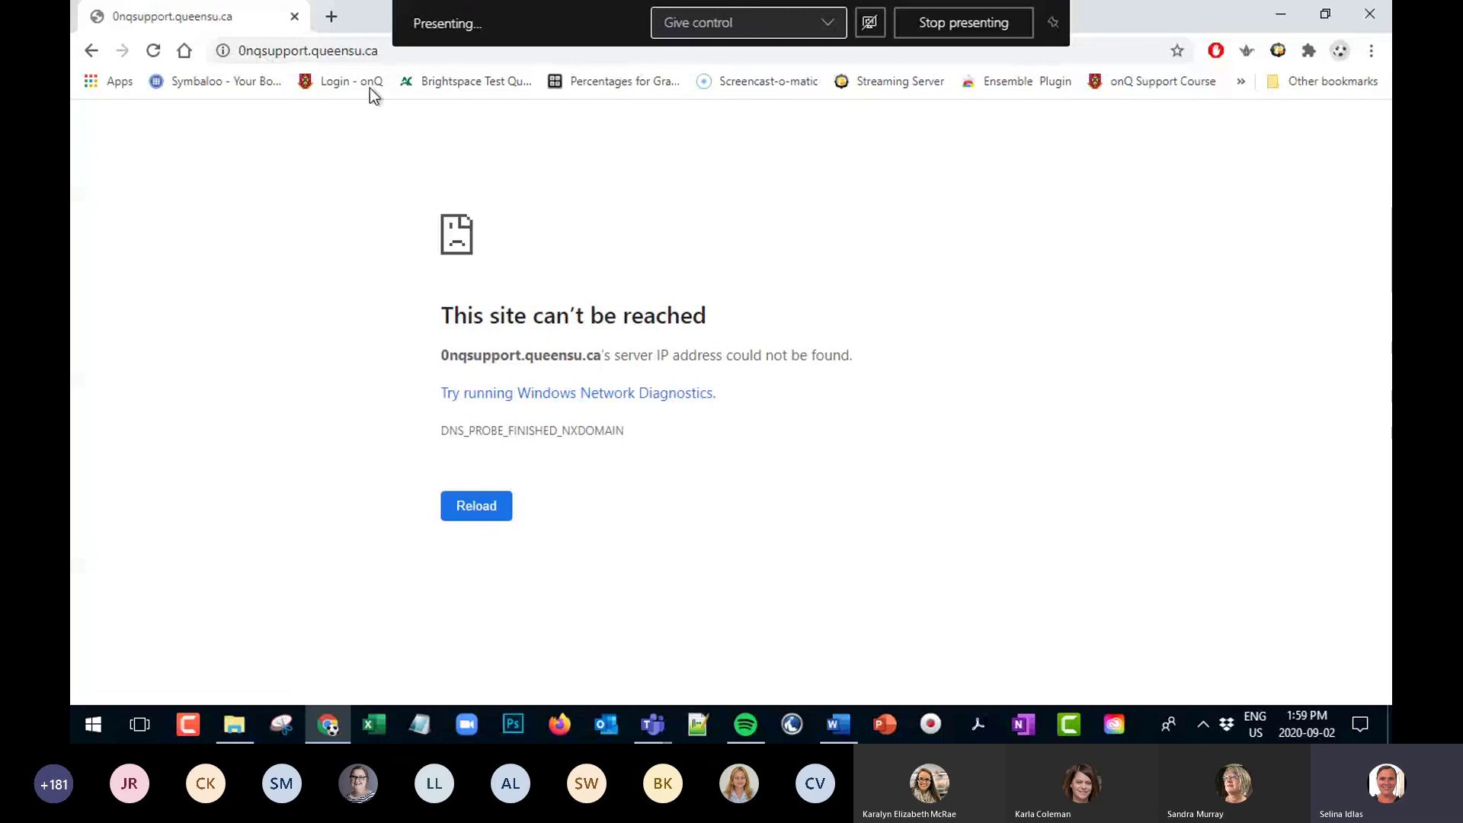
# Retype the address as onqsuppo and load the Home | onQ Support suggestion
pyautogui.click(245, 50)
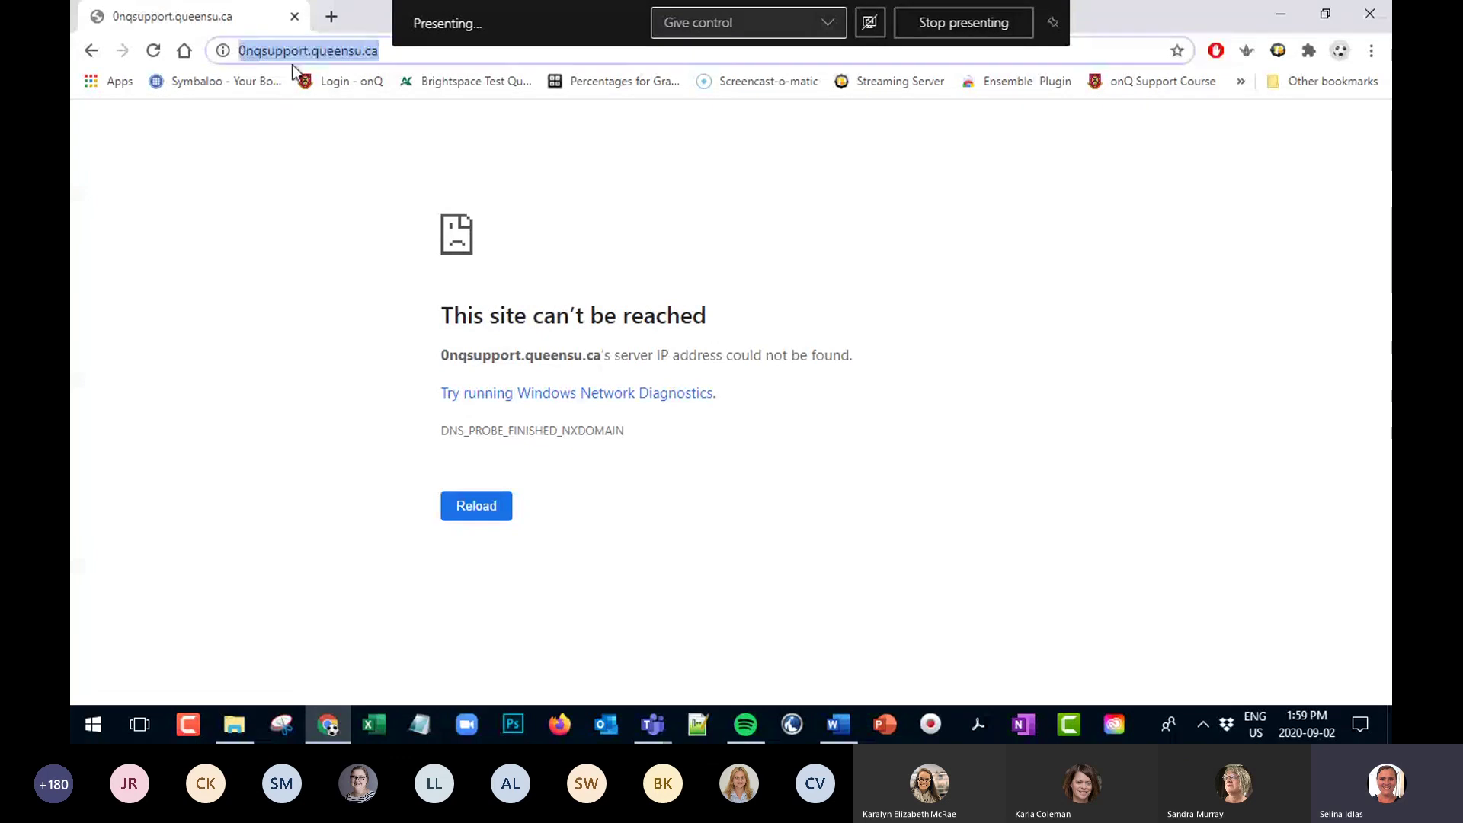
pyautogui.press('BackSpace')
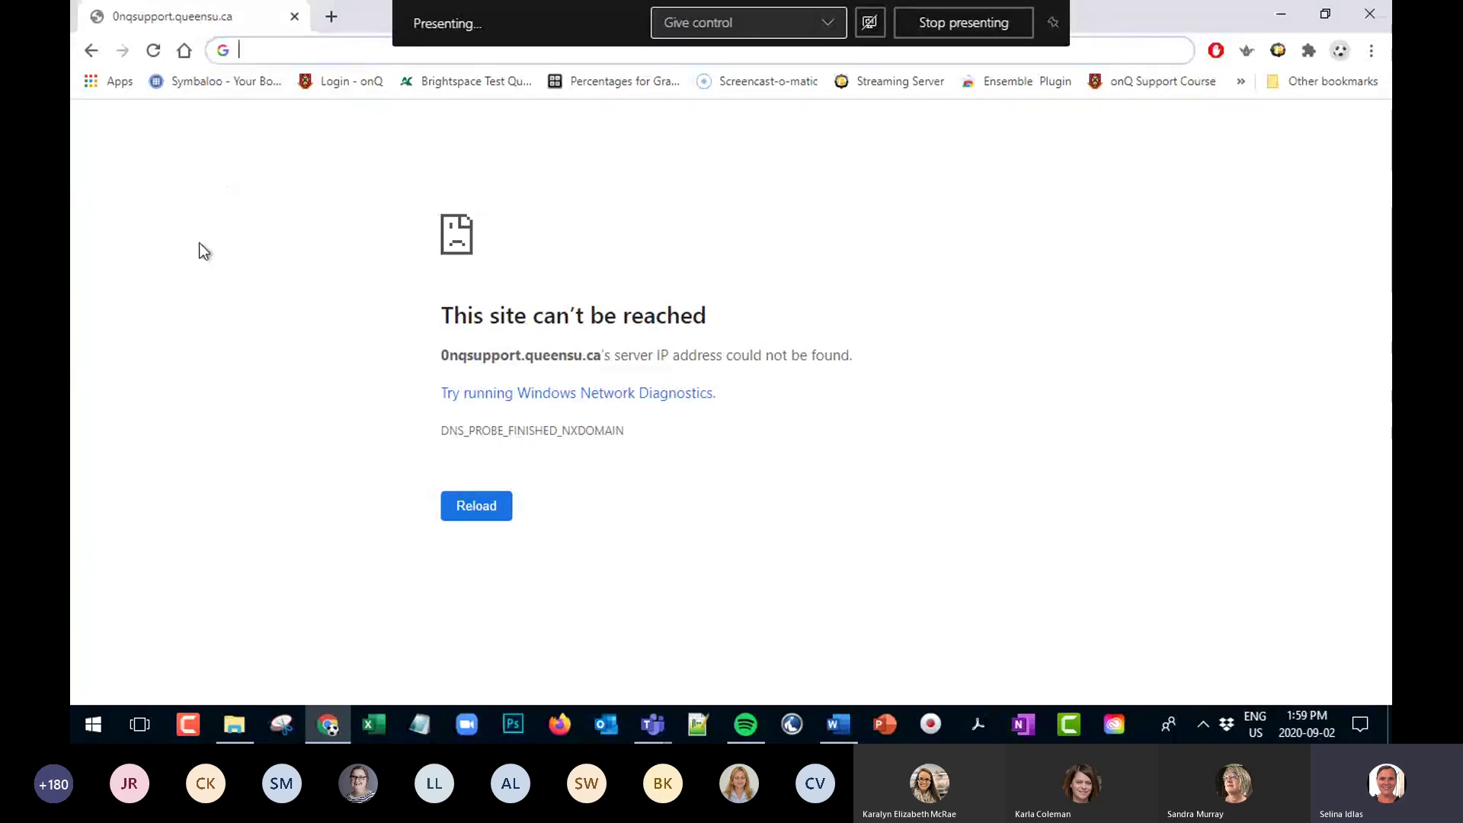
pyautogui.write('onq.queensu.ca')
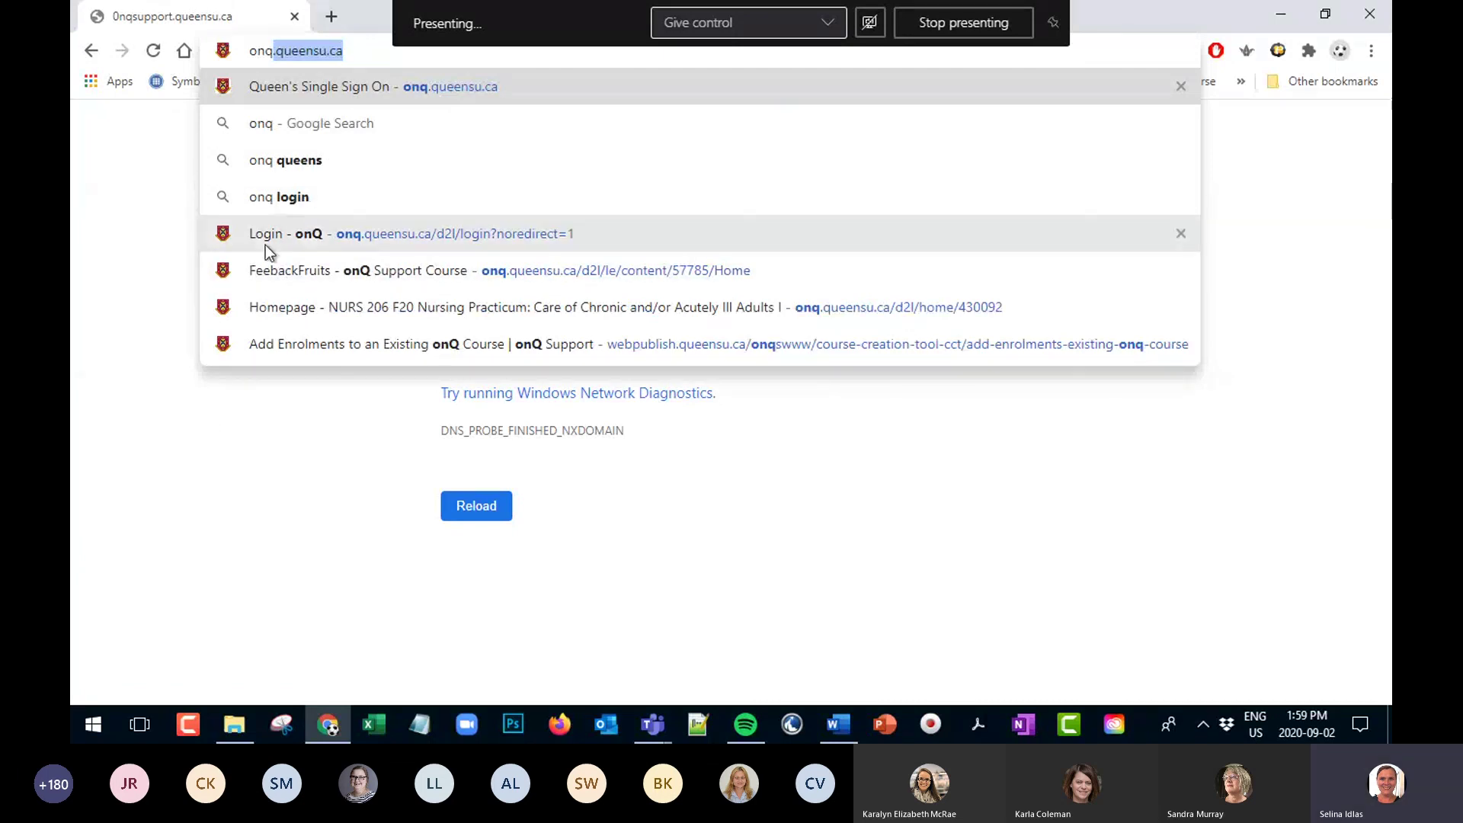
pyautogui.click(297, 50)
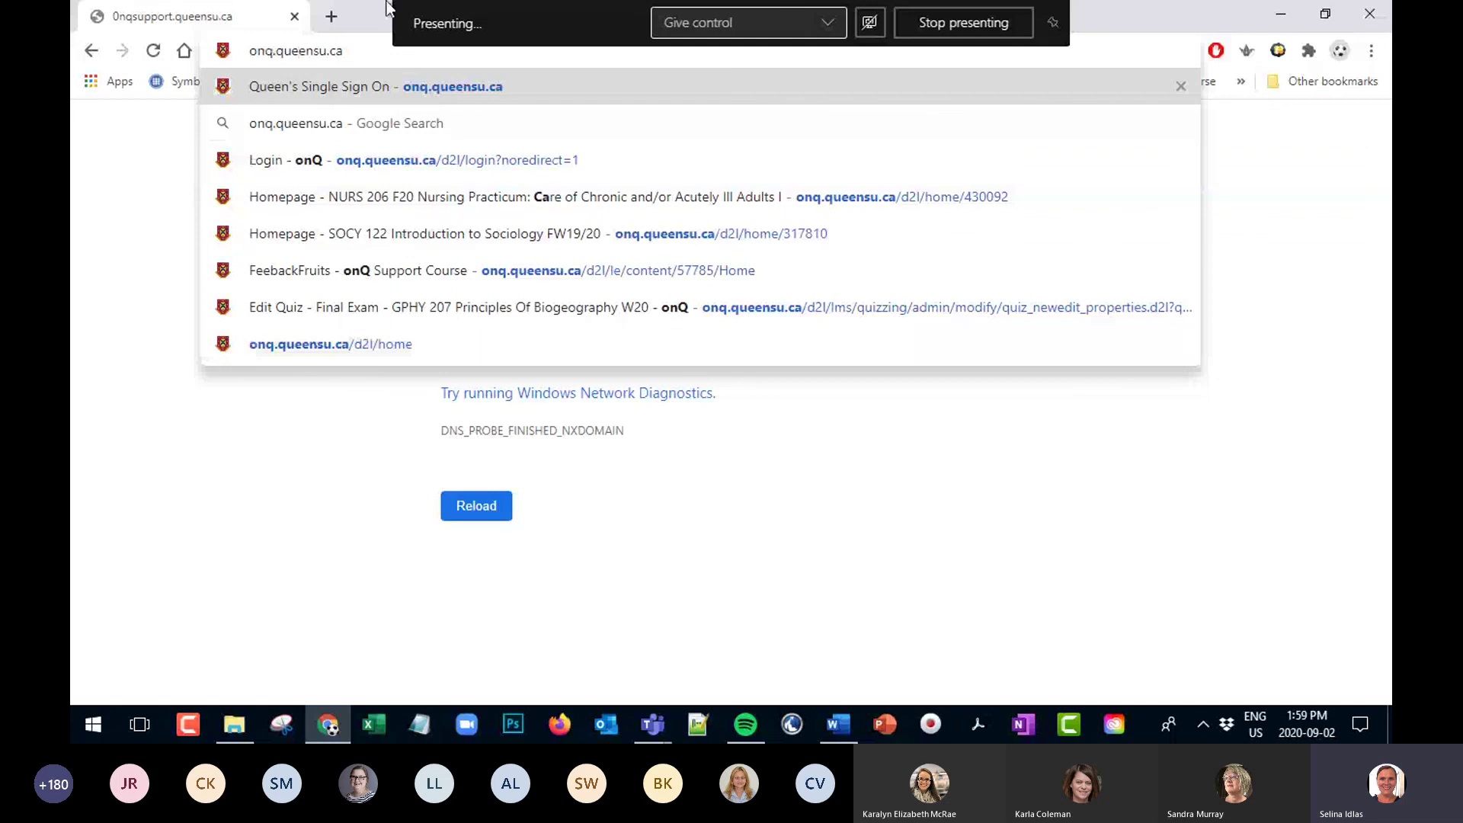
pyautogui.moveTo(378, 57); pyautogui.dragTo(240, 69)
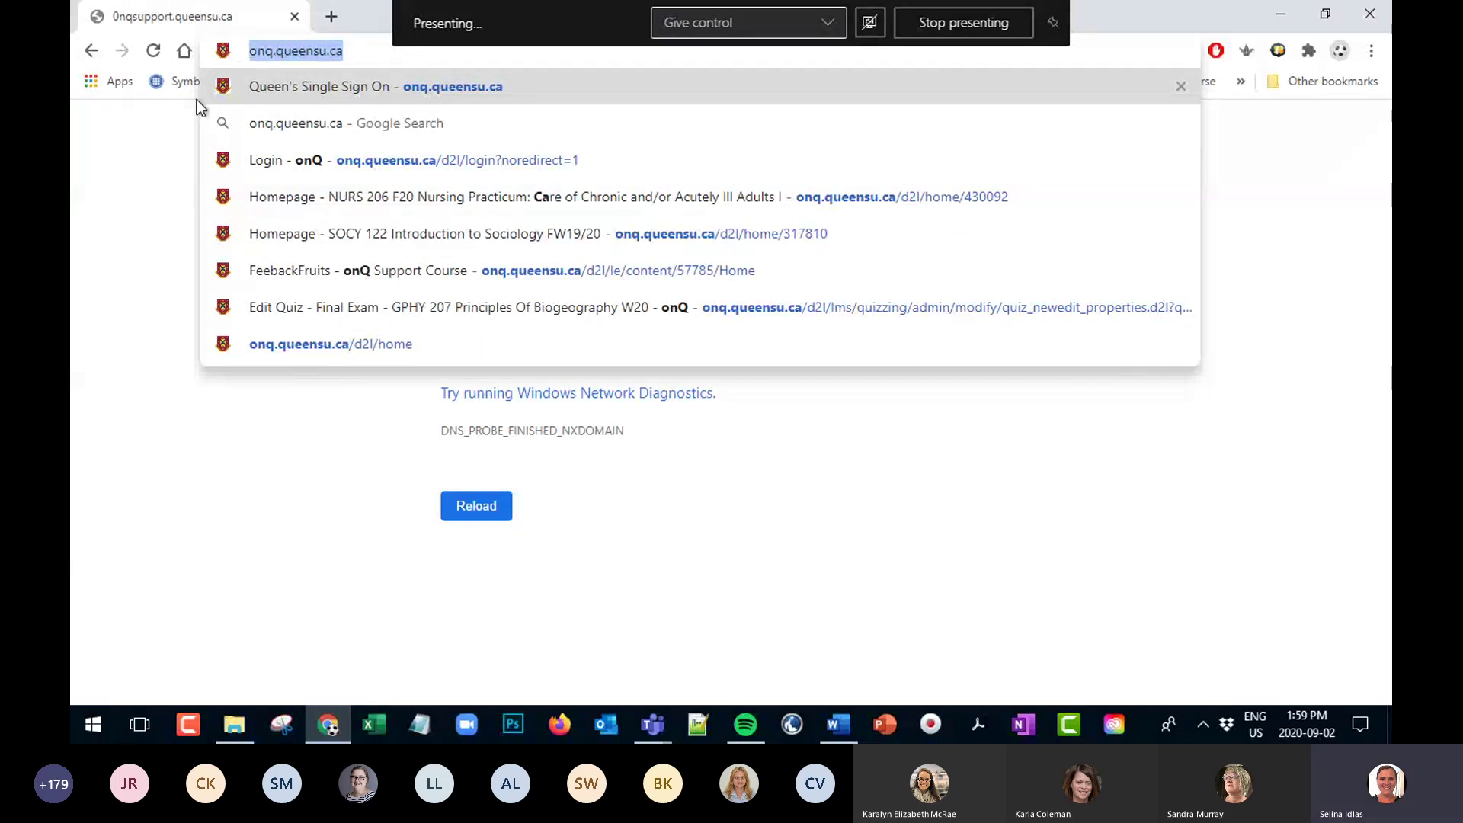
pyautogui.write('onqsup')
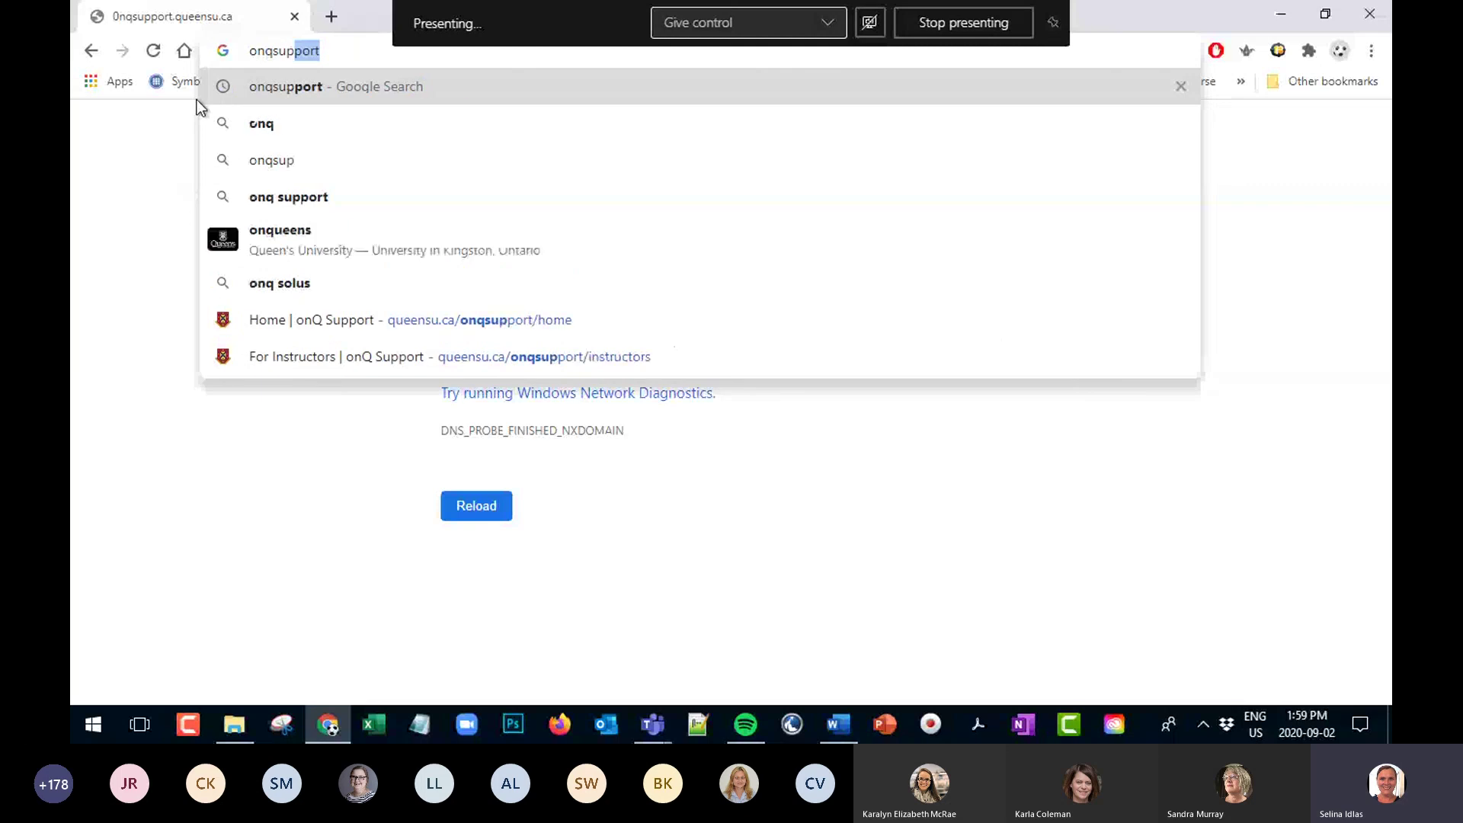
pyautogui.write('po')
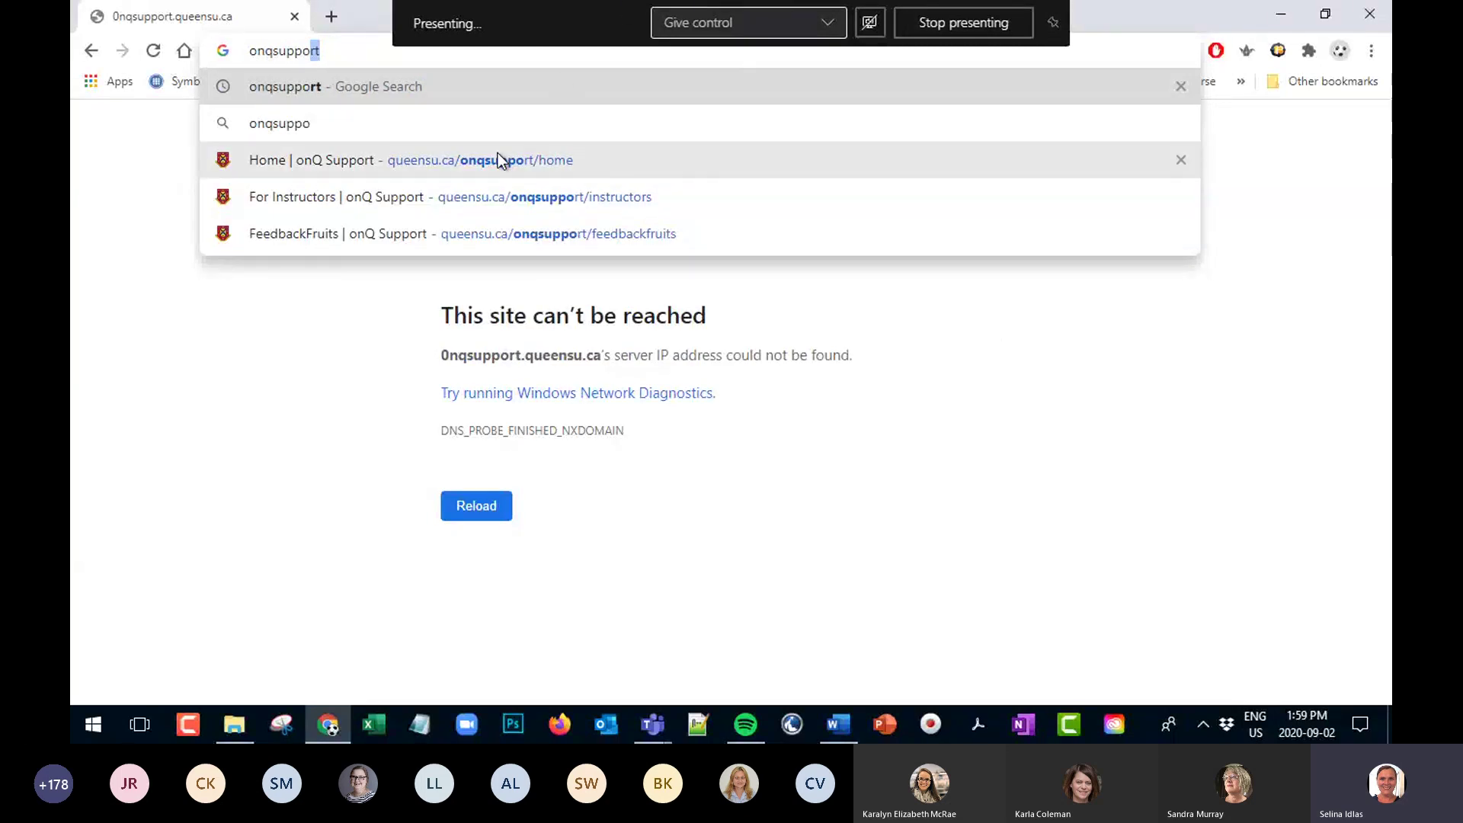
pyautogui.click(481, 172)
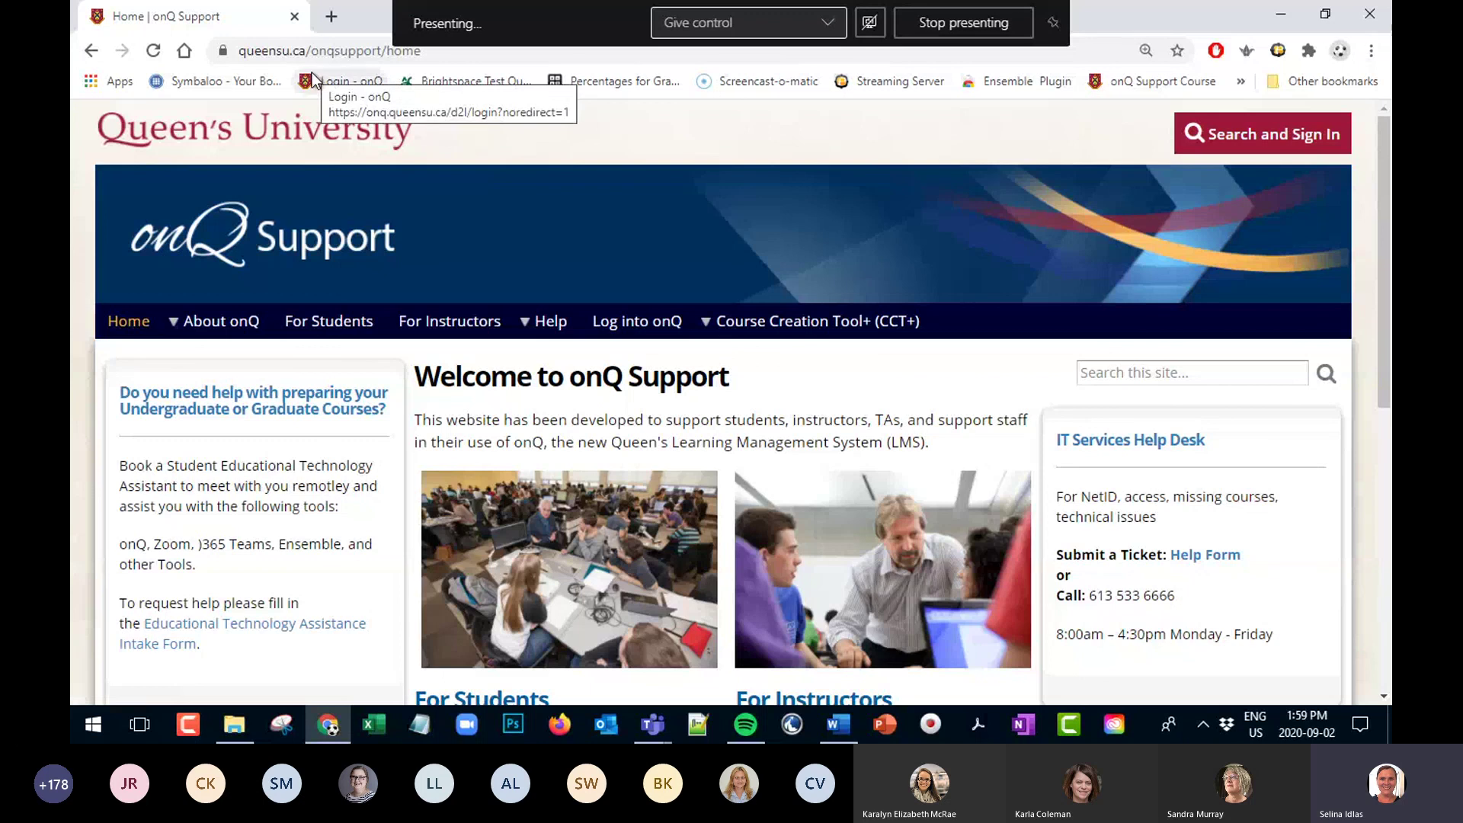
# Go to the onQ Support For Instructors page and scroll through its sections
pyautogui.scroll(-5, 610, 311)
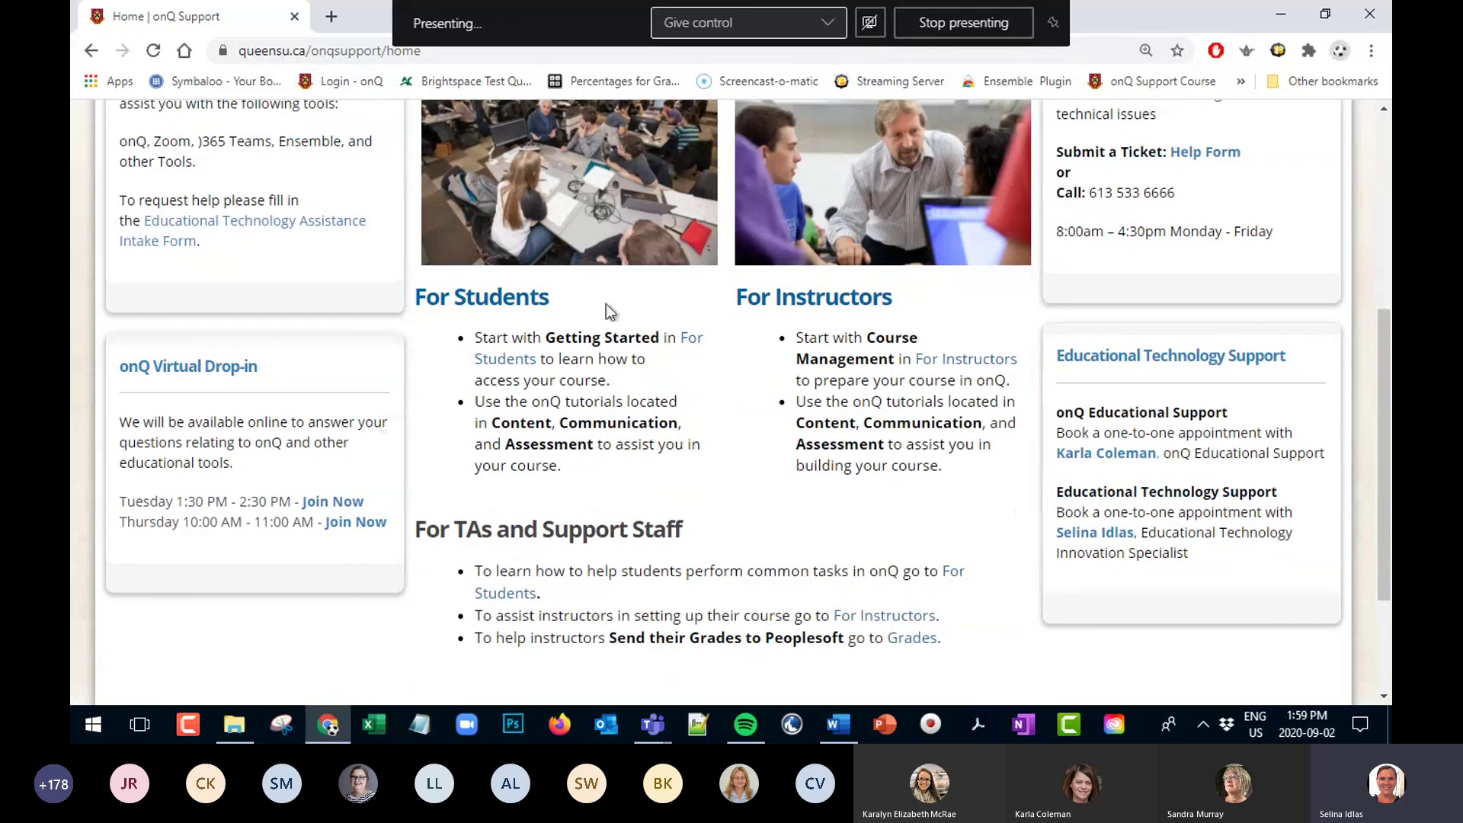
pyautogui.scroll(5, 861, 477)
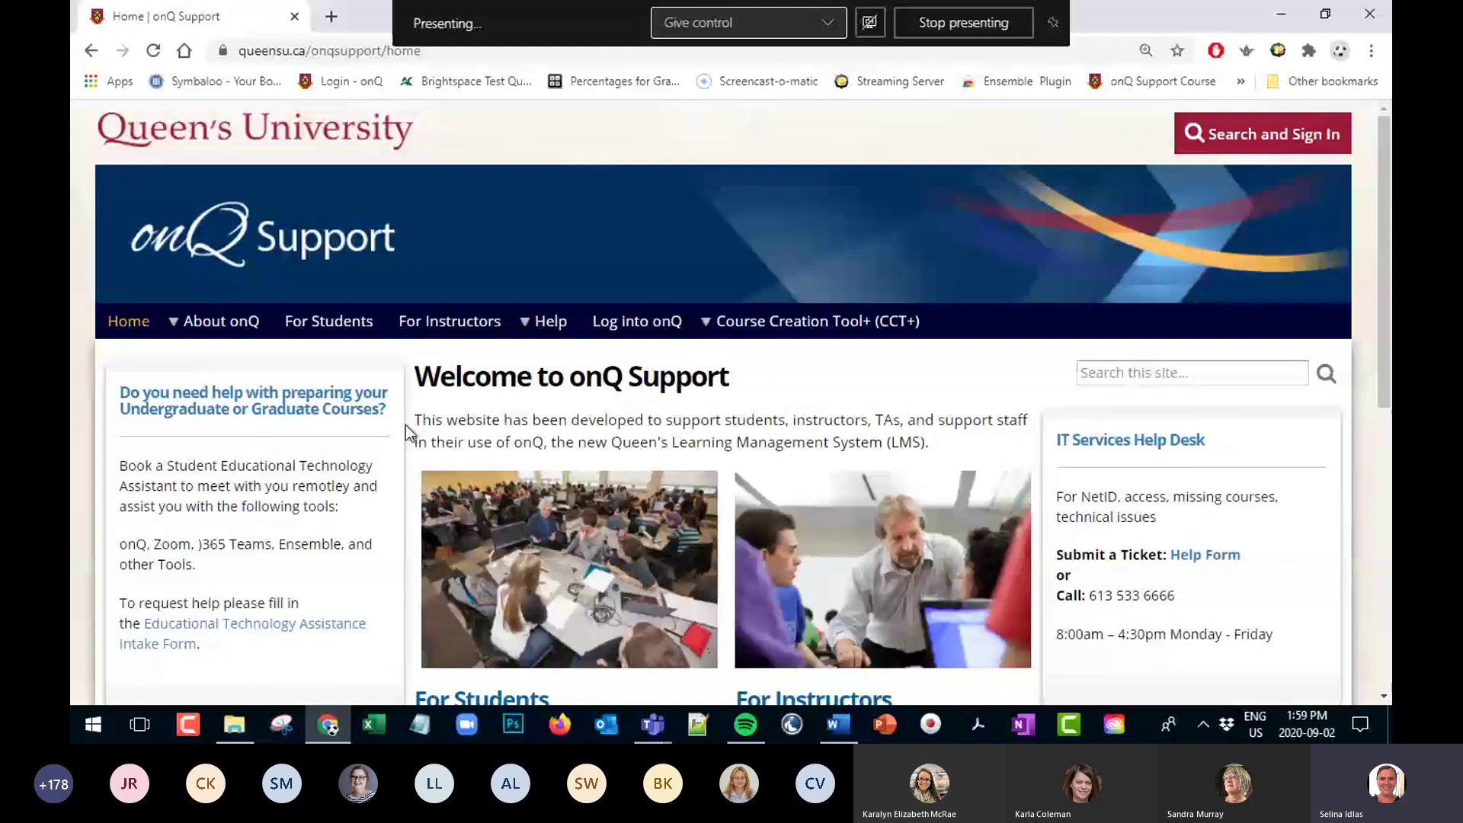
pyautogui.click(450, 321)
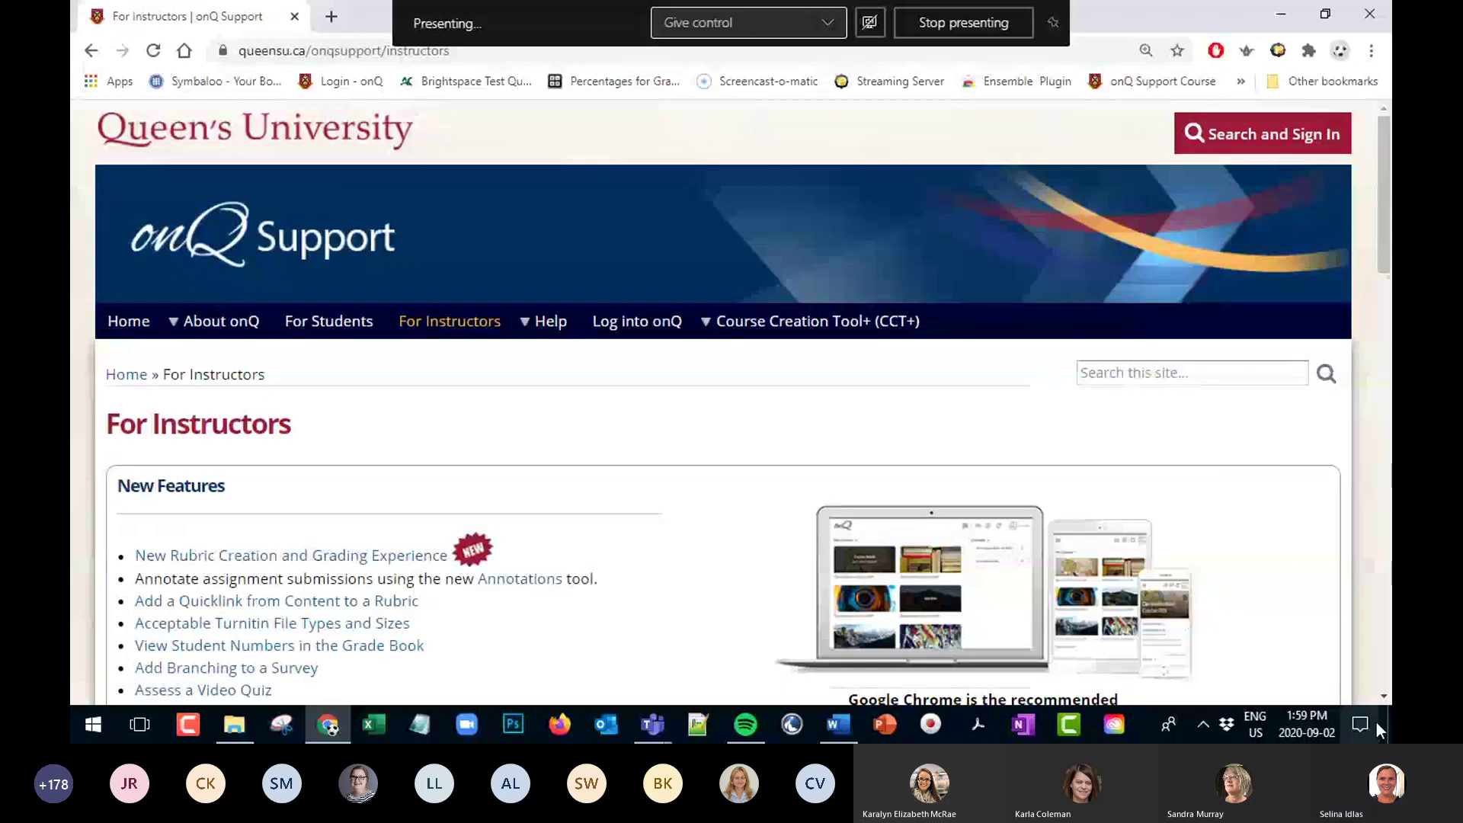
pyautogui.scroll(-6, 584, 515)
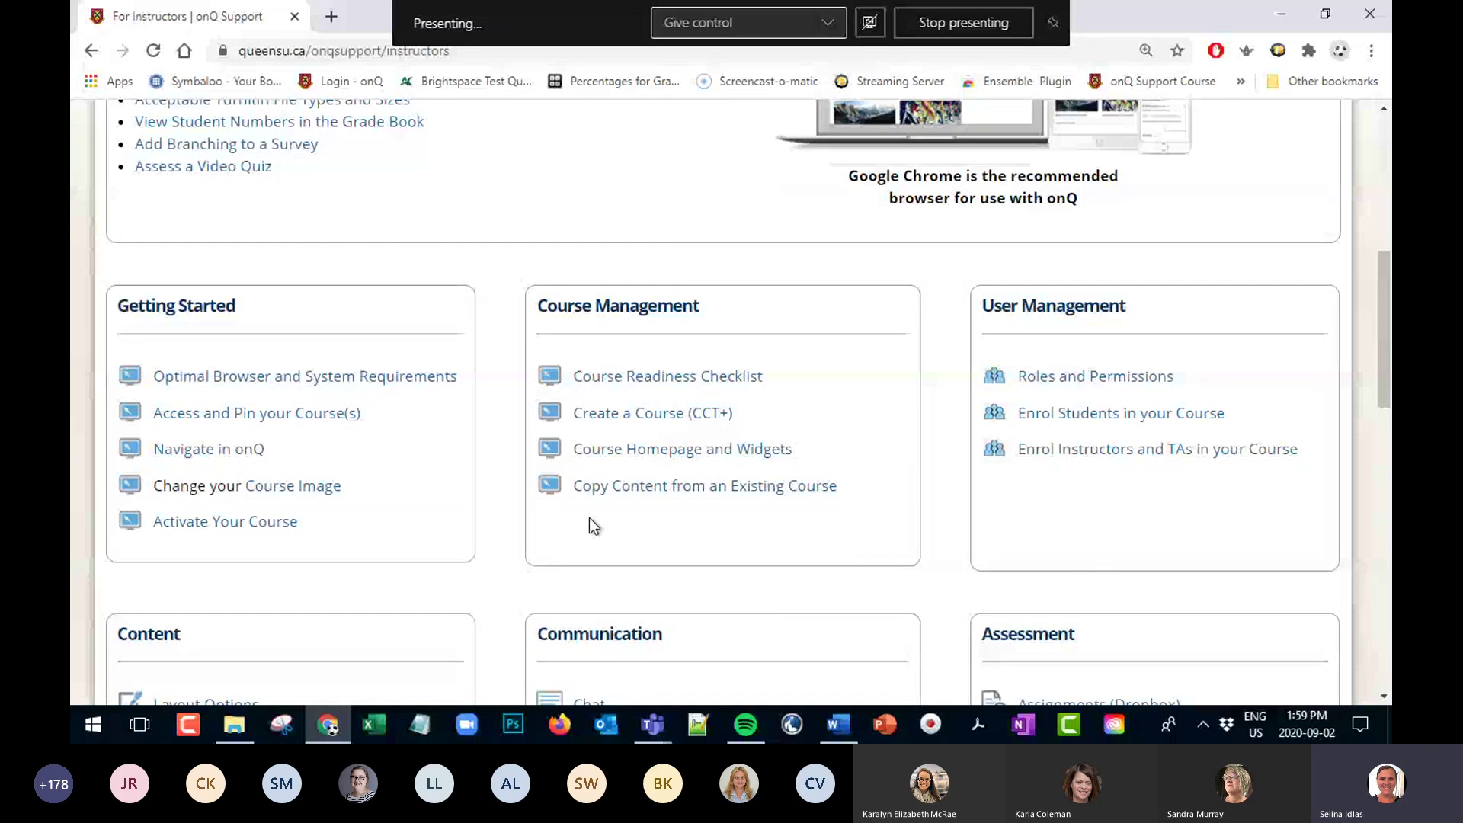
pyautogui.scroll(-4, 585, 462)
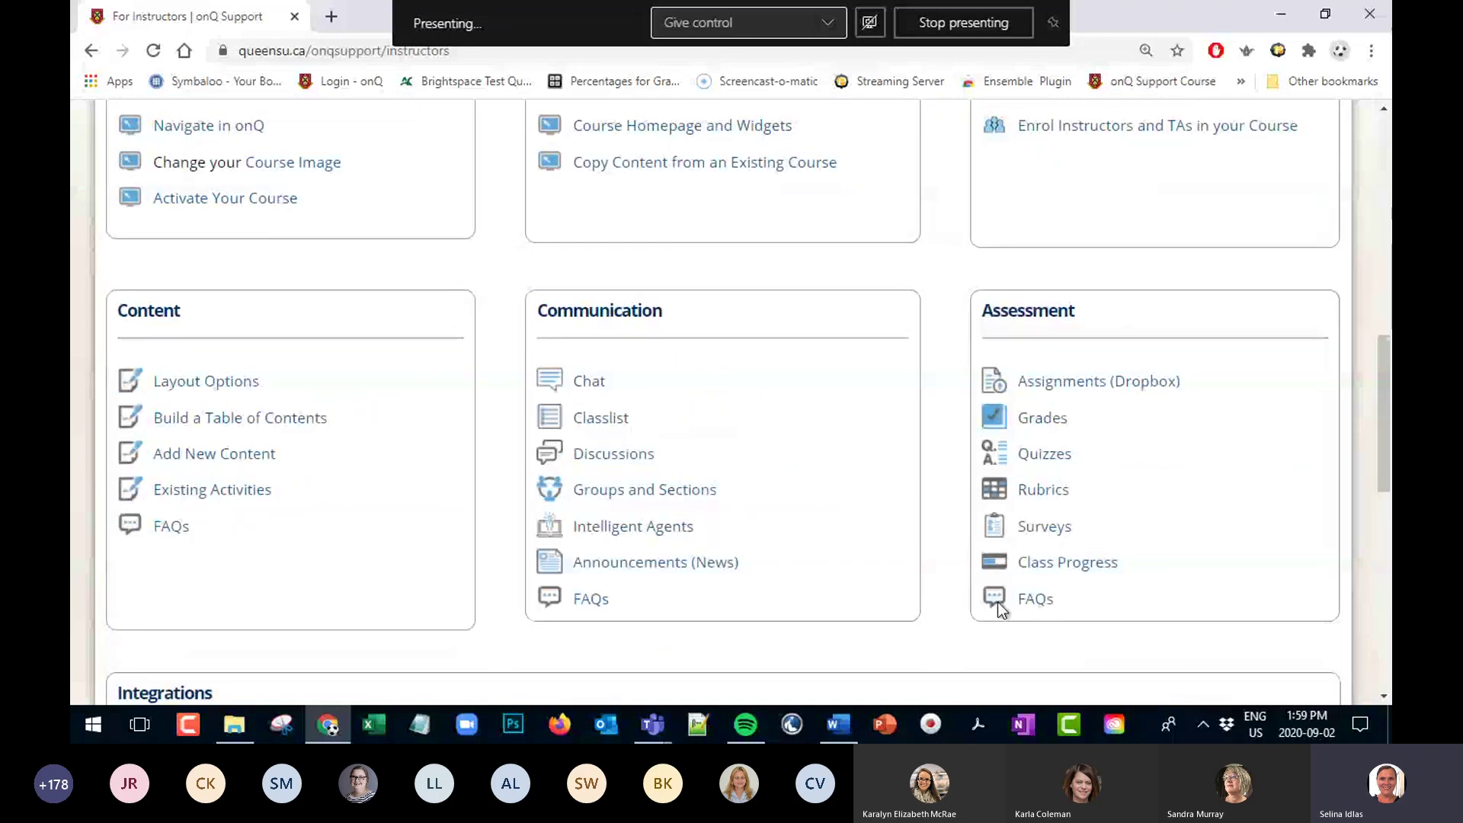
pyautogui.scroll(4, 76, 509)
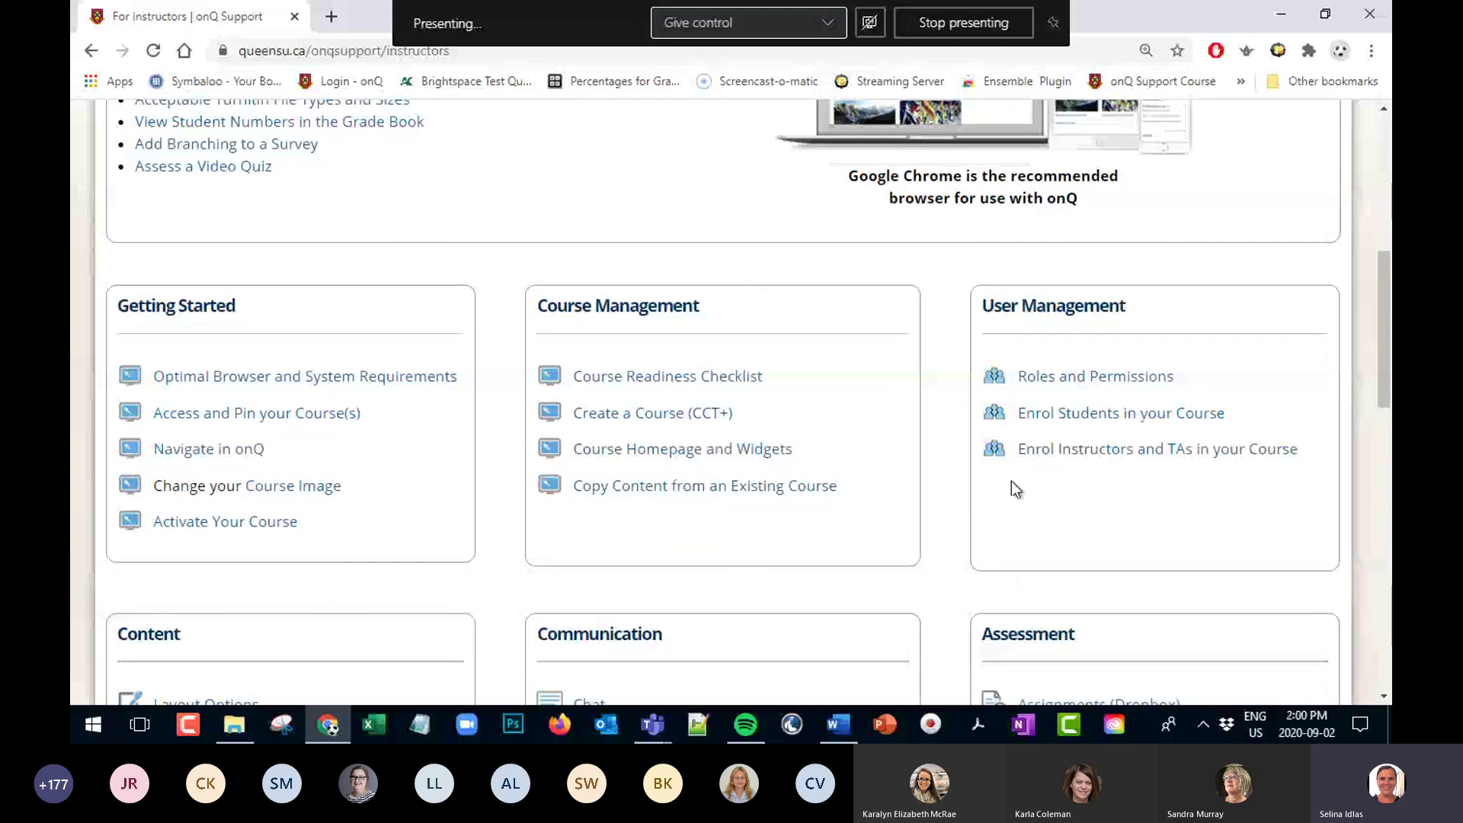
pyautogui.scroll(-9, 550, 460)
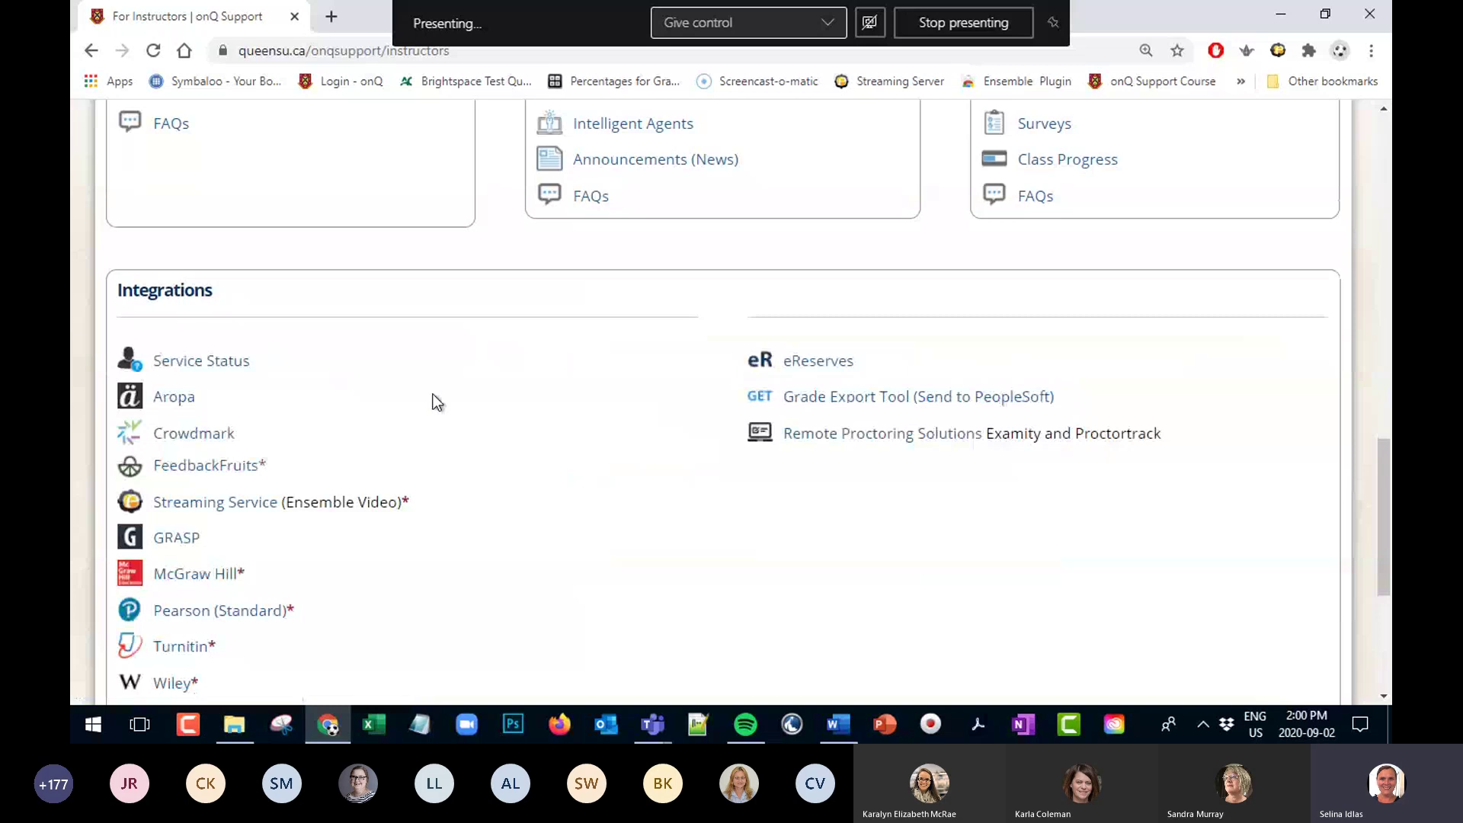
pyautogui.scroll(-1, 433, 395)
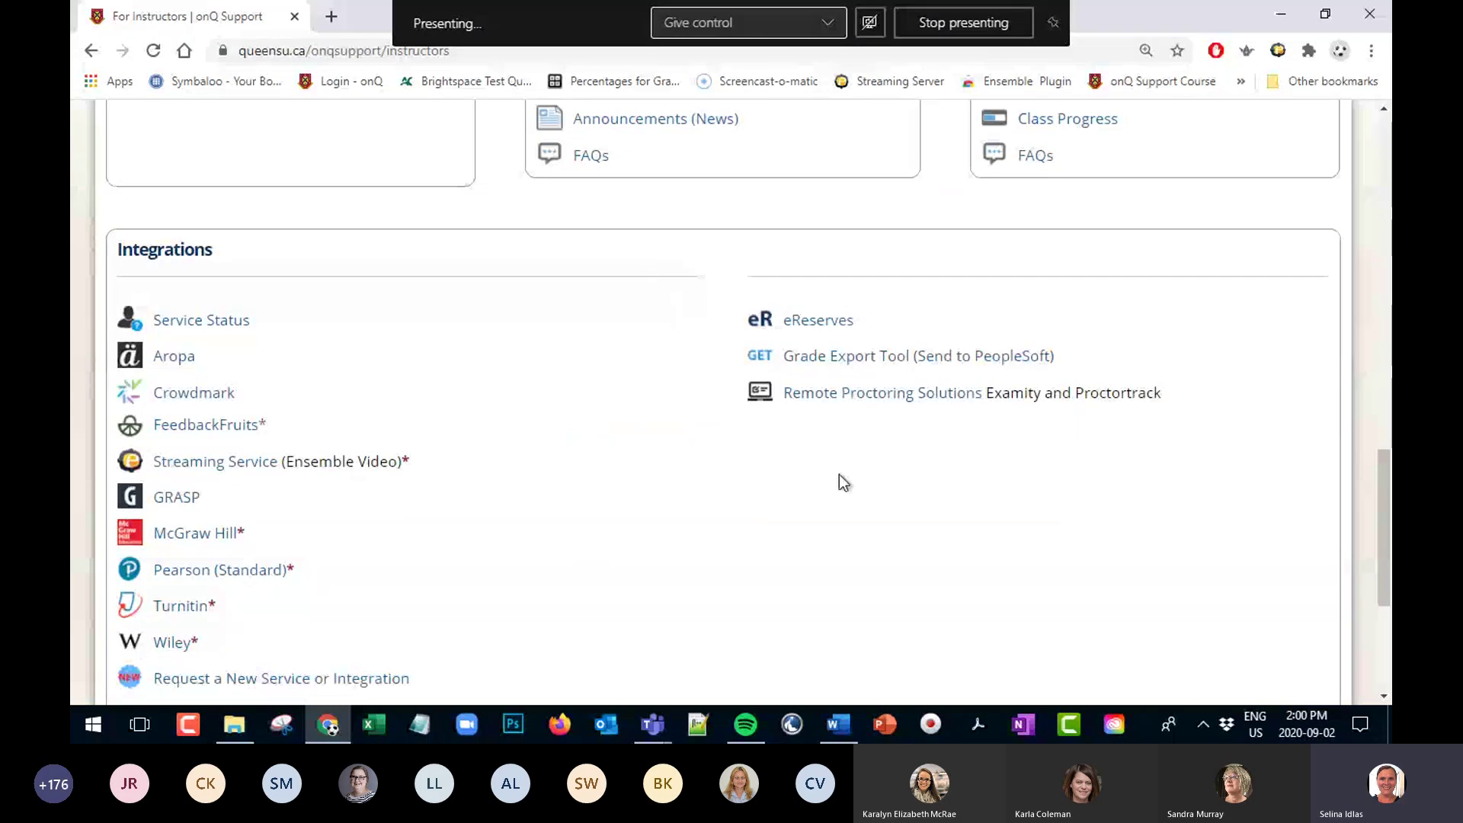
pyautogui.scroll(10, 686, 547)
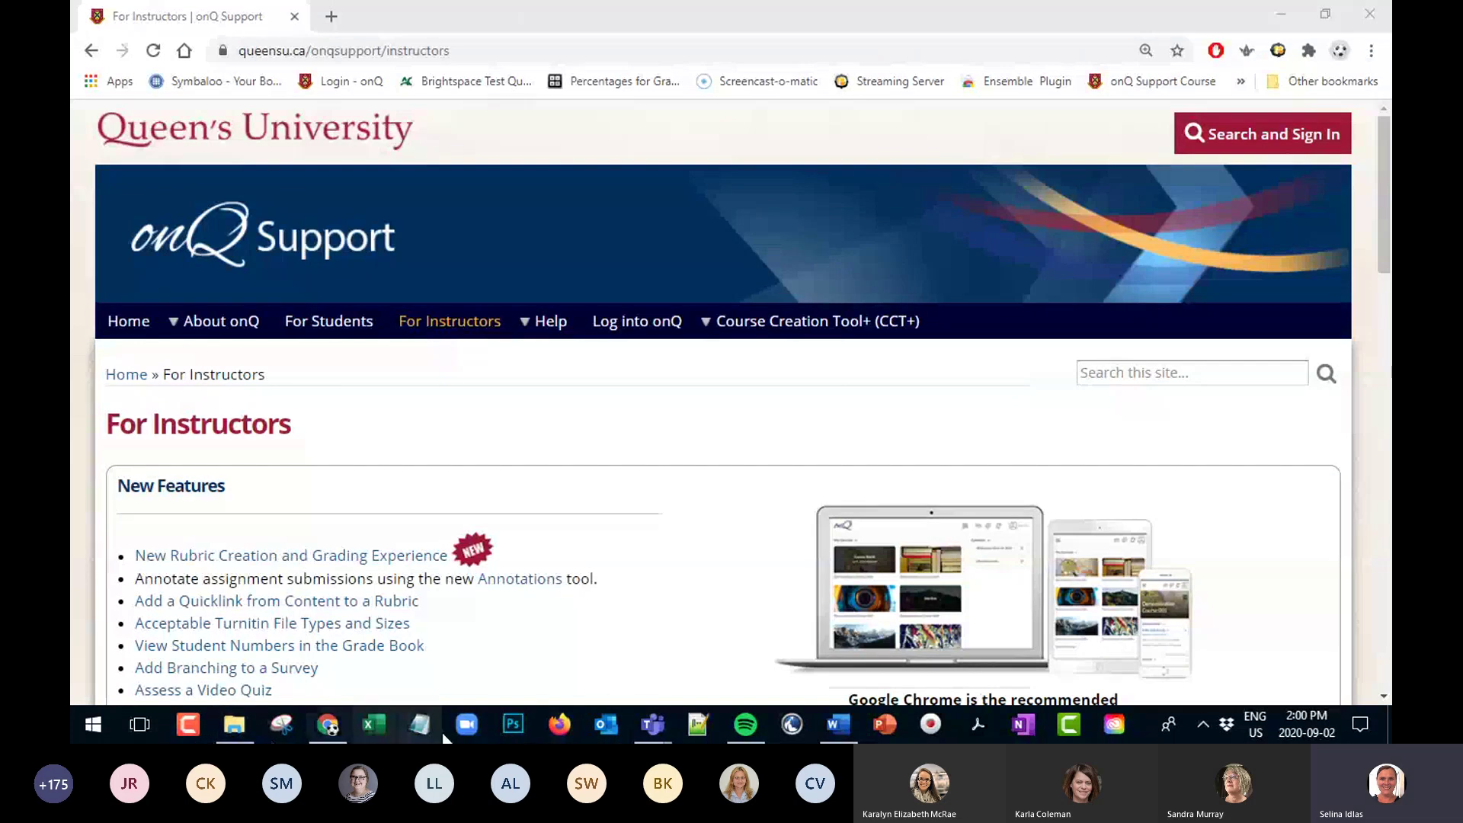
# Restore the Teams call and expand it to the full meeting window with chat
pyautogui.moveTo(649, 732)
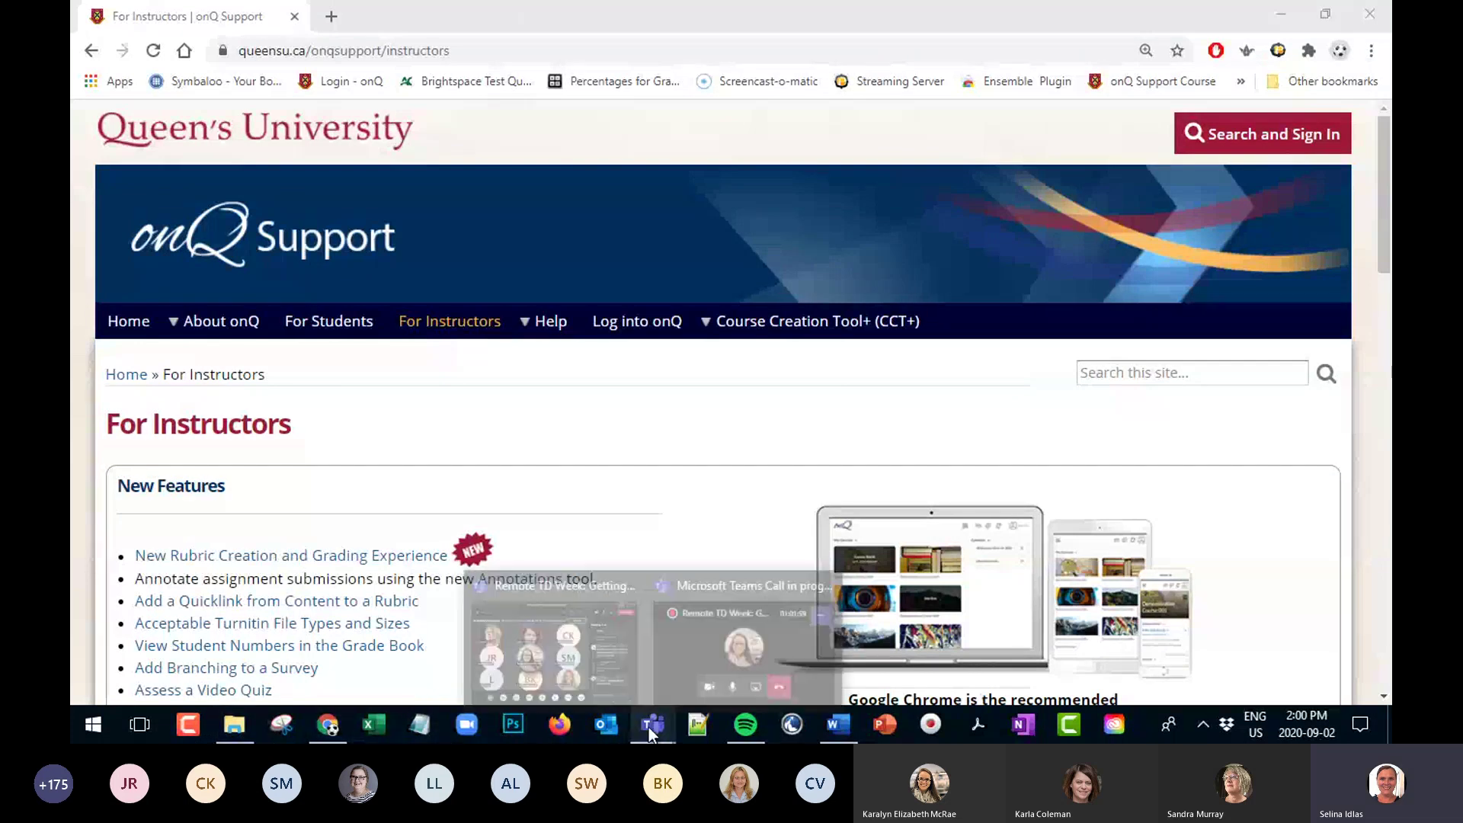
pyautogui.click(701, 630)
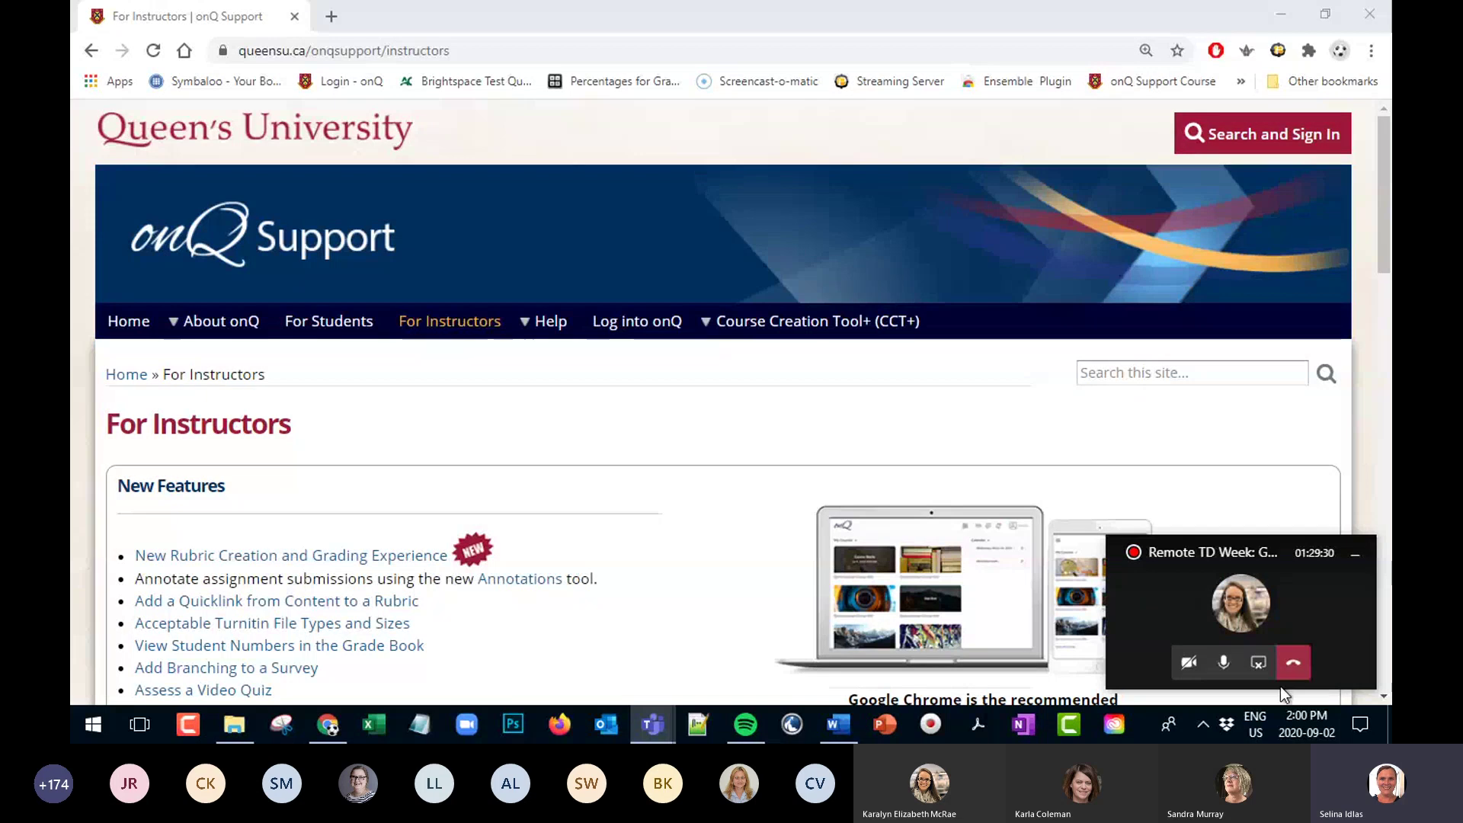
pyautogui.click(1143, 587)
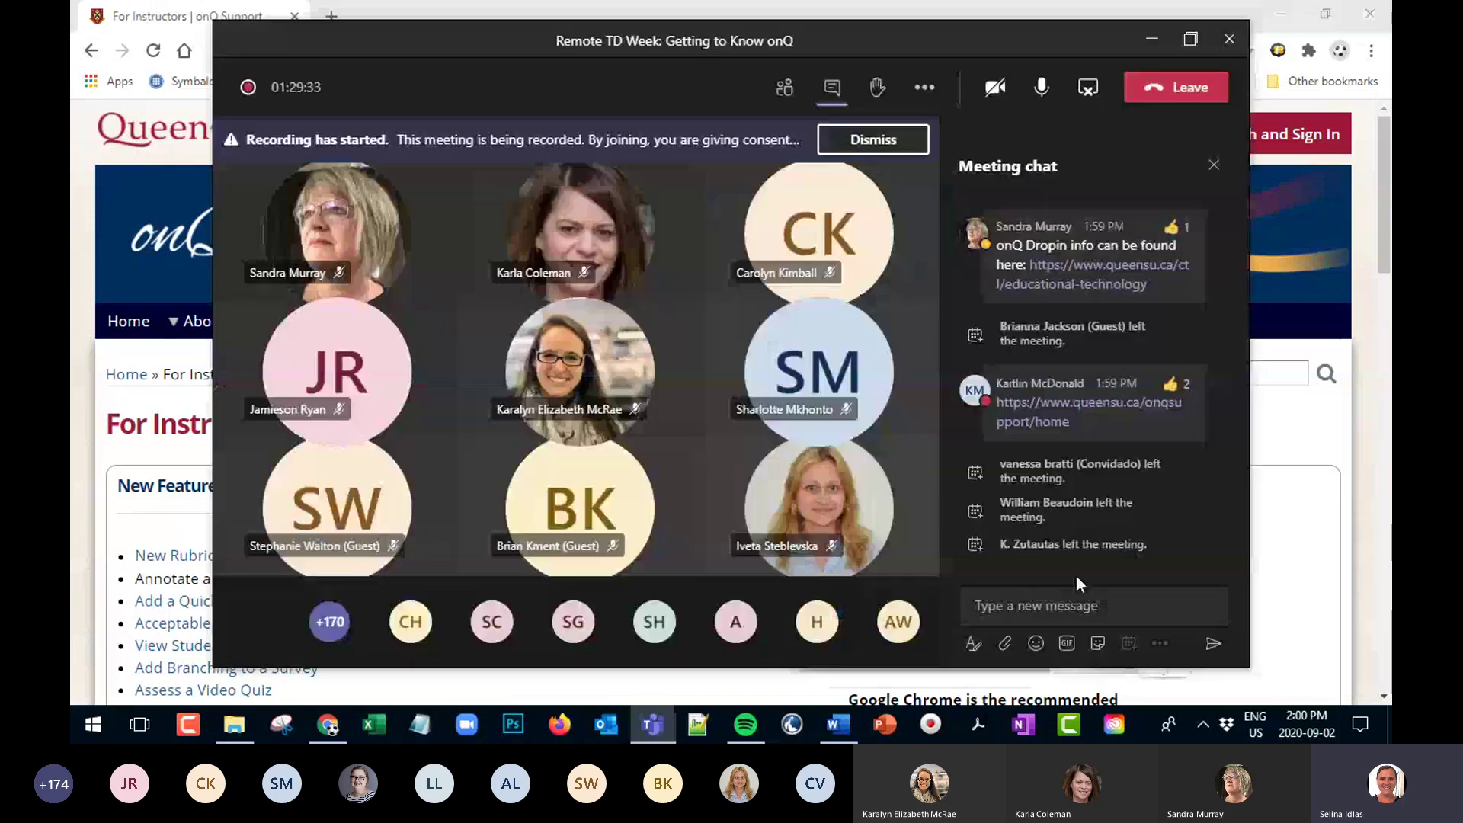